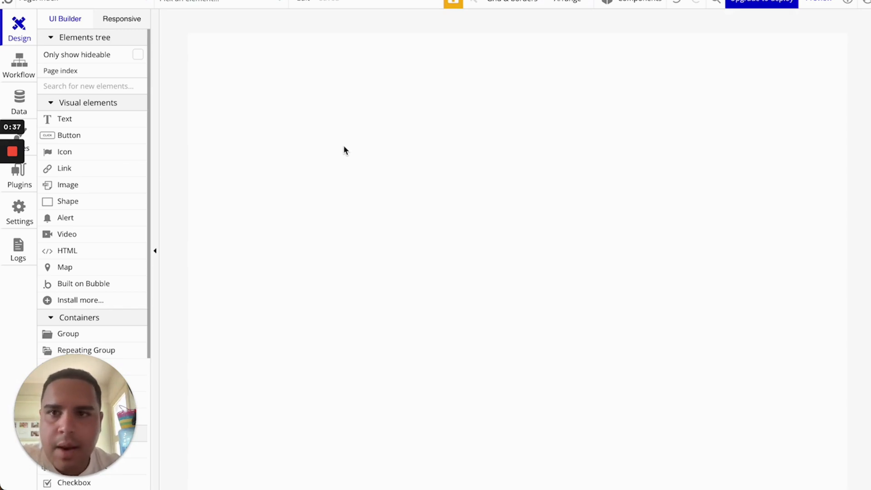
Change the index page title from 'Bubble | No-code apps' to 'Demo-Project'
{"action": "double_click", "coordinate": [380, 163]}
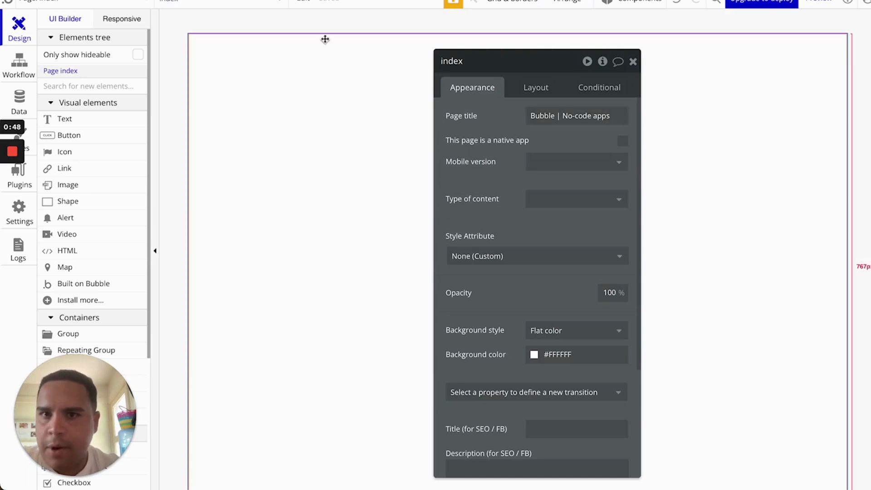
{"action": "triple_click", "coordinate": [573, 117]}
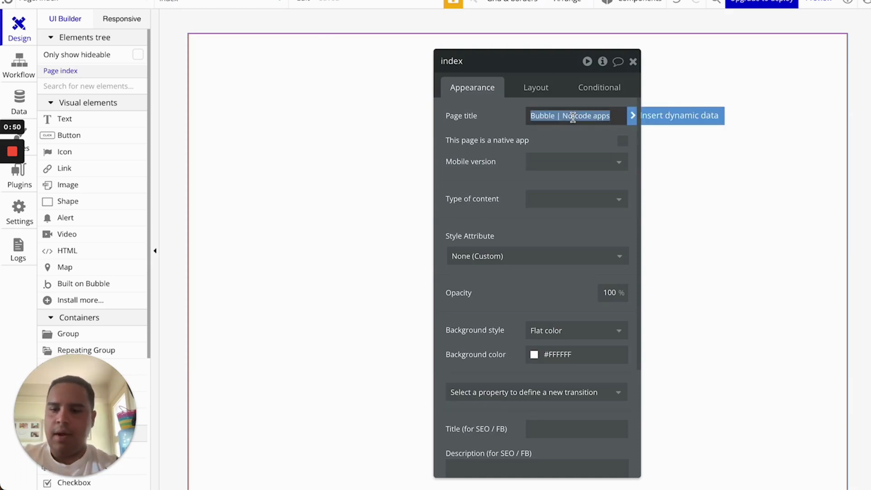
{"action": "type", "text": "Demos"}
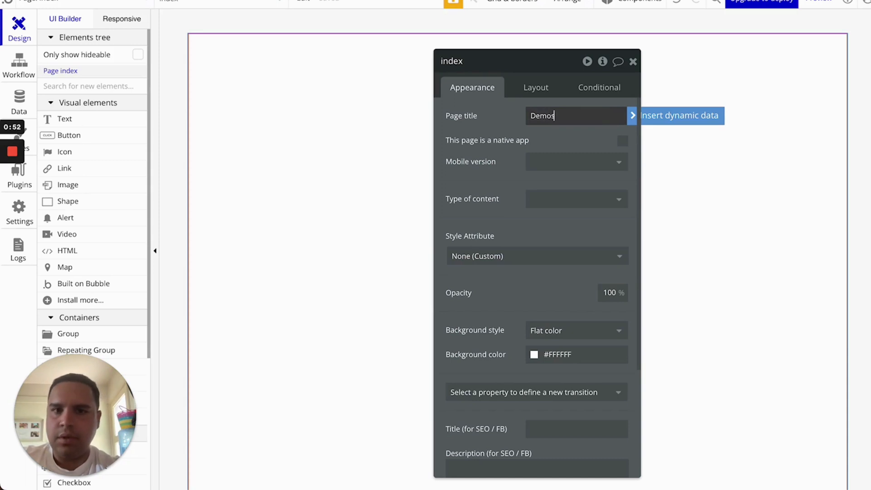
{"action": "key", "text": "BackSpace"}
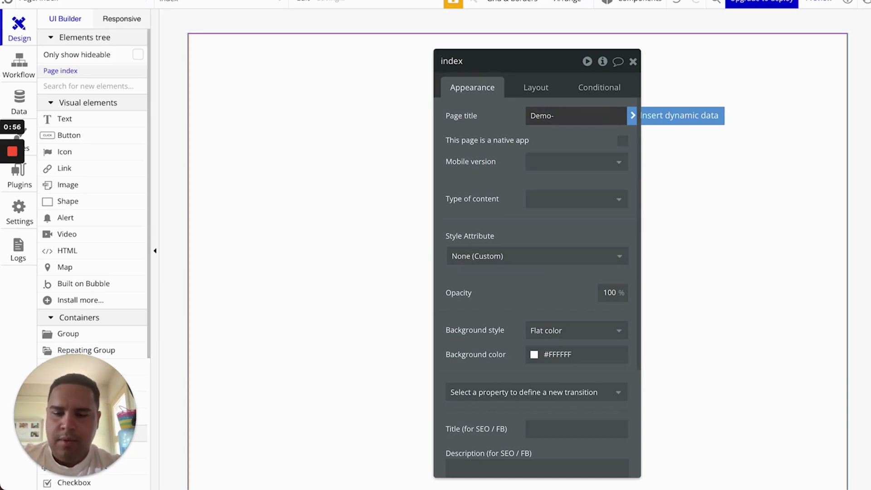
{"action": "type", "text": "-Proje"}
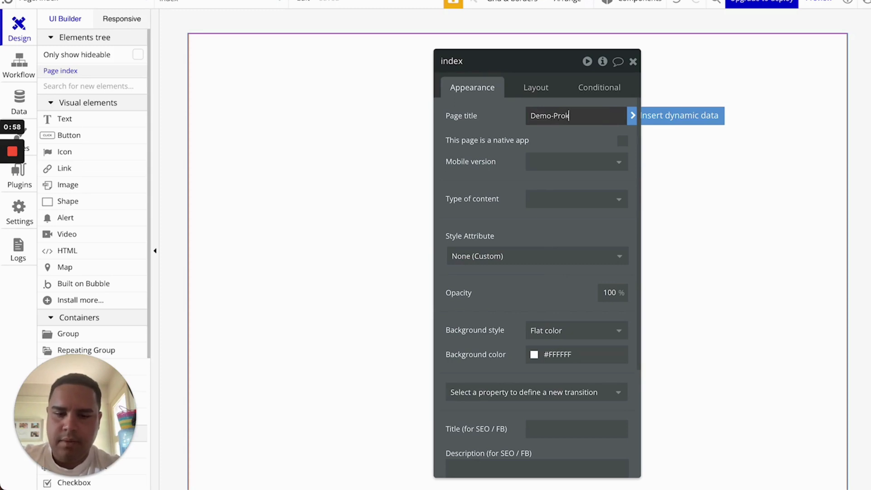
{"action": "type", "text": "ct"}
{"action": "left_click", "coordinate": [503, 124]}
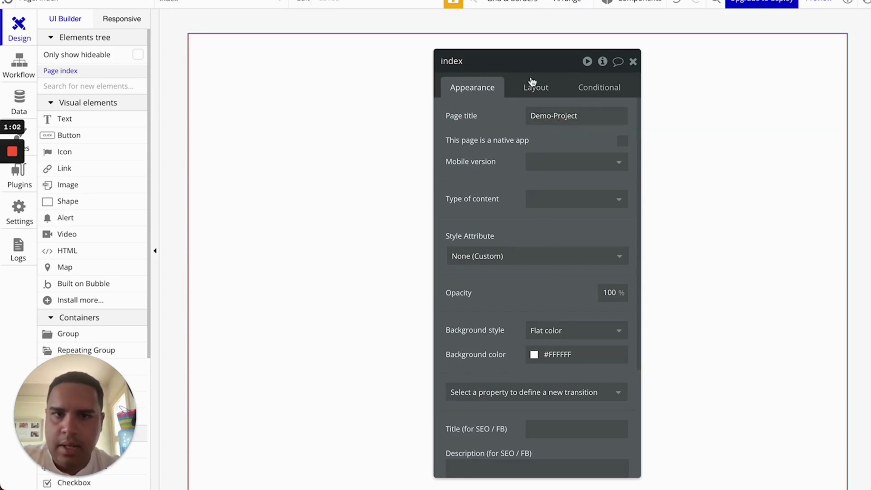
Browse the index page's mobile version and content type options without changing them
{"action": "left_click", "coordinate": [550, 164]}
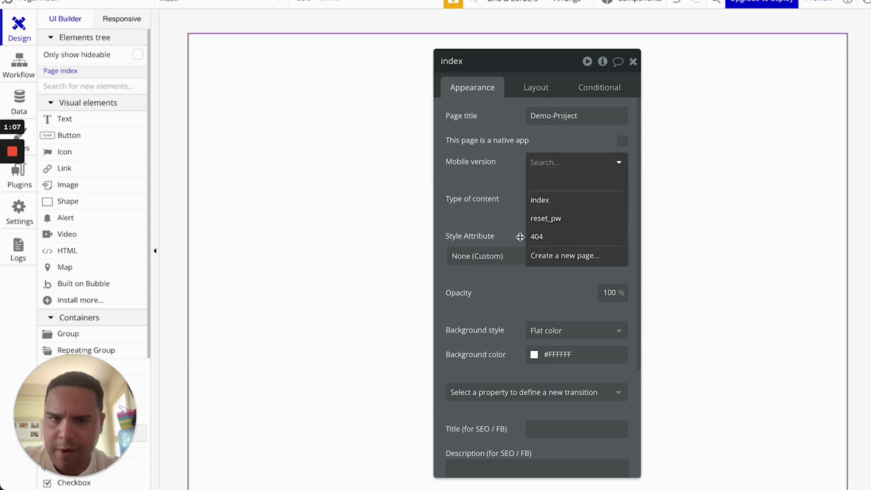
{"action": "left_click", "coordinate": [507, 176]}
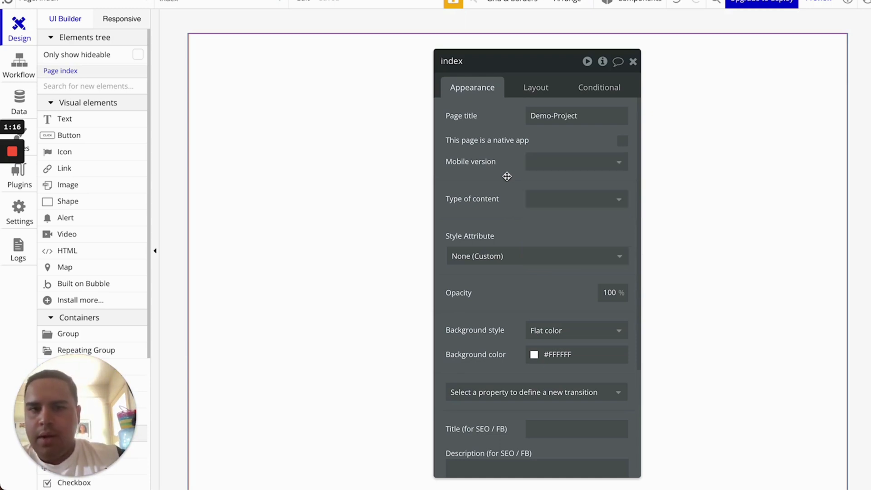
{"action": "left_click", "coordinate": [535, 202]}
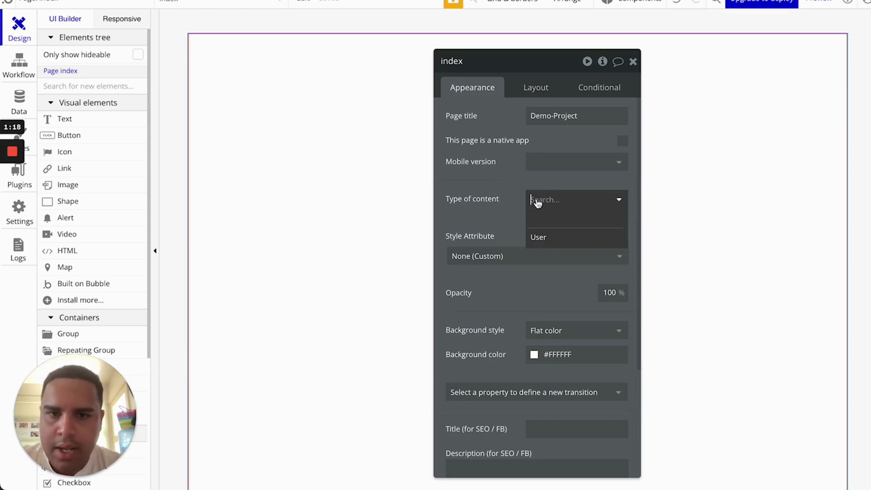
{"action": "left_click", "coordinate": [493, 226]}
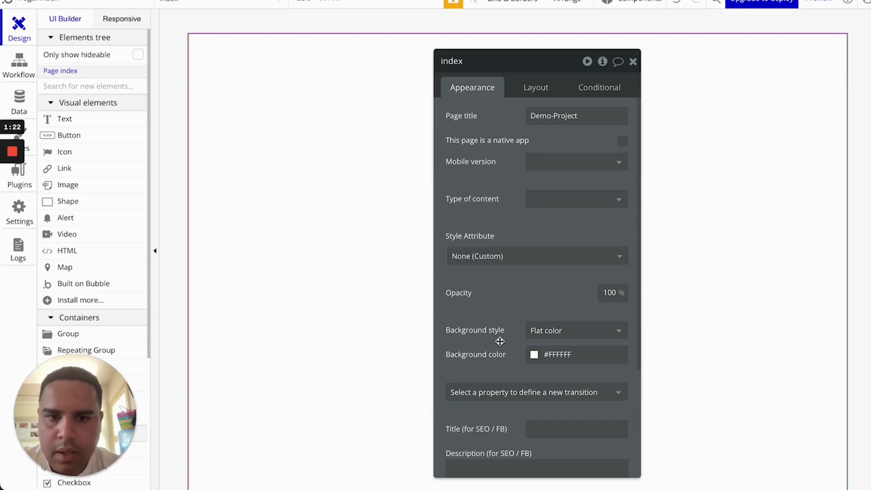
{"action": "scroll", "coordinate": [499, 341], "scroll_direction": "down", "scroll_amount": 2}
{"action": "scroll", "coordinate": [499, 338], "scroll_direction": "down", "scroll_amount": 1}
Try gradient and image page backgrounds, uploading and then clearing a 100x100 px image
{"action": "left_click", "coordinate": [590, 213]}
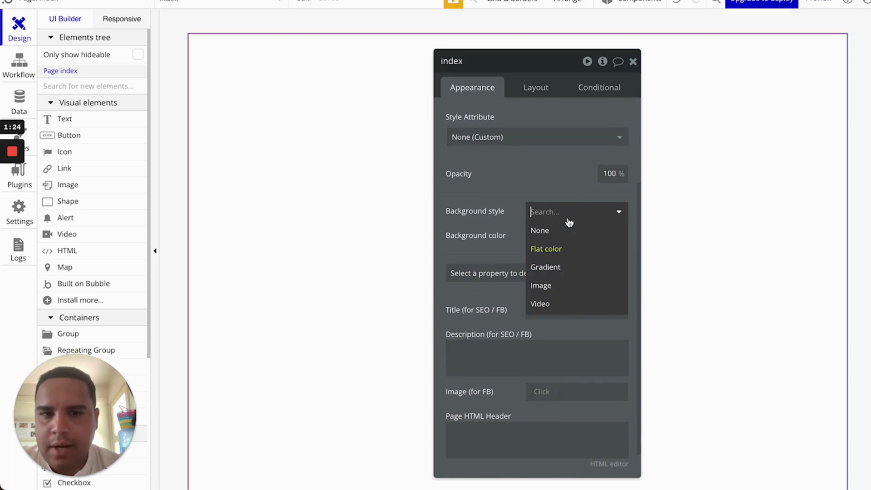
{"action": "left_click", "coordinate": [547, 268]}
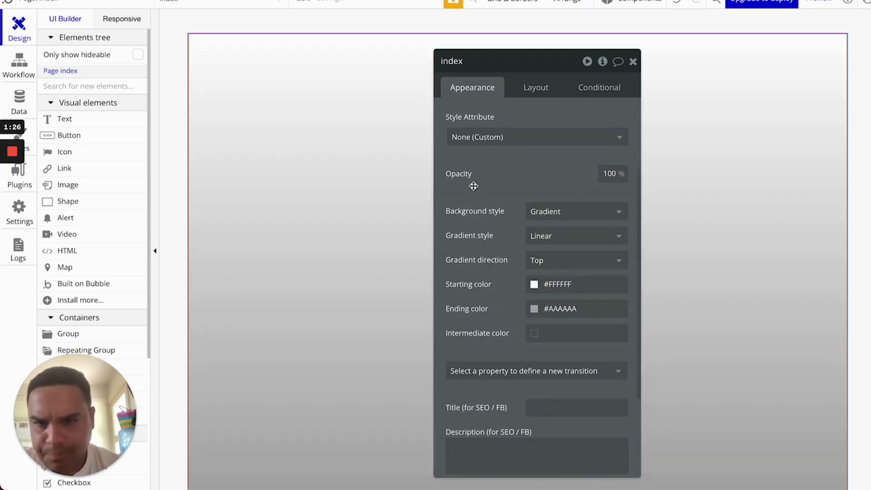
{"action": "left_click", "coordinate": [562, 214]}
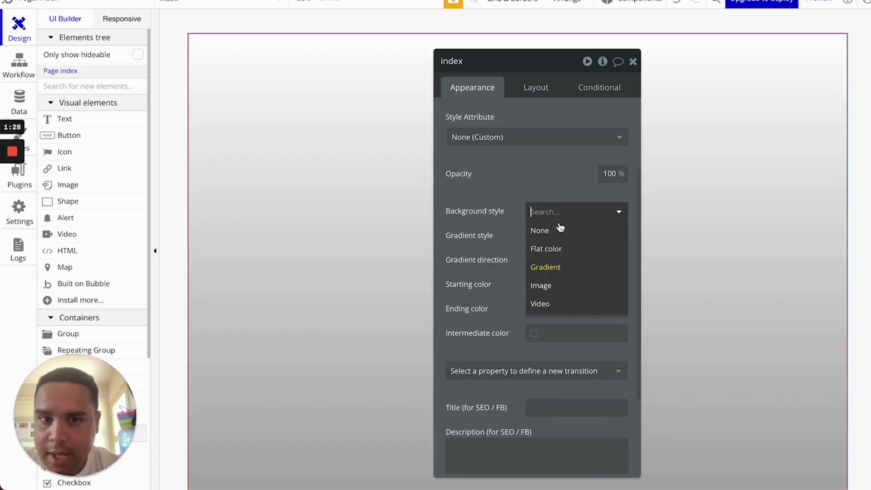
{"action": "left_click", "coordinate": [540, 286]}
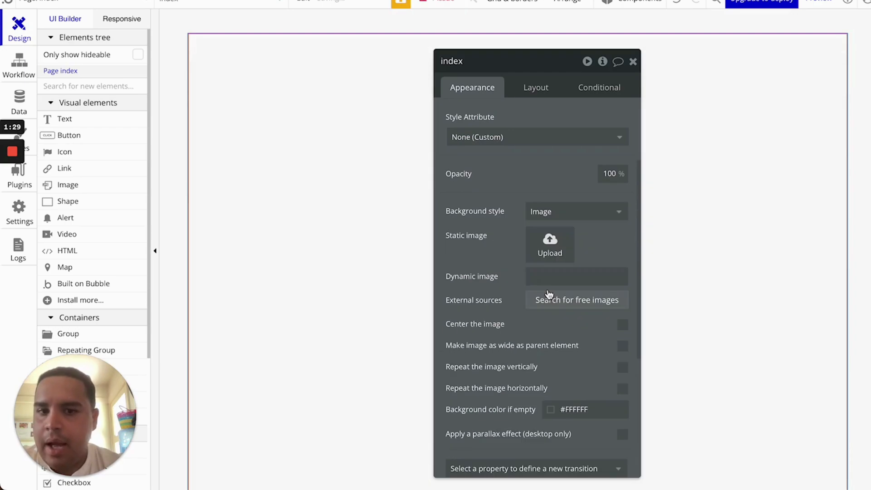
{"action": "left_click", "coordinate": [550, 242]}
{"action": "double_click", "coordinate": [333, 221]}
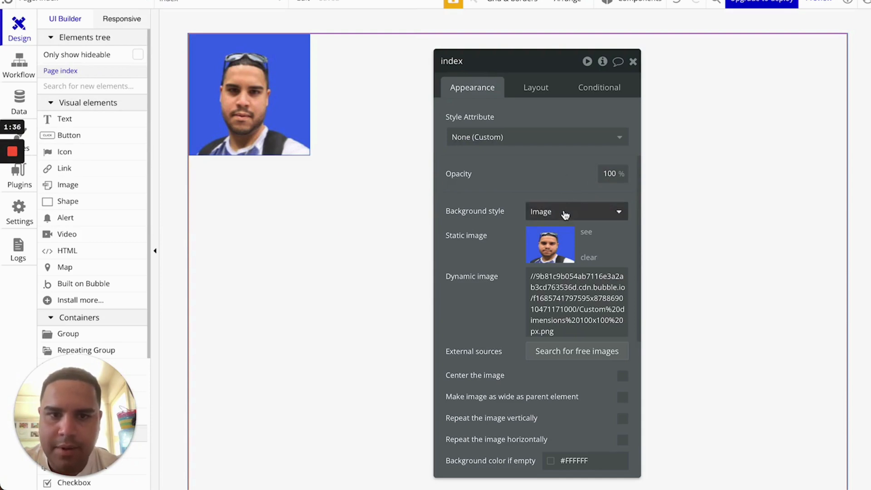
{"action": "left_click", "coordinate": [588, 258]}
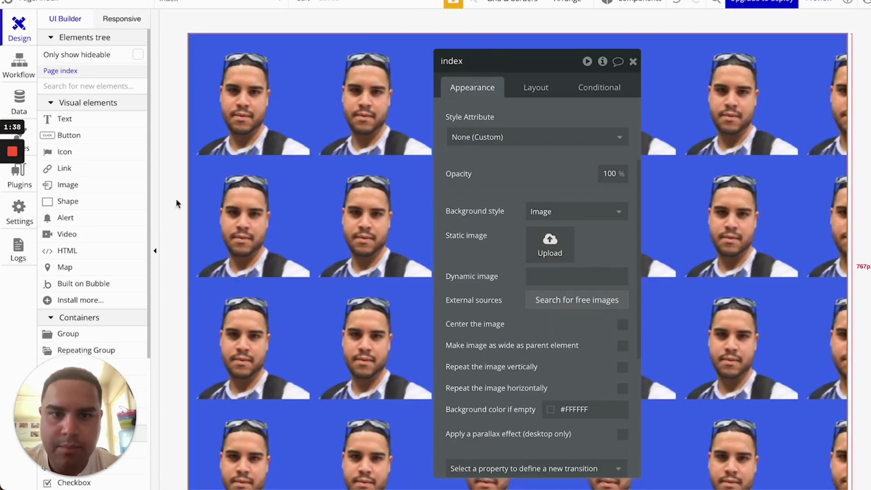
Try a video background, then settle on a flat #F5F5F5 page background colour
{"action": "left_click", "coordinate": [554, 210]}
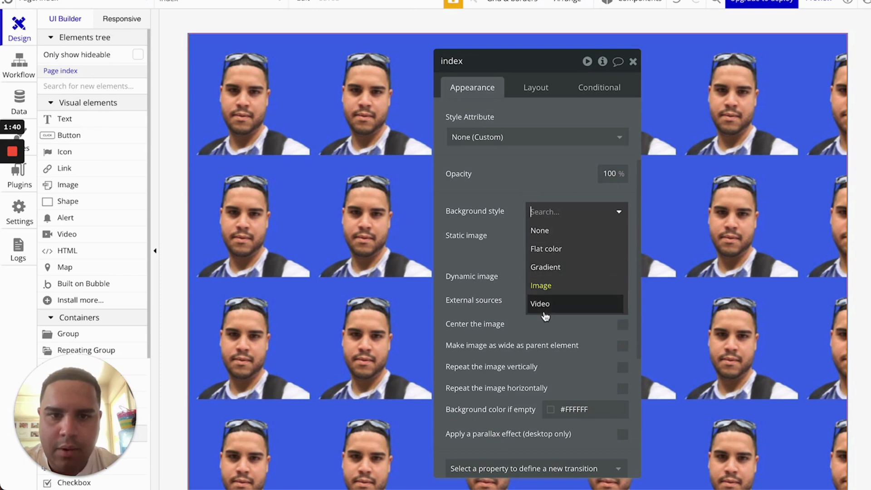
{"action": "left_click", "coordinate": [547, 307]}
{"action": "left_click", "coordinate": [565, 211]}
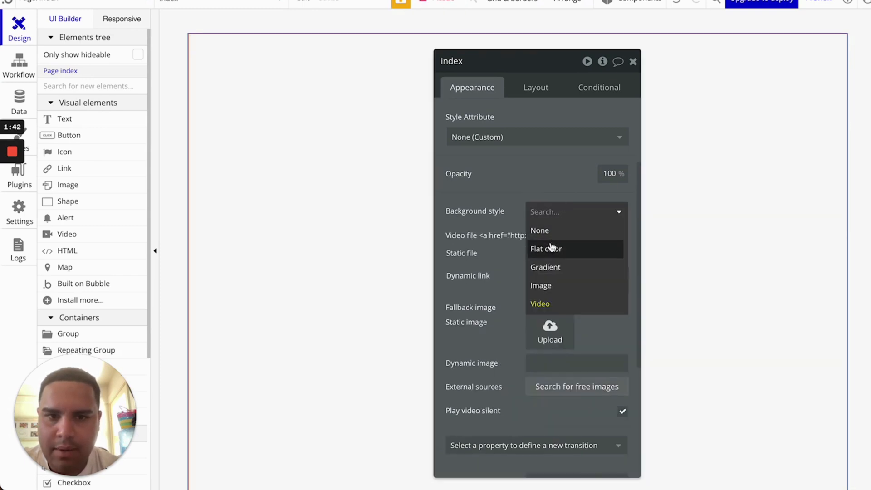
{"action": "left_click", "coordinate": [551, 247]}
{"action": "left_click", "coordinate": [554, 235]}
{"action": "double_click", "coordinate": [559, 234]}
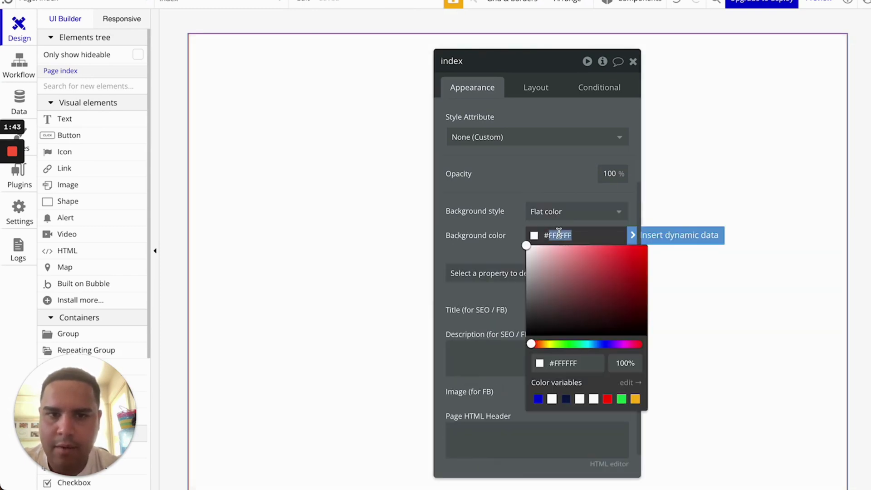
{"action": "type", "text": "f5f5f5"}
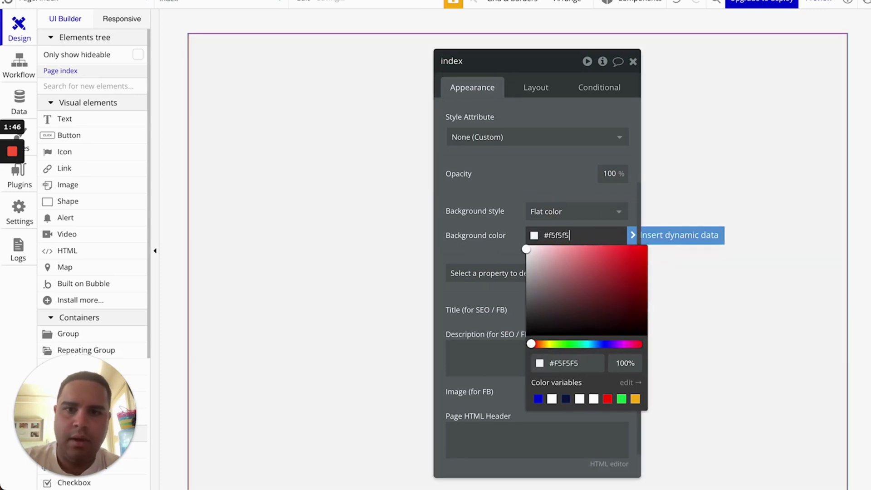
{"action": "left_click", "coordinate": [520, 196]}
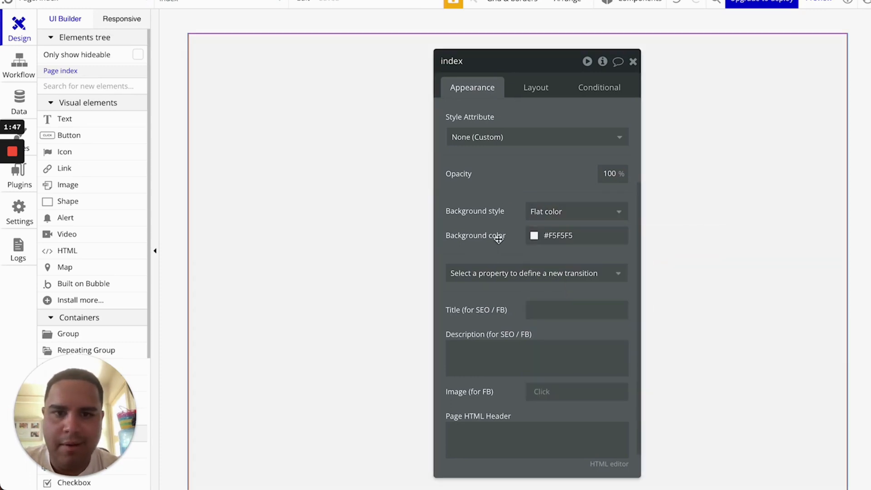
{"action": "scroll", "coordinate": [499, 238], "scroll_direction": "down", "scroll_amount": 1}
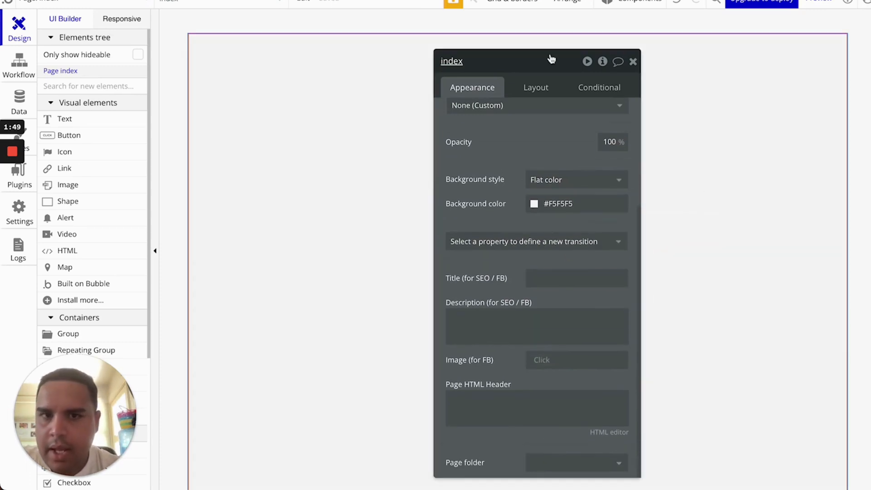
{"action": "left_click_drag", "start_coordinate": [546, 69], "coordinate": [482, 33]}
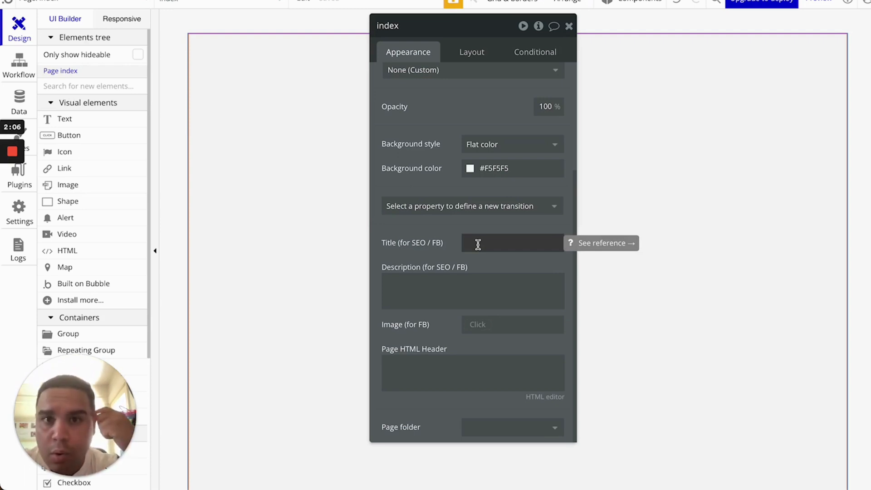
{"action": "left_click", "coordinate": [464, 299]}
{"action": "left_click", "coordinate": [450, 326]}
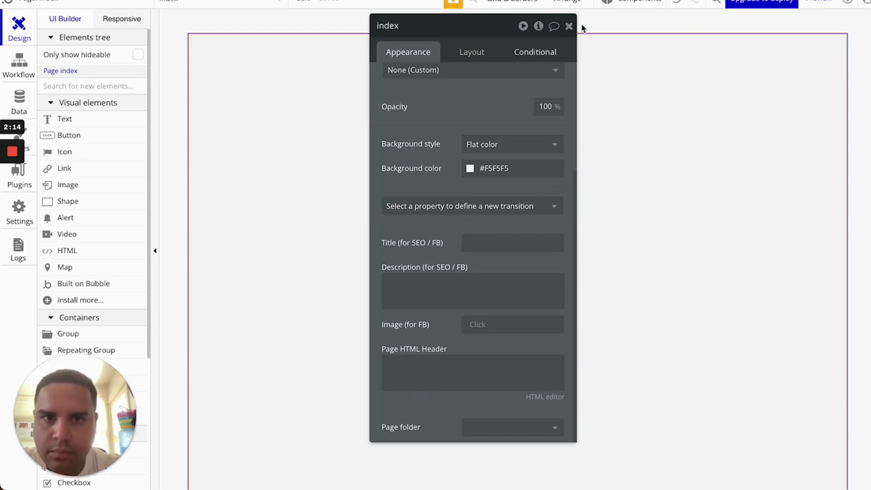
{"action": "left_click", "coordinate": [473, 53]}
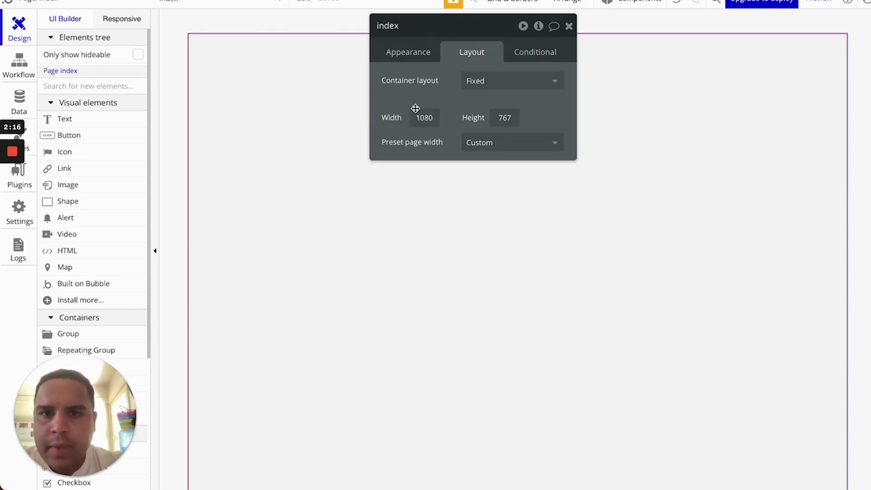
{"action": "left_click", "coordinate": [485, 93]}
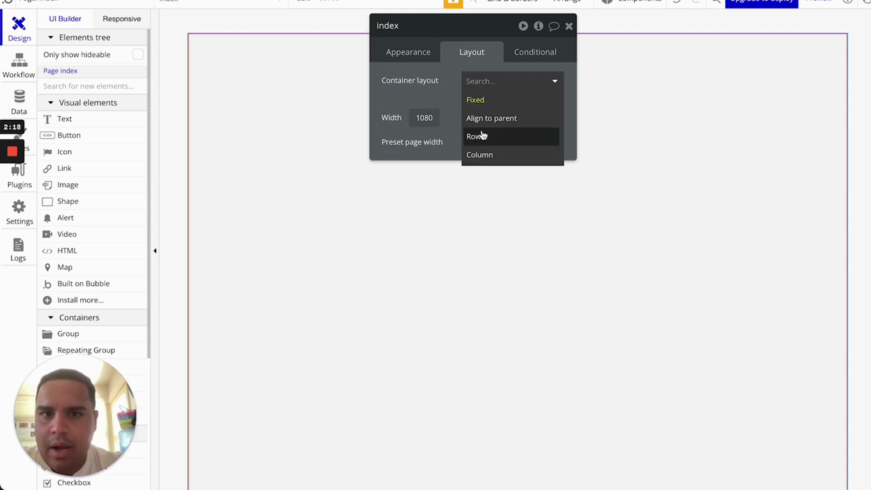
{"action": "left_click", "coordinate": [475, 156]}
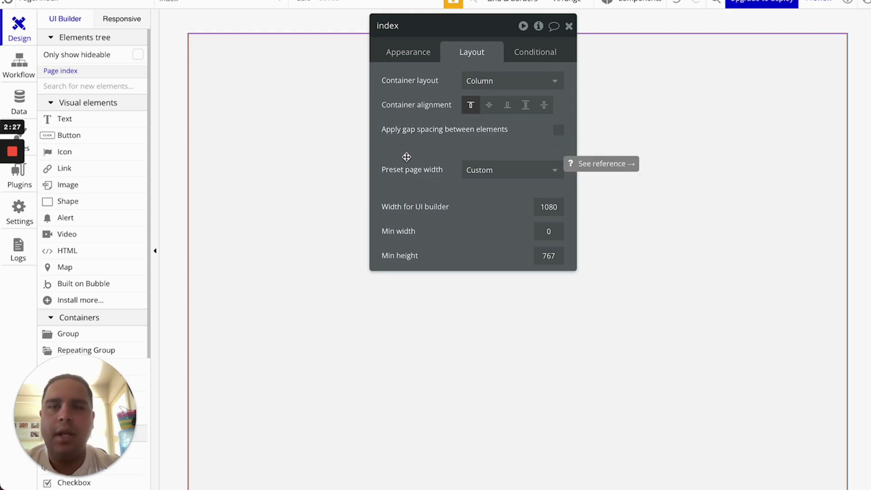
{"action": "left_click", "coordinate": [533, 55]}
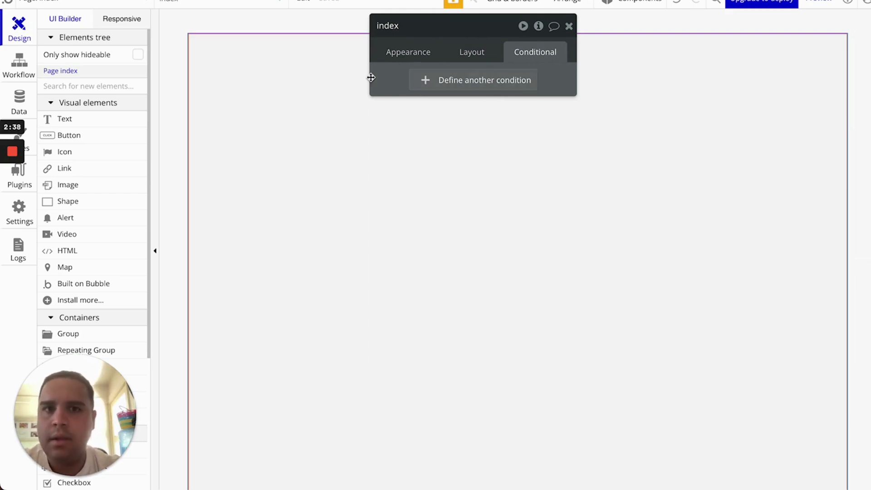
{"action": "left_click", "coordinate": [569, 26]}
{"action": "scroll", "coordinate": [76, 240], "scroll_direction": "down", "scroll_amount": 1}
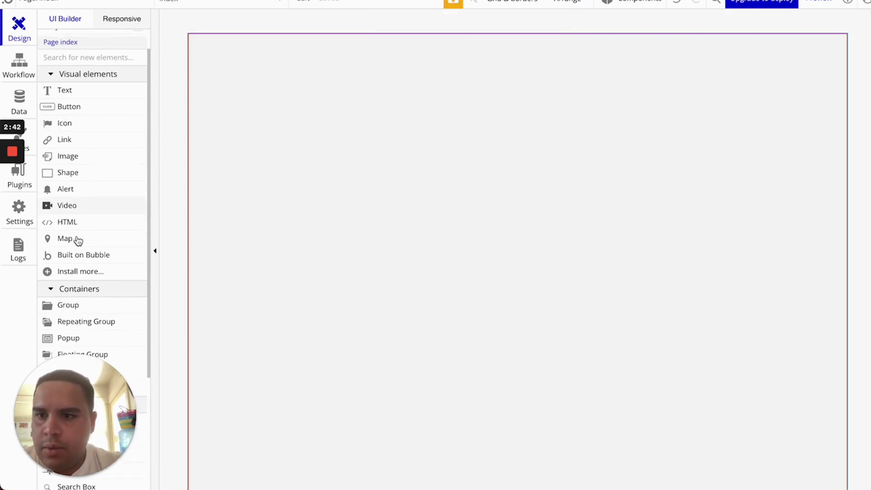
{"action": "scroll", "coordinate": [75, 237], "scroll_direction": "up", "scroll_amount": 1}
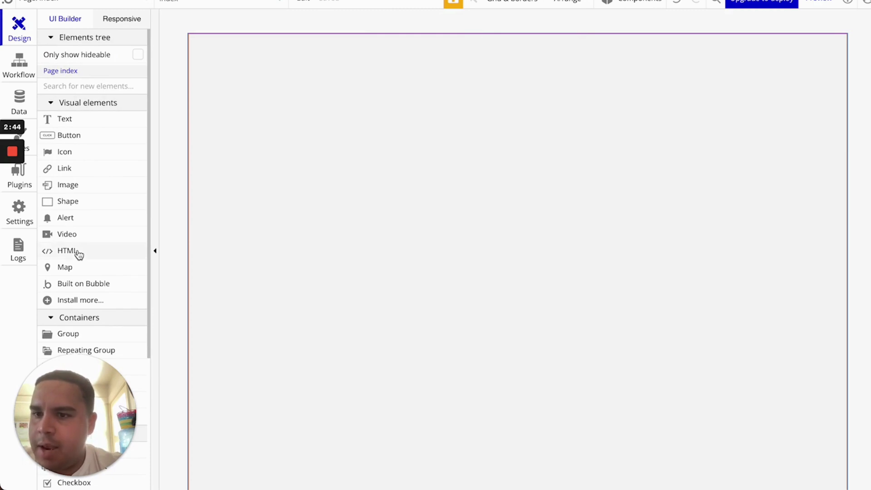
{"action": "scroll", "coordinate": [77, 252], "scroll_direction": "down", "scroll_amount": 3}
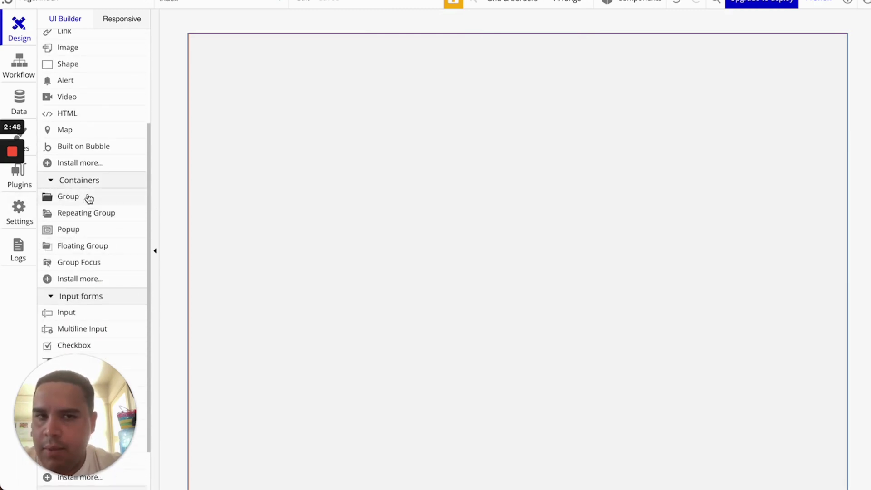
{"action": "mouse_move", "coordinate": [89, 198]}
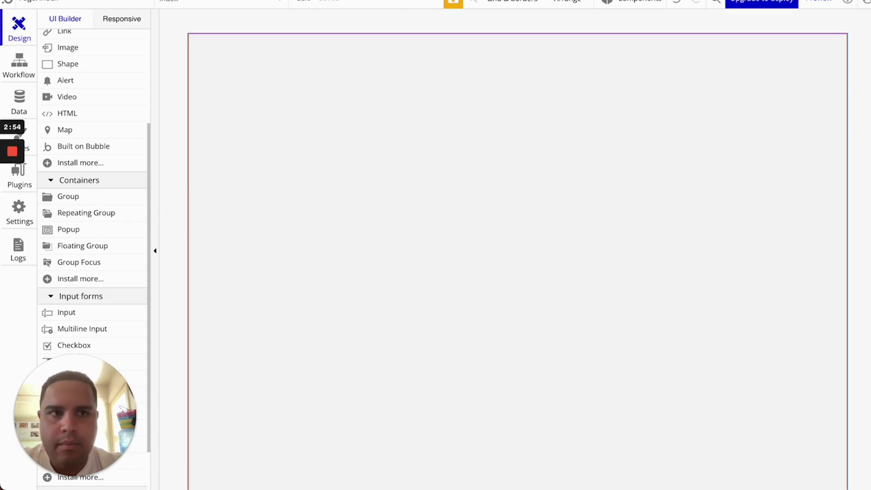
Open Facebook in a new tab, then return to Bubble with the Group element picked
{"action": "key", "text": "super+t"}
{"action": "type", "text": "fa"}
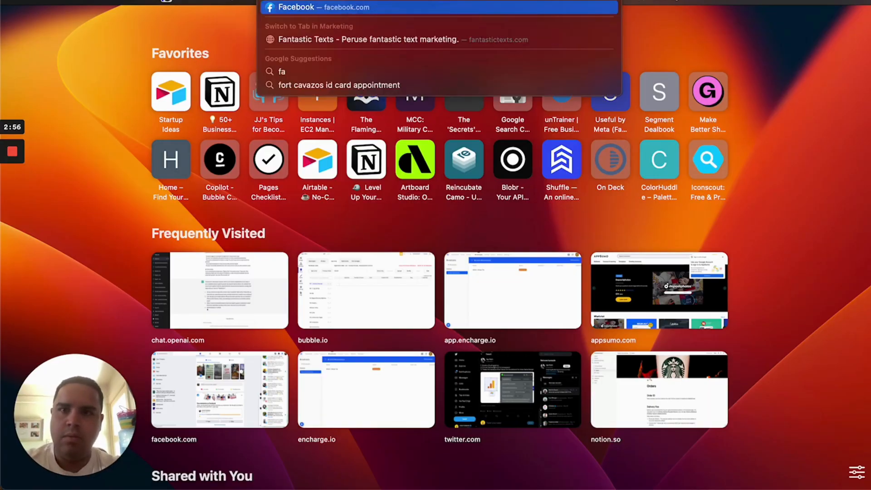
{"action": "key", "text": "Return"}
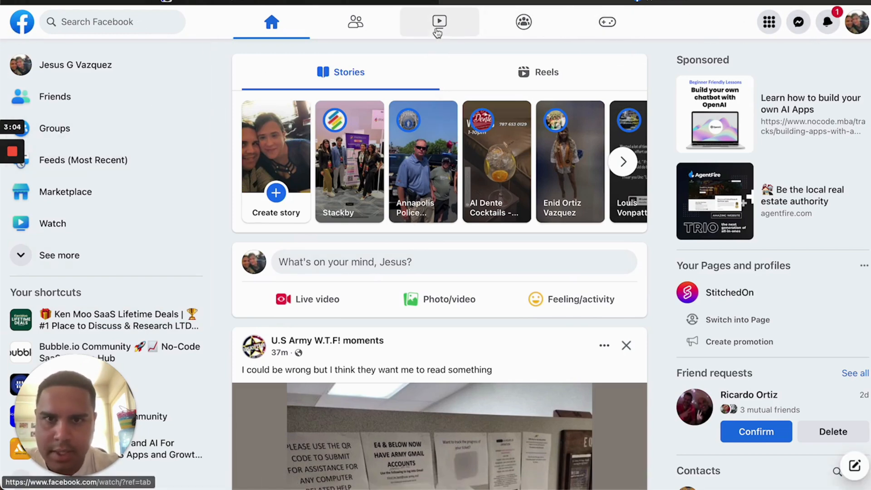
{"action": "left_click", "coordinate": [176, 2]}
{"action": "left_click", "coordinate": [85, 213]}
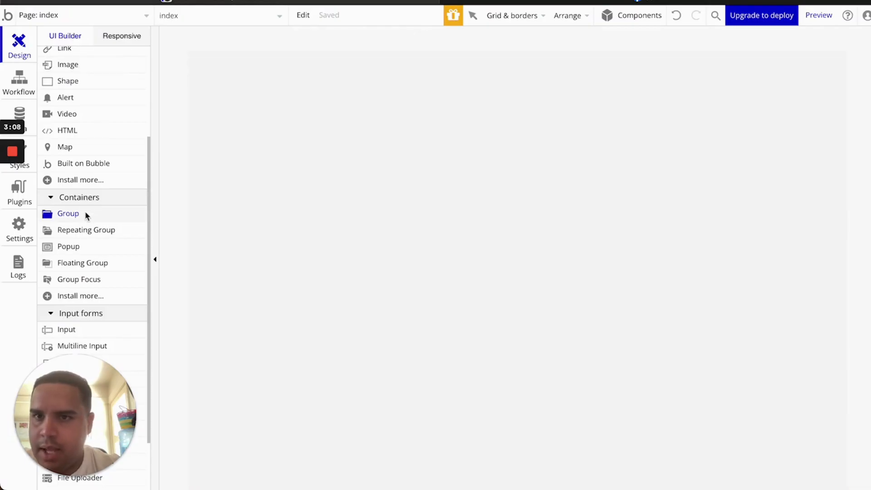
Draw a new Group A across the top of the index page
{"action": "left_click_drag", "start_coordinate": [284, 63], "coordinate": [443, 110]}
{"action": "left_click", "coordinate": [406, 70]}
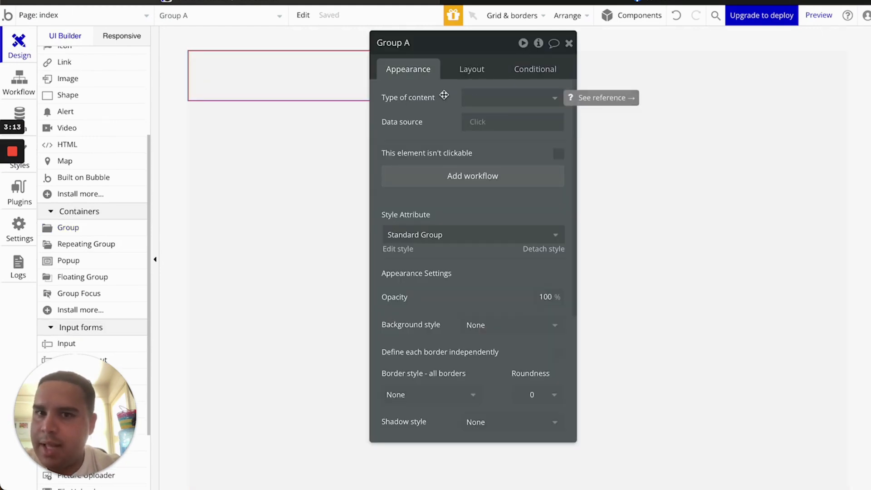
{"action": "left_click", "coordinate": [124, 15]}
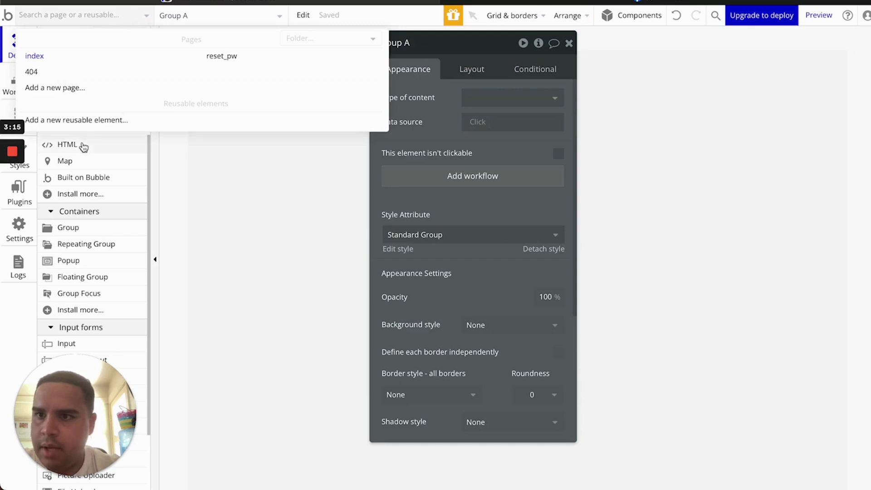
{"action": "left_click", "coordinate": [149, 14]}
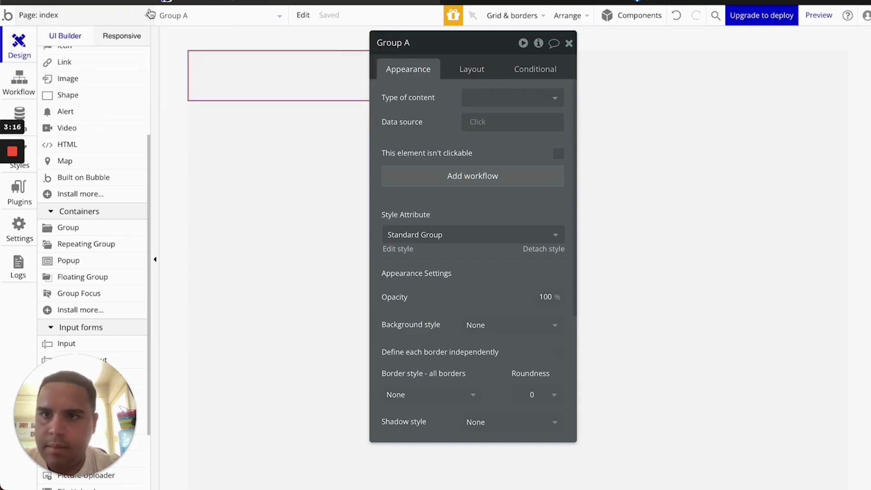
Set Group A's container layout to Row and move the property panel to the right
{"action": "left_click", "coordinate": [477, 69]}
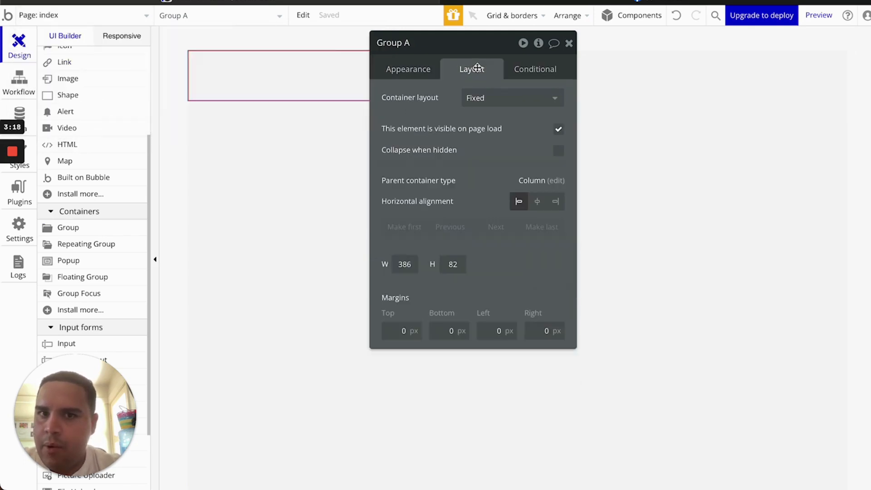
{"action": "left_click", "coordinate": [495, 100]}
{"action": "left_click", "coordinate": [485, 174]}
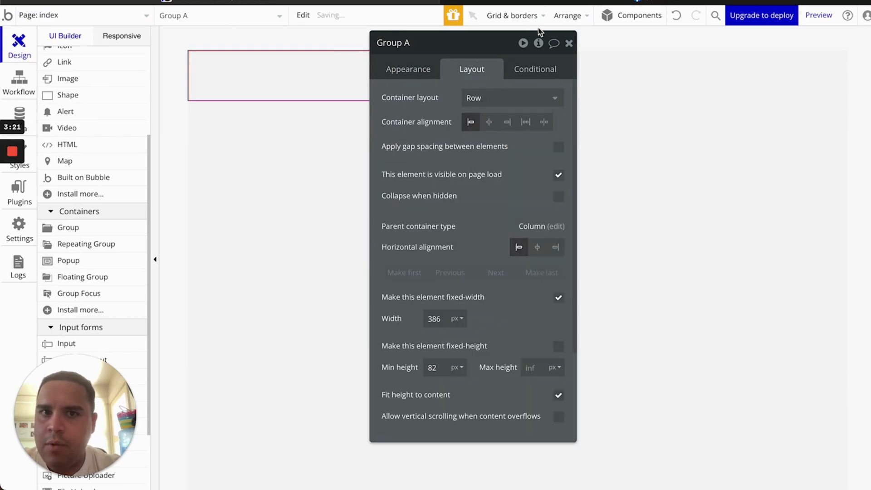
{"action": "left_click", "coordinate": [552, 1]}
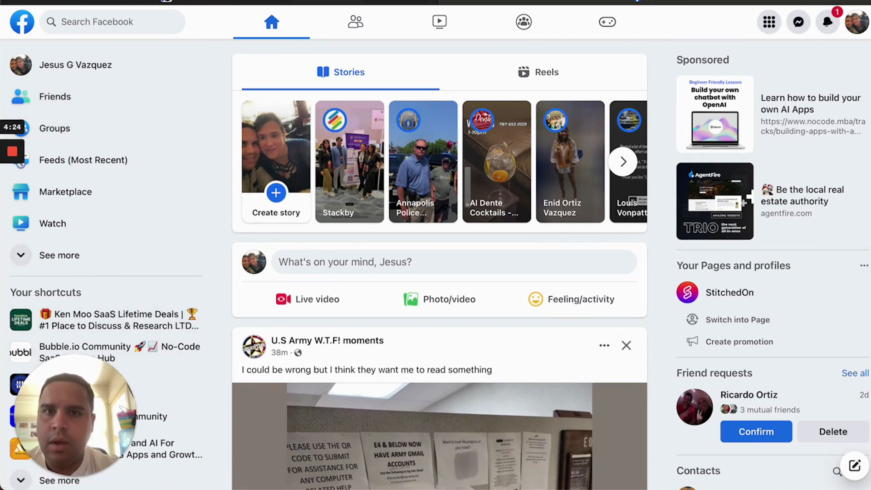
{"action": "left_click", "coordinate": [361, 2]}
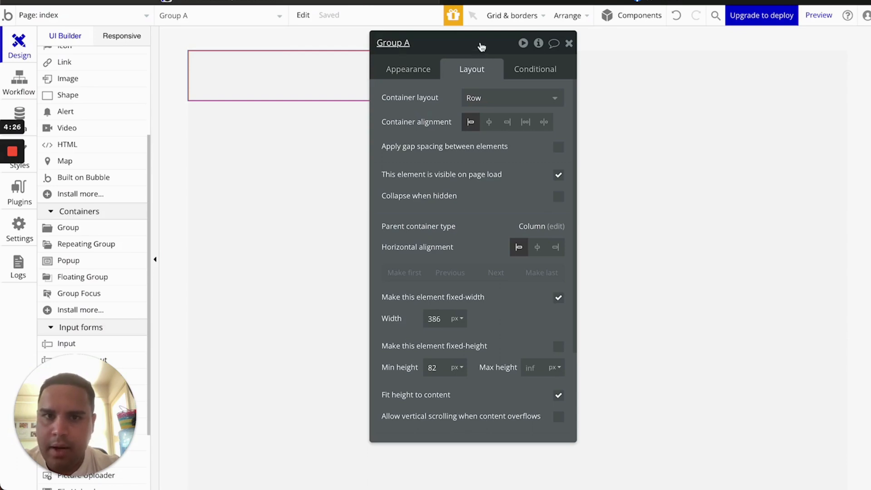
{"action": "left_click_drag", "start_coordinate": [481, 46], "coordinate": [701, 35]}
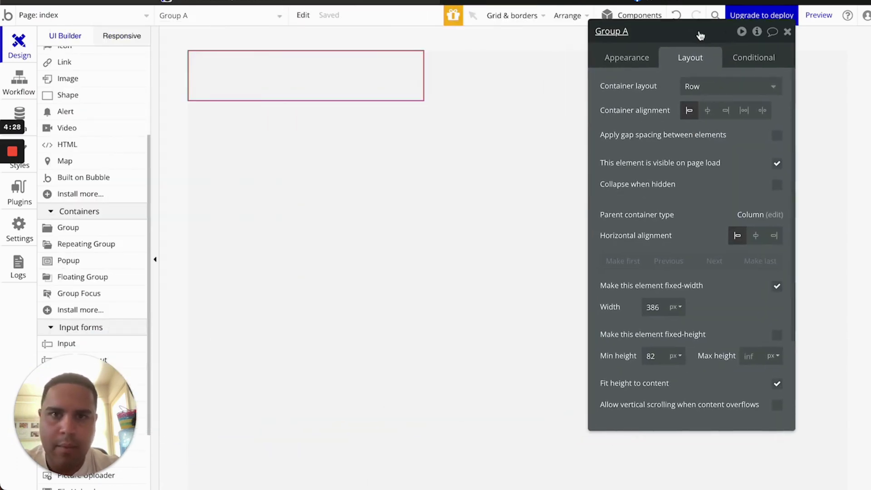
Uncheck fixed-width on Group A so it spans the full 1080 px page width
{"action": "left_click", "coordinate": [400, 215]}
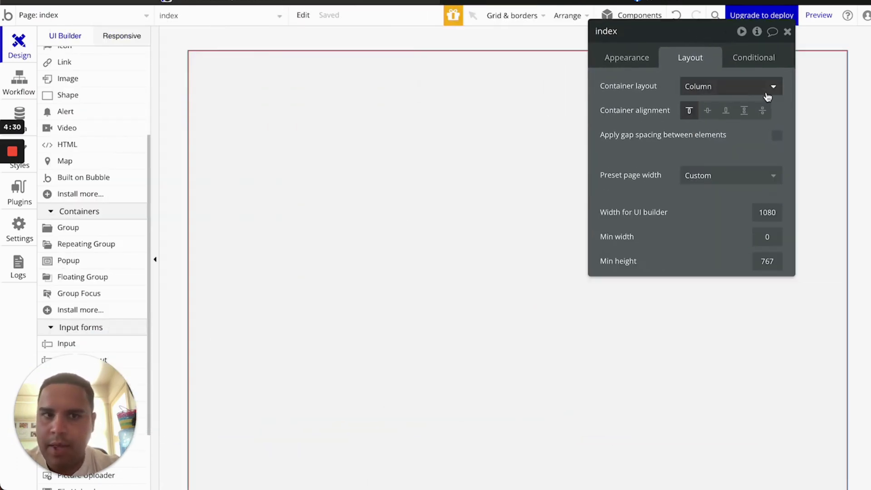
{"action": "left_click", "coordinate": [379, 79]}
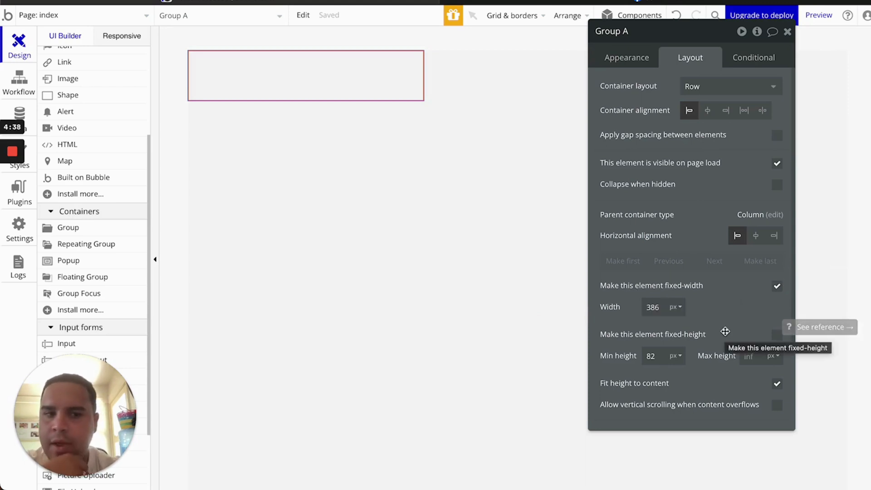
{"action": "left_click", "coordinate": [777, 288]}
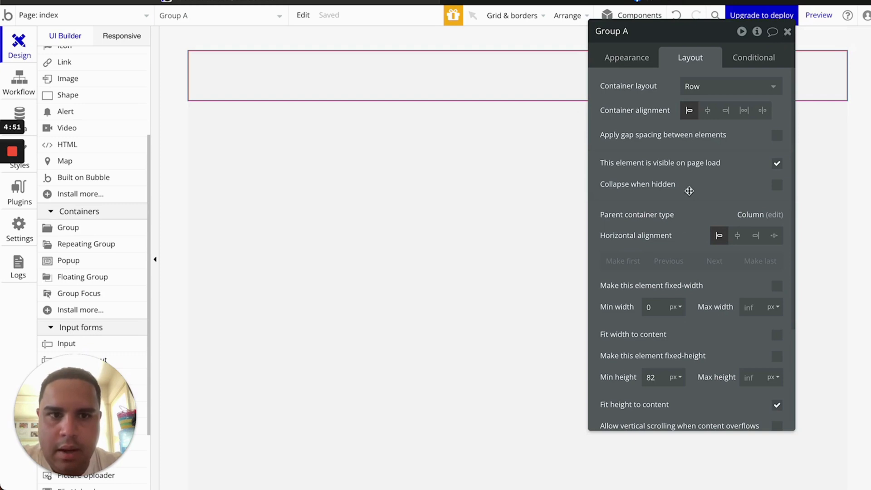
{"action": "left_click", "coordinate": [623, 63]}
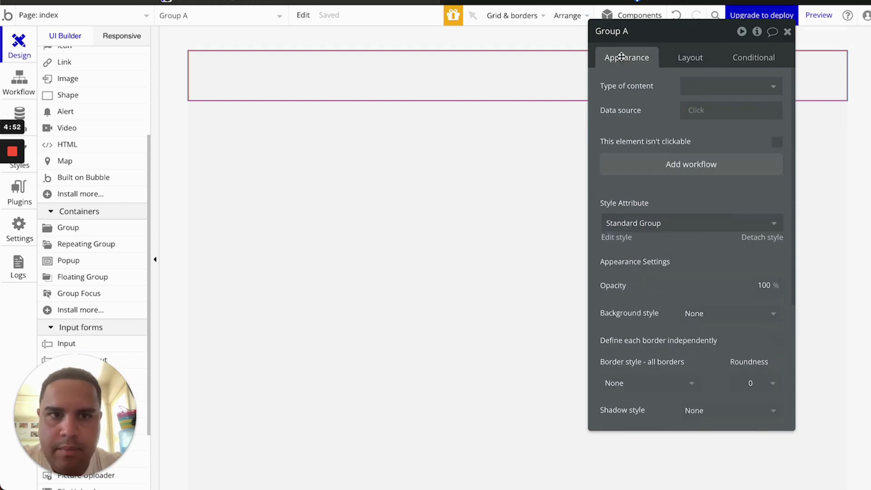
Review Group A's style and layout settings, keeping the Standard Group style
{"action": "left_click", "coordinate": [694, 225]}
{"action": "left_click", "coordinate": [701, 279]}
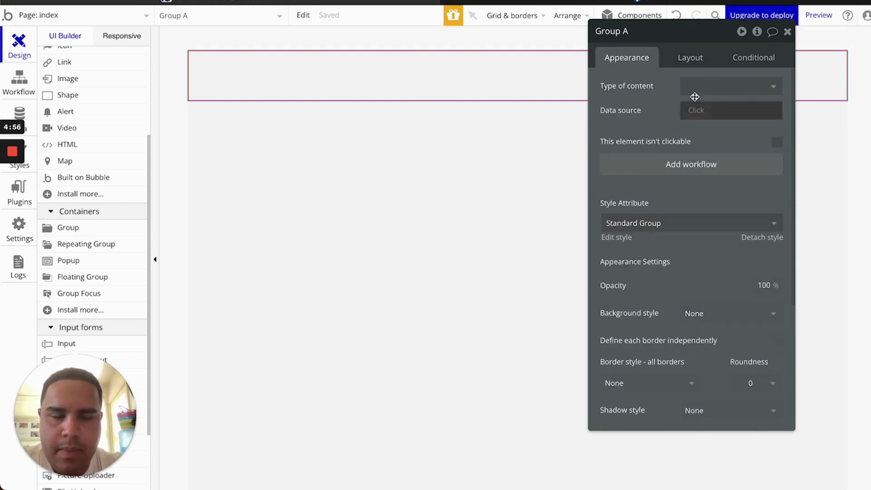
{"action": "left_click", "coordinate": [688, 58]}
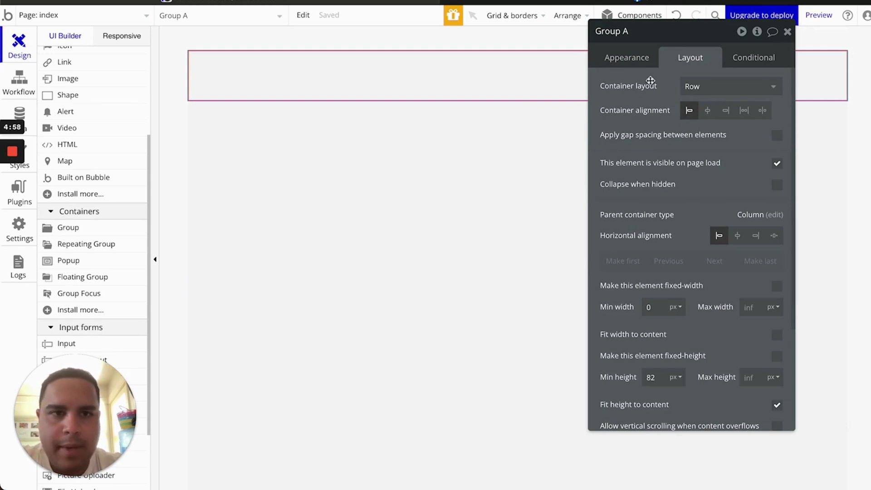
{"action": "left_click", "coordinate": [622, 62]}
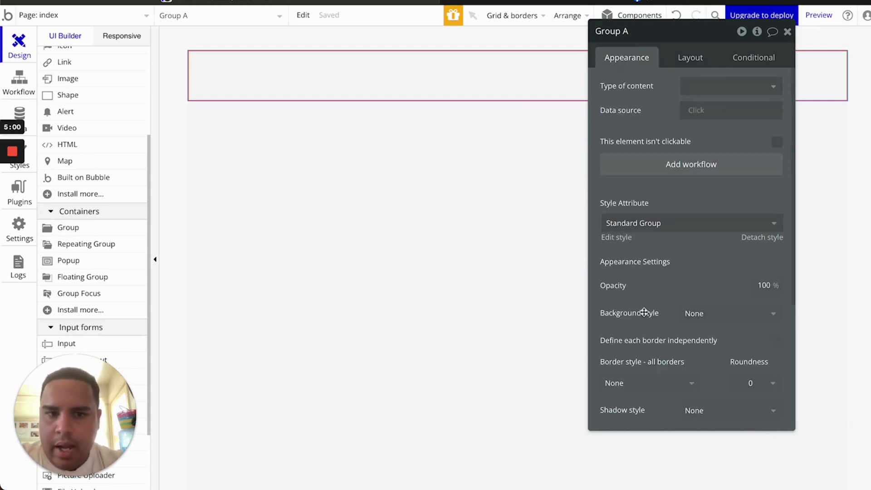
{"action": "scroll", "coordinate": [631, 314], "scroll_direction": "down", "scroll_amount": 1}
{"action": "scroll", "coordinate": [631, 314], "scroll_direction": "down", "scroll_amount": 3}
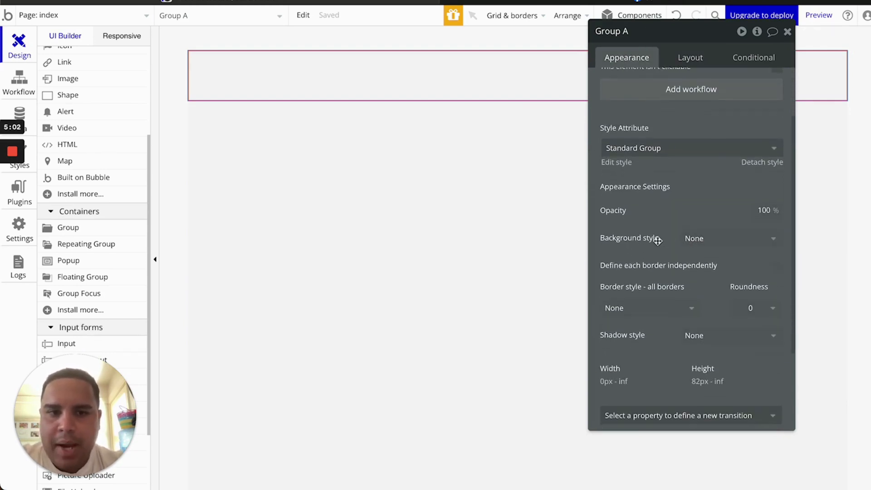
Give Group A a flat color #FFFFFF background
{"action": "left_click", "coordinate": [701, 250]}
{"action": "left_click", "coordinate": [326, 208]}
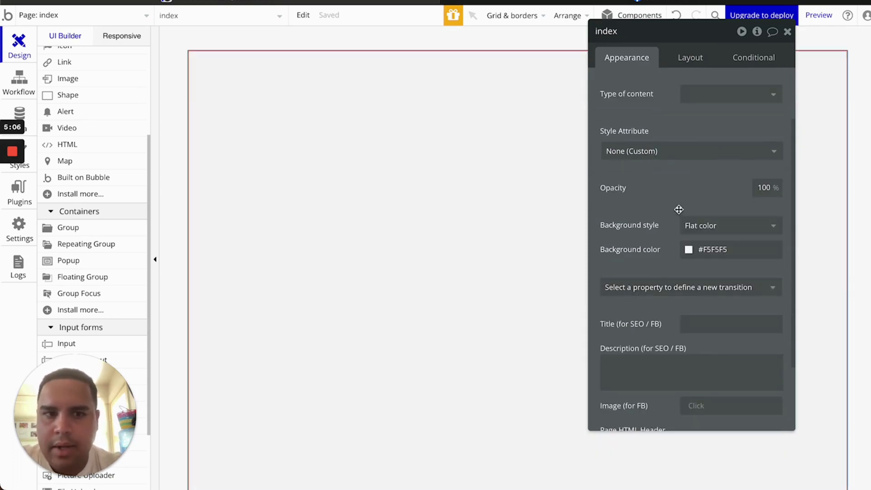
{"action": "left_click", "coordinate": [702, 233]}
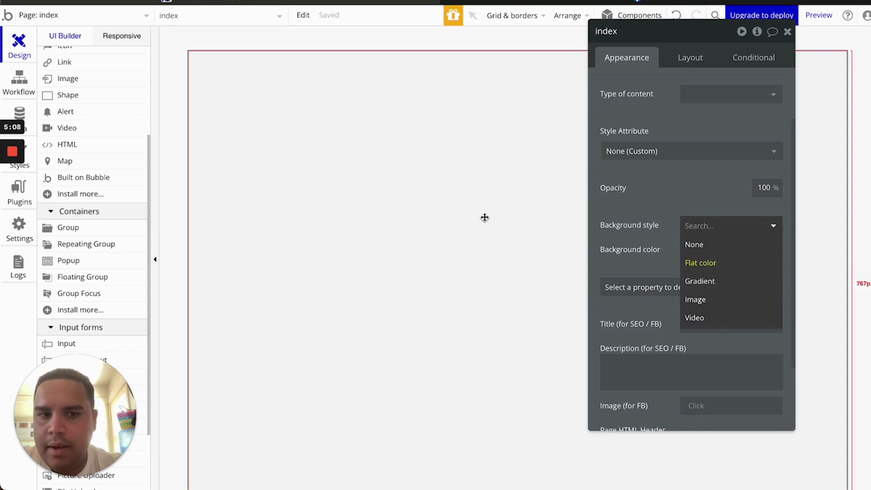
{"action": "left_click", "coordinate": [383, 175]}
{"action": "left_click", "coordinate": [377, 60]}
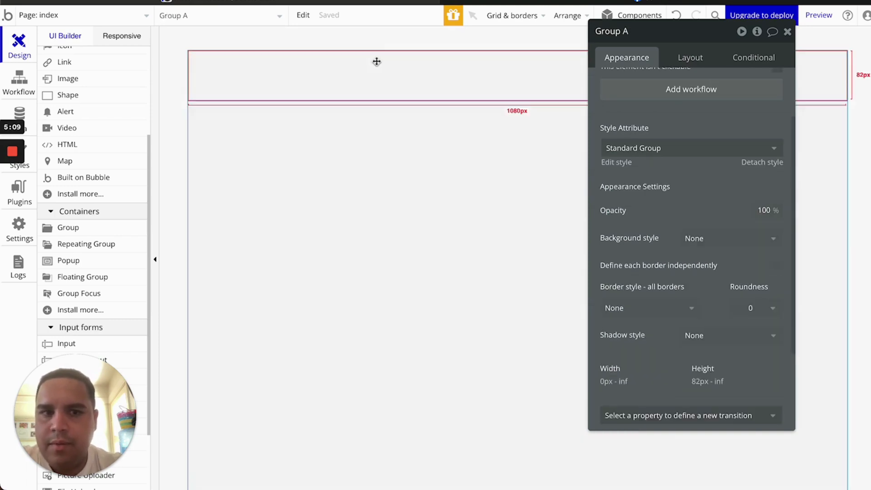
{"action": "left_click", "coordinate": [698, 241]}
{"action": "left_click", "coordinate": [700, 294]}
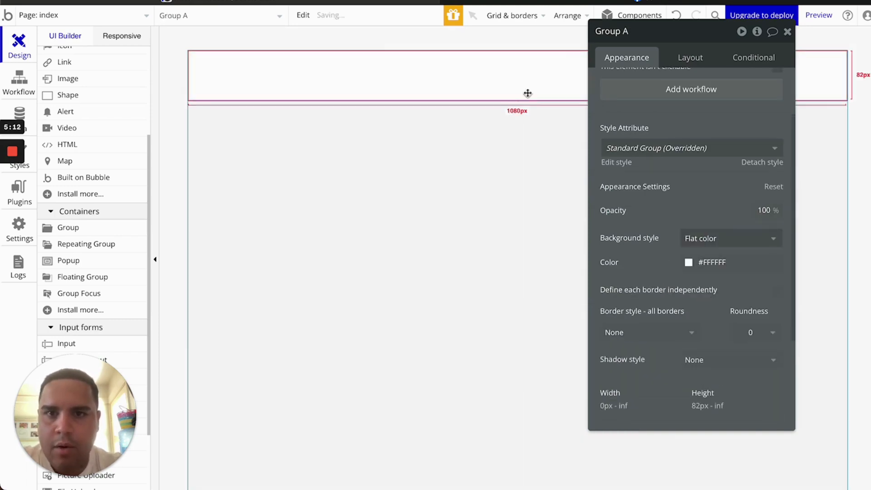
Switch between the Bubble and Facebook tabs and restore the café menu page preview window
{"action": "left_click", "coordinate": [585, 2]}
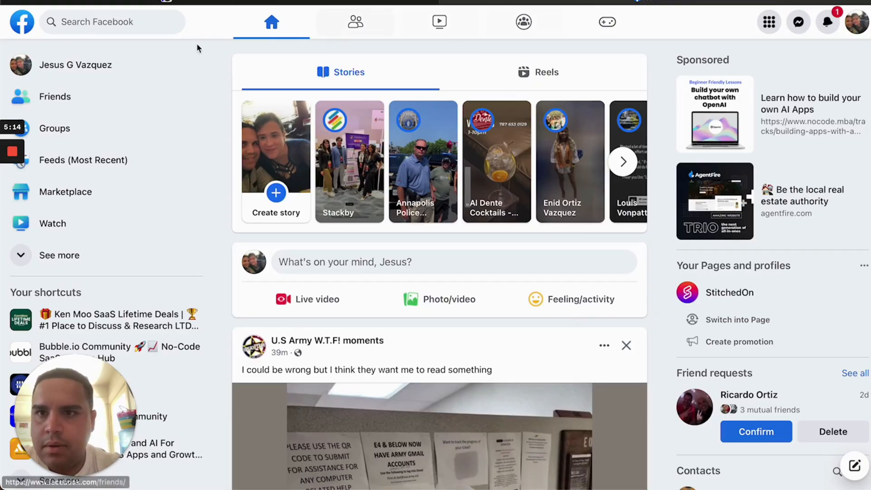
{"action": "left_click", "coordinate": [316, 3]}
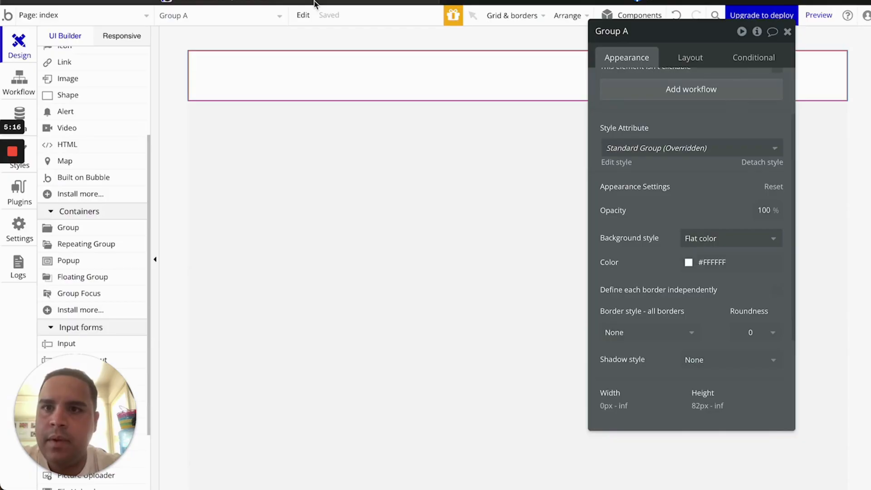
{"action": "left_click", "coordinate": [653, 2]}
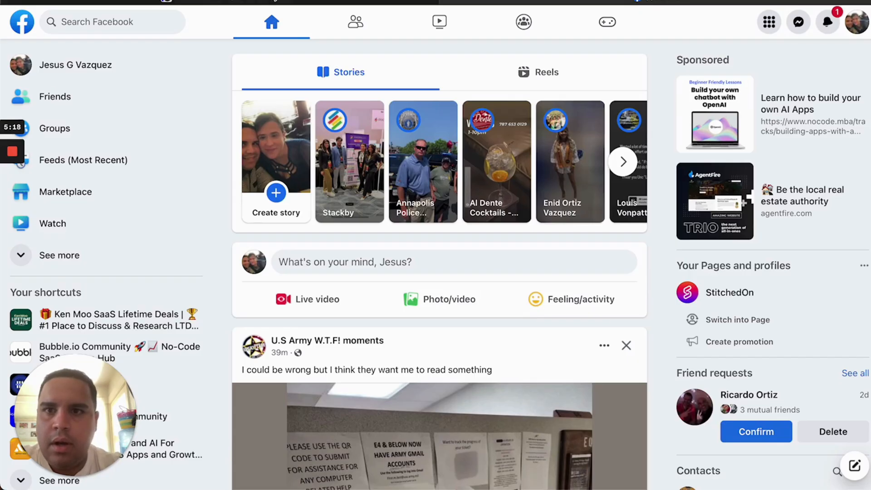
{"action": "left_click", "coordinate": [275, 1]}
{"action": "mouse_move", "coordinate": [491, 487]}
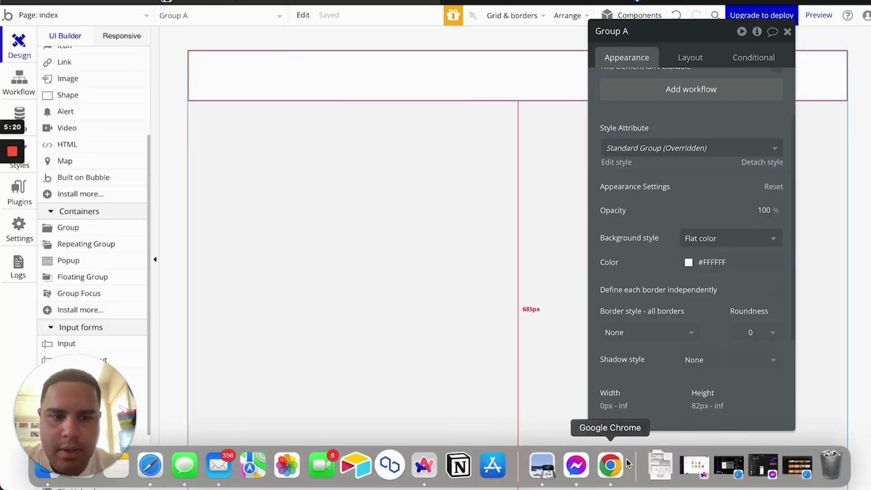
{"action": "left_click", "coordinate": [694, 465]}
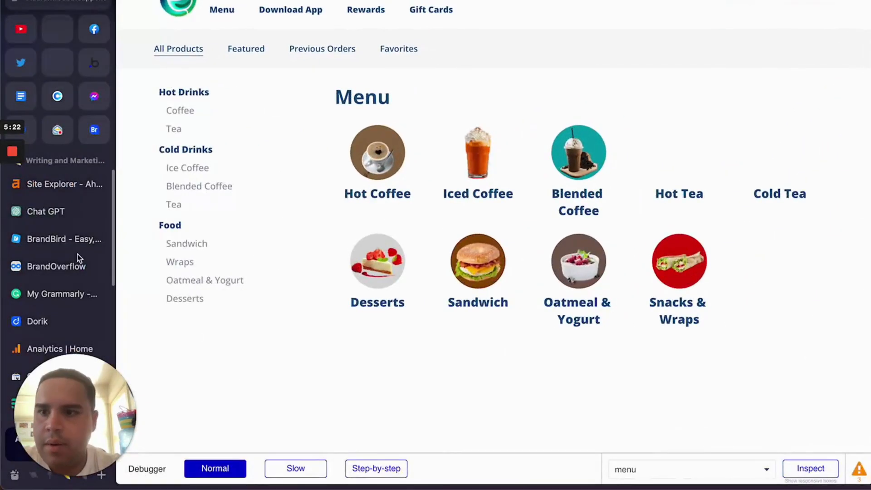
{"action": "scroll", "coordinate": [64, 230], "scroll_direction": "down", "scroll_amount": 3}
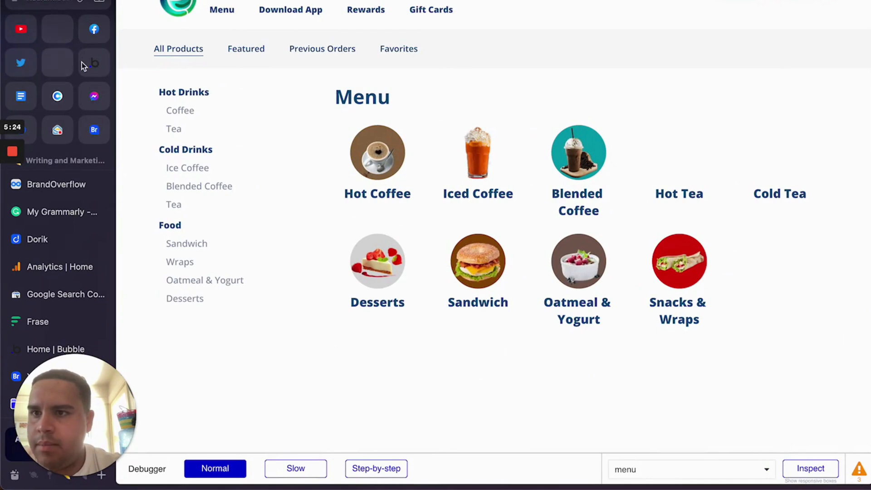
Browse the Facebook page's images in Hoverify's Assets panel, then close it
{"action": "left_click", "coordinate": [94, 30]}
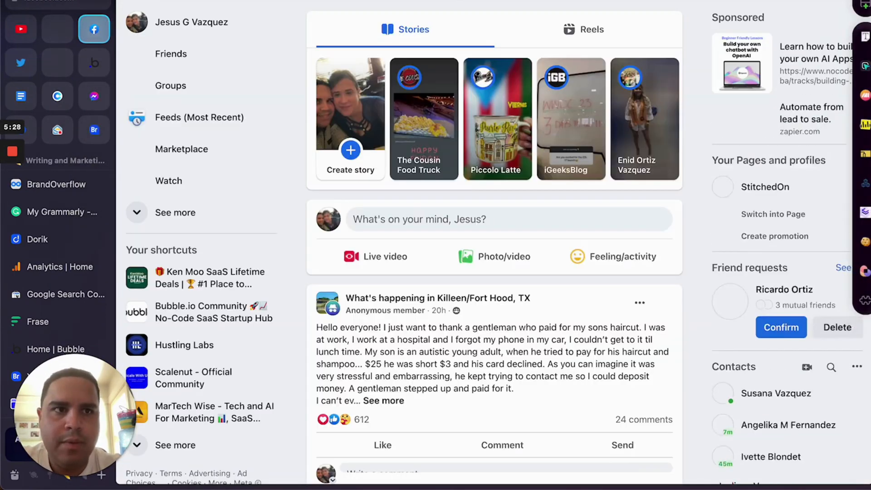
{"action": "left_click", "coordinate": [865, 67]}
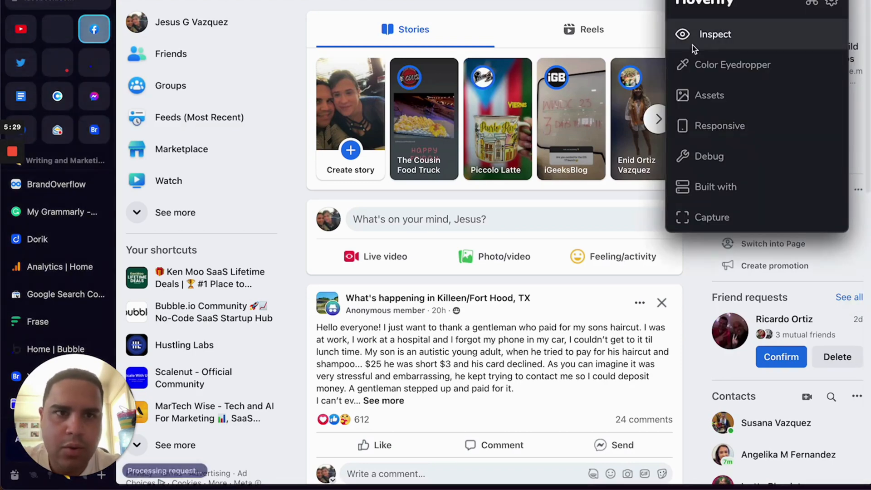
{"action": "left_click", "coordinate": [710, 105]}
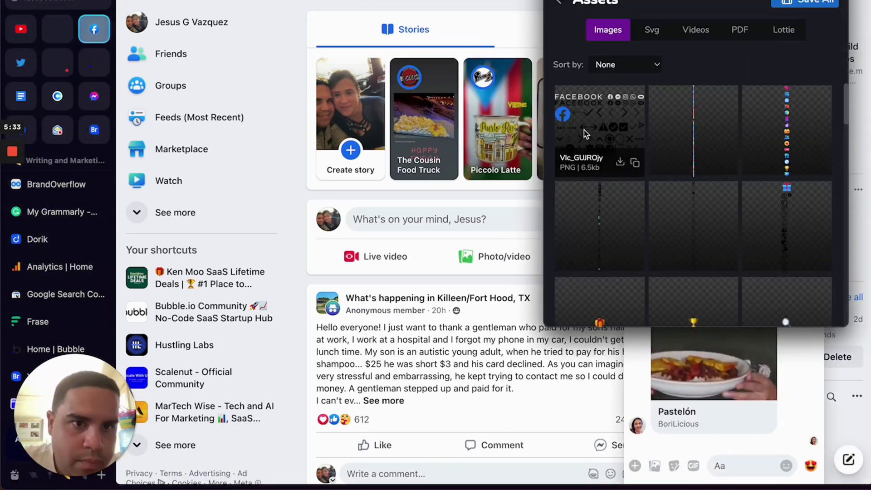
{"action": "scroll", "coordinate": [584, 129], "scroll_direction": "down", "scroll_amount": 3}
{"action": "scroll", "coordinate": [584, 129], "scroll_direction": "down", "scroll_amount": 8}
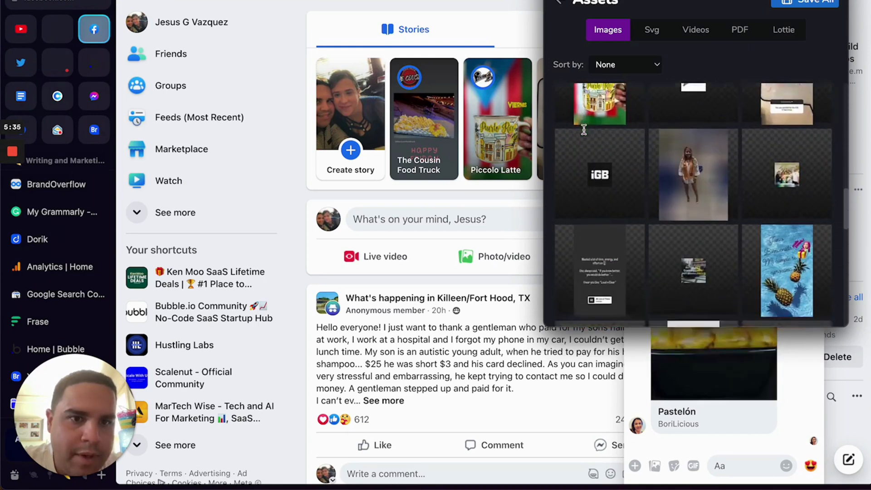
{"action": "scroll", "coordinate": [584, 130], "scroll_direction": "down", "scroll_amount": 6}
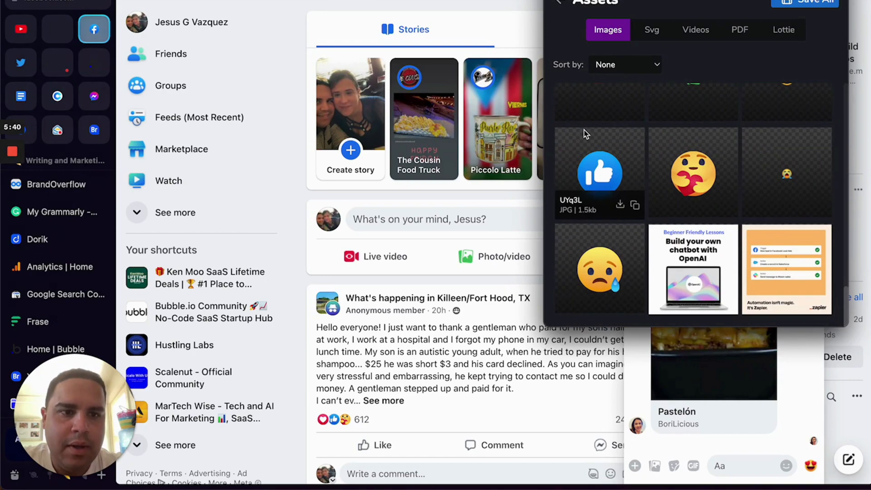
{"action": "left_click", "coordinate": [307, 193]}
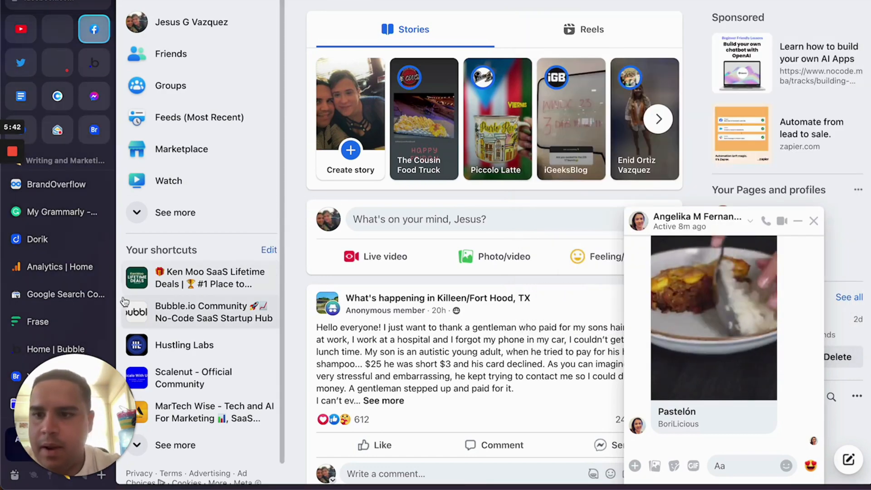
{"action": "scroll", "coordinate": [50, 326], "scroll_direction": "down", "scroll_amount": 5}
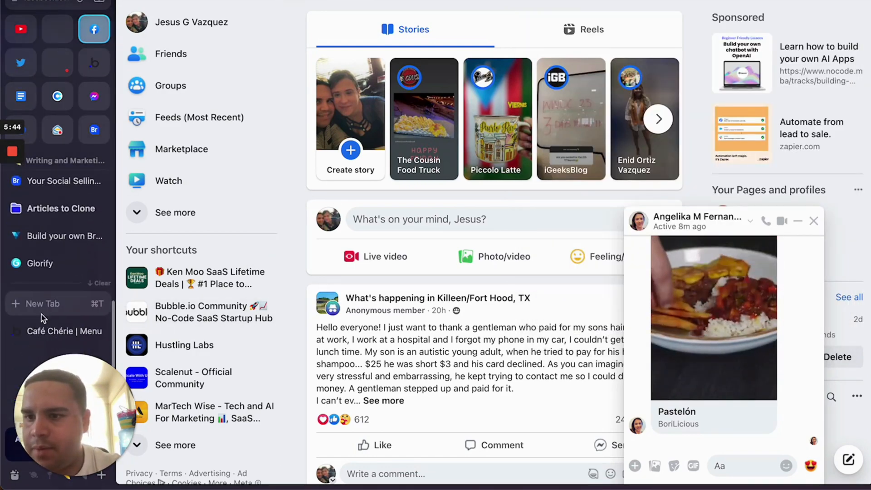
Search Bing images for 'facebook logo' and open the round blue logo
{"action": "left_click", "coordinate": [43, 303]}
{"action": "type", "text": "facebook logo"}
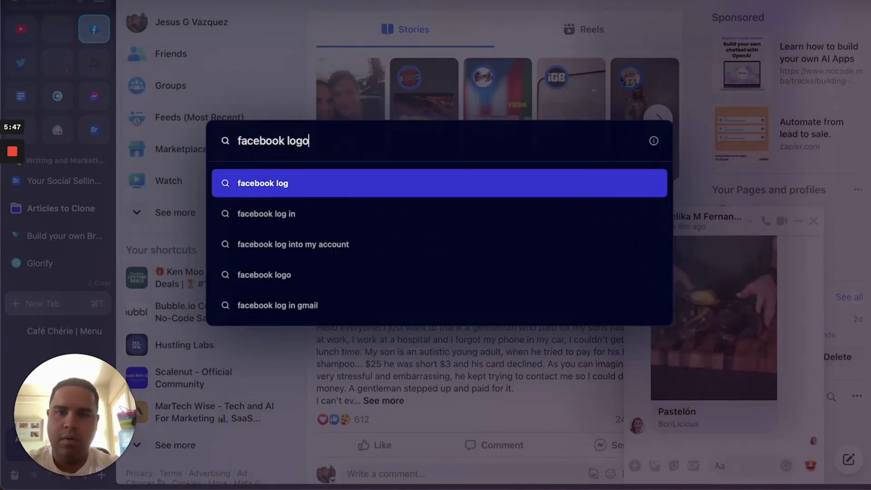
{"action": "key", "text": "Return"}
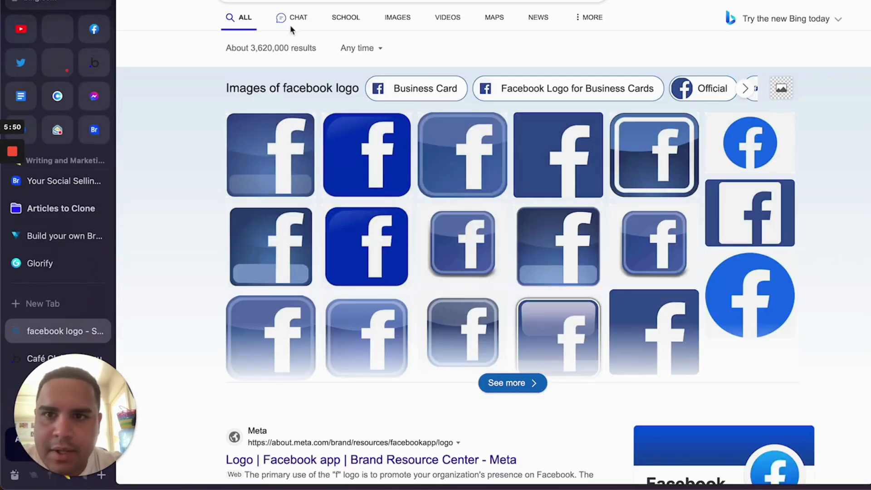
{"action": "left_click", "coordinate": [401, 19]}
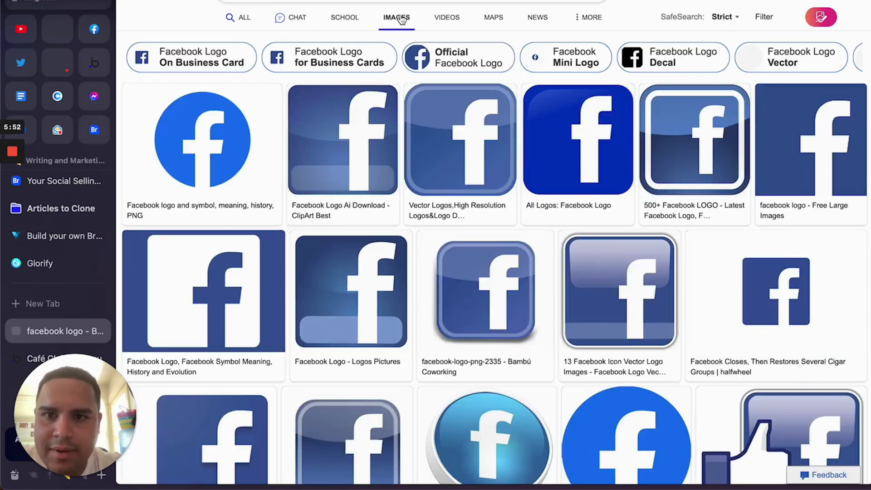
{"action": "left_click", "coordinate": [227, 132]}
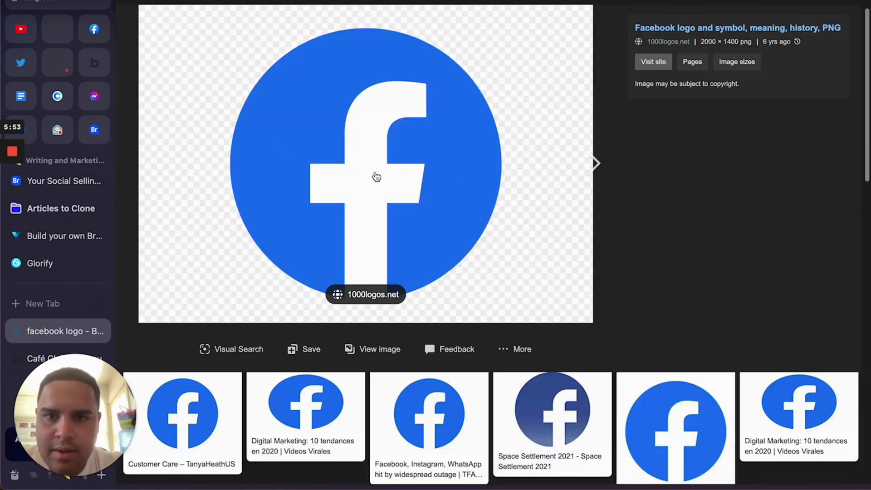
Save the logo image to the Desktop as Facebook-logo
{"action": "right_click", "coordinate": [376, 174]}
{"action": "left_click", "coordinate": [406, 196]}
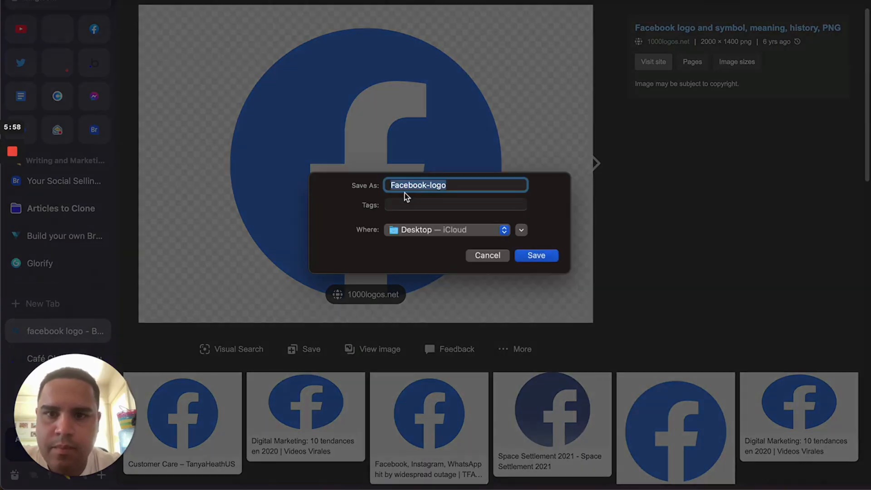
{"action": "key", "text": "Return"}
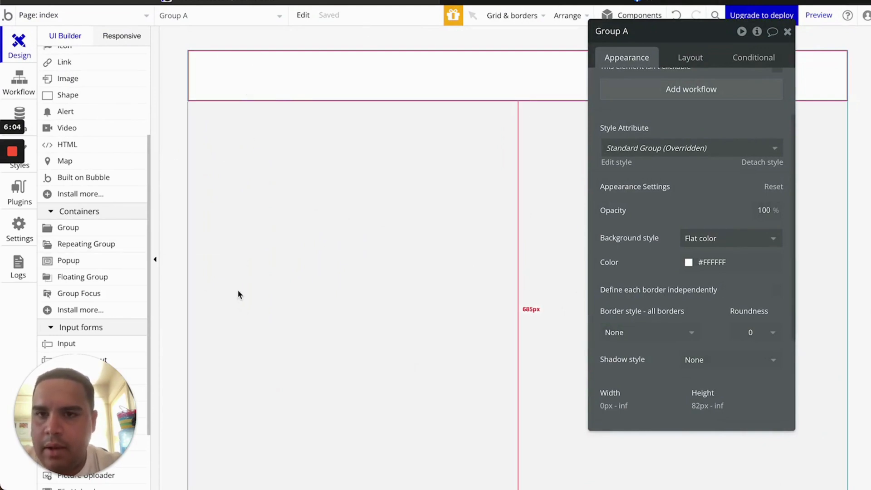
Draw Group B below the header, give it a Row layout, and turn off fixed width
{"action": "left_click", "coordinate": [89, 234]}
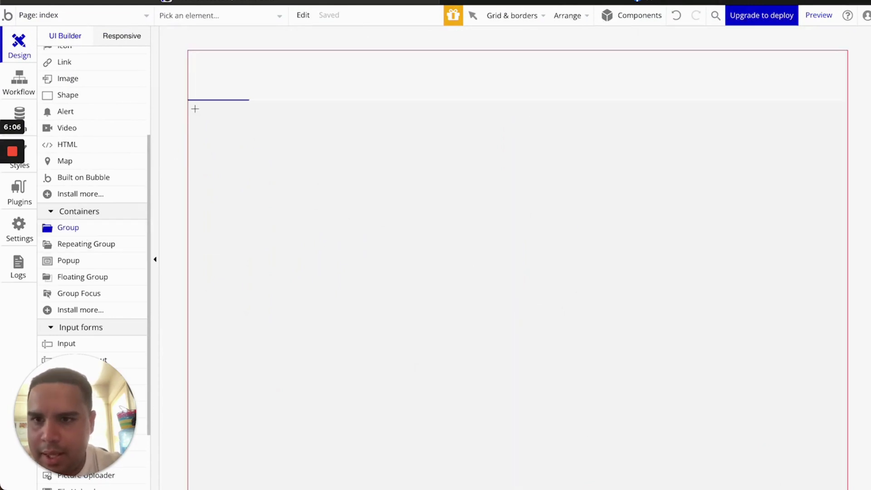
{"action": "mouse_move", "coordinate": [191, 104]}
{"action": "left_mouse_down"}
{"action": "mouse_move", "coordinate": [746, 360]}
{"action": "mouse_move", "coordinate": [822, 488]}
{"action": "mouse_move", "coordinate": [843, 487]}
{"action": "left_mouse_up"}
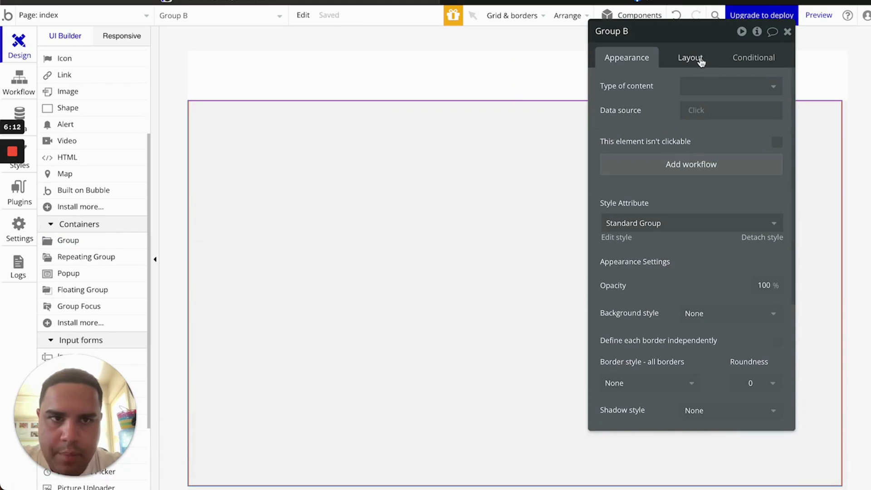
{"action": "left_click", "coordinate": [700, 60]}
{"action": "left_click", "coordinate": [744, 85]}
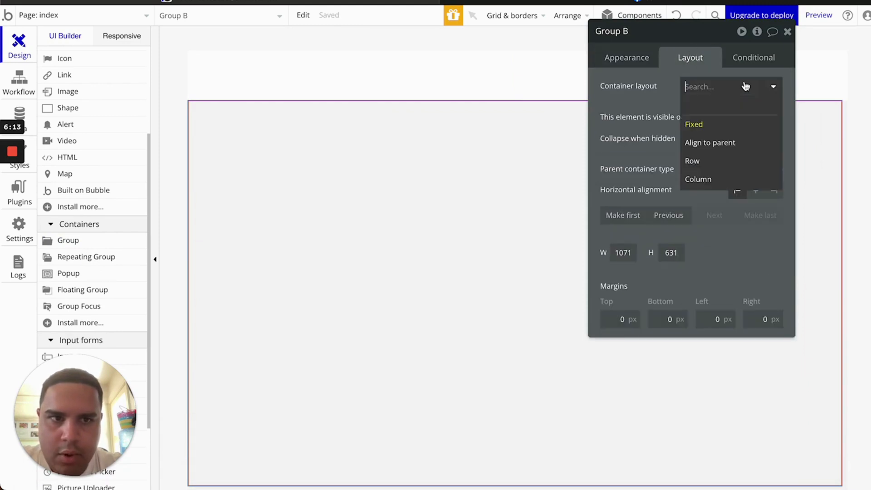
{"action": "left_click", "coordinate": [704, 160]}
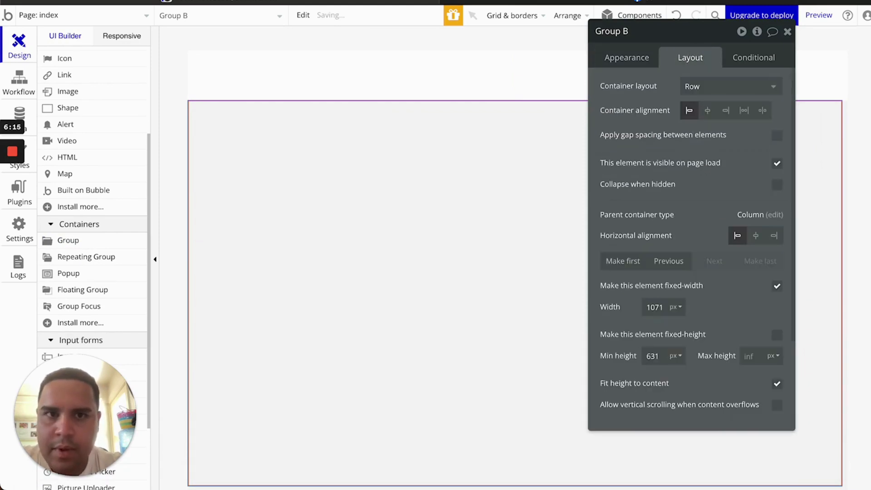
{"action": "left_click", "coordinate": [554, 1]}
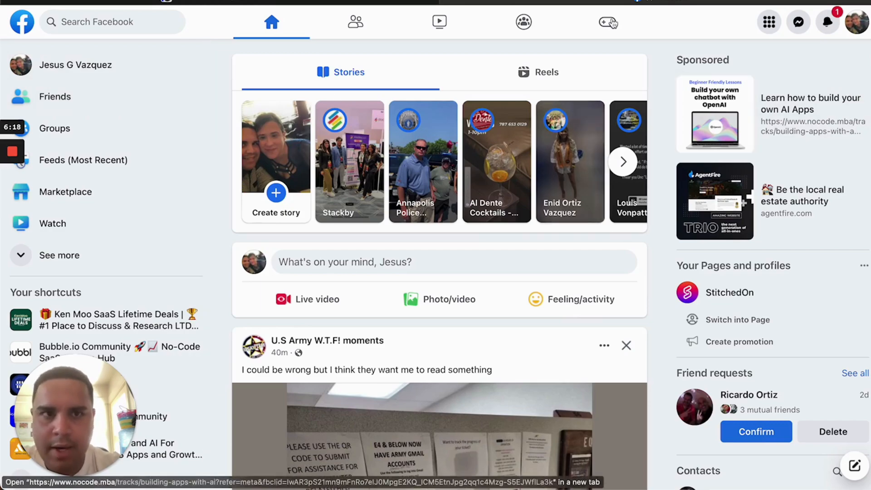
{"action": "left_click", "coordinate": [345, 2]}
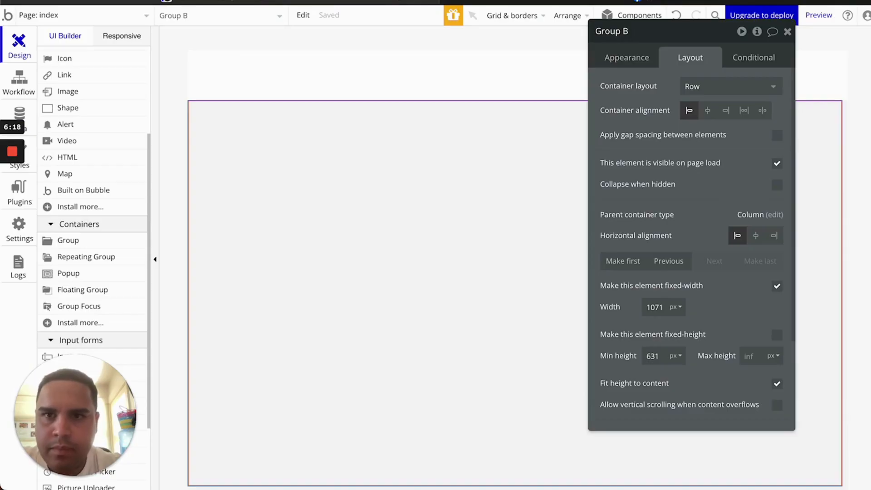
{"action": "left_click", "coordinate": [777, 286]}
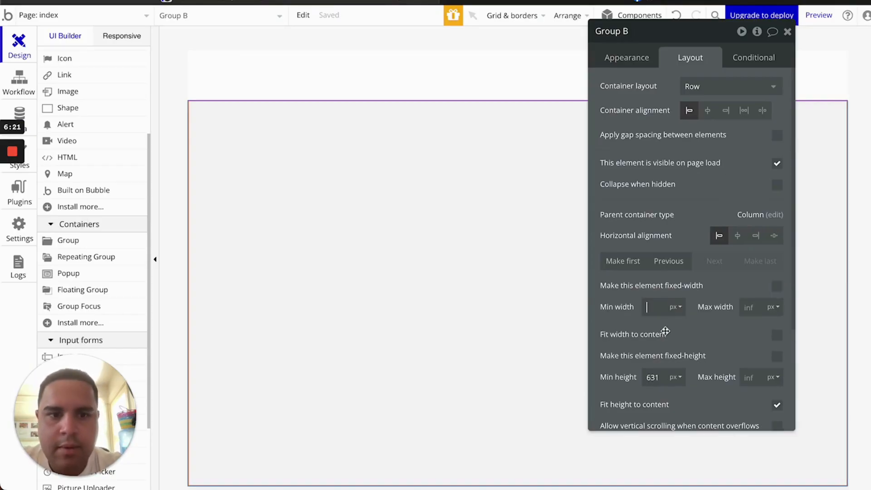
{"action": "left_click", "coordinate": [788, 31]}
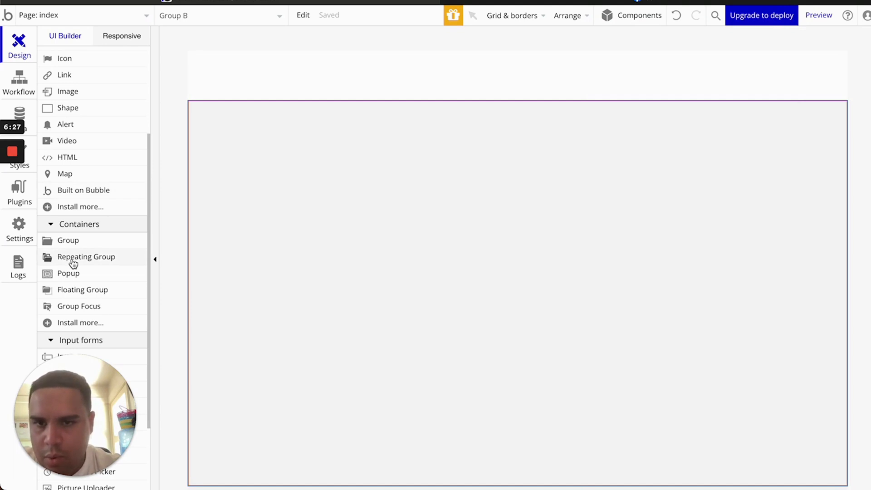
Draw a tall 253×593 Group C at Group B's left edge and paste a copy, Group D
{"action": "left_click", "coordinate": [77, 241]}
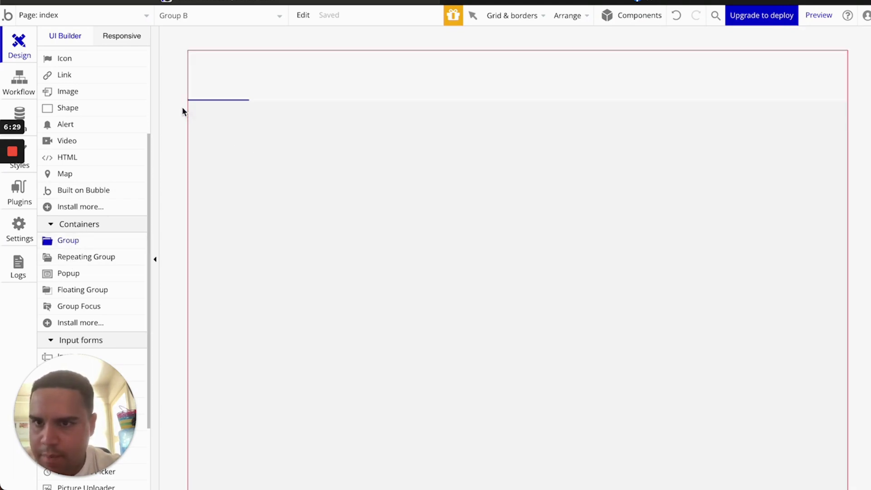
{"action": "mouse_move", "coordinate": [286, 255]}
{"action": "left_mouse_down"}
{"action": "mouse_move", "coordinate": [359, 355]}
{"action": "mouse_move", "coordinate": [353, 472]}
{"action": "left_mouse_up"}
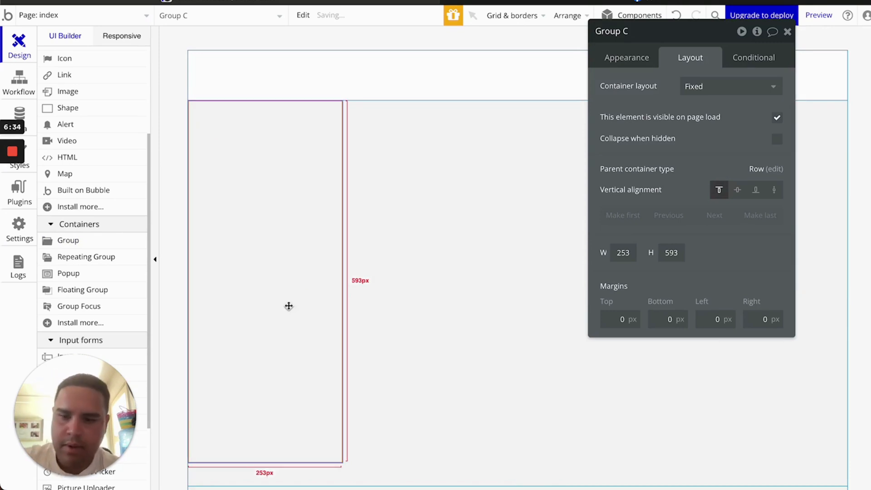
{"action": "key", "text": "super+c"}
{"action": "left_click", "coordinate": [422, 257]}
{"action": "key", "text": "super+v"}
{"action": "left_click", "coordinate": [546, 253]}
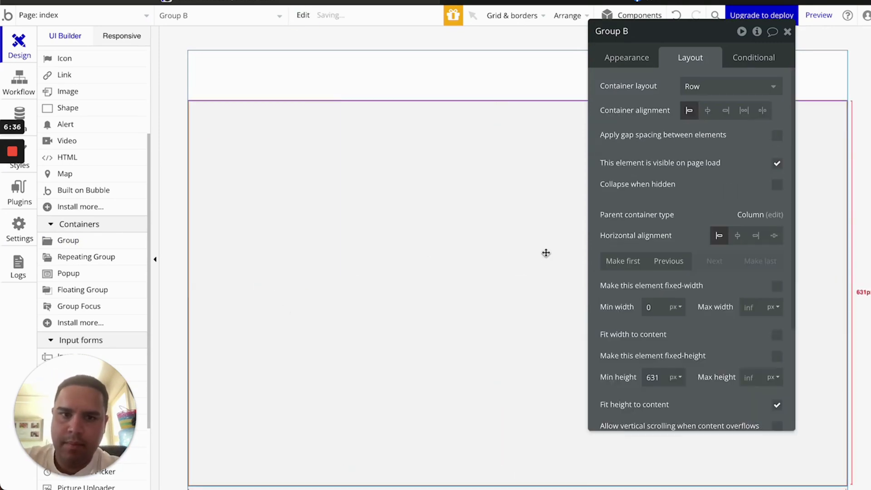
{"action": "left_click", "coordinate": [546, 254]}
Set Group D and Group E to a Column container layout
{"action": "left_click", "coordinate": [219, 249]}
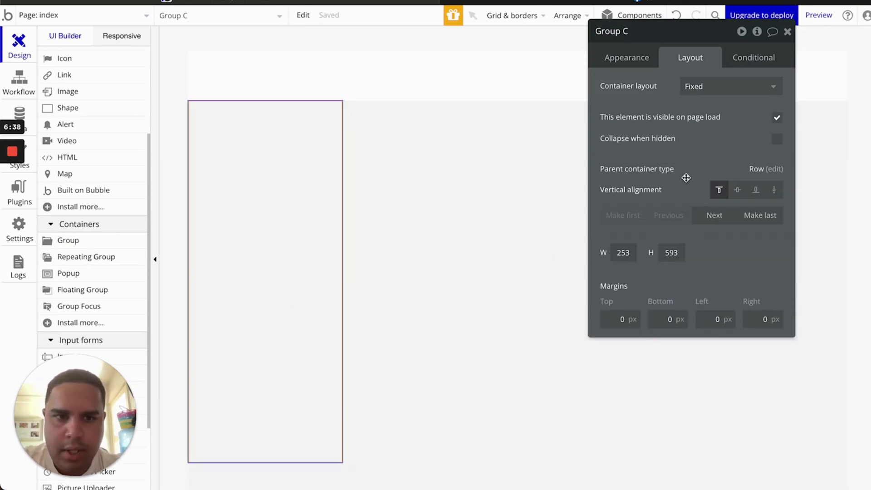
{"action": "left_click", "coordinate": [729, 87]}
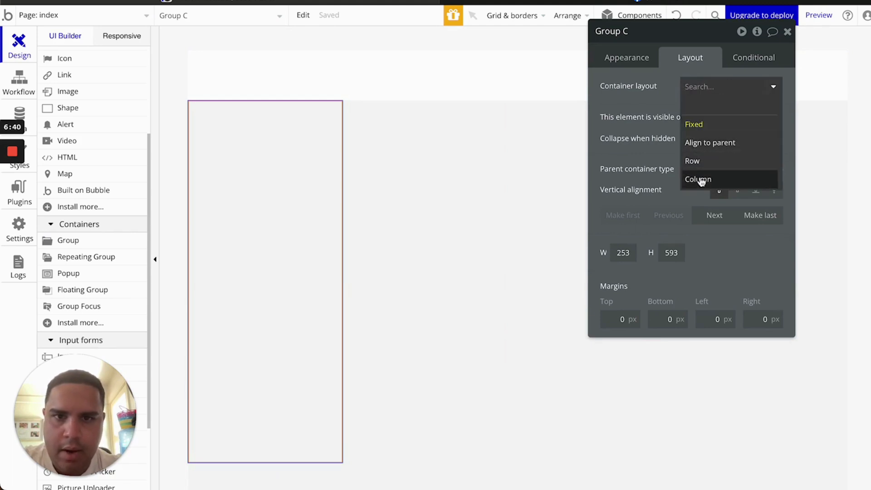
{"action": "left_click", "coordinate": [461, 171]}
{"action": "left_click", "coordinate": [721, 86]}
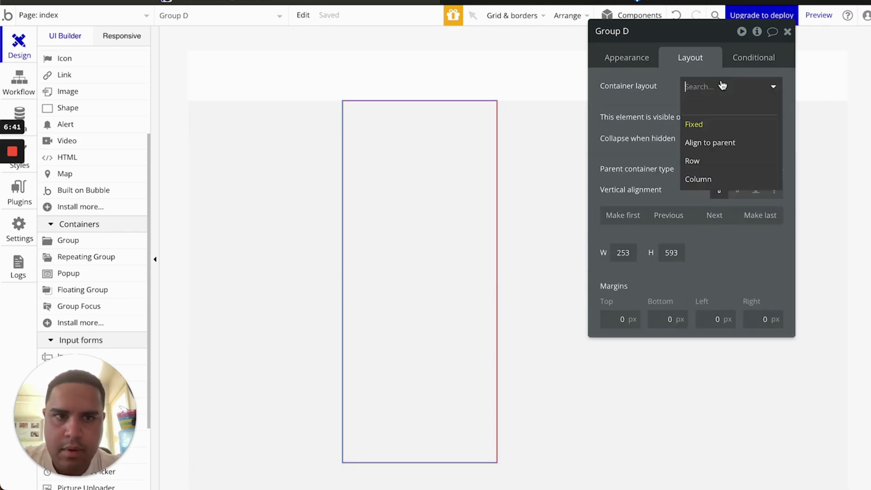
{"action": "left_click", "coordinate": [707, 180]}
{"action": "left_click", "coordinate": [558, 176]}
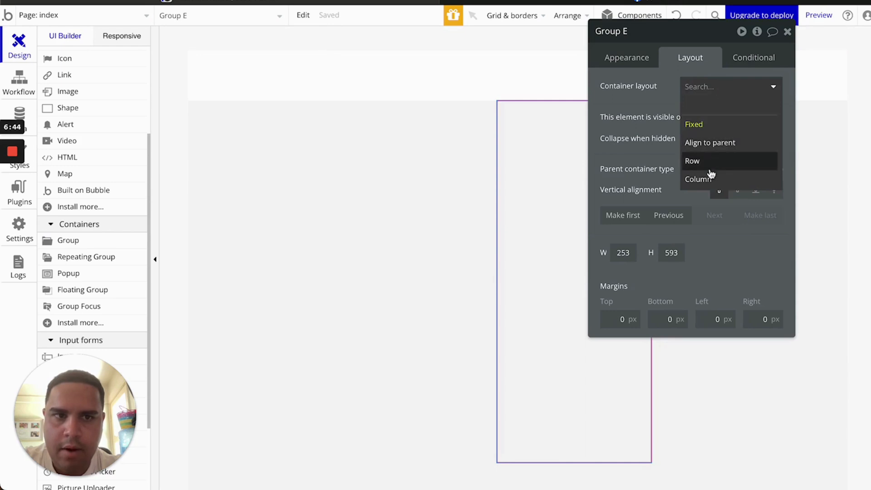
{"action": "left_click", "coordinate": [698, 178]}
Switch Group C's width unit to percent and enter a percentage width
{"action": "left_click", "coordinate": [305, 142]}
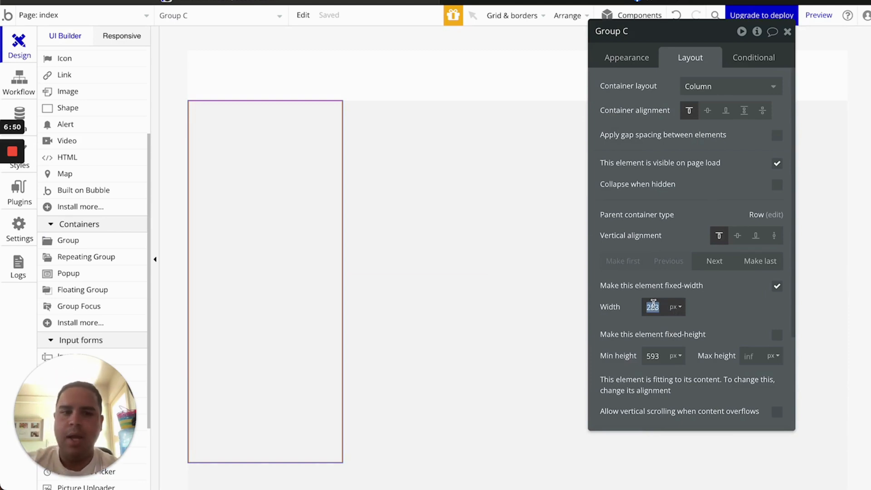
{"action": "key", "text": "BackSpace"}
{"action": "type", "text": "2"}
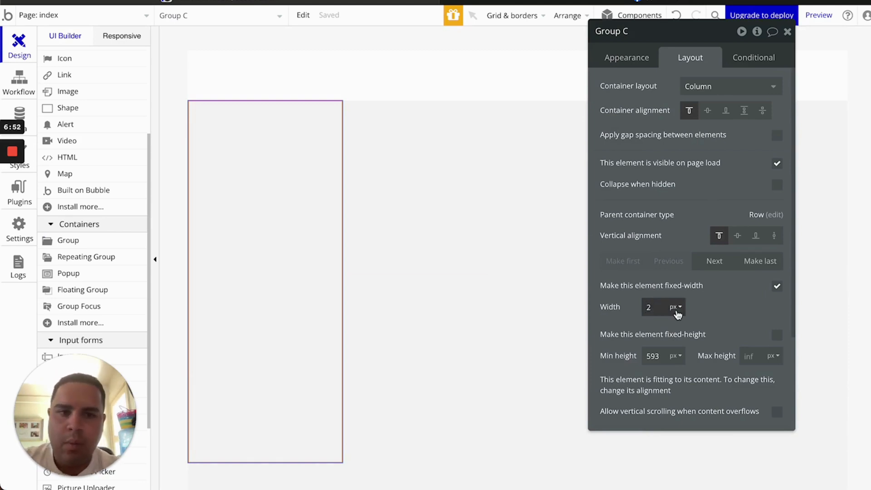
{"action": "left_click", "coordinate": [675, 308]}
{"action": "left_click", "coordinate": [674, 325]}
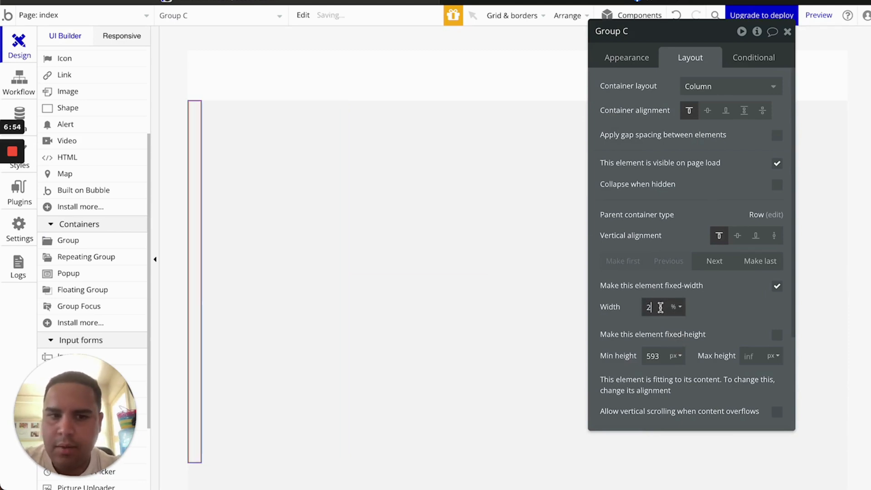
{"action": "key", "text": "BackSpace"}
{"action": "type", "text": "10"}
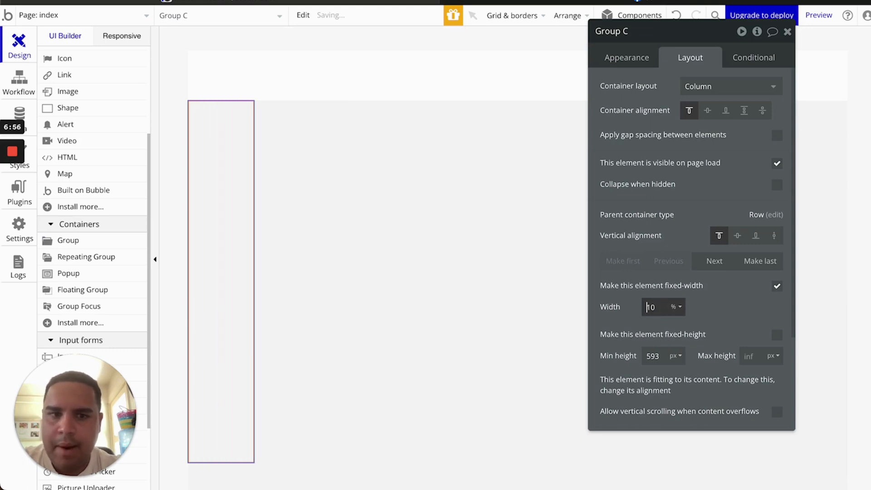
{"action": "key", "text": "BackSpace"}
{"action": "type", "text": "2"}
Set Group E's width to 12% and make Group D's width stretch instead of fixed
{"action": "left_click", "coordinate": [517, 200]}
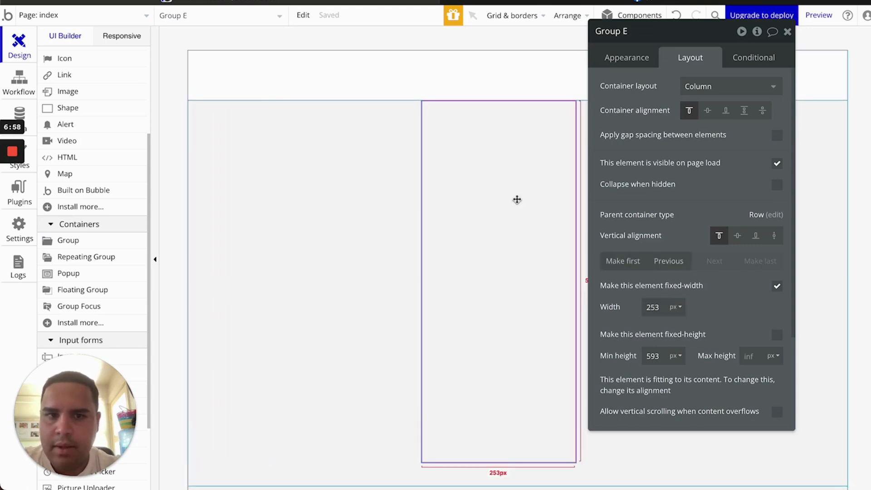
{"action": "left_click", "coordinate": [679, 307]}
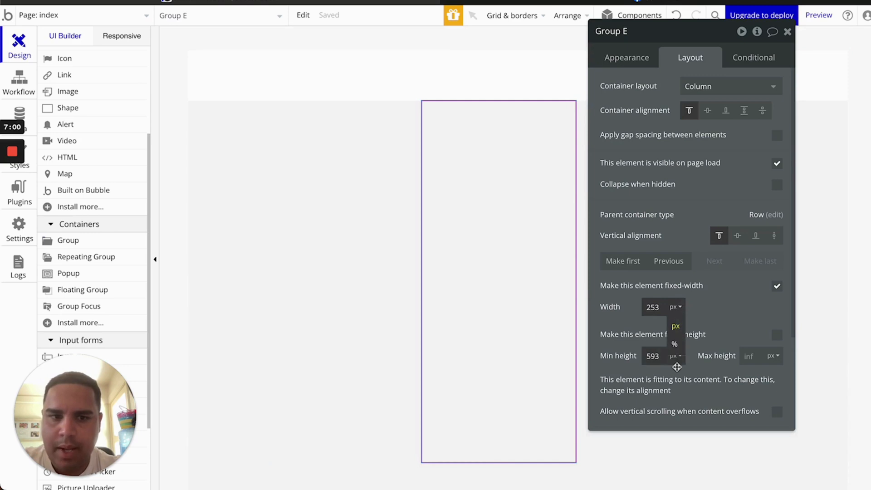
{"action": "left_click", "coordinate": [676, 350]}
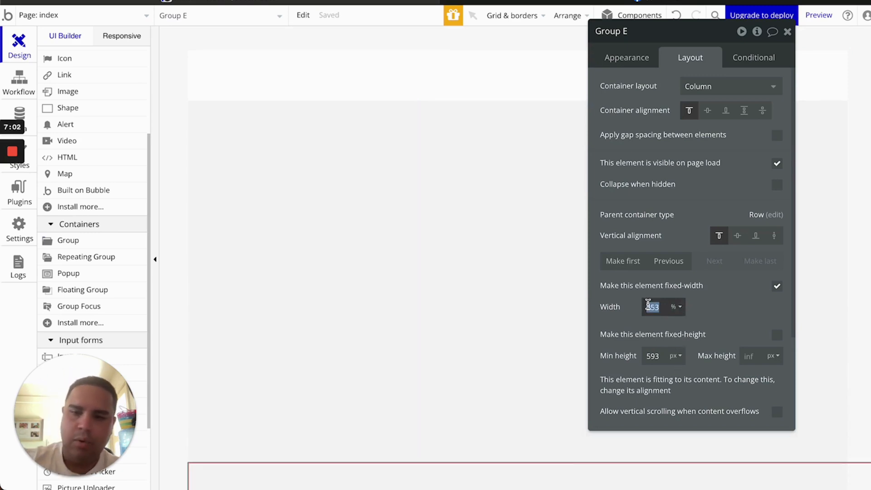
{"action": "type", "text": "12"}
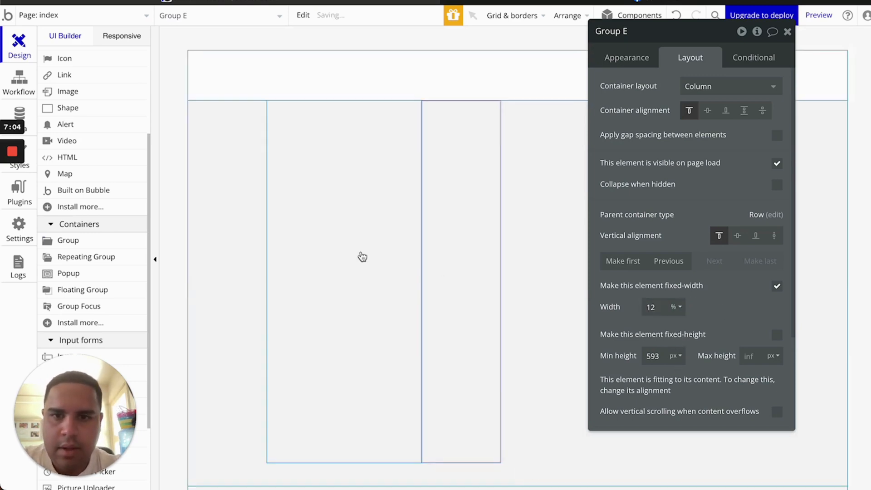
{"action": "left_click", "coordinate": [362, 256]}
{"action": "left_click", "coordinate": [776, 286]}
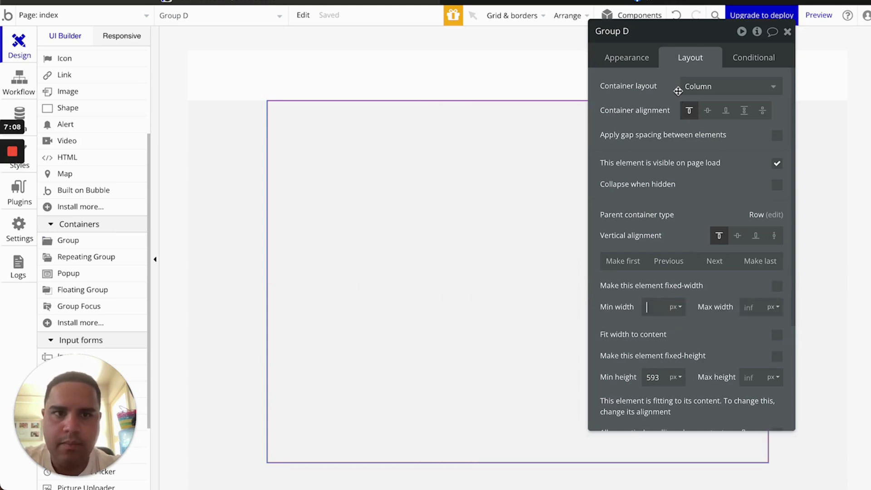
{"action": "left_click", "coordinate": [788, 31]}
Nudge the Group C and Group E width percentages upward
{"action": "left_click", "coordinate": [804, 171]}
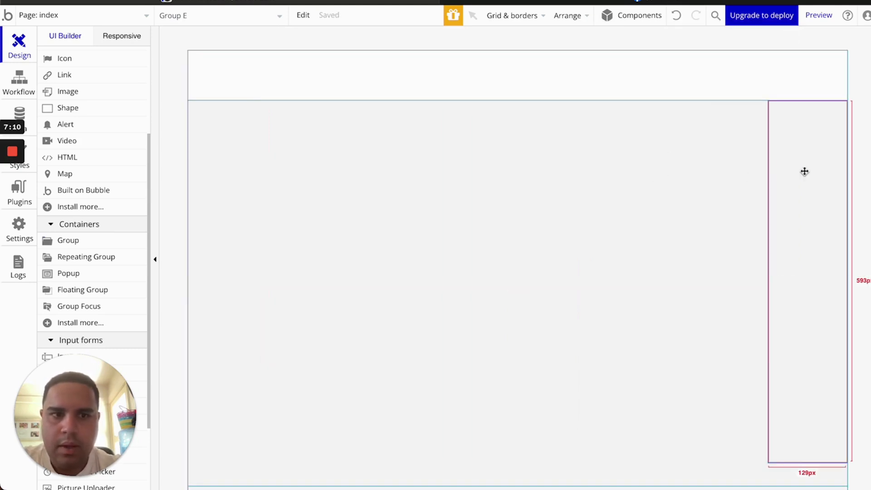
{"action": "double_click", "coordinate": [804, 171]}
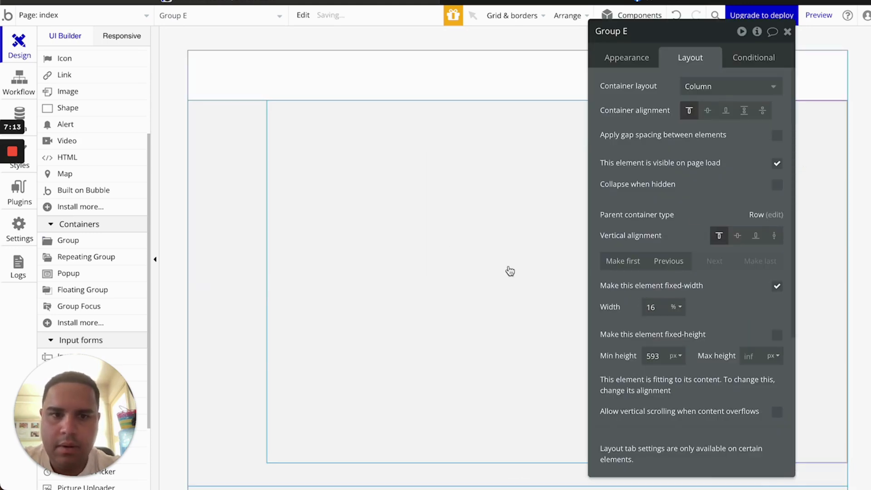
{"action": "left_click", "coordinate": [223, 234]}
{"action": "left_click", "coordinate": [658, 307]}
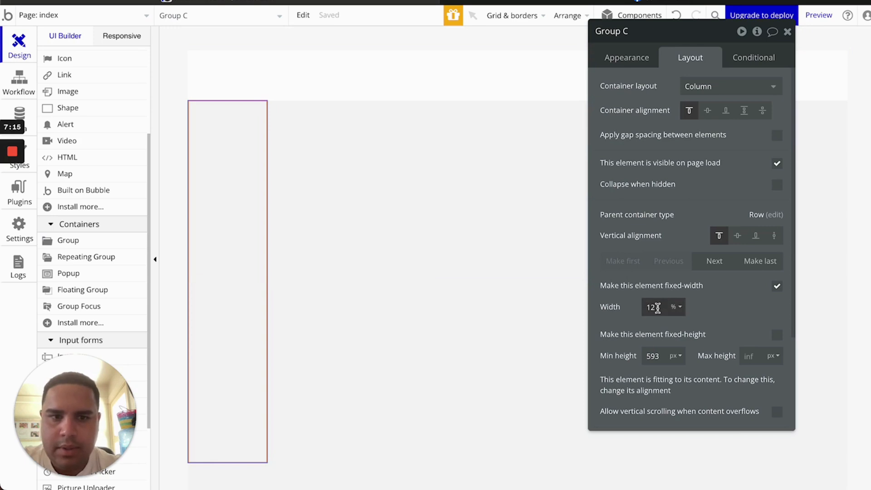
{"action": "key", "text": "Up"}
{"action": "key", "text": "Up"}
{"action": "key", "text": "Up"}
{"action": "key", "text": "Up"}
{"action": "key", "text": "Up"}
{"action": "key", "text": "Up"}
{"action": "key", "text": "Up"}
{"action": "key", "text": "Up"}
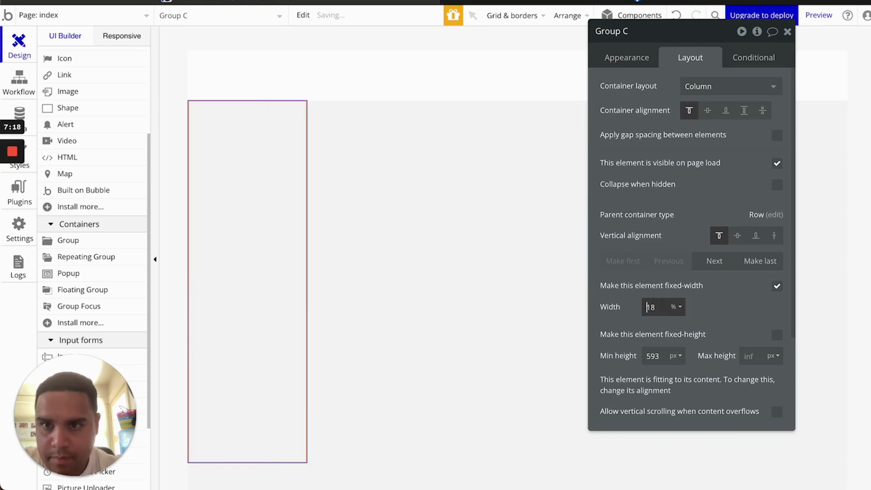
{"action": "left_click", "coordinate": [826, 239]}
{"action": "left_click", "coordinate": [655, 307]}
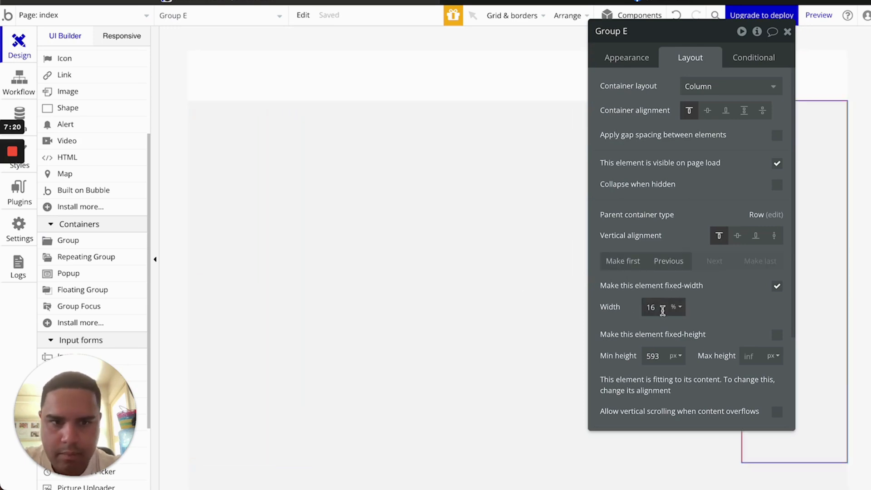
{"action": "key", "text": "Up"}
{"action": "key", "text": "Up"}
{"action": "key", "text": "Up"}
{"action": "key", "text": "Up"}
{"action": "key", "text": "Up"}
{"action": "key", "text": "Up"}
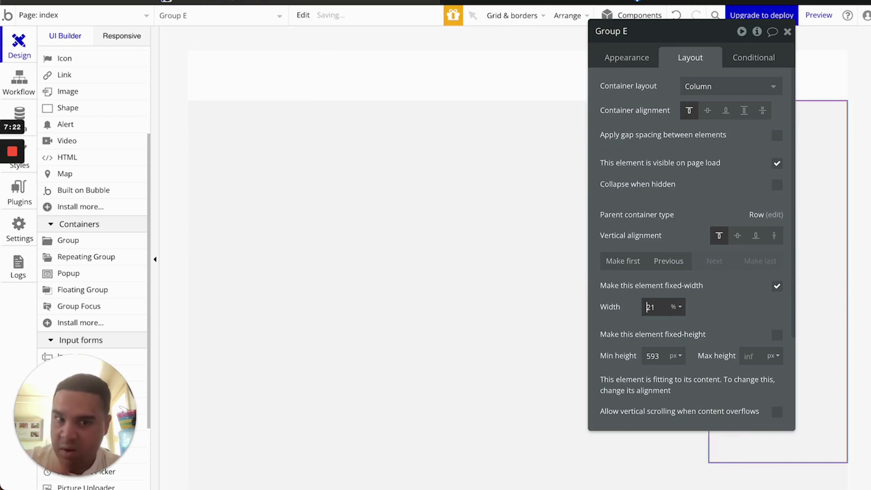
Raise both Group C and Group E widths to 24%
{"action": "left_click", "coordinate": [213, 183]}
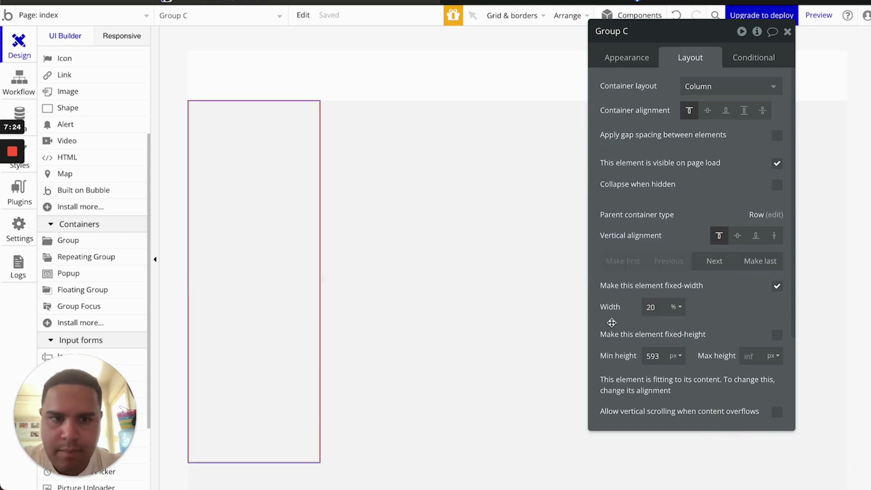
{"action": "left_click", "coordinate": [647, 308]}
{"action": "key", "text": "Up"}
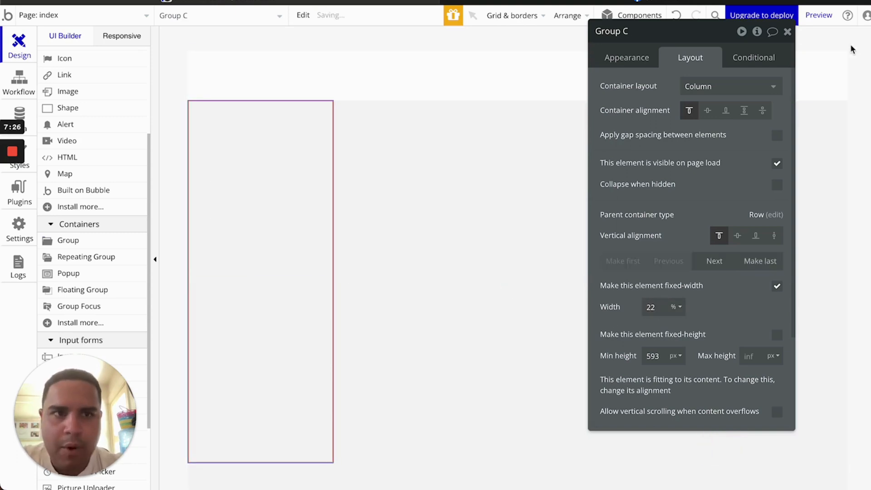
{"action": "key", "text": "Up"}
{"action": "key", "text": "Up"}
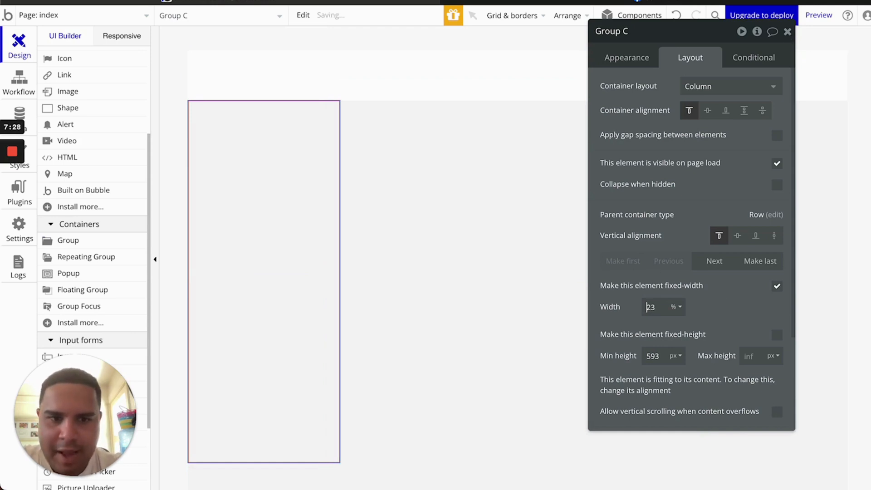
{"action": "left_click", "coordinate": [817, 259]}
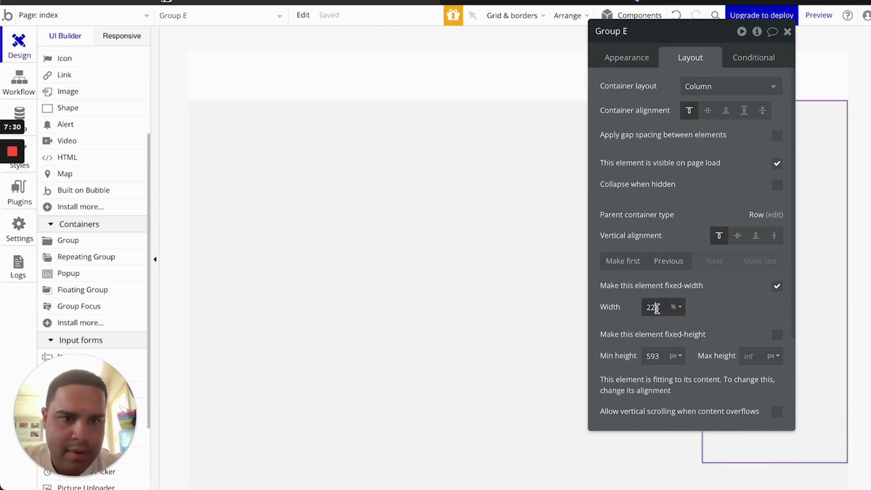
{"action": "left_click", "coordinate": [657, 308]}
{"action": "key", "text": "Up"}
{"action": "key", "text": "Up"}
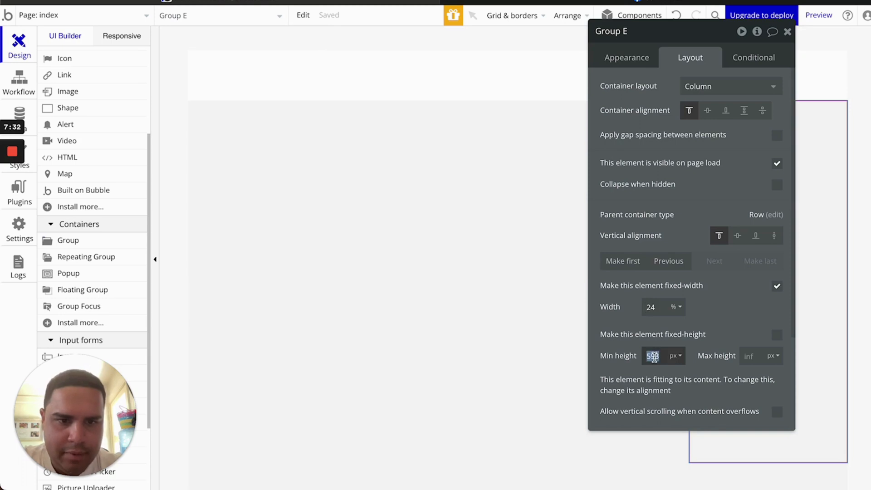
Check the sizing of Groups D, B, E and C, undoing the last layout change
{"action": "left_click", "coordinate": [410, 280]}
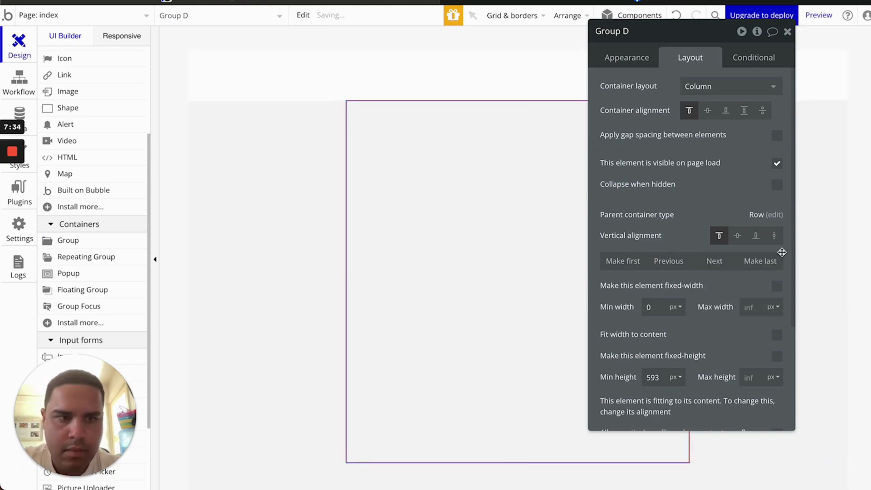
{"action": "left_click", "coordinate": [822, 185]}
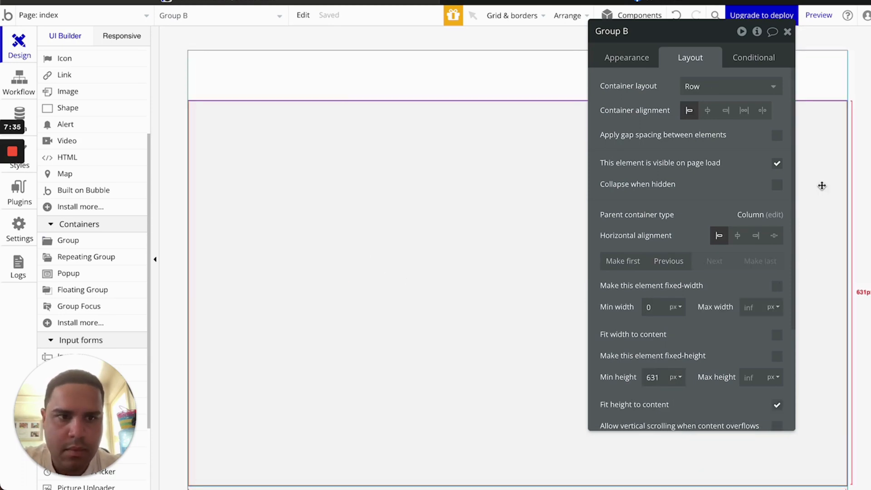
{"action": "left_click", "coordinate": [524, 275]}
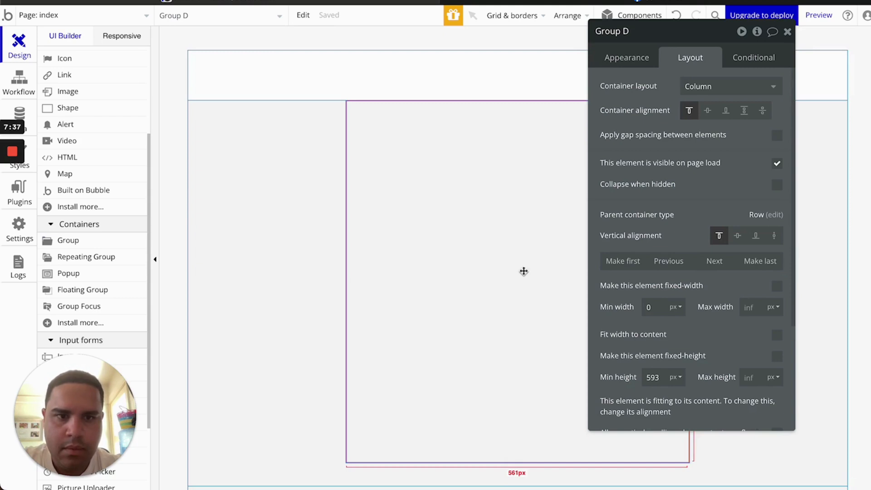
{"action": "left_click", "coordinate": [677, 15]}
{"action": "left_click", "coordinate": [820, 177]}
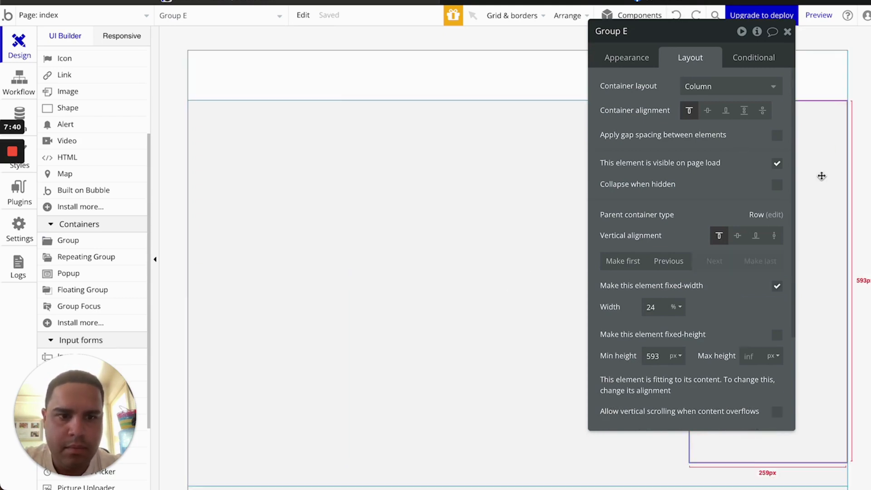
{"action": "left_click", "coordinate": [212, 212]}
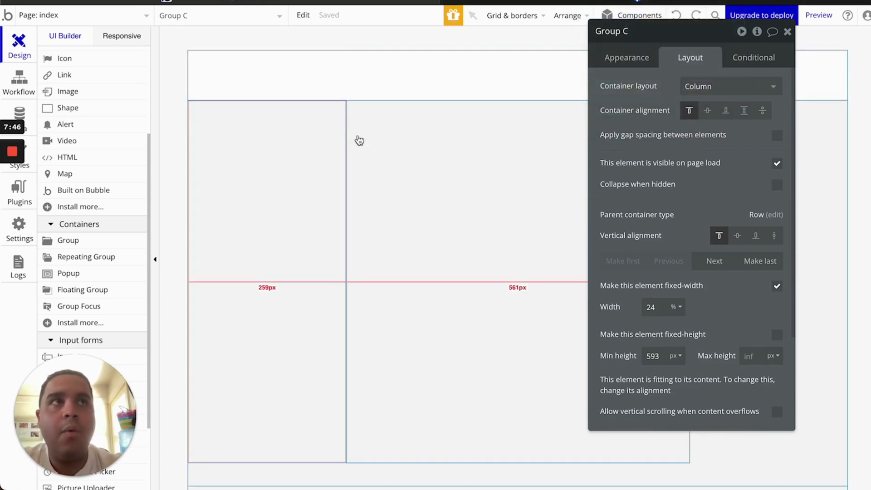
{"action": "left_click", "coordinate": [619, 2]}
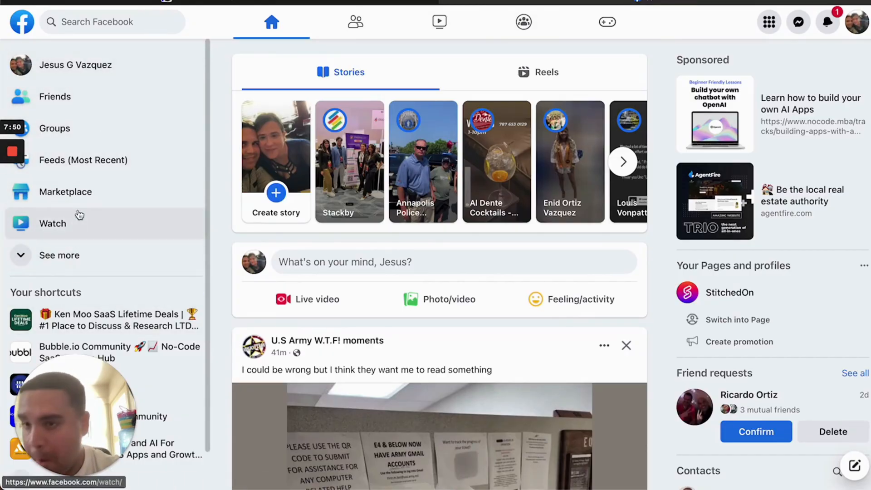
{"action": "left_click", "coordinate": [236, 1]}
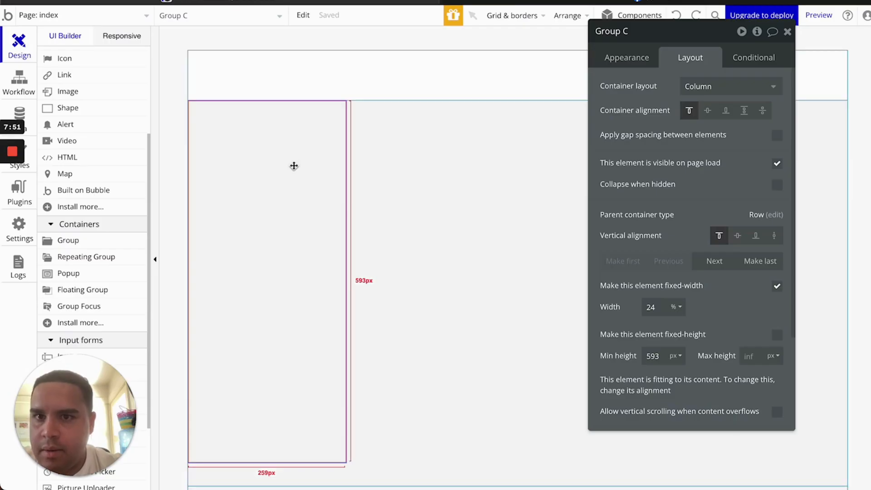
Draw Group F atop Group C with Row layout, stretchable width and minimum width 0
{"action": "left_click", "coordinate": [93, 236]}
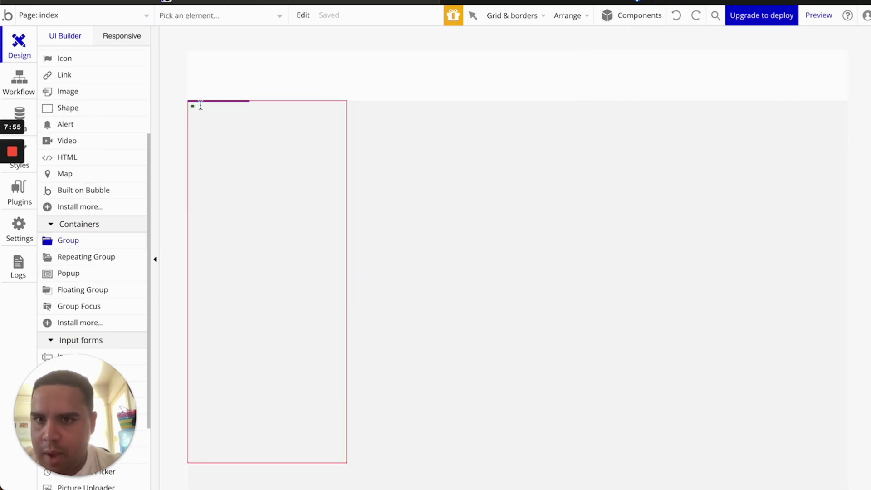
{"action": "left_click_drag", "start_coordinate": [201, 105], "coordinate": [344, 140]}
{"action": "left_click", "coordinate": [729, 93]}
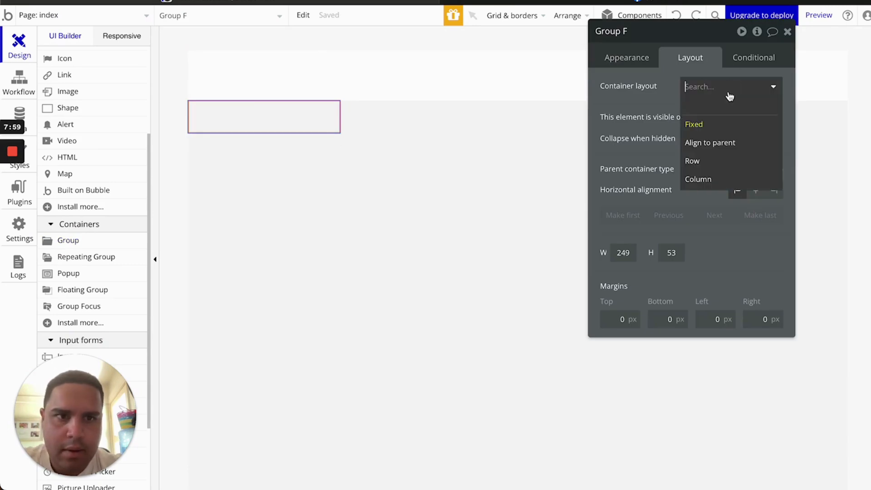
{"action": "left_click", "coordinate": [712, 162]}
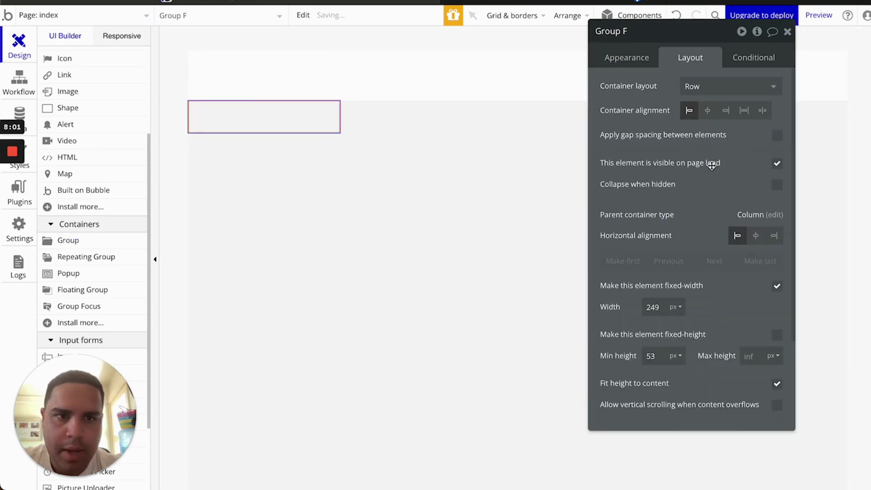
{"action": "left_click", "coordinate": [777, 286]}
{"action": "double_click", "coordinate": [658, 307]}
{"action": "key", "text": "BackSpace"}
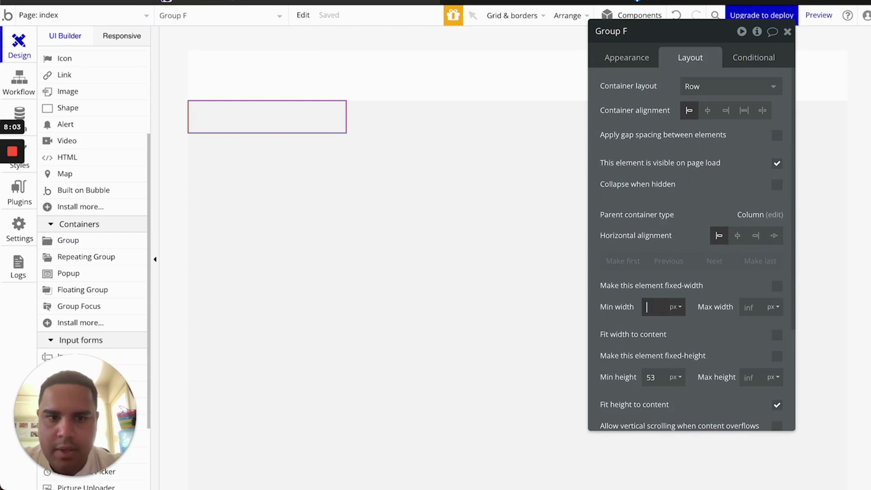
{"action": "left_click", "coordinate": [702, 333]}
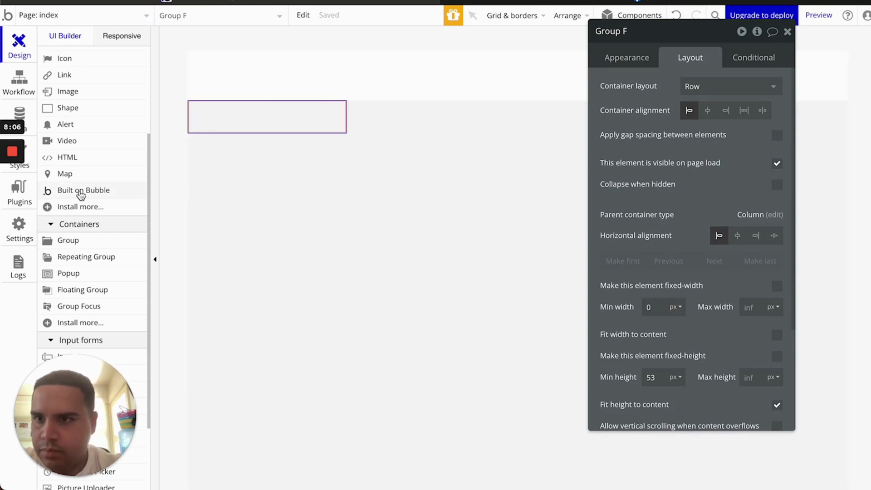
{"action": "scroll", "coordinate": [104, 195], "scroll_direction": "up", "scroll_amount": 3}
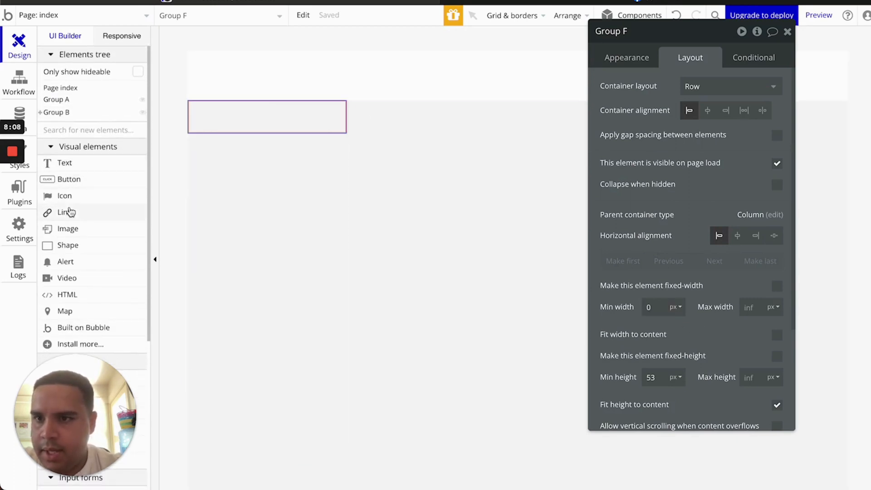
Draw Image A at the row's left end with Text A beside it
{"action": "left_click", "coordinate": [68, 228]}
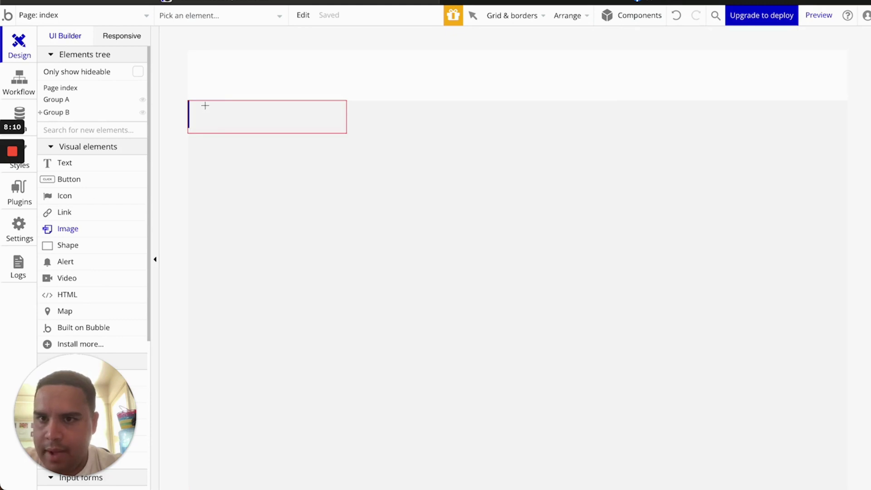
{"action": "left_click_drag", "start_coordinate": [205, 106], "coordinate": [228, 132]}
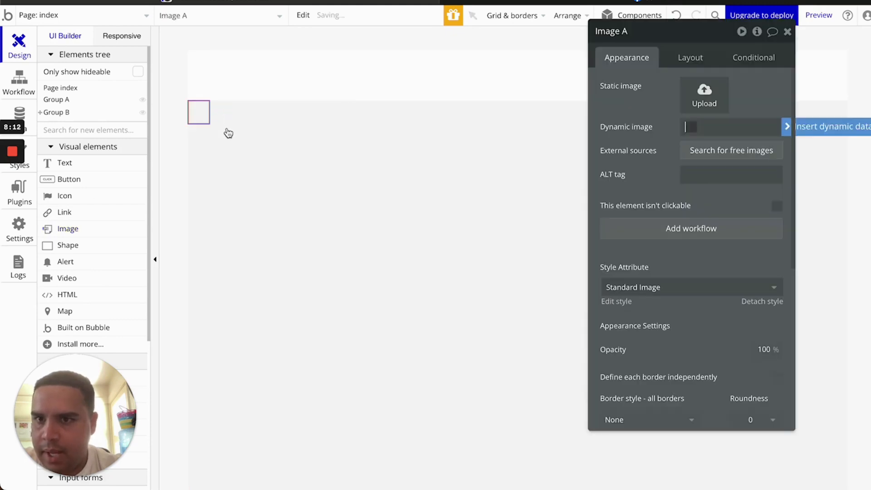
{"action": "left_click", "coordinate": [81, 165]}
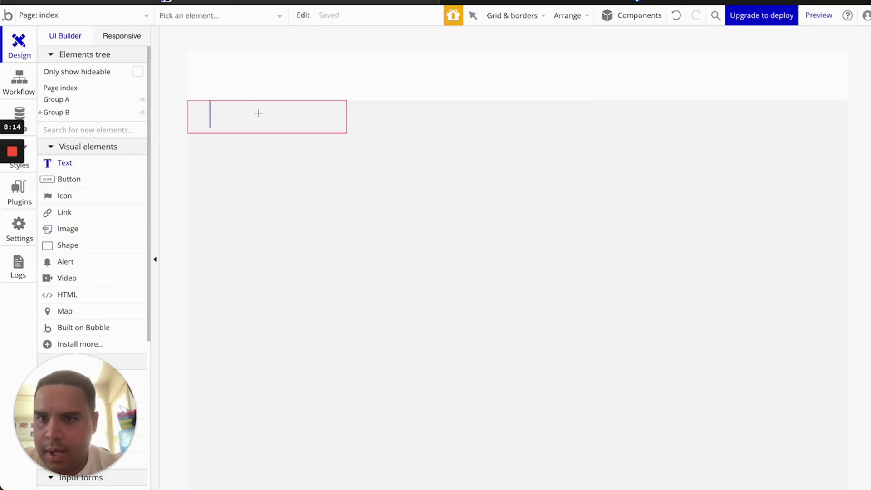
{"action": "left_click_drag", "start_coordinate": [234, 105], "coordinate": [341, 129]}
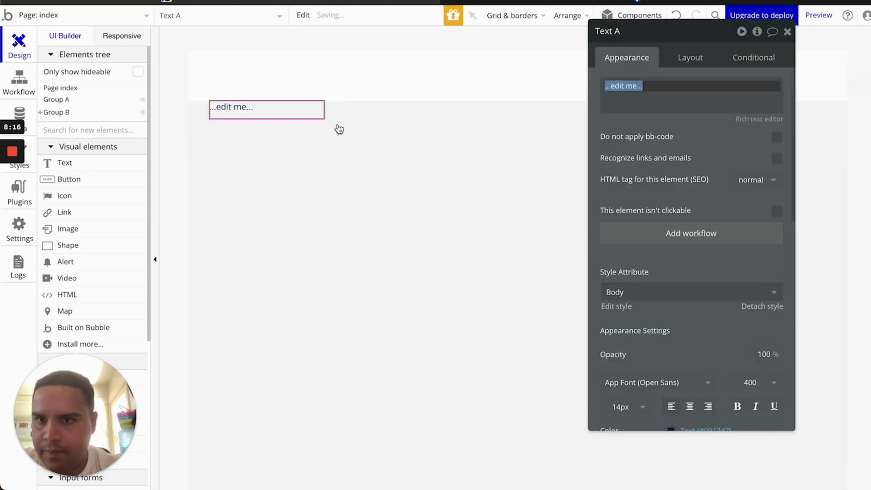
Centre both Text A and Image A vertically in the row
{"action": "left_click", "coordinate": [690, 58]}
{"action": "left_click", "coordinate": [738, 156]}
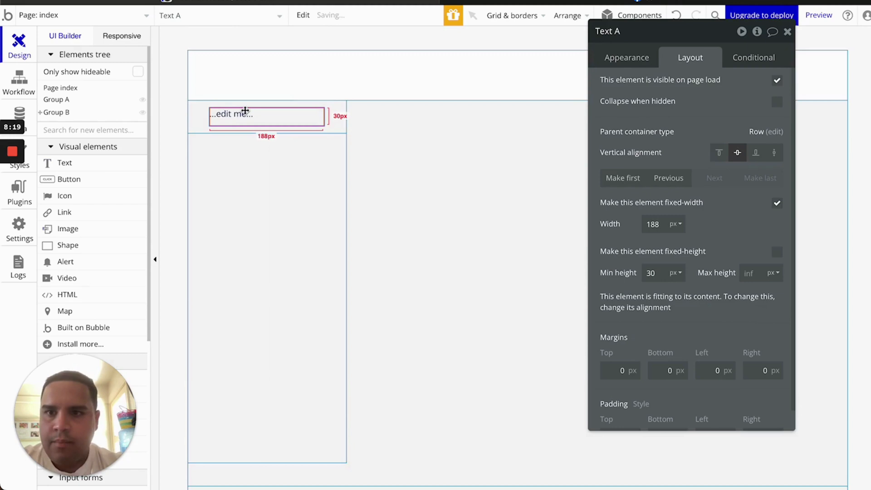
{"action": "left_click", "coordinate": [199, 113]}
{"action": "left_click", "coordinate": [737, 153]}
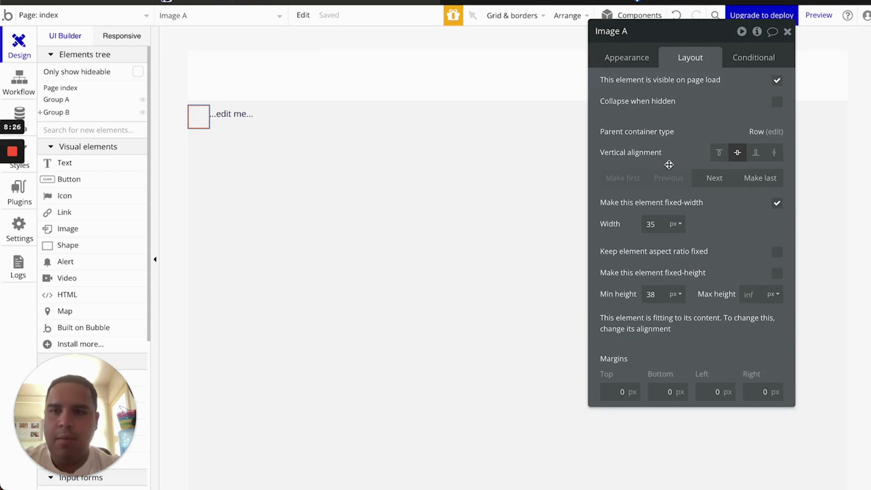
Turn on 'Center the text vertically' for Text A
{"action": "left_click", "coordinate": [278, 119]}
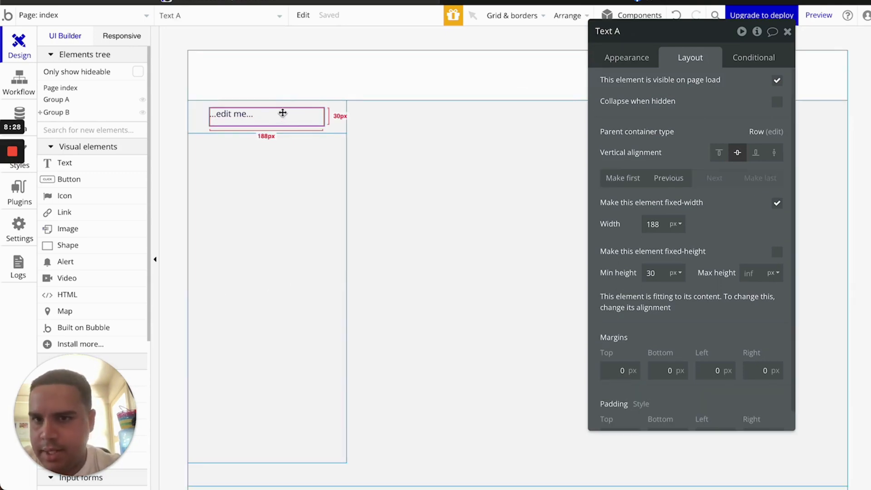
{"action": "left_click", "coordinate": [632, 59]}
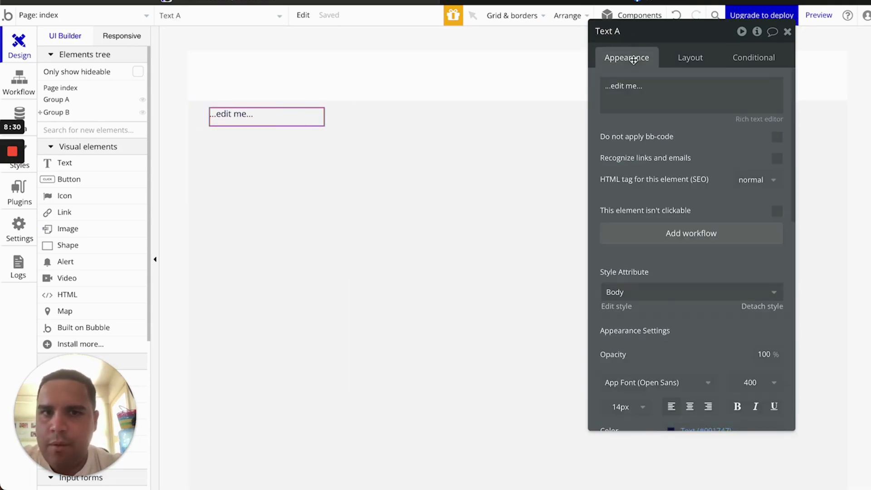
{"action": "scroll", "coordinate": [719, 270], "scroll_direction": "down", "scroll_amount": 5}
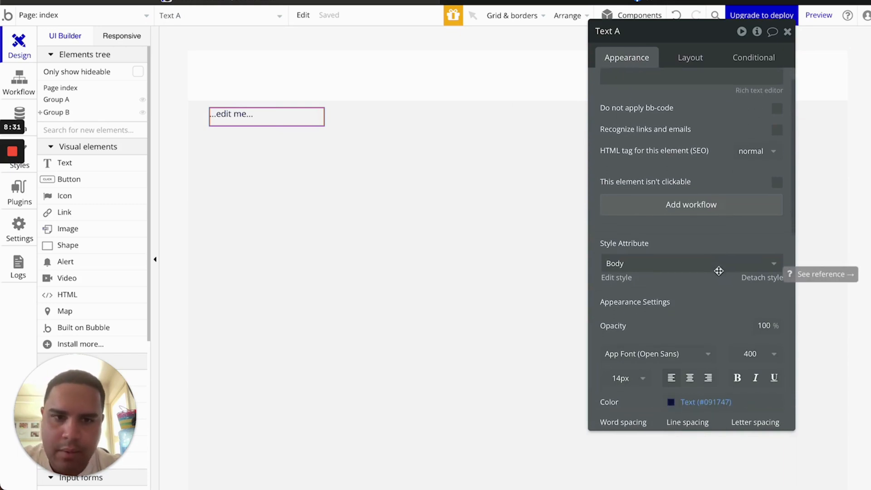
{"action": "scroll", "coordinate": [719, 271], "scroll_direction": "down", "scroll_amount": 2}
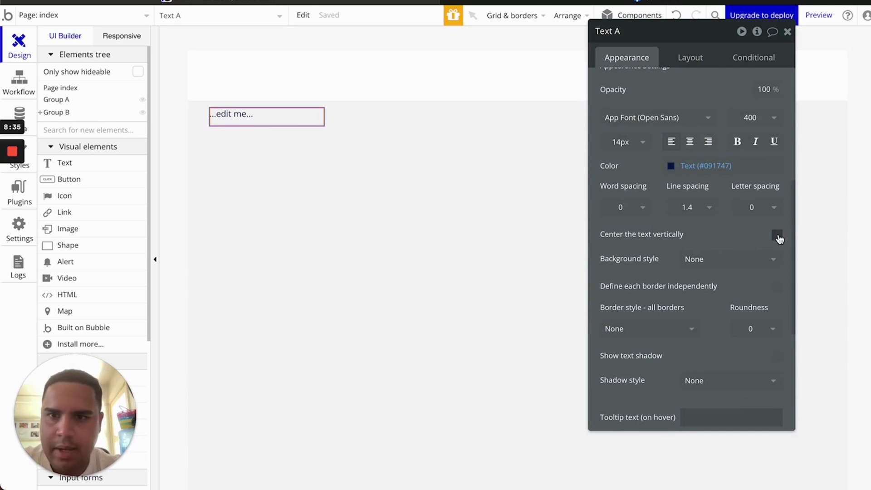
{"action": "left_click", "coordinate": [777, 235]}
Set Image A's roundness to 100 so it becomes a circle
{"action": "left_click", "coordinate": [193, 118]}
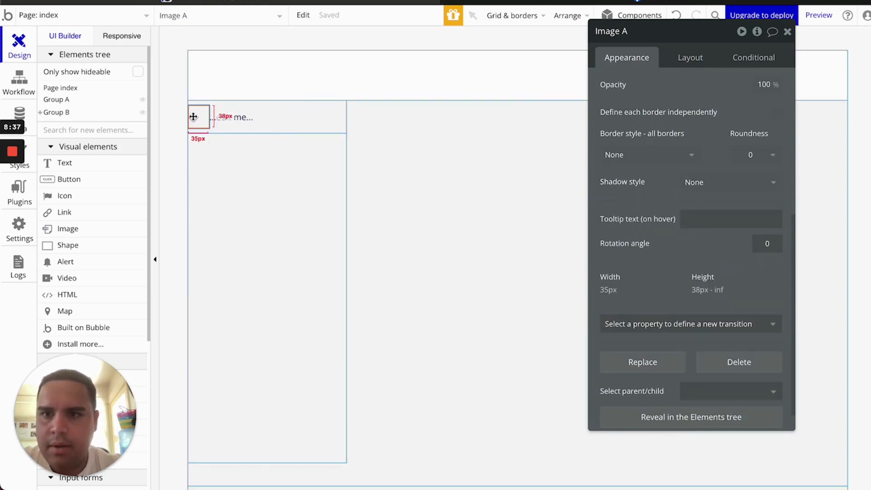
{"action": "scroll", "coordinate": [712, 284], "scroll_direction": "down", "scroll_amount": 1}
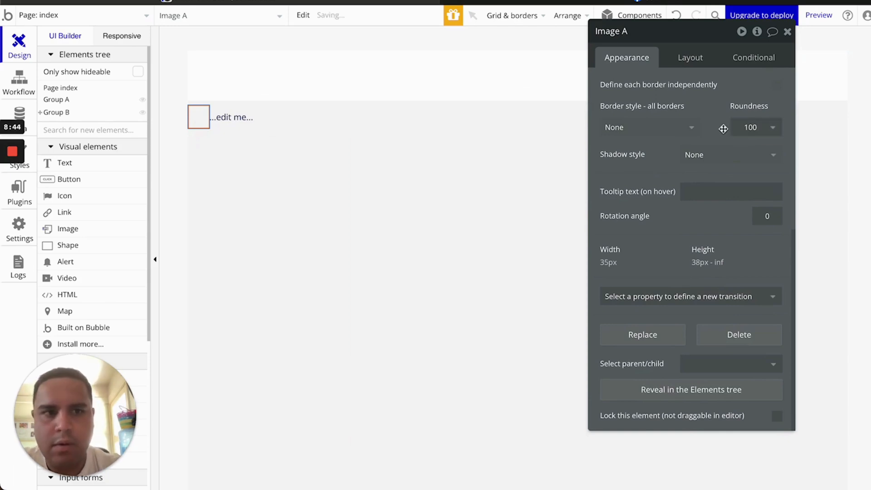
{"action": "left_click", "coordinate": [787, 32]}
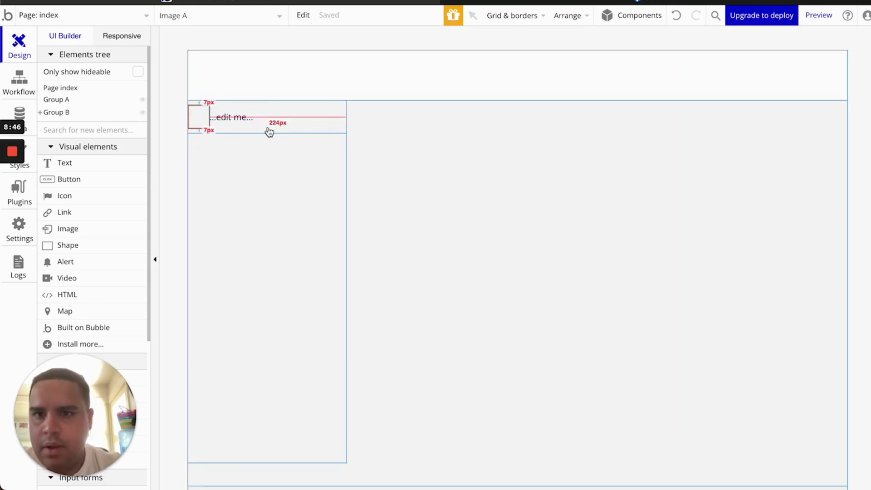
Add First Name and Last Name text fields to the User data type
{"action": "left_click", "coordinate": [27, 112]}
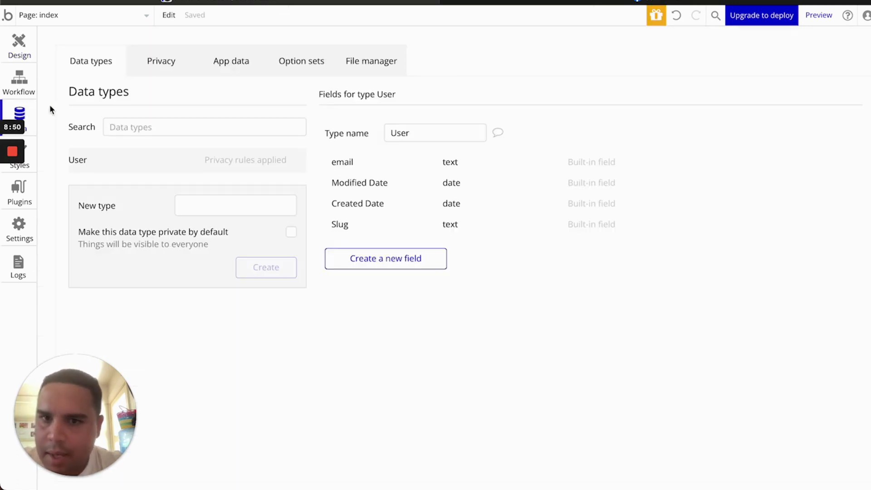
{"action": "left_click", "coordinate": [215, 204]}
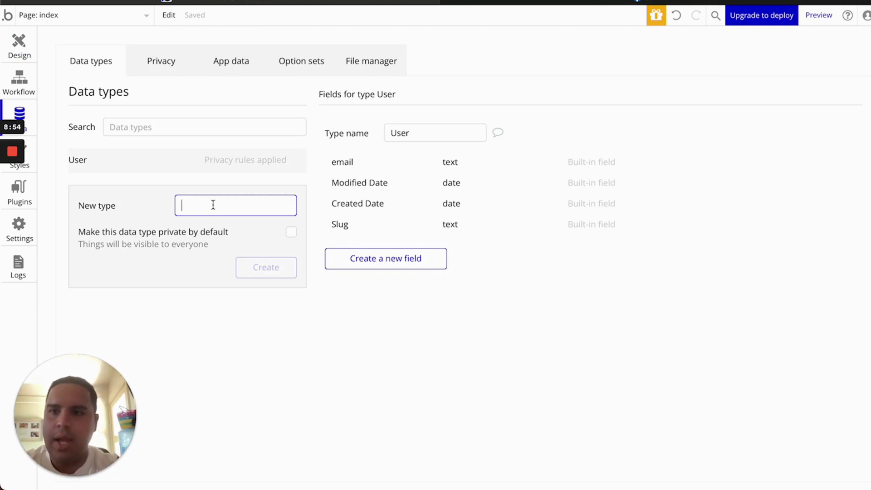
{"action": "left_click", "coordinate": [389, 265]}
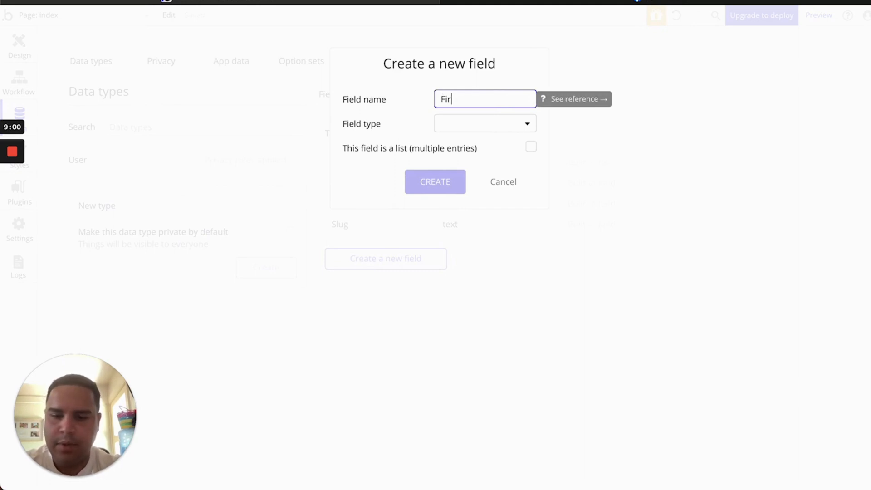
{"action": "type", "text": "First Name"}
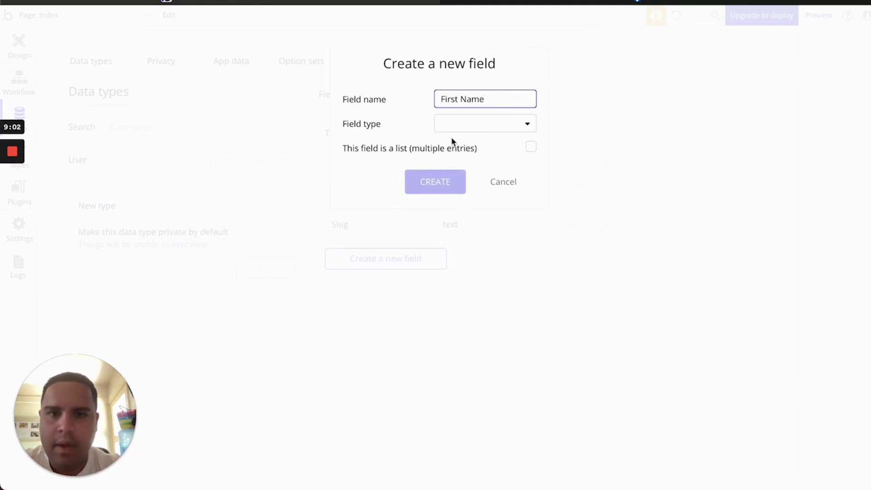
{"action": "left_click", "coordinate": [451, 132]}
{"action": "left_click", "coordinate": [447, 143]}
{"action": "left_click", "coordinate": [436, 177]}
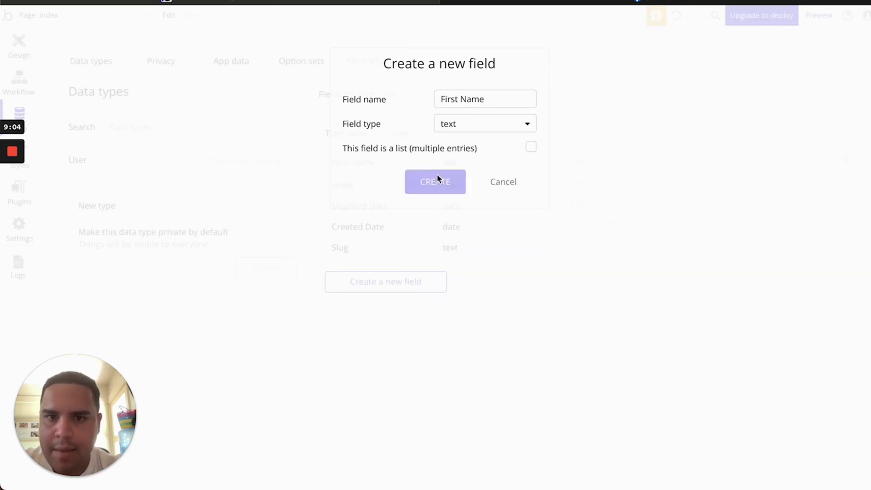
{"action": "left_click", "coordinate": [388, 287]}
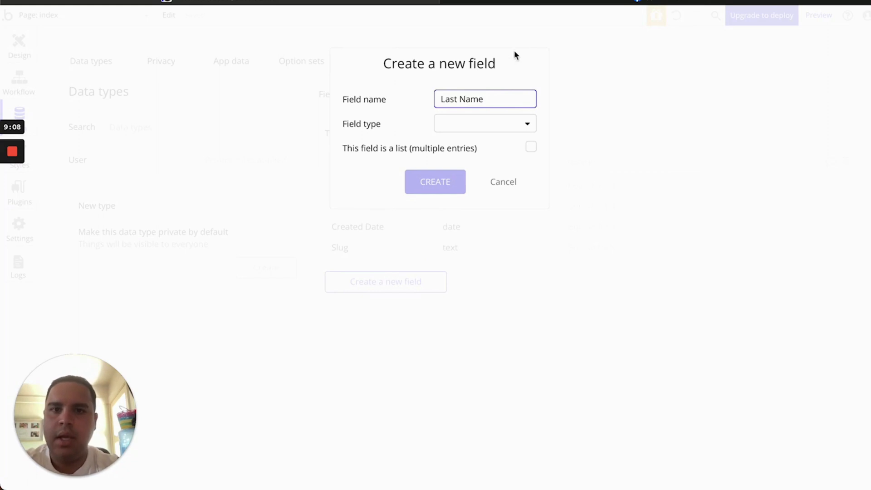
{"action": "left_click", "coordinate": [484, 125]}
{"action": "left_click", "coordinate": [476, 144]}
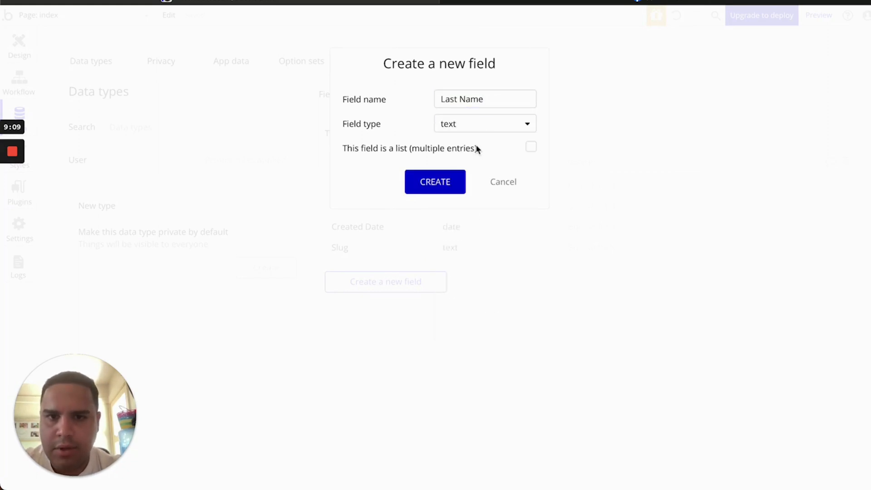
{"action": "left_click", "coordinate": [430, 192]}
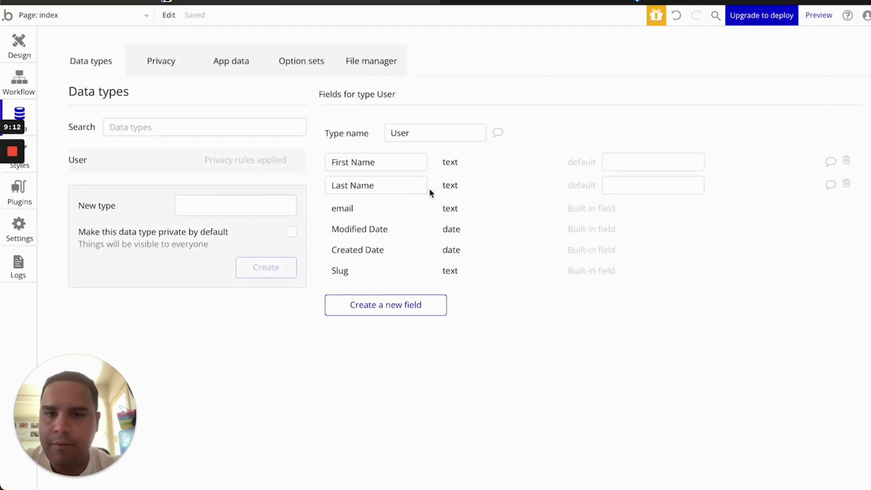
Add a Profile Image image field to User, then return to the index page design
{"action": "left_click", "coordinate": [377, 308]}
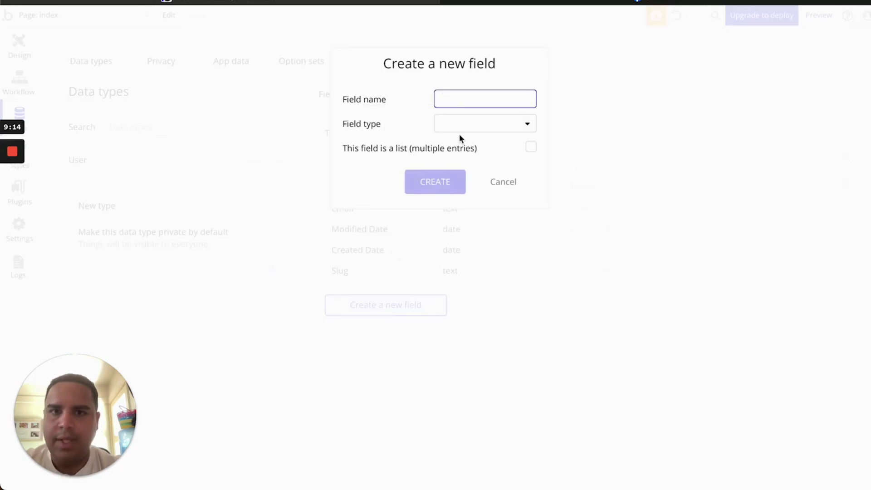
{"action": "type", "text": "Profi"}
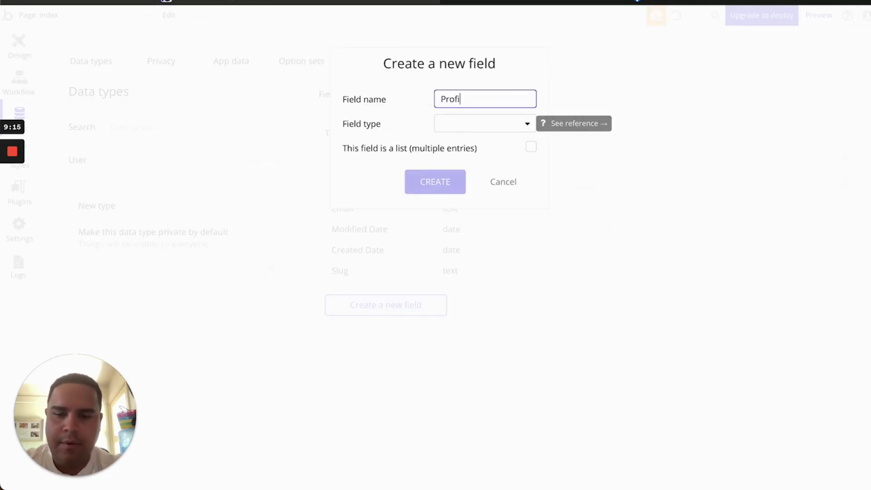
{"action": "type", "text": "le Image"}
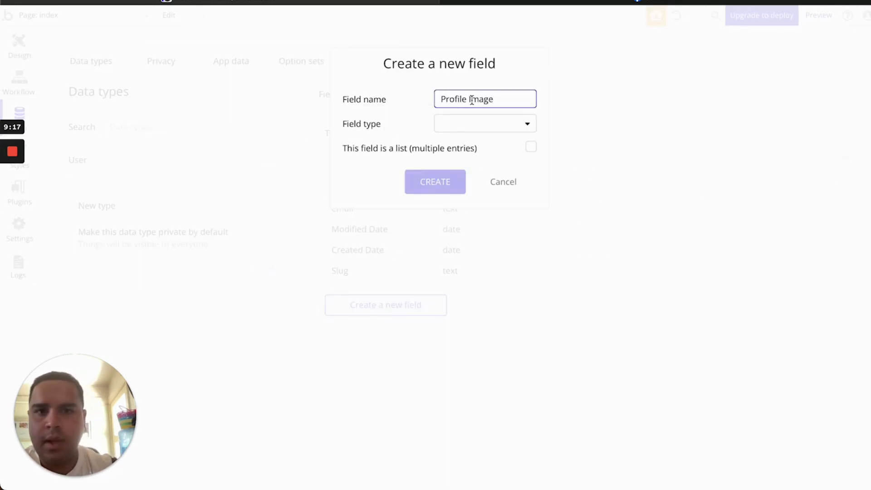
{"action": "left_click", "coordinate": [469, 130]}
{"action": "left_click", "coordinate": [469, 291]}
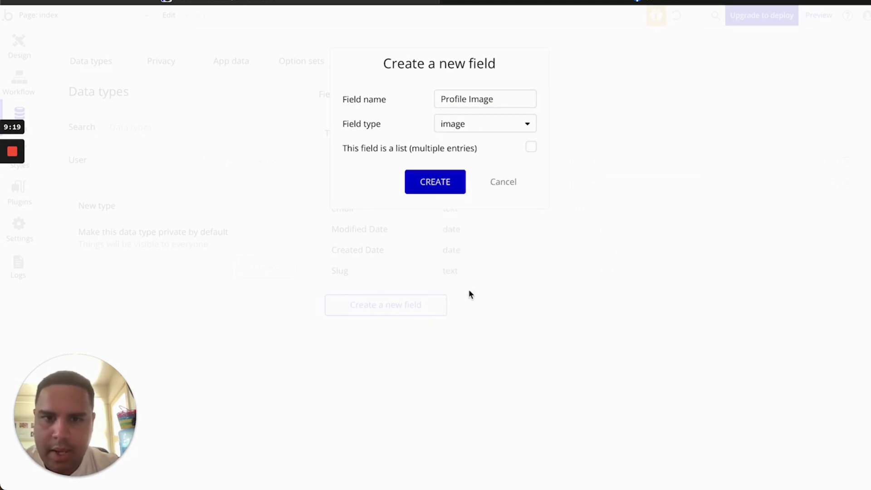
{"action": "left_click", "coordinate": [439, 183]}
{"action": "left_click", "coordinate": [19, 53]}
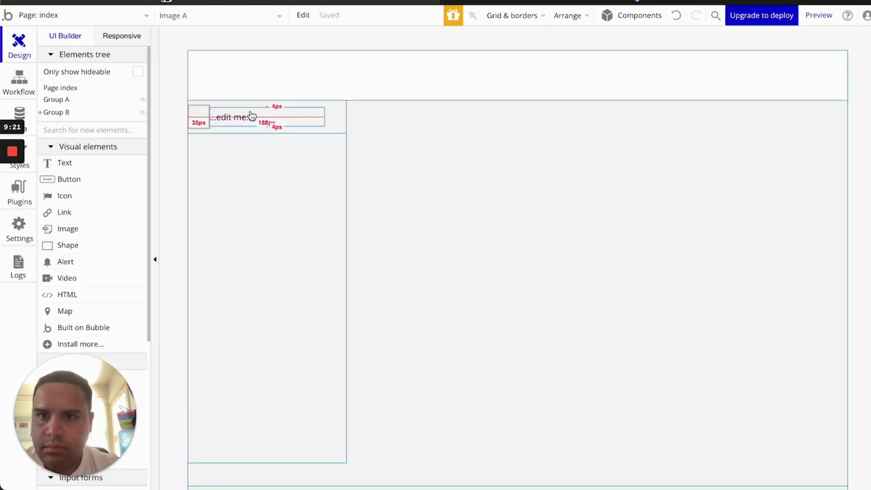
Keep Image A's aspect ratio fixed
{"action": "double_click", "coordinate": [198, 115]}
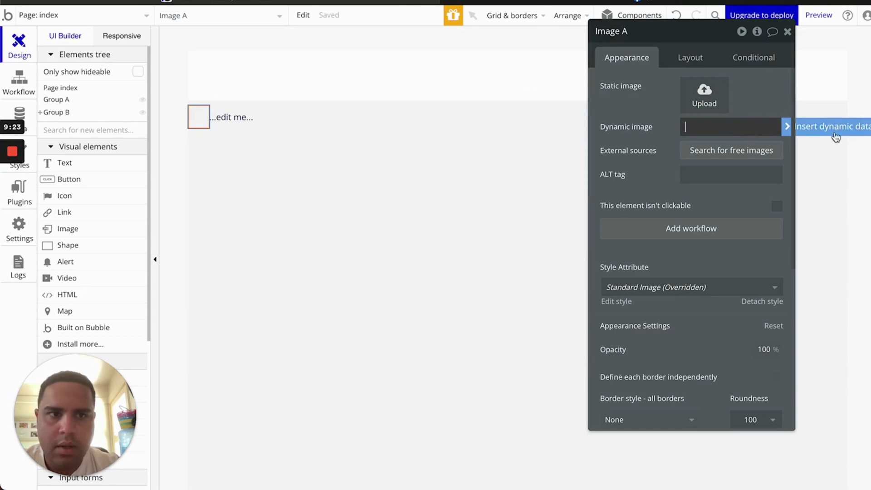
{"action": "left_click", "coordinate": [690, 58]}
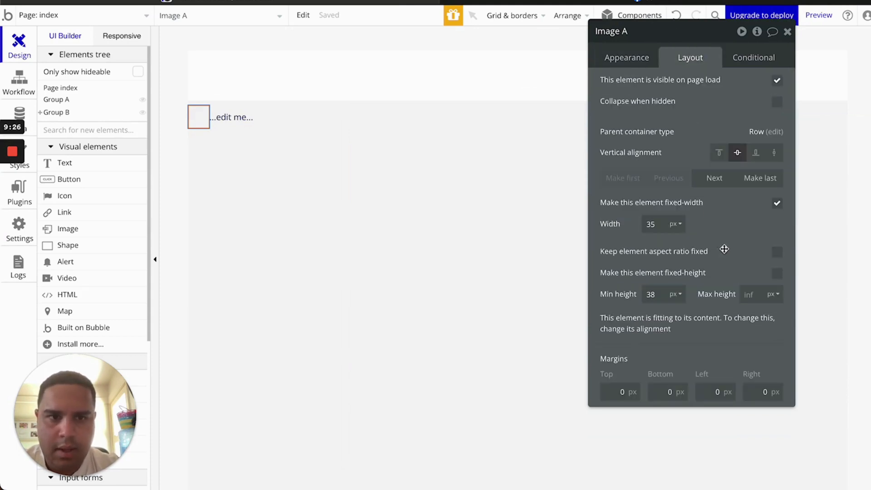
{"action": "left_click", "coordinate": [777, 252]}
Set Image A's dynamic image to Current User's Profile Image
{"action": "left_click", "coordinate": [635, 58]}
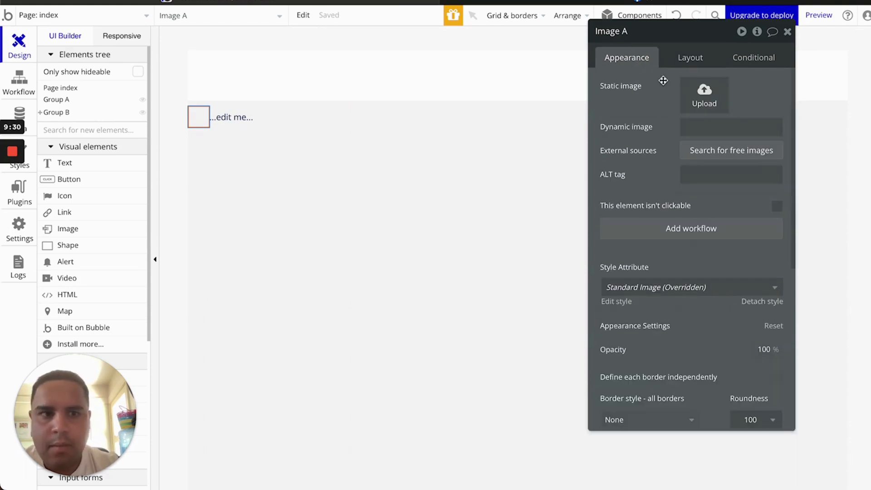
{"action": "left_click", "coordinate": [744, 128]}
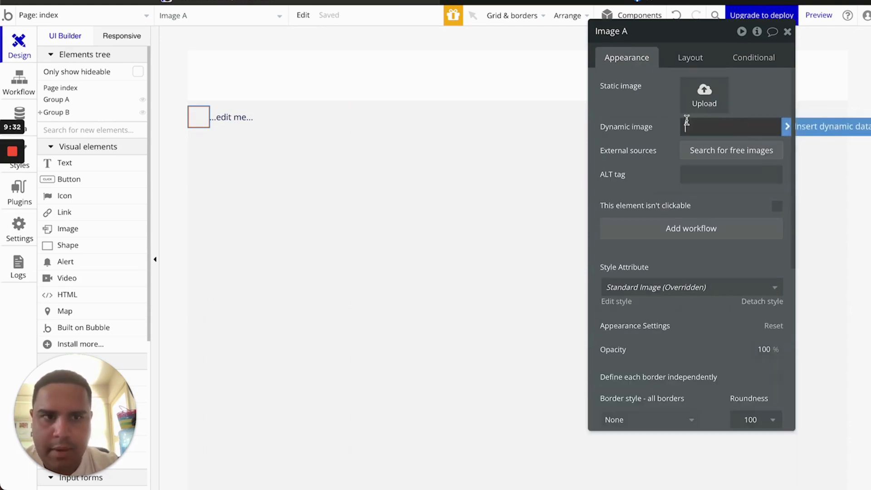
{"action": "left_click", "coordinate": [820, 131]}
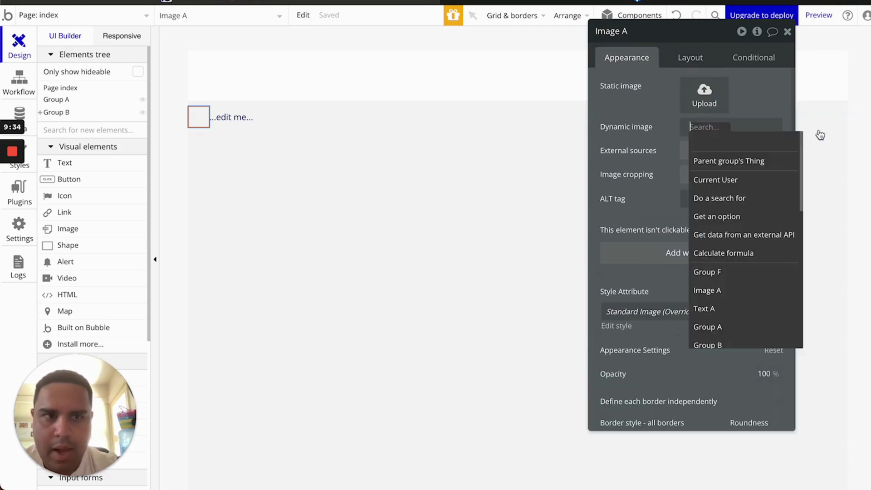
{"action": "left_click", "coordinate": [723, 181]}
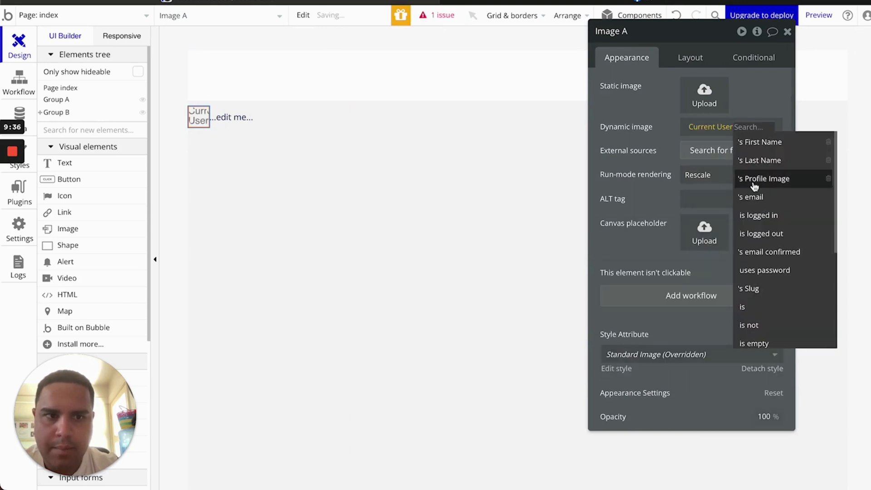
{"action": "left_click", "coordinate": [726, 177]}
{"action": "left_click", "coordinate": [240, 130]}
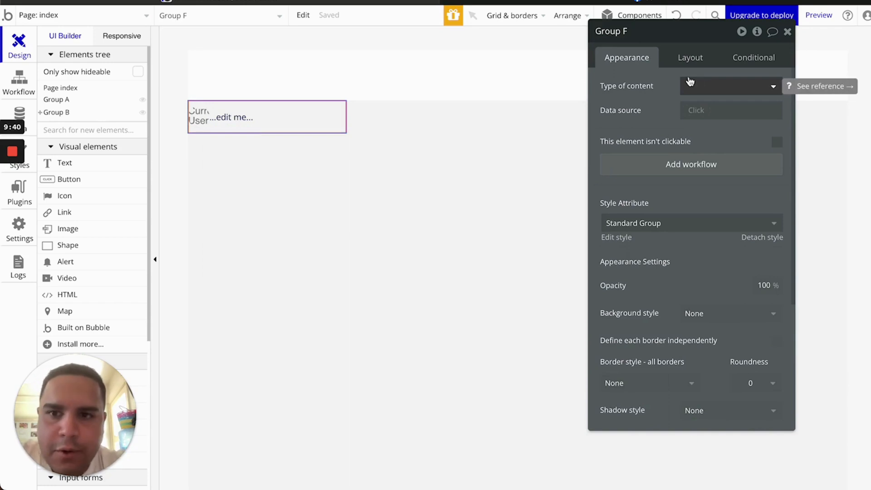
Keep Group F on a Row container layout after briefly trying Align to parent
{"action": "left_click", "coordinate": [697, 62]}
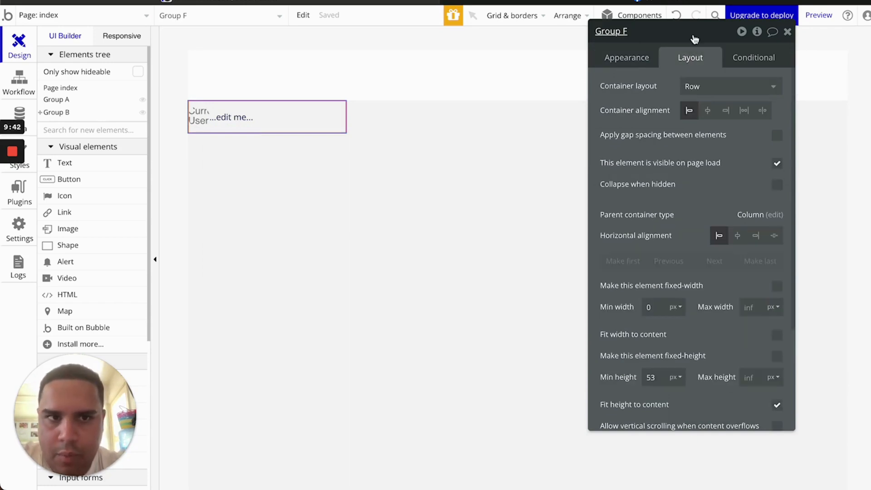
{"action": "left_click_drag", "start_coordinate": [694, 40], "coordinate": [489, 49]}
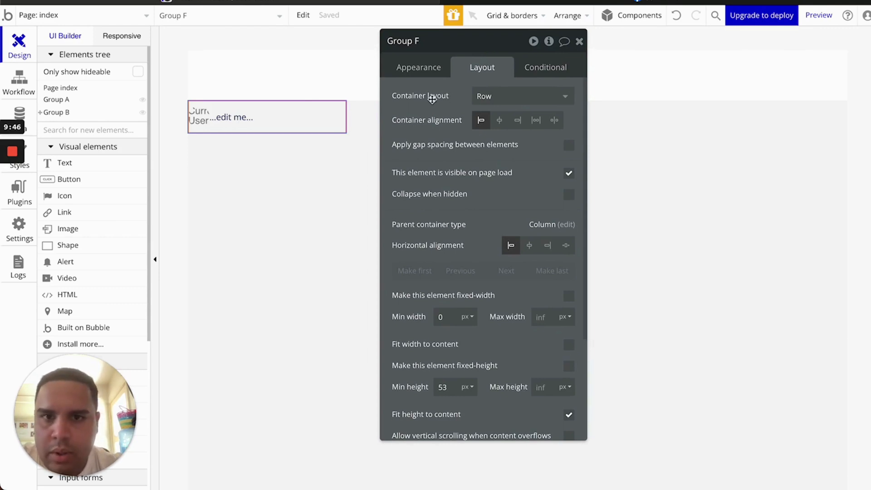
{"action": "left_click", "coordinate": [512, 100]}
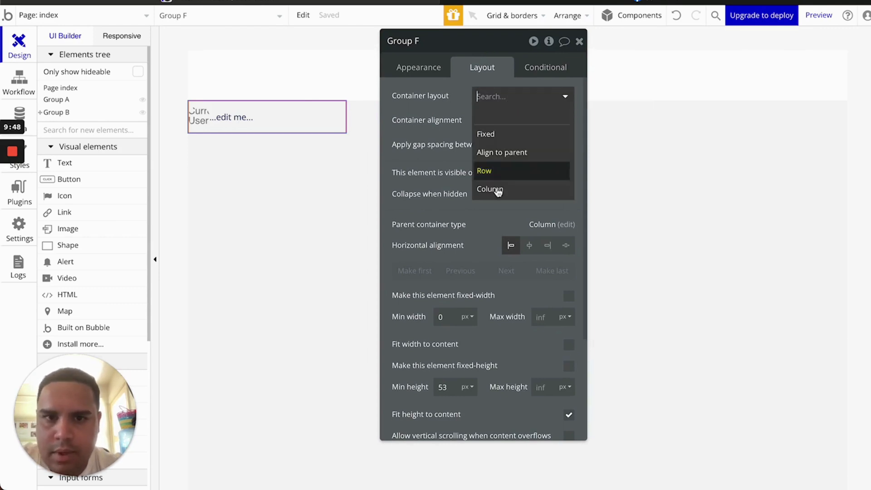
{"action": "left_click", "coordinate": [503, 154]}
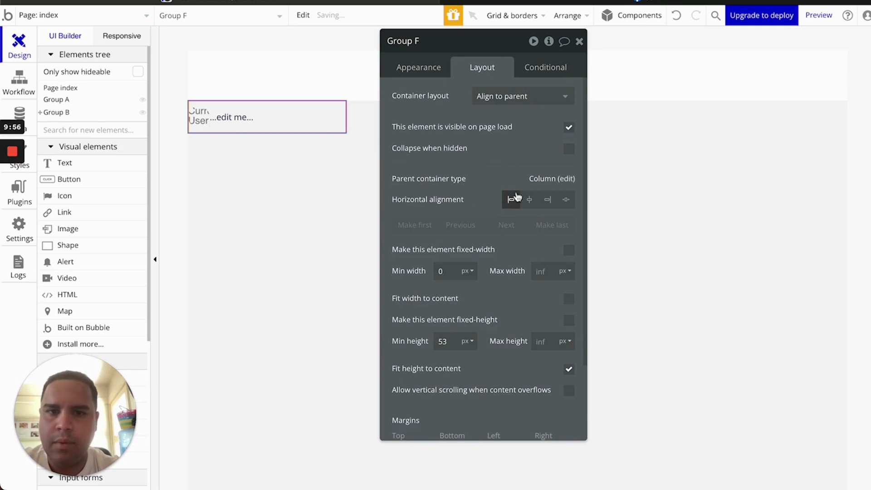
{"action": "left_click", "coordinate": [519, 99]}
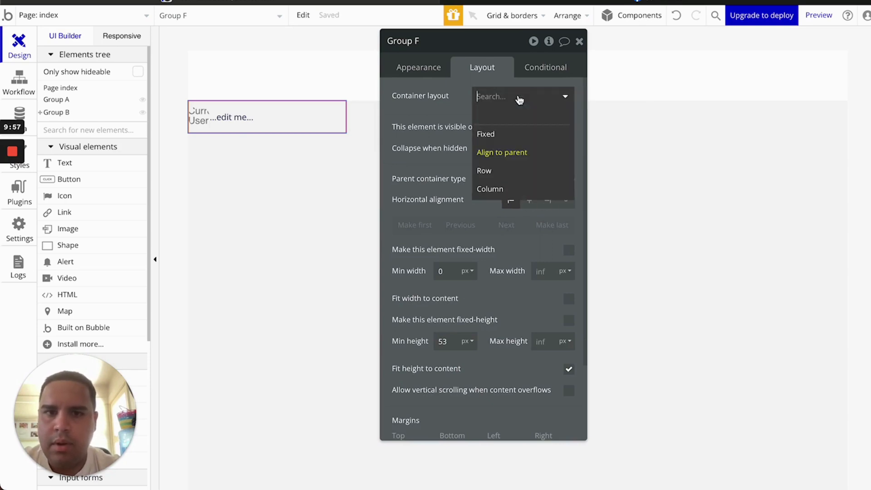
{"action": "left_click", "coordinate": [498, 180]}
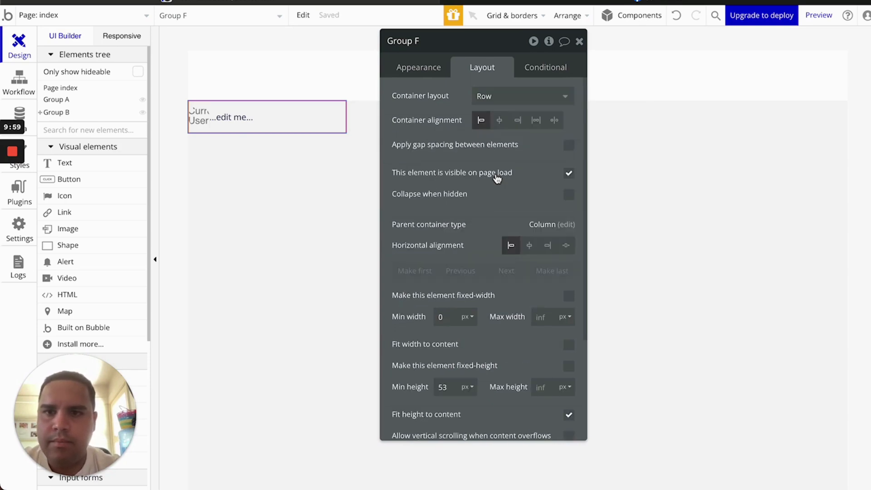
Set Group C's container layout to Column
{"action": "left_click", "coordinate": [284, 166]}
{"action": "left_click", "coordinate": [496, 100]}
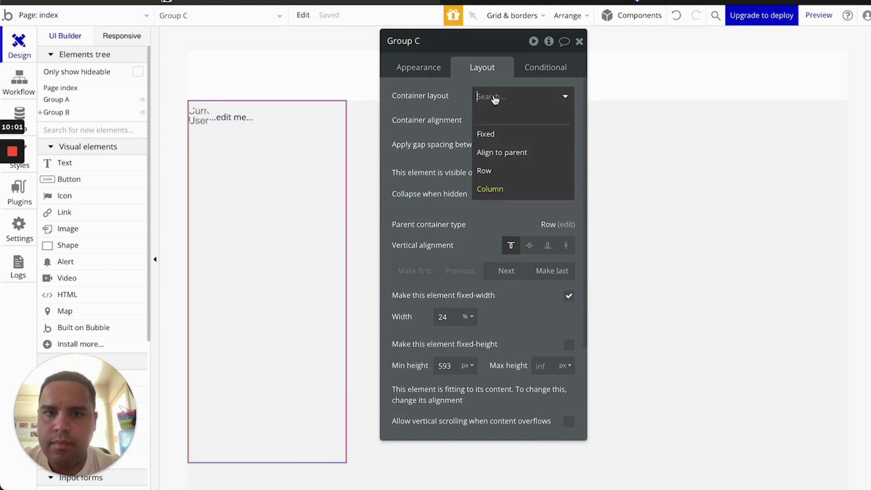
{"action": "left_click", "coordinate": [502, 154]}
{"action": "left_click", "coordinate": [519, 95]}
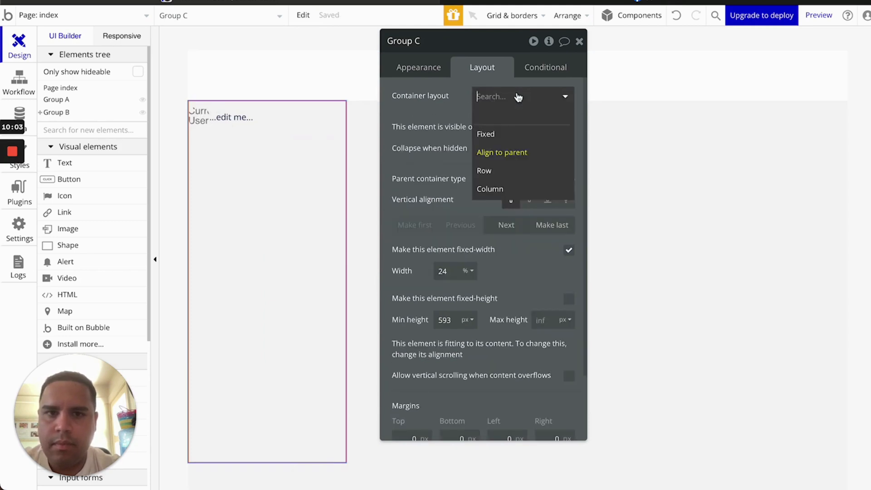
{"action": "left_click", "coordinate": [498, 191]}
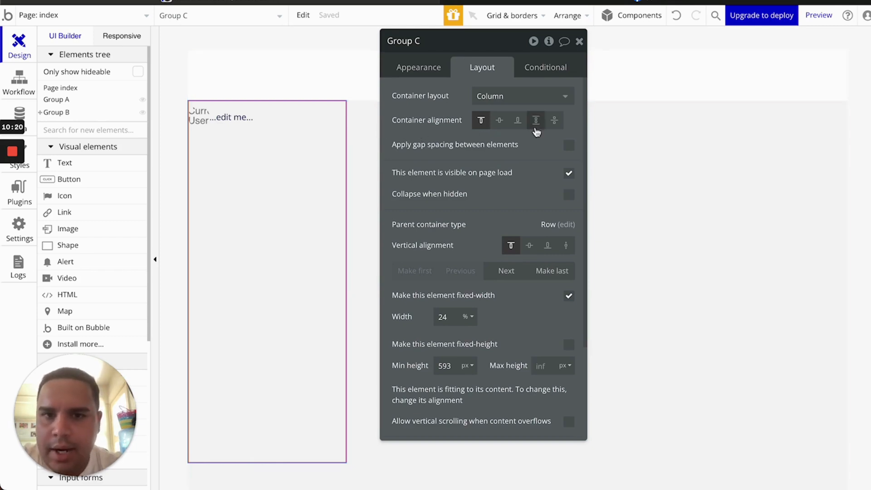
Try Group C's container alignments, ending on an even-spacing option
{"action": "left_click", "coordinate": [503, 126]}
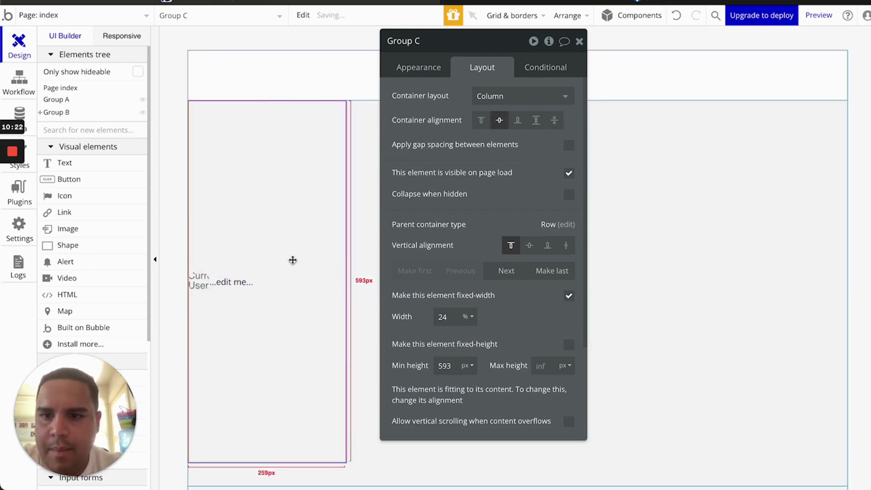
{"action": "left_click", "coordinate": [480, 121]}
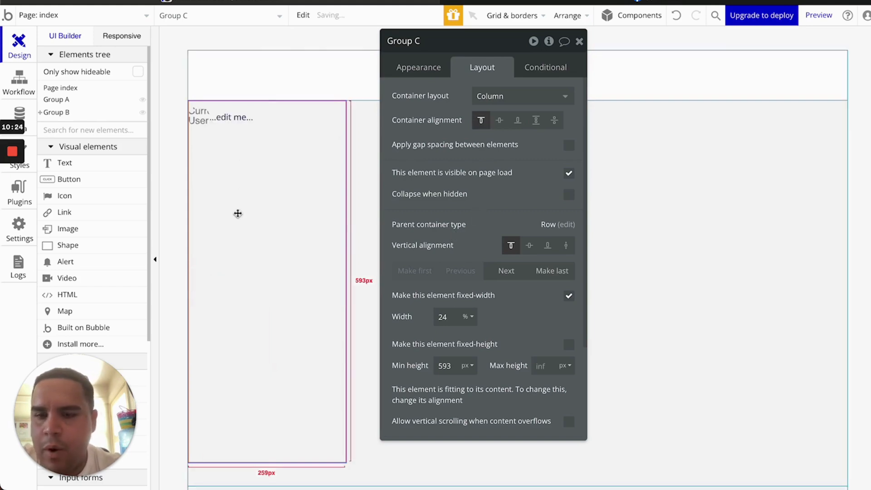
{"action": "left_click", "coordinate": [500, 121]}
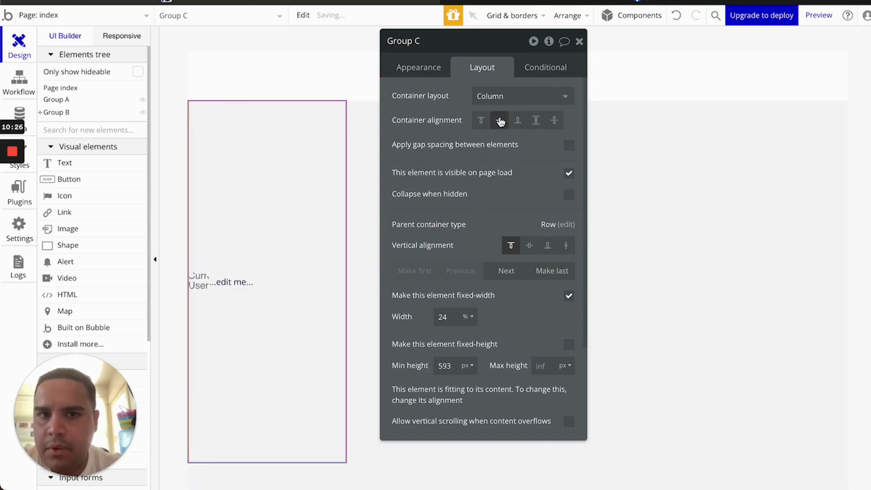
{"action": "left_click", "coordinate": [522, 123]}
{"action": "left_click", "coordinate": [537, 122]}
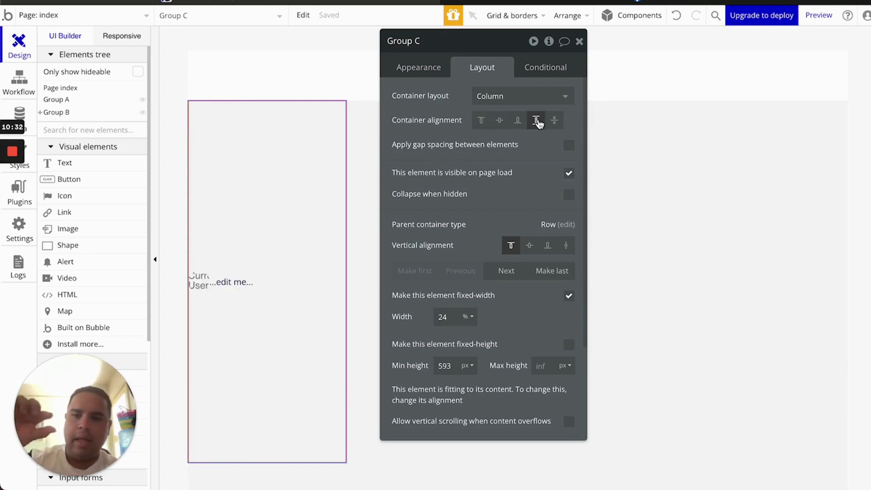
{"action": "left_click", "coordinate": [556, 121]}
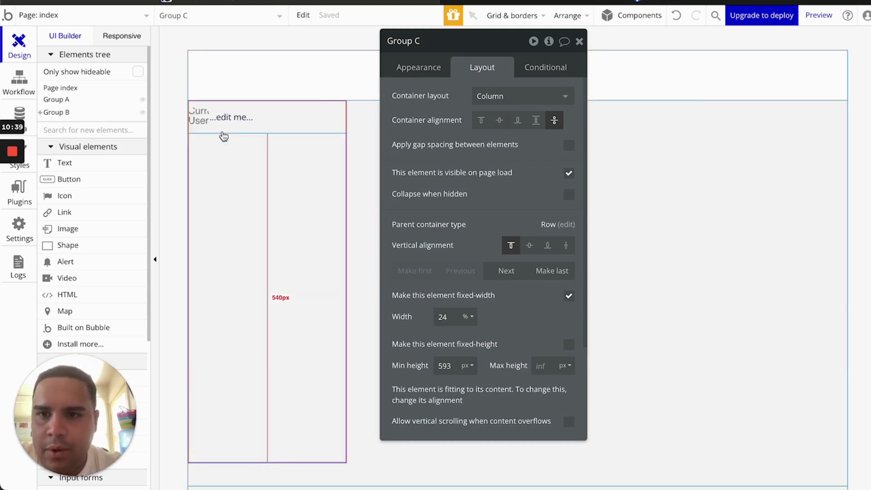
Paste a copy of the Group F user row into Group C and space them with Space around
{"action": "left_click", "coordinate": [224, 131]}
{"action": "left_click", "coordinate": [239, 173]}
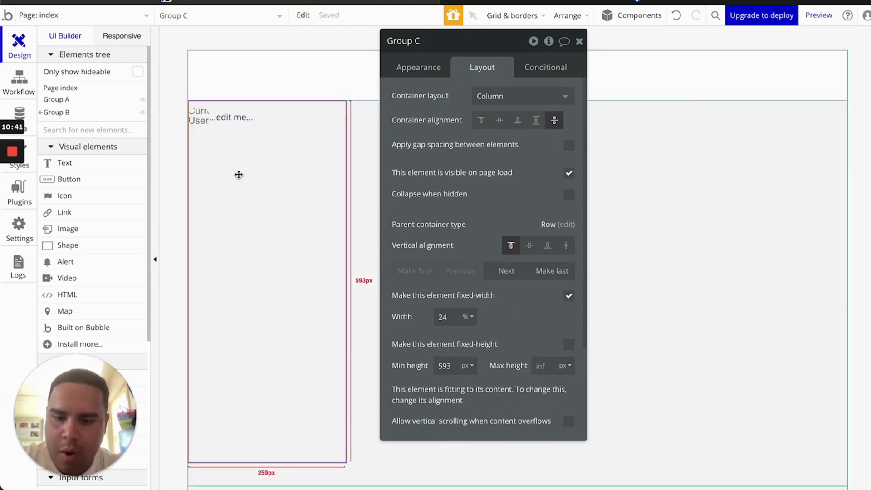
{"action": "key", "text": "ctrl+v"}
{"action": "left_click", "coordinate": [256, 386]}
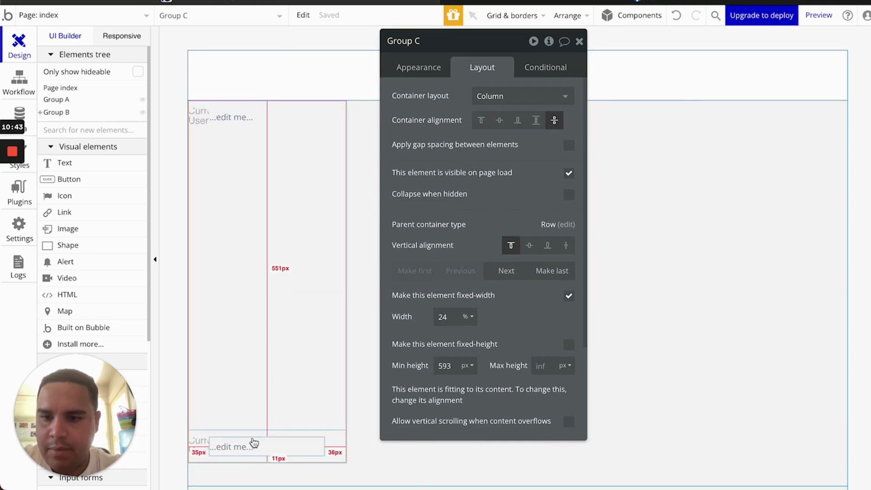
{"action": "left_click", "coordinate": [536, 121]}
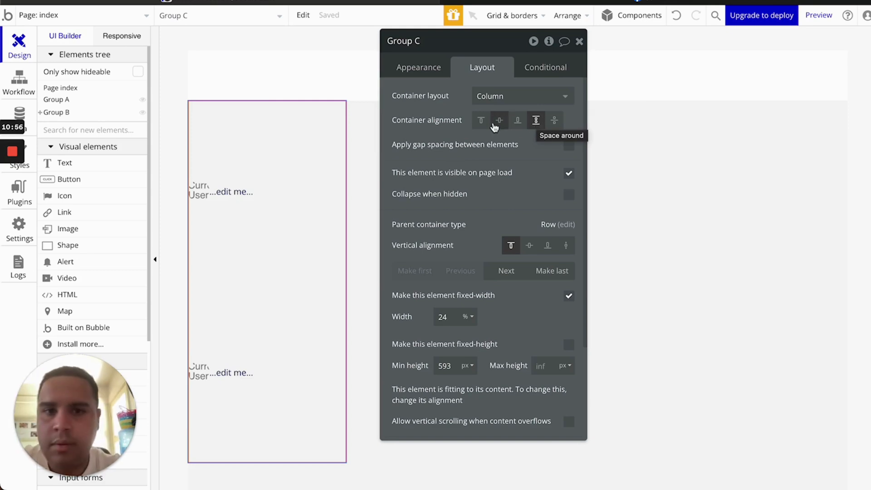
Align Group C's rows to the top and enable gap spacing with a 4 px row gap
{"action": "left_click", "coordinate": [479, 124]}
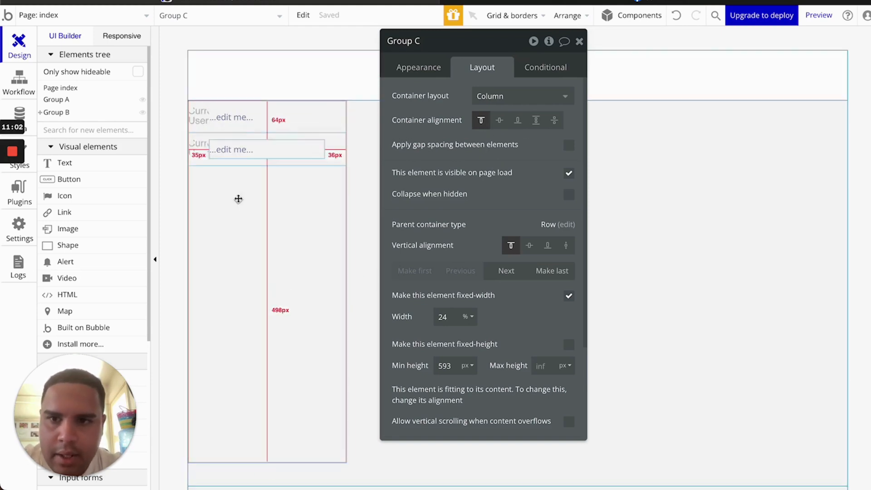
{"action": "left_click", "coordinate": [568, 145]}
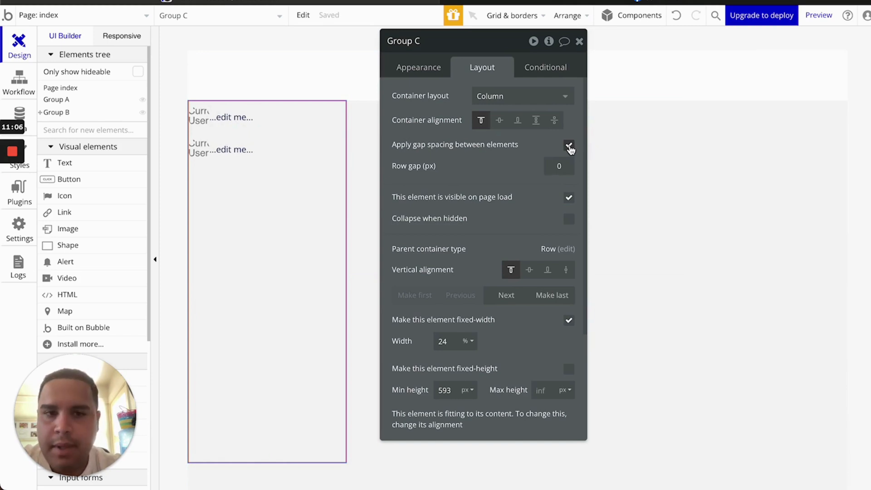
{"action": "left_click", "coordinate": [559, 166]}
{"action": "type", "text": "2"}
{"action": "key", "text": "BackSpace"}
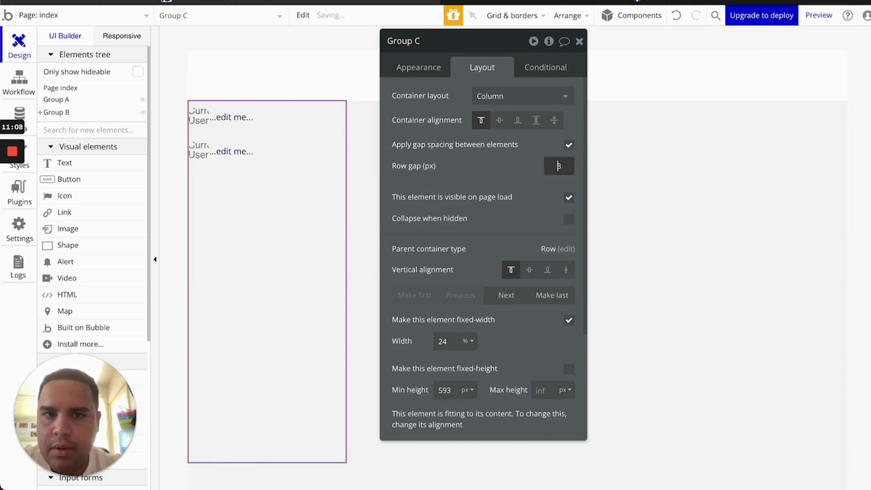
{"action": "type", "text": "4"}
{"action": "left_click", "coordinate": [504, 173]}
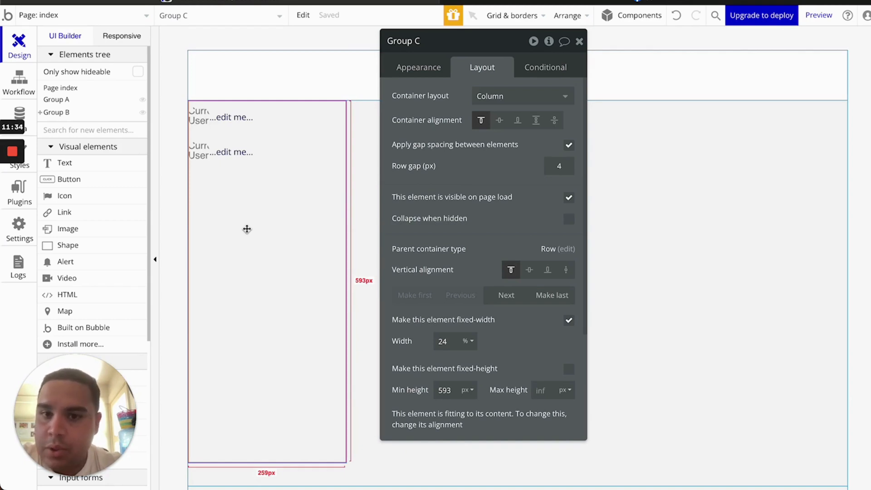
{"action": "left_click", "coordinate": [570, 199]}
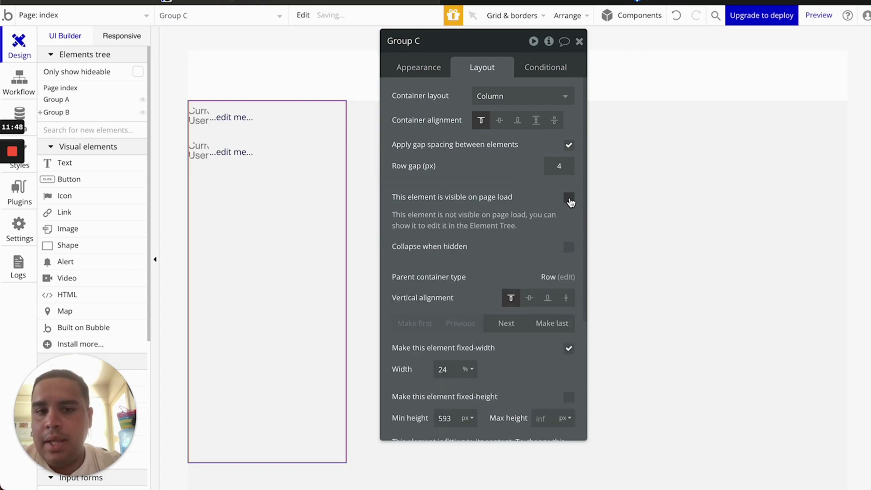
{"action": "left_click", "coordinate": [569, 248]}
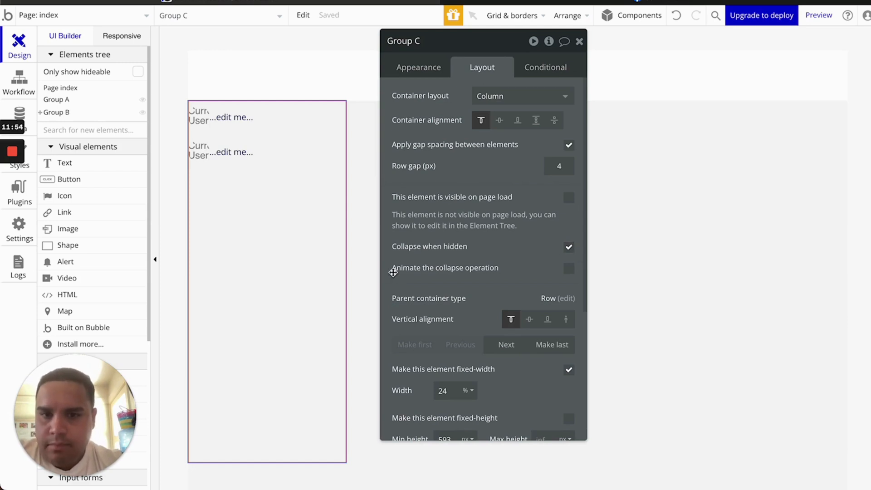
{"action": "left_click", "coordinate": [570, 248]}
{"action": "left_click", "coordinate": [569, 199]}
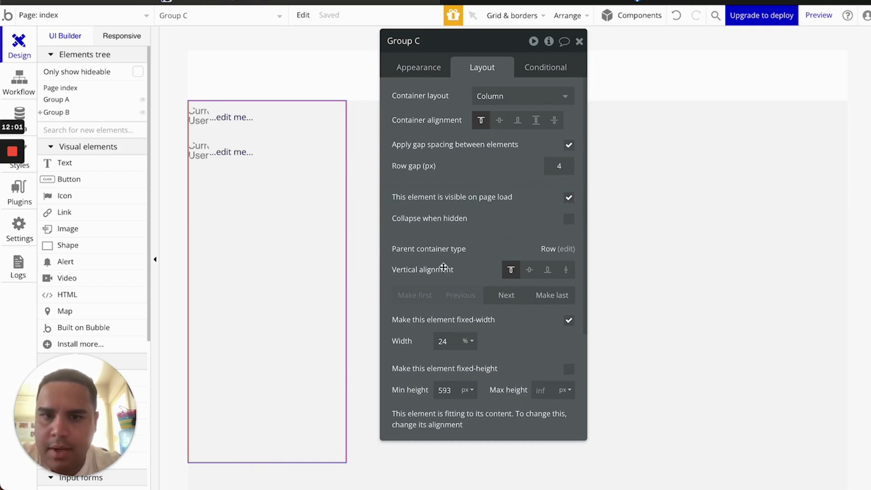
{"action": "scroll", "coordinate": [443, 267], "scroll_direction": "down", "scroll_amount": 2}
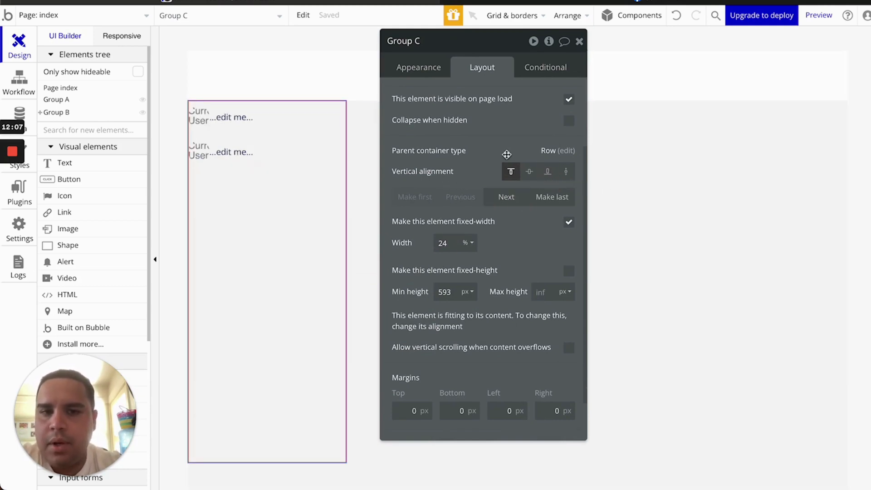
{"action": "left_click_drag", "start_coordinate": [517, 48], "coordinate": [210, 41]}
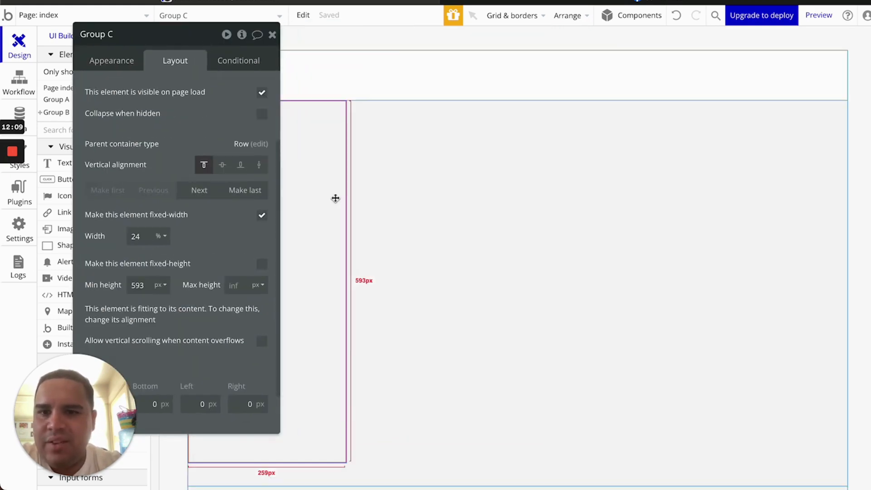
{"action": "left_click_drag", "start_coordinate": [407, 201], "coordinate": [625, 203]}
{"action": "left_click_drag", "start_coordinate": [195, 35], "coordinate": [139, 46]}
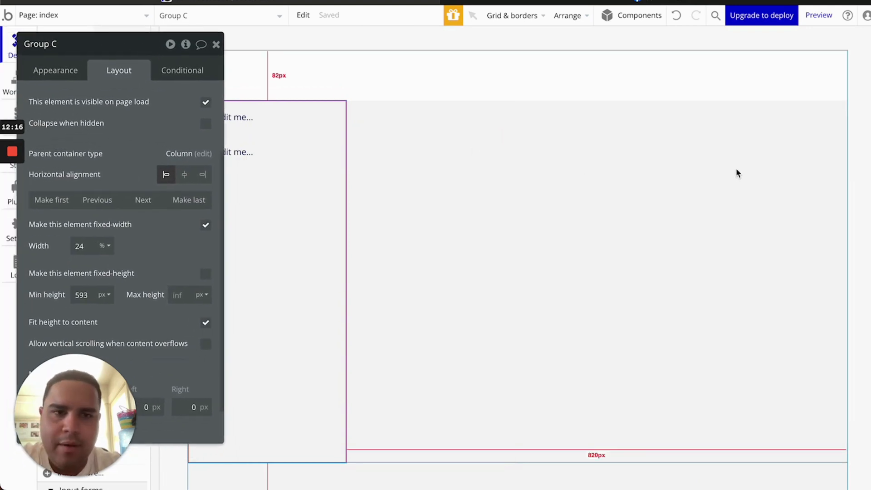
{"action": "left_click", "coordinate": [509, 241]}
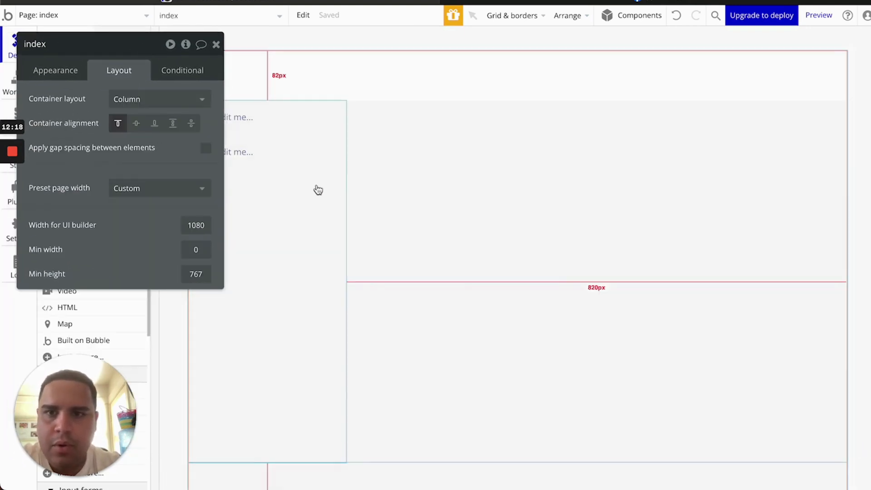
{"action": "left_click", "coordinate": [323, 192]}
{"action": "scroll", "coordinate": [540, 347], "scroll_direction": "down", "scroll_amount": 5}
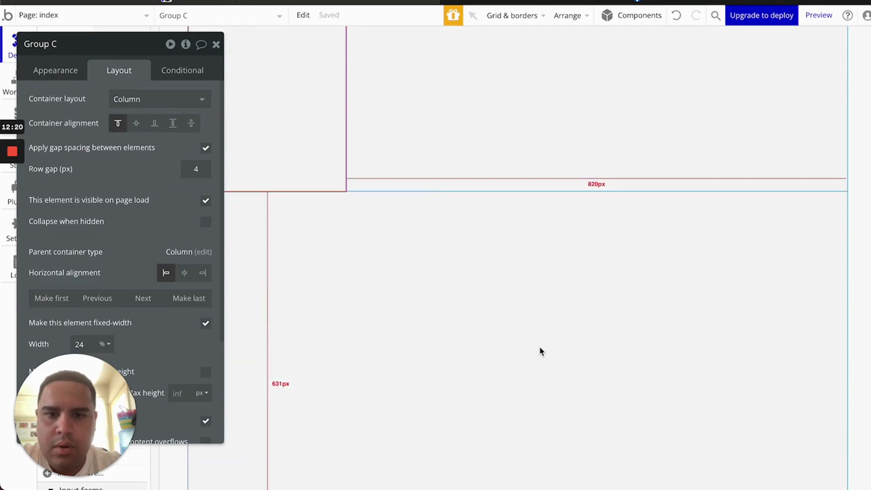
{"action": "left_click", "coordinate": [264, 273]}
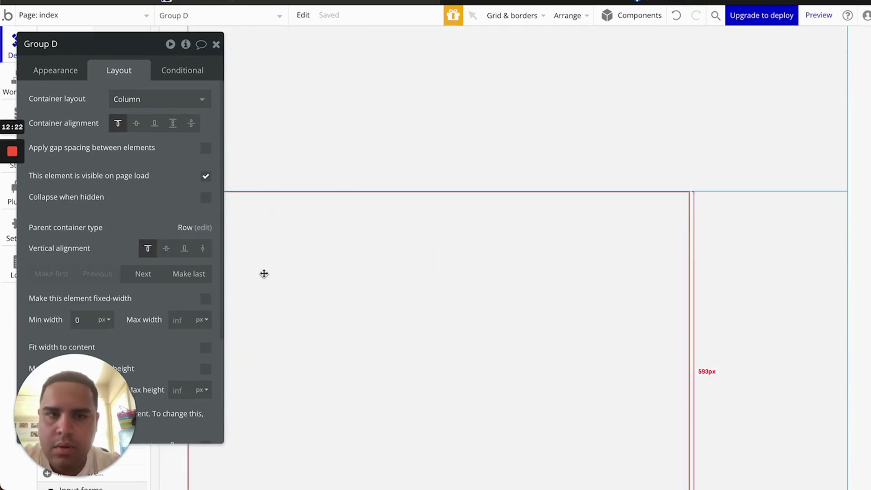
{"action": "left_click", "coordinate": [676, 15]}
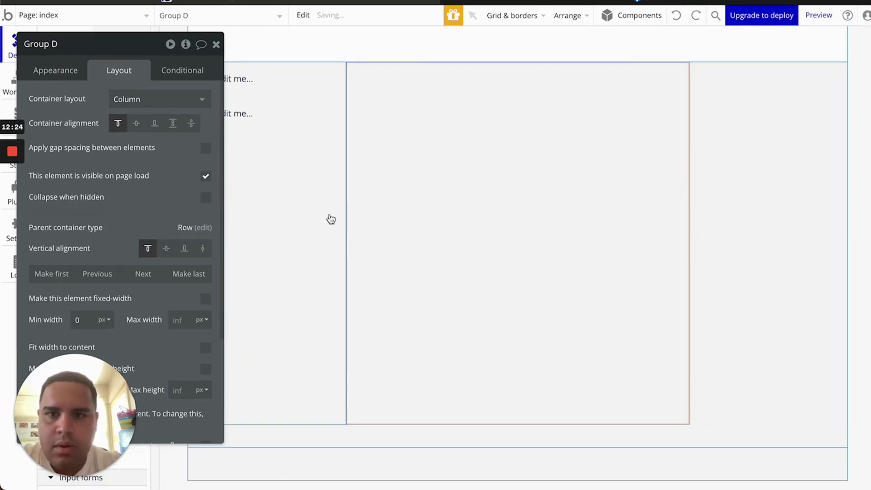
{"action": "left_click", "coordinate": [236, 248]}
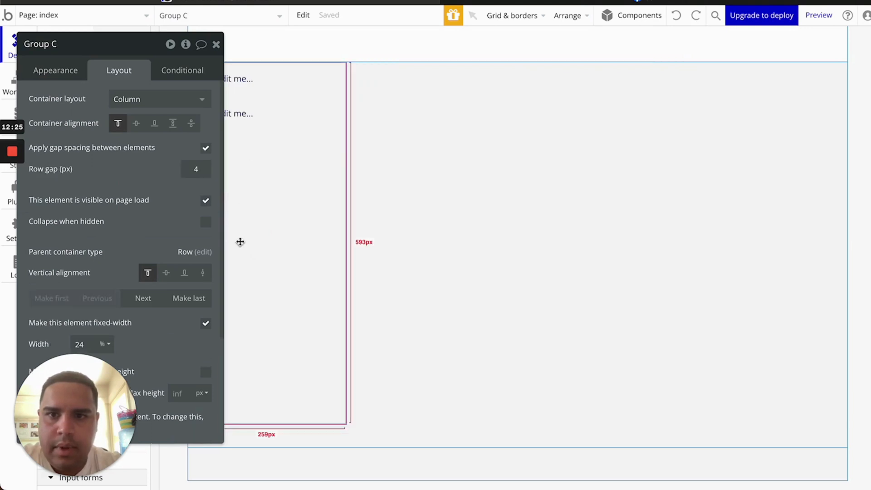
{"action": "left_click", "coordinate": [491, 201]}
{"action": "left_click", "coordinate": [760, 213]}
{"action": "left_click", "coordinate": [259, 259]}
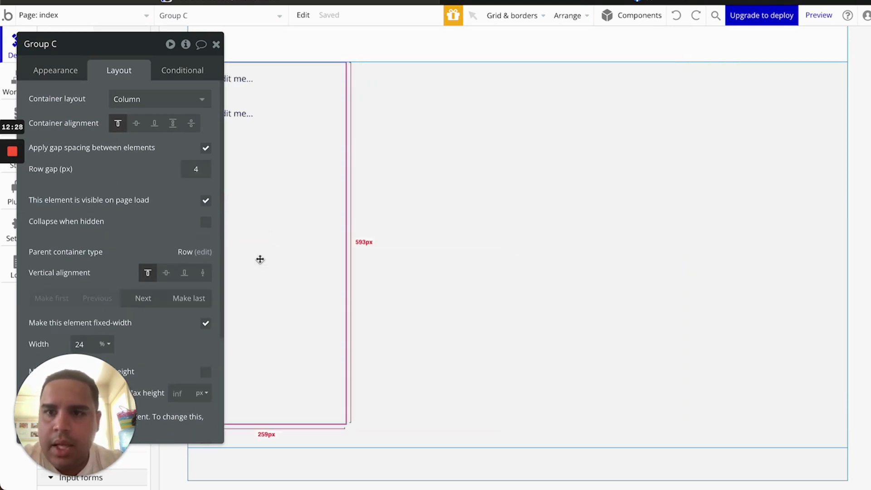
{"action": "left_click", "coordinate": [142, 300]}
{"action": "left_click", "coordinate": [139, 308]}
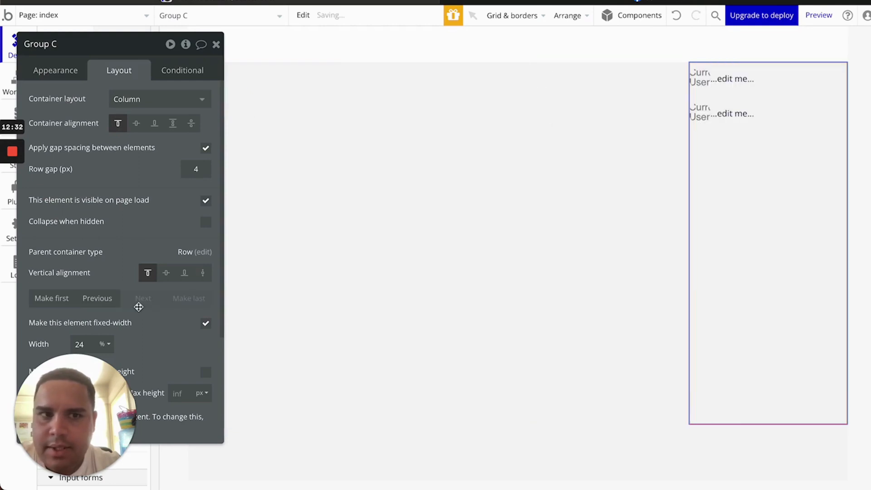
{"action": "left_click", "coordinate": [95, 300]}
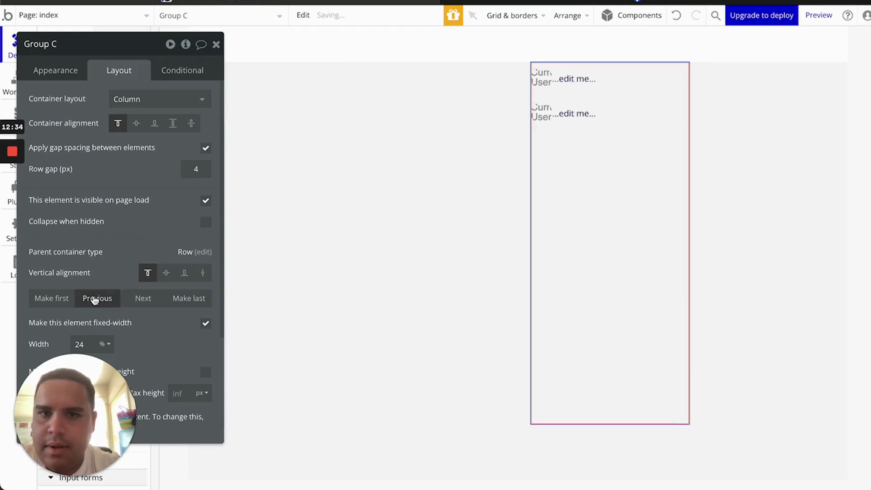
{"action": "left_click", "coordinate": [94, 299]}
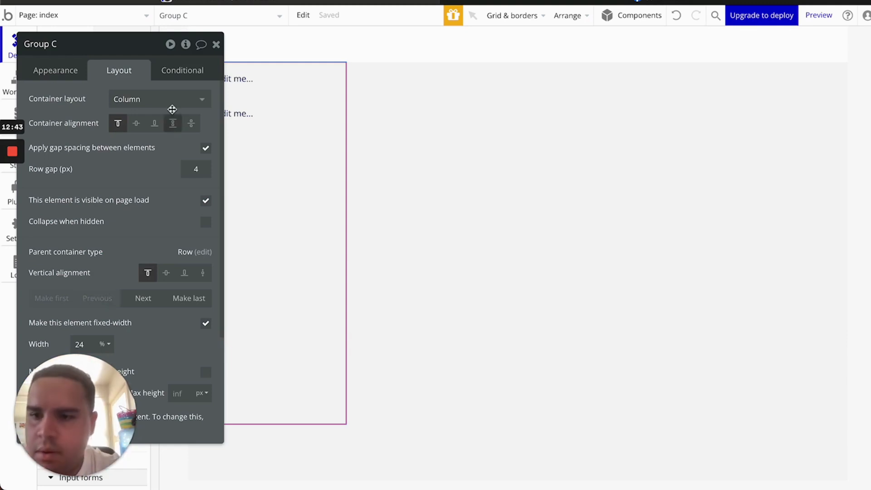
{"action": "left_click_drag", "start_coordinate": [145, 43], "coordinate": [318, 24]}
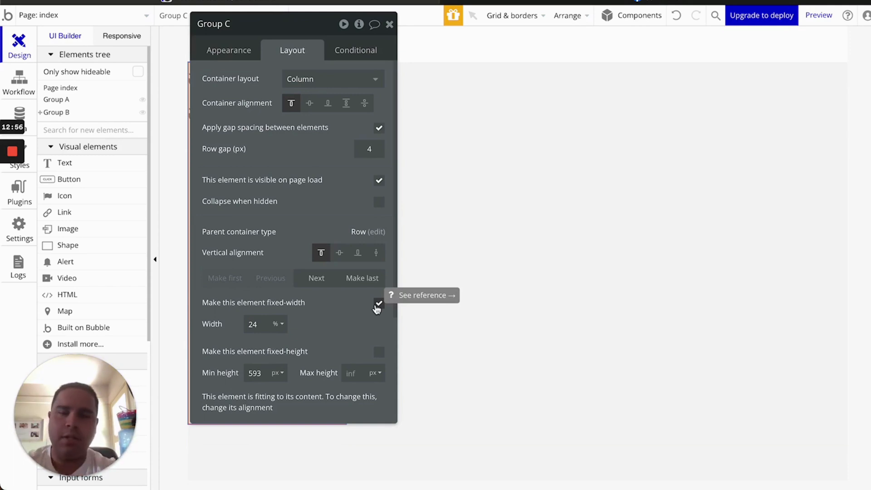
{"action": "scroll", "coordinate": [295, 342], "scroll_direction": "down", "scroll_amount": 3}
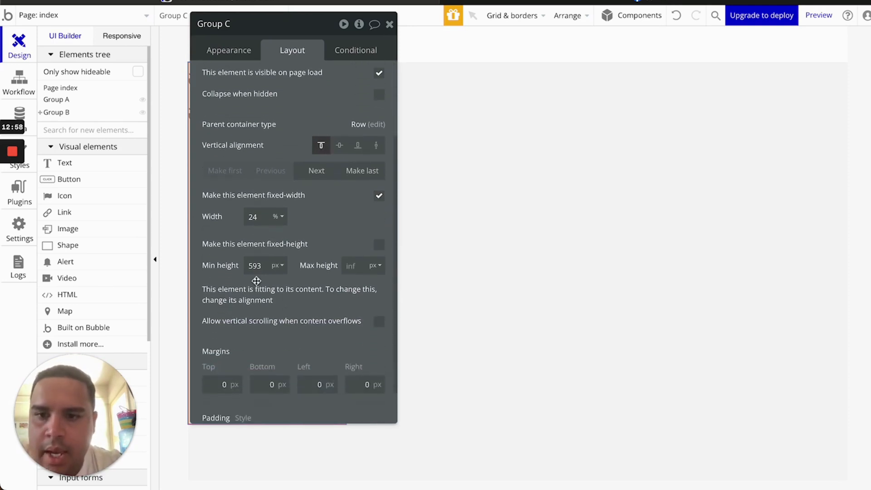
{"action": "left_click", "coordinate": [279, 266]}
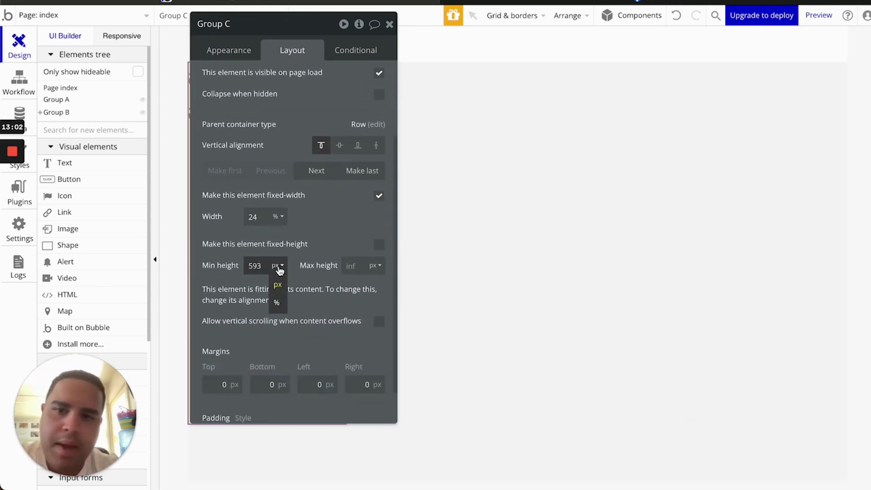
{"action": "left_click", "coordinate": [280, 270]}
{"action": "scroll", "coordinate": [313, 262], "scroll_direction": "down", "scroll_amount": 1}
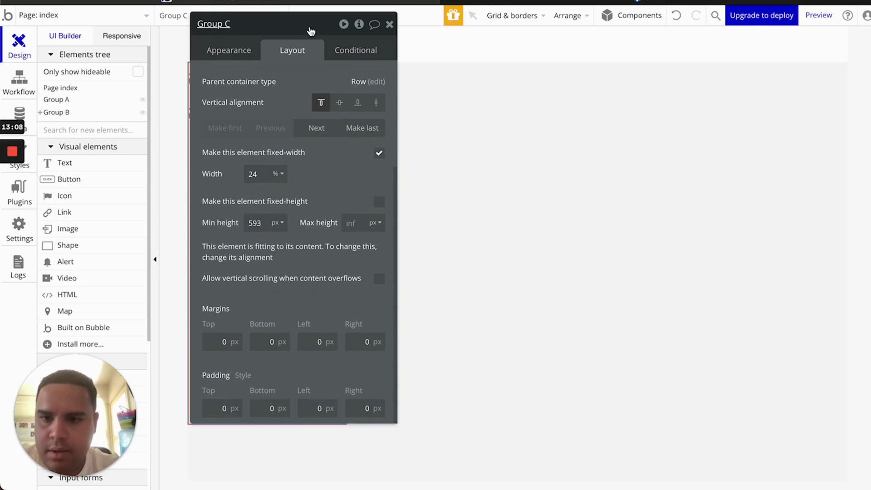
{"action": "left_click_drag", "start_coordinate": [311, 30], "coordinate": [649, 83]}
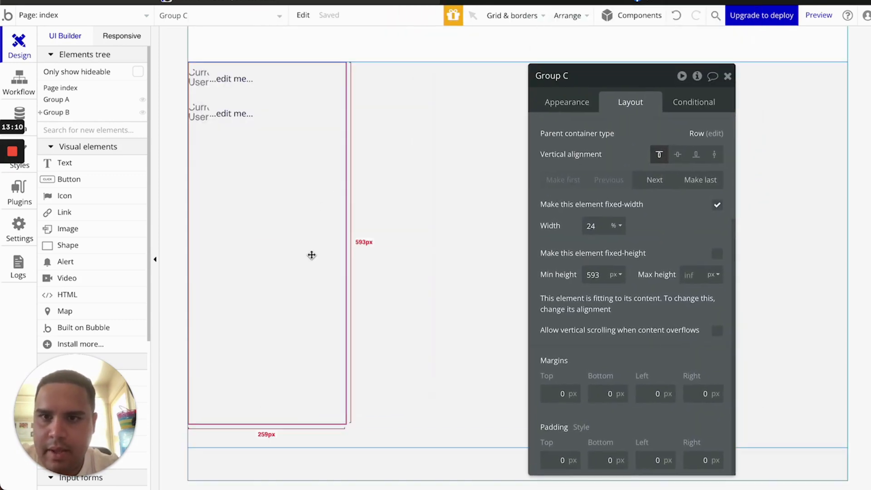
Give Group C a flat colour background of near-black #010000
{"action": "left_click", "coordinate": [590, 102]}
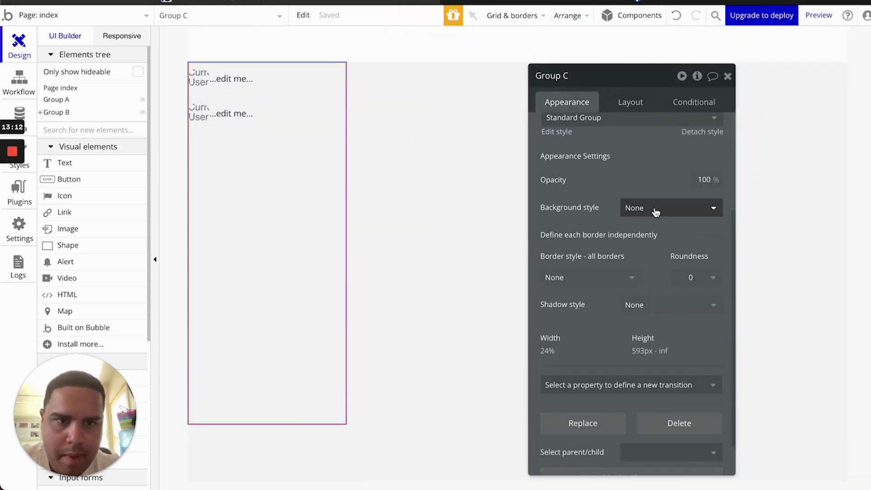
{"action": "left_click", "coordinate": [654, 211]}
{"action": "left_click", "coordinate": [647, 269]}
{"action": "left_click", "coordinate": [656, 229]}
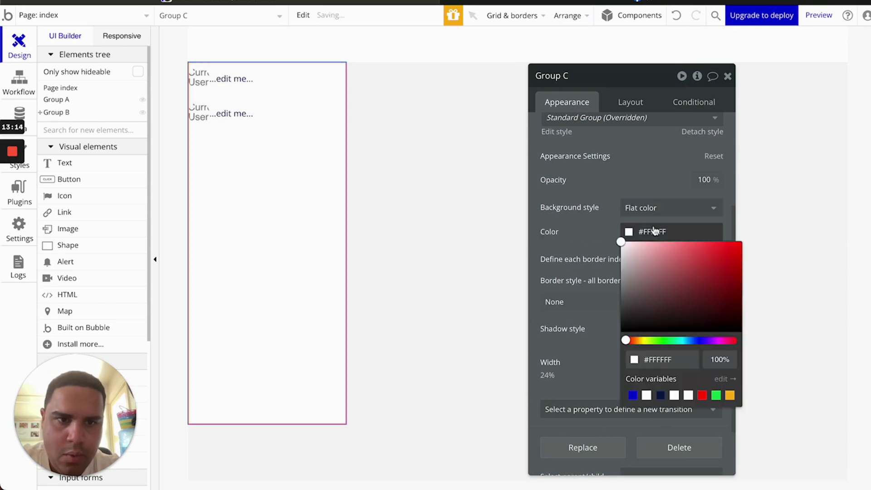
{"action": "left_click_drag", "start_coordinate": [672, 306], "coordinate": [737, 350]}
{"action": "left_click", "coordinate": [594, 173]}
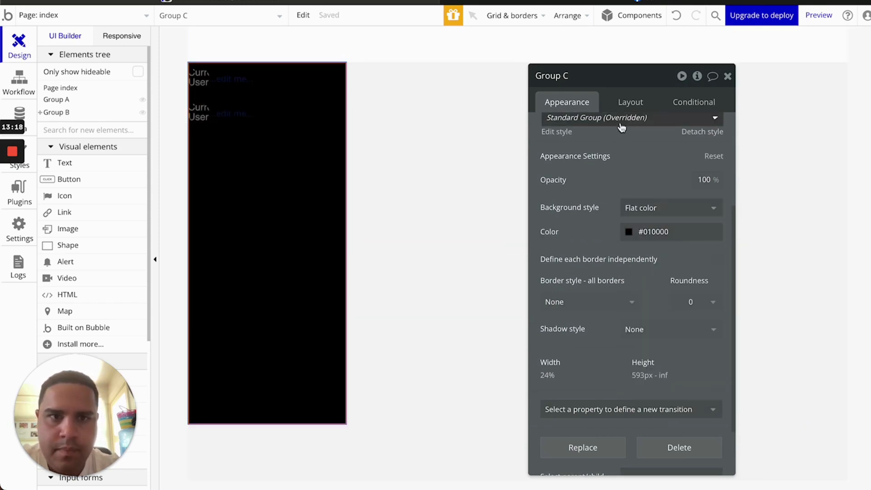
{"action": "left_click", "coordinate": [637, 101]}
{"action": "left_click_drag", "start_coordinate": [634, 81], "coordinate": [631, 73]}
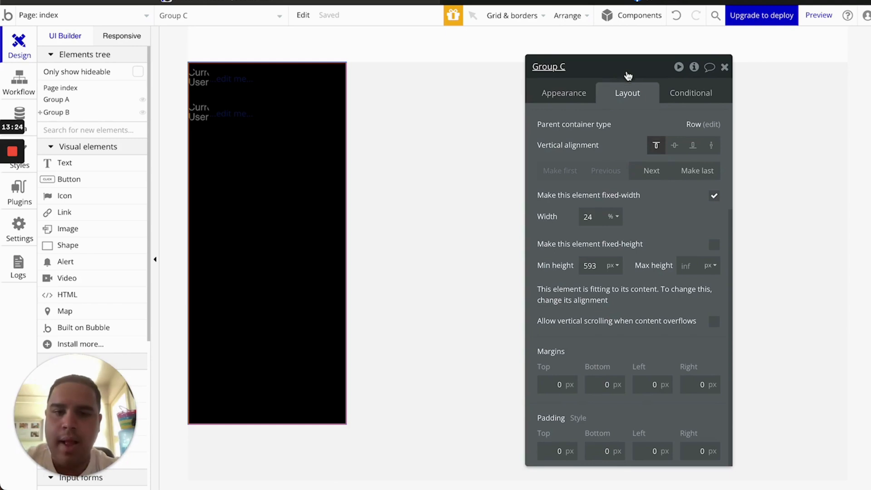
Raise Group C's left margin to about 28 px and its top margin to 24 px
{"action": "left_click", "coordinate": [554, 385]}
{"action": "left_click", "coordinate": [648, 384]}
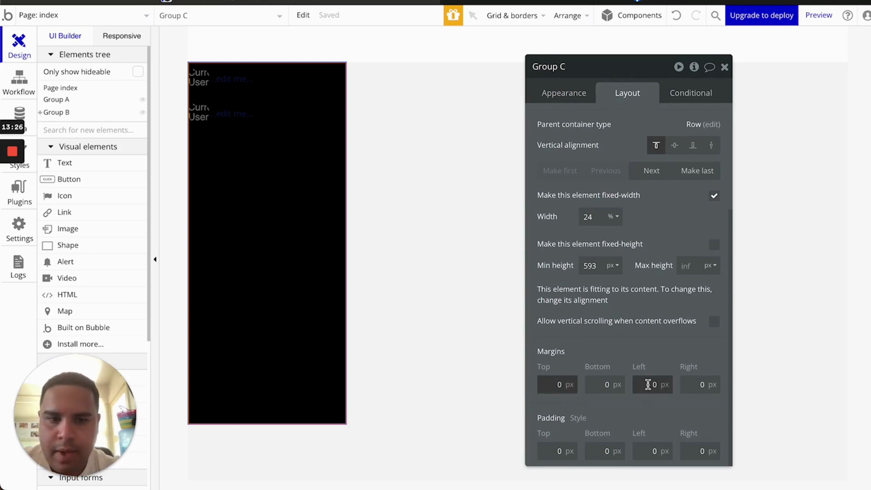
{"action": "key", "text": "Up"}
{"action": "key", "text": "Up"}
{"action": "key", "text": "Up"}
{"action": "key", "text": "Up"}
{"action": "key", "text": "Up"}
{"action": "key", "text": "Up"}
{"action": "key", "text": "Up"}
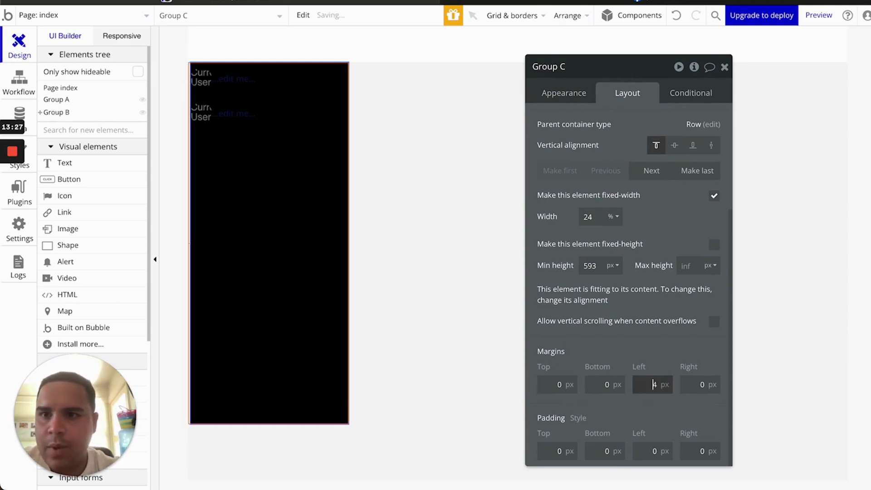
{"action": "key", "text": "Up"}
{"action": "key", "text": "Up"}
{"action": "key", "text": "Up"}
{"action": "key", "text": "Up"}
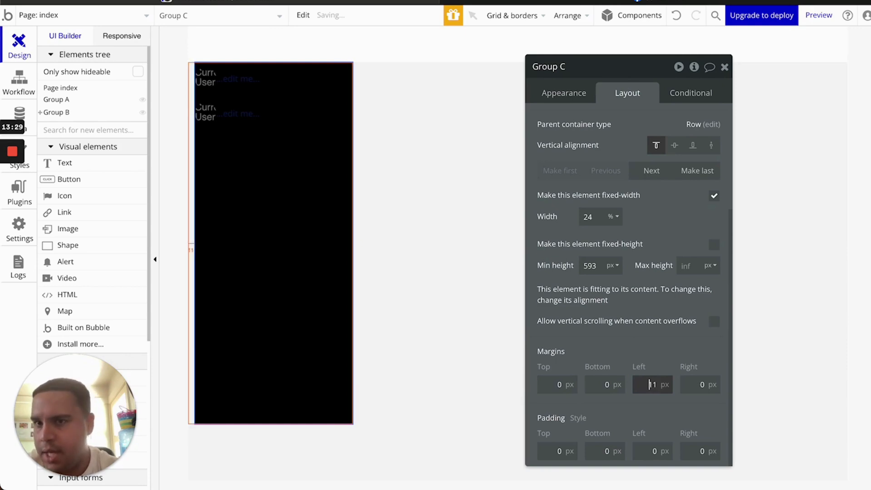
{"action": "key", "text": "Up"}
{"action": "key", "text": "Up"}
{"action": "key", "text": "Up"}
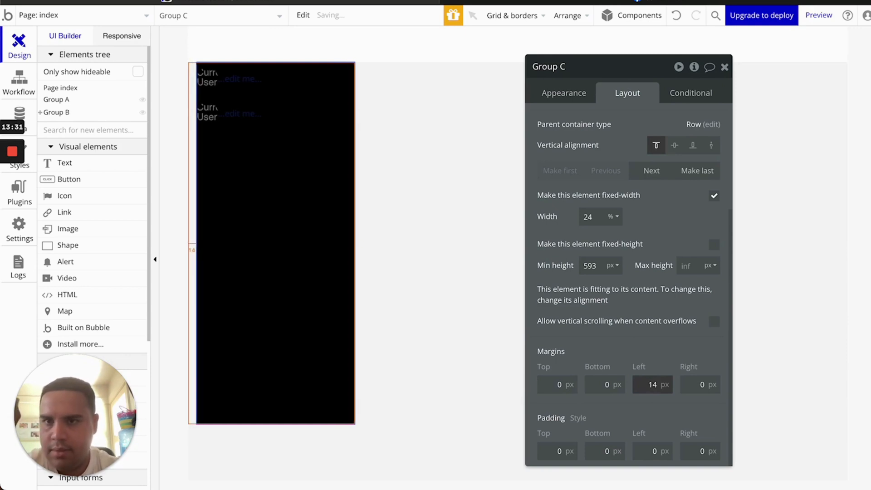
{"action": "key", "text": "Up"}
{"action": "key", "text": "Up"}
{"action": "key", "text": "Up"}
{"action": "key", "text": "Up"}
{"action": "key", "text": "Up"}
{"action": "key", "text": "Up"}
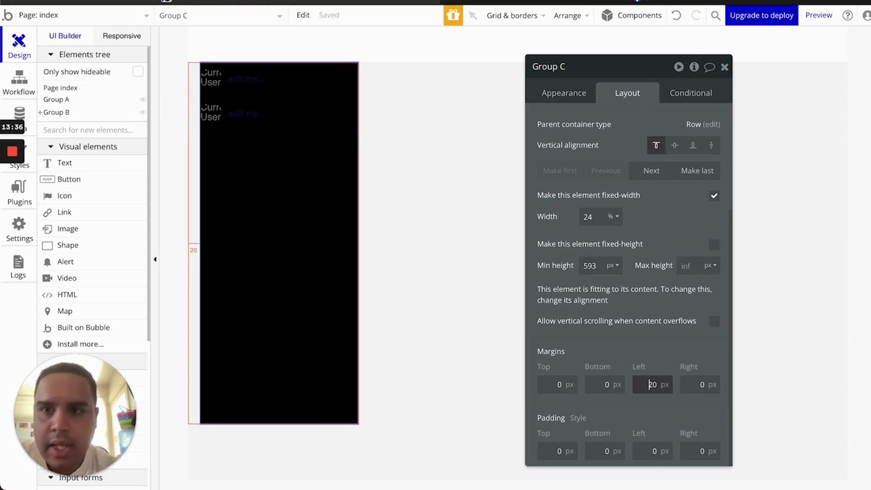
{"action": "key", "text": "Up"}
{"action": "key", "text": "Up"}
{"action": "key", "text": "Up"}
{"action": "key", "text": "Up"}
{"action": "key", "text": "Up"}
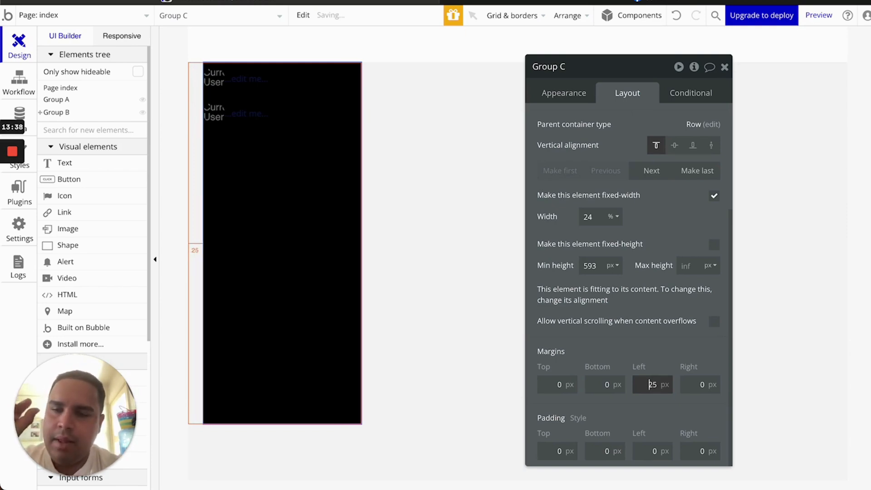
{"action": "key", "text": "Up"}
{"action": "key", "text": "Up"}
{"action": "key", "text": "Up"}
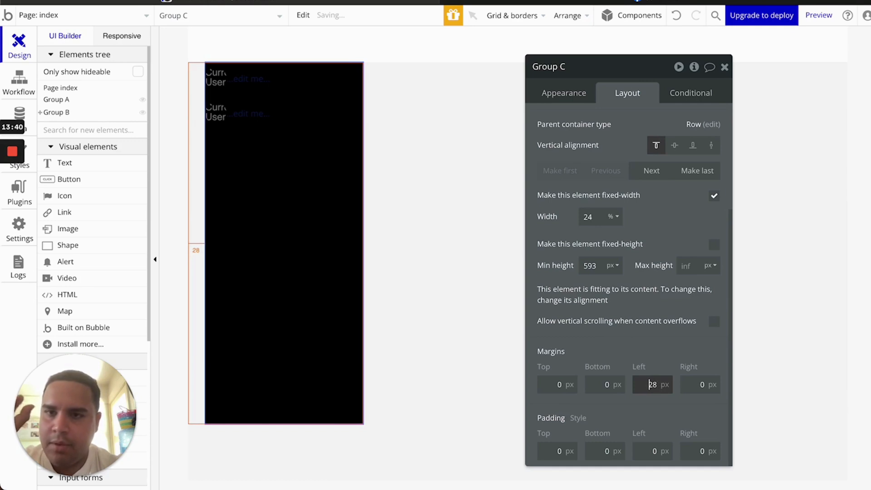
{"action": "left_click", "coordinate": [551, 385]}
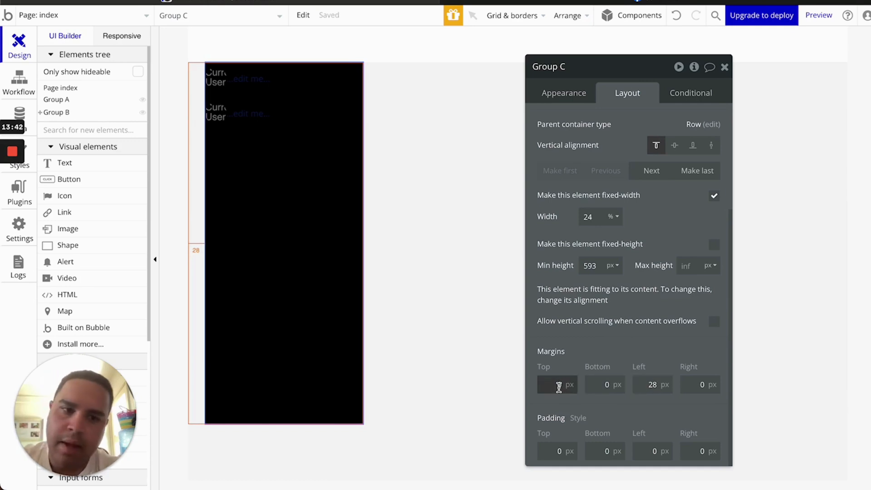
{"action": "key", "text": "Up"}
{"action": "key", "text": "Up"}
{"action": "key", "text": "Up"}
{"action": "key", "text": "Up"}
{"action": "key", "text": "Up"}
{"action": "key", "text": "Up"}
{"action": "key", "text": "Up"}
{"action": "key", "text": "Up"}
{"action": "key", "text": "Up"}
{"action": "key", "text": "Up"}
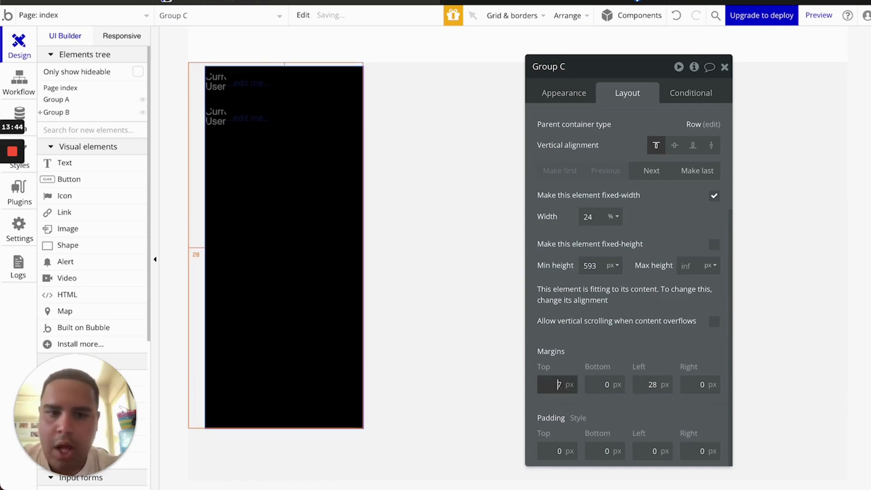
{"action": "key", "text": "Up"}
{"action": "key", "text": "Up"}
{"action": "key", "text": "Up"}
{"action": "key", "text": "Up"}
{"action": "key", "text": "Up"}
{"action": "key", "text": "Up"}
{"action": "key", "text": "Up"}
{"action": "key", "text": "Up"}
{"action": "key", "text": "Up"}
{"action": "key", "text": "Up"}
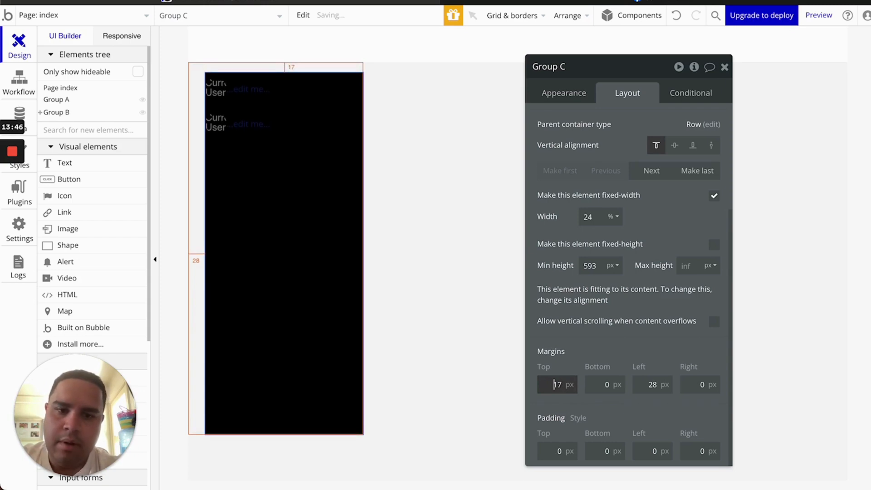
{"action": "key", "text": "Up"}
{"action": "key", "text": "Up"}
{"action": "key", "text": "Up"}
{"action": "key", "text": "Up"}
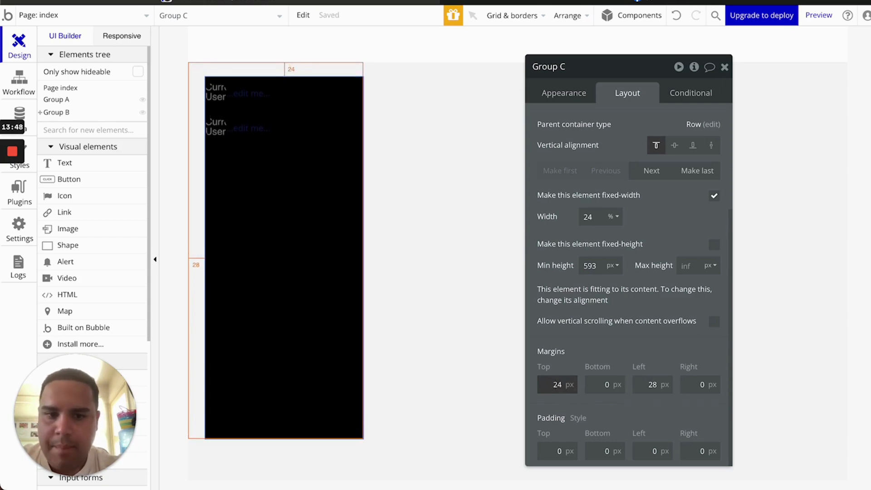
Clear Group C's top and left margins to 0
{"action": "key", "text": "Delete"}
{"action": "key", "text": "Delete"}
{"action": "key", "text": "Tab"}
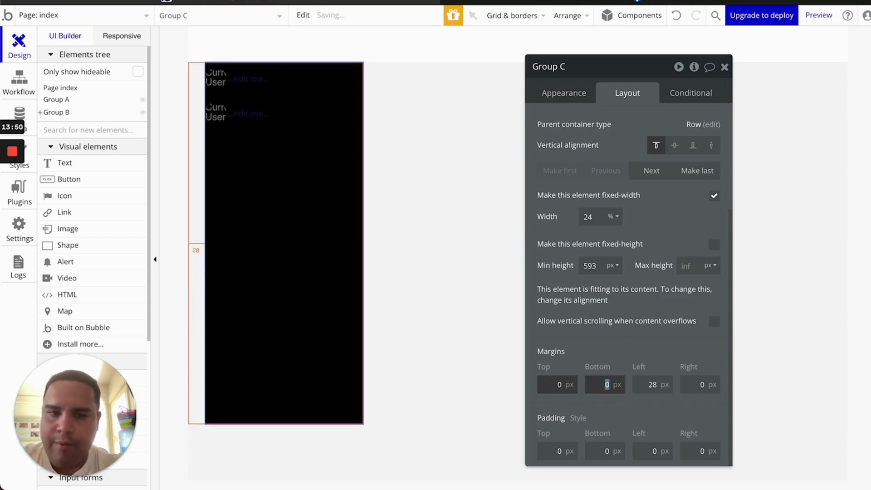
{"action": "key", "text": "Tab"}
{"action": "key", "text": "Delete"}
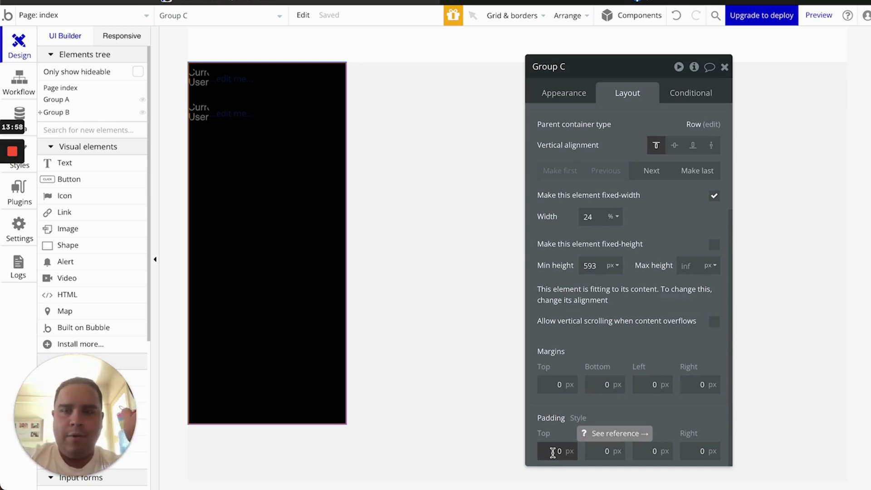
Set Group C's top padding to 12 px
{"action": "left_click", "coordinate": [552, 452]}
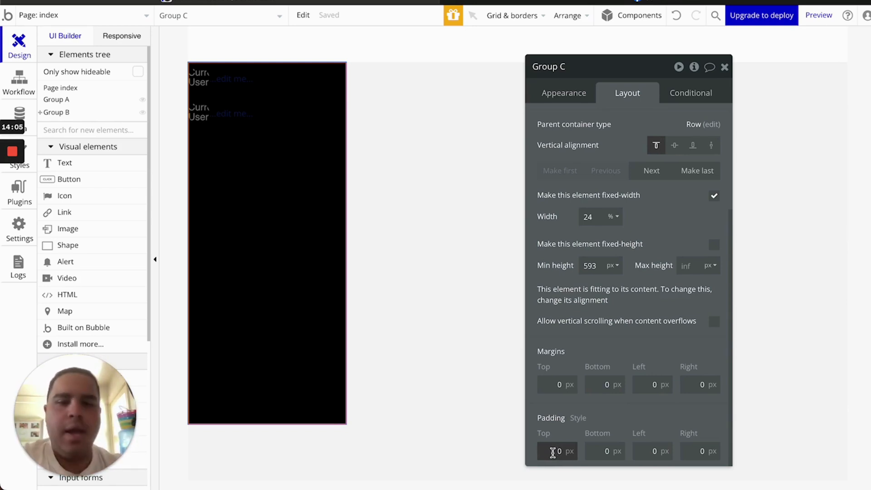
{"action": "type", "text": "5"}
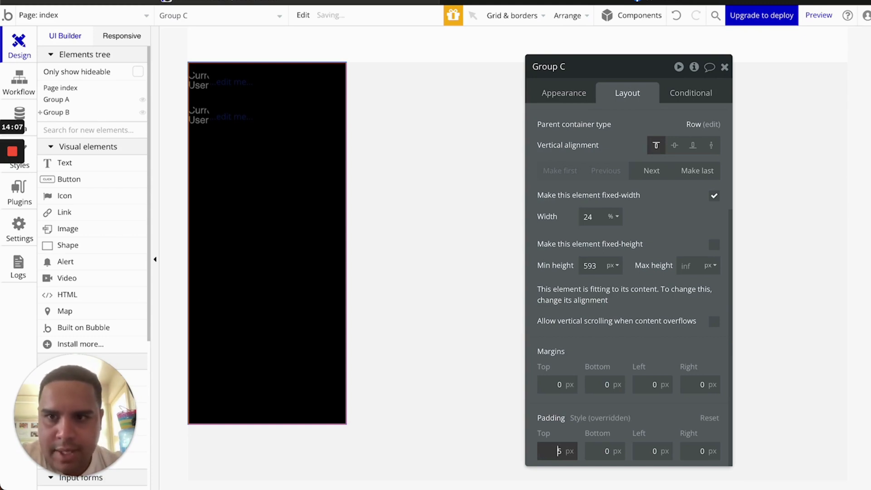
{"action": "key", "text": "Up"}
{"action": "key", "text": "Up"}
{"action": "key", "text": "Up"}
{"action": "key", "text": "Up"}
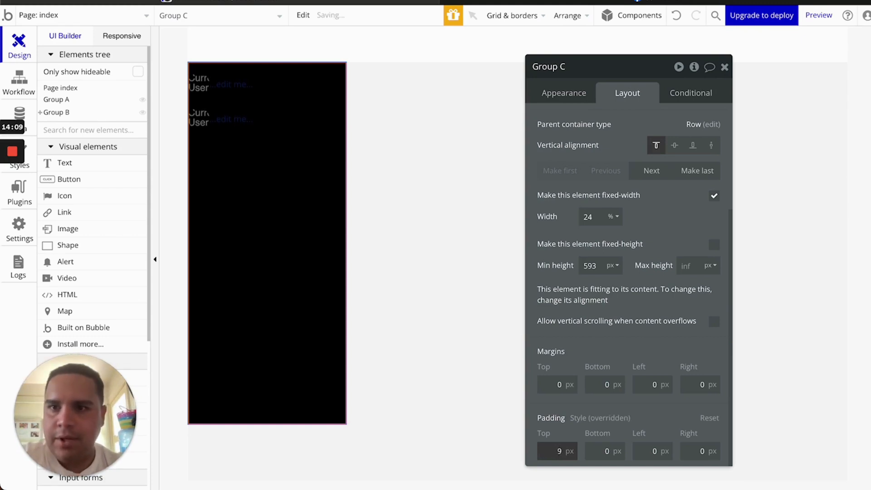
{"action": "key", "text": "Up"}
{"action": "key", "text": "Up"}
{"action": "key", "text": "Up"}
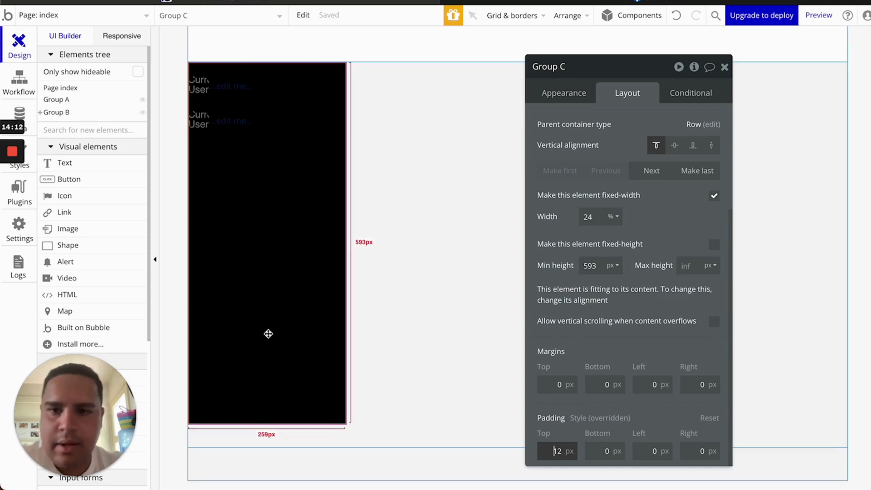
Make Group C's background transparent by setting its background style to None
{"action": "left_click", "coordinate": [562, 95]}
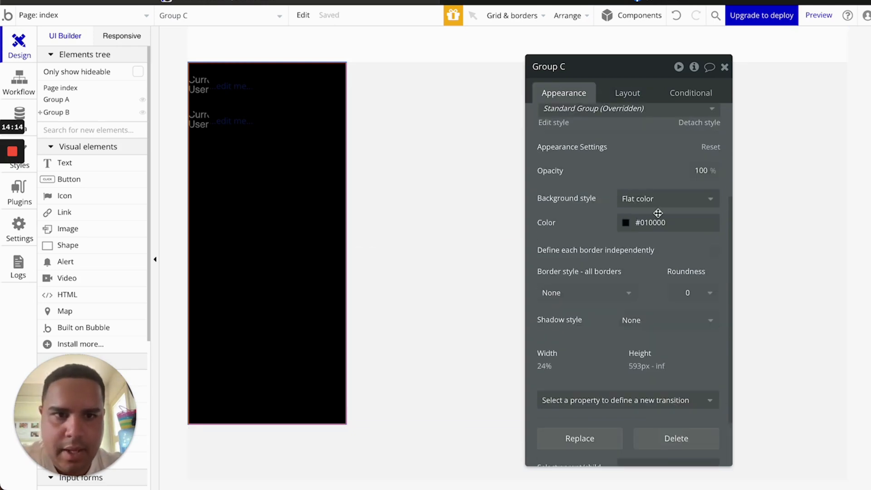
{"action": "left_click", "coordinate": [657, 198]}
{"action": "left_click", "coordinate": [646, 227]}
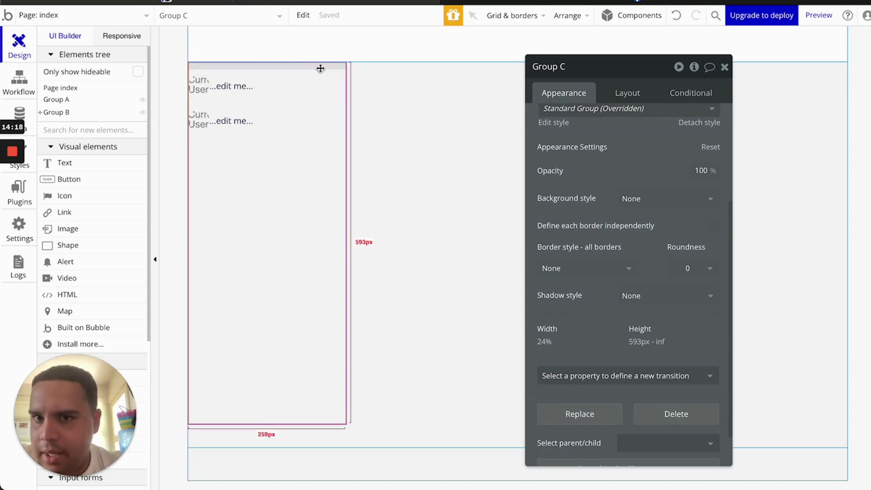
Set Group C's padding to 24 px top and 16 px left
{"action": "left_click", "coordinate": [628, 94]}
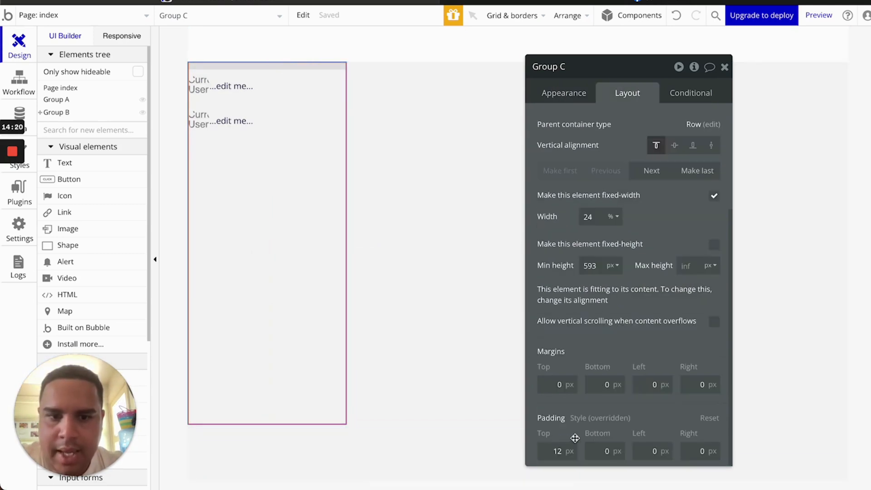
{"action": "double_click", "coordinate": [554, 451]}
{"action": "type", "text": "15"}
{"action": "key", "text": "Up"}
{"action": "key", "text": "Up"}
{"action": "key", "text": "Up"}
{"action": "key", "text": "Up"}
{"action": "key", "text": "Up"}
{"action": "key", "text": "Up"}
{"action": "key", "text": "Up"}
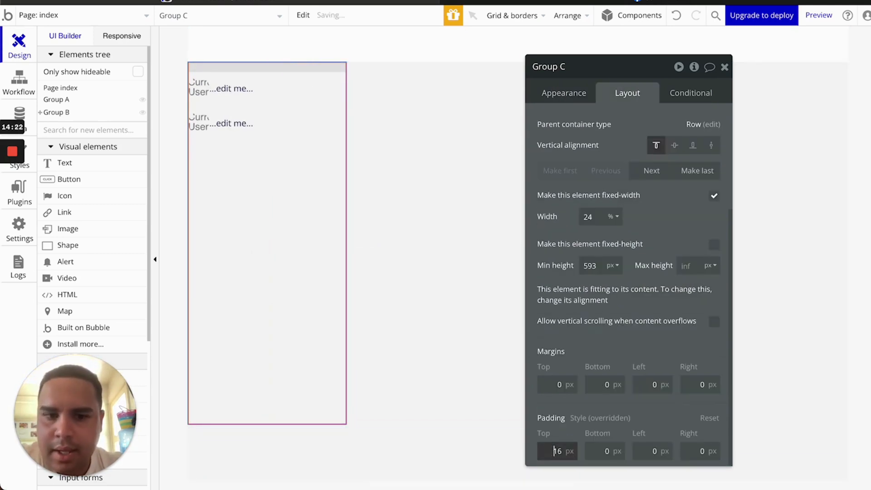
{"action": "key", "text": "Up"}
{"action": "key", "text": "Up"}
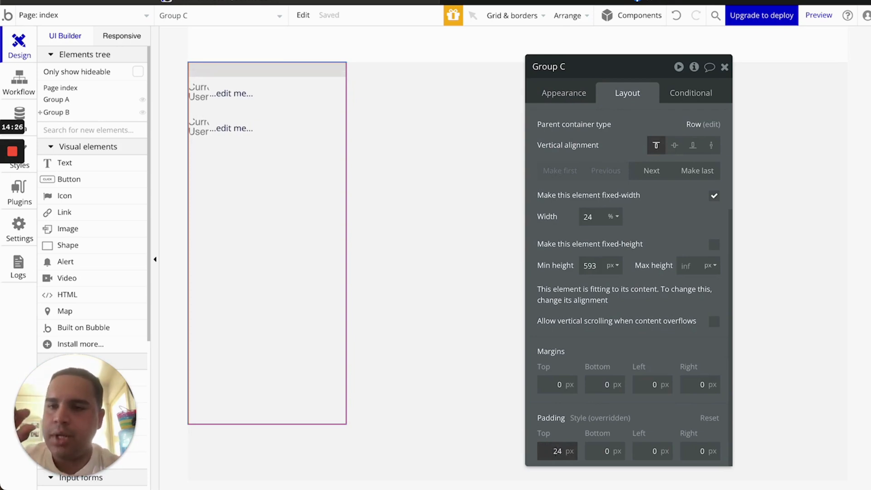
{"action": "double_click", "coordinate": [655, 451]}
{"action": "type", "text": "3"}
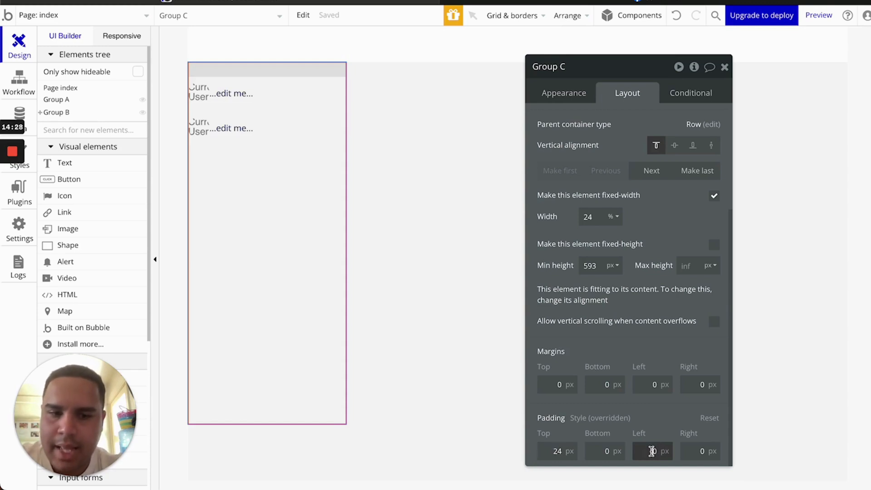
{"action": "key", "text": "Up"}
{"action": "key", "text": "Up"}
{"action": "key", "text": "Up"}
{"action": "key", "text": "Up"}
{"action": "key", "text": "Up"}
{"action": "key", "text": "Up"}
{"action": "key", "text": "Up"}
{"action": "key", "text": "Up"}
{"action": "key", "text": "Up"}
{"action": "key", "text": "Up"}
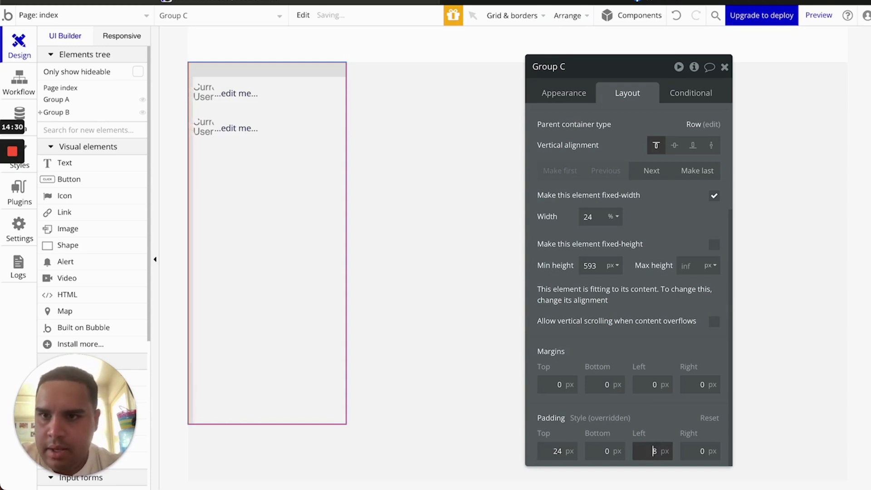
{"action": "key", "text": "Up"}
{"action": "key", "text": "Up"}
{"action": "key", "text": "Up"}
{"action": "key", "text": "Up"}
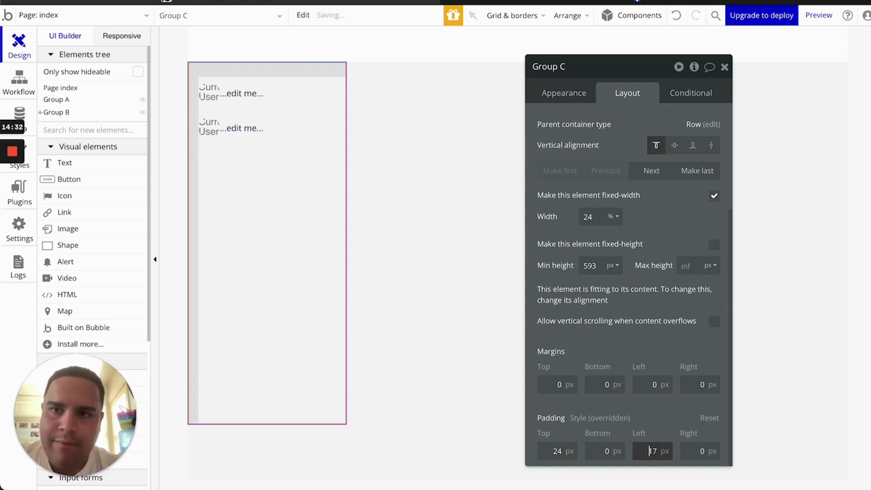
{"action": "key", "text": "Up"}
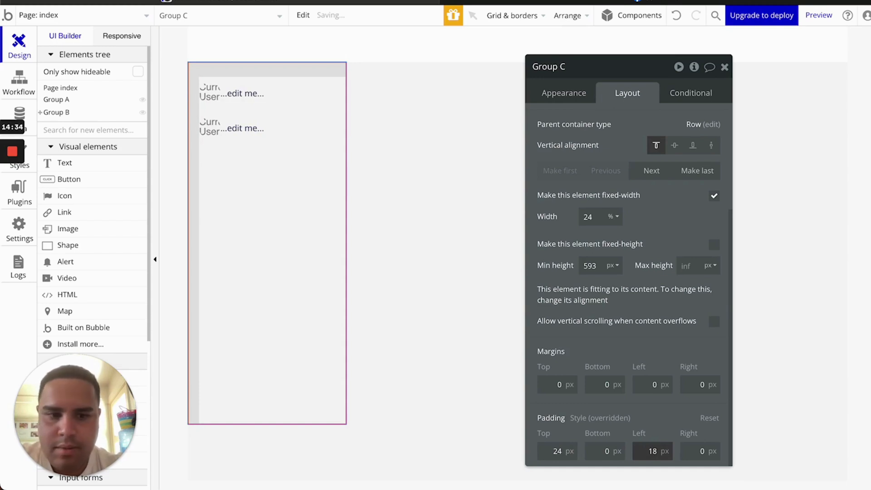
{"action": "key", "text": "Down"}
{"action": "key", "text": "Down"}
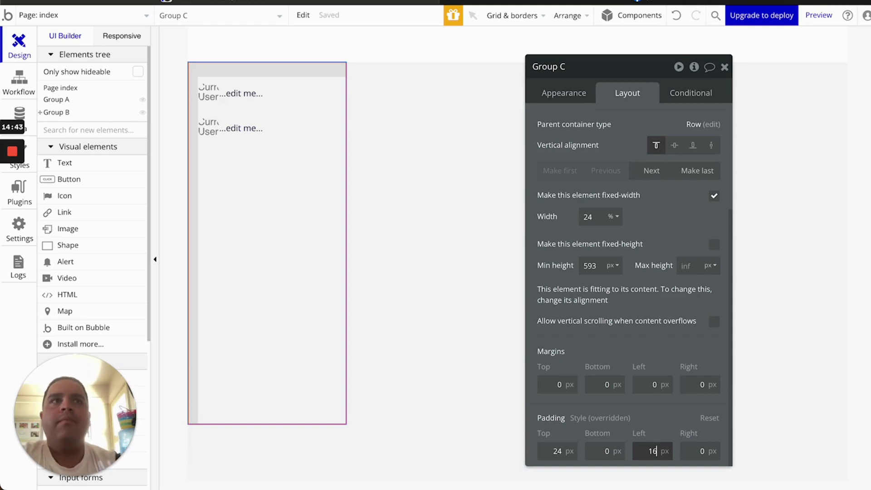
{"action": "left_click", "coordinate": [736, 1]}
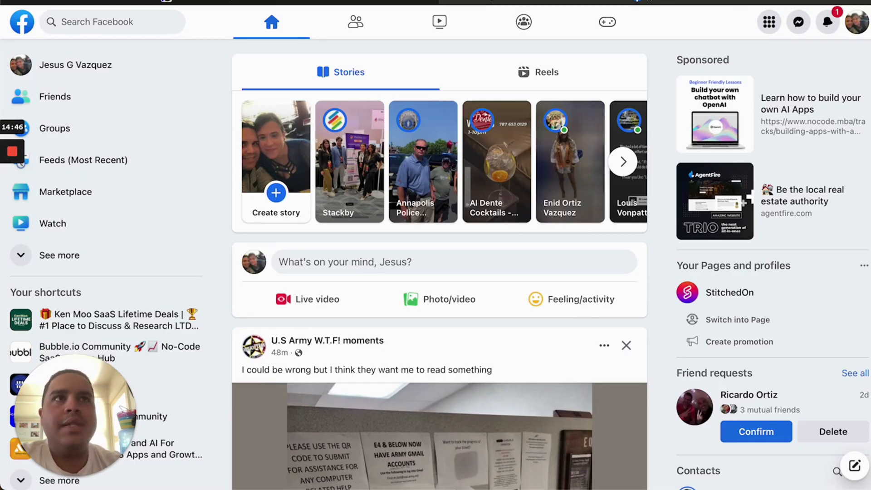
{"action": "left_click", "coordinate": [9, 69]}
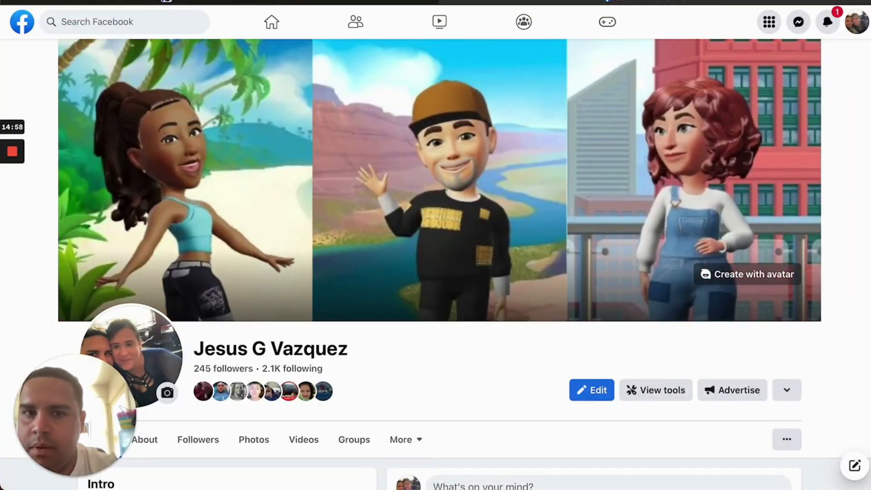
{"action": "key", "text": "super+Left"}
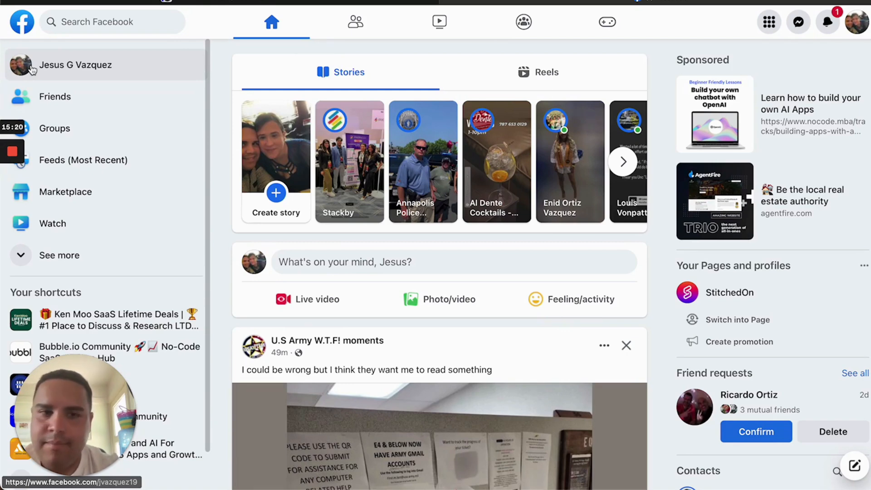
{"action": "scroll", "coordinate": [333, 286], "scroll_direction": "down", "scroll_amount": 6}
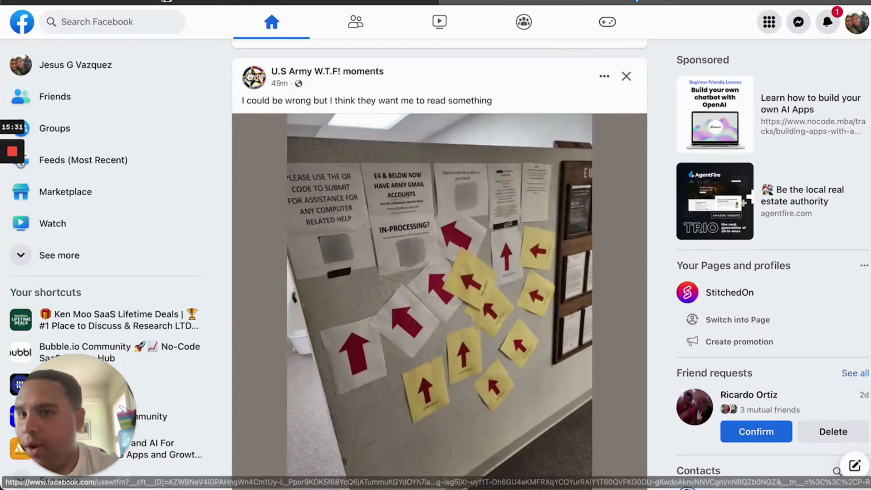
{"action": "mouse_move", "coordinate": [269, 94]}
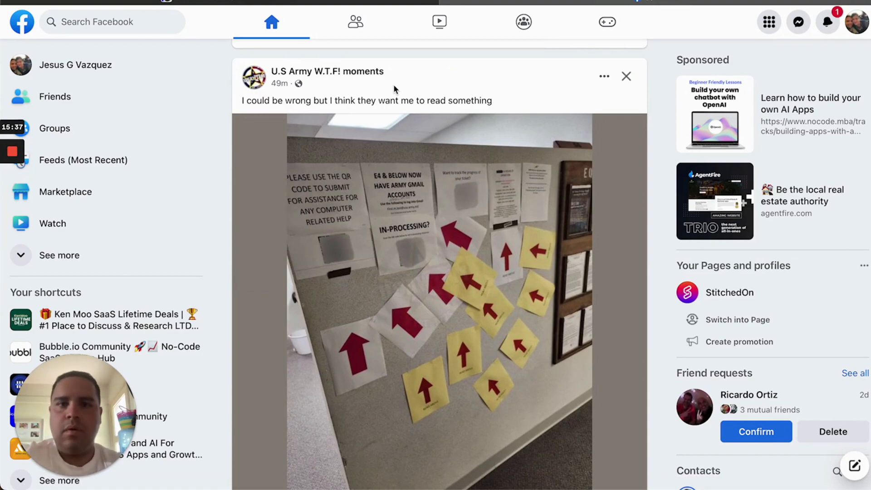
{"action": "scroll", "coordinate": [393, 84], "scroll_direction": "down", "scroll_amount": 5}
{"action": "scroll", "coordinate": [393, 84], "scroll_direction": "up", "scroll_amount": 10}
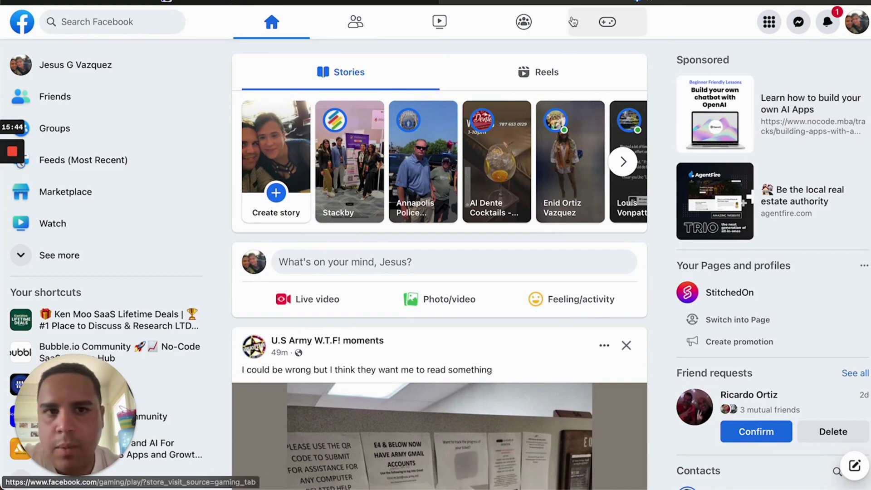
{"action": "left_click", "coordinate": [338, 1]}
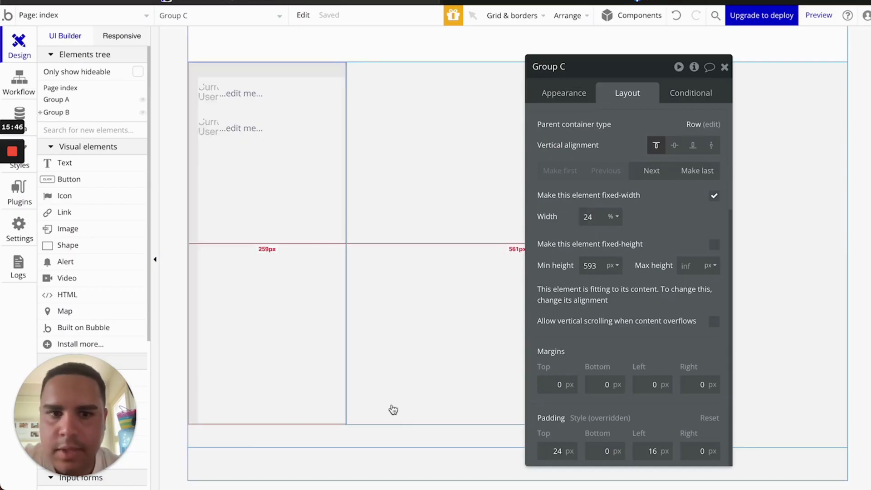
Set Group C's left and top padding to 12 px
{"action": "double_click", "coordinate": [550, 452]}
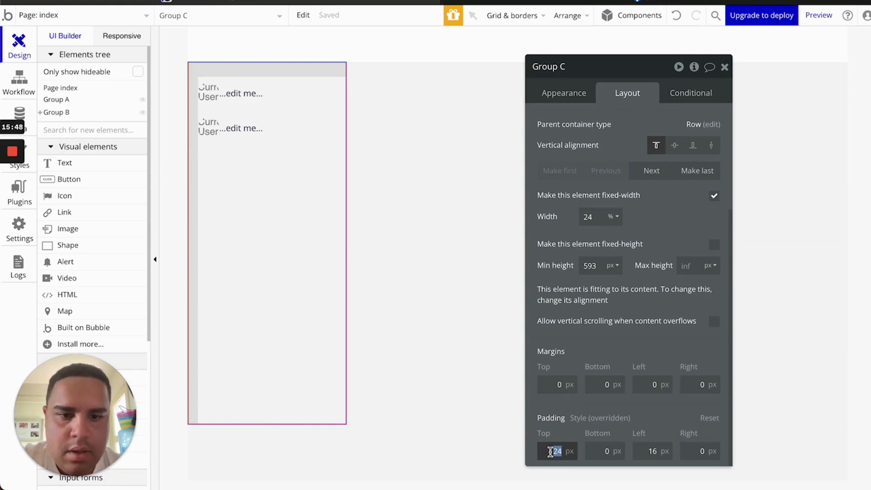
{"action": "double_click", "coordinate": [653, 450]}
{"action": "type", "text": "13"}
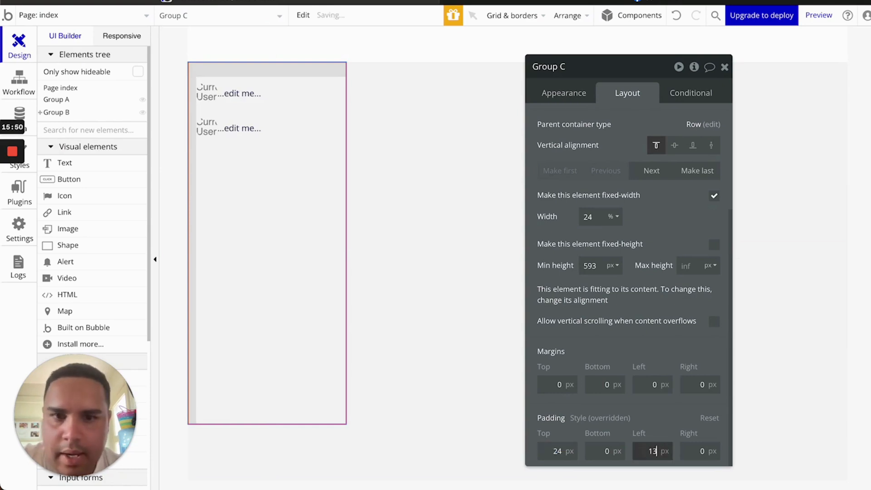
{"action": "key", "text": "BackSpace"}
{"action": "type", "text": "2"}
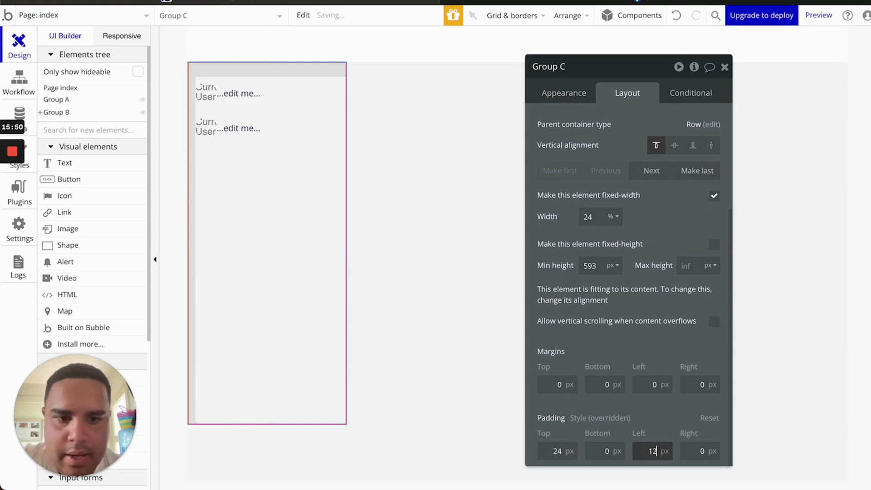
{"action": "double_click", "coordinate": [547, 454]}
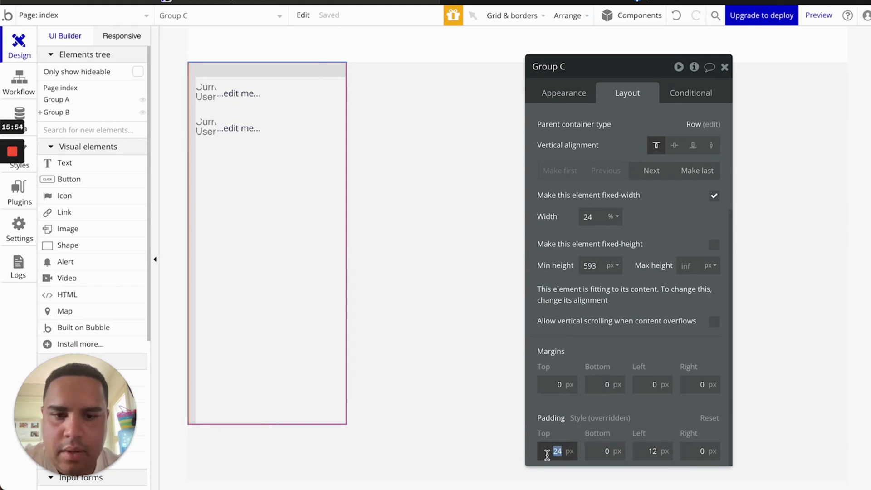
{"action": "type", "text": "13"}
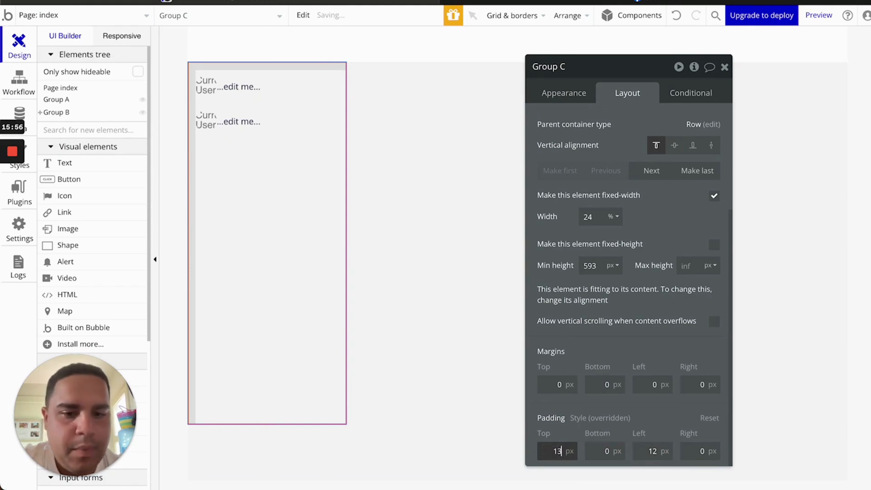
{"action": "key", "text": "BackSpace"}
{"action": "type", "text": "2"}
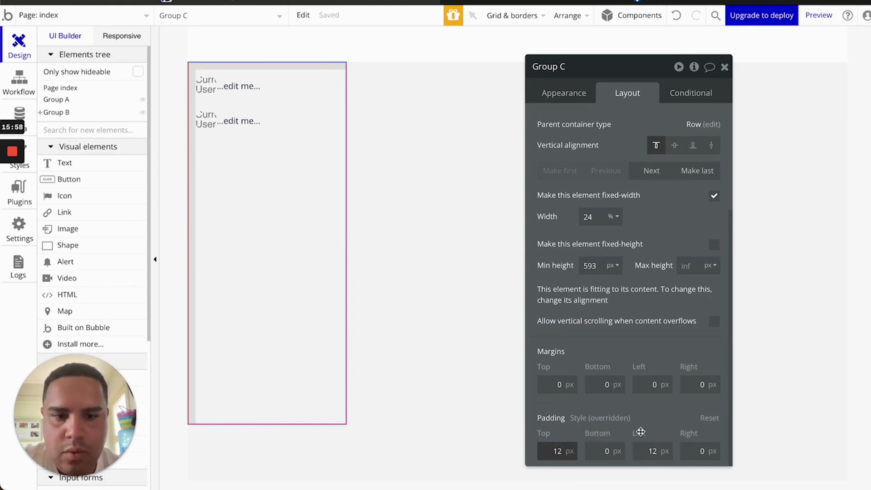
Set Group C's right padding to 12 px
{"action": "double_click", "coordinate": [604, 451]}
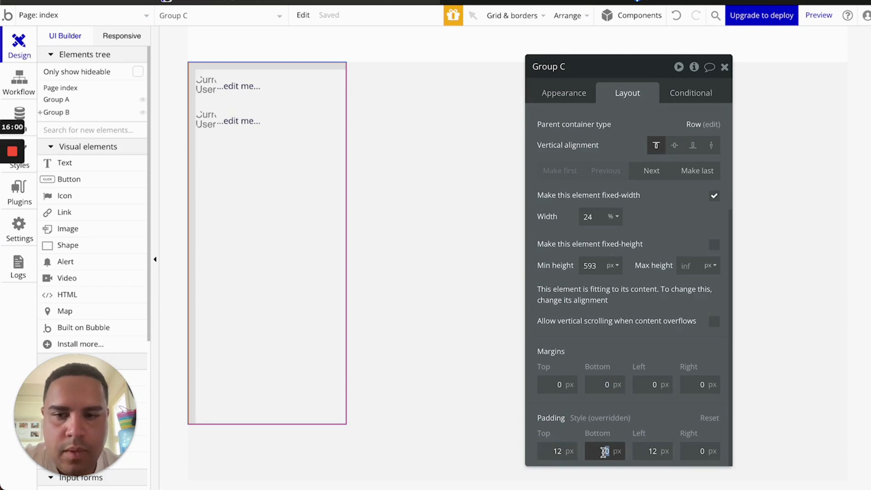
{"action": "double_click", "coordinate": [700, 451]}
{"action": "type", "text": "4"}
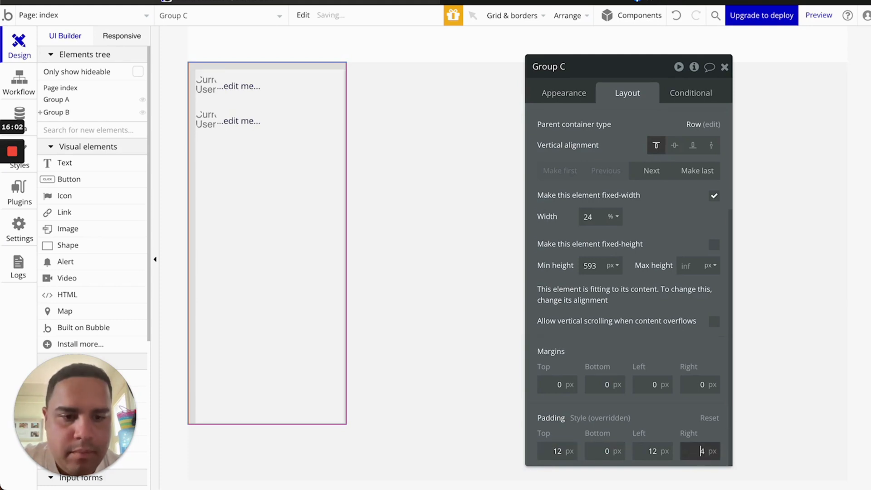
{"action": "key", "text": "BackSpace"}
{"action": "type", "text": "7"}
{"action": "key", "text": "BackSpace"}
{"action": "type", "text": "12"}
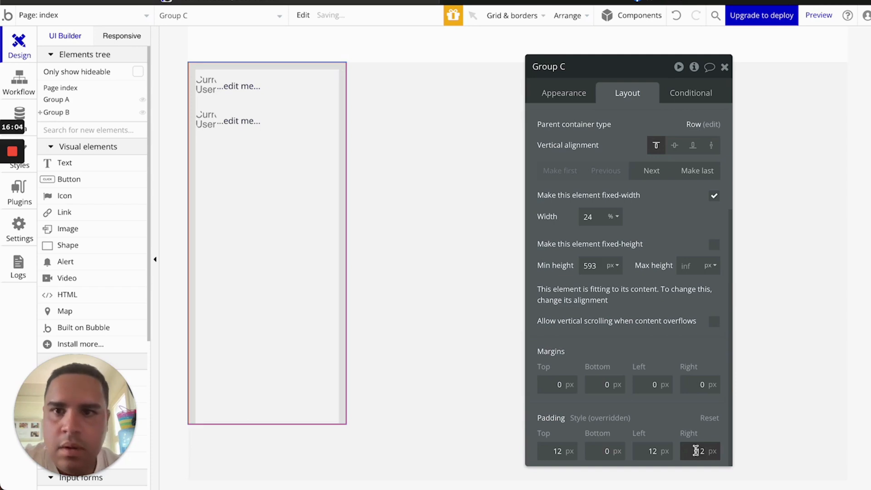
Close Group C's property editor and reopen it
{"action": "left_click", "coordinate": [724, 67]}
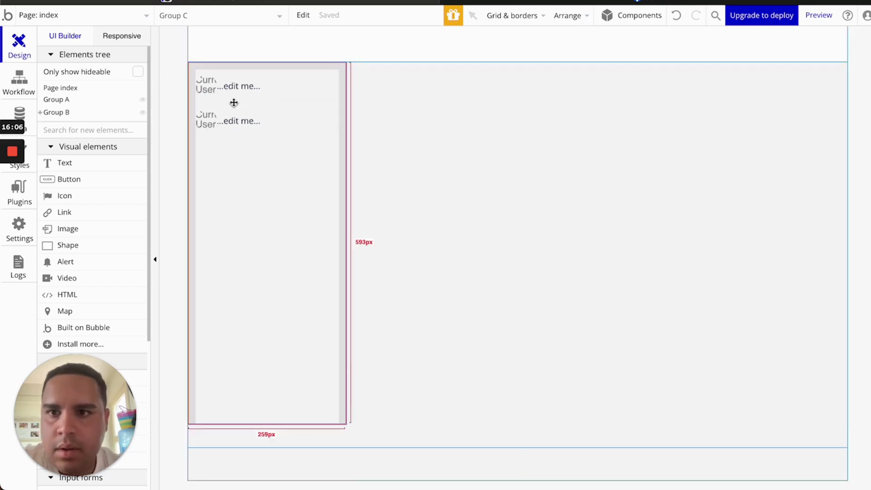
{"action": "double_click", "coordinate": [235, 255]}
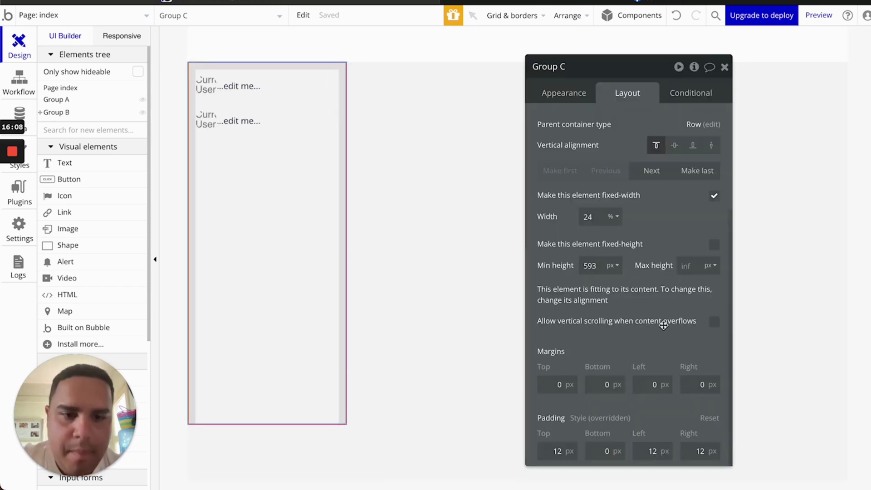
{"action": "scroll", "coordinate": [657, 345], "scroll_direction": "up", "scroll_amount": 3}
{"action": "scroll", "coordinate": [657, 344], "scroll_direction": "down", "scroll_amount": 3}
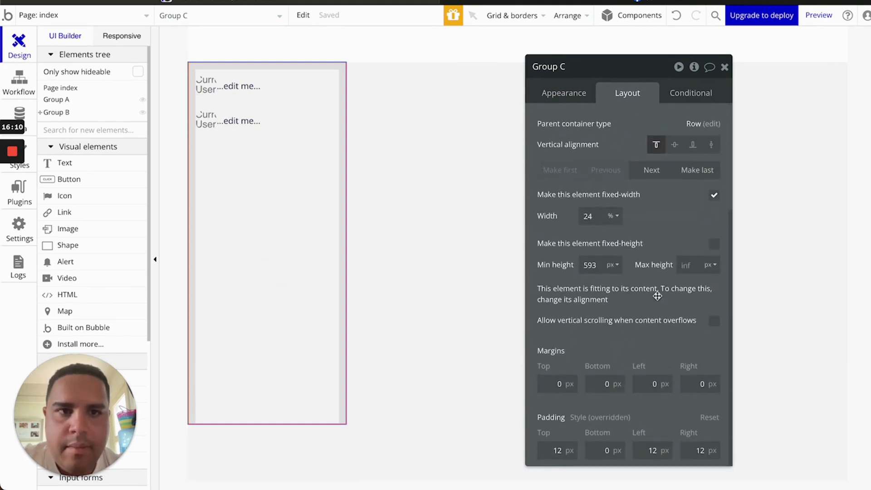
Set Group C's corner roundness to 10 in its appearance settings
{"action": "left_click", "coordinate": [573, 100]}
{"action": "scroll", "coordinate": [614, 330], "scroll_direction": "down", "scroll_amount": 3}
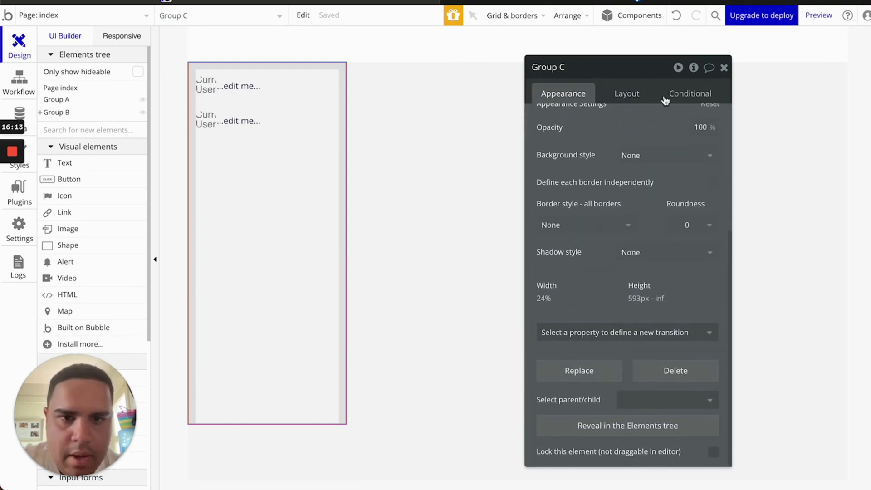
{"action": "scroll", "coordinate": [625, 162], "scroll_direction": "up", "scroll_amount": 5}
{"action": "scroll", "coordinate": [626, 162], "scroll_direction": "down", "scroll_amount": 4}
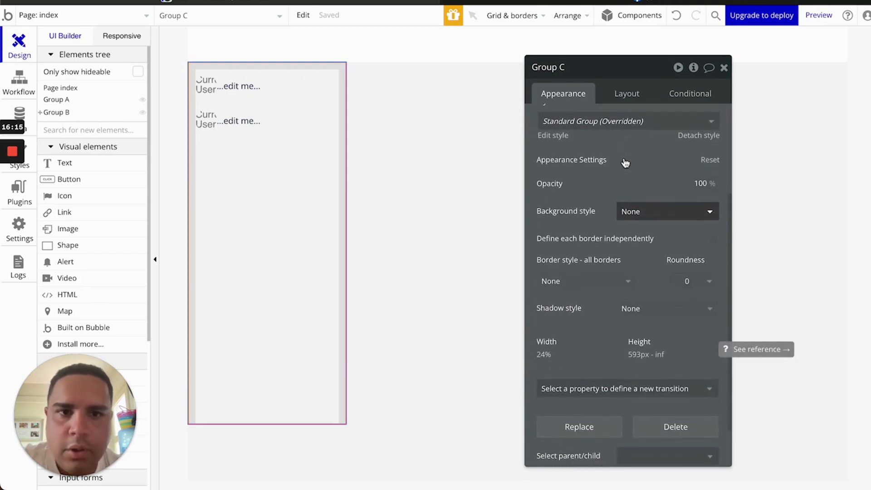
{"action": "scroll", "coordinate": [625, 163], "scroll_direction": "down", "scroll_amount": 1}
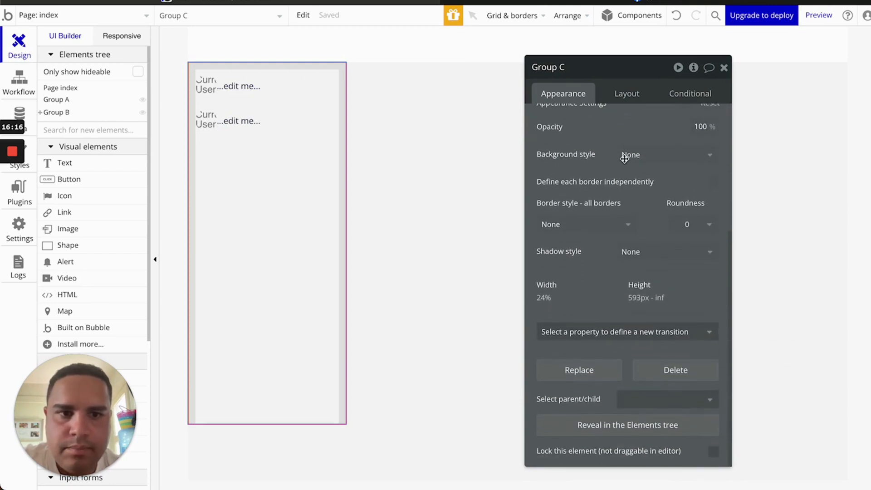
{"action": "left_click", "coordinate": [705, 229]}
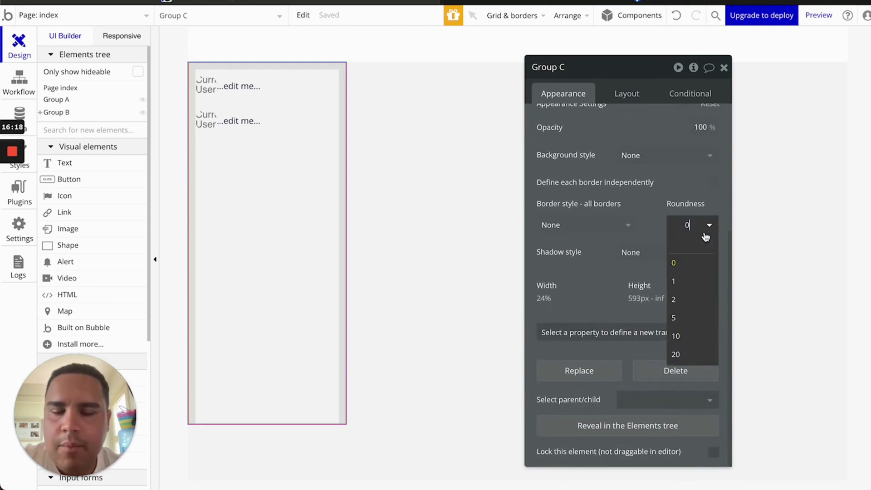
{"action": "left_click", "coordinate": [682, 343]}
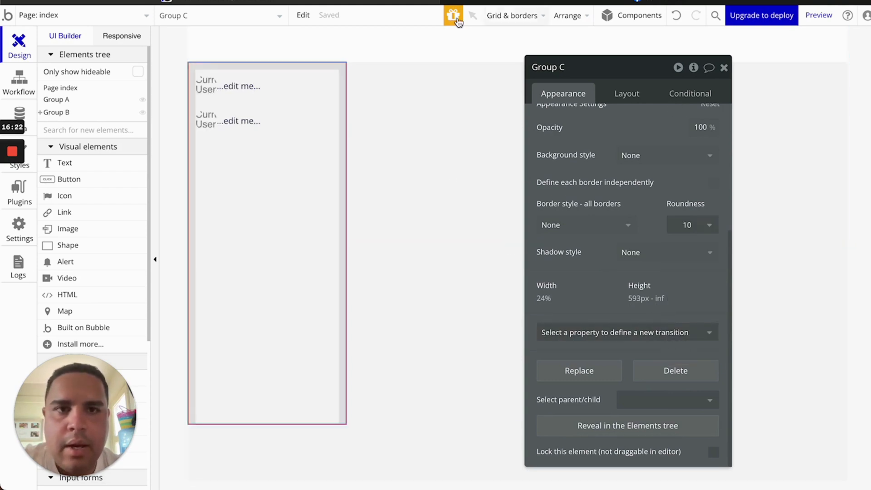
Change Group C's corner roundness to 20 and select the roundness value for replacement
{"action": "left_click", "coordinate": [526, 1]}
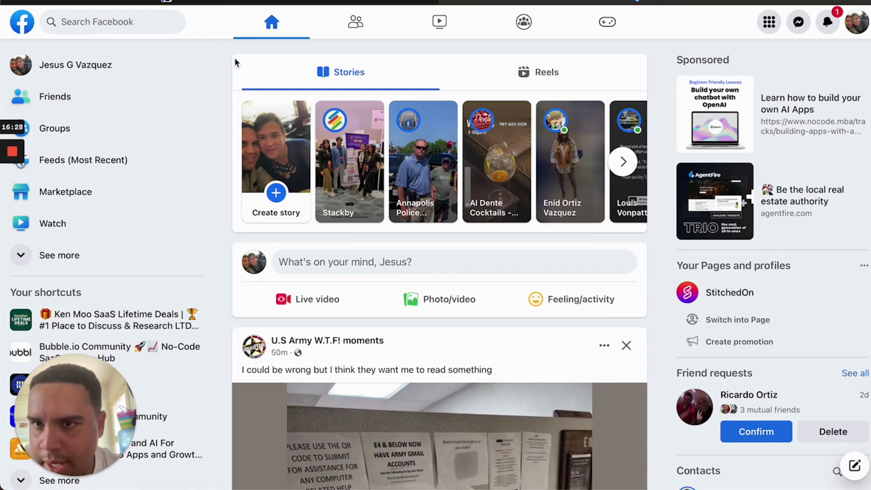
{"action": "left_click", "coordinate": [276, 1]}
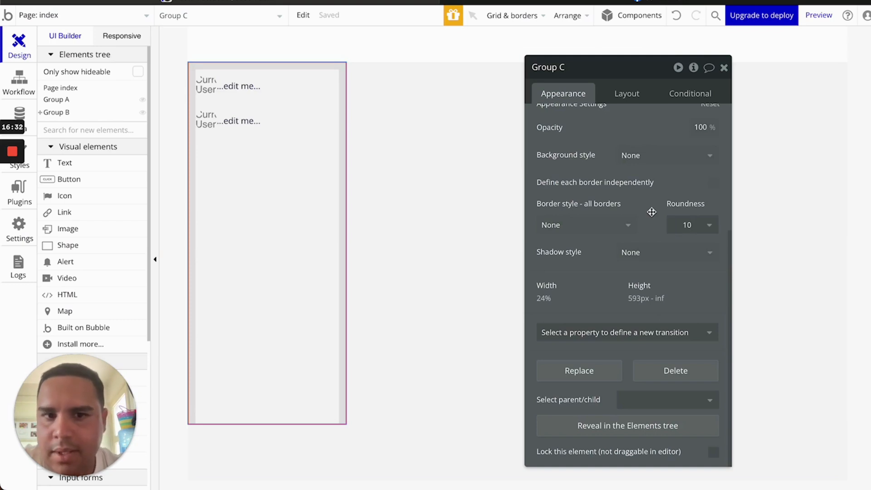
{"action": "left_click", "coordinate": [694, 225]}
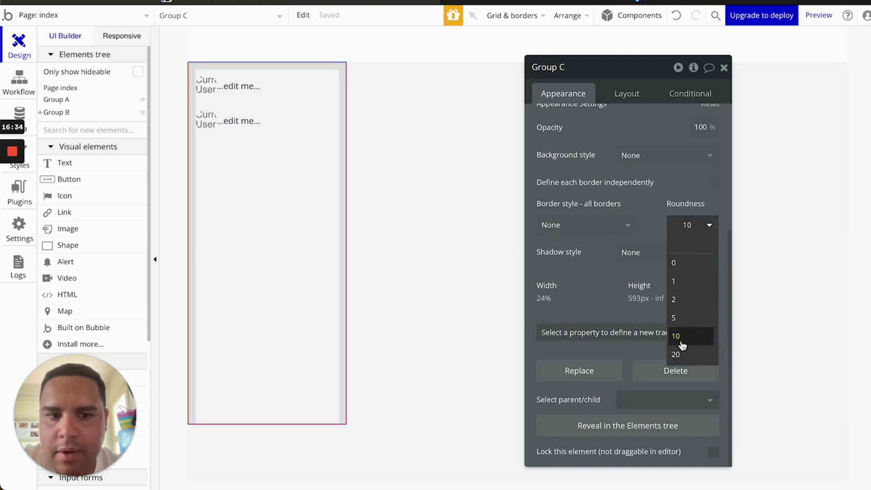
{"action": "left_click", "coordinate": [676, 354]}
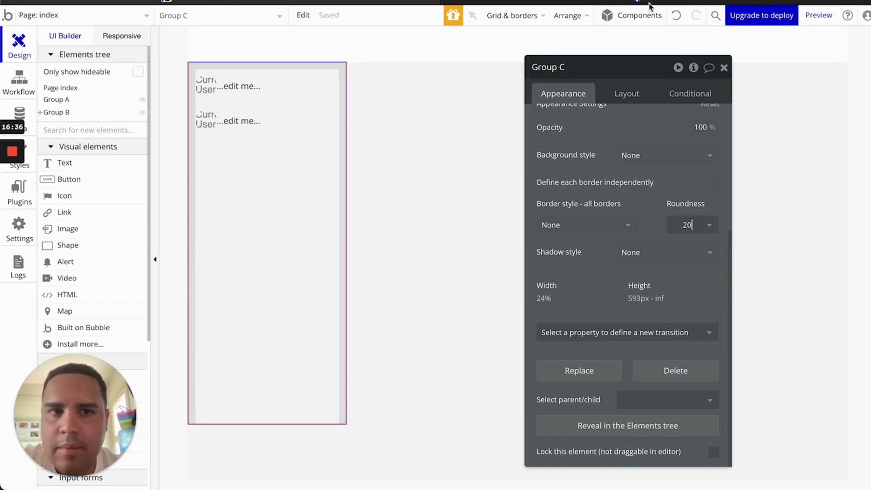
{"action": "mouse_move", "coordinate": [650, 5]}
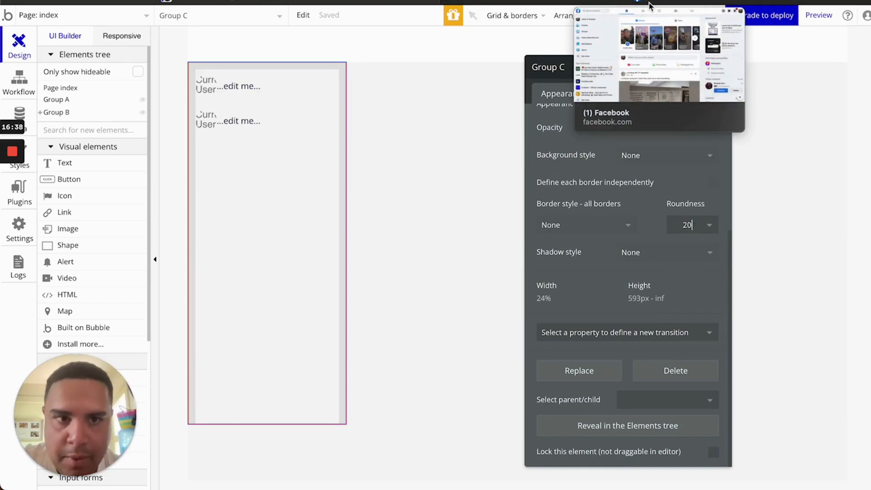
{"action": "double_click", "coordinate": [687, 223]}
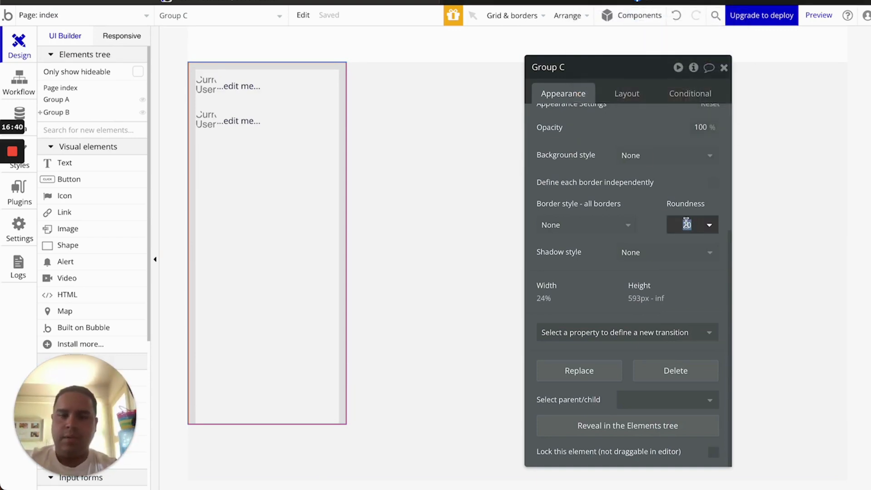
Confirm Group C's roundness at 100 and change its min height to 5
{"action": "type", "text": "100"}
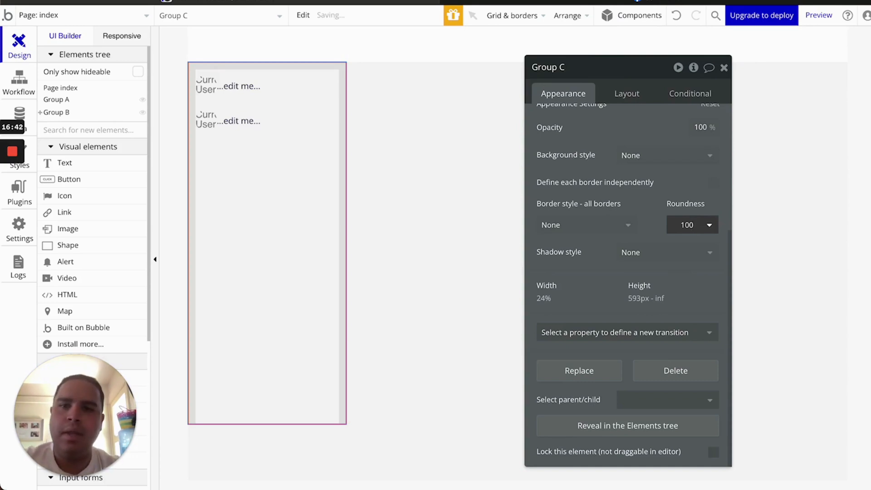
{"action": "left_click", "coordinate": [647, 216]}
{"action": "left_click", "coordinate": [633, 92]}
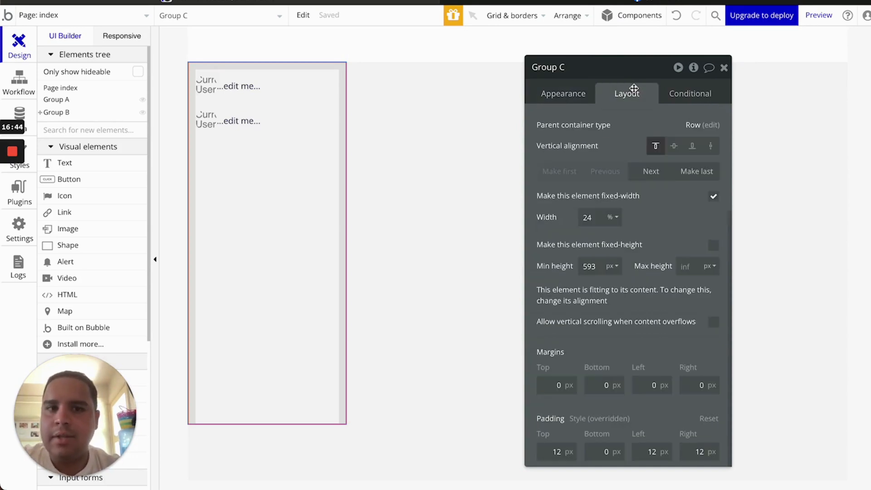
{"action": "left_click", "coordinate": [618, 269]}
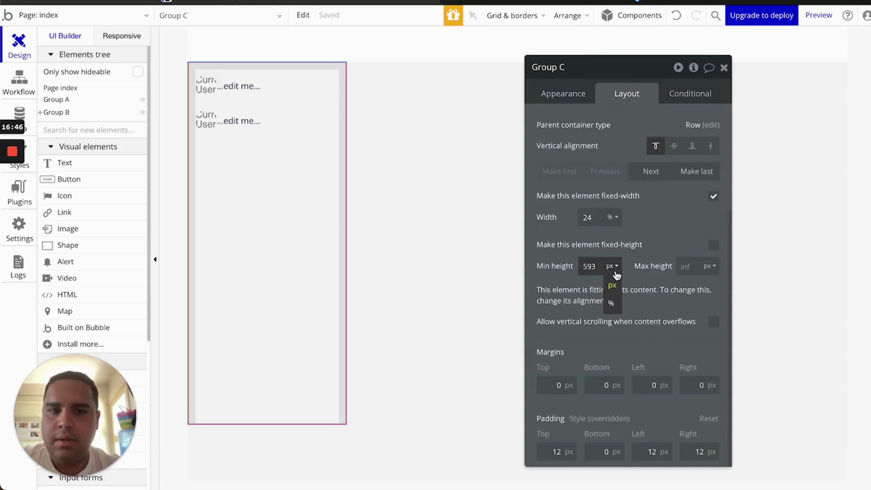
{"action": "double_click", "coordinate": [588, 266]}
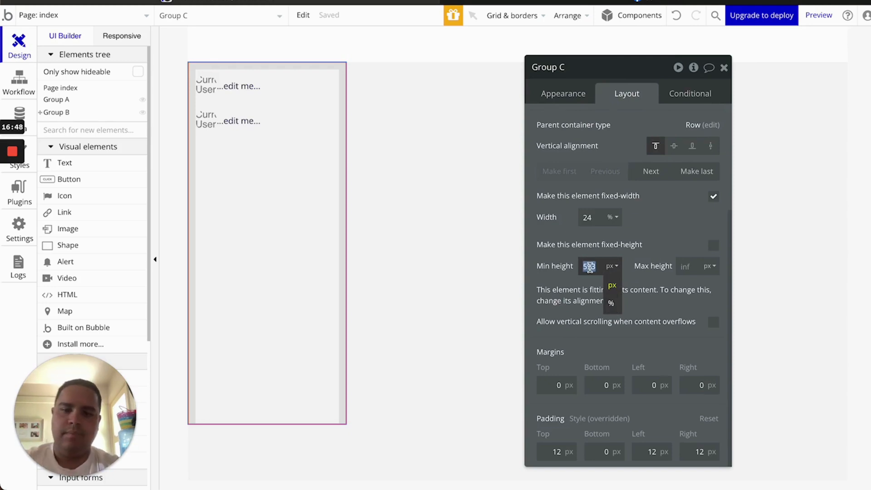
{"action": "type", "text": "50"}
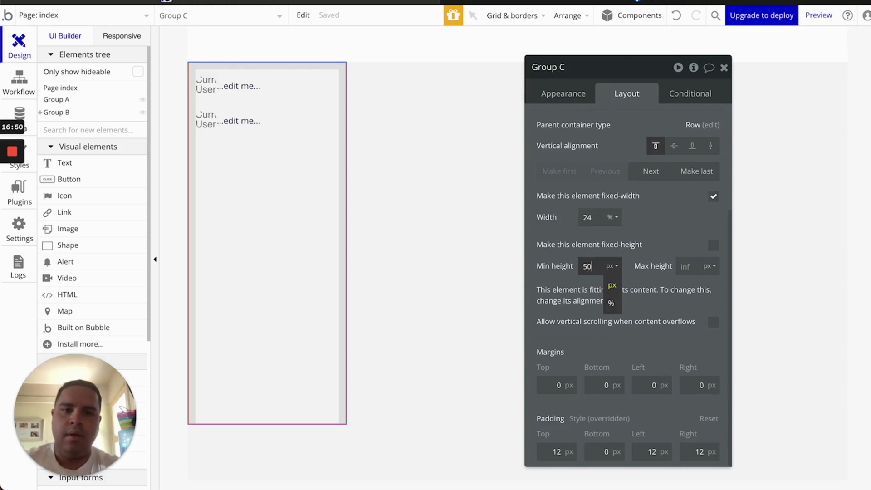
Make Group C 50 px wide with a fixed height
{"action": "double_click", "coordinate": [588, 217]}
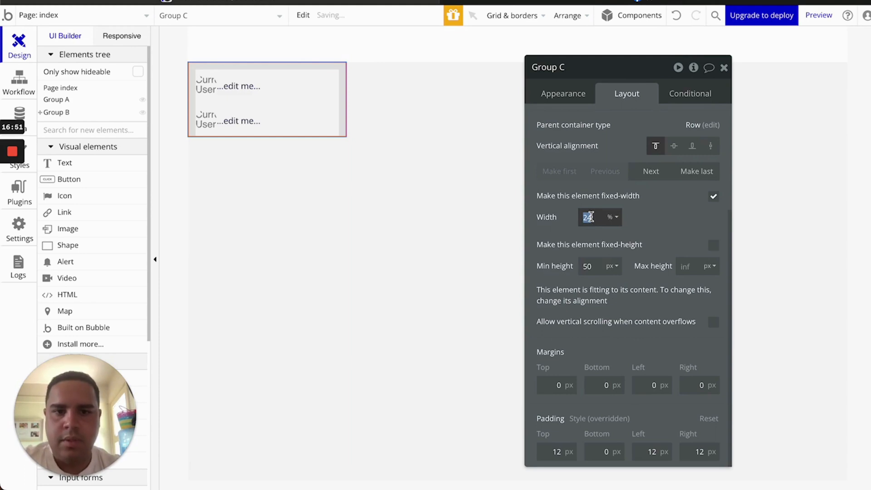
{"action": "type", "text": "50"}
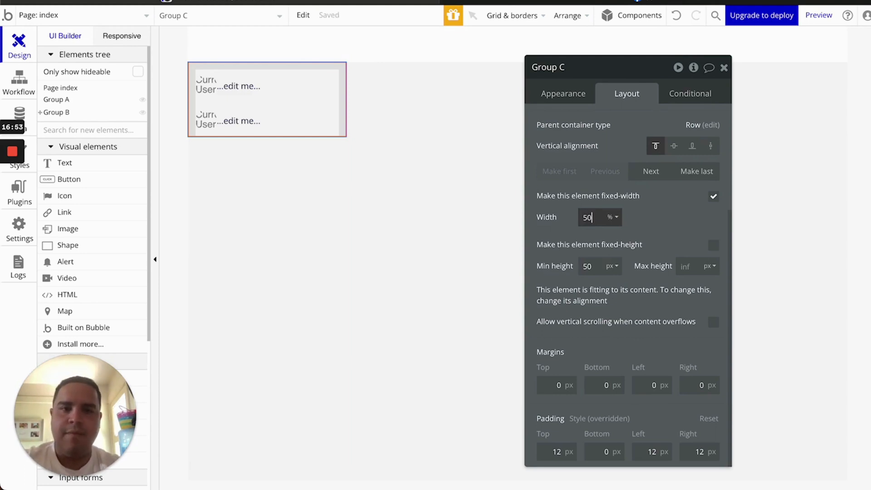
{"action": "left_click", "coordinate": [611, 218]}
{"action": "left_click", "coordinate": [613, 236]}
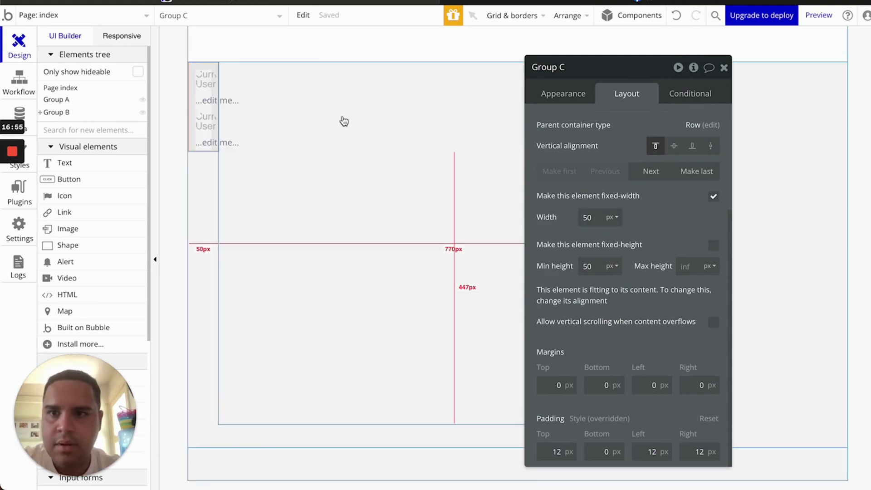
{"action": "left_click", "coordinate": [713, 245]}
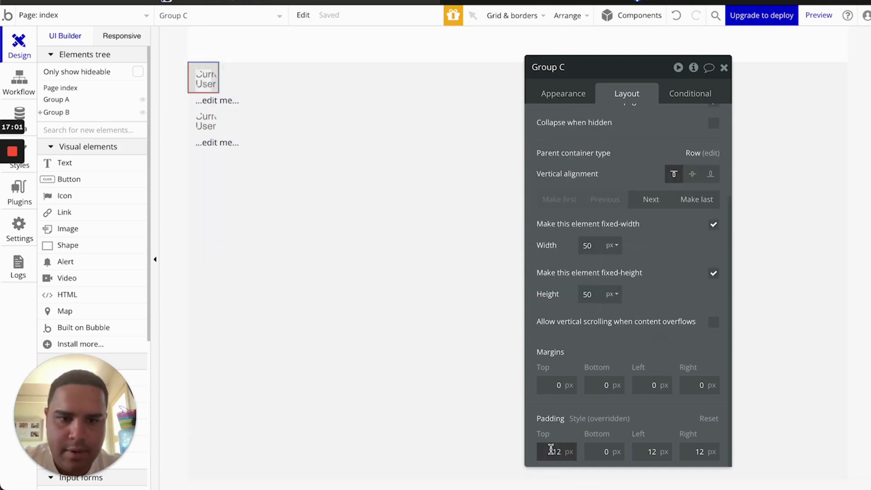
Set three of Group C's padding values to 0
{"action": "type", "text": "0"}
{"action": "key", "text": "Tab"}
{"action": "key", "text": "Tab"}
{"action": "type", "text": "0"}
{"action": "key", "text": "Tab"}
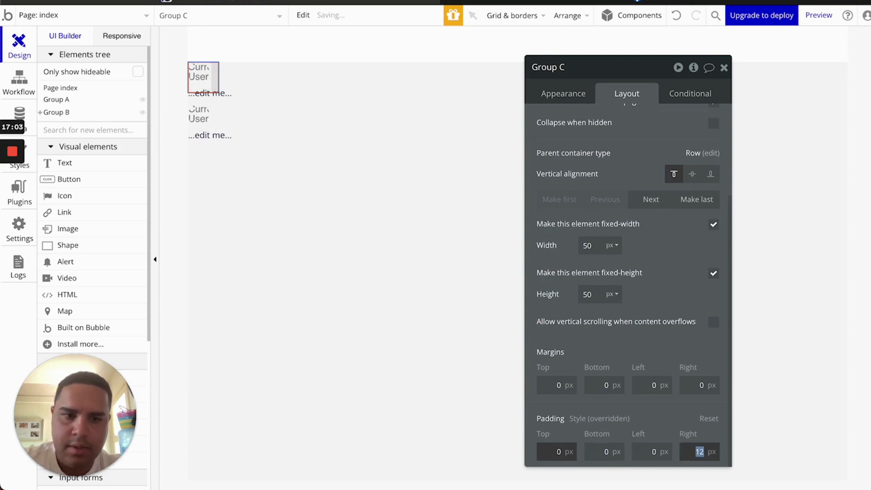
{"action": "type", "text": "0"}
Give Group C a flat colour background, then undo the black fill
{"action": "left_click", "coordinate": [567, 95]}
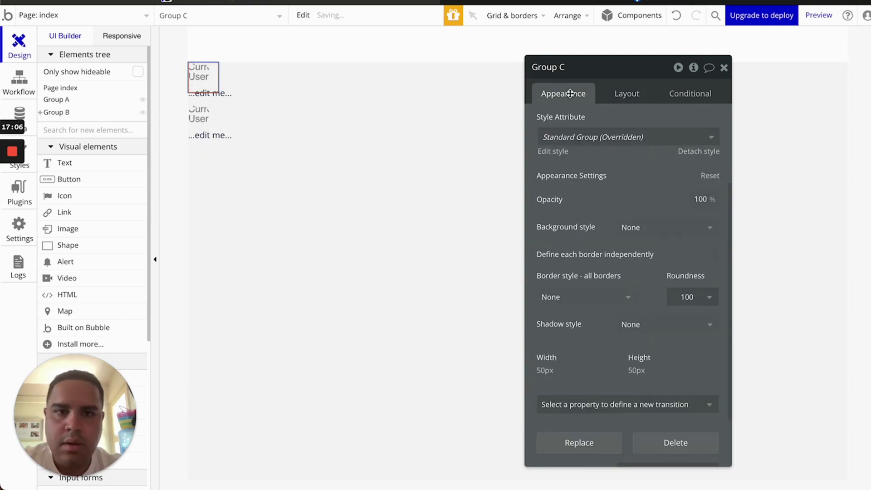
{"action": "left_click", "coordinate": [648, 233]}
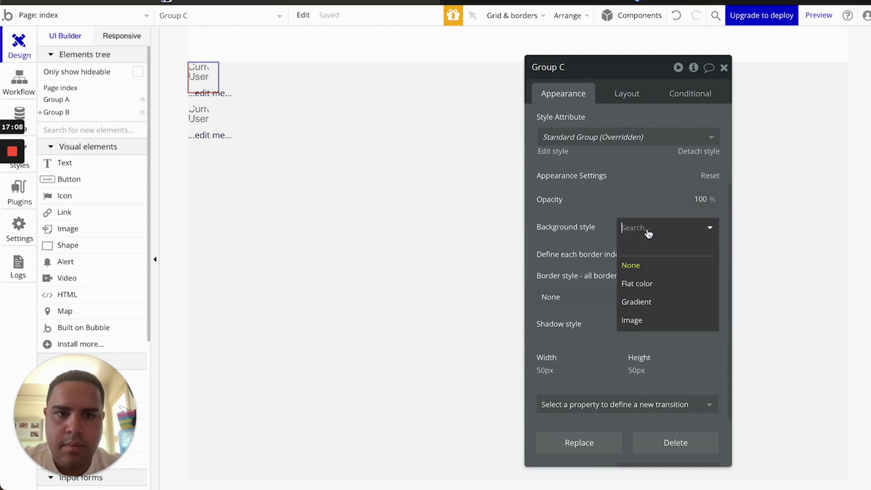
{"action": "left_click", "coordinate": [644, 283]}
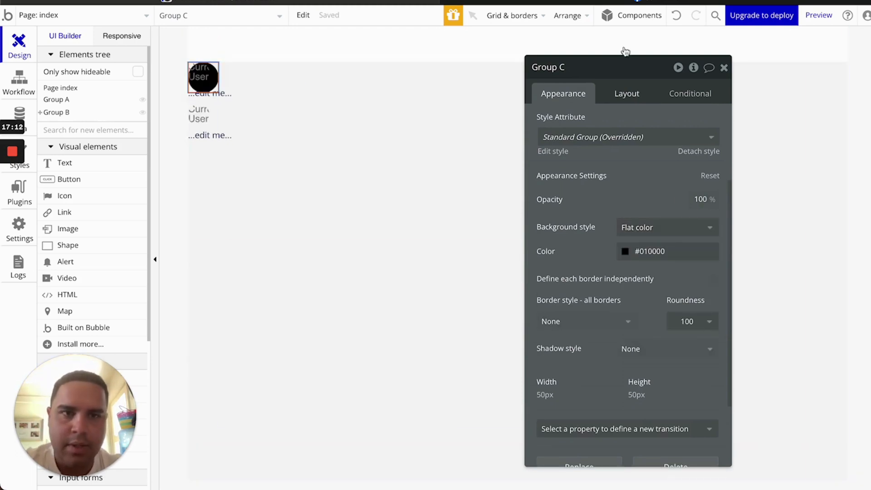
{"action": "left_click", "coordinate": [677, 17]}
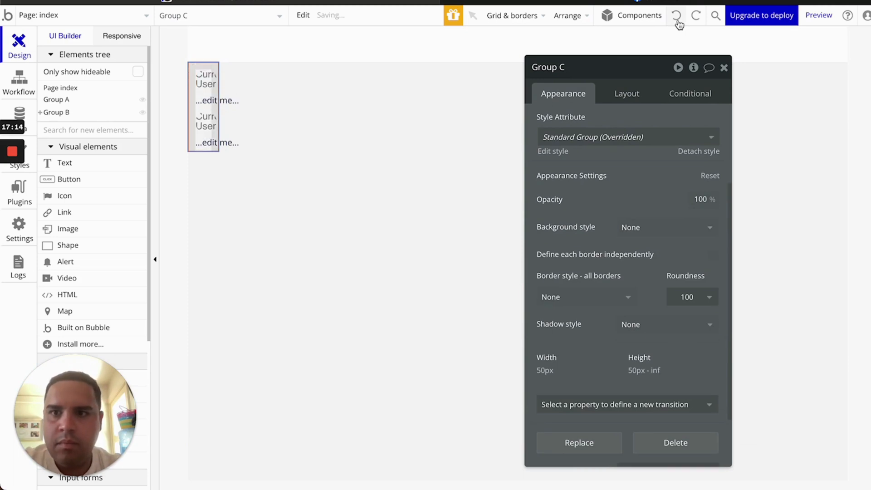
Undo three more changes to restore Group C to 24% width and 593 px min height
{"action": "left_click", "coordinate": [677, 21]}
{"action": "left_click", "coordinate": [677, 20]}
{"action": "left_click", "coordinate": [677, 20]}
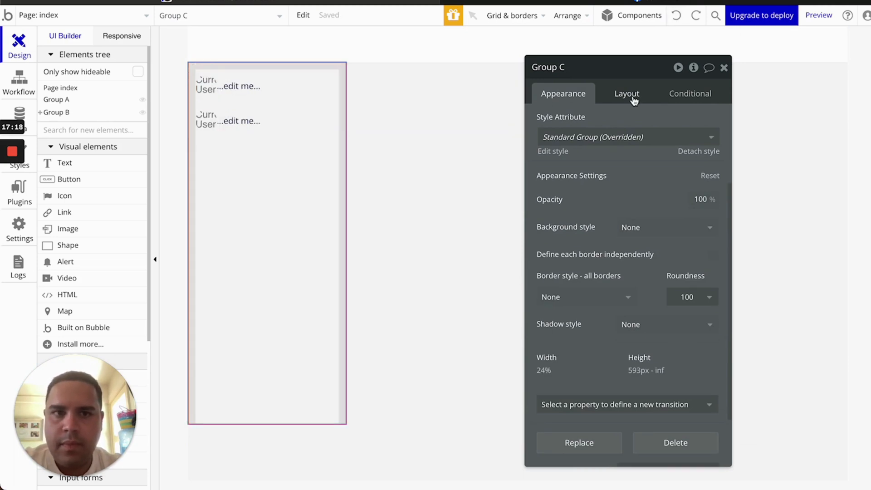
{"action": "left_click", "coordinate": [632, 94]}
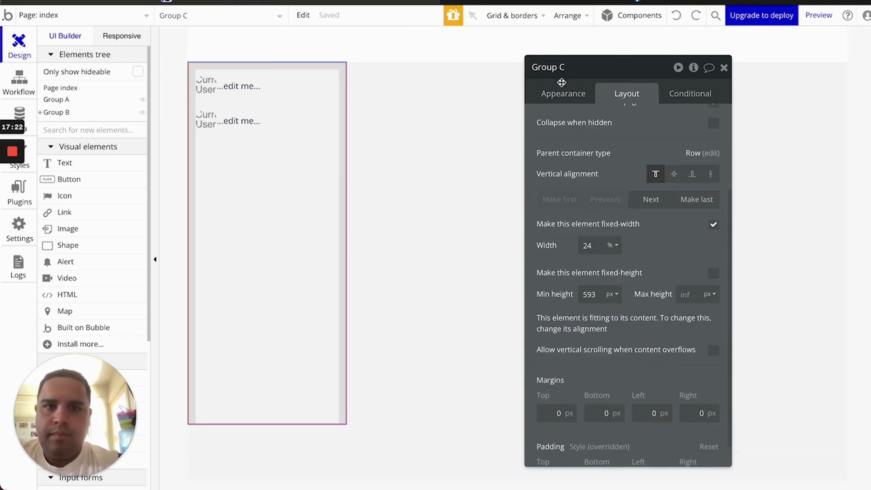
Set Group C's corner roundness to 0
{"action": "left_click", "coordinate": [560, 87]}
{"action": "left_click", "coordinate": [687, 297]}
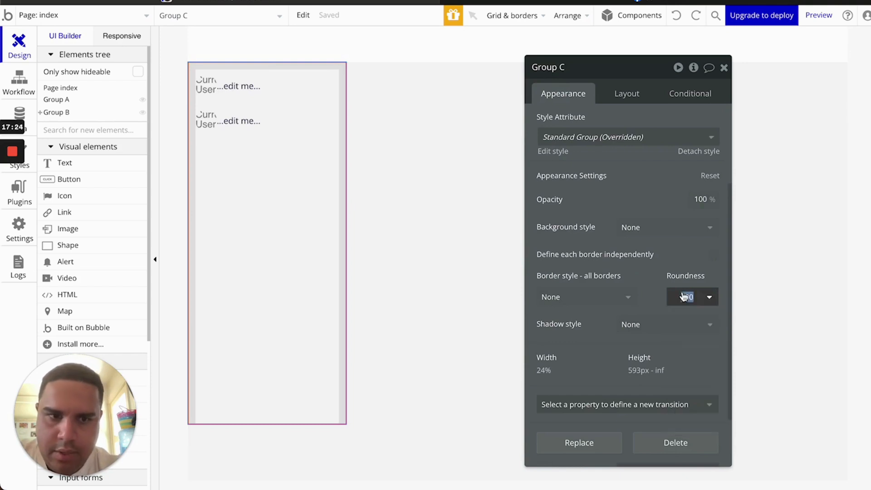
{"action": "key", "text": "BackSpace"}
{"action": "type", "text": "0"}
{"action": "left_click", "coordinate": [714, 298]}
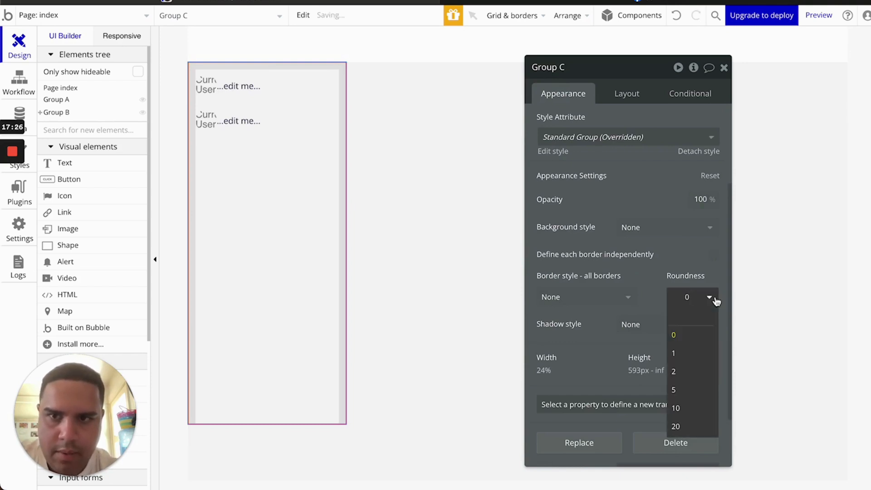
{"action": "left_click", "coordinate": [654, 281]}
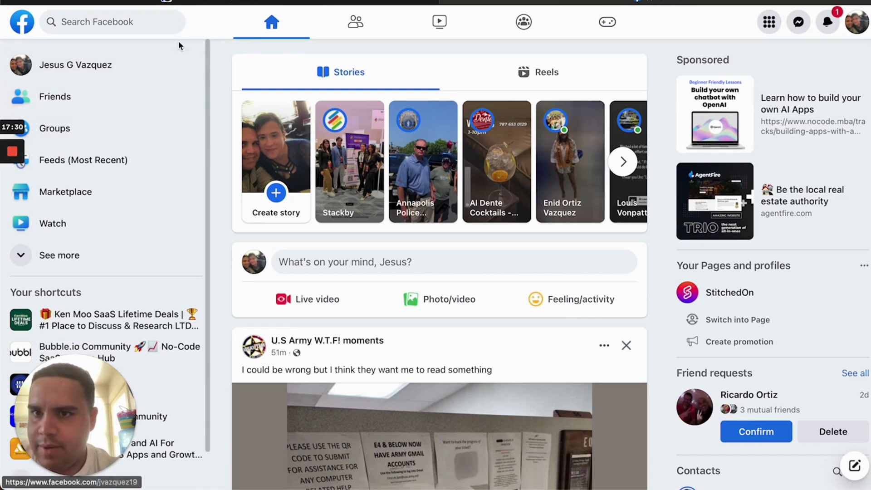
{"action": "key", "text": "ctrl+Tab"}
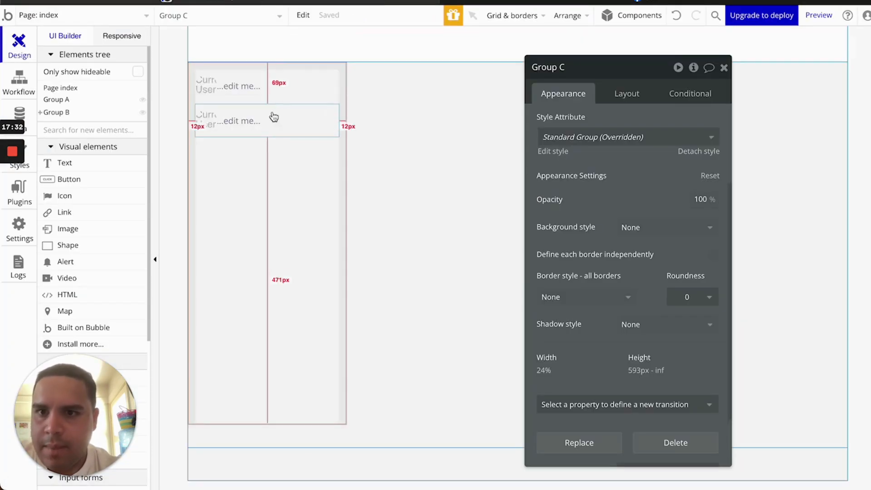
Round the corners of user rows Group F and Group G to 10
{"action": "left_click", "coordinate": [274, 97]}
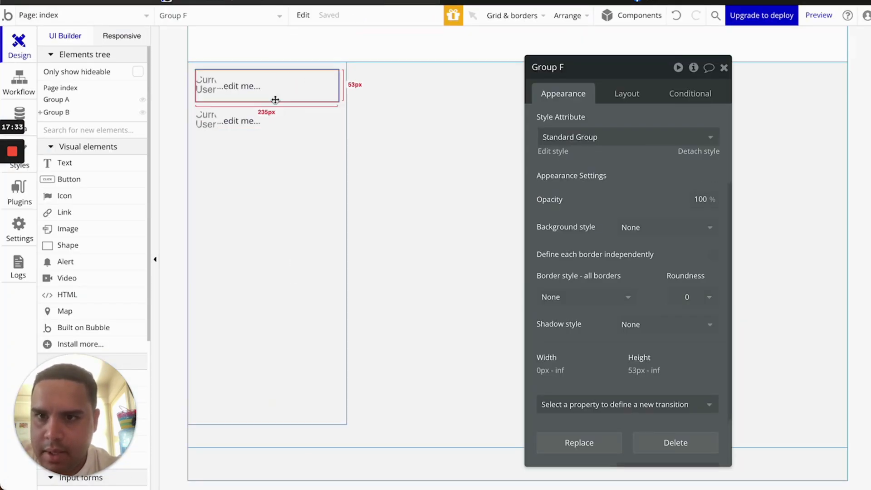
{"action": "left_click", "coordinate": [717, 300]}
{"action": "left_click", "coordinate": [681, 390]}
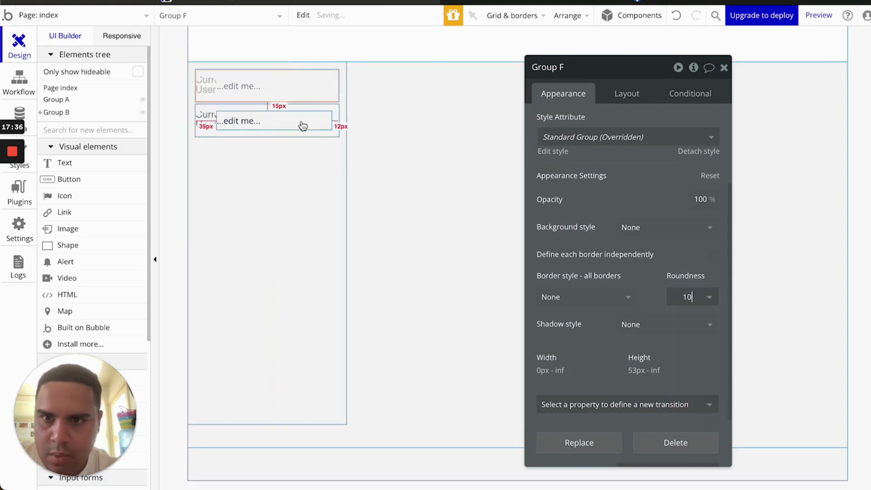
{"action": "left_click", "coordinate": [292, 137]}
{"action": "left_click", "coordinate": [703, 302]}
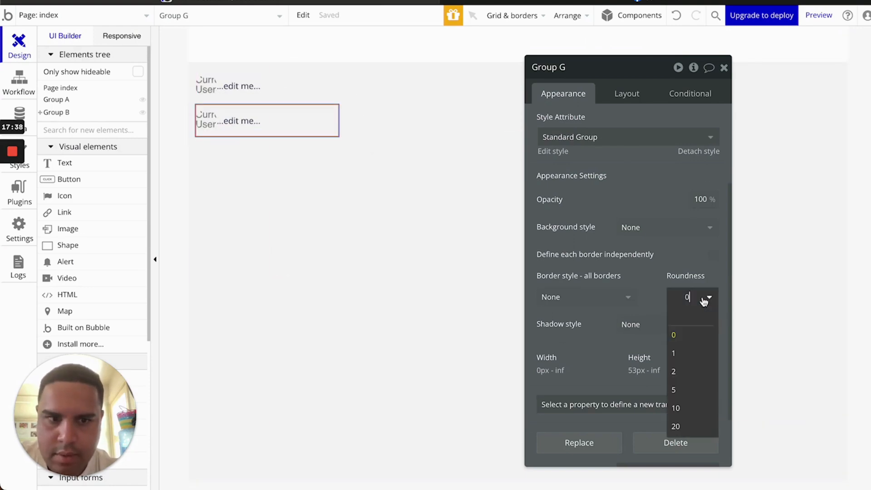
{"action": "left_click", "coordinate": [675, 408]}
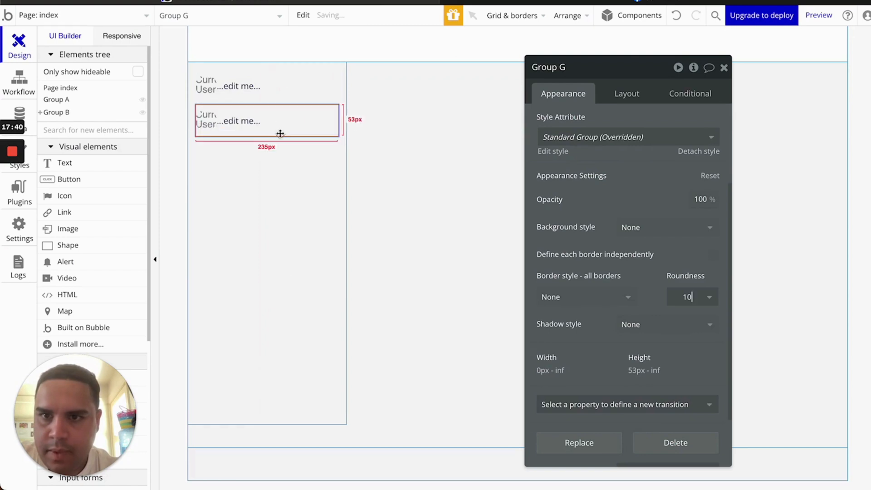
Delete Group G and reselect Group F's layout settings
{"action": "key", "text": "Delete"}
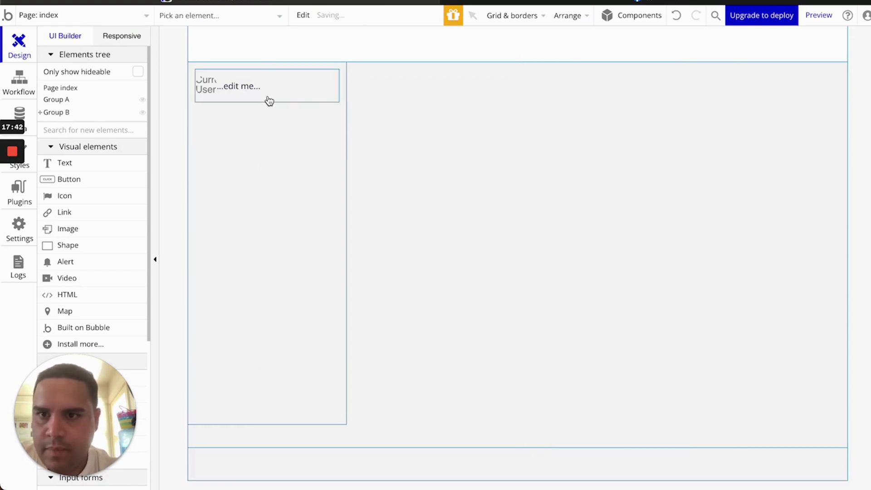
{"action": "left_click", "coordinate": [268, 98]}
{"action": "left_click", "coordinate": [626, 94]}
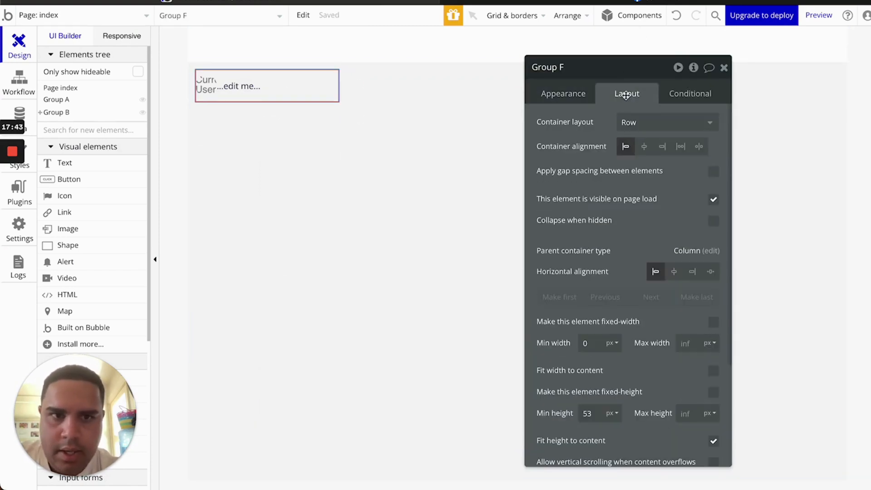
{"action": "scroll", "coordinate": [597, 409], "scroll_direction": "down", "scroll_amount": 3}
{"action": "scroll", "coordinate": [575, 427], "scroll_direction": "up", "scroll_amount": 1}
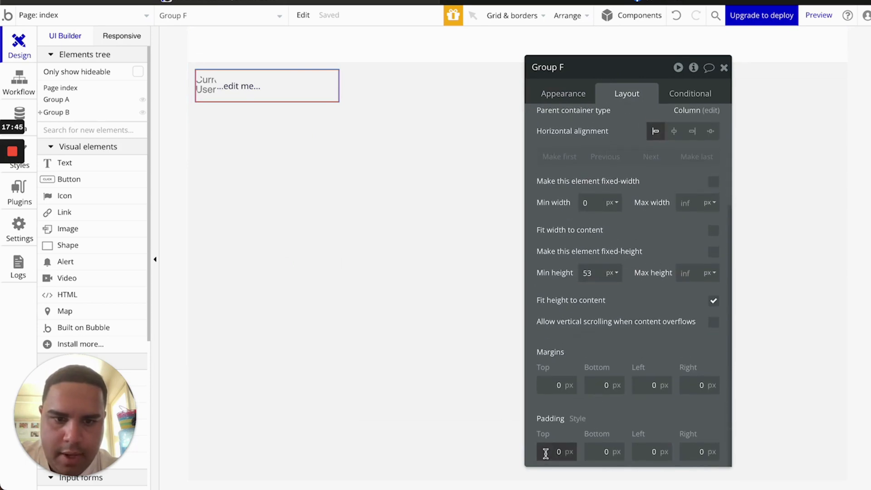
Set Group F's padding to 8 px on top, bottom, left and right
{"action": "type", "text": "5"}
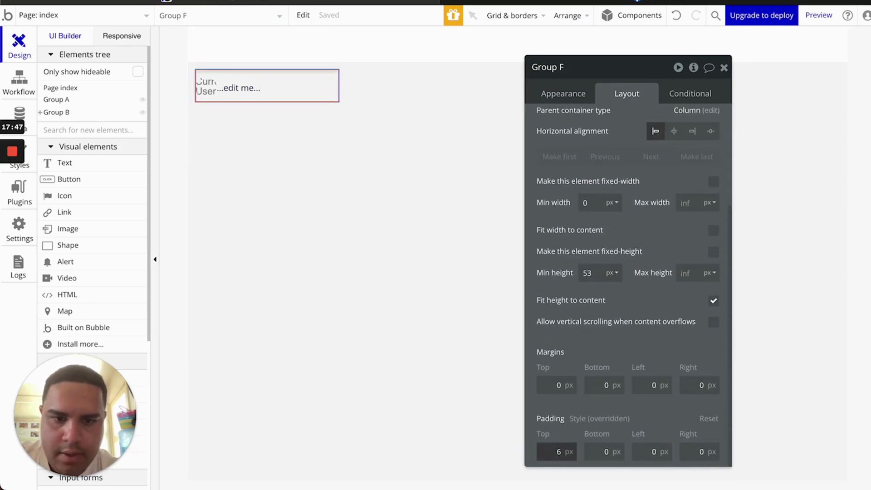
{"action": "key", "text": "Up"}
{"action": "key", "text": "Up"}
{"action": "key", "text": "Tab"}
{"action": "type", "text": "8"}
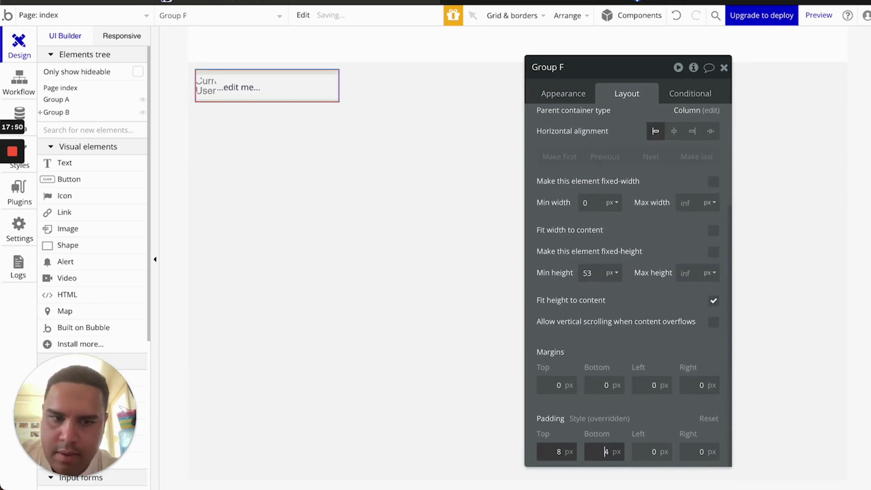
{"action": "key", "text": "Tab"}
{"action": "type", "text": "8"}
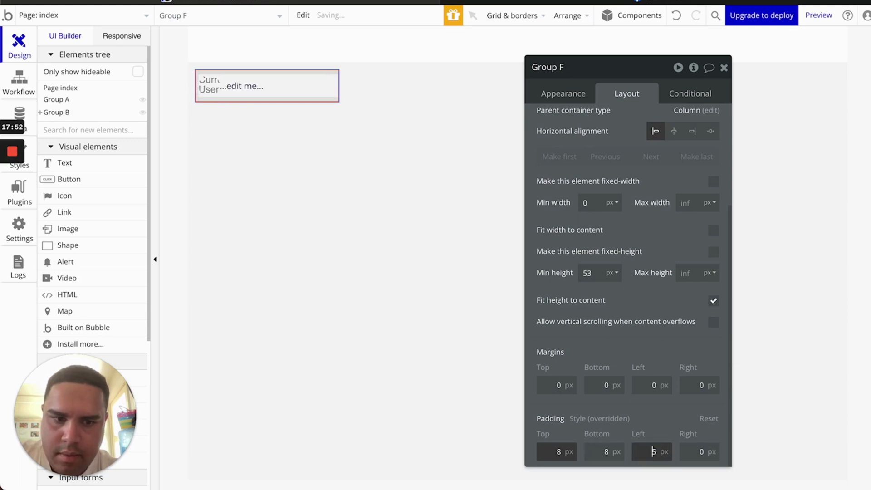
{"action": "key", "text": "Tab"}
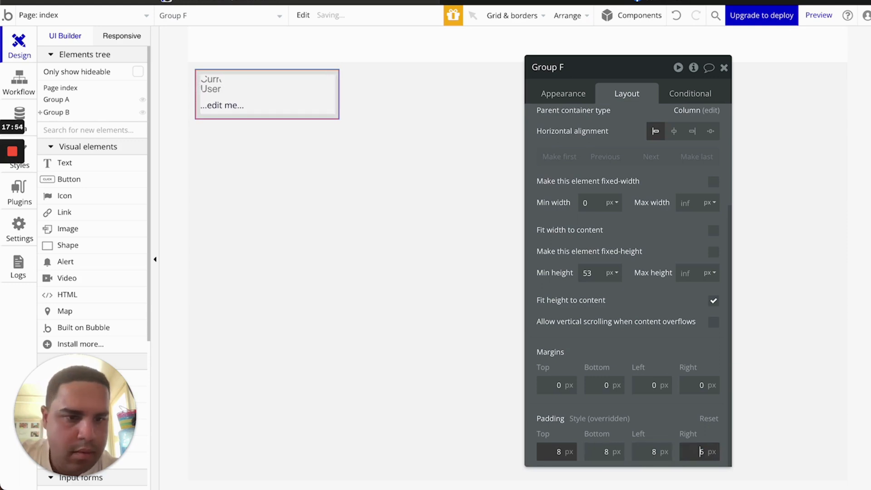
{"action": "type", "text": "8"}
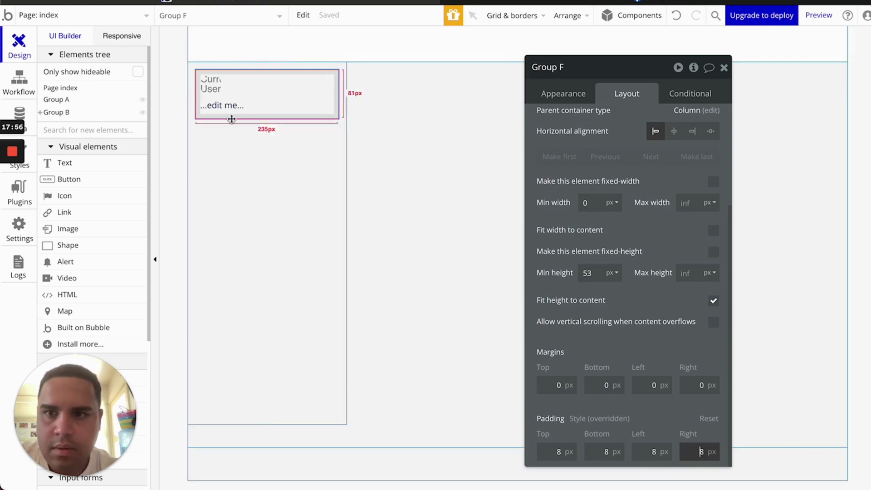
{"action": "left_click", "coordinate": [239, 106]}
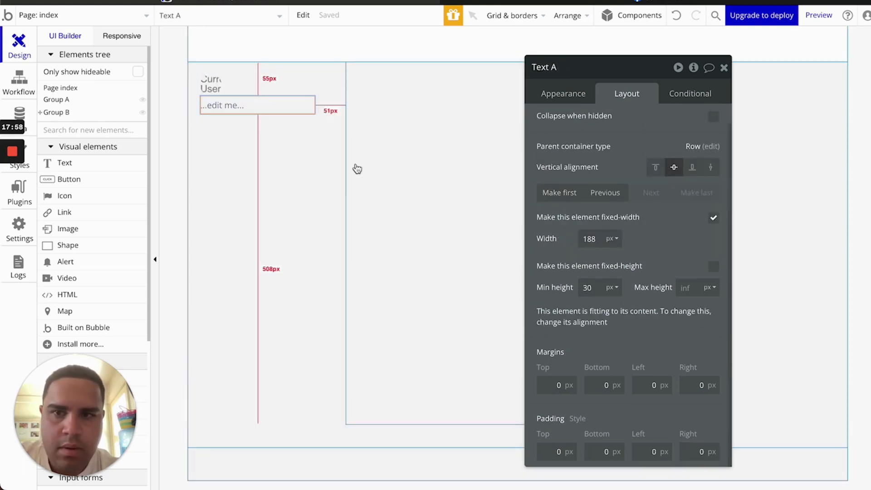
Make Text A flexible-width with min width 0 and a 4 px left margin, then select its placeholder text
{"action": "left_click", "coordinate": [713, 218]}
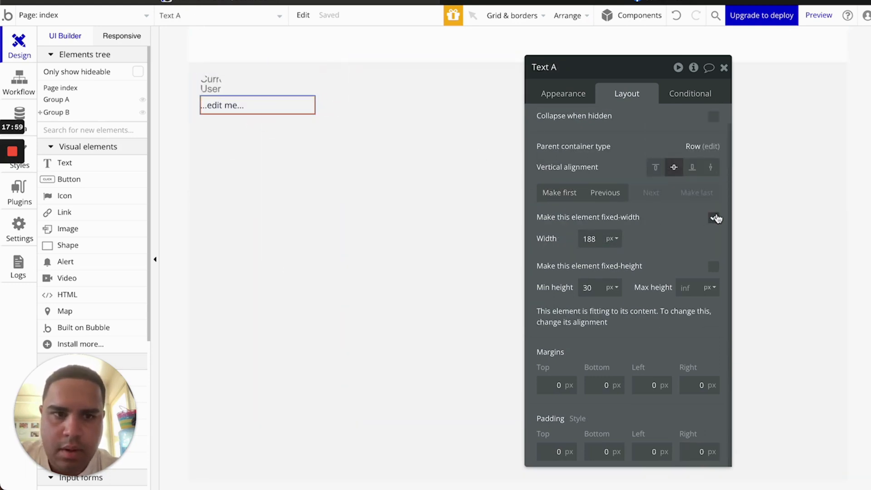
{"action": "left_click", "coordinate": [587, 238]}
{"action": "type", "text": "0"}
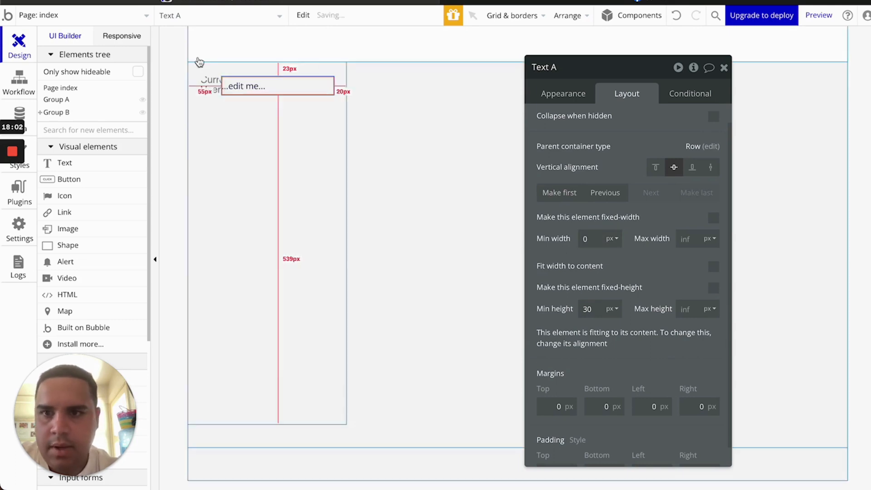
{"action": "left_click", "coordinate": [659, 406]}
{"action": "type", "text": "4"}
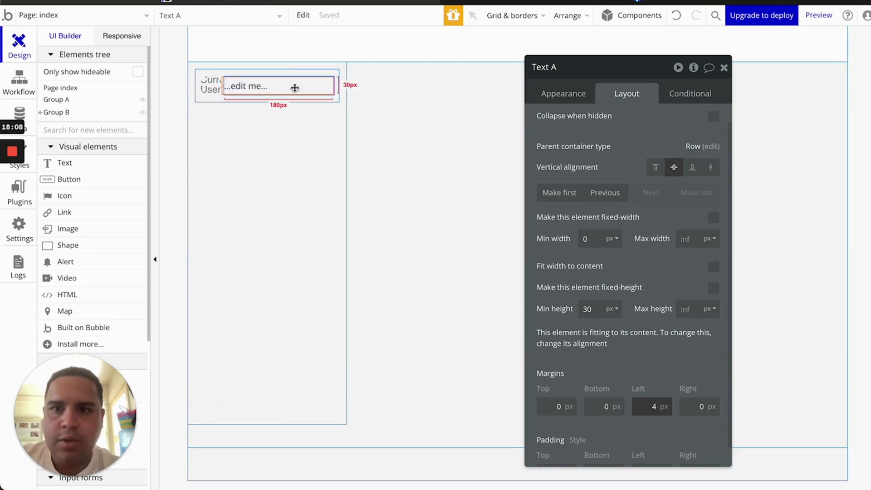
{"action": "left_click", "coordinate": [569, 96]}
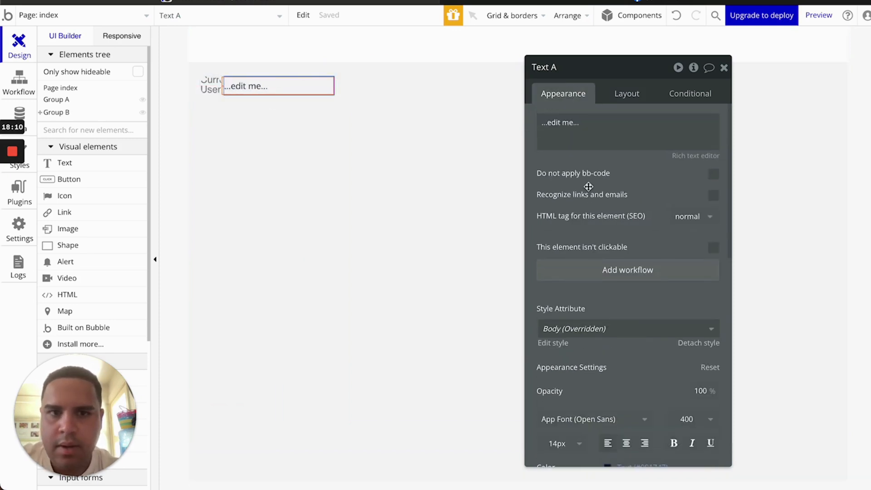
{"action": "left_click", "coordinate": [580, 137]}
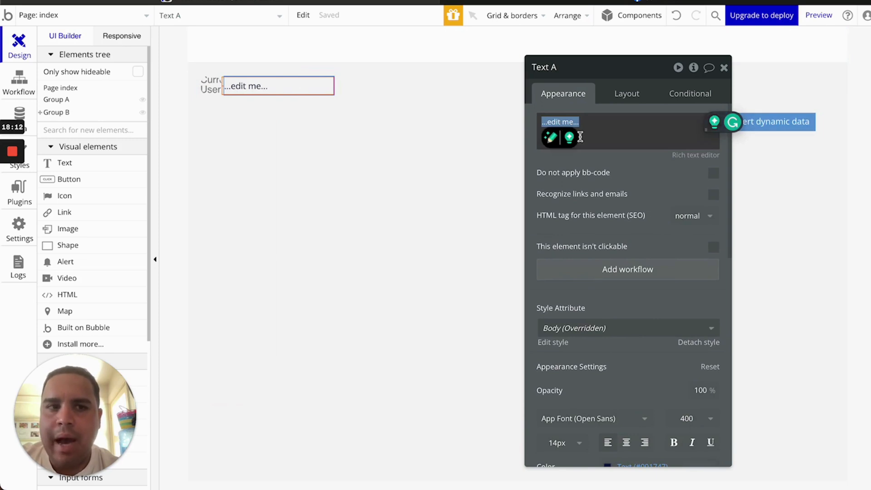
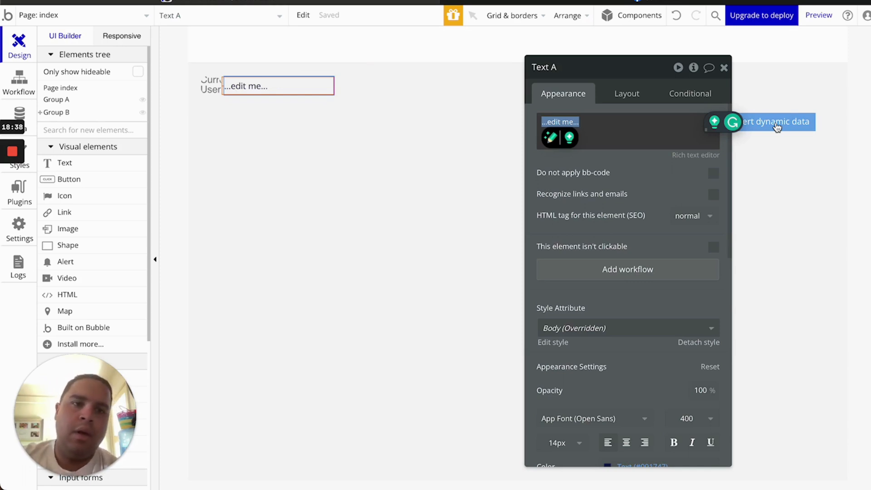
Insert Current User's First Name and Current User's Last Name as dynamic data in the text
{"action": "left_click", "coordinate": [777, 127]}
{"action": "left_click", "coordinate": [597, 177]}
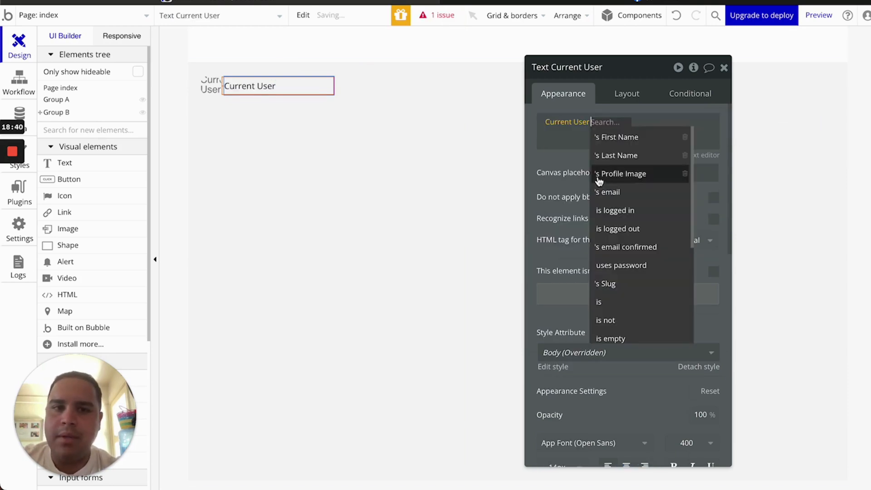
{"action": "left_click", "coordinate": [629, 138]}
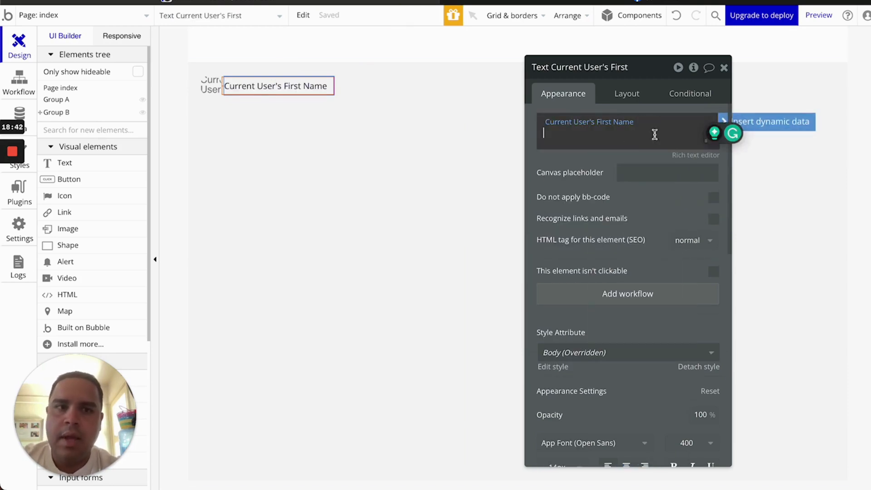
{"action": "left_click", "coordinate": [771, 122]}
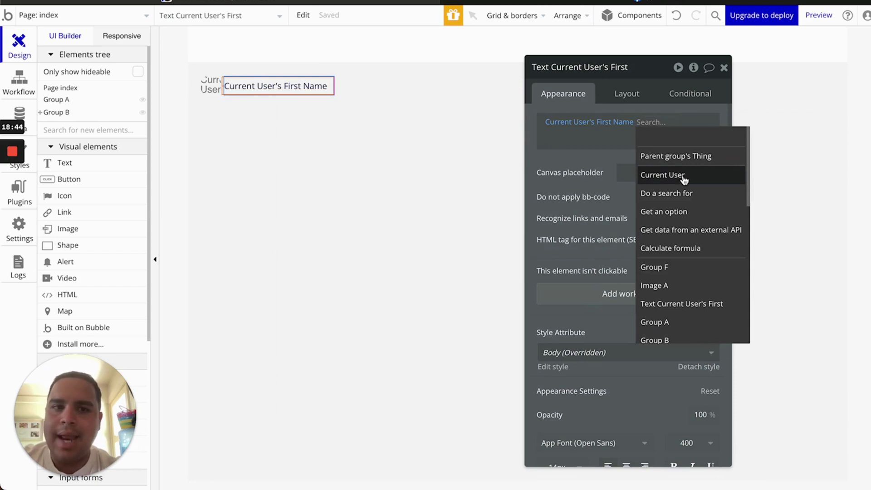
{"action": "left_click", "coordinate": [683, 176]}
{"action": "left_click", "coordinate": [599, 148]}
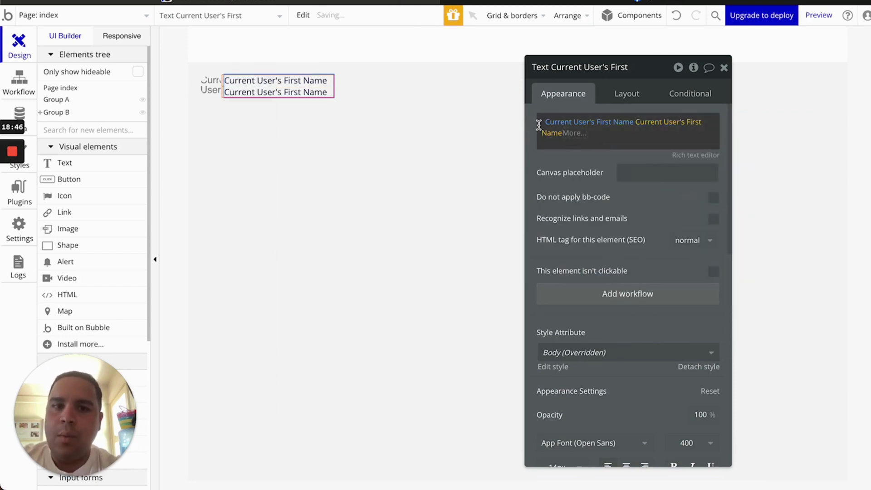
{"action": "left_click", "coordinate": [550, 134]}
{"action": "left_click", "coordinate": [565, 184]}
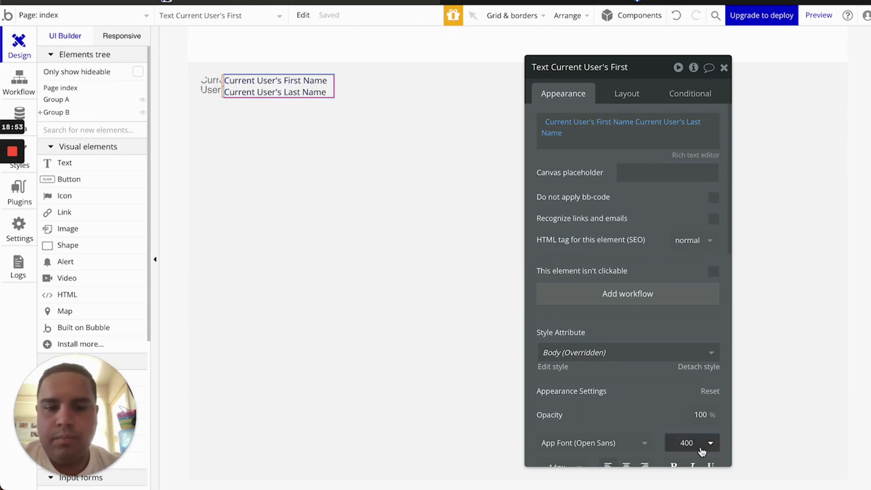
Make the name text bold
{"action": "left_click", "coordinate": [673, 465]}
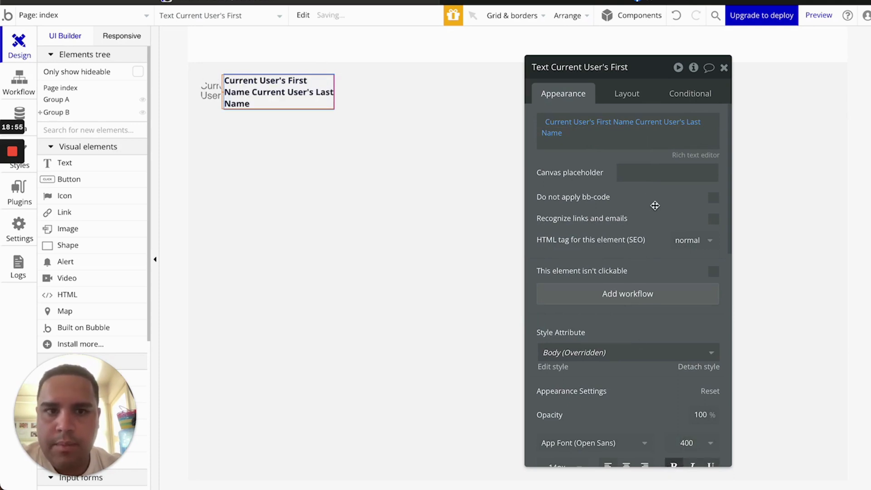
{"action": "scroll", "coordinate": [654, 205], "scroll_direction": "down", "scroll_amount": 5}
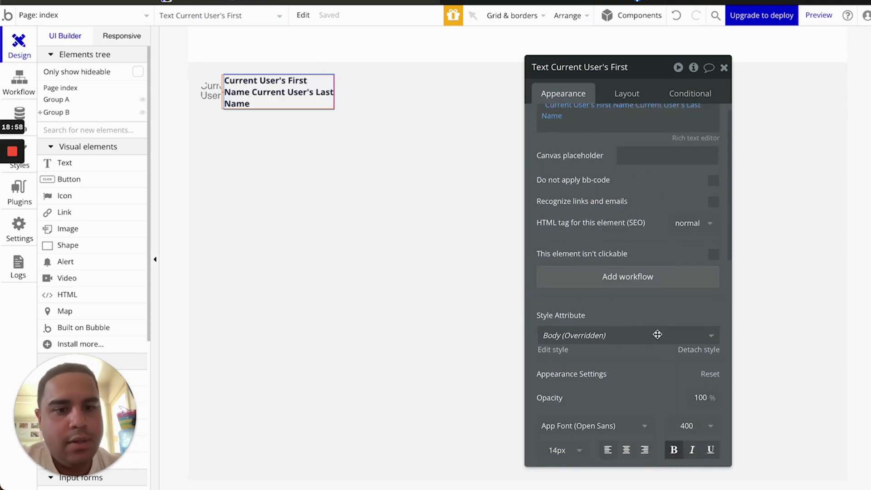
{"action": "scroll", "coordinate": [657, 334], "scroll_direction": "down", "scroll_amount": 1}
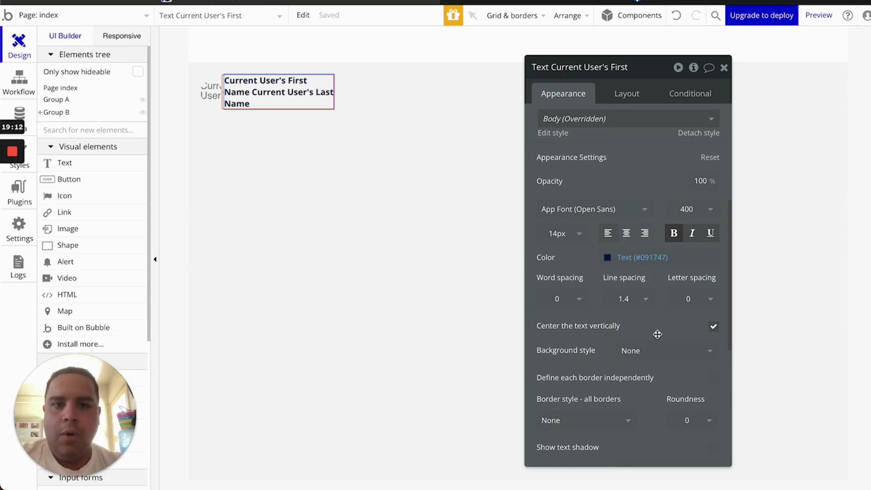
{"action": "scroll", "coordinate": [617, 145], "scroll_direction": "up", "scroll_amount": 5}
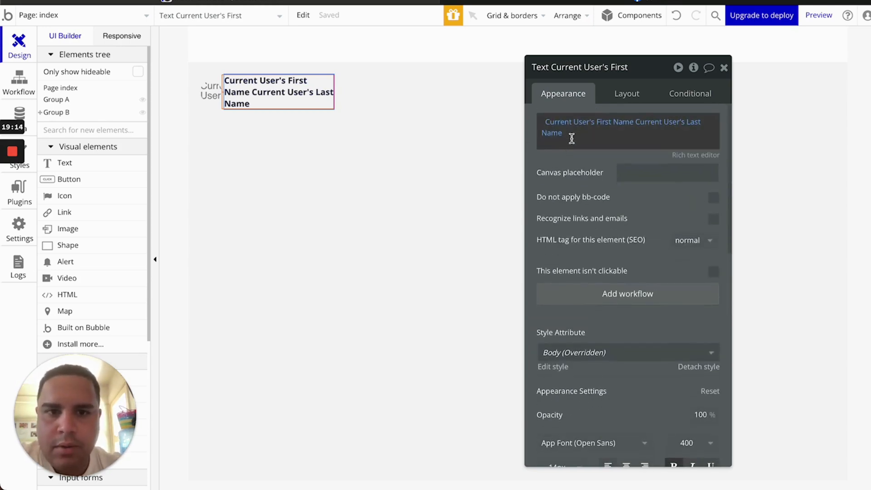
Replace the name expressions with the typed greeting 'Hello,'
{"action": "left_click", "coordinate": [542, 119]}
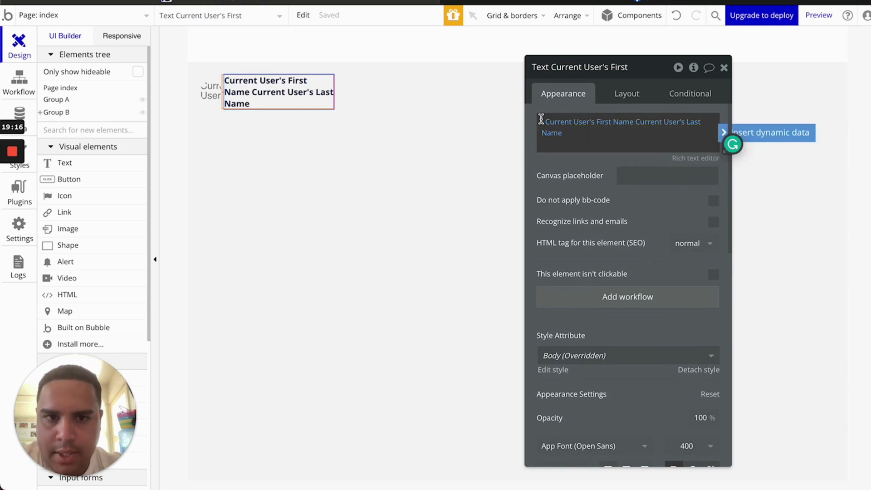
{"action": "type", "text": "H"}
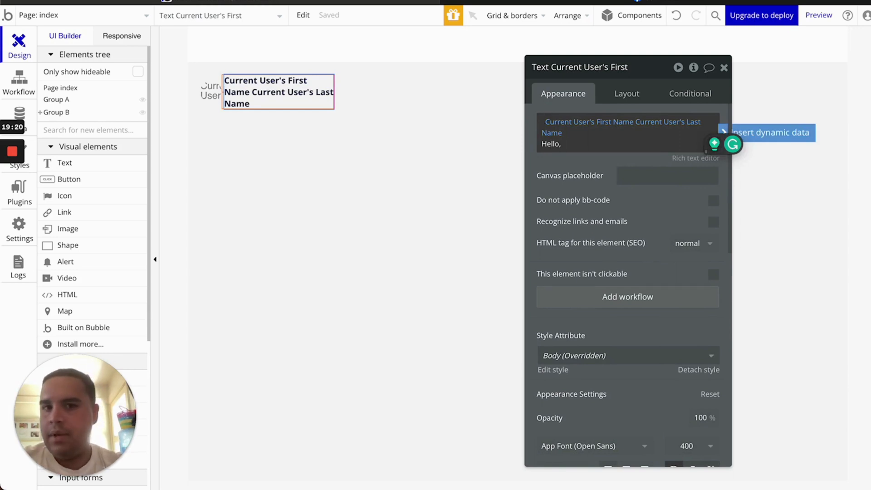
{"action": "type", "text": "ello,"}
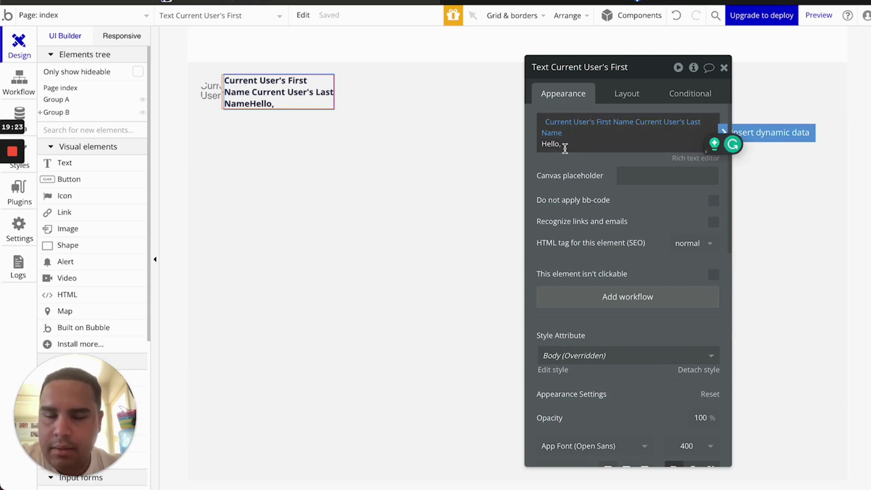
{"action": "triple_click", "coordinate": [558, 147]}
{"action": "key", "text": "BackSpace"}
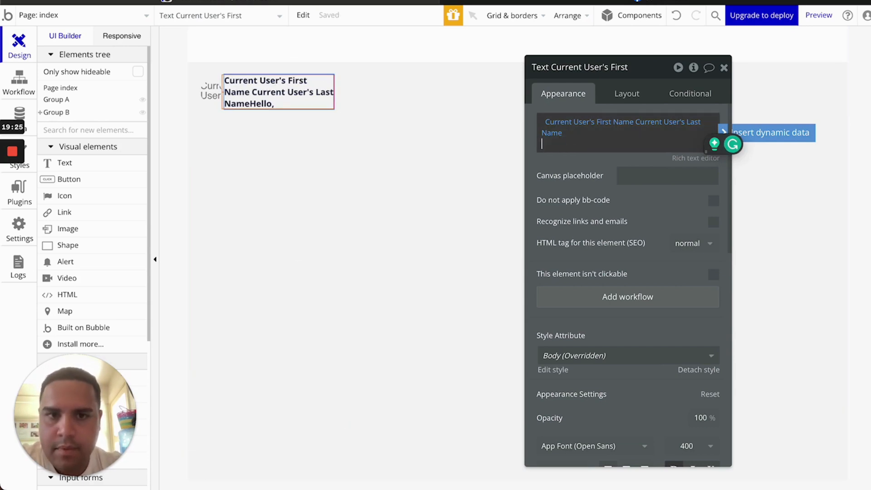
{"action": "left_click", "coordinate": [542, 118]}
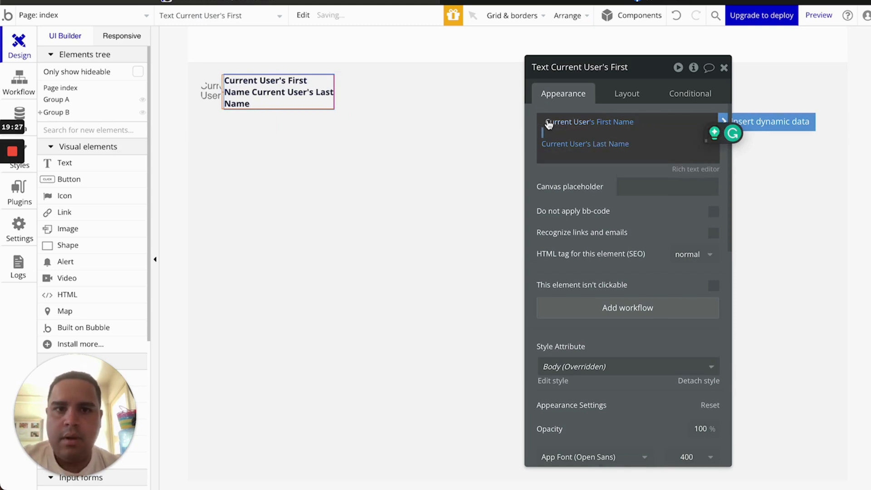
{"action": "key", "text": "BackSpace"}
{"action": "key", "text": "BackSpace"}
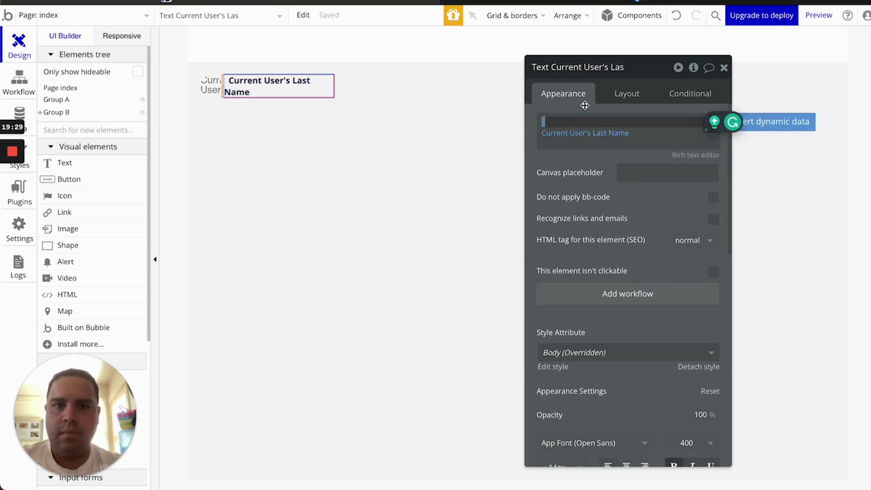
{"action": "type", "text": "Hello,"}
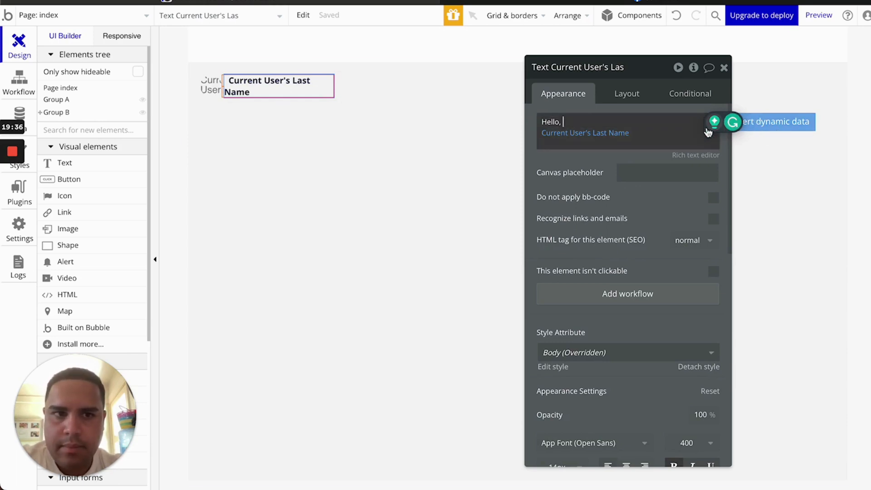
{"action": "left_click", "coordinate": [764, 131]}
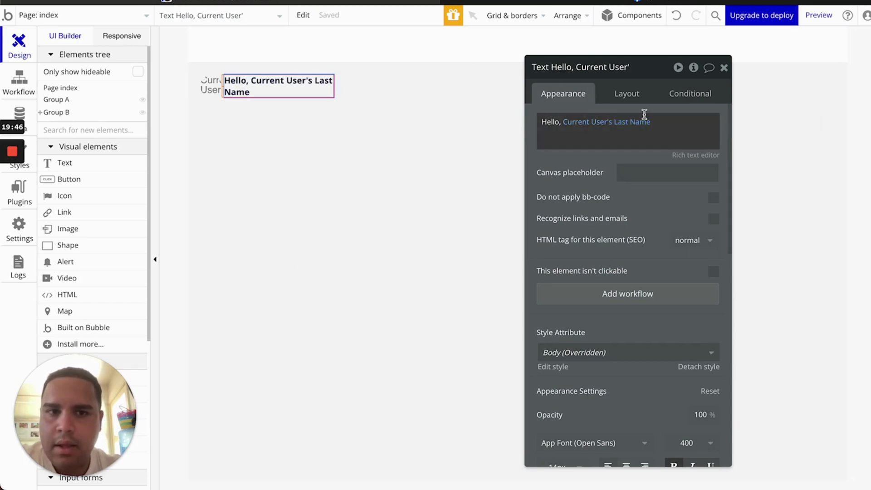
{"action": "left_click", "coordinate": [636, 126]}
{"action": "key", "text": "BackSpace"}
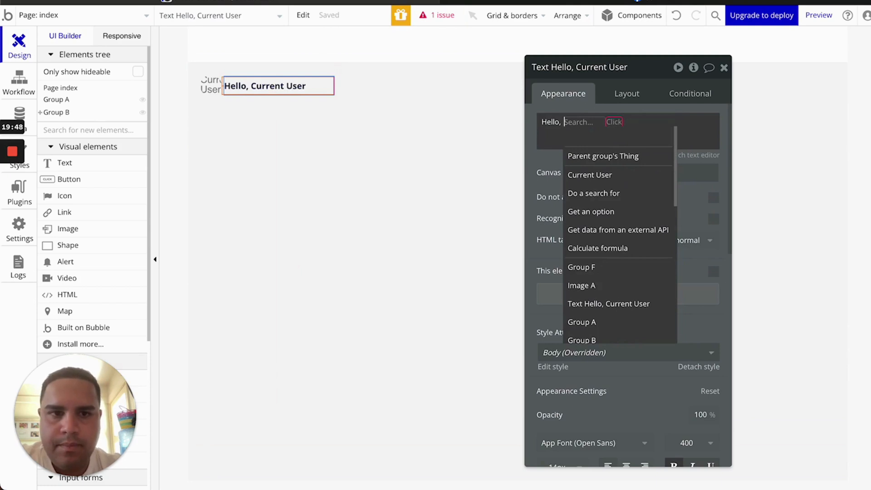
{"action": "key", "text": "BackSpace"}
Insert Current User's First Name as dynamic data after 'Hello,'
{"action": "left_click", "coordinate": [629, 121]}
{"action": "left_click", "coordinate": [766, 127]}
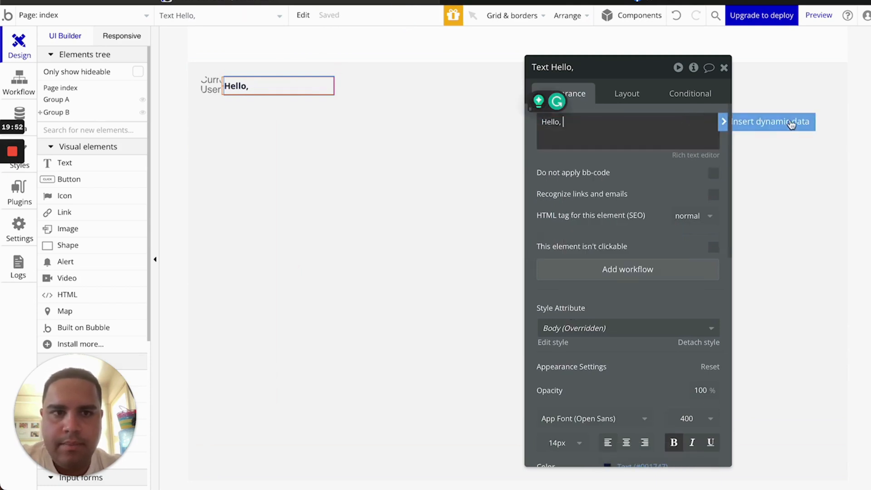
{"action": "left_click", "coordinate": [786, 123]}
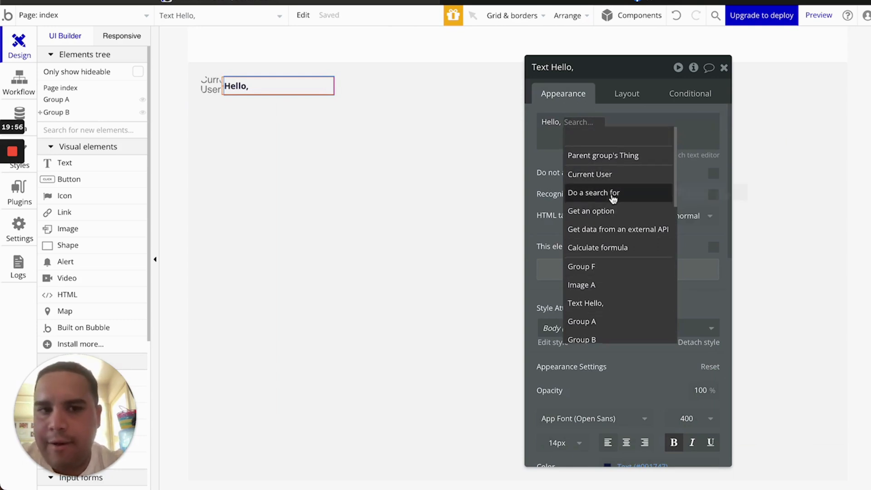
{"action": "scroll", "coordinate": [613, 198], "scroll_direction": "down", "scroll_amount": 5}
{"action": "scroll", "coordinate": [614, 198], "scroll_direction": "up", "scroll_amount": 5}
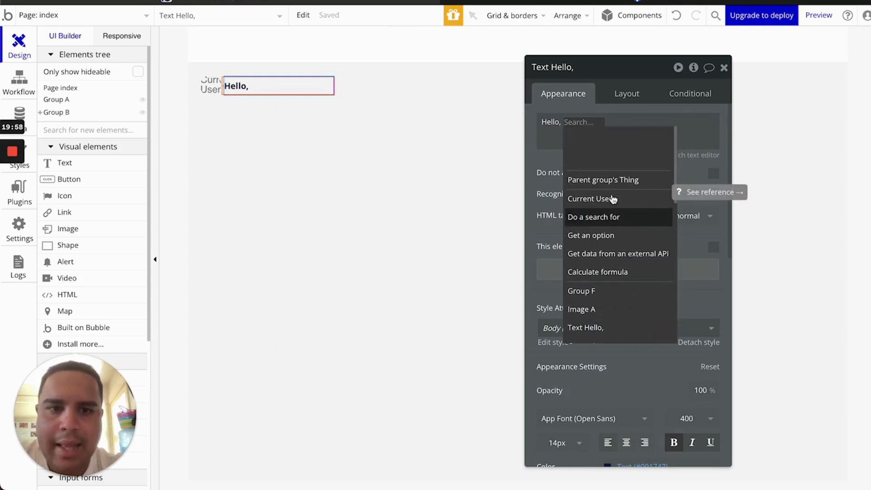
{"action": "mouse_move", "coordinate": [602, 177]}
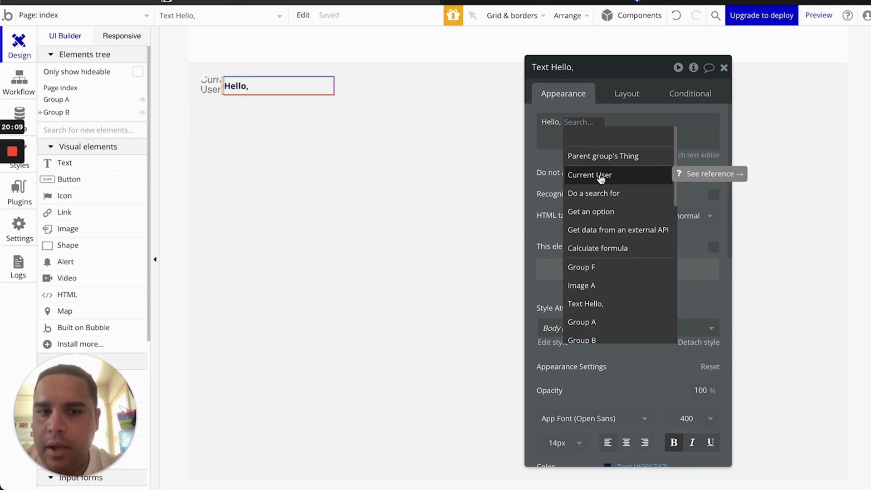
{"action": "left_click", "coordinate": [601, 176]}
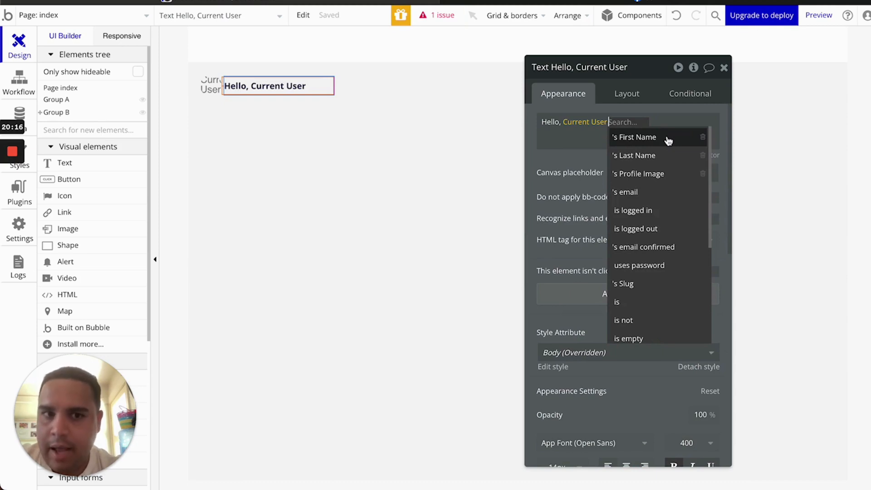
{"action": "left_click", "coordinate": [656, 138]}
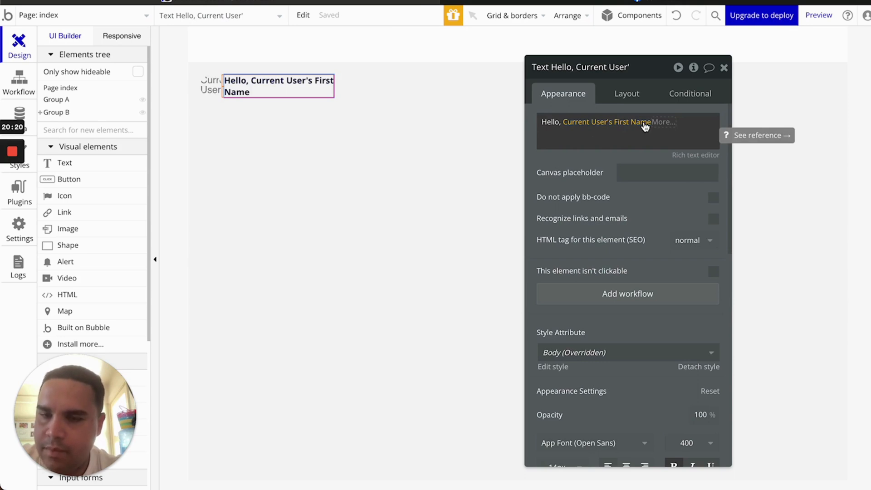
Start a new All Users entry with the user's first name, last name and profile picture
{"action": "left_click", "coordinate": [19, 113]}
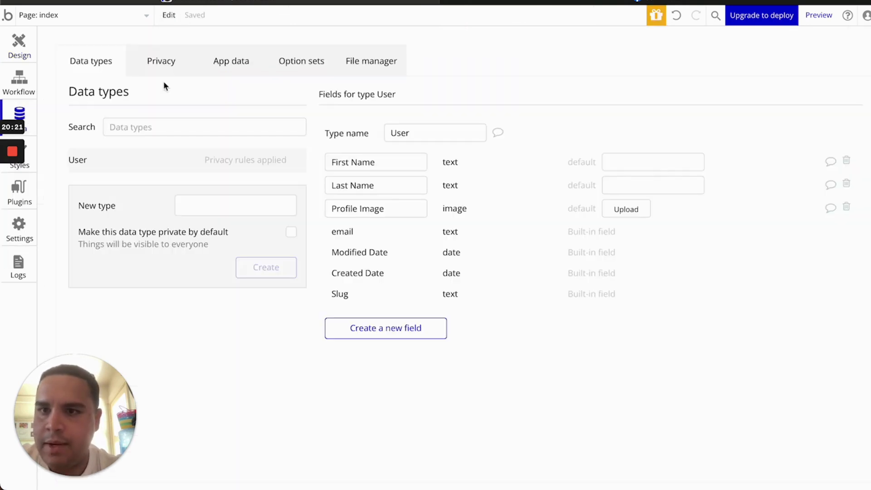
{"action": "left_click", "coordinate": [232, 63]}
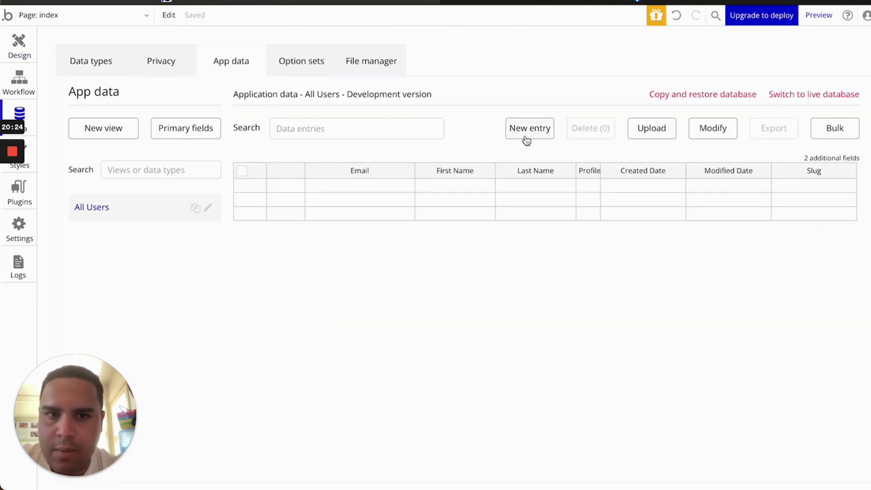
{"action": "left_click", "coordinate": [526, 136]}
{"action": "left_click", "coordinate": [198, 96]}
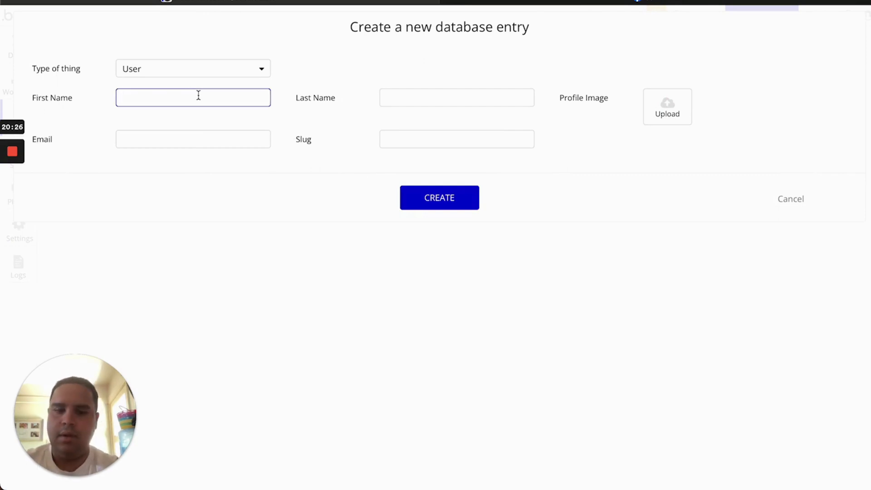
{"action": "key", "text": "Tab"}
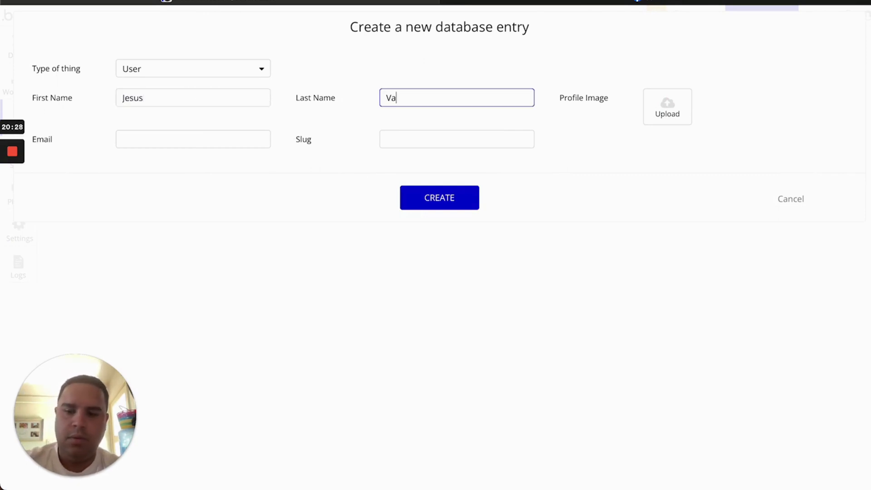
{"action": "left_click", "coordinate": [671, 109]}
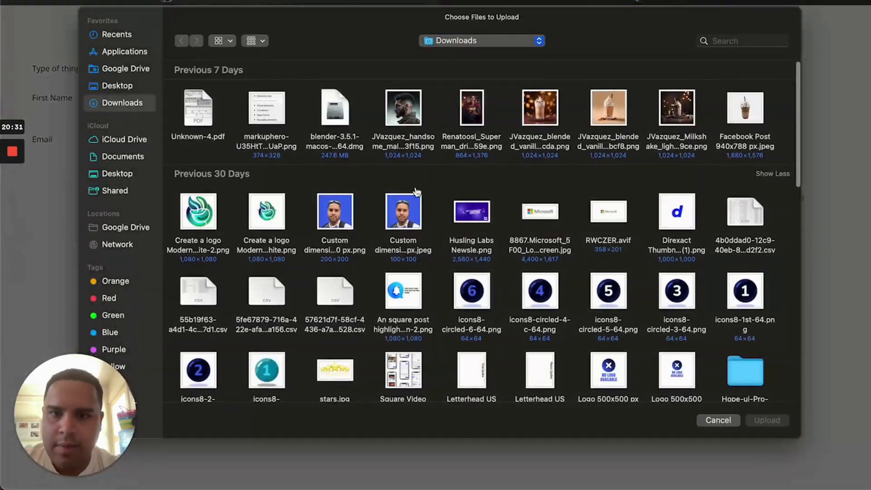
{"action": "double_click", "coordinate": [345, 212]}
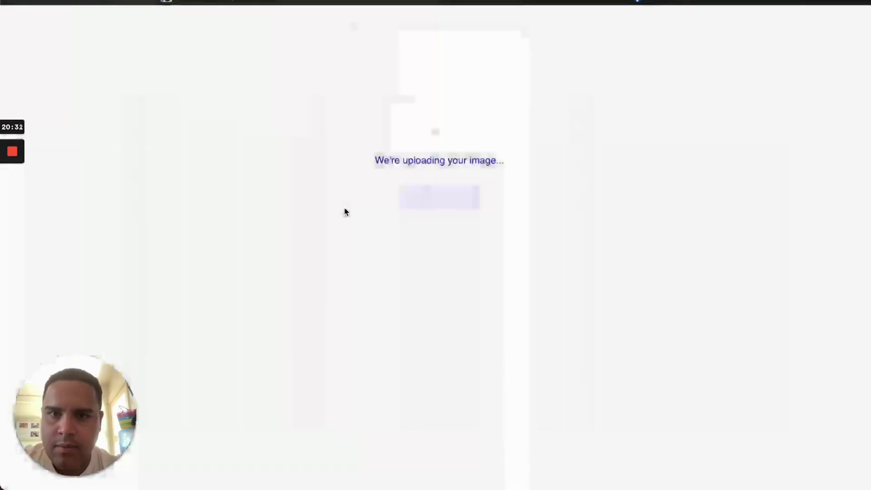
Add a test e-mail, create the entry, hide the notice, and run the app as this user
{"action": "left_click", "coordinate": [200, 142]}
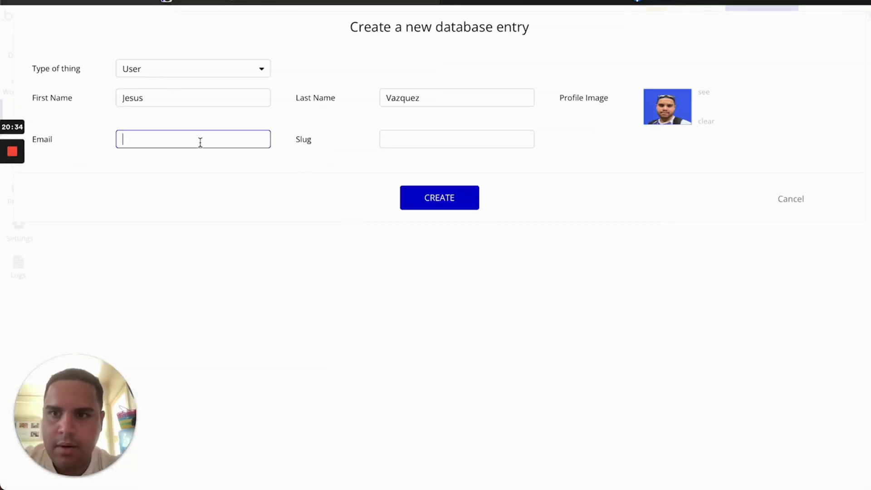
{"action": "type", "text": "test@"}
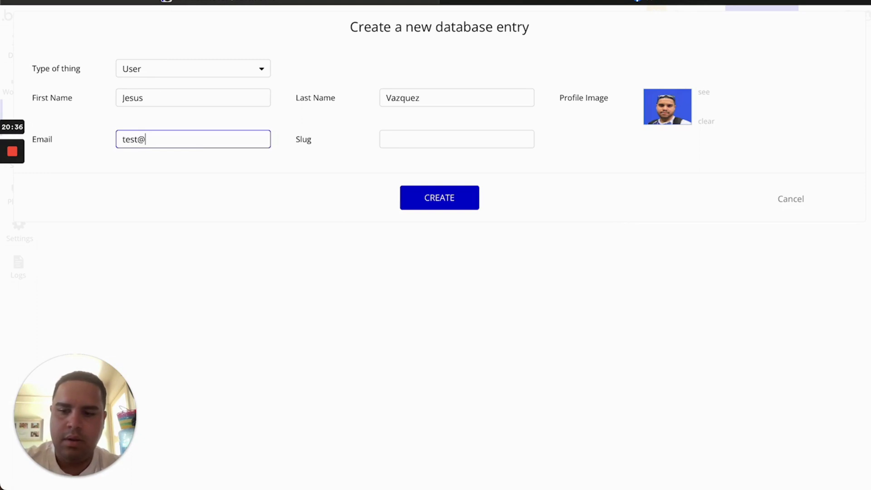
{"action": "type", "text": "test"}
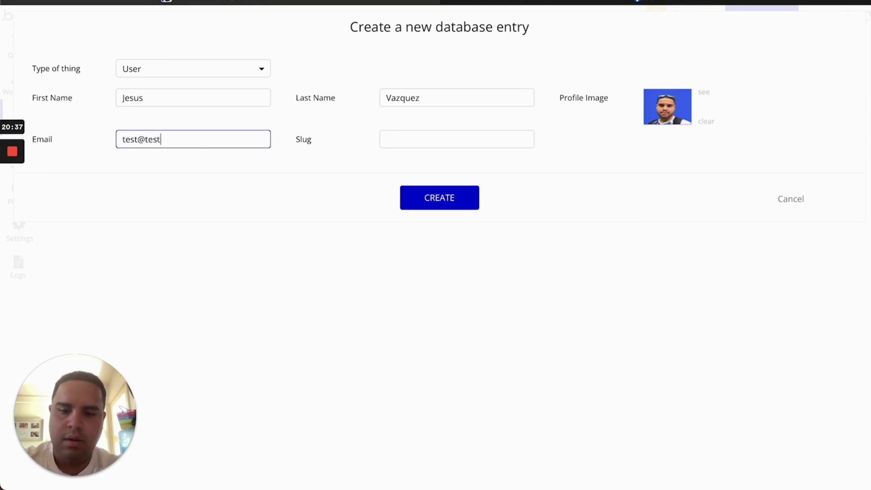
{"action": "type", "text": "mail.com"}
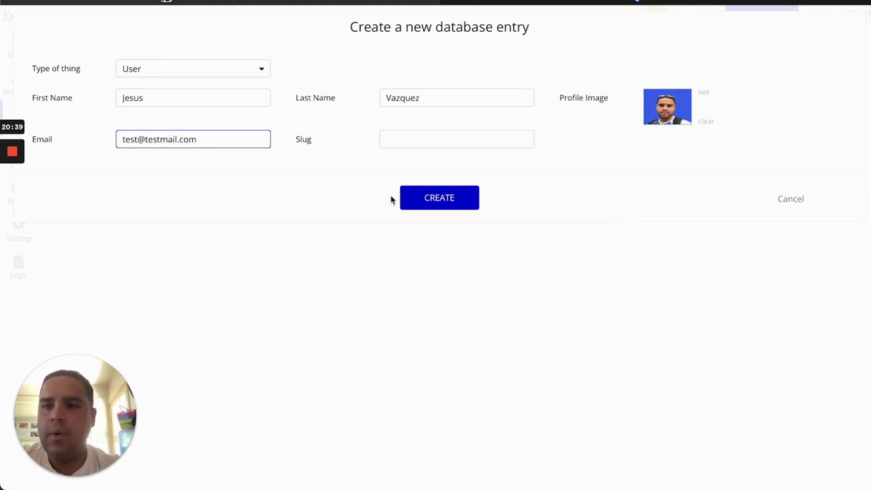
{"action": "left_click", "coordinate": [449, 204]}
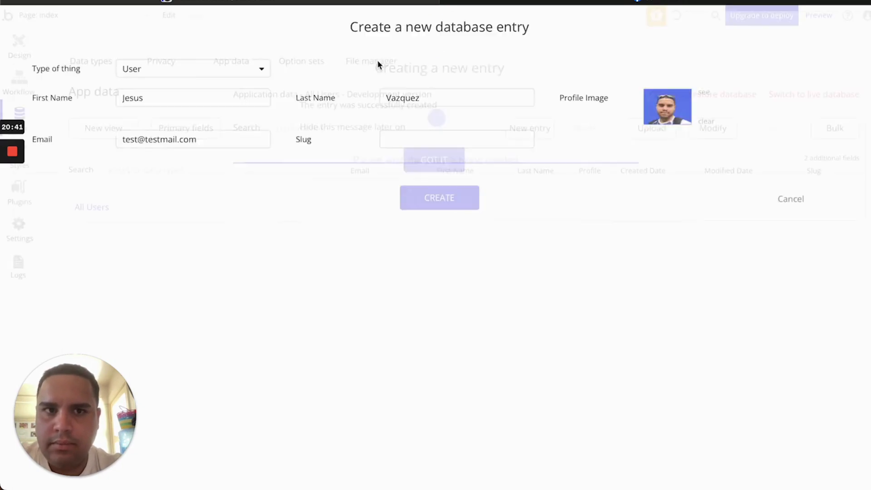
{"action": "left_click", "coordinate": [573, 127]}
{"action": "left_click", "coordinate": [457, 160]}
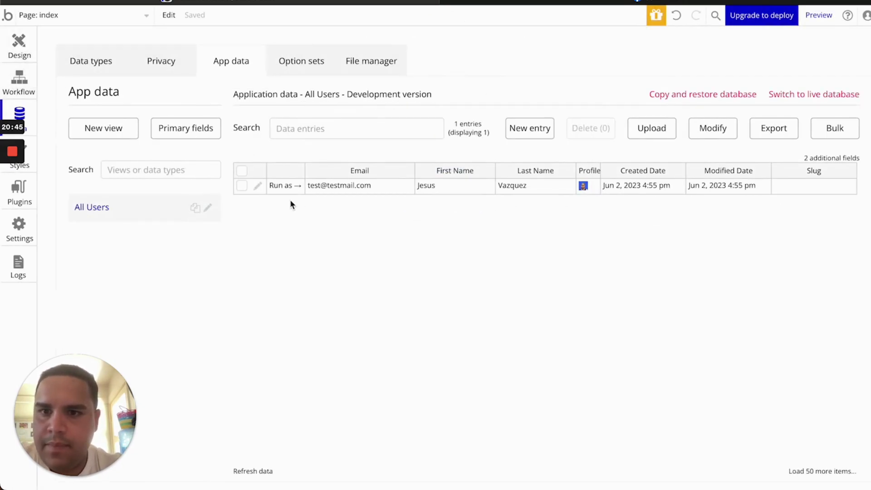
{"action": "left_click", "coordinate": [286, 187]}
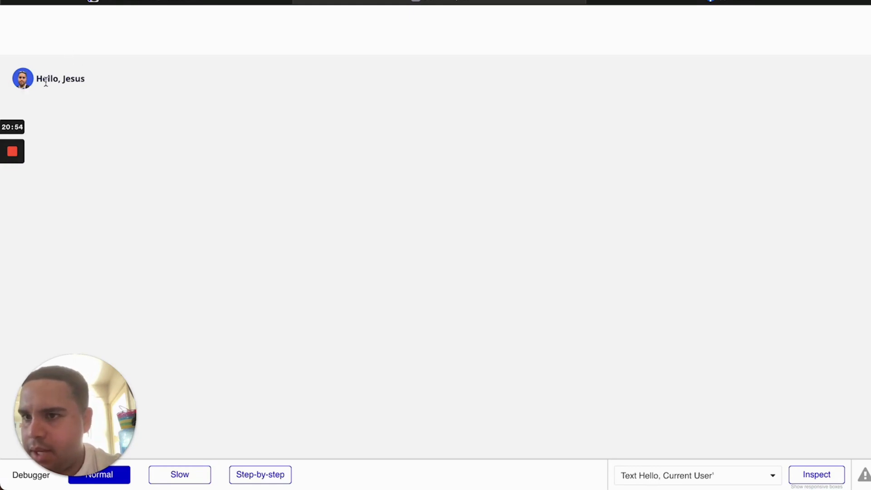
Delete 'Hello,' from the greeting and append Current User's Last Name after the first name
{"action": "left_click", "coordinate": [244, 2]}
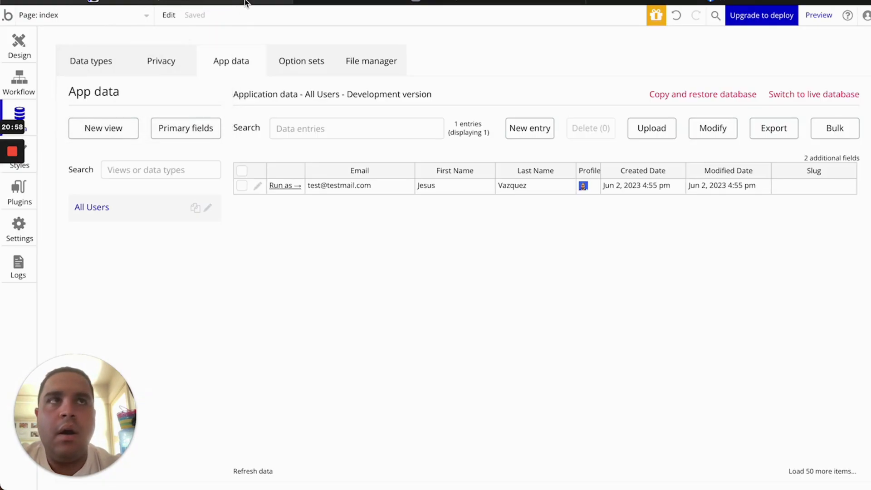
{"action": "left_click", "coordinate": [18, 45]}
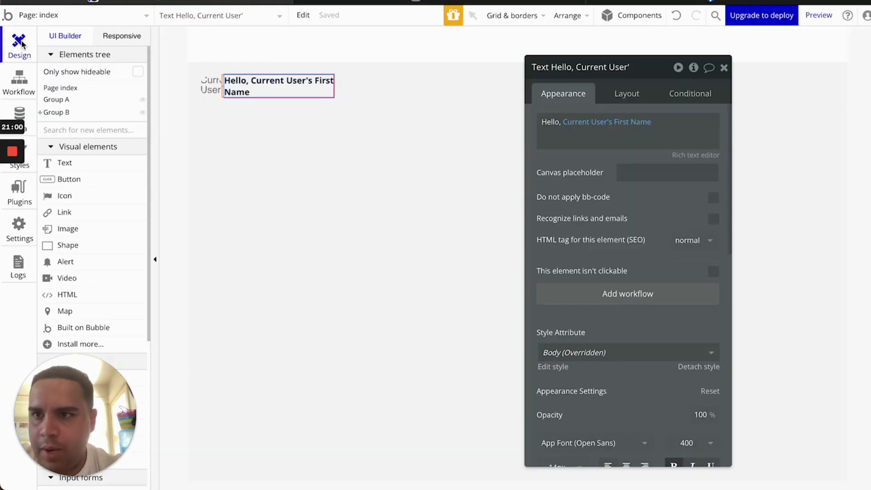
{"action": "left_click", "coordinate": [615, 113]}
{"action": "double_click", "coordinate": [550, 121]}
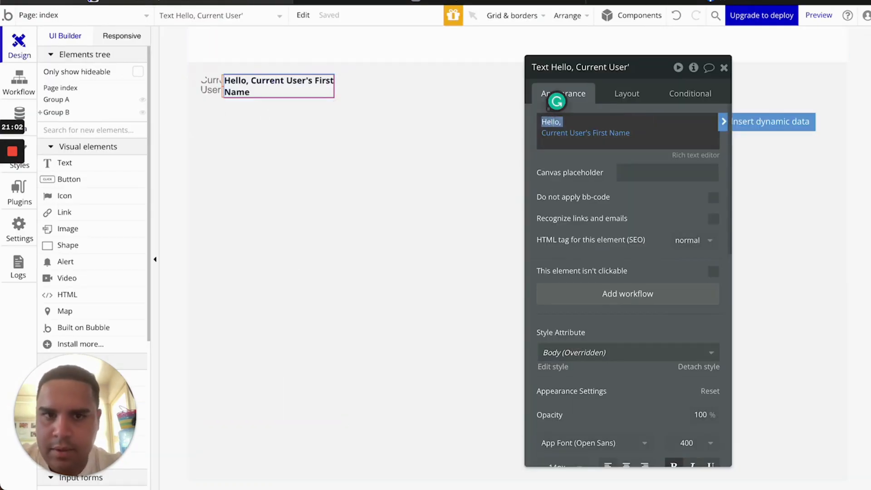
{"action": "key", "text": "BackSpace"}
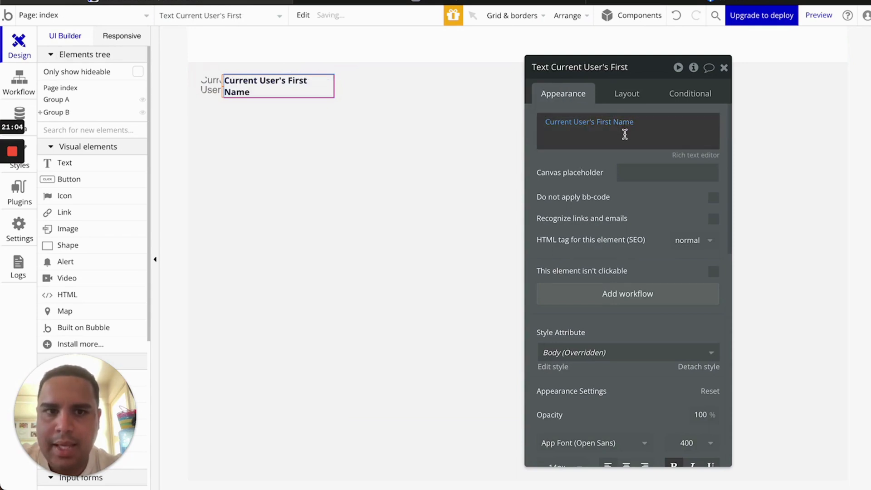
{"action": "left_click", "coordinate": [624, 135]}
{"action": "left_click", "coordinate": [753, 128]}
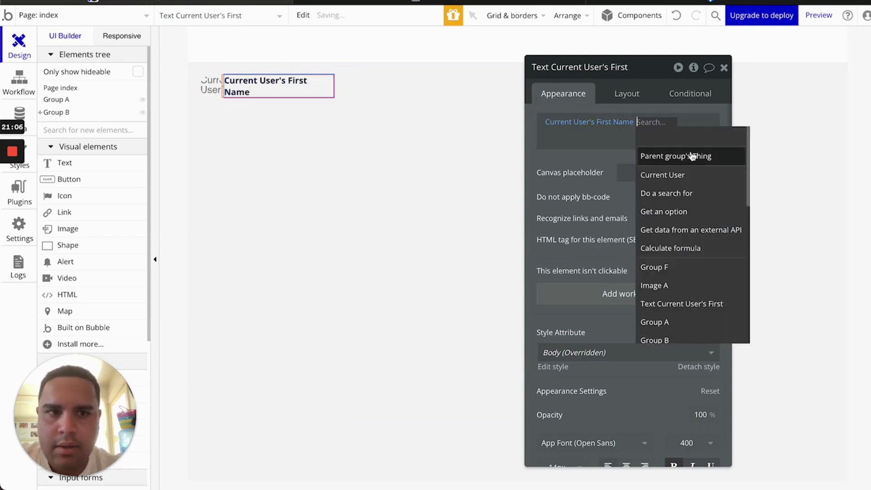
{"action": "left_click", "coordinate": [683, 174]}
{"action": "left_click", "coordinate": [579, 166]}
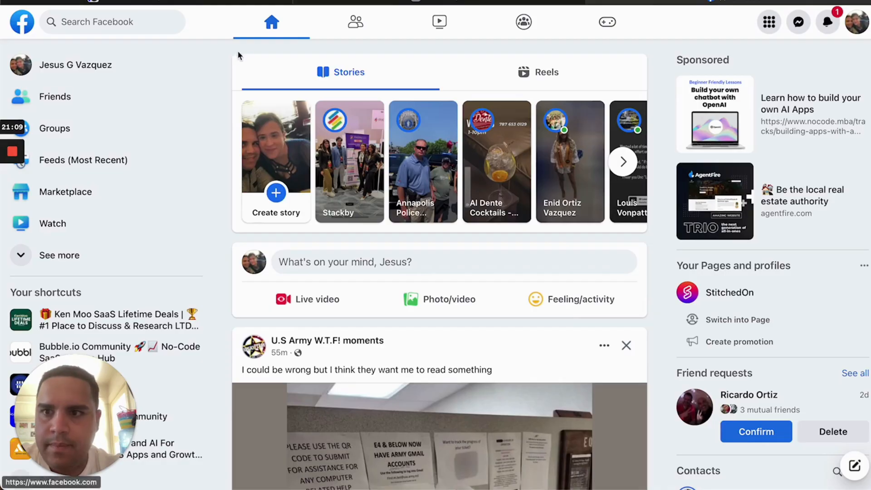
Set the name text's left margin to 8 px
{"action": "left_click", "coordinate": [207, 4]}
{"action": "left_click", "coordinate": [626, 94]}
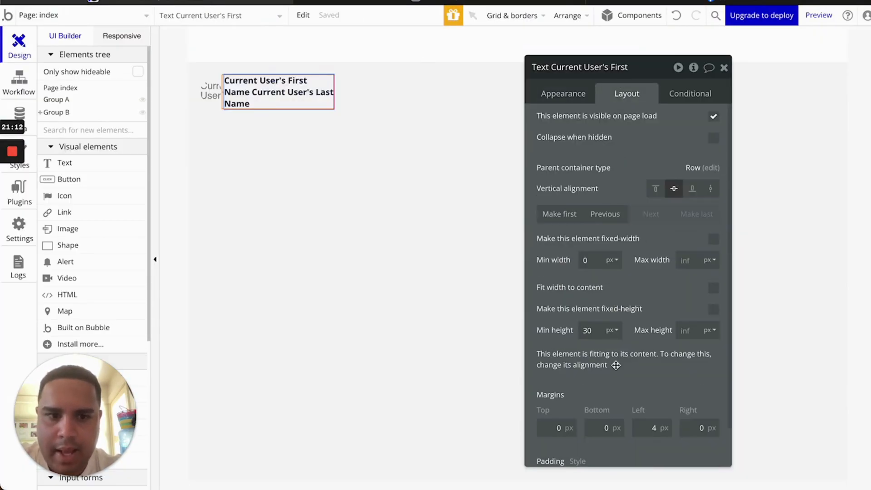
{"action": "scroll", "coordinate": [614, 364], "scroll_direction": "down", "scroll_amount": 2}
{"action": "left_click", "coordinate": [645, 379]}
{"action": "key", "text": "Up"}
{"action": "key", "text": "Up"}
{"action": "key", "text": "Up"}
{"action": "key", "text": "Up"}
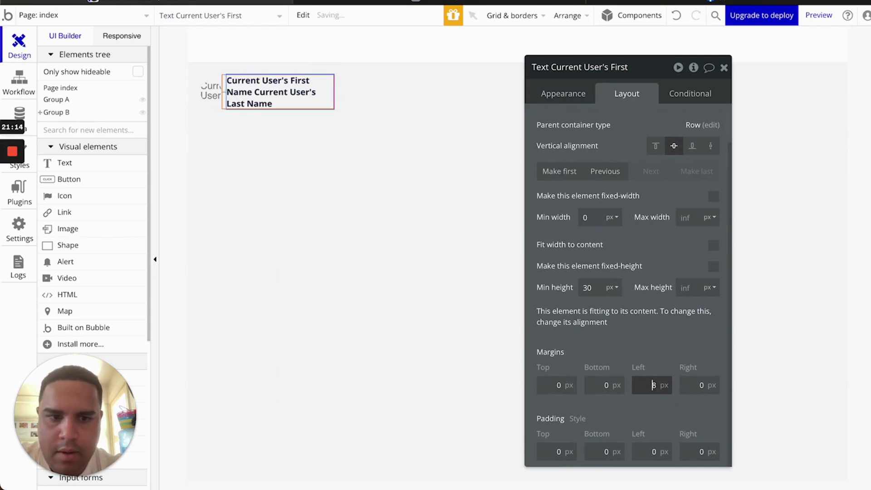
Refresh the preview to check the full name, then select Image A
{"action": "left_click", "coordinate": [338, 2]}
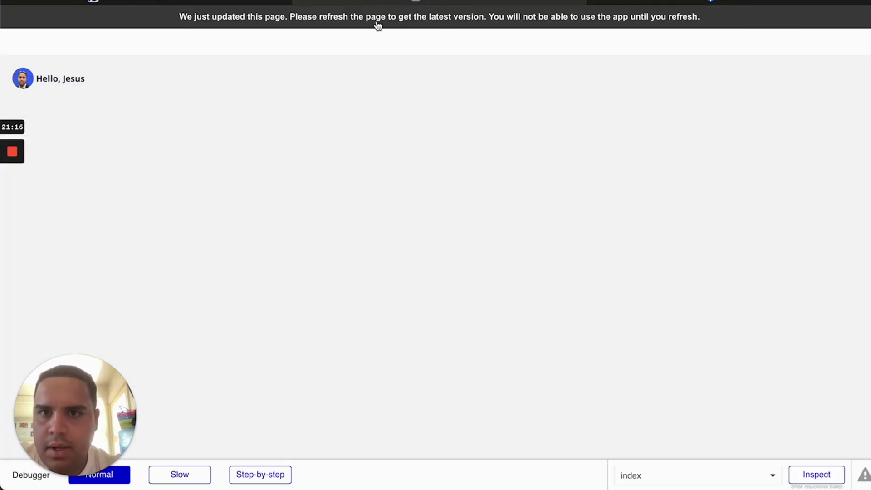
{"action": "key", "text": "super+r"}
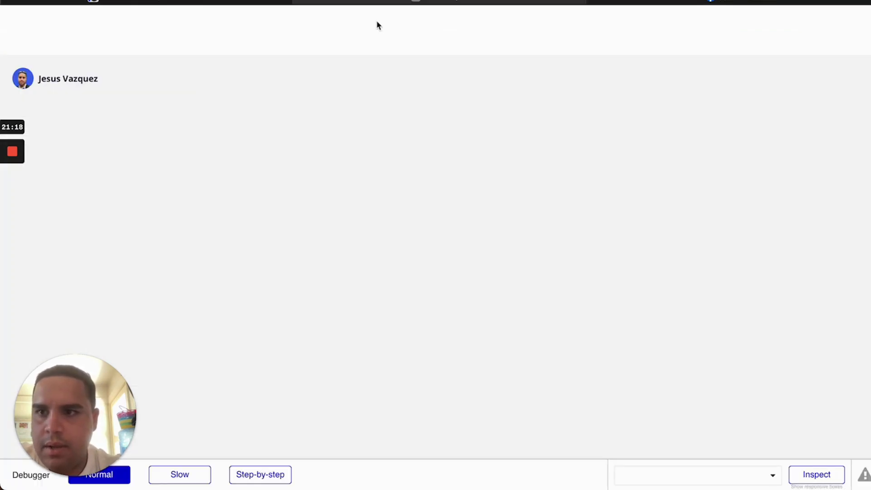
{"action": "left_click", "coordinate": [236, 2]}
{"action": "left_click", "coordinate": [211, 91]}
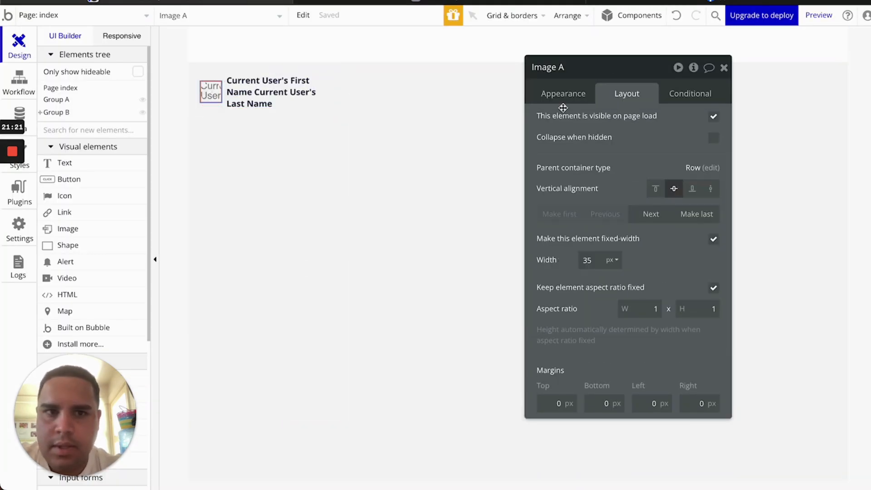
Change Image A's width from 35 to 40 px
{"action": "double_click", "coordinate": [589, 260]}
{"action": "type", "text": "38"}
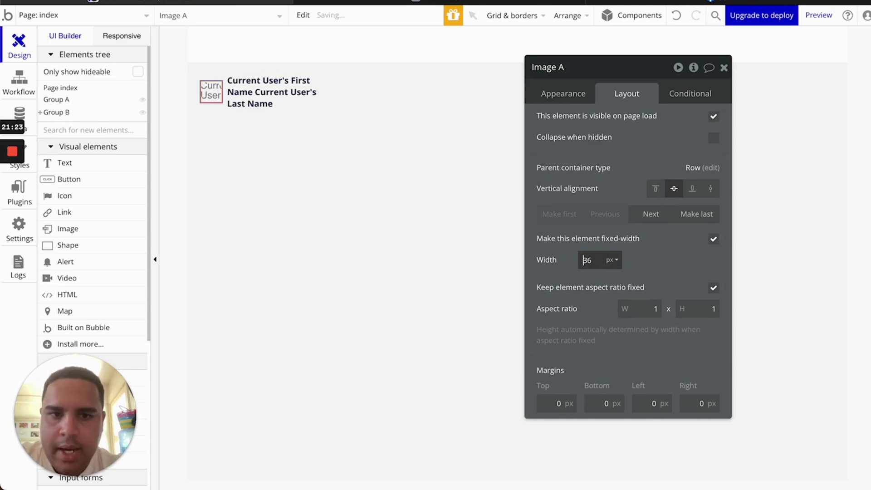
{"action": "key", "text": "Up"}
{"action": "key", "text": "Up"}
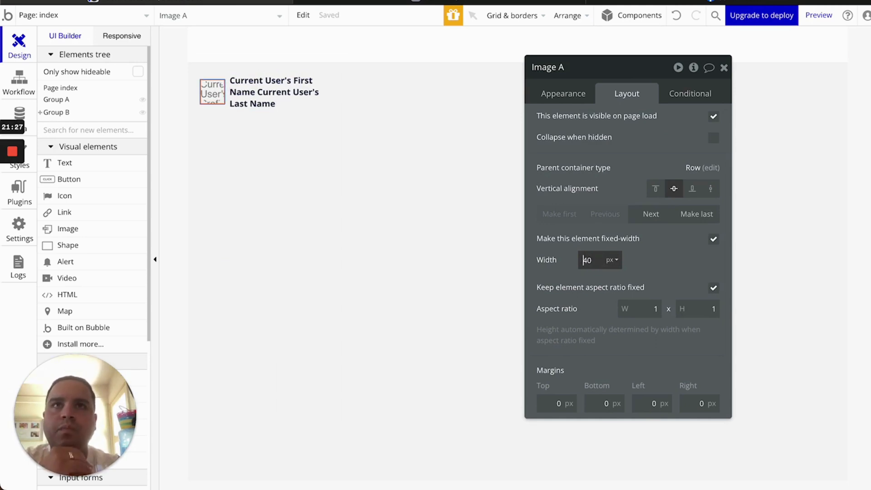
In Image A's Appearance, keep rendering at Rescale and leave the alt text empty
{"action": "left_click", "coordinate": [574, 95]}
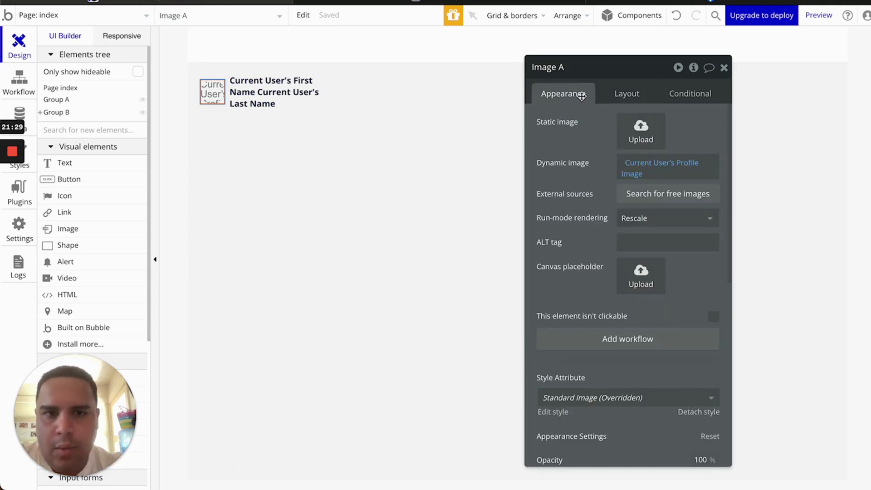
{"action": "left_click", "coordinate": [654, 221]}
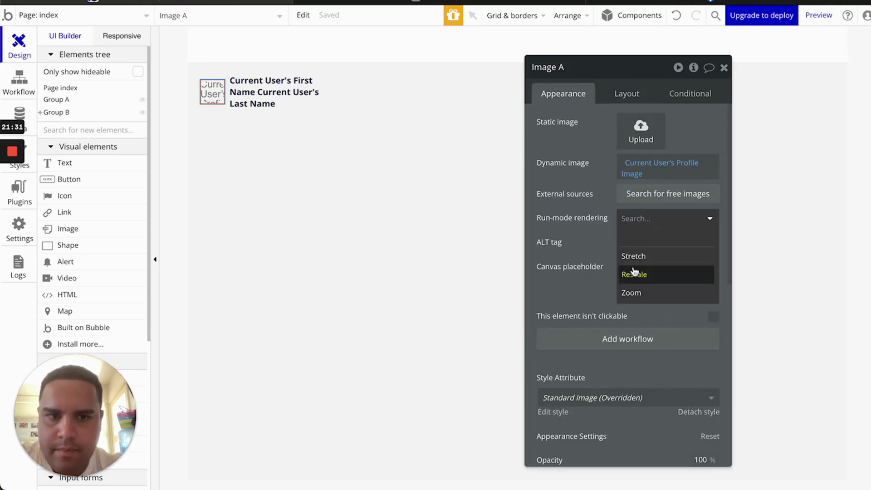
{"action": "left_click", "coordinate": [583, 199]}
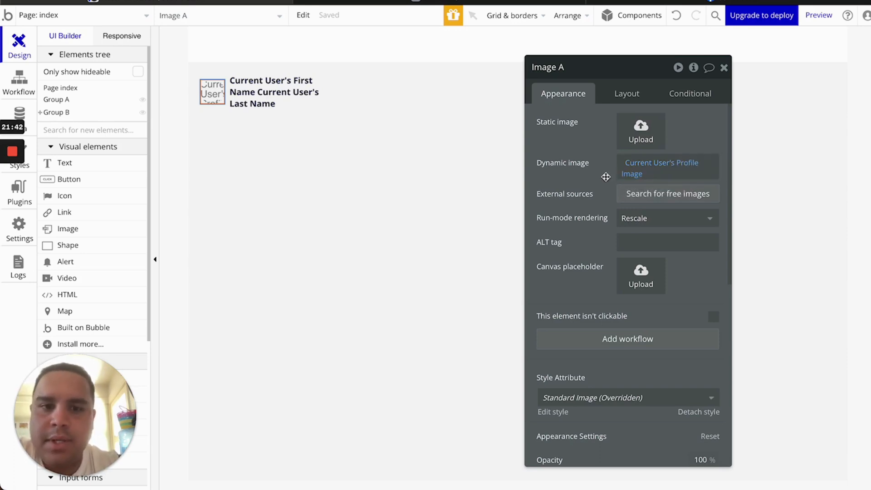
{"action": "left_click", "coordinate": [651, 241]}
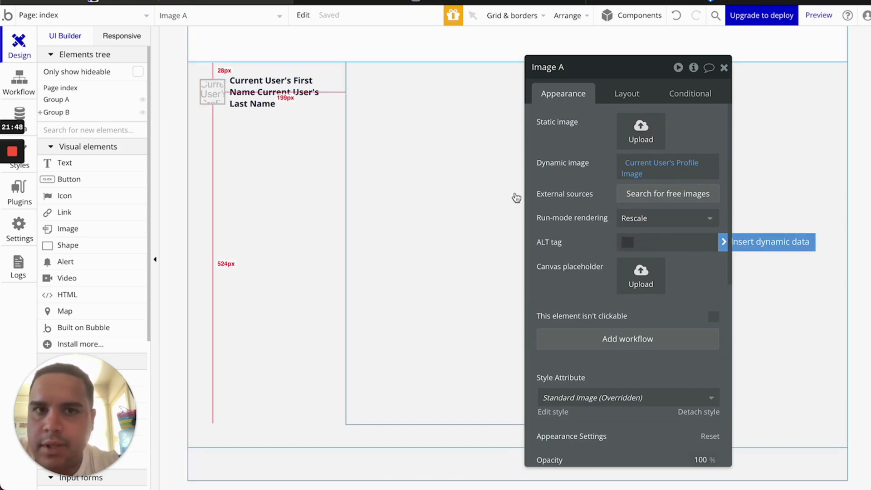
{"action": "left_click", "coordinate": [578, 256]}
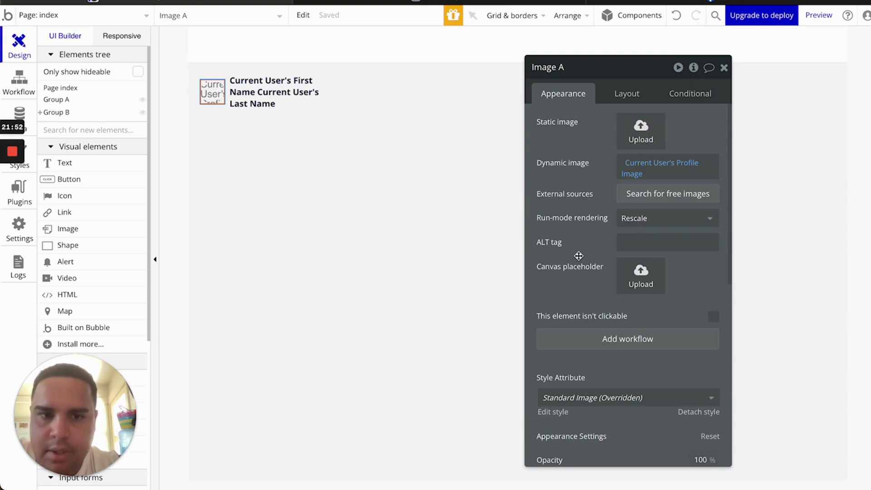
{"action": "scroll", "coordinate": [578, 256], "scroll_direction": "down", "scroll_amount": 4}
{"action": "scroll", "coordinate": [578, 256], "scroll_direction": "up", "scroll_amount": 4}
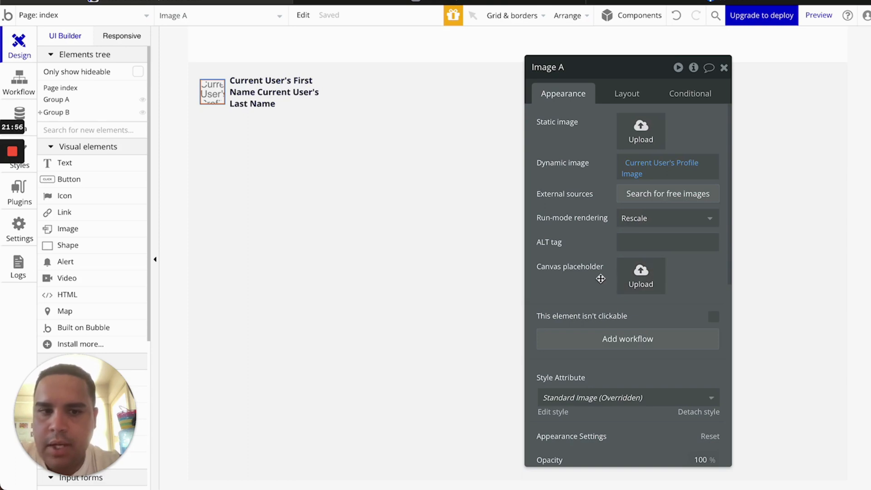
{"action": "scroll", "coordinate": [600, 278], "scroll_direction": "down", "scroll_amount": 7}
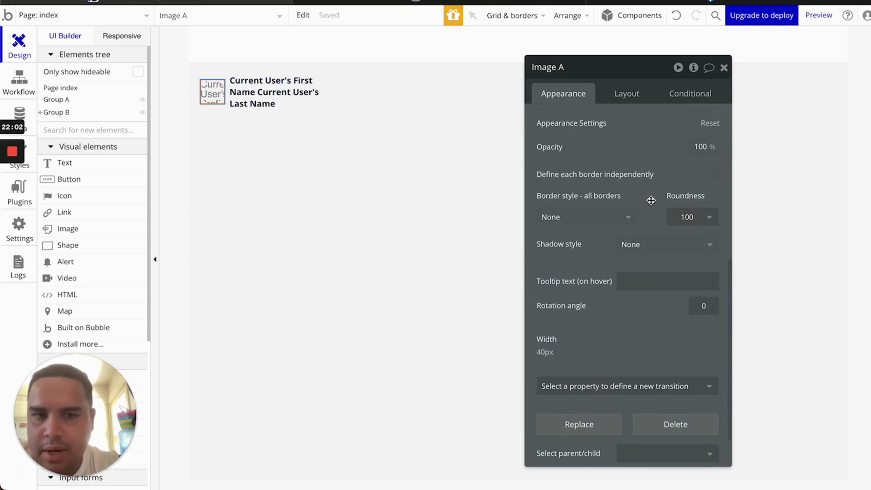
Try a solid border on the profile image, then set its border style to None
{"action": "left_click", "coordinate": [592, 220]}
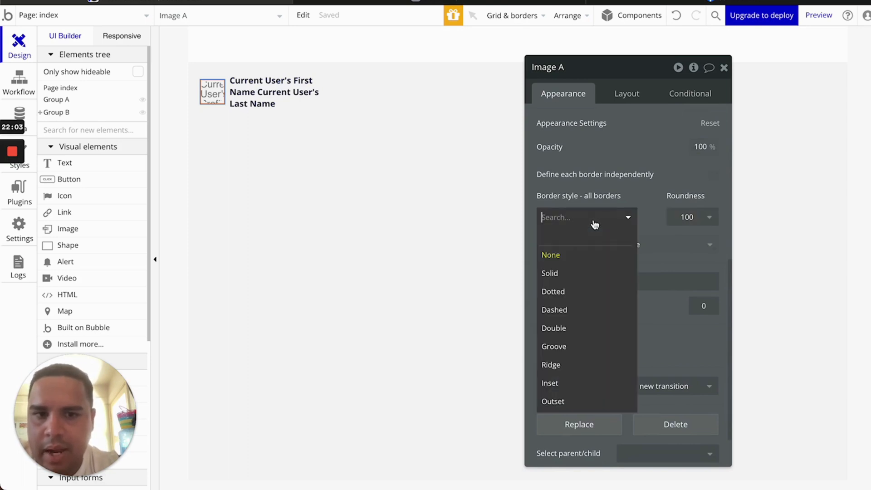
{"action": "left_click", "coordinate": [565, 274]}
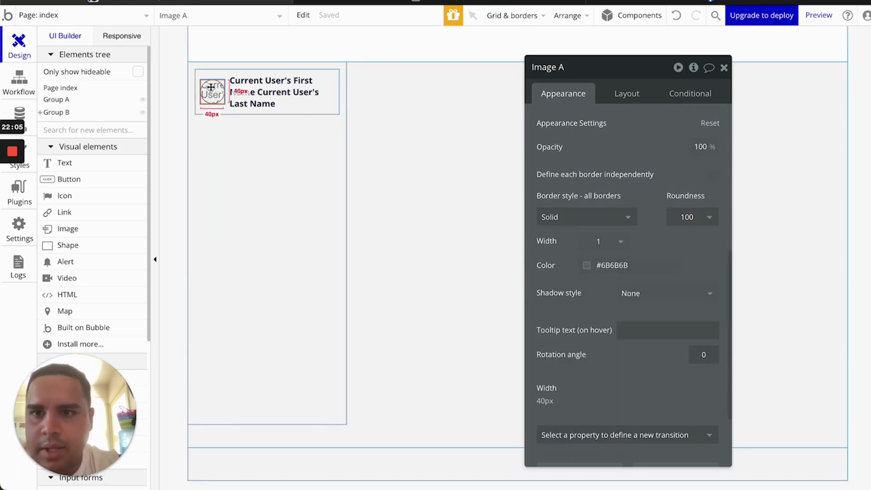
{"action": "left_click", "coordinate": [580, 223]}
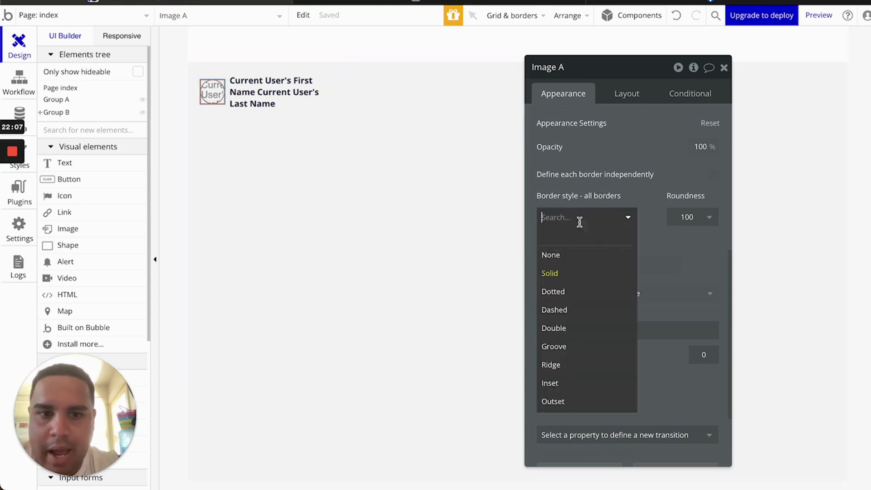
{"action": "left_click", "coordinate": [580, 255]}
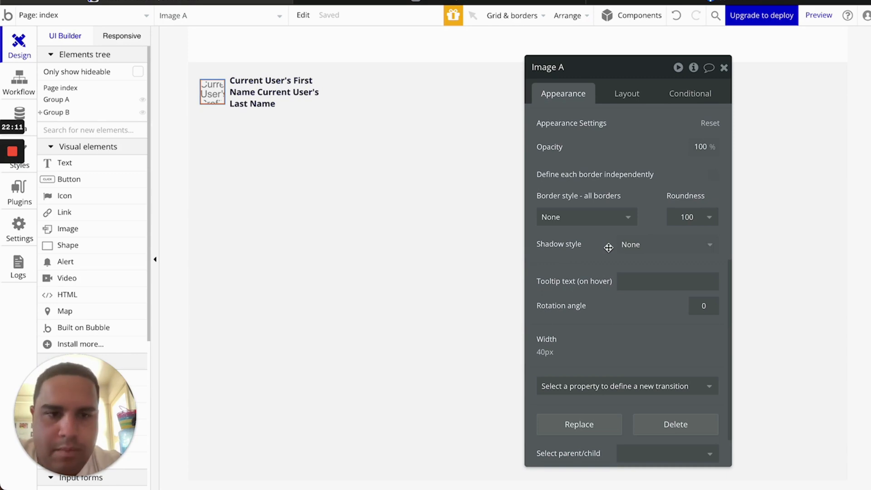
Try an Outset shadow on the profile image, then set its shadow style back to None
{"action": "left_click", "coordinate": [630, 245]}
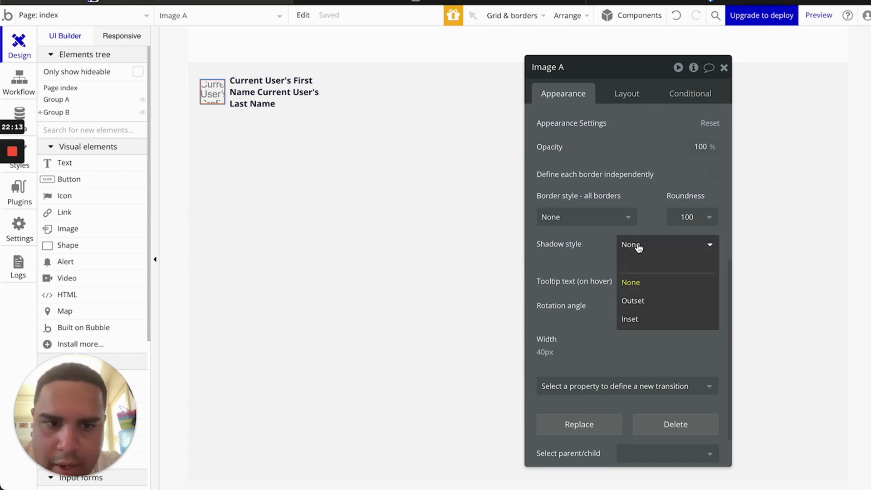
{"action": "left_click", "coordinate": [639, 299]}
{"action": "left_click", "coordinate": [339, 186]}
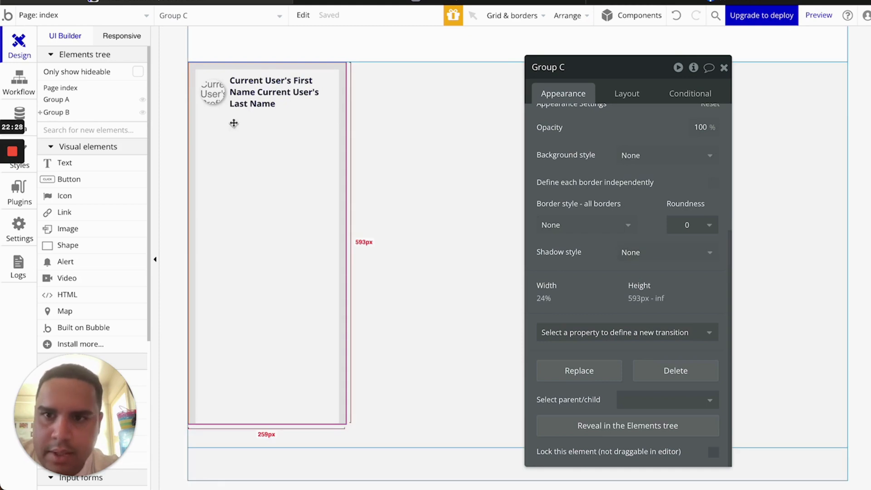
{"action": "left_click", "coordinate": [220, 100]}
{"action": "scroll", "coordinate": [612, 305], "scroll_direction": "down", "scroll_amount": 3}
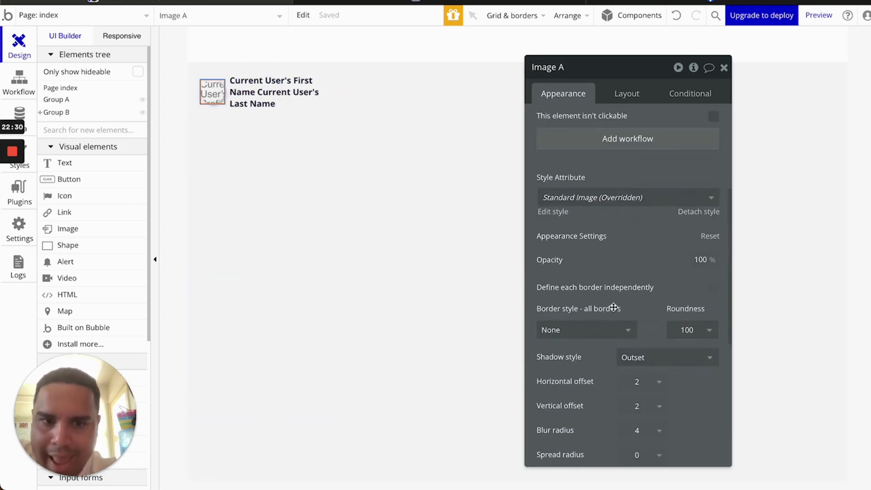
{"action": "left_click", "coordinate": [632, 280]}
{"action": "left_click", "coordinate": [637, 309]}
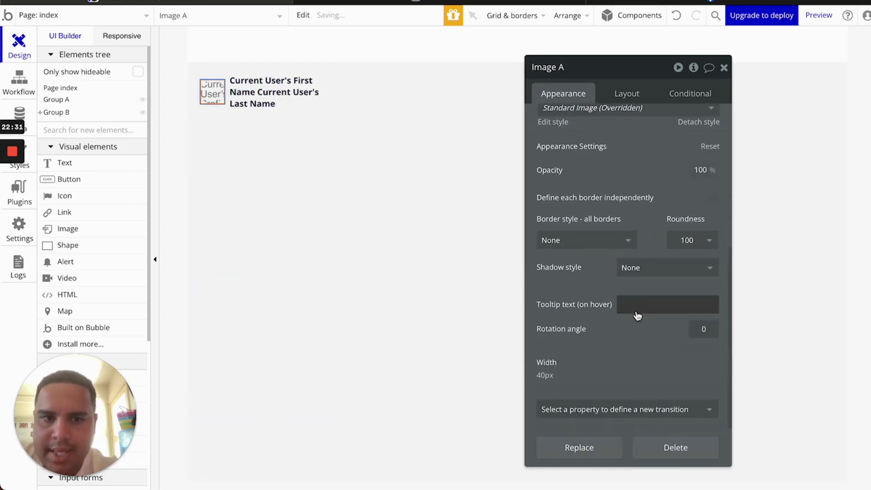
{"action": "scroll", "coordinate": [600, 342], "scroll_direction": "down", "scroll_amount": 2}
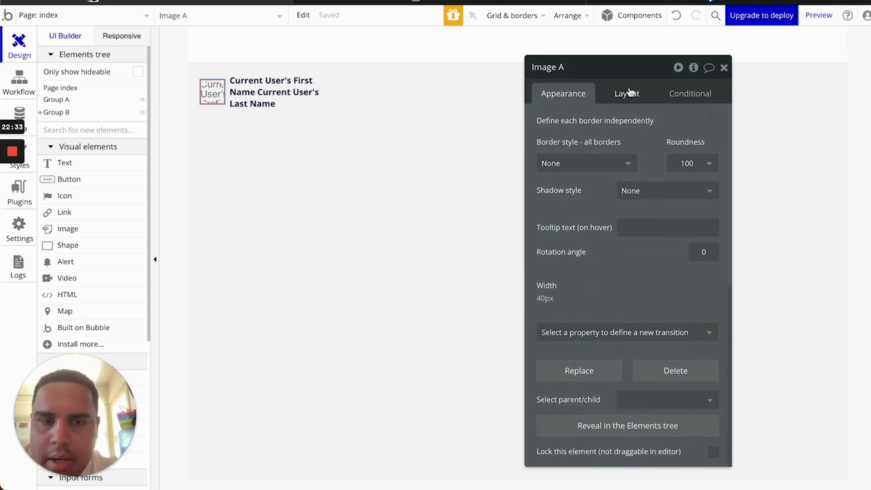
{"action": "left_click", "coordinate": [629, 90]}
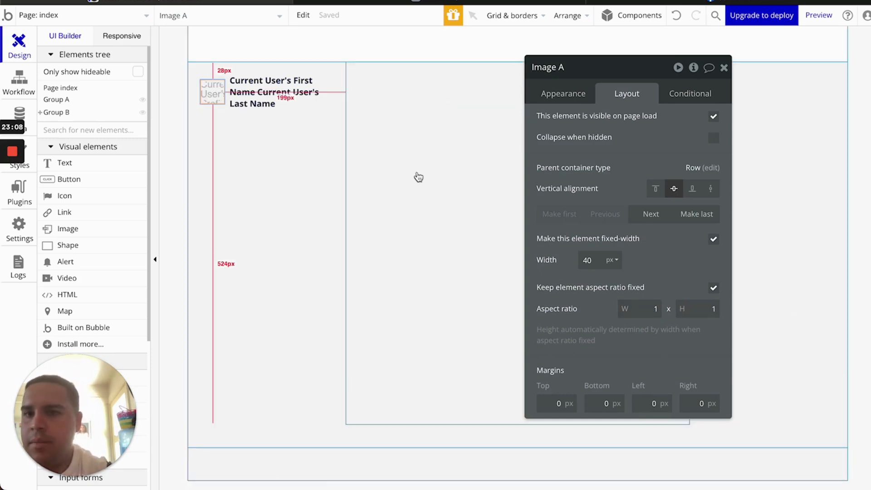
Set the profile image's aspect ratio to 350 by 200
{"action": "left_click", "coordinate": [645, 307]}
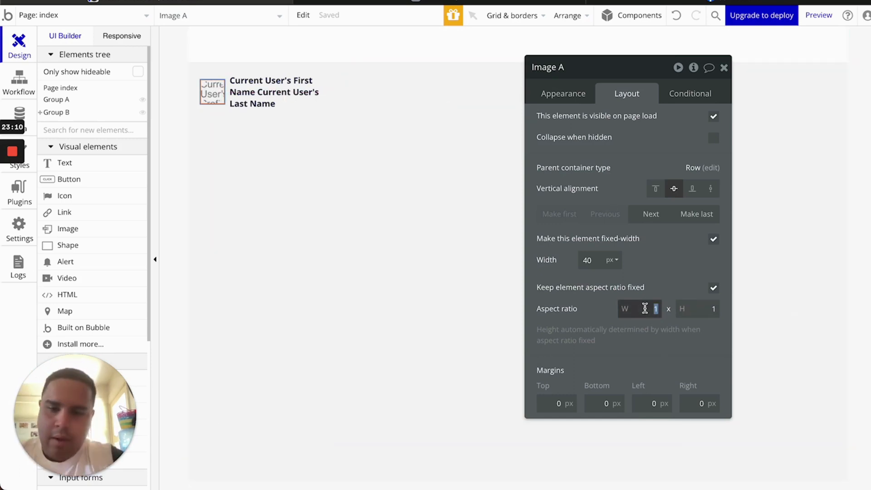
{"action": "type", "text": "350"}
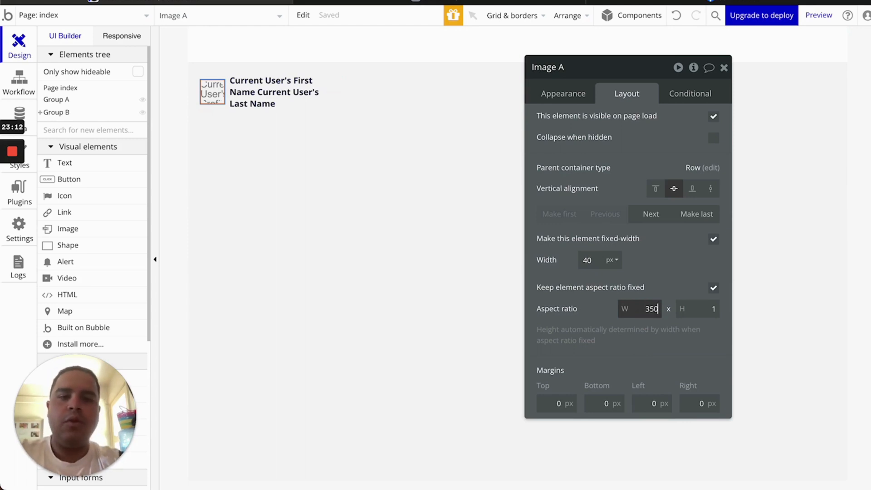
{"action": "left_click", "coordinate": [705, 308]}
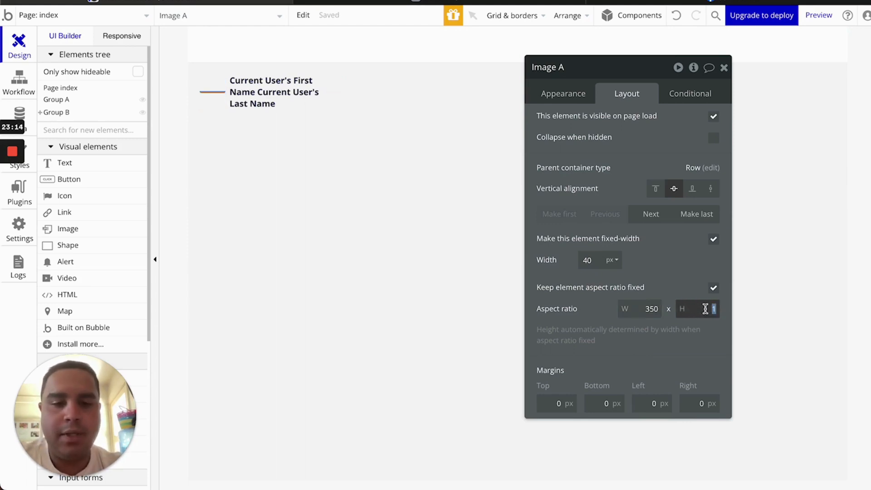
{"action": "type", "text": "200"}
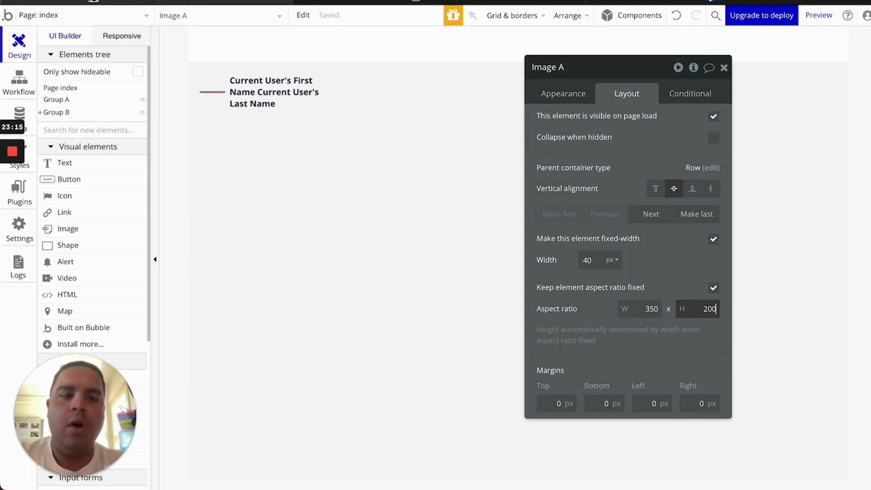
{"action": "left_click", "coordinate": [696, 351]}
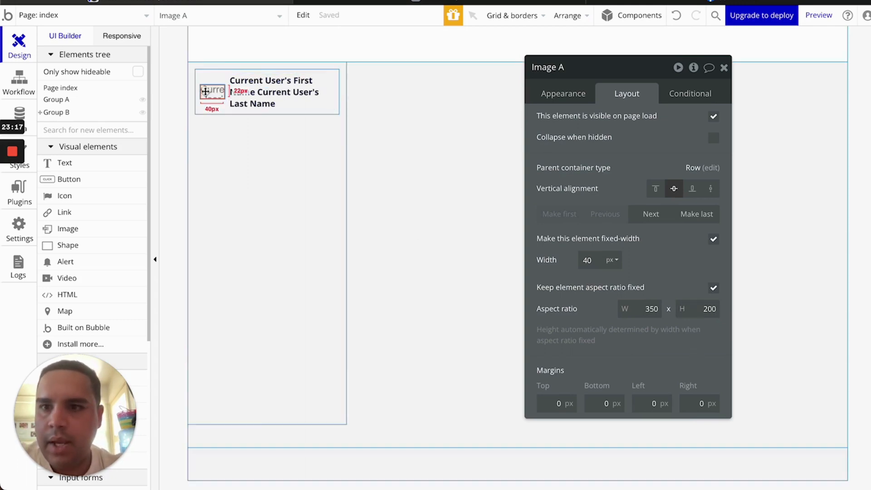
Revert the aspect ratio to 1 by 1 and close the property editor
{"action": "double_click", "coordinate": [645, 309]}
{"action": "type", "text": "1"}
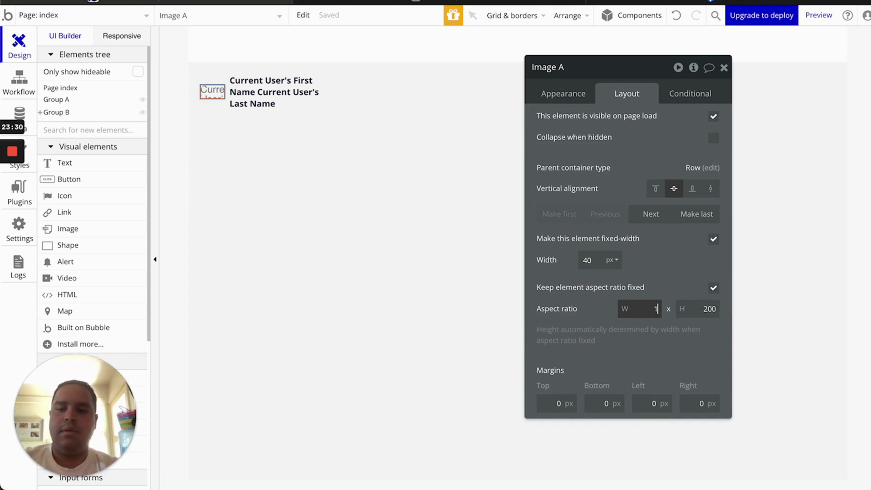
{"action": "key", "text": "Tab"}
{"action": "type", "text": "1"}
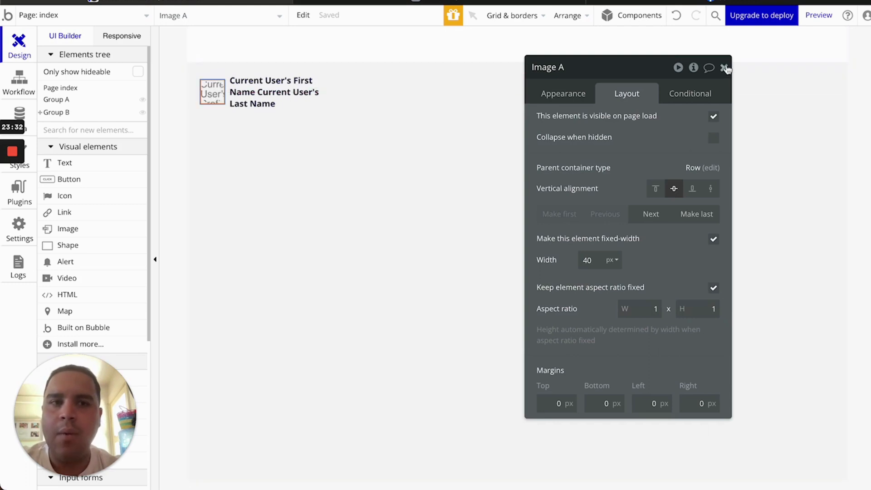
{"action": "left_click", "coordinate": [724, 68]}
Add a blank condition to Group F's Conditional rules, then switch to Facebook for reference
{"action": "left_click", "coordinate": [408, 295]}
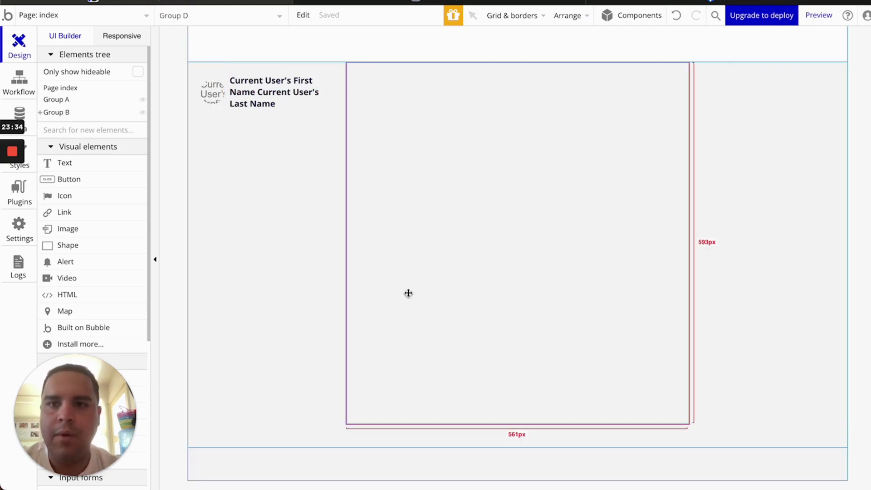
{"action": "double_click", "coordinate": [228, 112]}
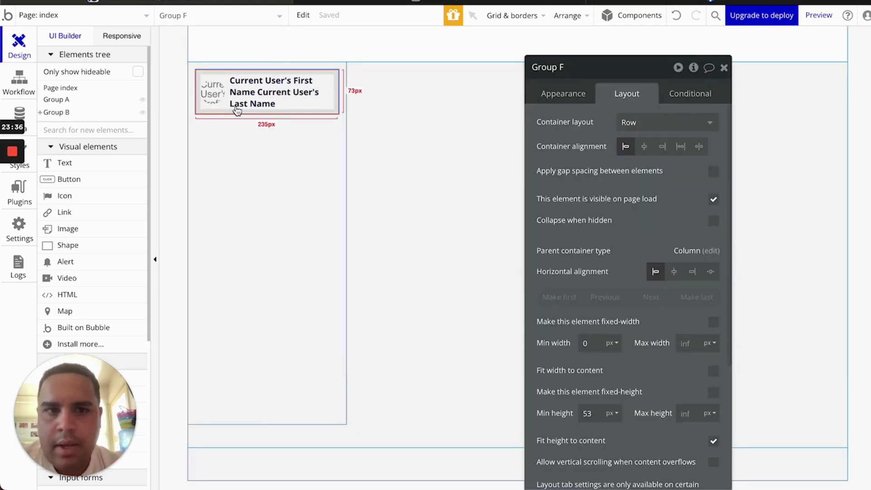
{"action": "left_click", "coordinate": [699, 94]}
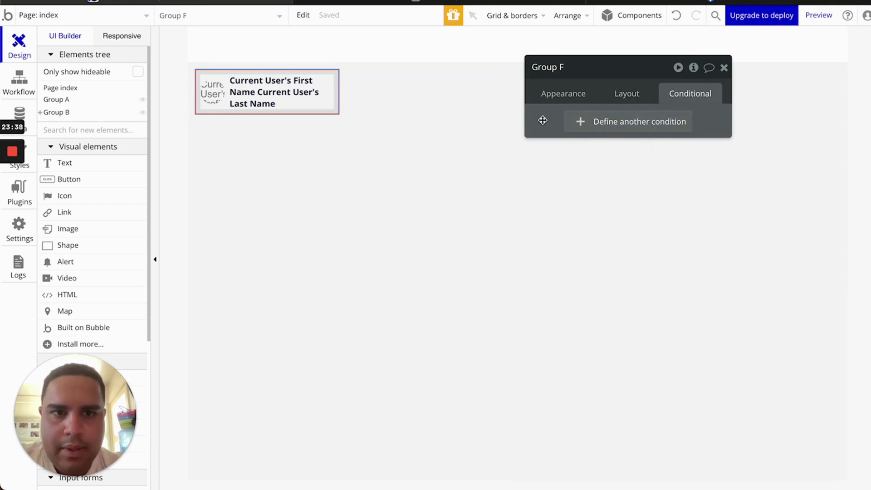
{"action": "left_click", "coordinate": [612, 130]}
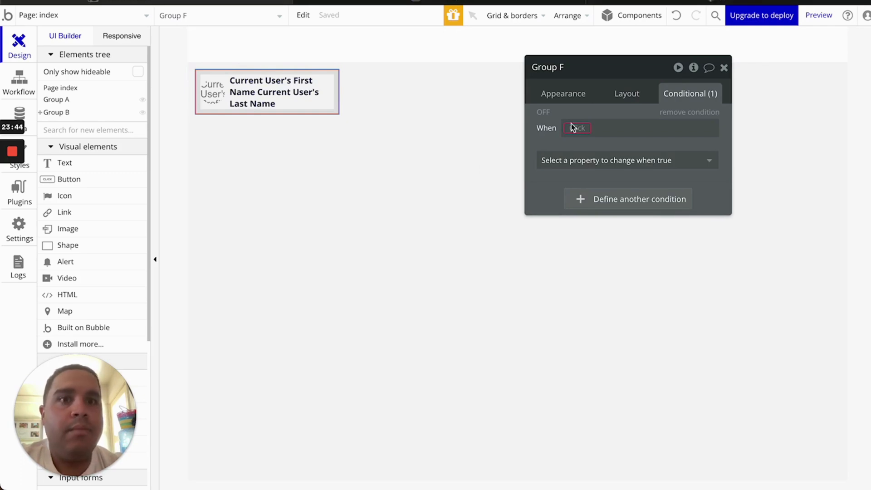
{"action": "left_click", "coordinate": [701, 2]}
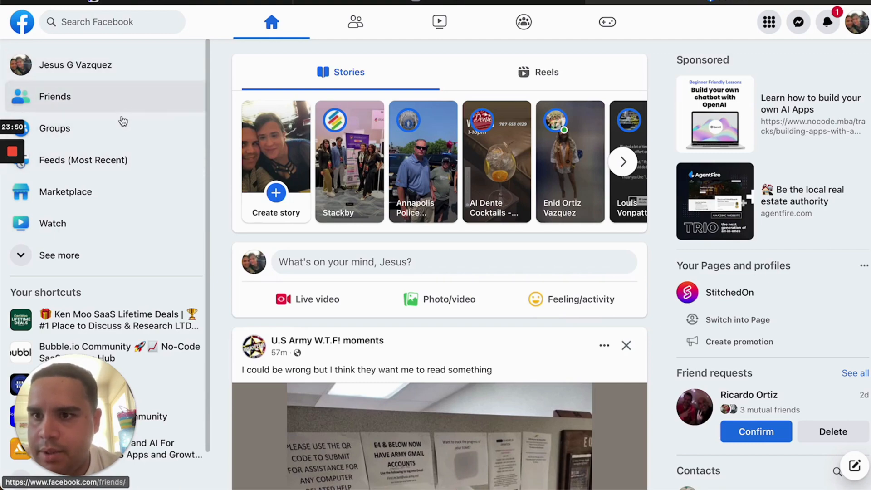
Restore the Facebook logo image search window and load the Facebook feed in it
{"action": "mouse_move", "coordinate": [757, 469]}
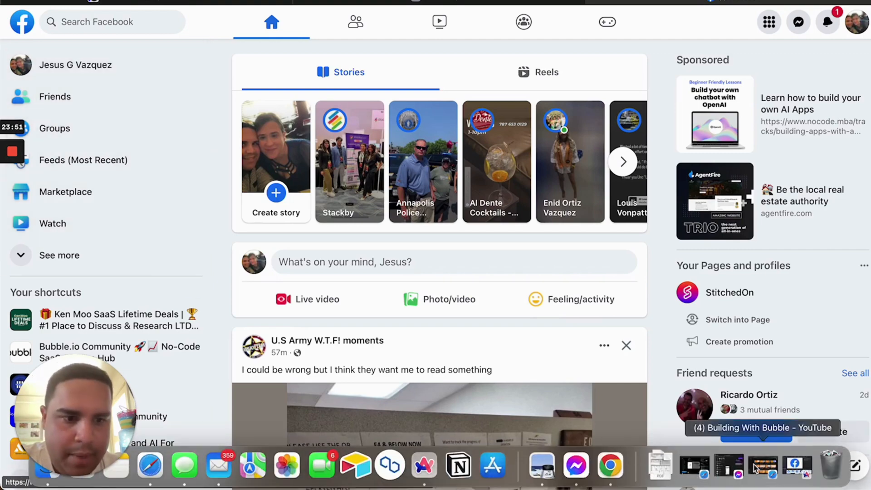
{"action": "left_click", "coordinate": [802, 472]}
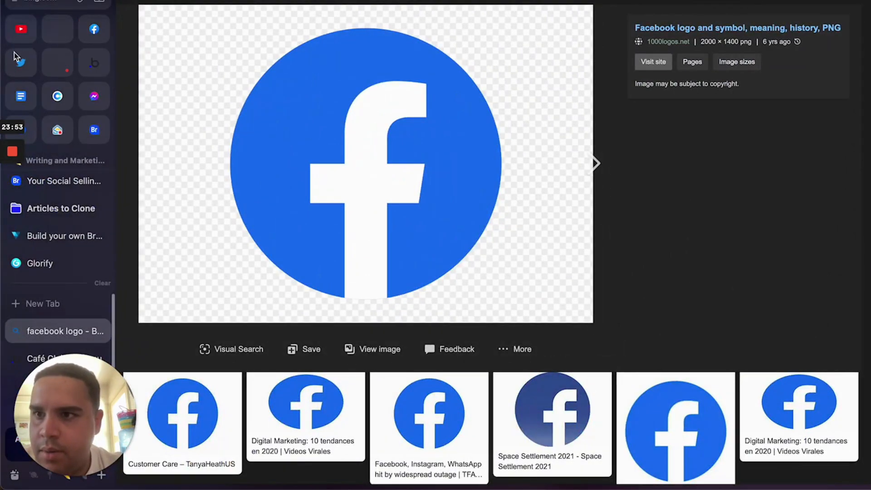
{"action": "left_click", "coordinate": [94, 29]}
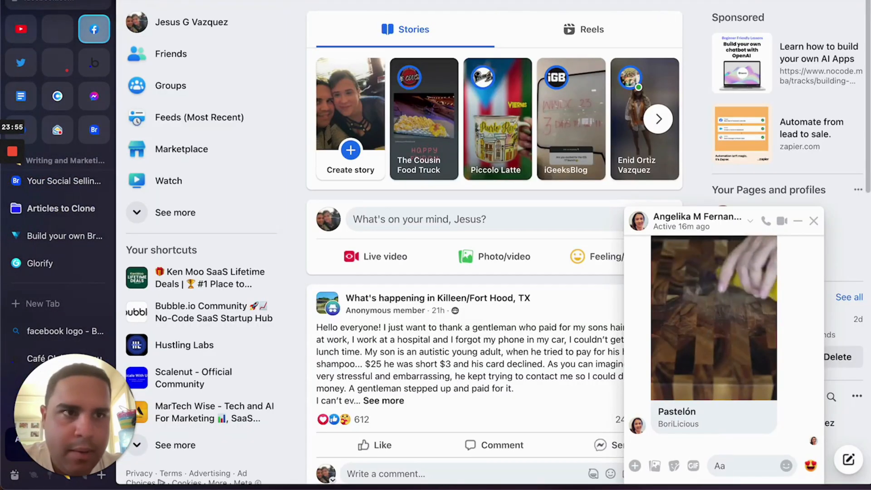
Open and dismiss the browser's command bar twice with Cmd+T and Esc
{"action": "key", "text": "super+t"}
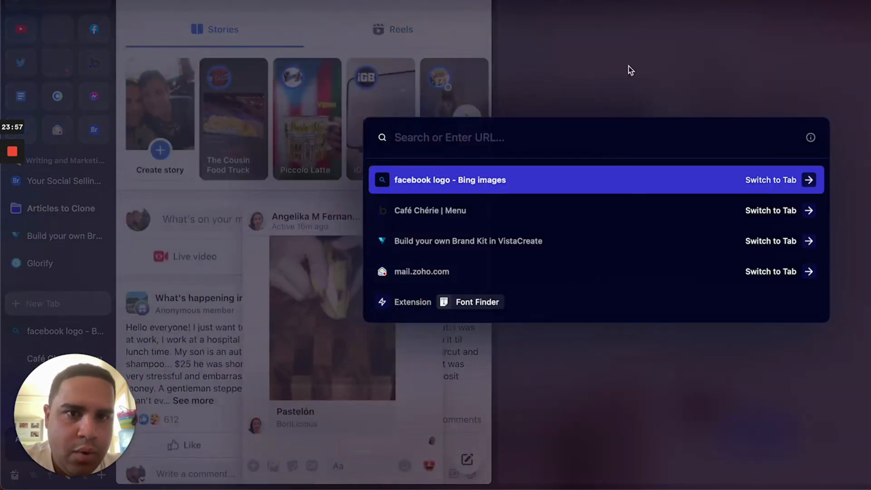
{"action": "key", "text": "Escape"}
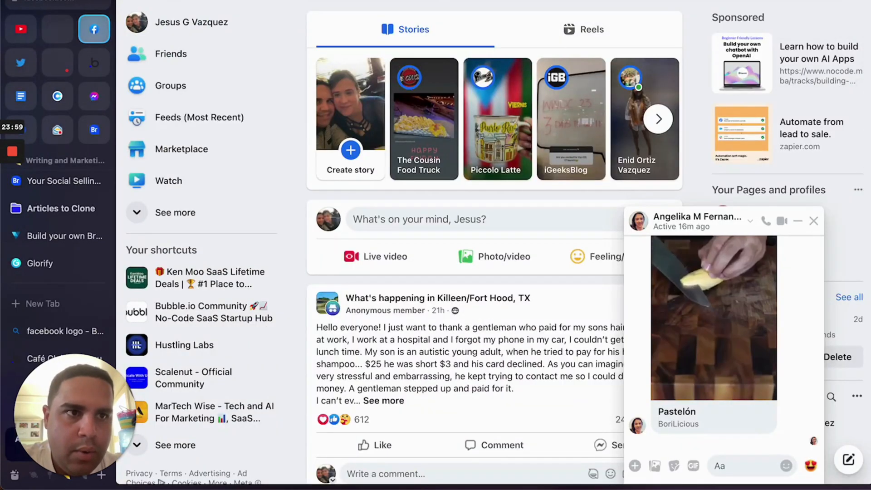
{"action": "key", "text": "super+t"}
{"action": "key", "text": "Escape"}
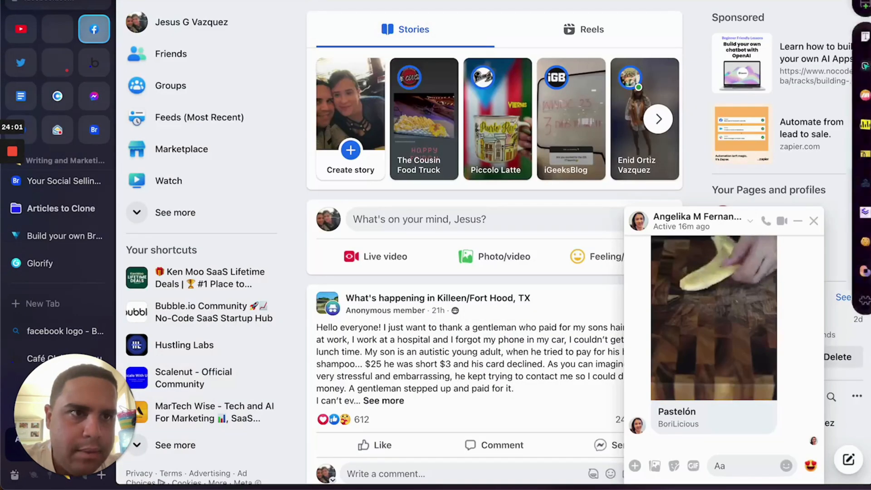
Try Hoverify's Color Eyedropper from the extension toolbar, then cancel the sampling
{"action": "left_click", "coordinate": [865, 66]}
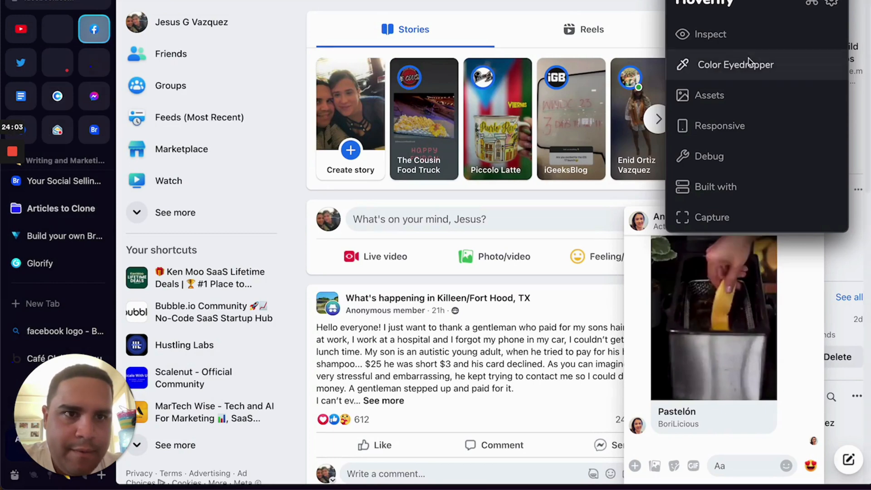
{"action": "left_click", "coordinate": [721, 66]}
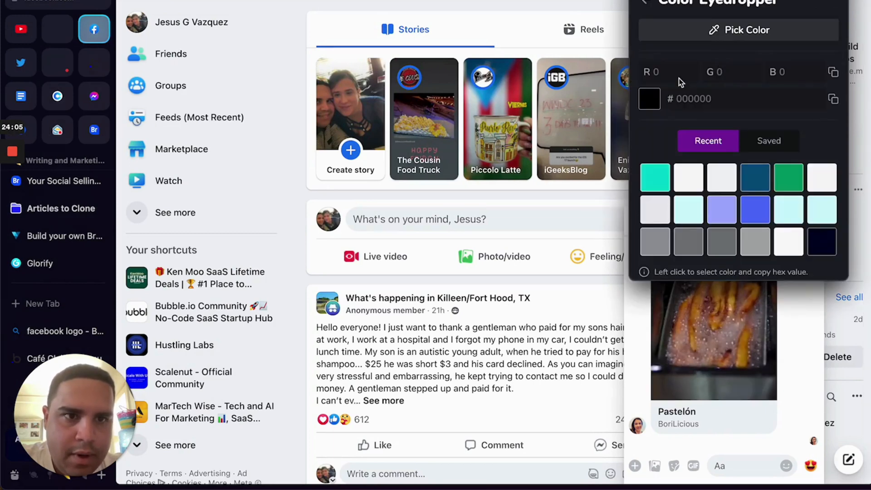
{"action": "left_click", "coordinate": [714, 31]}
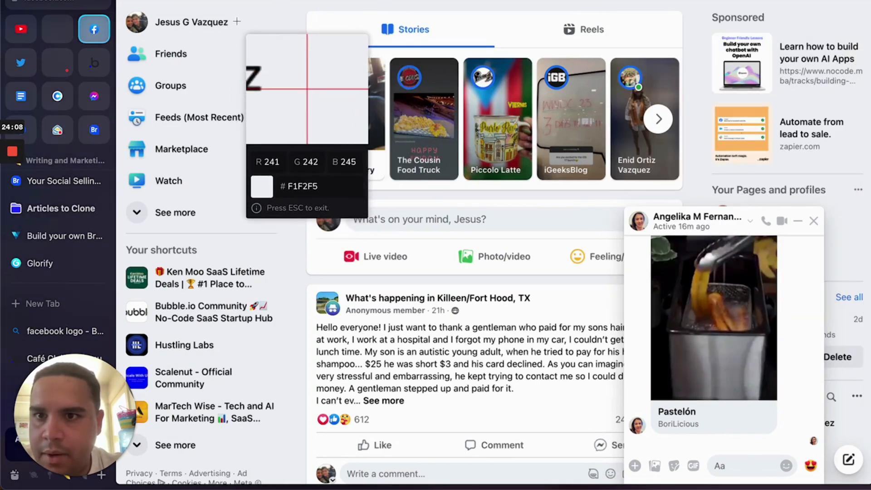
{"action": "key", "text": "Escape"}
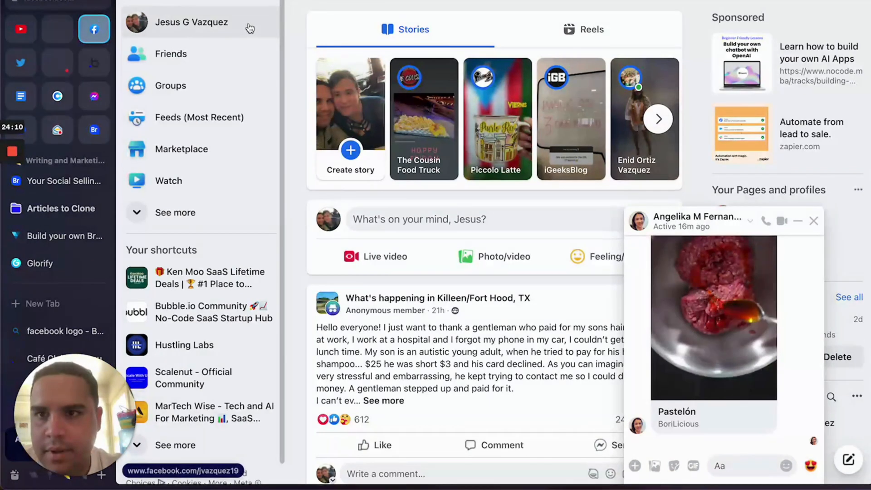
Sample Facebook's grey sidebar-row hover colour and copy its hex #EBECEF
{"action": "right_click", "coordinate": [250, 28]}
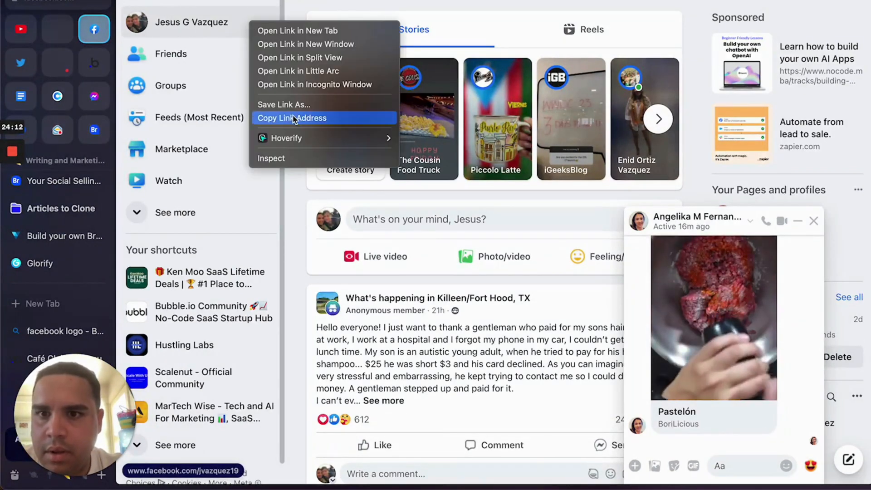
{"action": "mouse_move", "coordinate": [290, 138]}
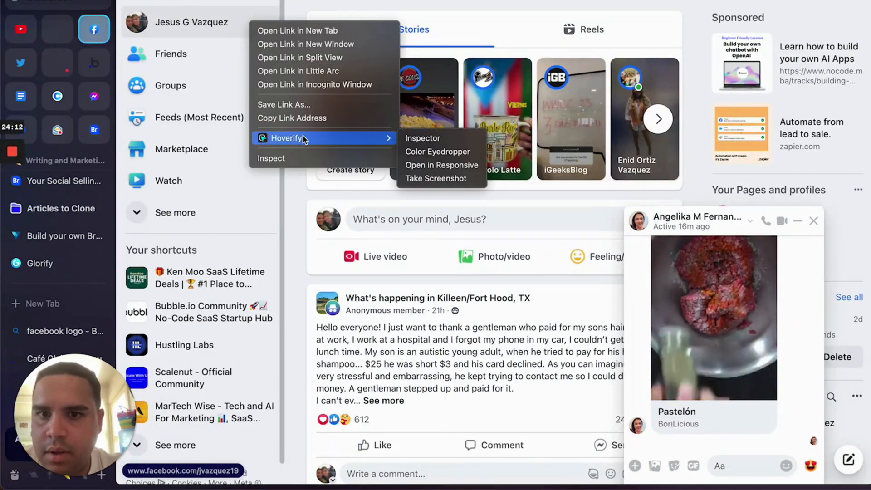
{"action": "left_click", "coordinate": [424, 155]}
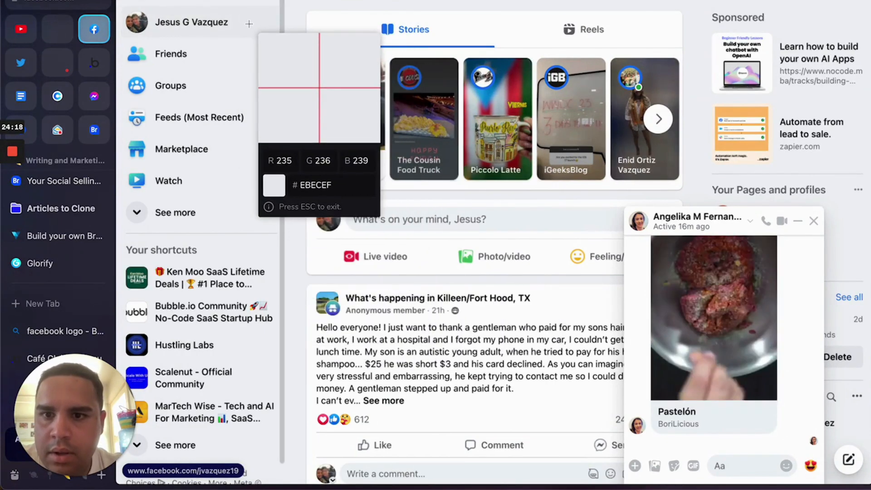
{"action": "left_click", "coordinate": [319, 87]}
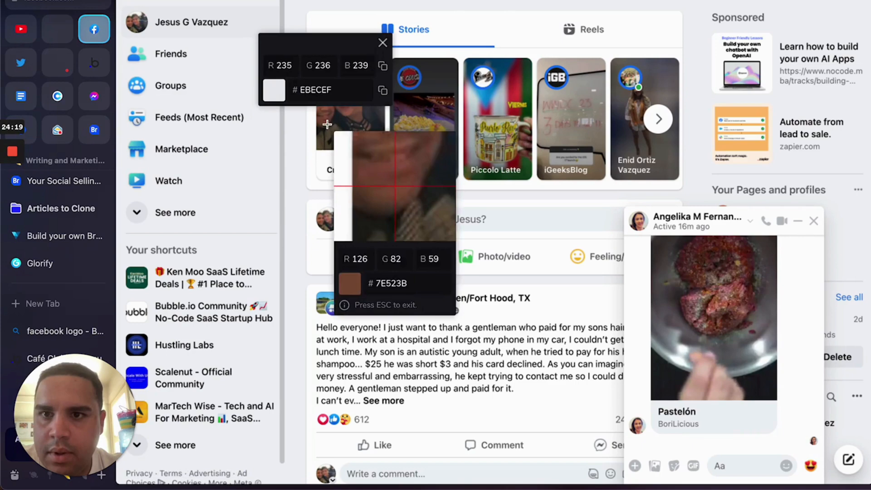
{"action": "left_click", "coordinate": [383, 91]}
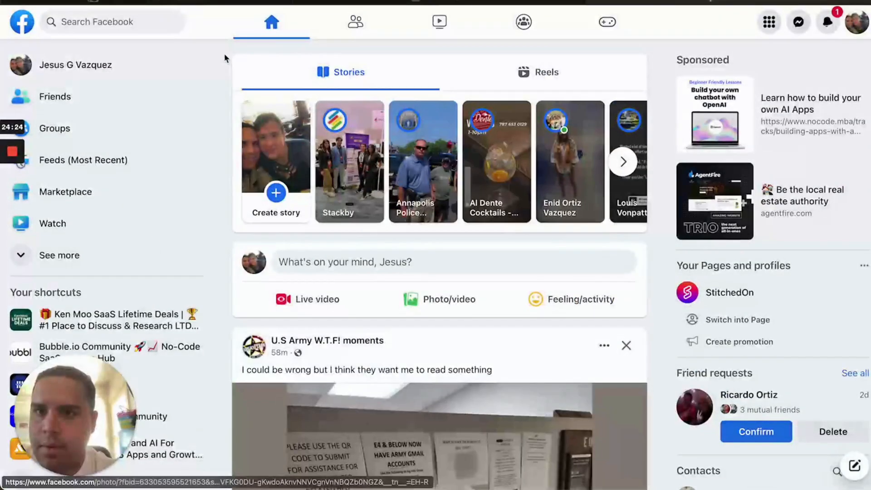
{"action": "left_click", "coordinate": [236, 3]}
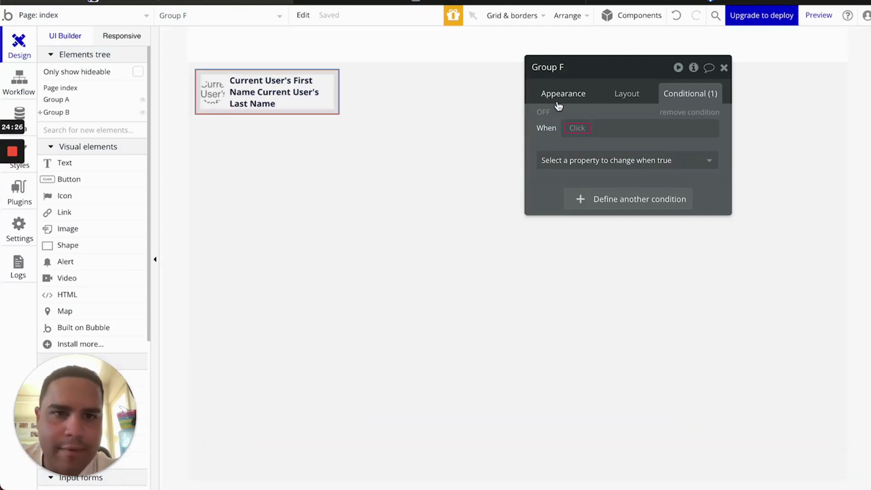
Rename Group F to Menu Item #1 Group and add an 'is hovered' condition for it
{"action": "left_click", "coordinate": [578, 129]}
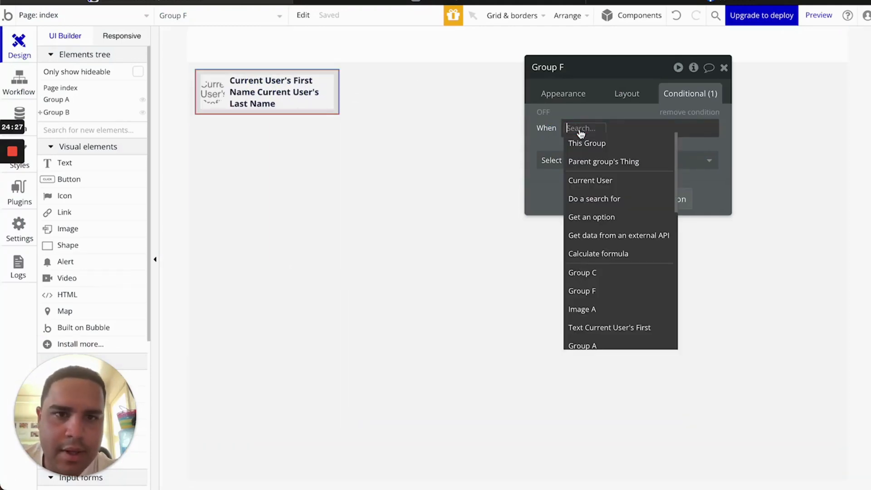
{"action": "left_click", "coordinate": [321, 112]}
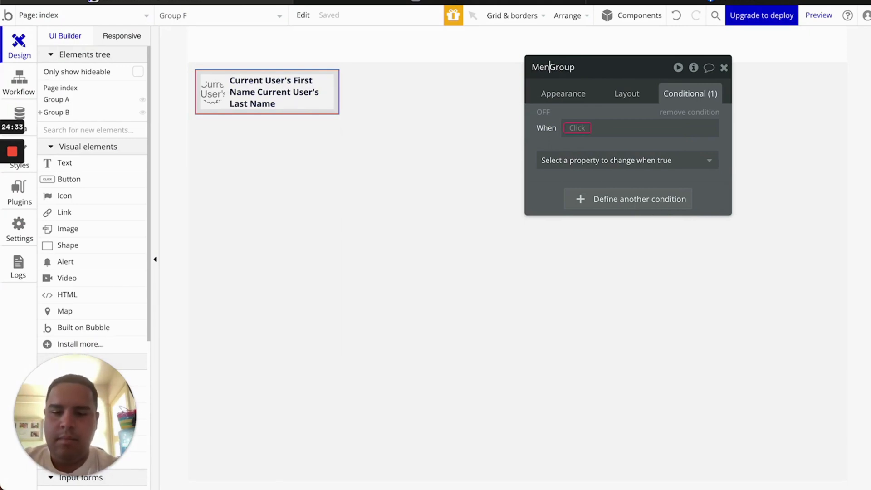
{"action": "type", "text": "m #1"}
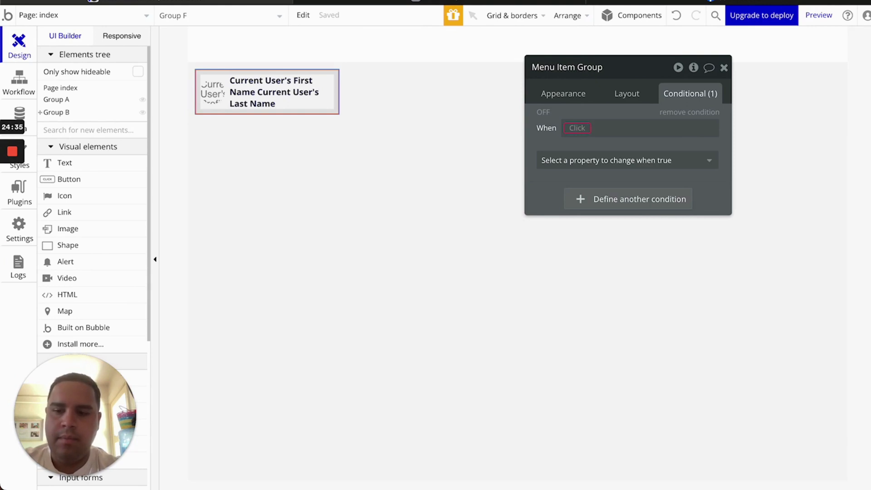
{"action": "left_click", "coordinate": [578, 129]}
{"action": "type", "text": "menu"}
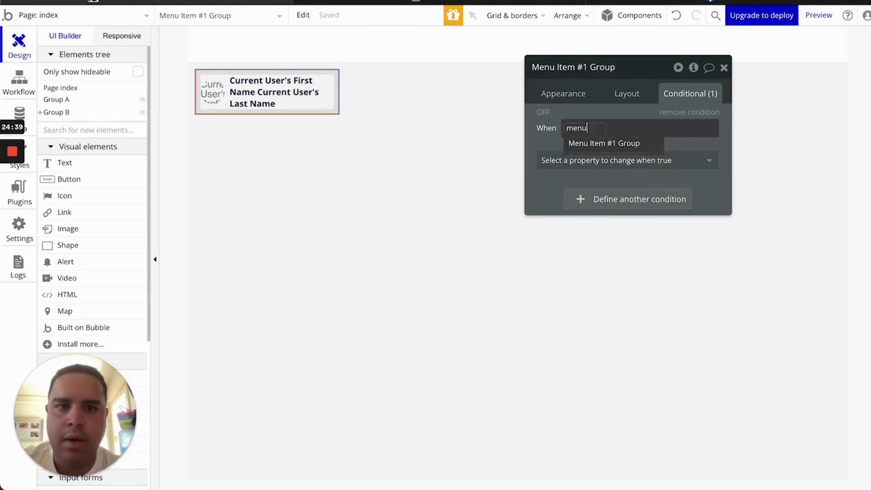
{"action": "left_click", "coordinate": [591, 143]}
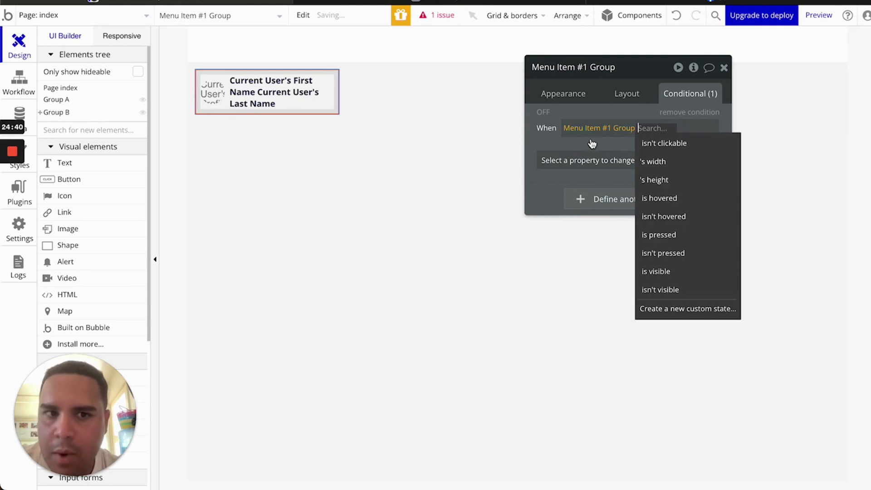
{"action": "left_click", "coordinate": [678, 201]}
Make the hovered condition change the background style to Flat color
{"action": "left_click", "coordinate": [649, 167]}
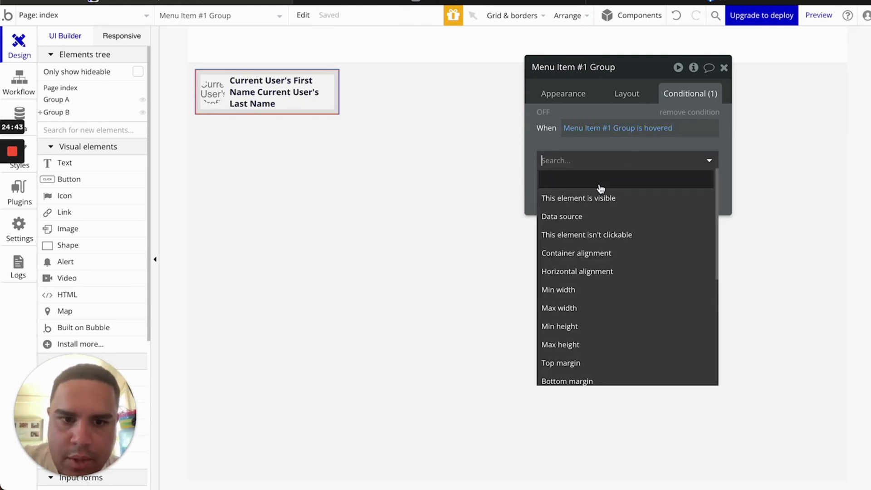
{"action": "type", "text": "col"}
{"action": "key", "text": "BackSpace"}
{"action": "key", "text": "BackSpace"}
{"action": "key", "text": "BackSpace"}
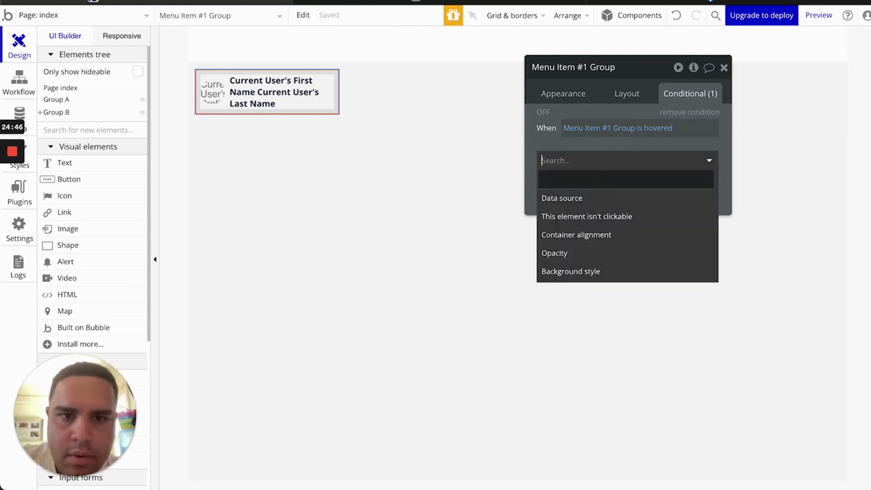
{"action": "type", "text": "ba"}
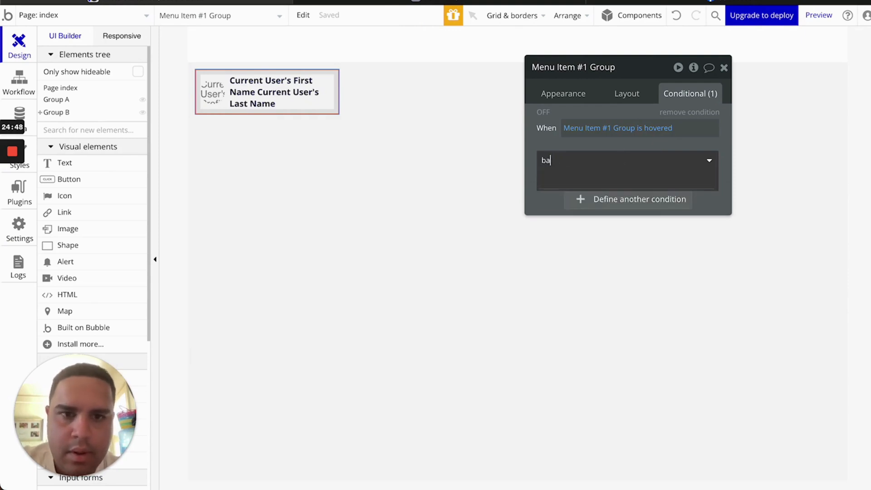
{"action": "type", "text": "kcc"}
{"action": "left_click", "coordinate": [612, 200]}
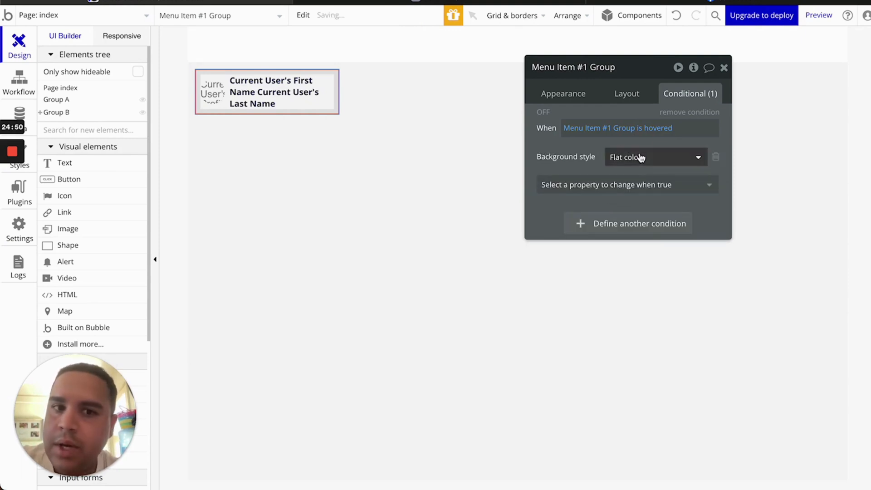
Set the hovered background colour to #EBECEF and preview the app
{"action": "left_click", "coordinate": [615, 187]}
{"action": "type", "text": "colo"}
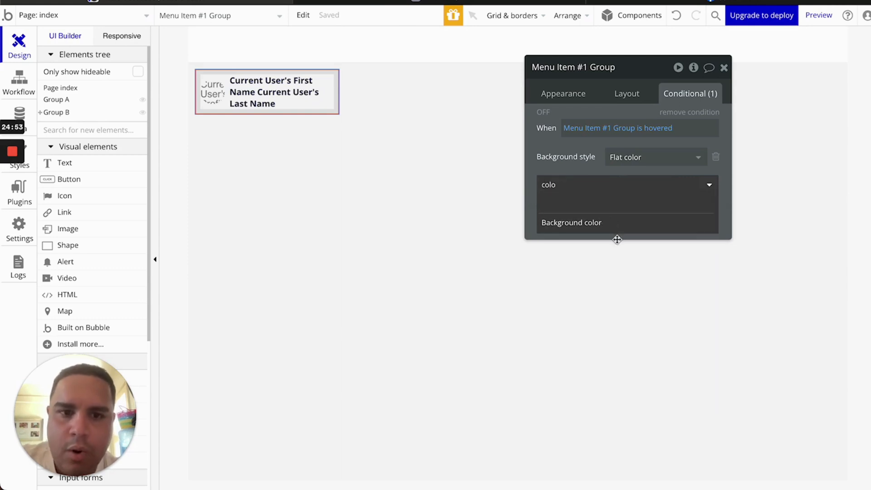
{"action": "left_click", "coordinate": [616, 225]}
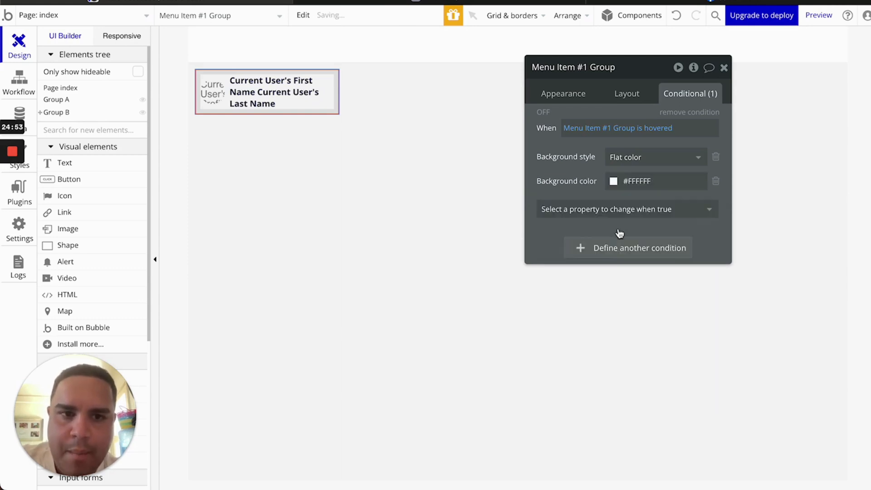
{"action": "left_click", "coordinate": [643, 181]}
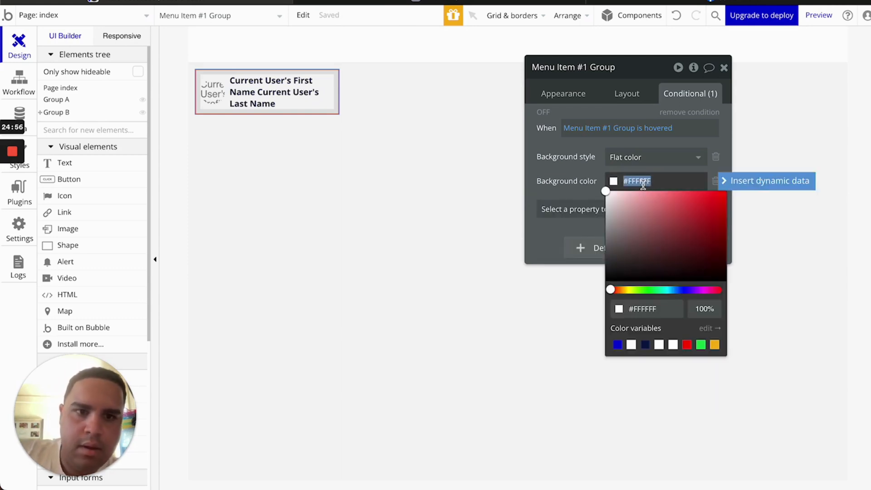
{"action": "type", "text": "#ebecef"}
{"action": "left_click", "coordinate": [591, 173]}
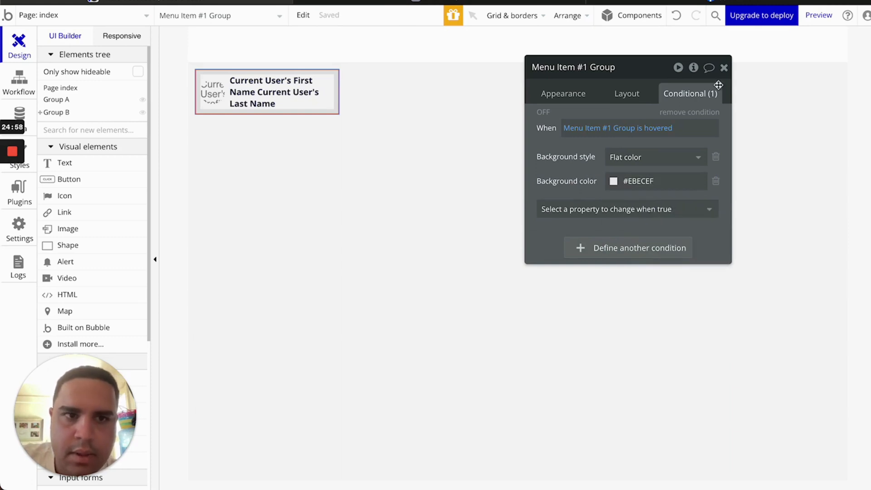
{"action": "left_click", "coordinate": [725, 72]}
{"action": "left_click", "coordinate": [416, 1]}
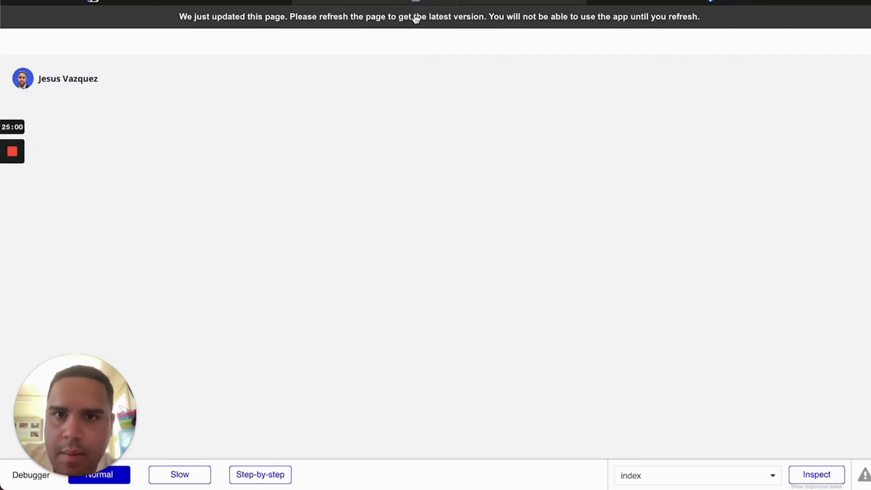
Reload the preview to see the name row turn grey on hover, then compare with Facebook
{"action": "left_click", "coordinate": [416, 18]}
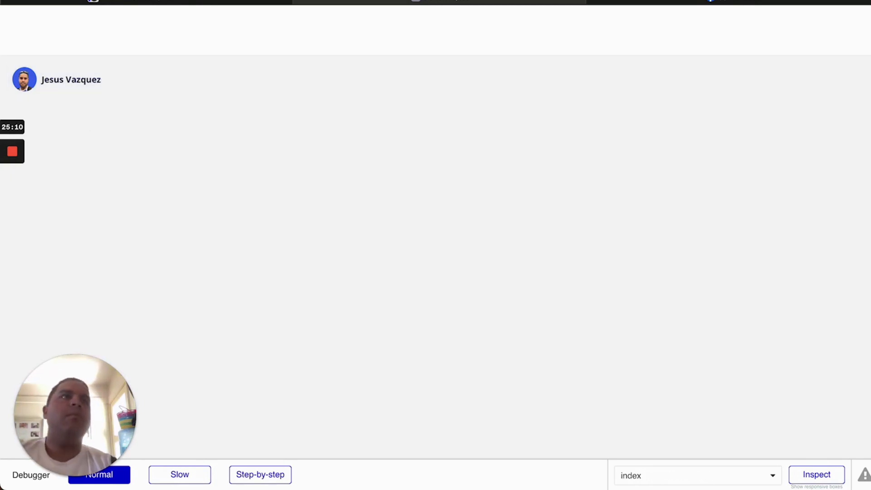
{"action": "left_click", "coordinate": [675, 3]}
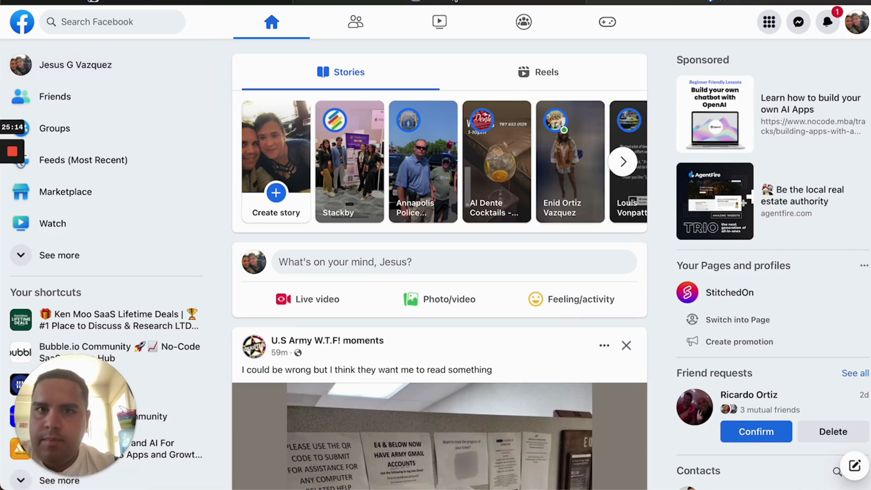
Enlarge the user name text from 14 to 16 px, then bring Facebook back up
{"action": "left_click", "coordinate": [494, 2]}
{"action": "left_click", "coordinate": [226, 2]}
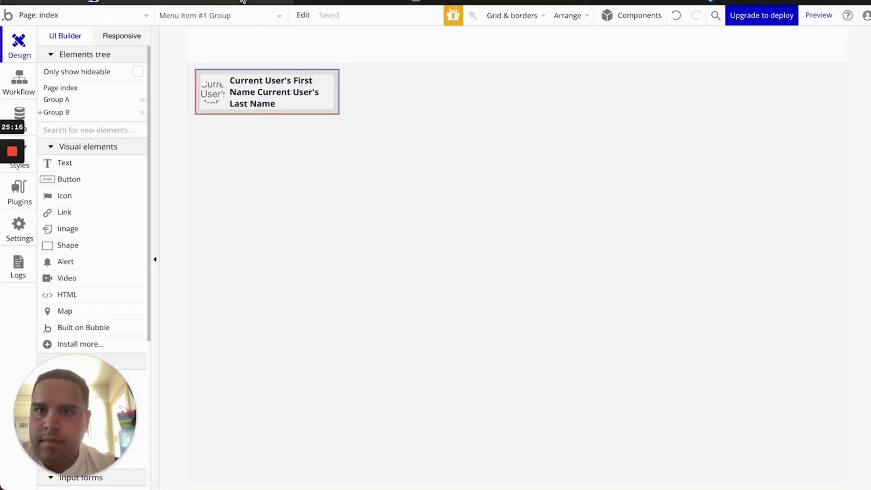
{"action": "double_click", "coordinate": [280, 91]}
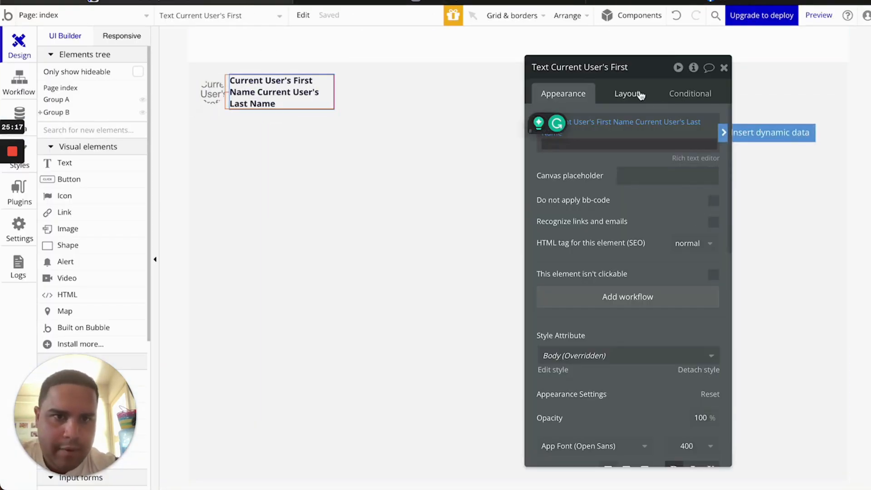
{"action": "scroll", "coordinate": [549, 345], "scroll_direction": "down", "scroll_amount": 4}
{"action": "left_click", "coordinate": [543, 299]}
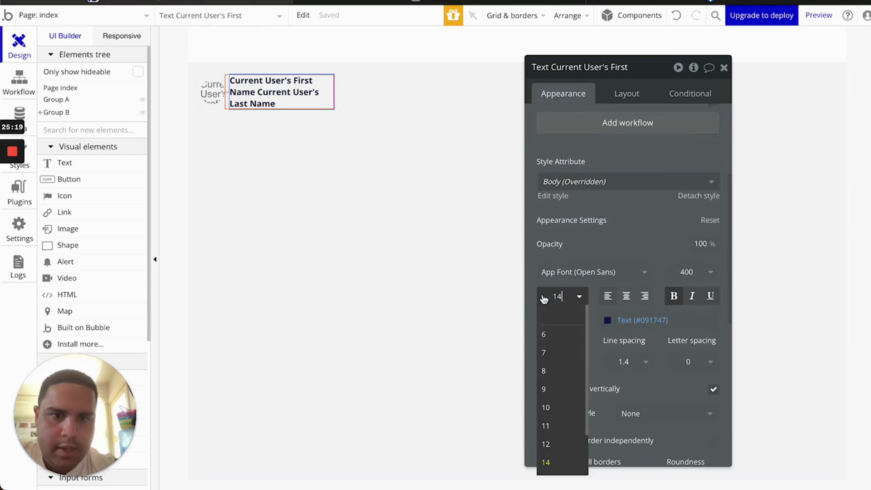
{"action": "type", "text": "16"}
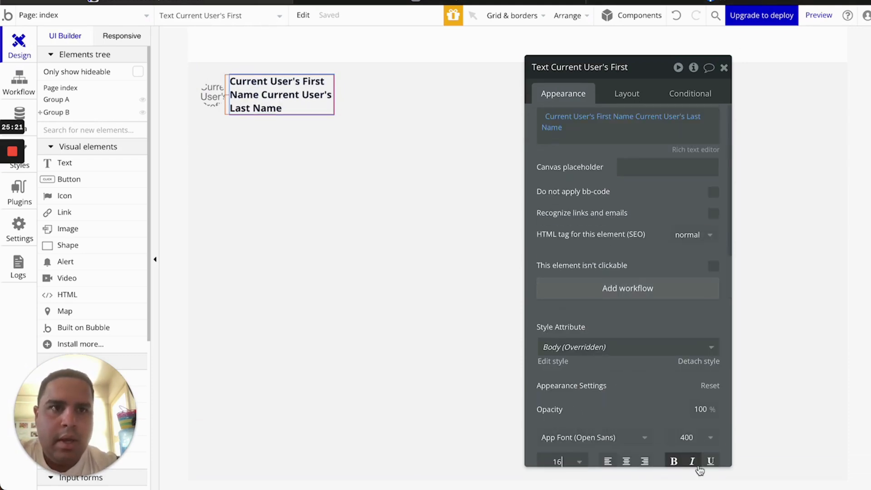
{"action": "left_click", "coordinate": [796, 477]}
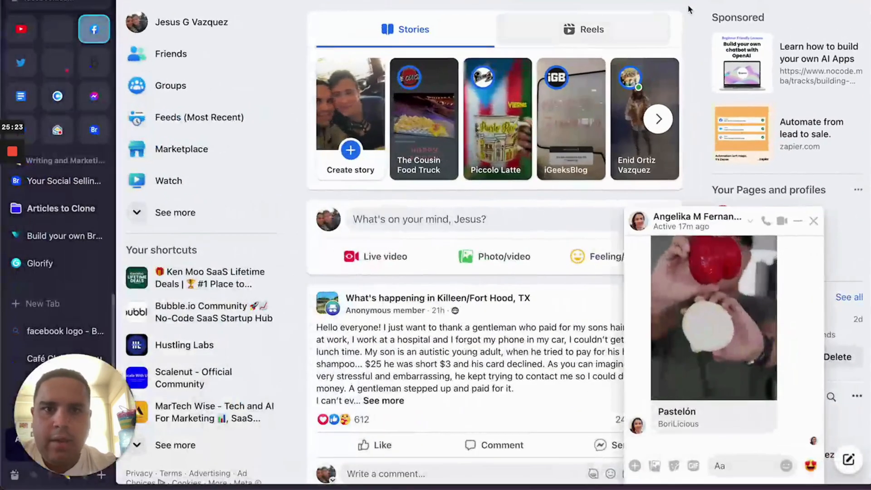
{"action": "left_click", "coordinate": [814, 221]}
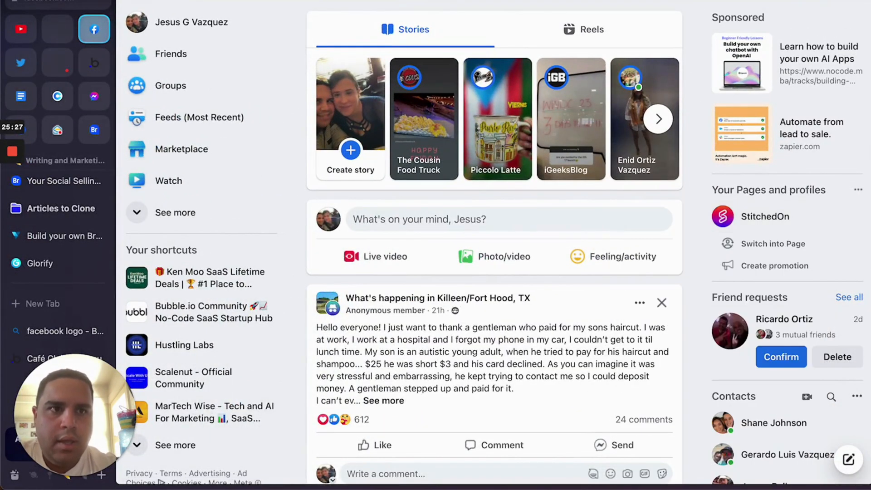
{"action": "mouse_move", "coordinate": [869, 182]}
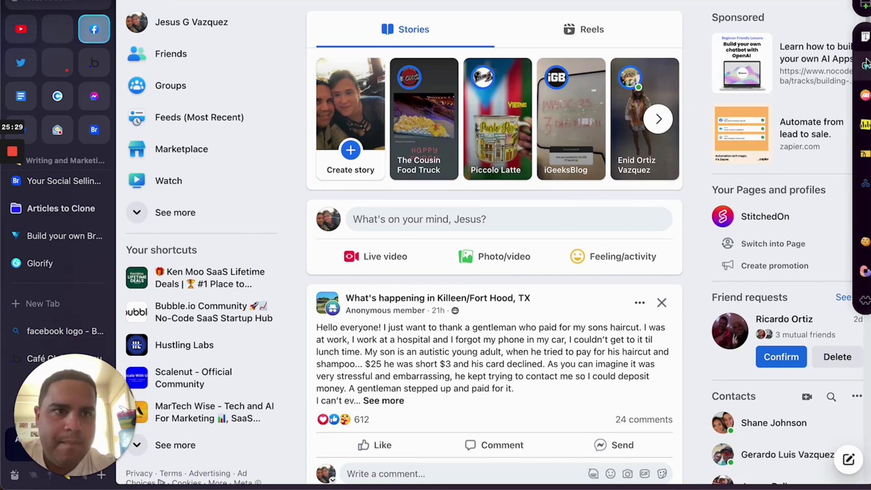
{"action": "right_click", "coordinate": [210, 30]}
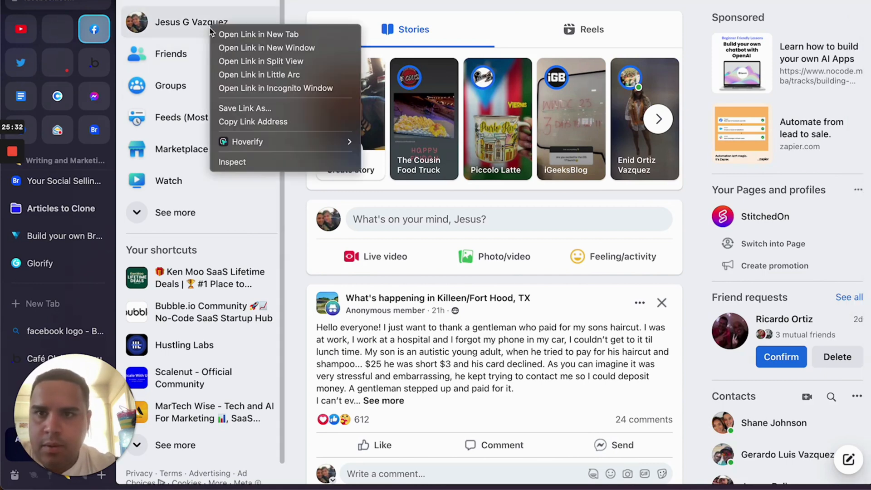
{"action": "mouse_move", "coordinate": [272, 142]}
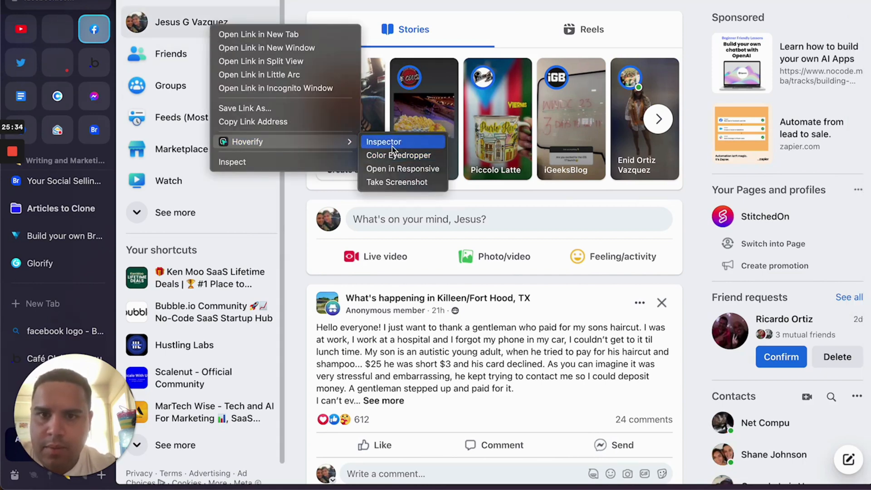
{"action": "left_click", "coordinate": [396, 142]}
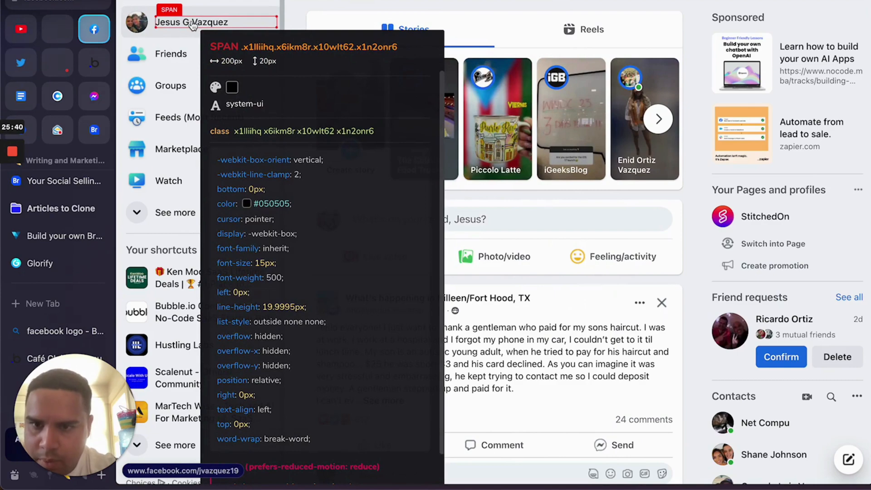
{"action": "left_click", "coordinate": [193, 26]}
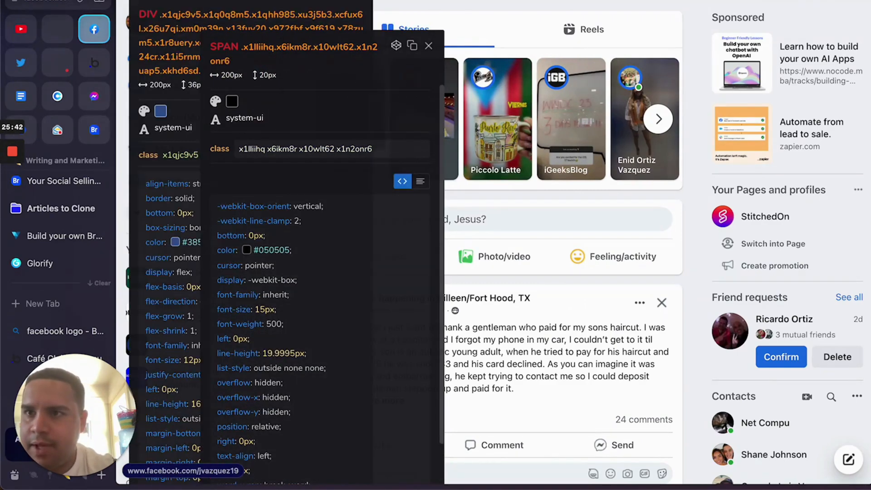
{"action": "key", "text": "Escape"}
{"action": "key", "text": "super+m"}
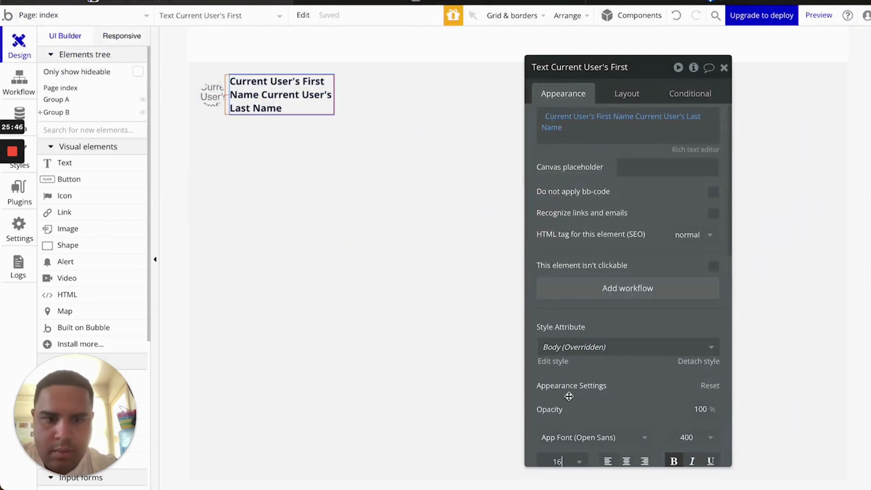
Refresh the preview, then unbold the name text and set its weight to 600 Semi Bold
{"action": "left_click", "coordinate": [389, 4]}
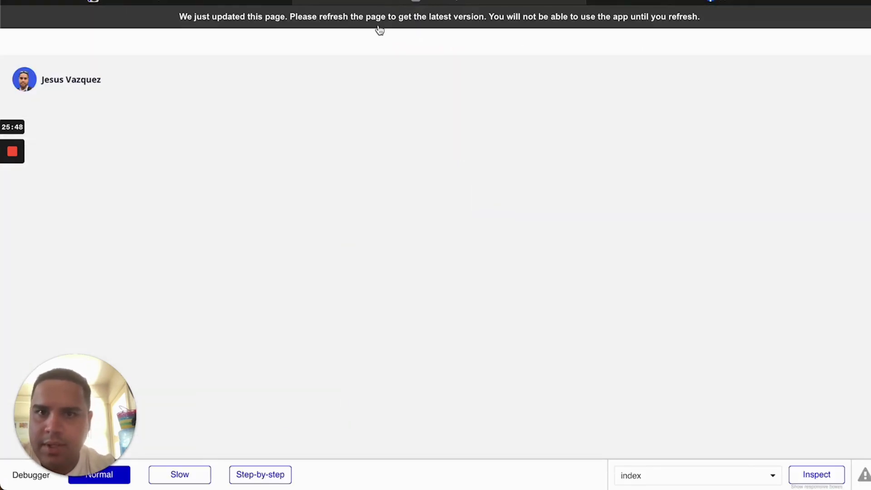
{"action": "key", "text": "super+r"}
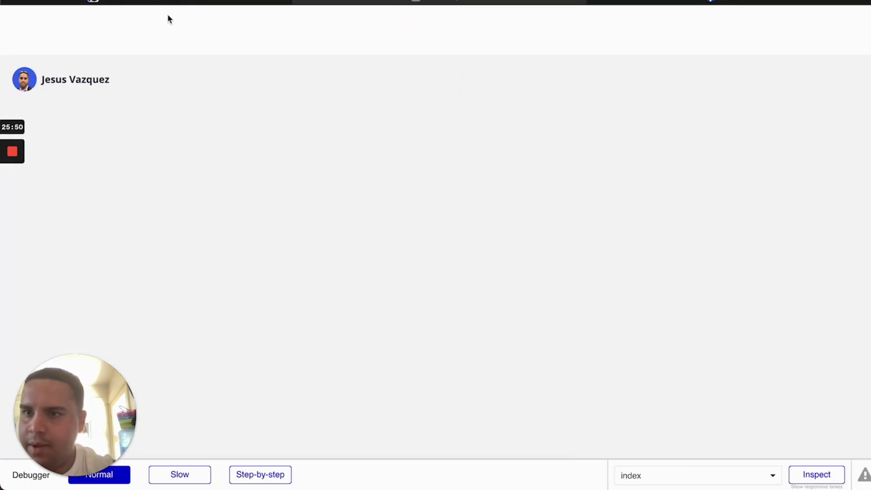
{"action": "left_click", "coordinate": [210, 3]}
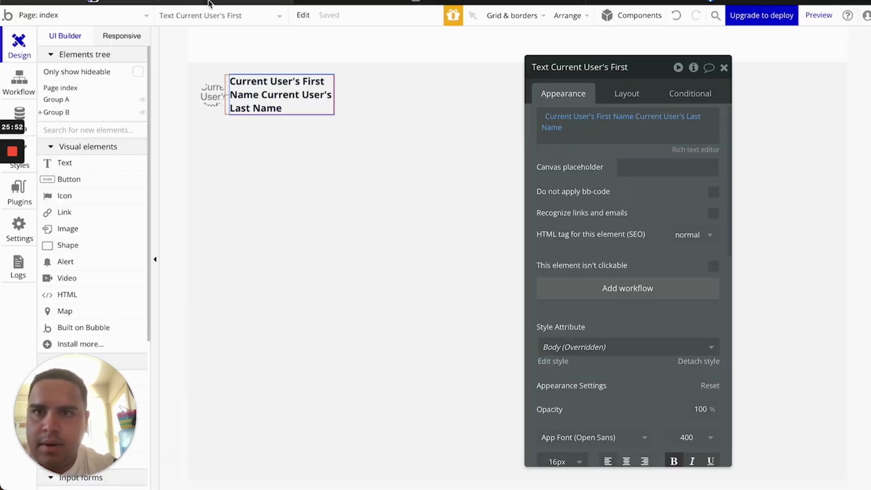
{"action": "left_click", "coordinate": [674, 461]}
{"action": "left_click", "coordinate": [687, 438]}
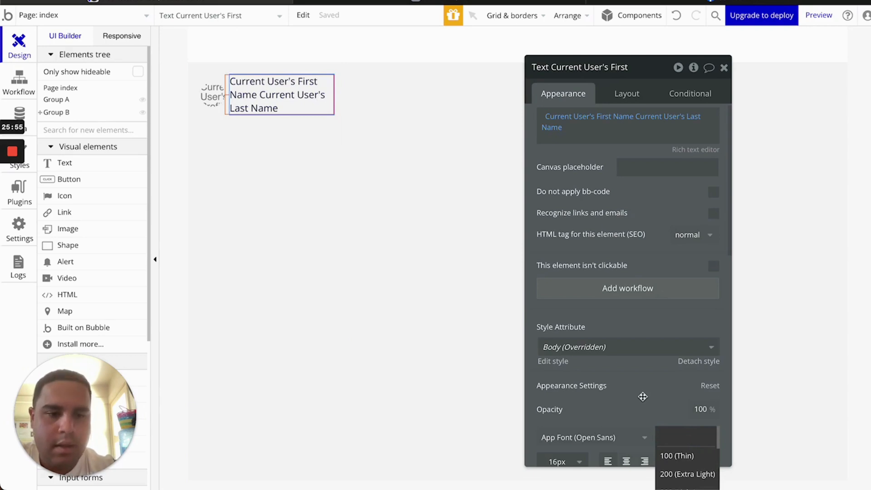
{"action": "scroll", "coordinate": [648, 368], "scroll_direction": "down", "scroll_amount": 4}
{"action": "scroll", "coordinate": [687, 344], "scroll_direction": "down", "scroll_amount": 8}
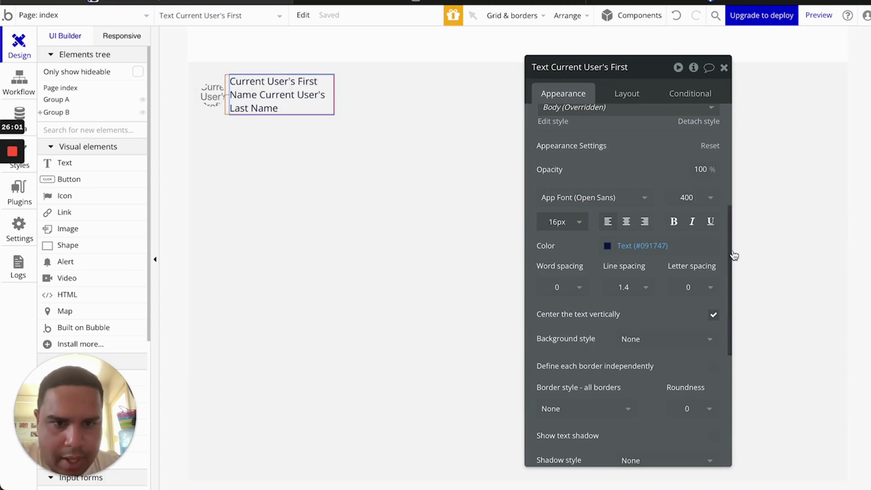
{"action": "left_click", "coordinate": [687, 201]}
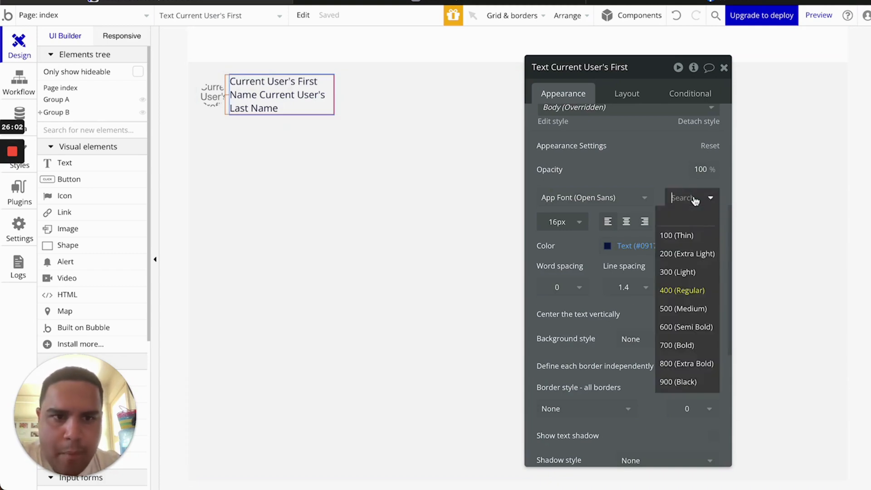
{"action": "left_click", "coordinate": [687, 328]}
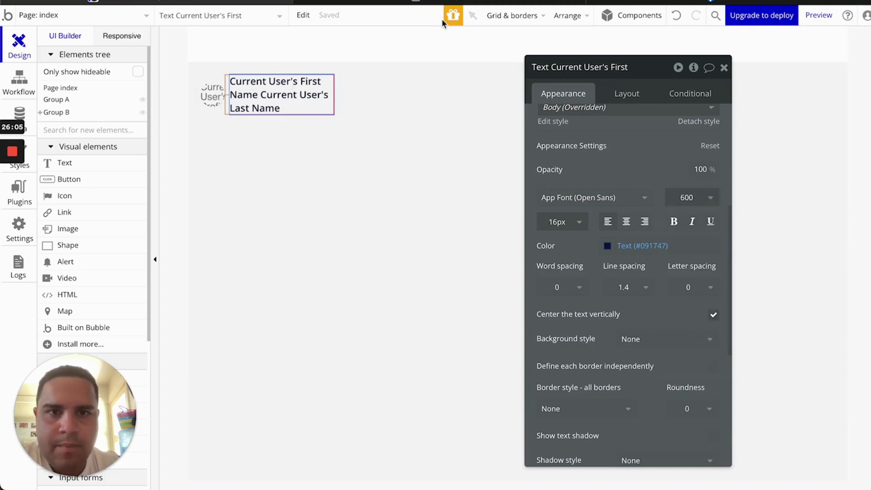
Review the name text's size, weight, font and colour, keeping 16px and weight 600
{"action": "scroll", "coordinate": [638, 150], "scroll_direction": "up", "scroll_amount": 2}
{"action": "scroll", "coordinate": [637, 150], "scroll_direction": "down", "scroll_amount": 3}
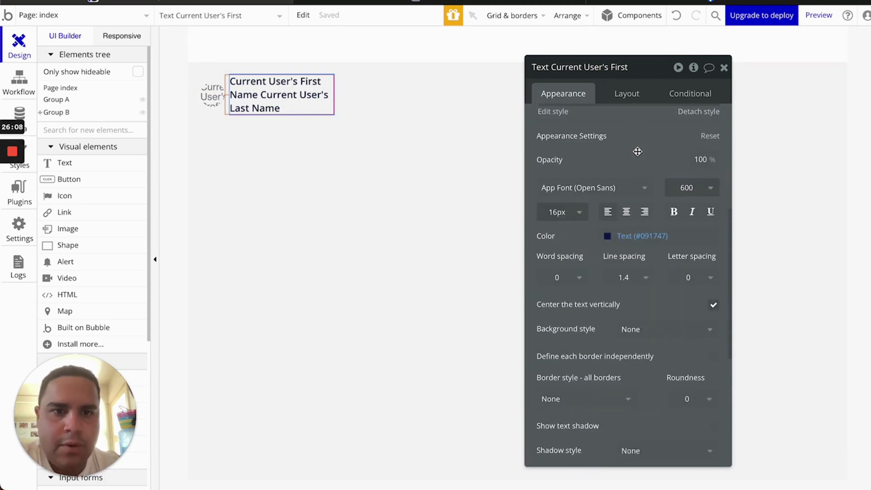
{"action": "left_click", "coordinate": [547, 214]}
{"action": "left_click", "coordinate": [624, 168]}
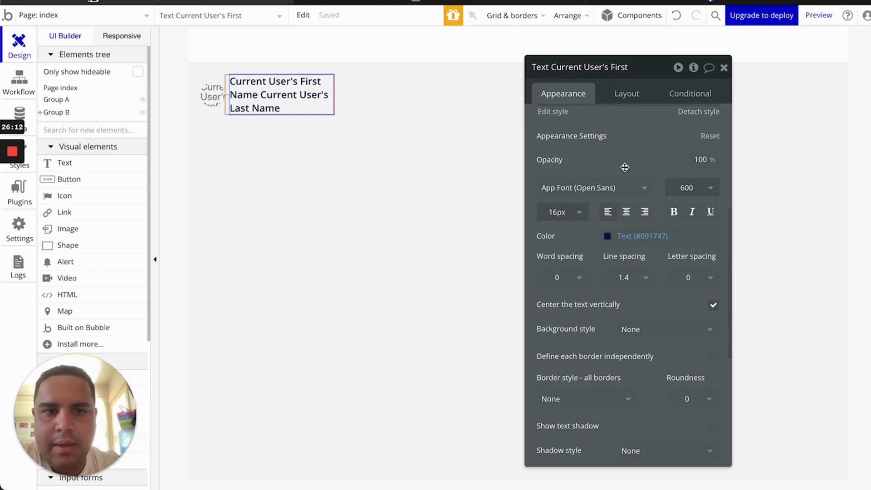
{"action": "left_click", "coordinate": [680, 200]}
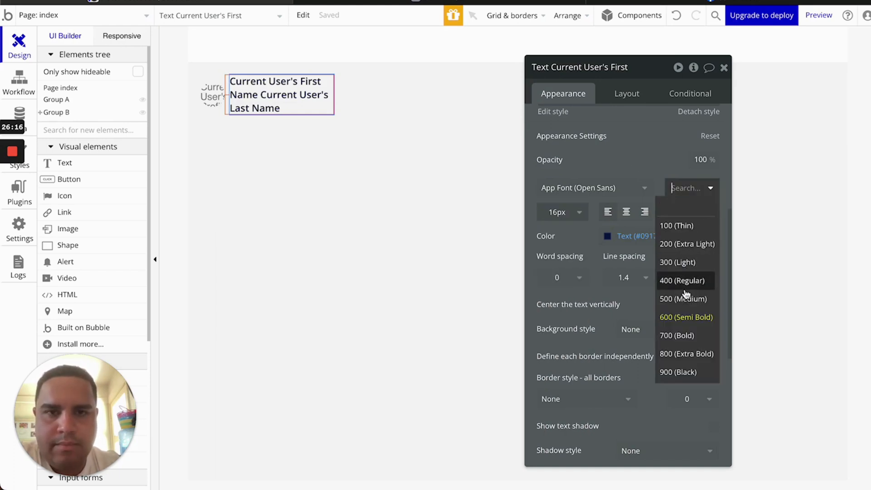
{"action": "left_click", "coordinate": [653, 176]}
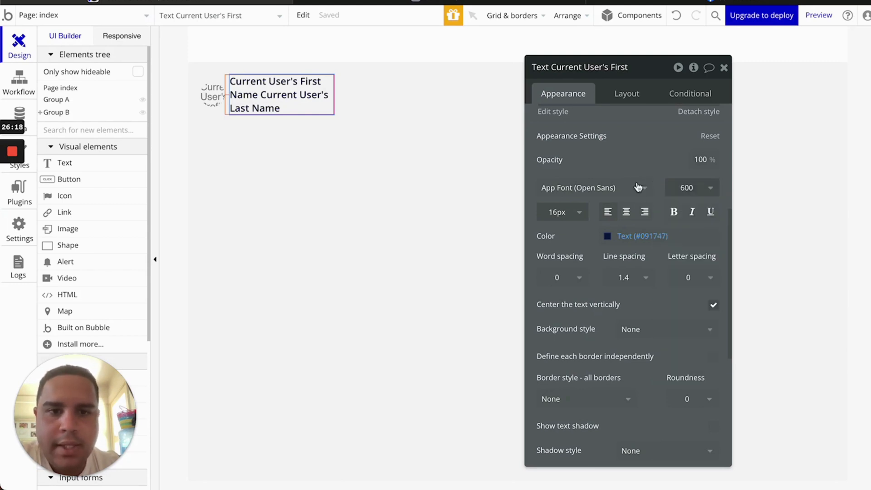
{"action": "left_click", "coordinate": [617, 193]}
{"action": "scroll", "coordinate": [596, 333], "scroll_direction": "down", "scroll_amount": 15}
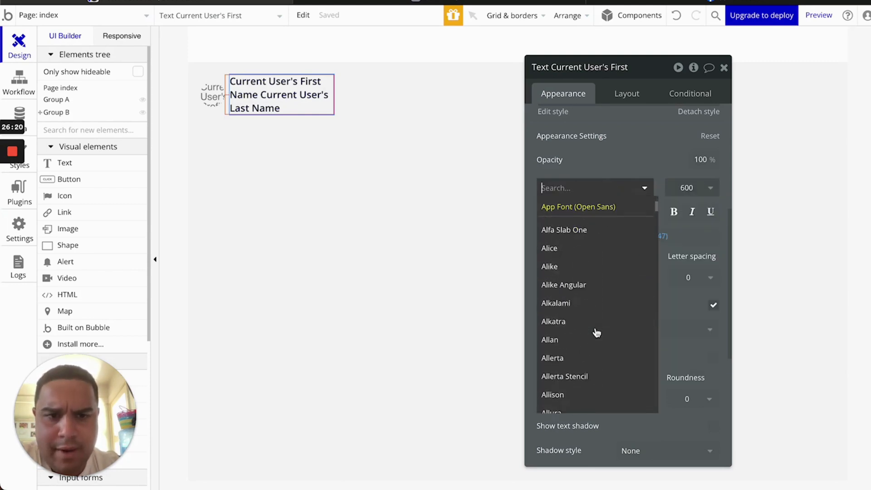
{"action": "scroll", "coordinate": [590, 236], "scroll_direction": "down", "scroll_amount": 20}
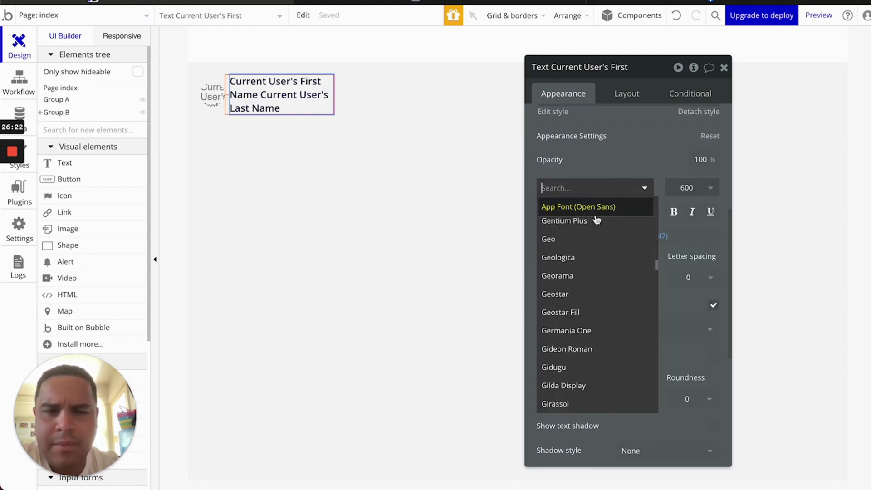
{"action": "scroll", "coordinate": [587, 282], "scroll_direction": "down", "scroll_amount": 10}
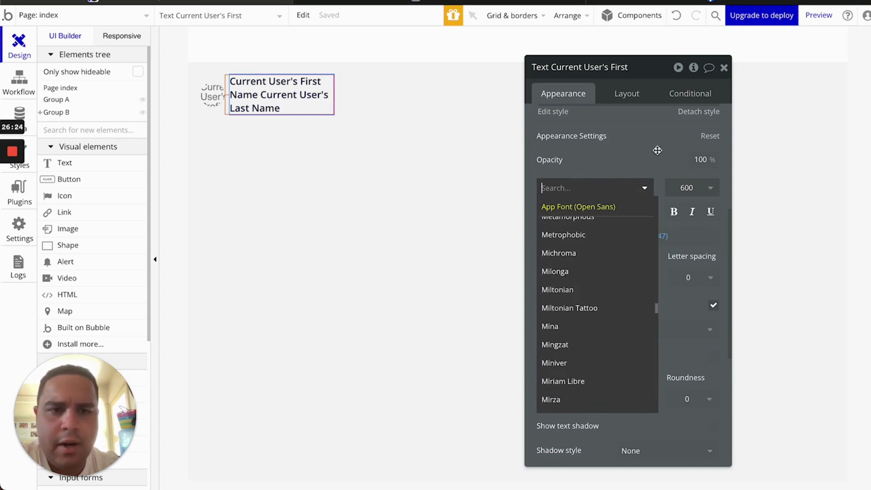
{"action": "left_click", "coordinate": [656, 150]}
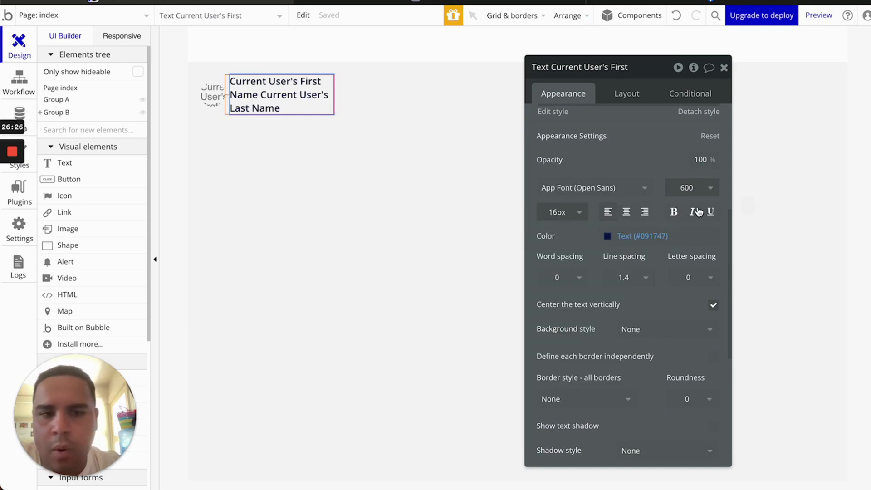
{"action": "left_click", "coordinate": [630, 235]}
{"action": "left_click", "coordinate": [587, 242]}
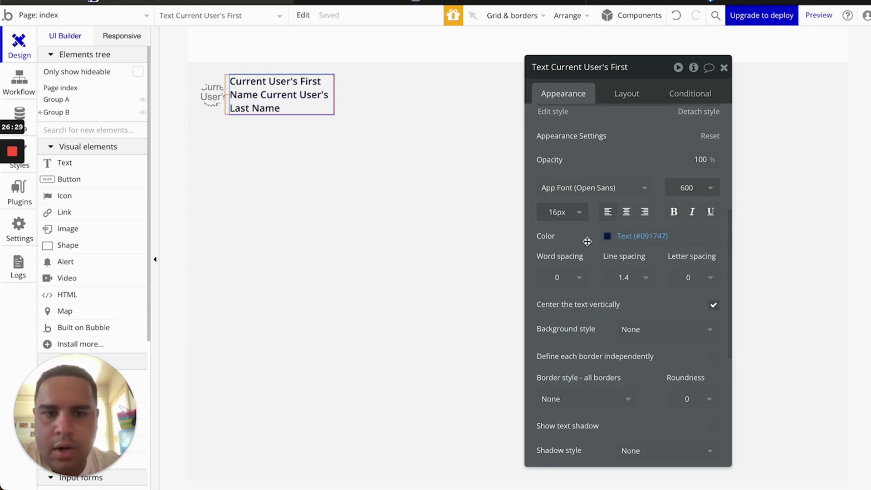
Set the name text's word spacing back to 0 and line spacing to 1.2
{"action": "left_click", "coordinate": [555, 278]}
{"action": "type", "text": "4"}
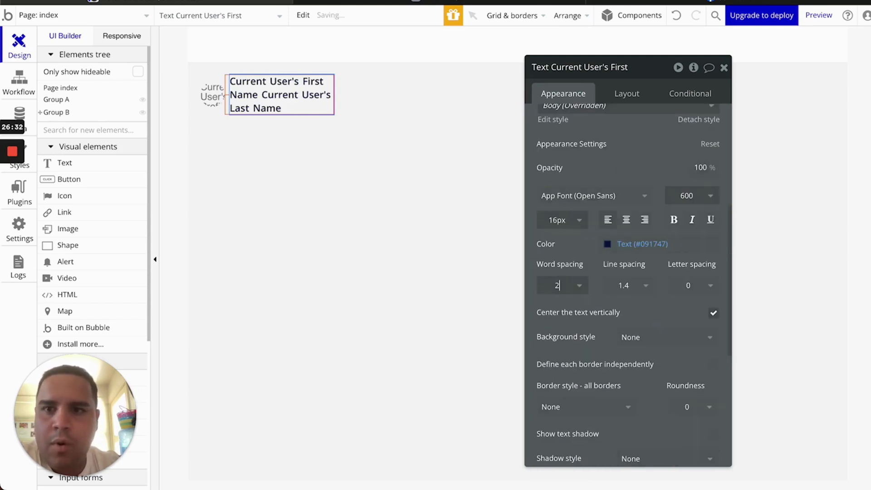
{"action": "key", "text": "Up"}
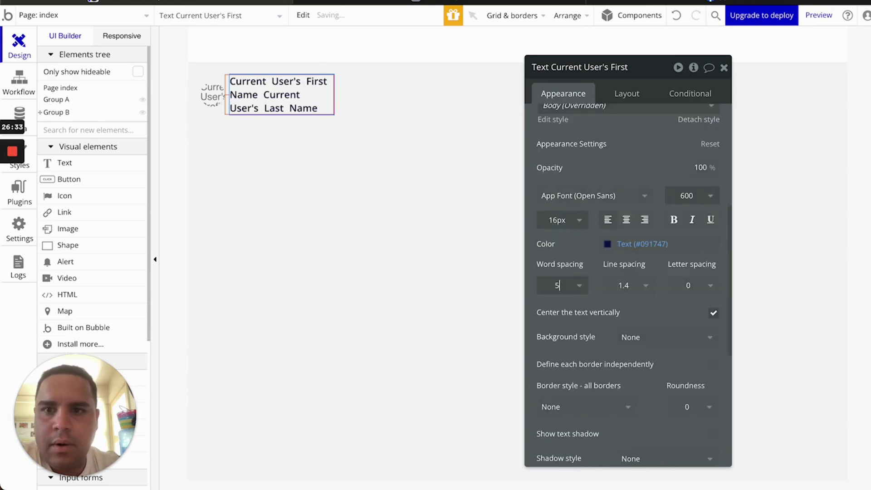
{"action": "key", "text": "Down"}
{"action": "key", "text": "Down"}
{"action": "key", "text": "Down"}
{"action": "key", "text": "Down"}
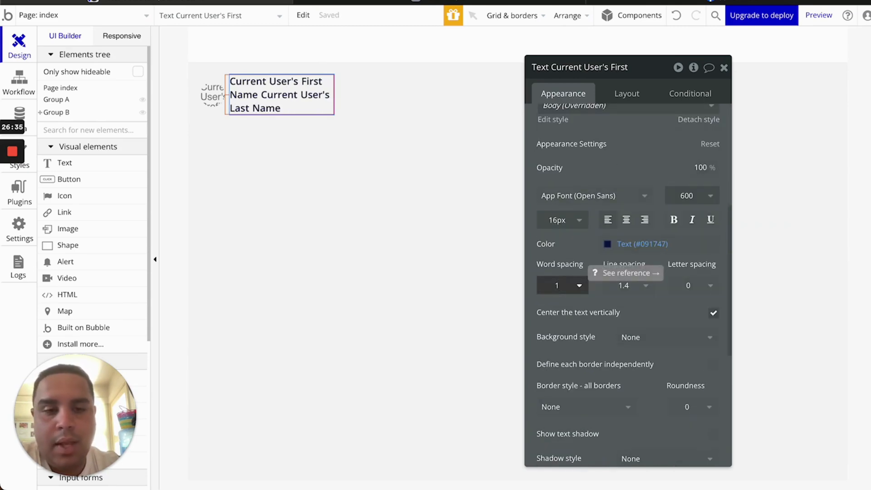
{"action": "key", "text": "Down"}
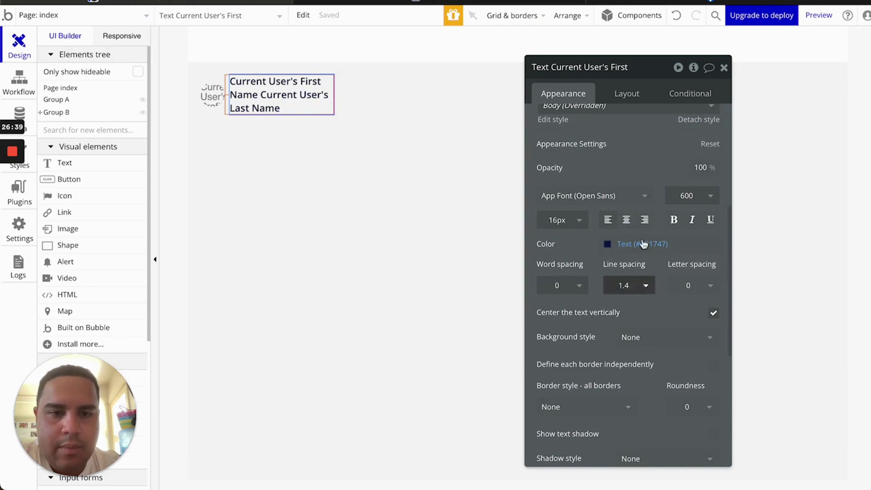
{"action": "left_click", "coordinate": [634, 289]}
{"action": "key", "text": "BackSpace"}
{"action": "type", "text": "2"}
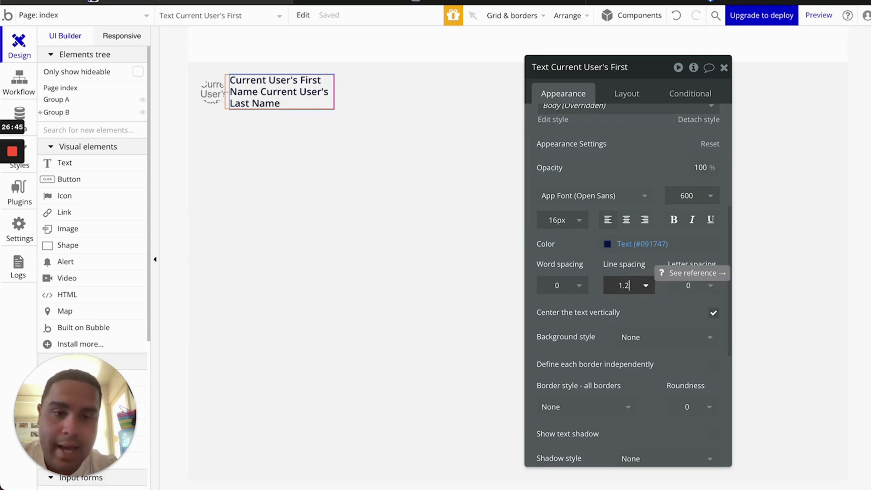
Try the name text's HTML tag and link-recognition options, leaving both unchanged
{"action": "scroll", "coordinate": [644, 341], "scroll_direction": "down", "scroll_amount": 3}
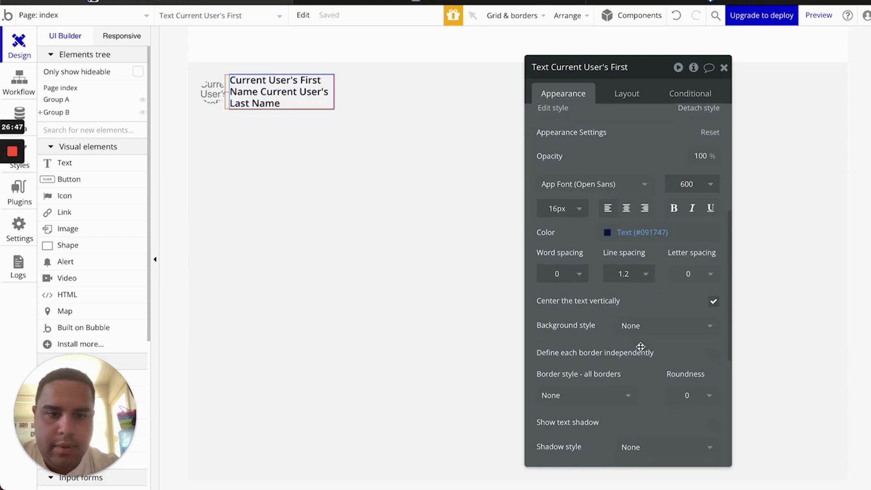
{"action": "scroll", "coordinate": [640, 345], "scroll_direction": "down", "scroll_amount": 2}
{"action": "scroll", "coordinate": [640, 344], "scroll_direction": "up", "scroll_amount": 10}
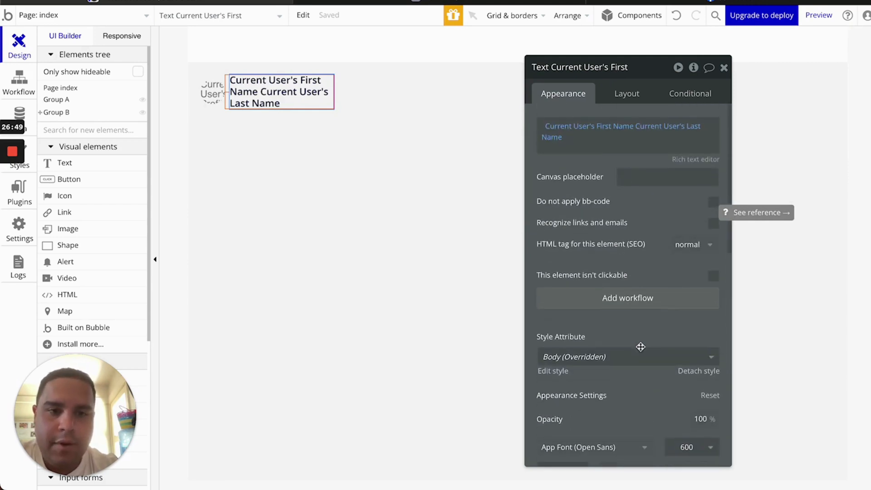
{"action": "scroll", "coordinate": [643, 282], "scroll_direction": "down", "scroll_amount": 3}
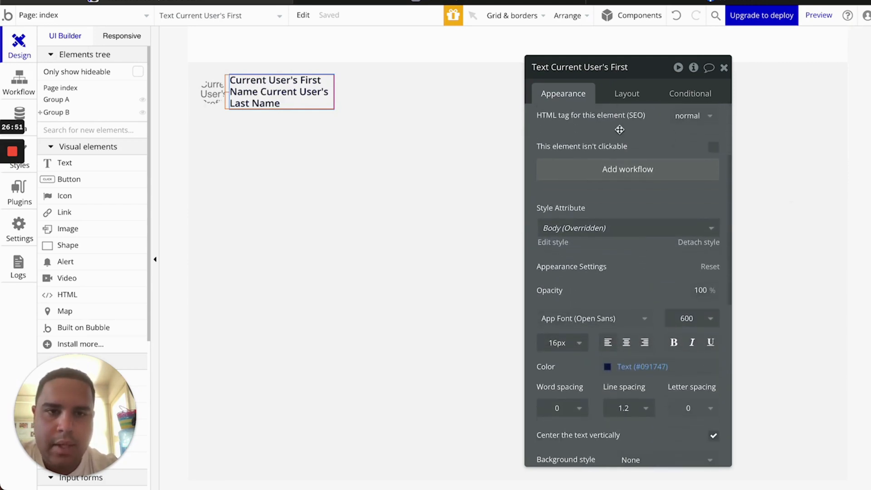
{"action": "scroll", "coordinate": [626, 136], "scroll_direction": "up", "scroll_amount": 3}
{"action": "left_click", "coordinate": [701, 240]}
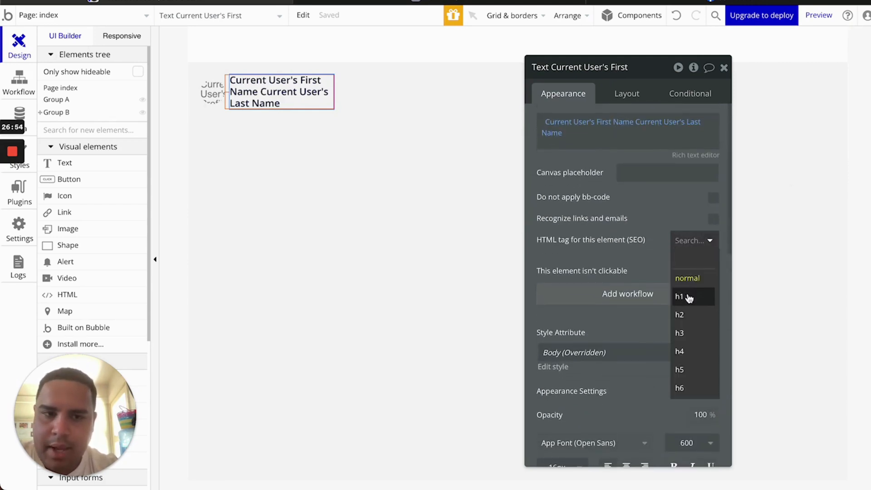
{"action": "left_click", "coordinate": [671, 208]}
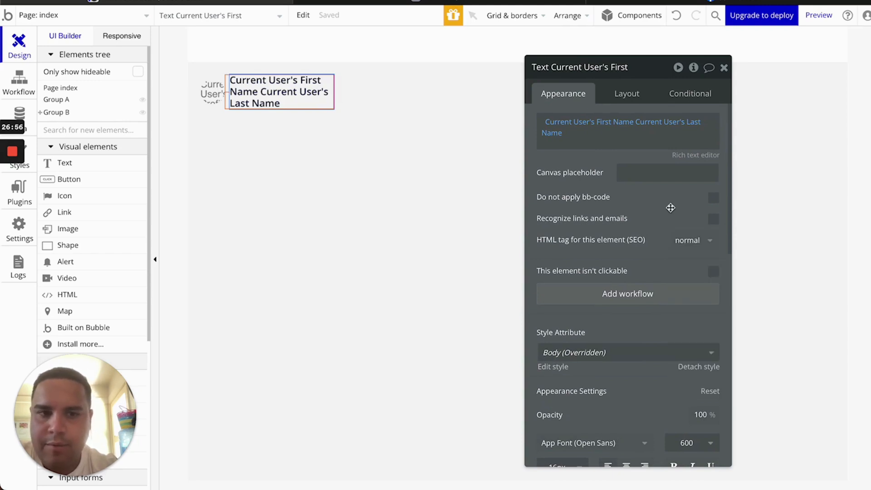
{"action": "left_click", "coordinate": [714, 220]}
{"action": "left_click", "coordinate": [714, 220]}
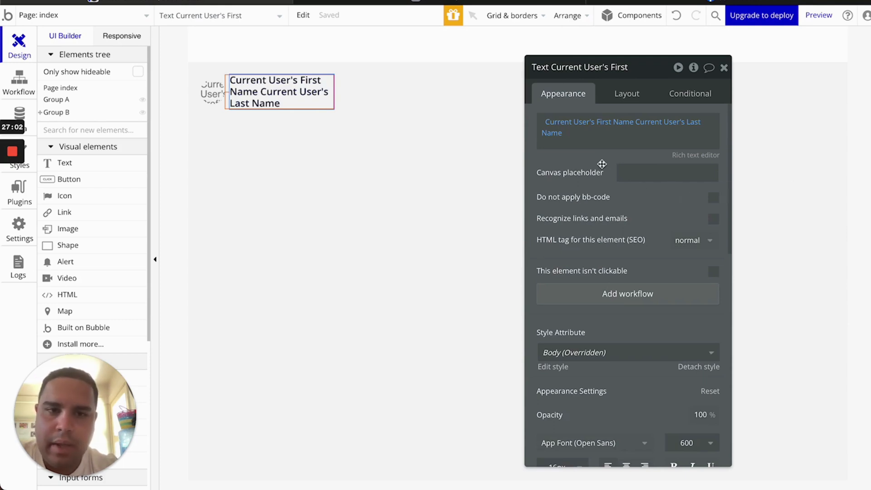
Close the property editor and reload the preview to see the restyled name row
{"action": "left_click", "coordinate": [724, 67]}
{"action": "left_click", "coordinate": [478, 4]}
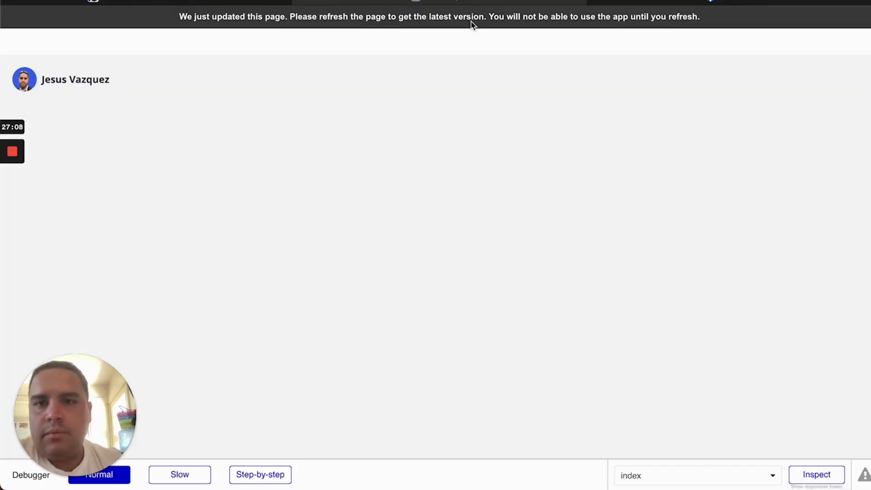
{"action": "key", "text": "super+r"}
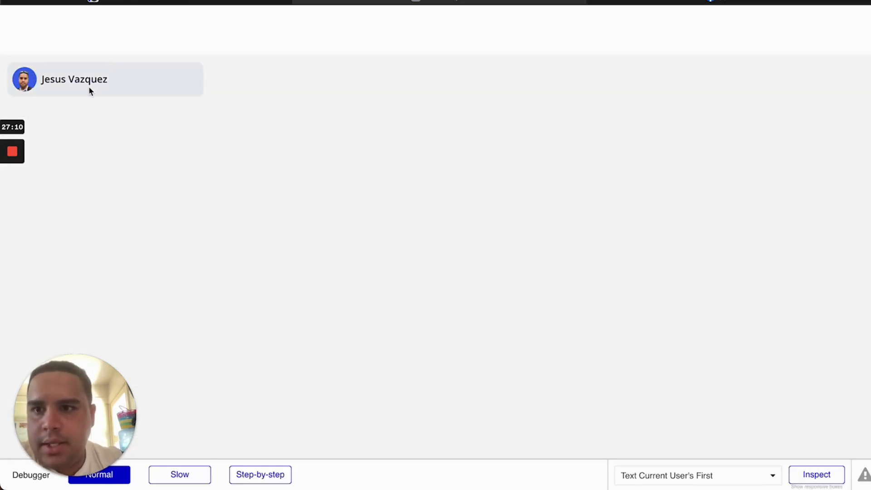
{"action": "left_click", "coordinate": [726, 2]}
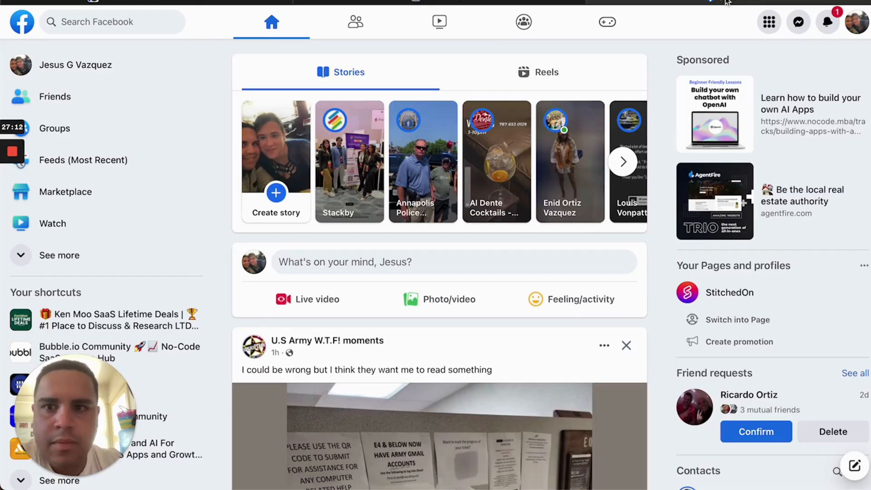
Look at Facebook's Friends sidebar link for reference, then go back to the Bubble editor
{"action": "right_click", "coordinate": [16, 97]}
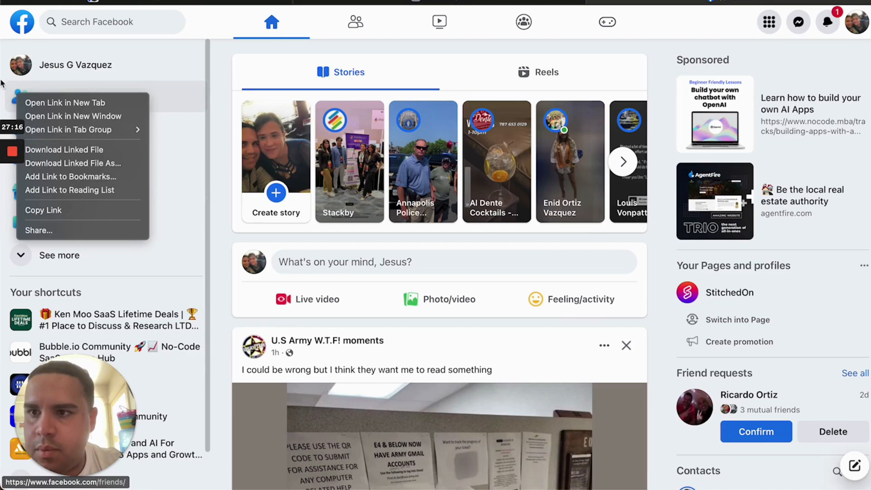
{"action": "left_click", "coordinate": [2, 84]}
{"action": "left_click", "coordinate": [198, 2]}
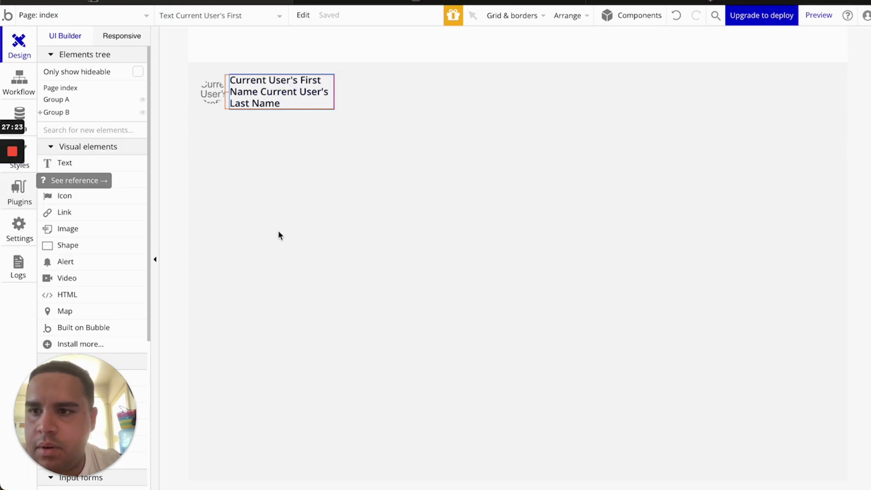
Install the API Connector and Google Material Icons plugins, then return to the Design tab
{"action": "left_click", "coordinate": [30, 200]}
{"action": "left_click", "coordinate": [215, 50]}
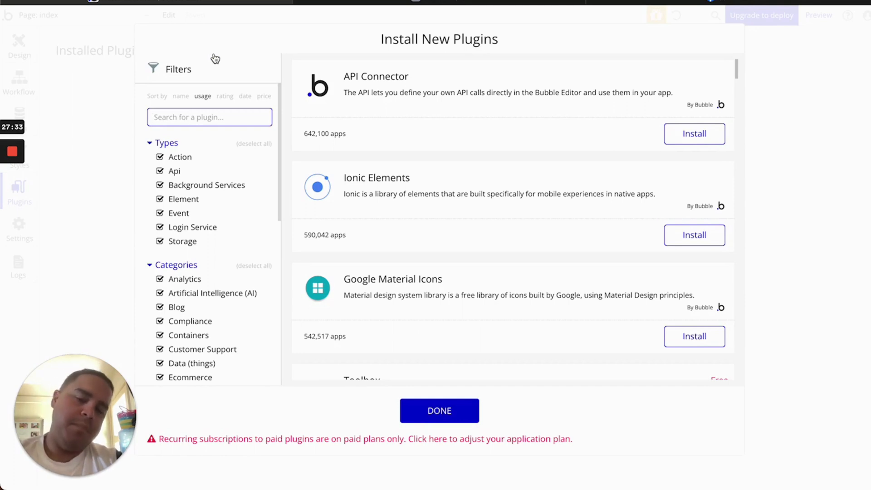
{"action": "left_click", "coordinate": [694, 134]}
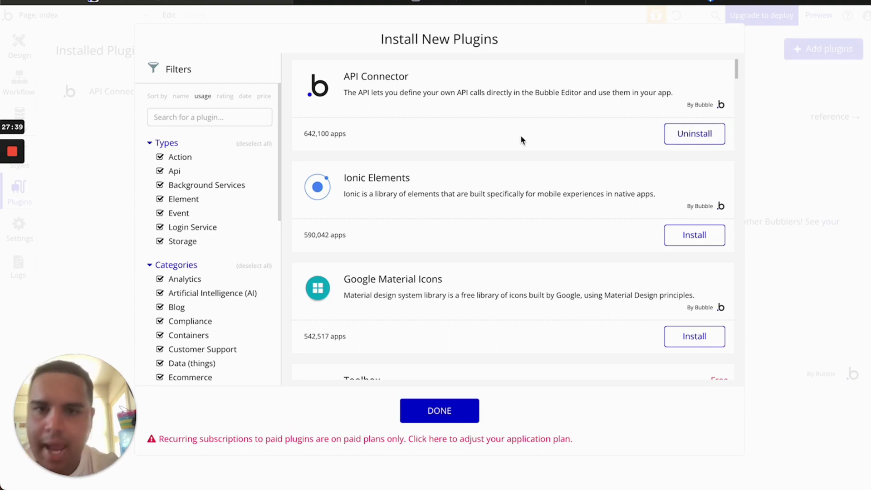
{"action": "scroll", "coordinate": [521, 135], "scroll_direction": "down", "scroll_amount": 3}
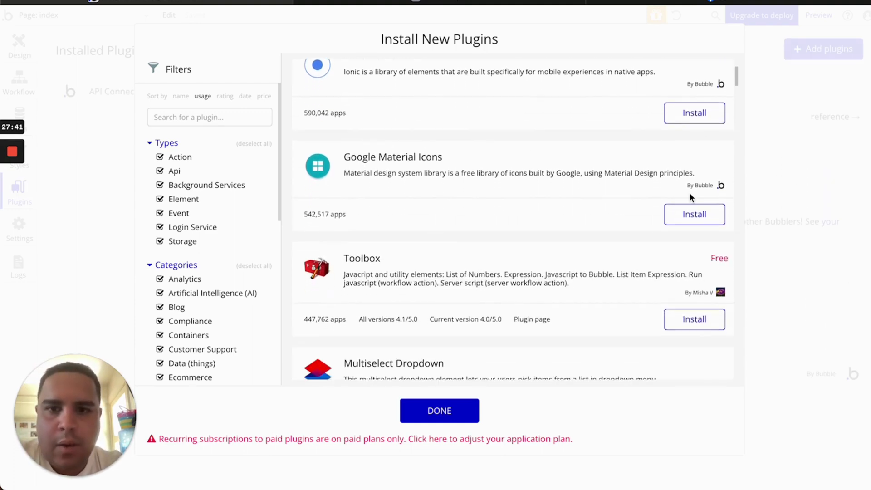
{"action": "left_click", "coordinate": [695, 214]}
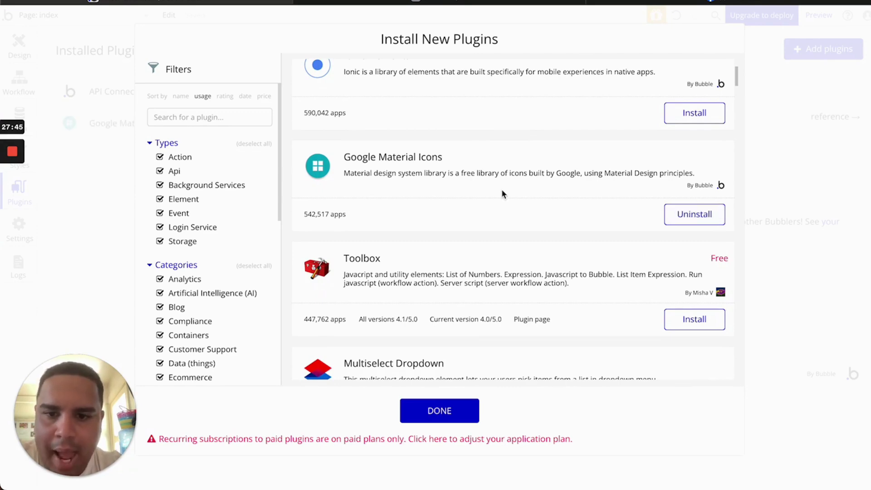
{"action": "scroll", "coordinate": [502, 194], "scroll_direction": "down", "scroll_amount": 8}
{"action": "scroll", "coordinate": [502, 194], "scroll_direction": "down", "scroll_amount": 9}
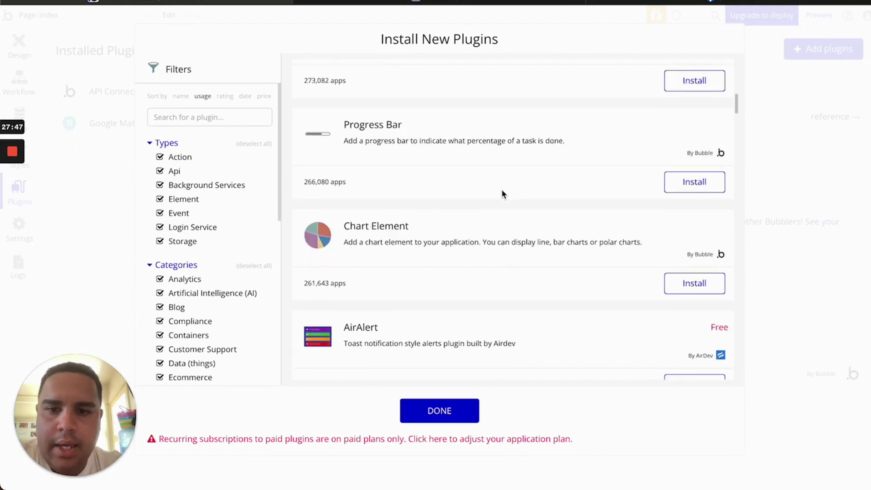
{"action": "scroll", "coordinate": [502, 193], "scroll_direction": "down", "scroll_amount": 4}
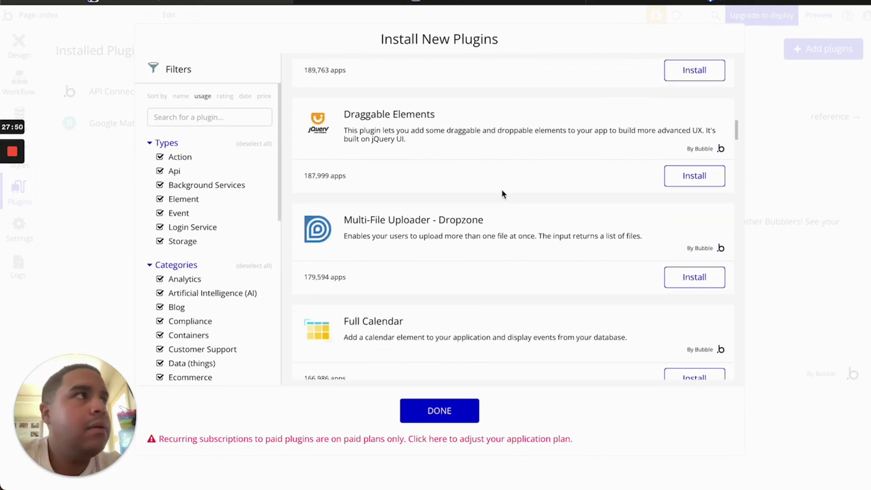
{"action": "scroll", "coordinate": [508, 268], "scroll_direction": "down", "scroll_amount": 6}
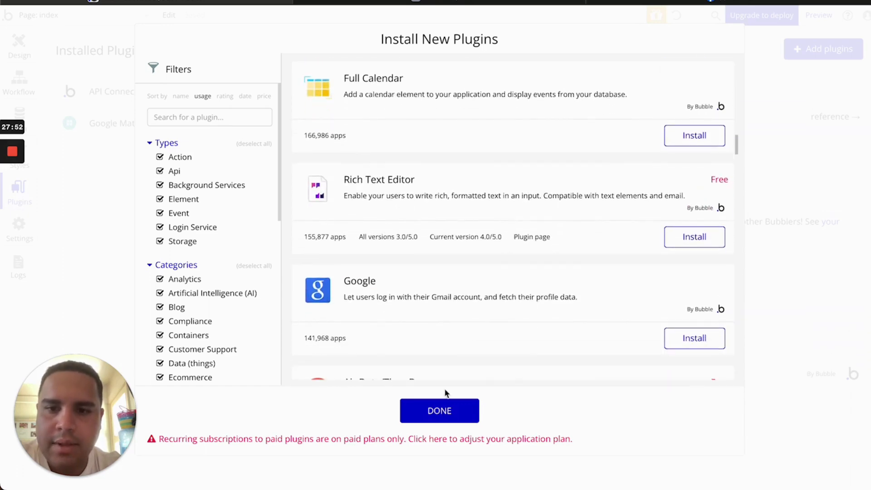
{"action": "left_click", "coordinate": [451, 422]}
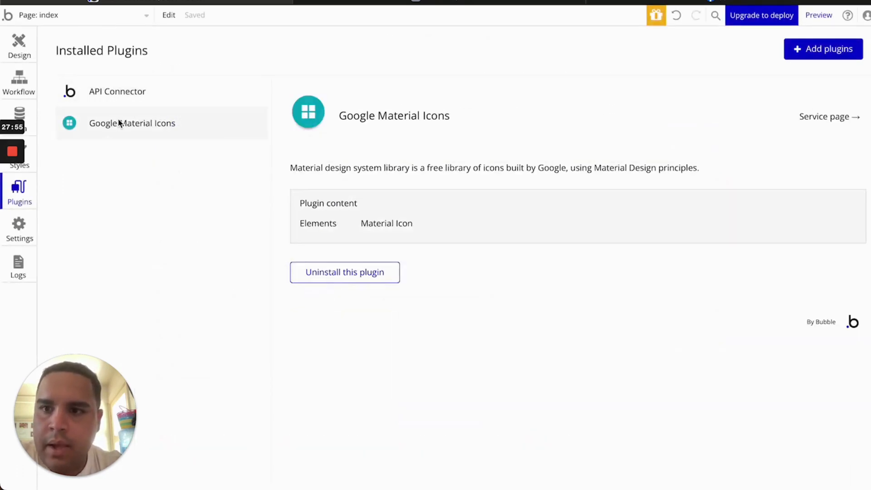
{"action": "left_click", "coordinate": [20, 40]}
{"action": "scroll", "coordinate": [97, 215], "scroll_direction": "down", "scroll_amount": 3}
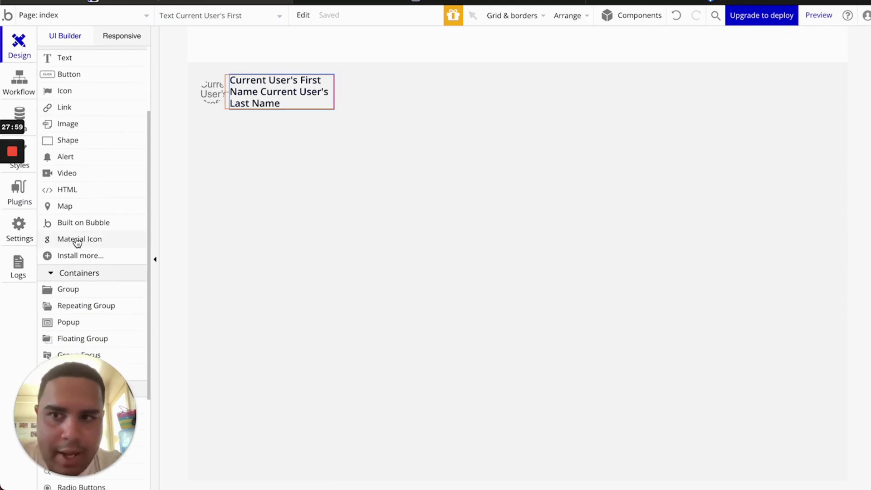
Paste Menu Item #1 Group into Group C repeatedly to stack duplicate name rows
{"action": "scroll", "coordinate": [77, 242], "scroll_direction": "up", "scroll_amount": 3}
{"action": "scroll", "coordinate": [77, 243], "scroll_direction": "down", "scroll_amount": 3}
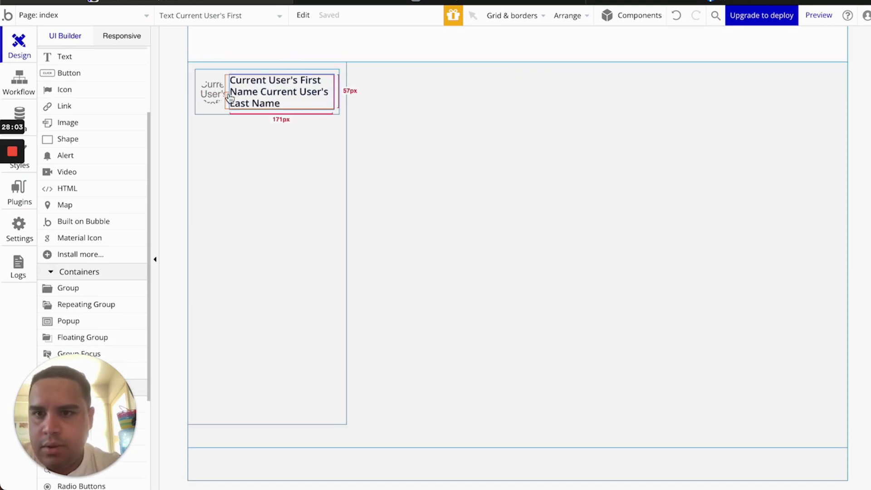
{"action": "left_click", "coordinate": [204, 114]}
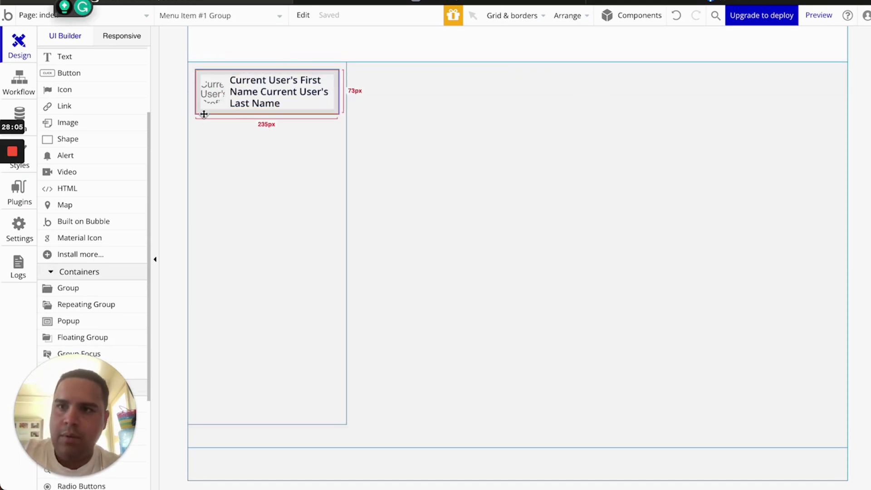
{"action": "left_click", "coordinate": [239, 141]}
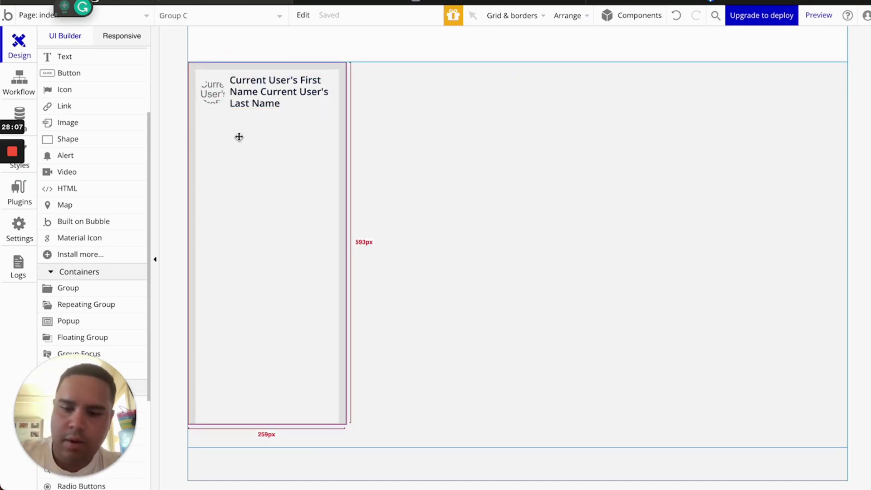
{"action": "key", "text": "ctrl+v"}
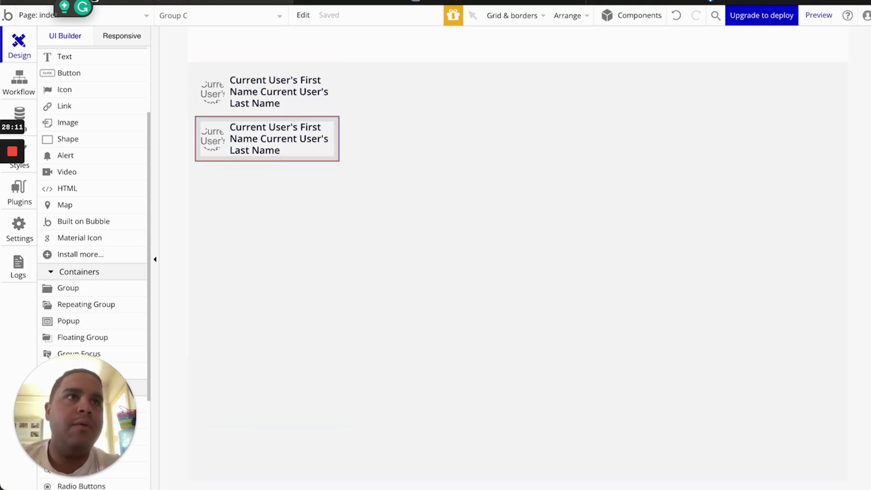
{"action": "left_click", "coordinate": [268, 178]}
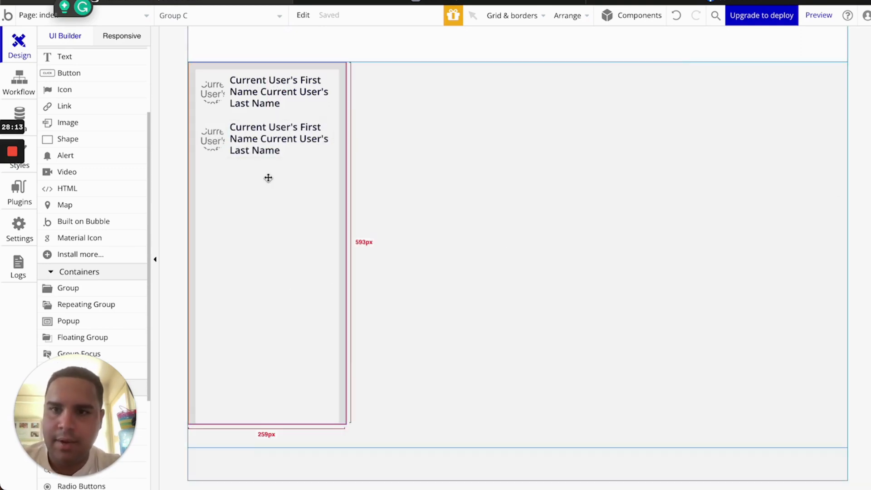
{"action": "key", "text": "ctrl+v"}
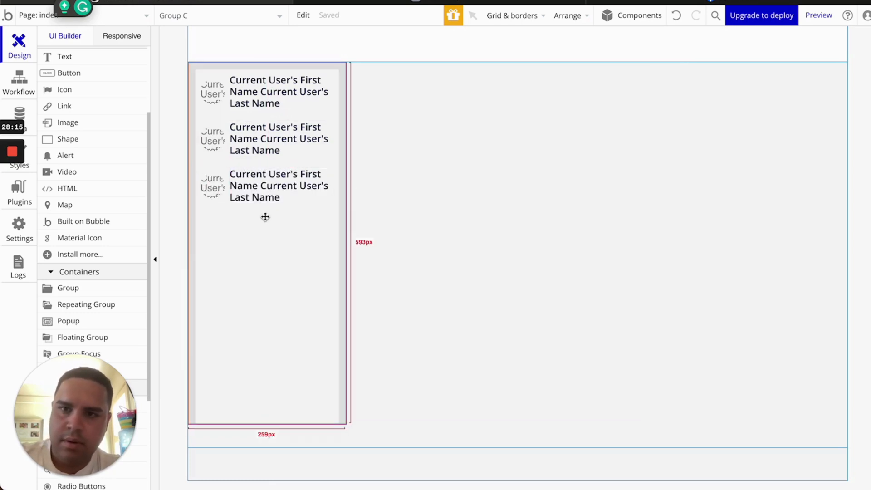
{"action": "key", "text": "ctrl+v"}
{"action": "left_click", "coordinate": [265, 282]}
{"action": "key", "text": "ctrl+v"}
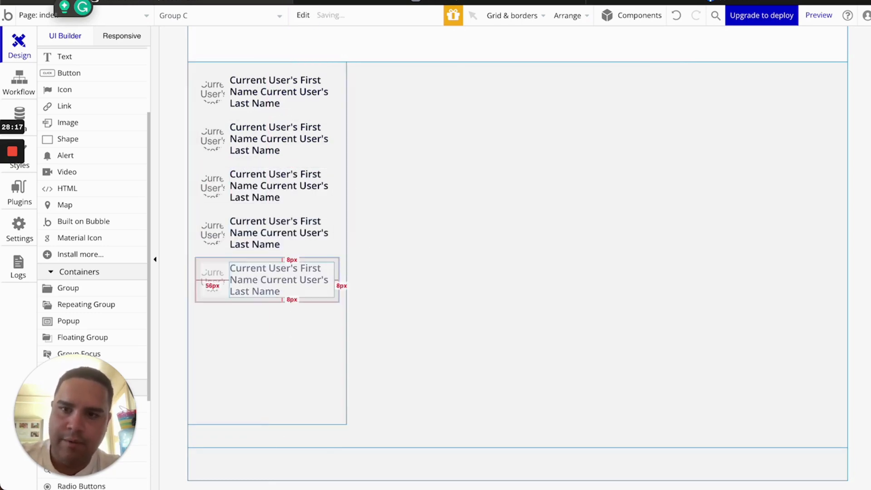
{"action": "left_click", "coordinate": [264, 336]}
{"action": "key", "text": "ctrl+v"}
Paste a seventh menu row into sidebar Group C
{"action": "left_click", "coordinate": [263, 389]}
{"action": "key", "text": "ctrl+v"}
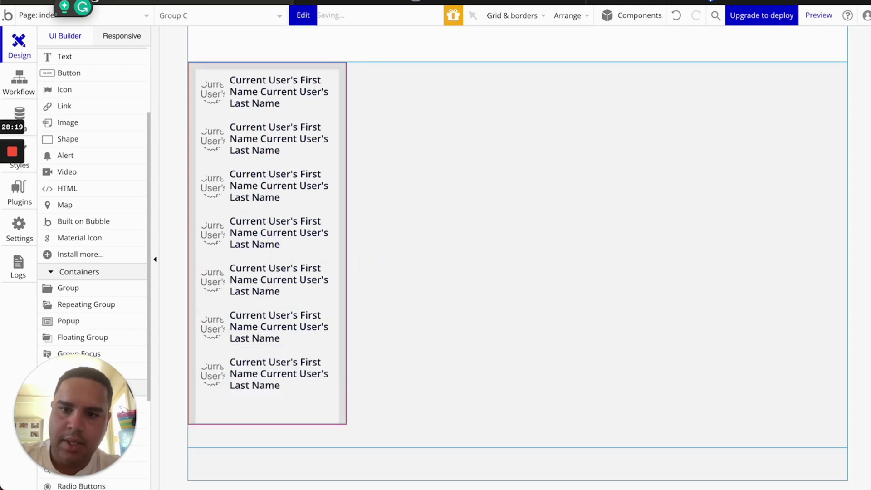
{"action": "left_click", "coordinate": [258, 404]}
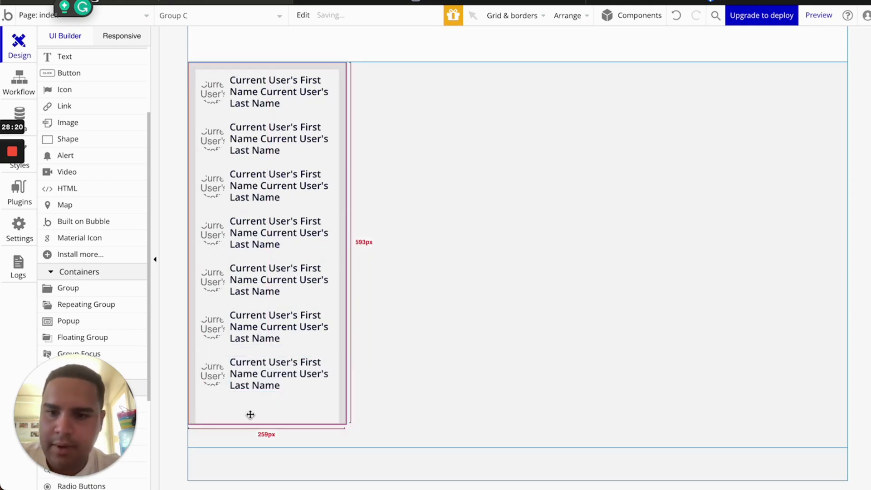
Replace the second row's profile image with a Material Icon element
{"action": "left_click", "coordinate": [208, 138]}
{"action": "right_click", "coordinate": [208, 138]}
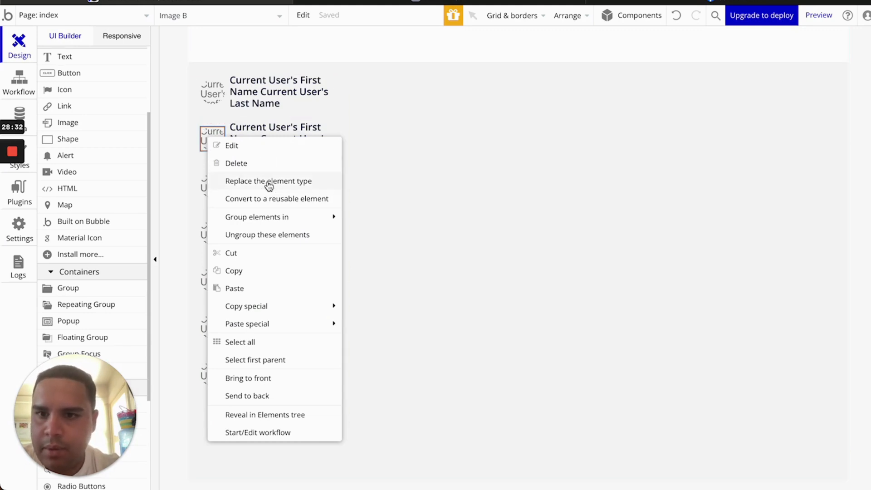
{"action": "left_click", "coordinate": [245, 149]}
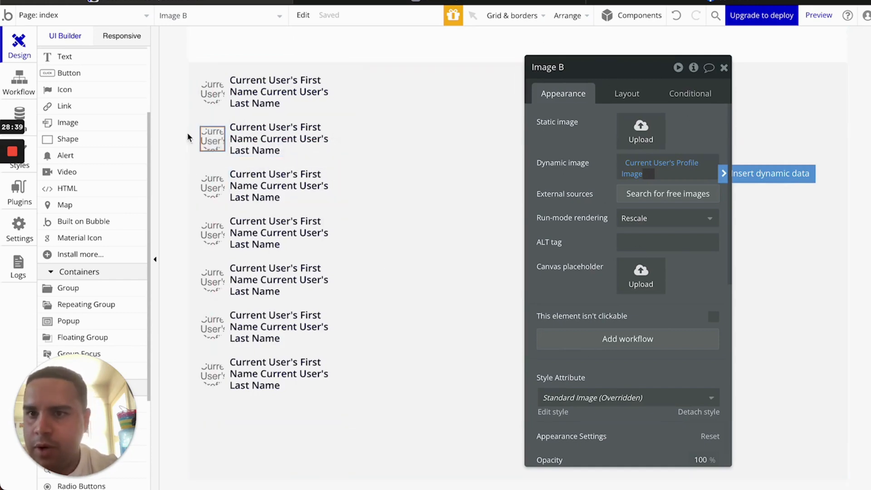
{"action": "right_click", "coordinate": [220, 140]}
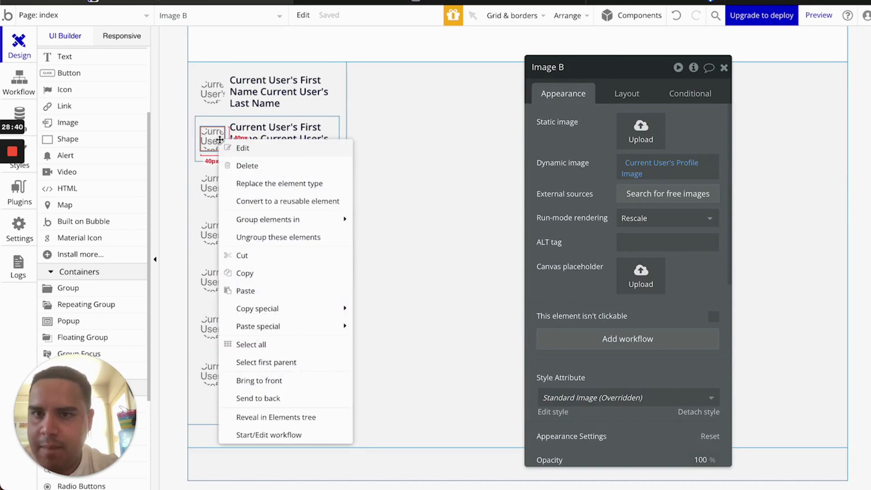
{"action": "left_click", "coordinate": [271, 184]}
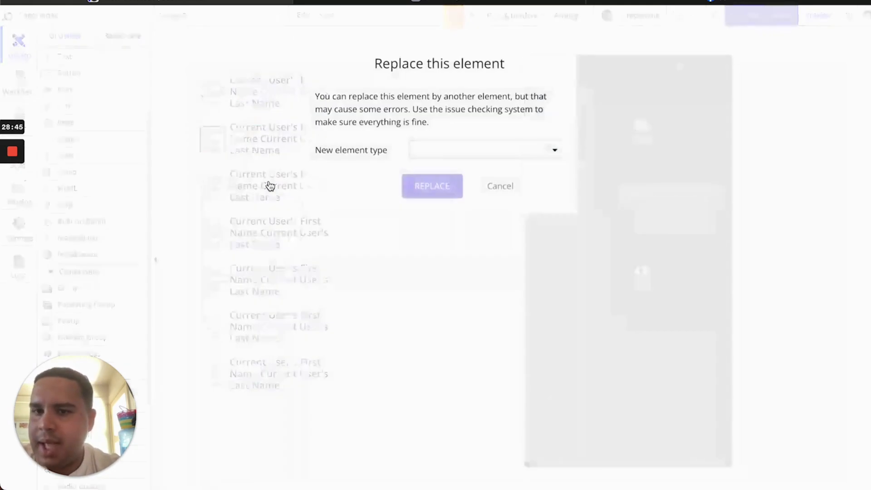
{"action": "left_click", "coordinate": [446, 156]}
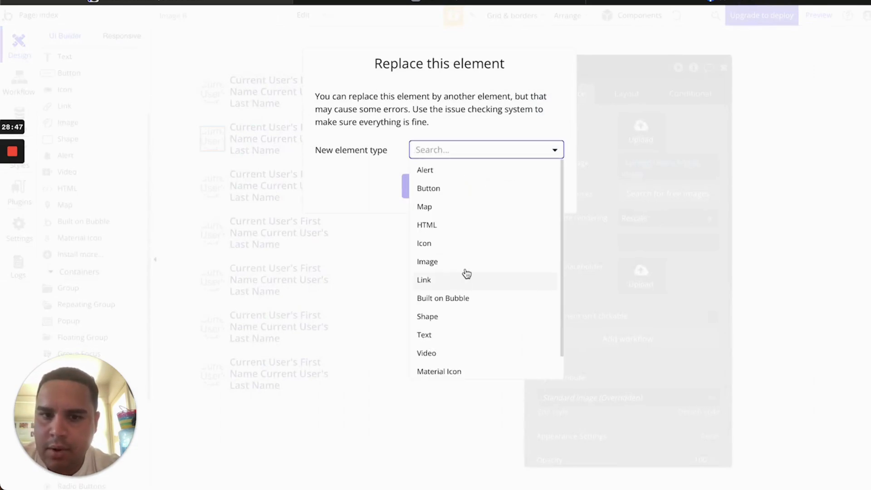
{"action": "left_click", "coordinate": [438, 372]}
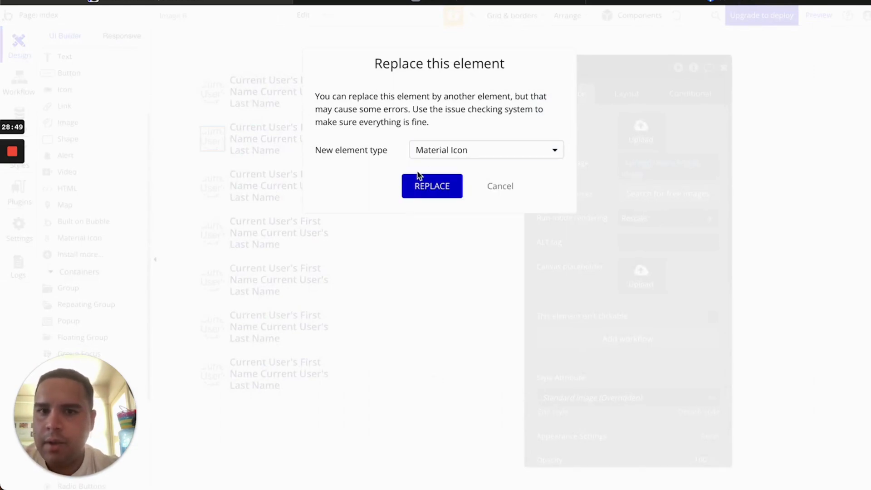
{"action": "left_click", "coordinate": [430, 187]}
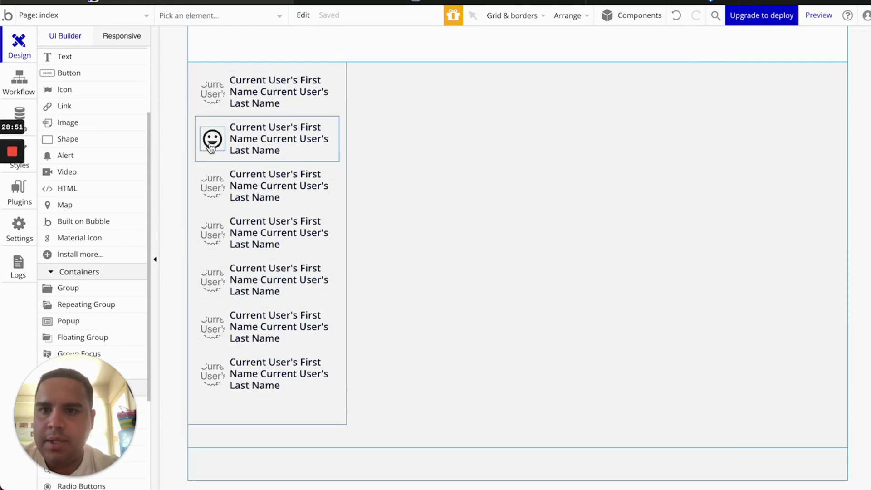
Open the new smiley icon's icon list and review Facebook's sidebar icons for reference
{"action": "left_click", "coordinate": [211, 146]}
{"action": "left_click", "coordinate": [668, 122]}
{"action": "left_click", "coordinate": [662, 2]}
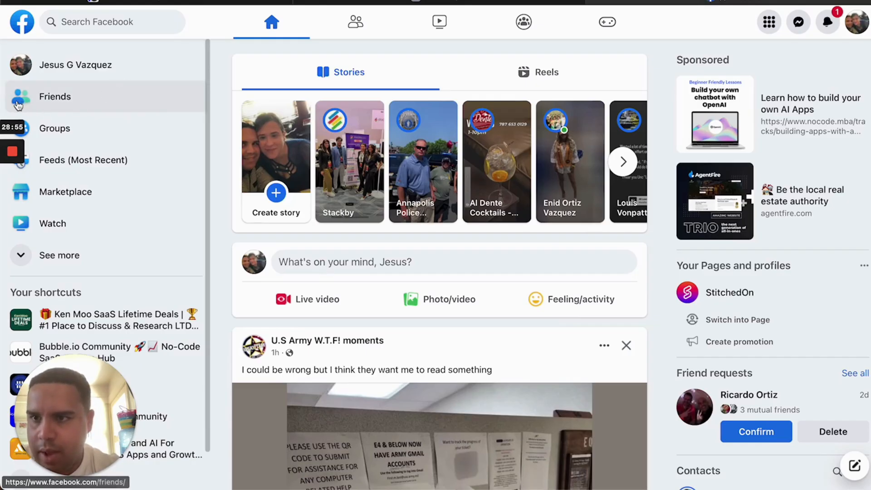
{"action": "scroll", "coordinate": [18, 103], "scroll_direction": "down", "scroll_amount": 1}
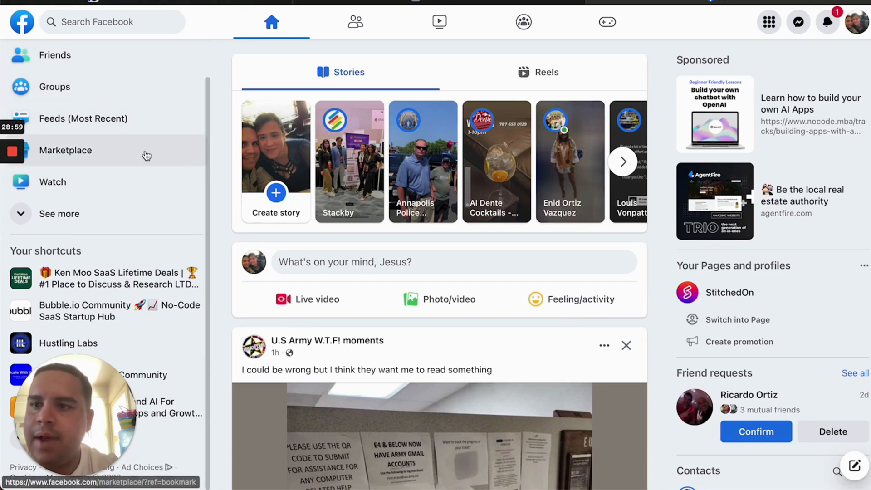
{"action": "scroll", "coordinate": [144, 155], "scroll_direction": "up", "scroll_amount": 1}
Set row two's icon to people_outline in the Primary blue colour
{"action": "left_click", "coordinate": [190, 2]}
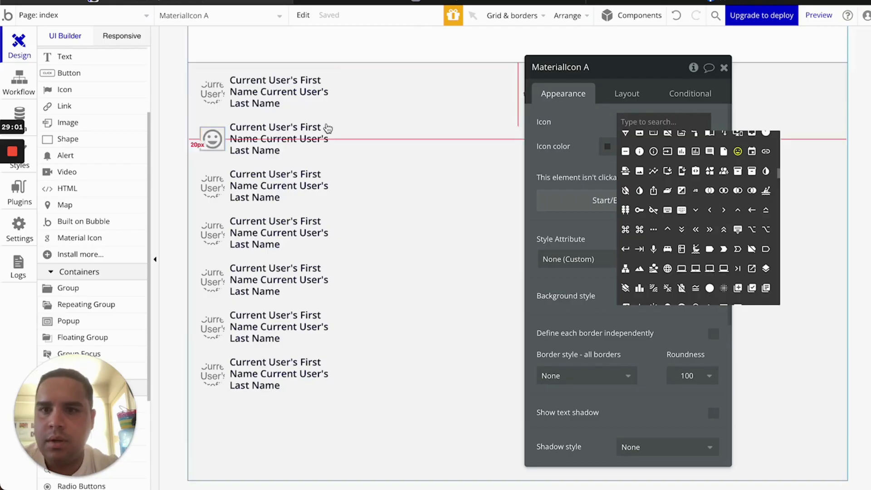
{"action": "type", "text": "peopl"}
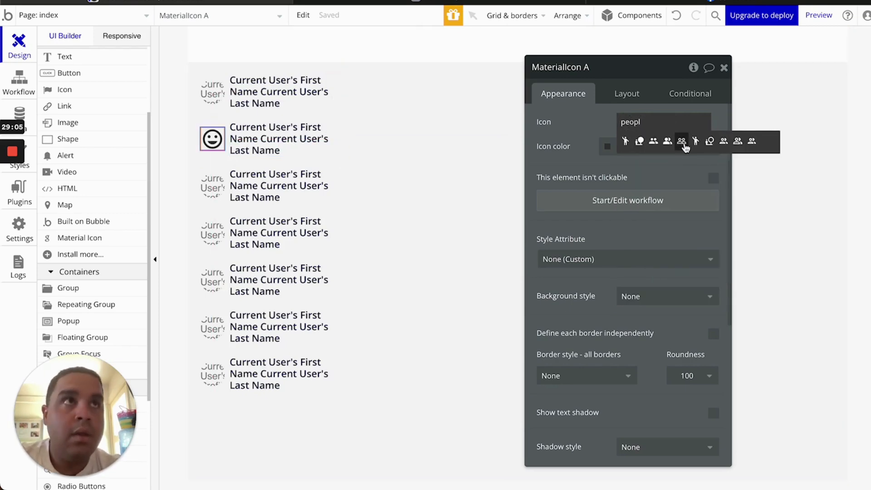
{"action": "left_click", "coordinate": [681, 141]}
{"action": "left_click", "coordinate": [624, 146]}
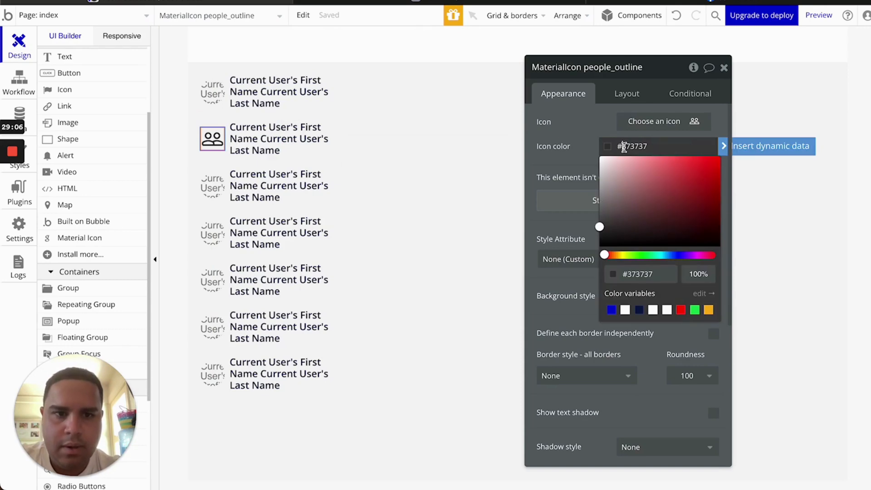
{"action": "left_click", "coordinate": [612, 309]}
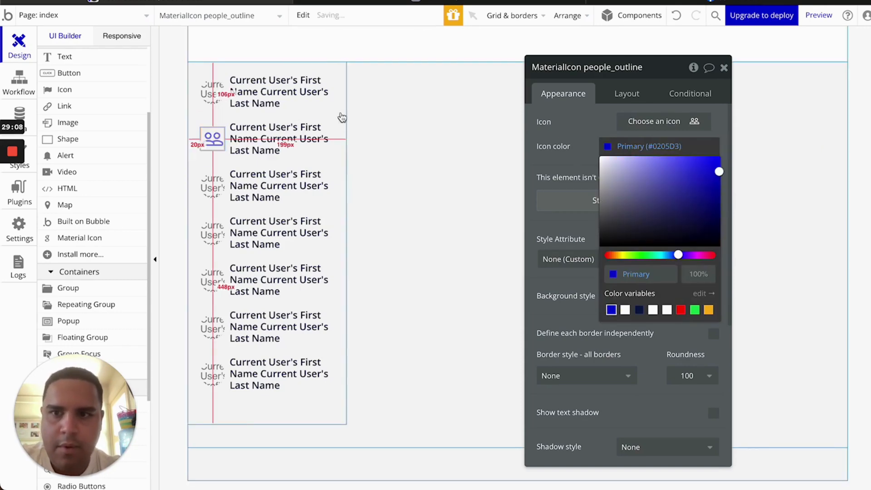
Convert the third and fourth rows' profile images into Material Icons
{"action": "right_click", "coordinate": [207, 192]}
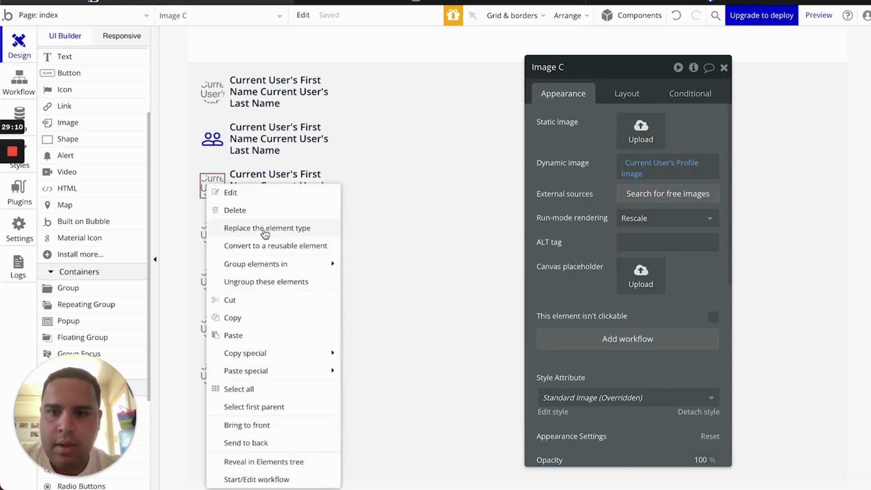
{"action": "left_click", "coordinate": [265, 230]}
{"action": "left_click", "coordinate": [443, 150]}
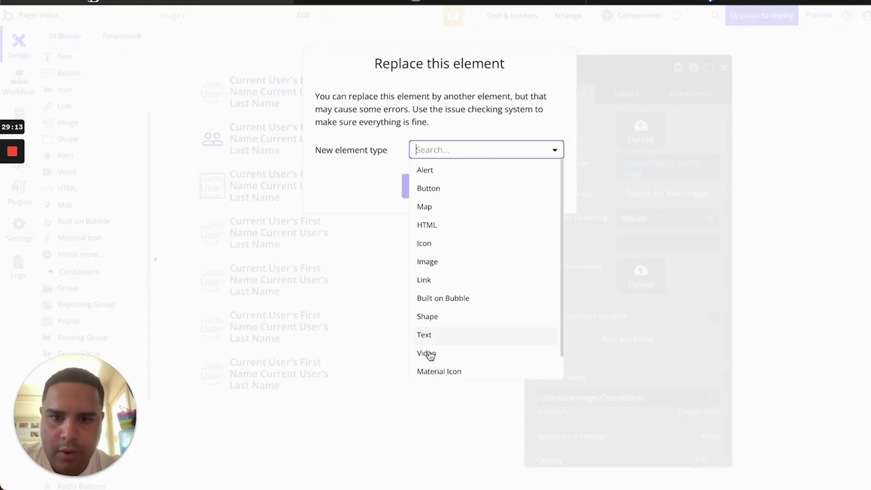
{"action": "left_click", "coordinate": [434, 374]}
{"action": "left_click", "coordinate": [432, 186]}
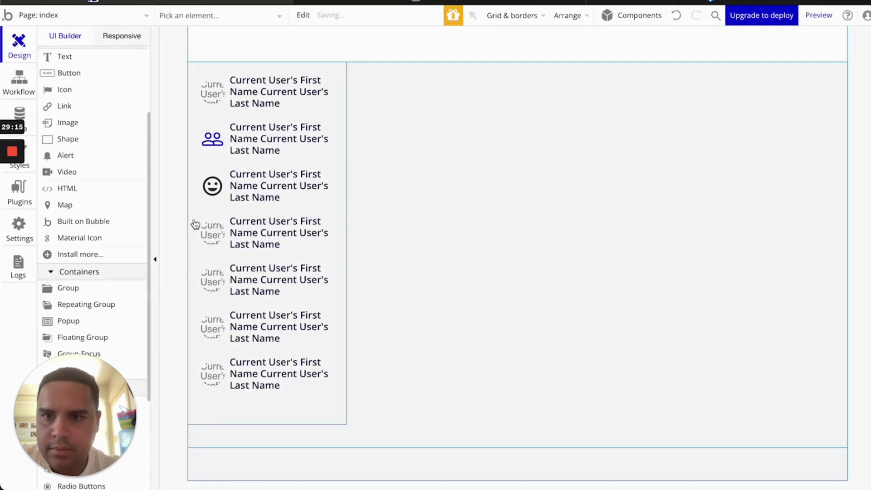
{"action": "right_click", "coordinate": [207, 232]}
{"action": "mouse_move", "coordinate": [272, 265]}
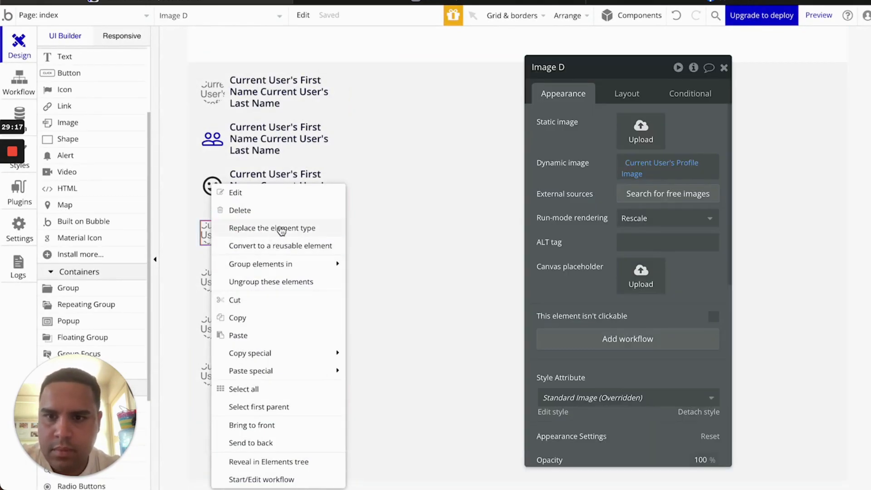
{"action": "left_click", "coordinate": [272, 227]}
{"action": "left_click", "coordinate": [519, 158]}
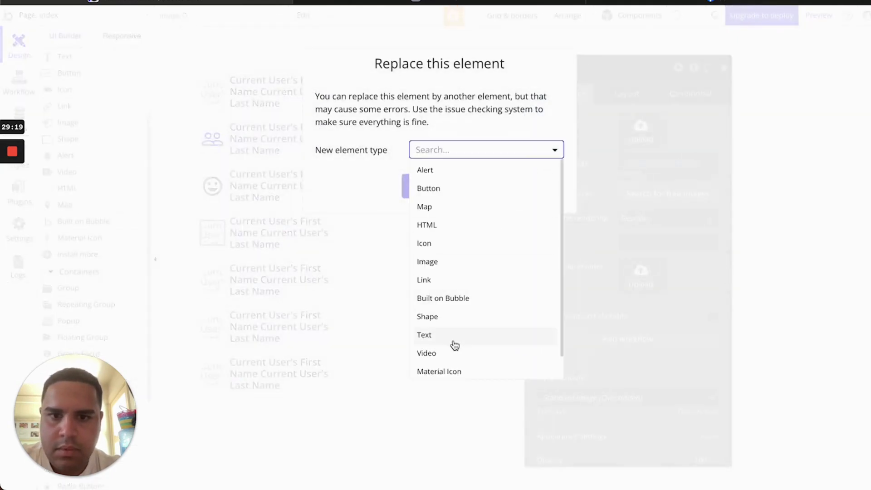
{"action": "left_click", "coordinate": [446, 371]}
{"action": "left_click", "coordinate": [436, 186]}
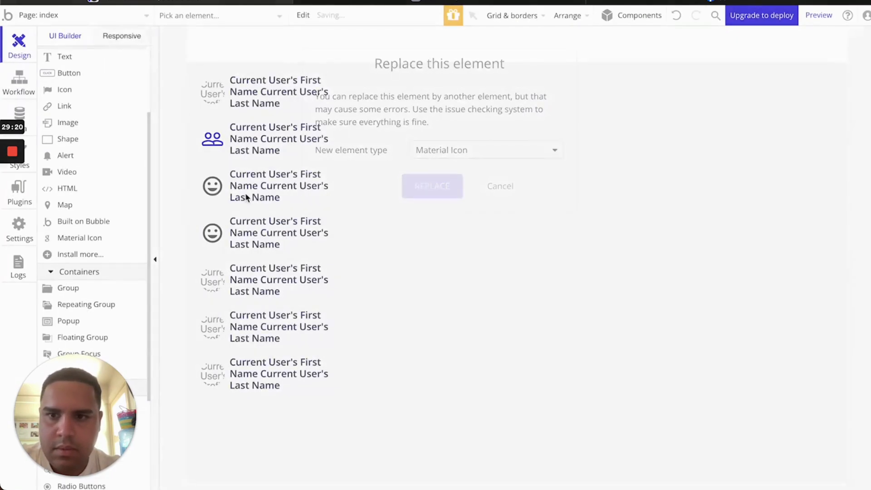
Delete the profile images from rows five, six and seven
{"action": "left_click", "coordinate": [213, 286]}
{"action": "key", "text": "Delete"}
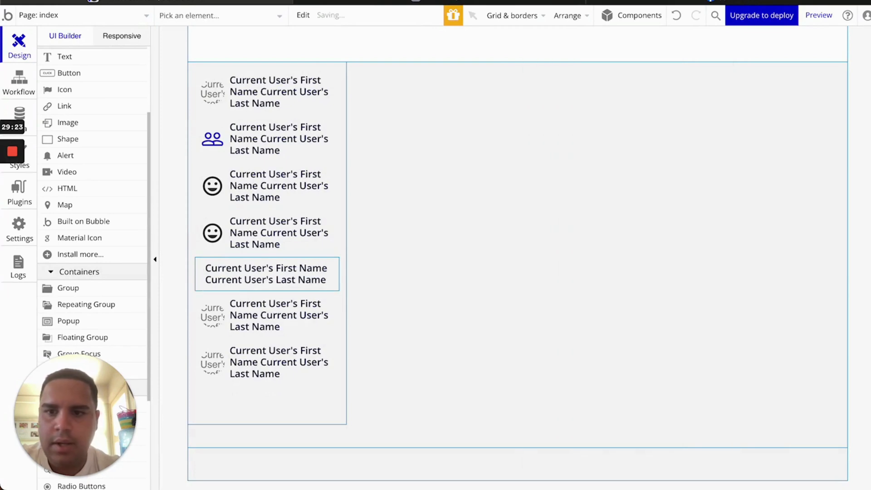
{"action": "left_click", "coordinate": [213, 314]}
{"action": "key", "text": "Delete"}
{"action": "left_click", "coordinate": [211, 351]}
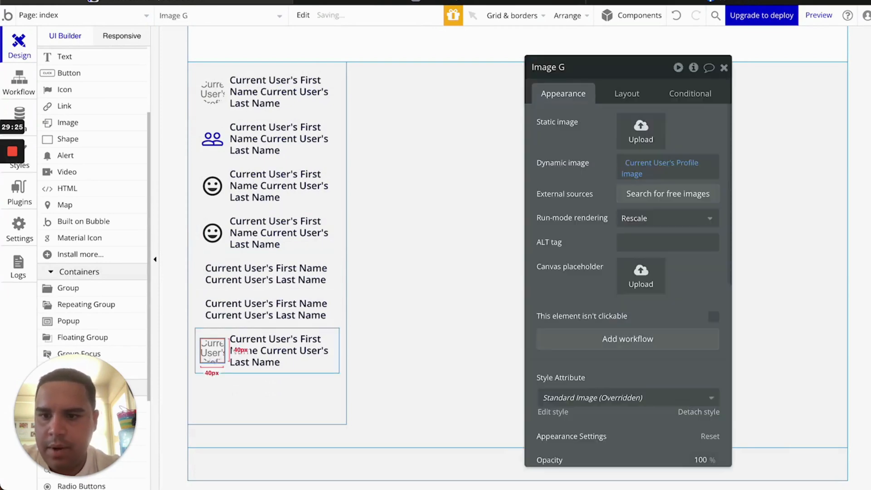
{"action": "key", "text": "Delete"}
Copy the people_outline icon into rows five, six and seven, placed before each row's text
{"action": "left_click", "coordinate": [209, 138]}
{"action": "left_click_drag", "start_coordinate": [210, 138], "coordinate": [200, 302]}
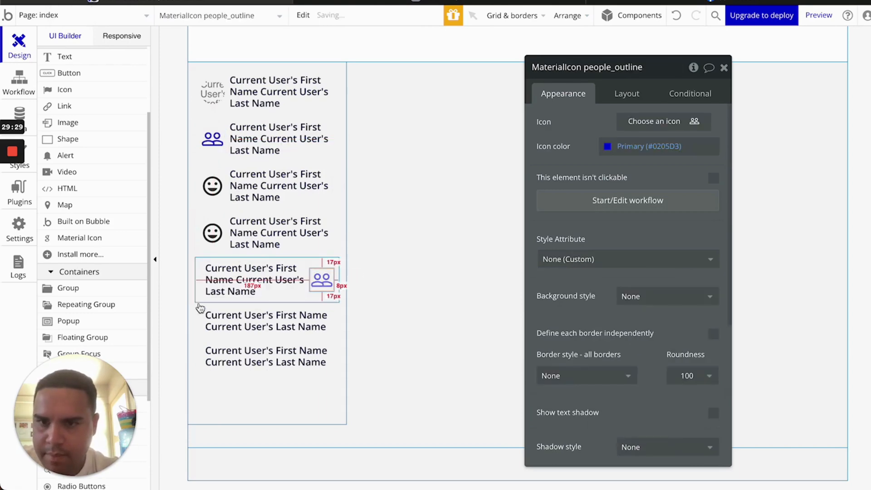
{"action": "left_click", "coordinate": [630, 93]}
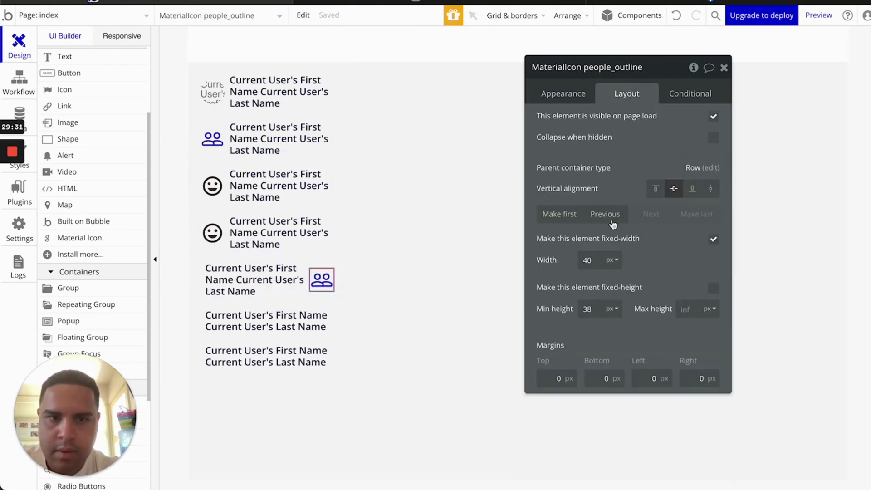
{"action": "left_click", "coordinate": [559, 214]}
{"action": "left_click_drag", "start_coordinate": [191, 335], "coordinate": [323, 327]}
{"action": "left_click", "coordinate": [559, 214]}
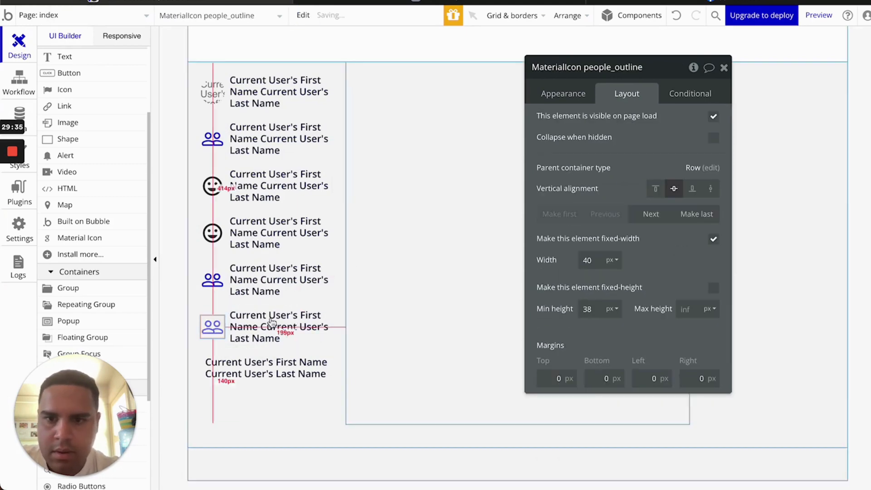
{"action": "left_click", "coordinate": [198, 378]}
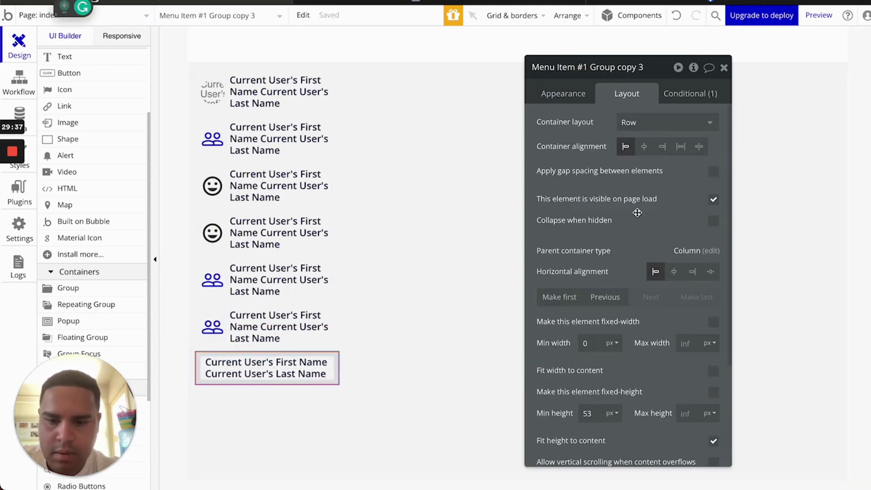
{"action": "key", "text": "ctrl+v"}
{"action": "left_click", "coordinate": [558, 213]}
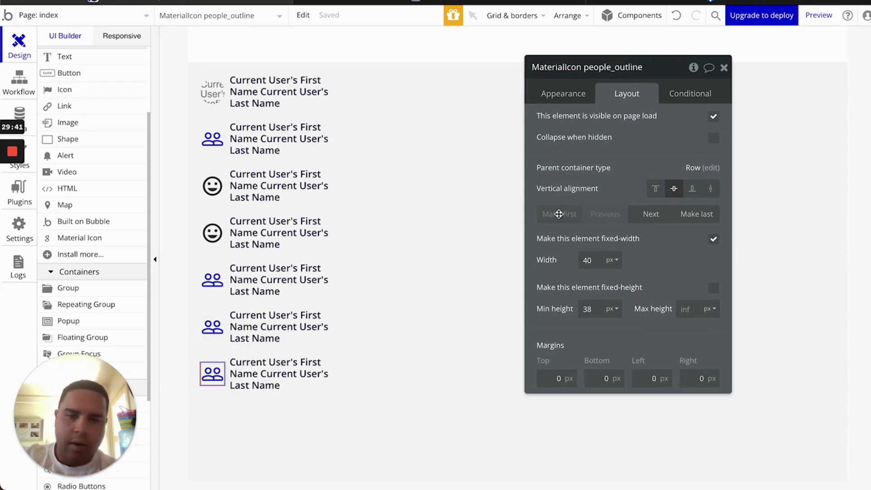
Swap the smiley icons in rows three and four for people_outline icons placed before the text
{"action": "left_click", "coordinate": [211, 234]}
{"action": "key", "text": "Delete"}
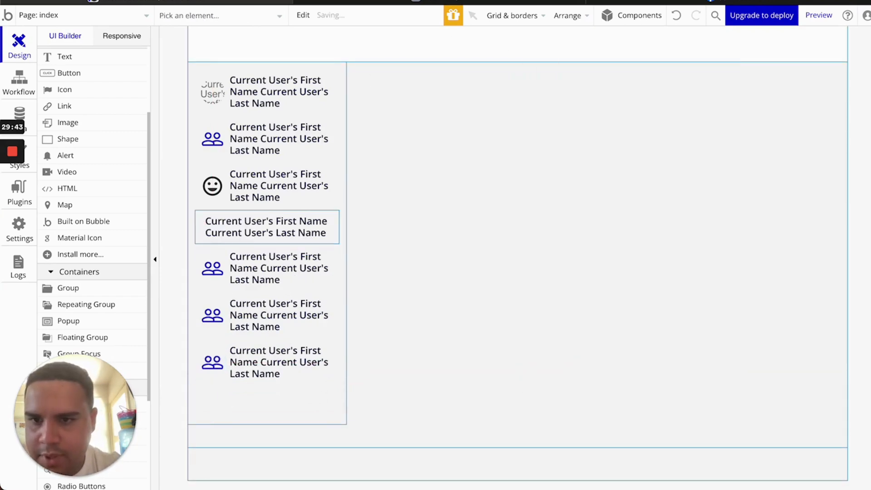
{"action": "left_click", "coordinate": [211, 186]}
{"action": "key", "text": "Delete"}
{"action": "left_click", "coordinate": [201, 175]}
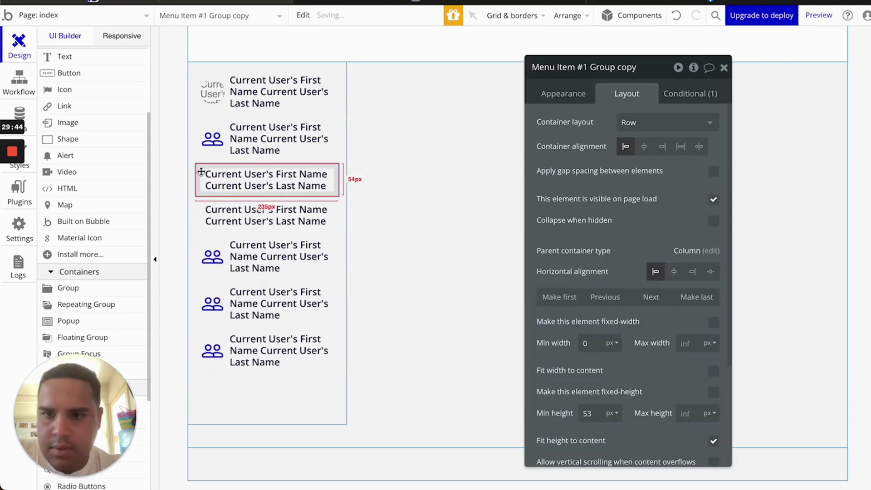
{"action": "key", "text": "ctrl+v"}
{"action": "left_click", "coordinate": [553, 217]}
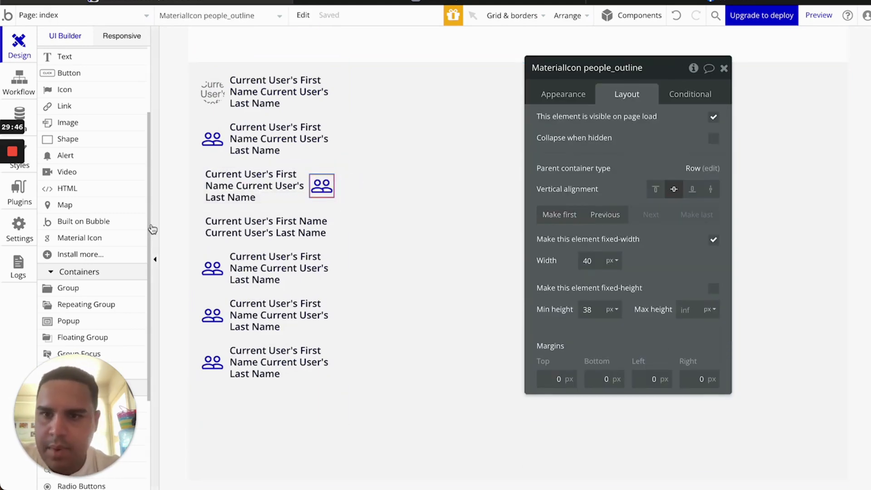
{"action": "left_click", "coordinate": [201, 231]}
{"action": "key", "text": "ctrl+v"}
{"action": "left_click", "coordinate": [555, 217]}
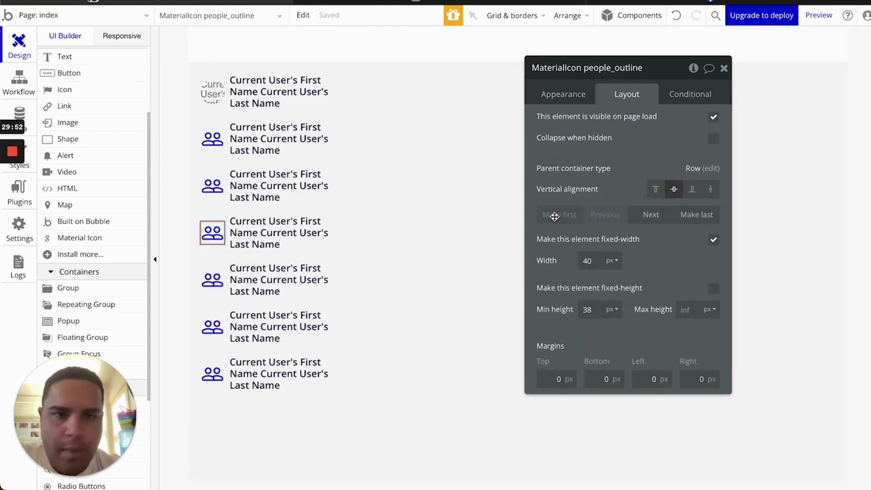
{"action": "left_click", "coordinate": [211, 188]}
Search icons for 'gro', give row three the group_work icon, and compare with Facebook's Groups icon
{"action": "left_click", "coordinate": [563, 93]}
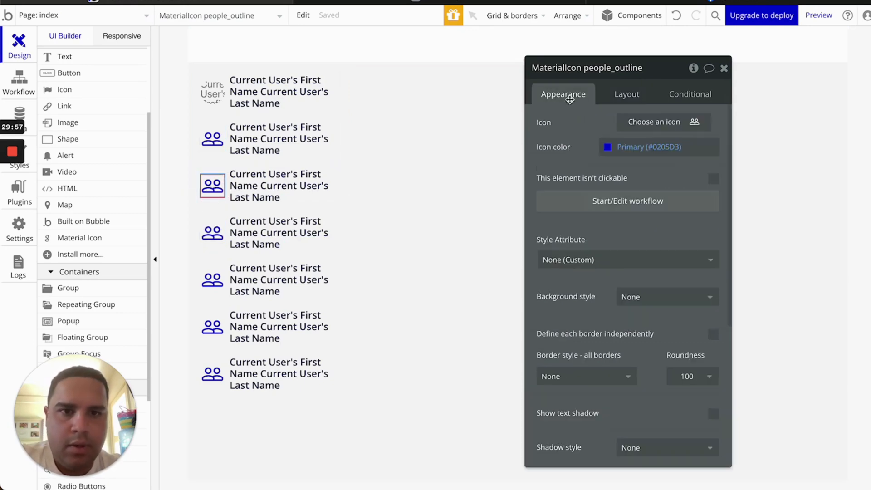
{"action": "left_click", "coordinate": [649, 122]}
{"action": "type", "text": "gru"}
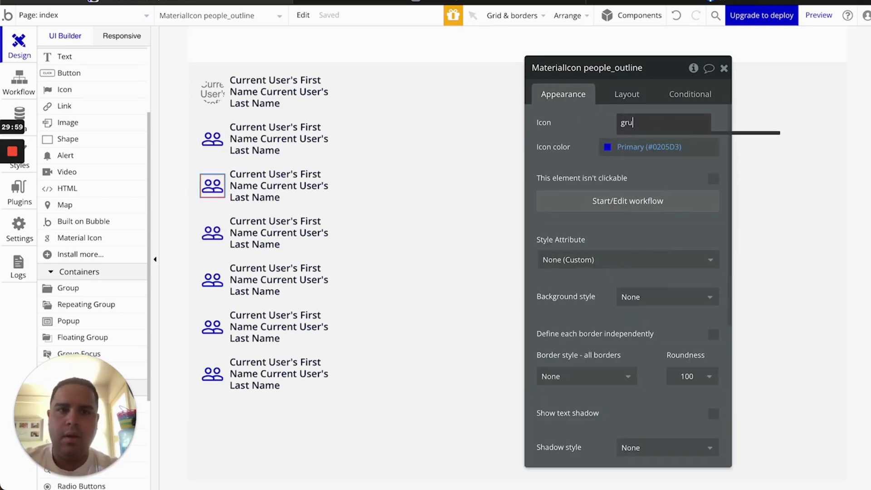
{"action": "key", "text": "BackSpace"}
{"action": "type", "text": "o"}
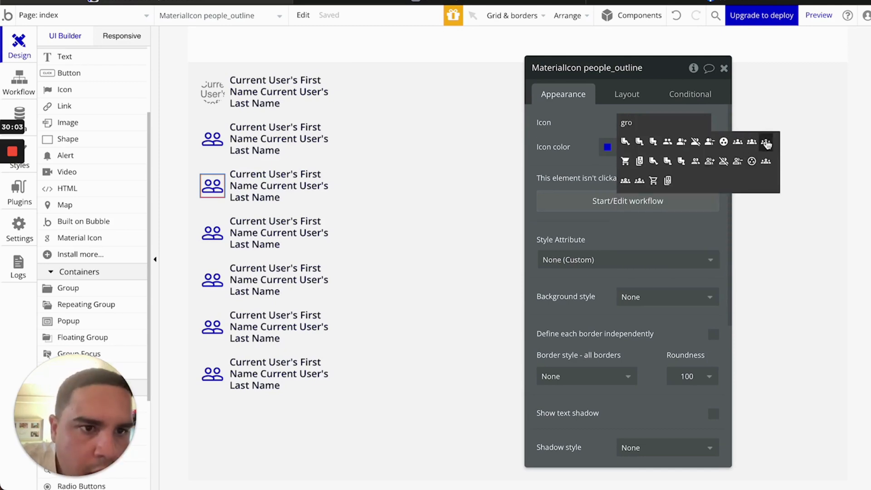
{"action": "left_click", "coordinate": [723, 142]}
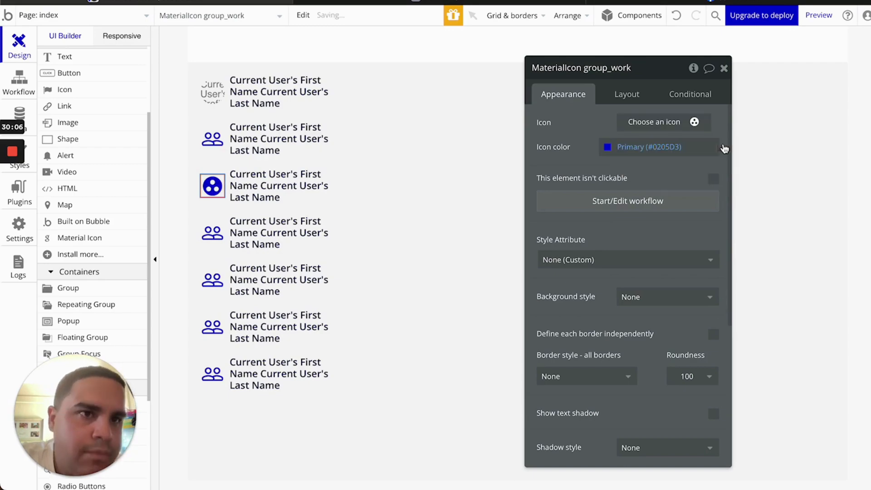
{"action": "left_click", "coordinate": [731, 4]}
{"action": "scroll", "coordinate": [134, 140], "scroll_direction": "down", "scroll_amount": 2}
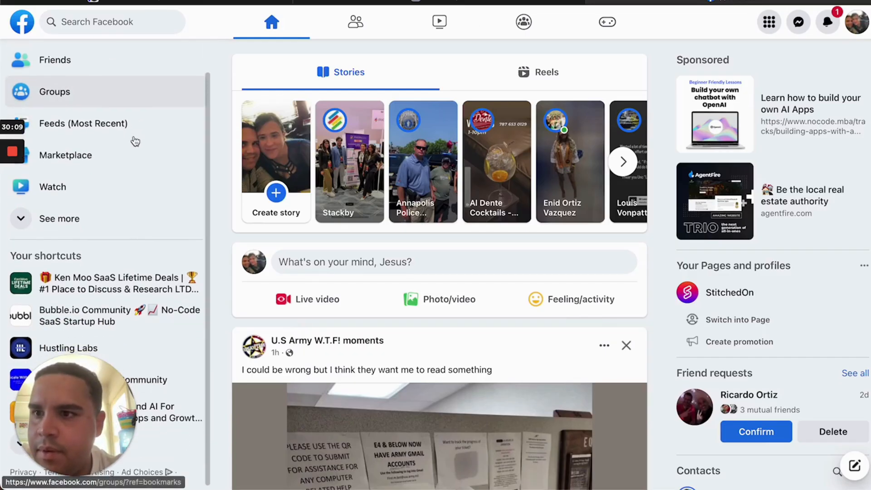
{"action": "left_click", "coordinate": [186, 1]}
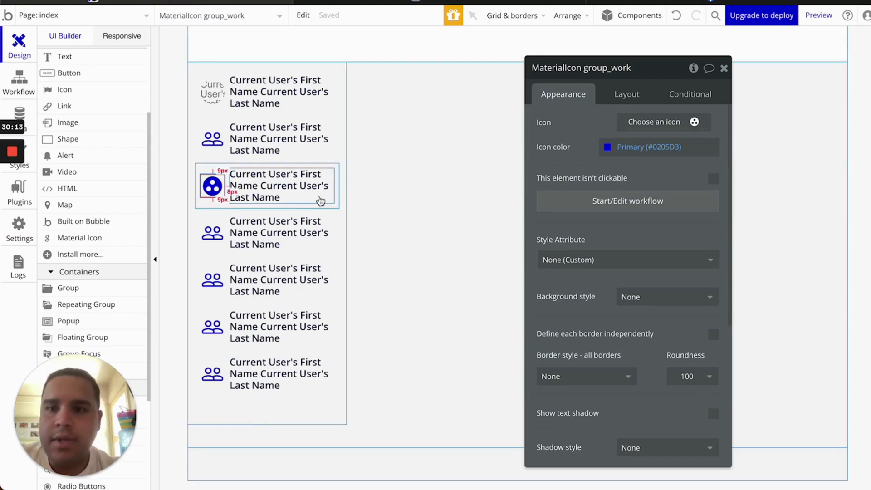
Search the fourth row's icon choices for 'feed', then open a new browser tab
{"action": "left_click", "coordinate": [213, 233]}
{"action": "left_click", "coordinate": [656, 129]}
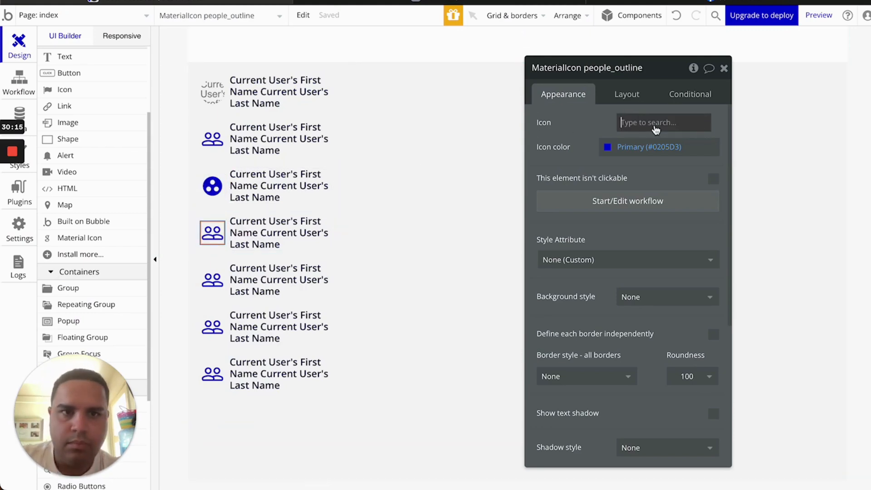
{"action": "type", "text": "feed"}
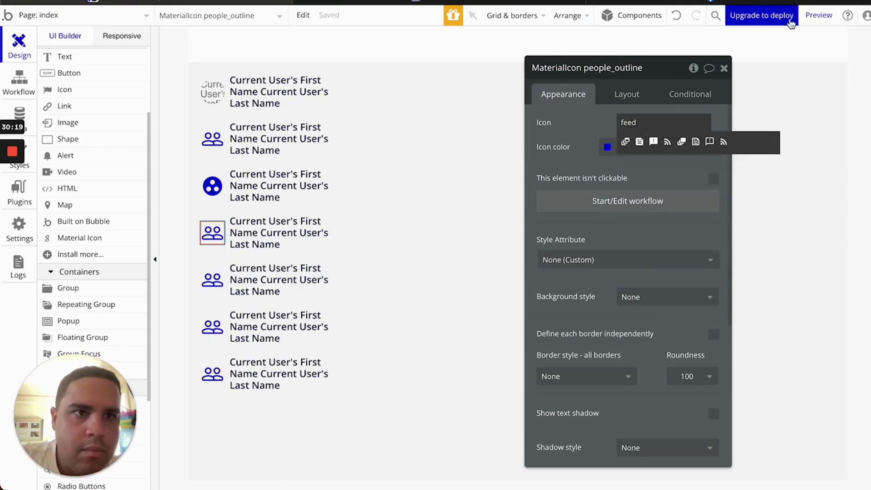
{"action": "key", "text": "super+t"}
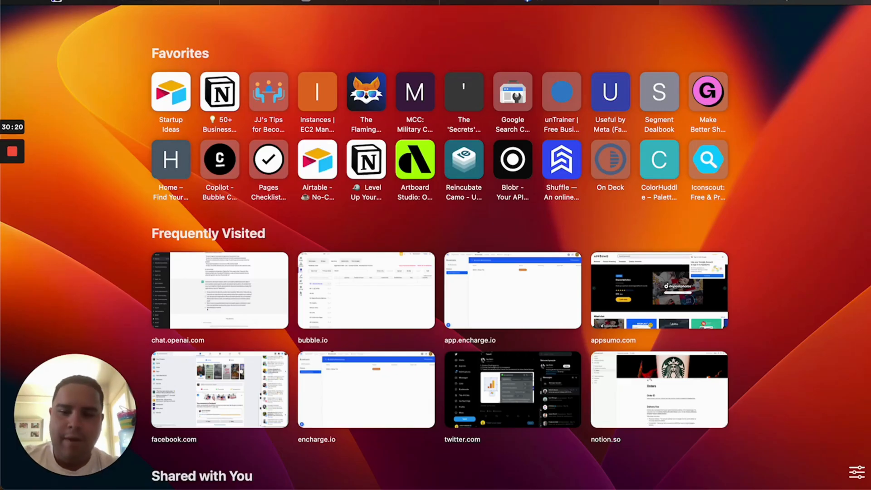
Open Google Fonts and search its Material icons for 'feed'
{"action": "type", "text": "font"}
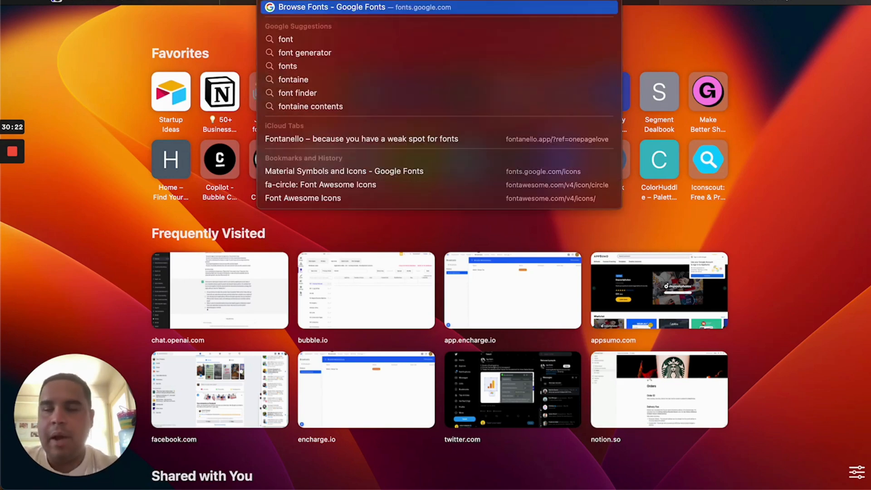
{"action": "key", "text": "Return"}
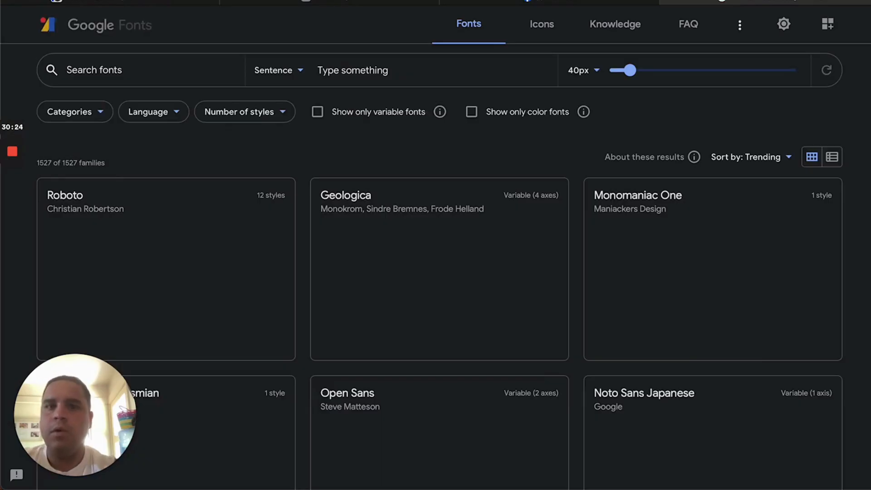
{"action": "left_click", "coordinate": [542, 27]}
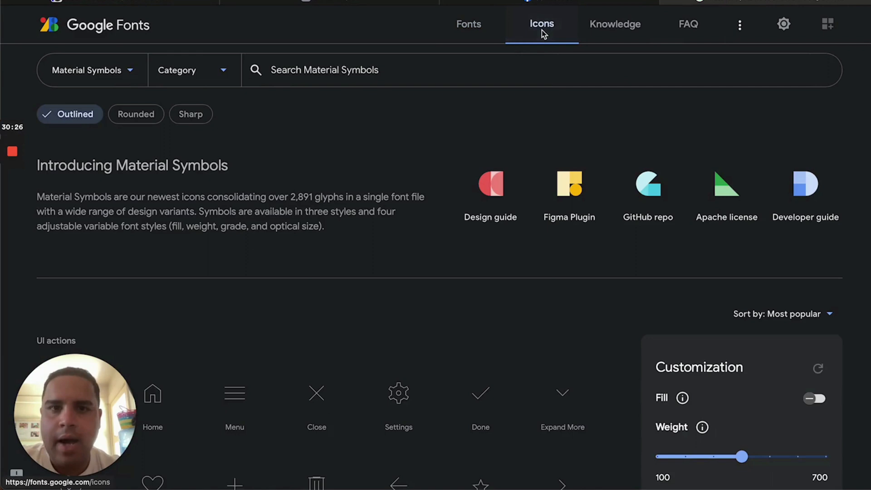
{"action": "left_click", "coordinate": [461, 69]}
{"action": "type", "text": "feed"}
{"action": "key", "text": "Return"}
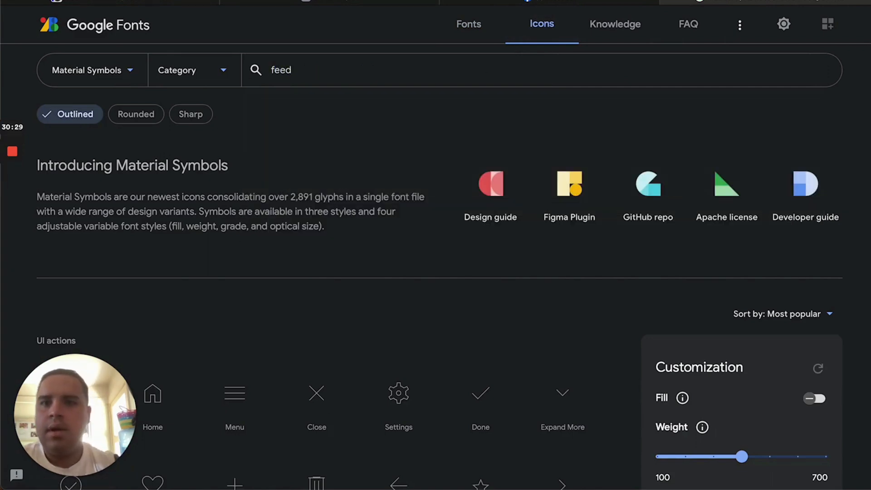
{"action": "scroll", "coordinate": [310, 217], "scroll_direction": "down", "scroll_amount": 3}
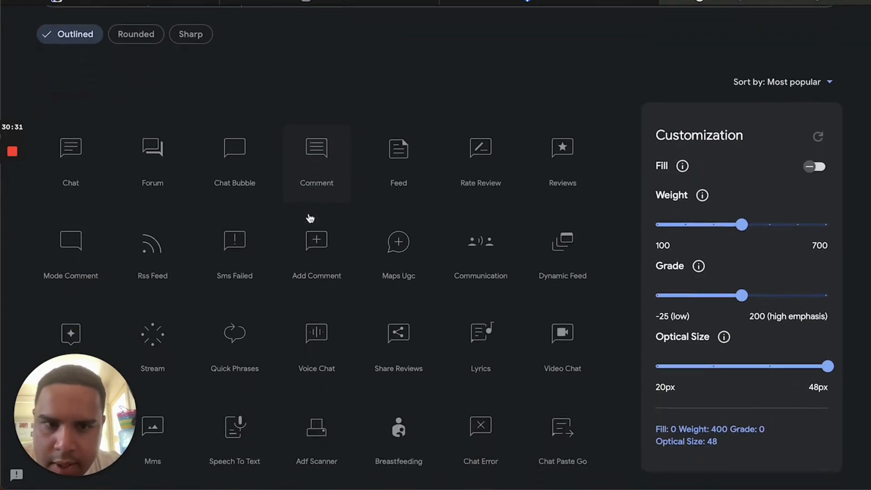
{"action": "scroll", "coordinate": [310, 218], "scroll_direction": "down", "scroll_amount": 3}
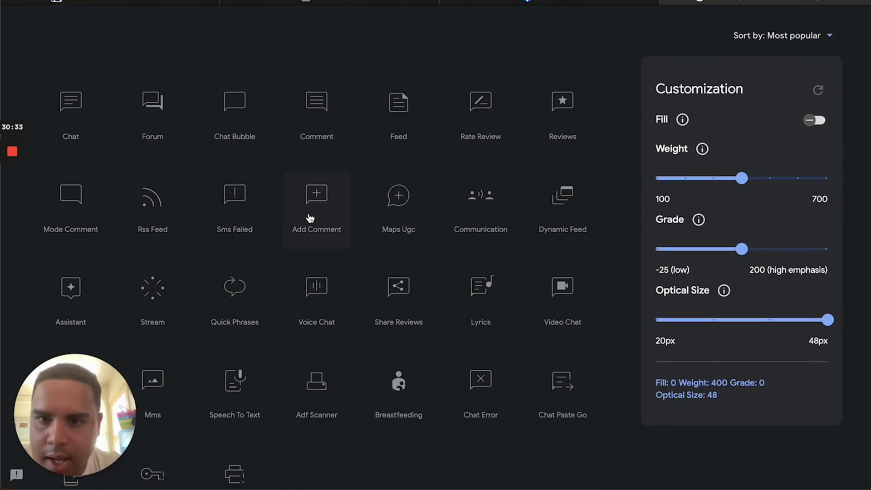
{"action": "scroll", "coordinate": [309, 214], "scroll_direction": "down", "scroll_amount": 1}
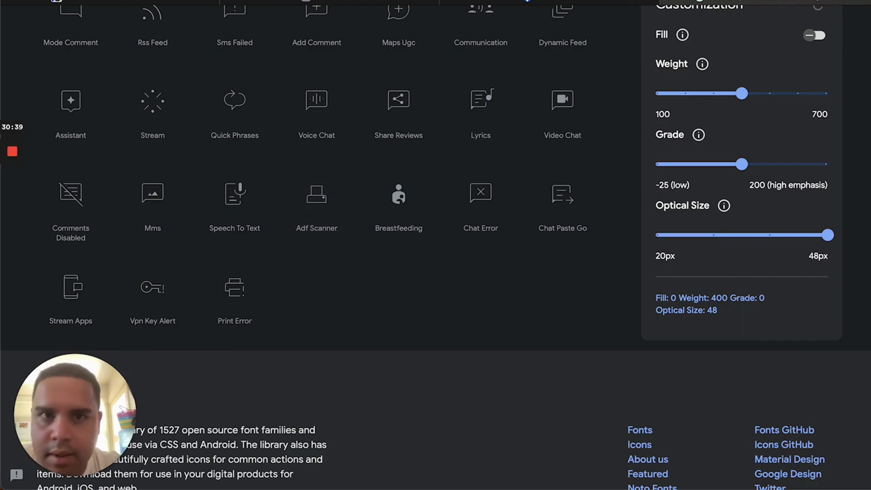
Compare against Facebook's sidebar, then set row four's Bubble icon to dynamic_feed
{"action": "left_click", "coordinate": [549, 2]}
{"action": "scroll", "coordinate": [41, 113], "scroll_direction": "down", "scroll_amount": 1}
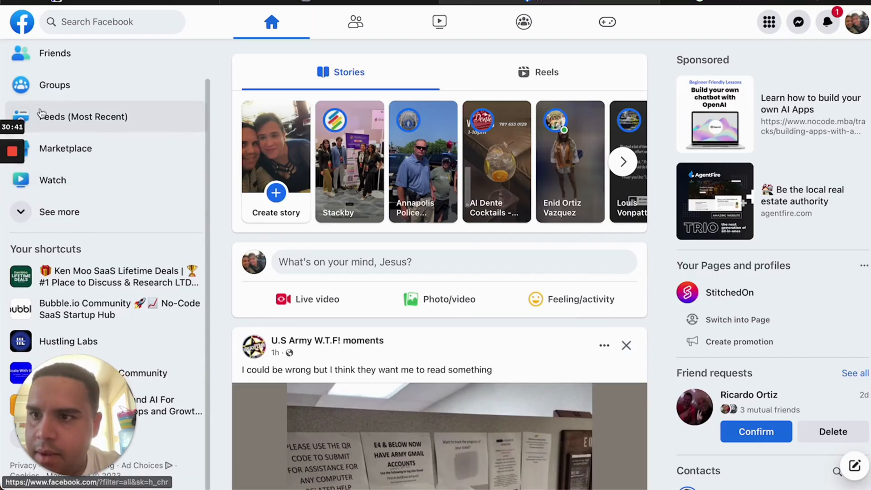
{"action": "scroll", "coordinate": [40, 114], "scroll_direction": "up", "scroll_amount": 2}
{"action": "scroll", "coordinate": [41, 114], "scroll_direction": "down", "scroll_amount": 2}
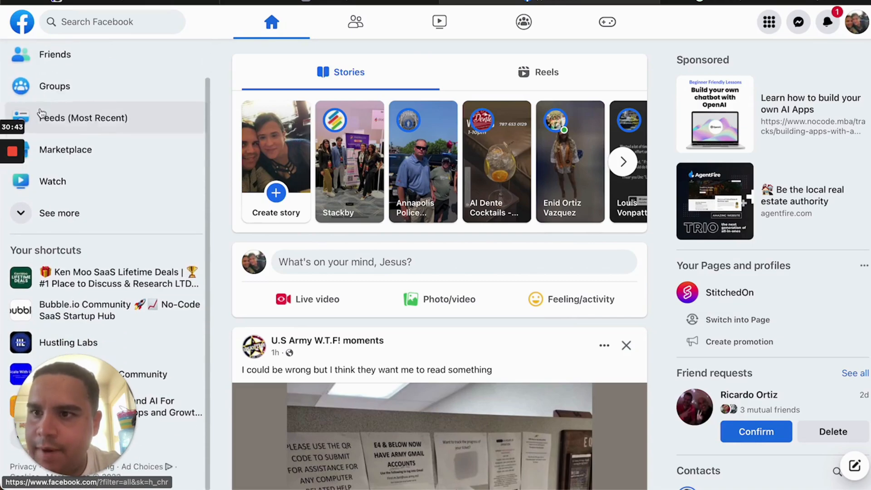
{"action": "left_click", "coordinate": [744, 2]}
{"action": "scroll", "coordinate": [386, 280], "scroll_direction": "up", "scroll_amount": 5}
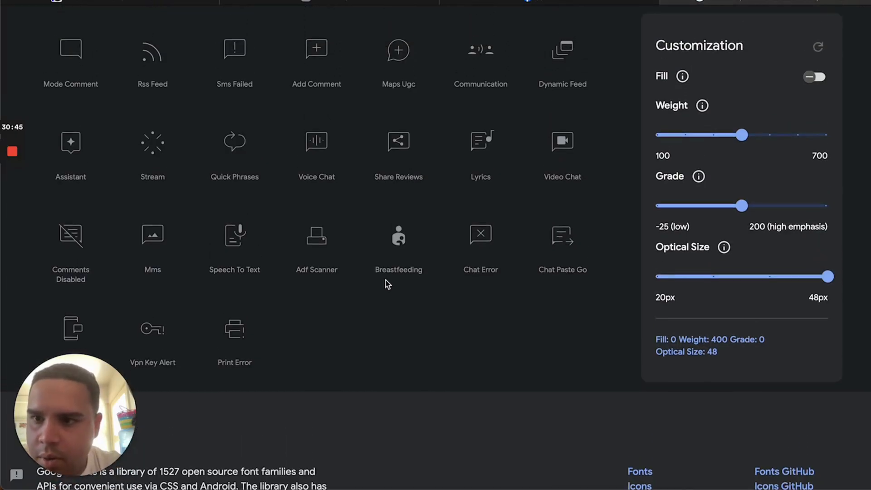
{"action": "scroll", "coordinate": [386, 284], "scroll_direction": "up", "scroll_amount": 2}
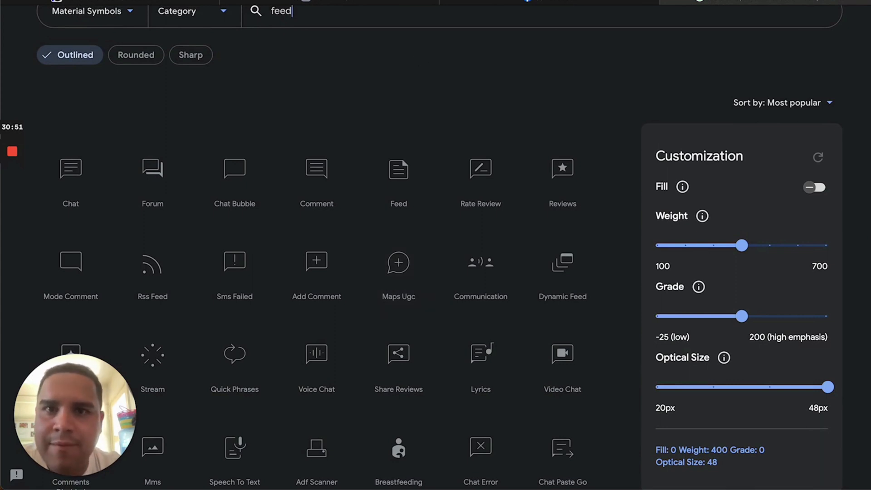
{"action": "left_click", "coordinate": [334, 2]}
{"action": "left_click", "coordinate": [734, 2]}
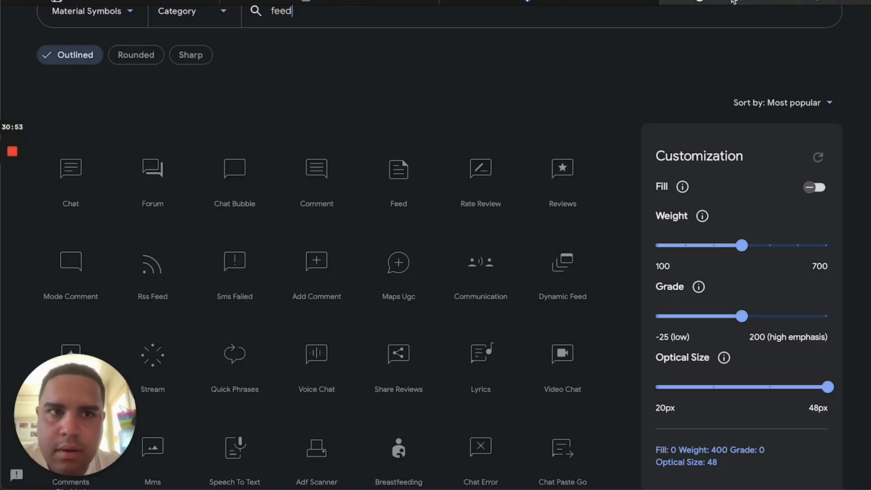
{"action": "left_click", "coordinate": [83, 3]}
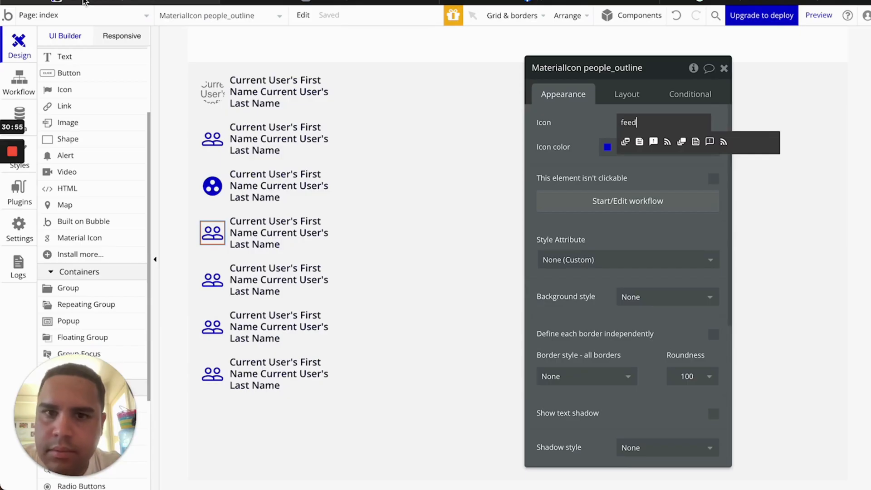
{"action": "left_click", "coordinate": [628, 144]}
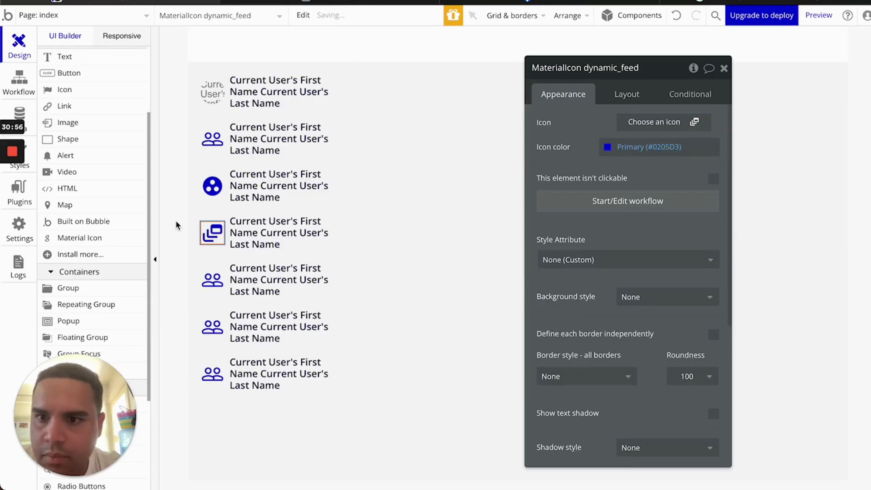
{"action": "left_click", "coordinate": [211, 285]}
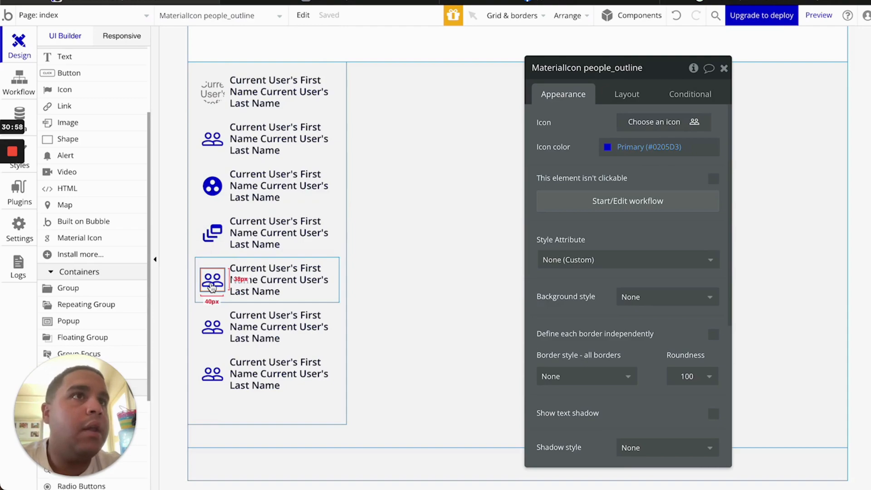
{"action": "left_click", "coordinate": [779, 1]}
Search Material Symbols for 'marketplace', then 'market', and return to Bubble
{"action": "double_click", "coordinate": [280, 13]}
{"action": "type", "text": "marketplace"}
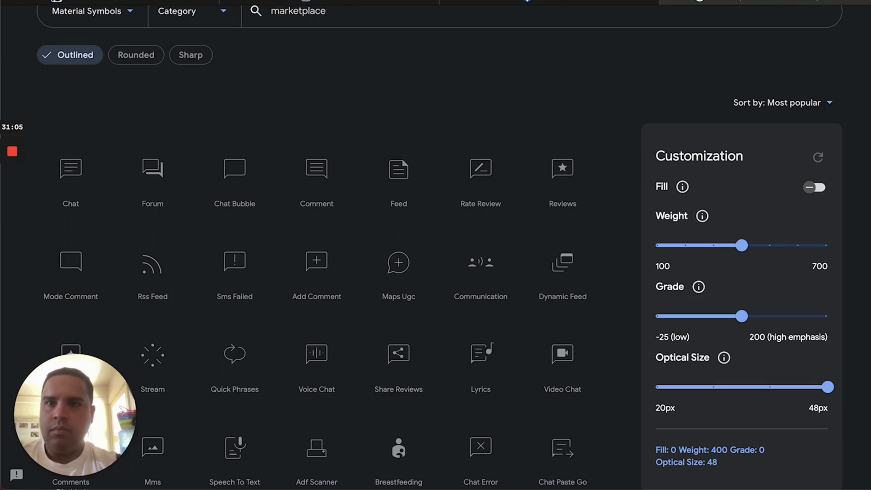
{"action": "double_click", "coordinate": [311, 10]}
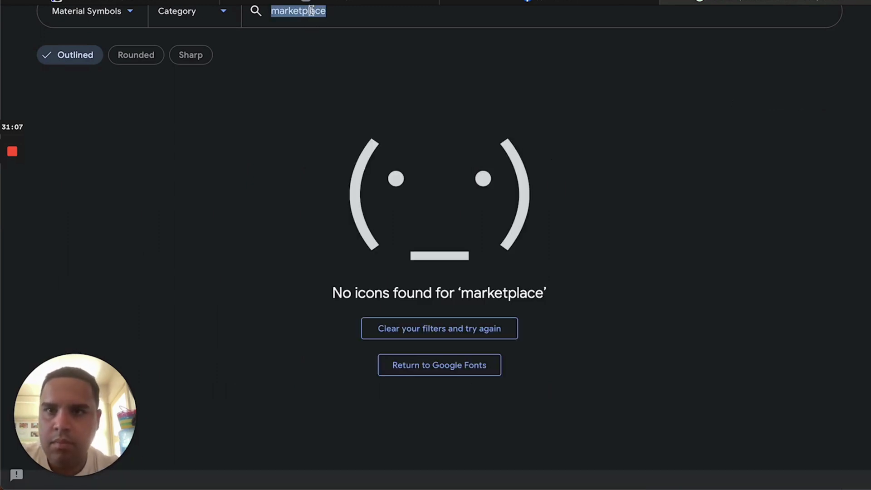
{"action": "type", "text": "marke"}
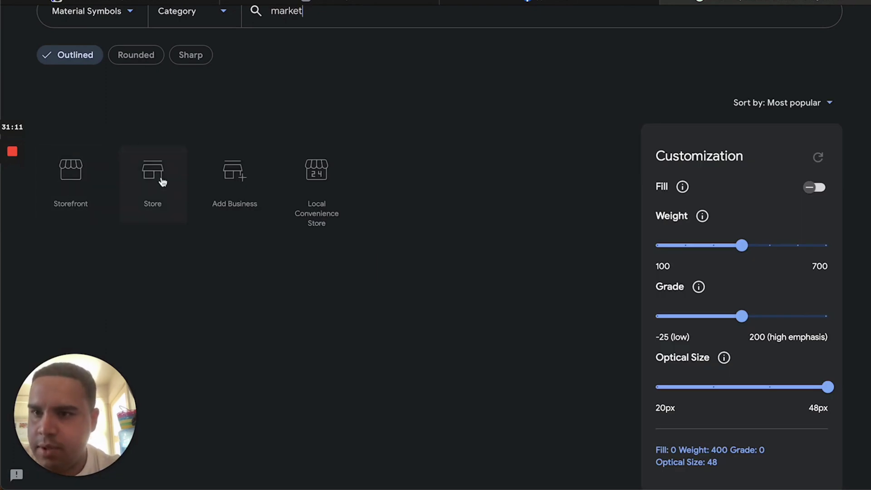
{"action": "left_click", "coordinate": [138, 2]}
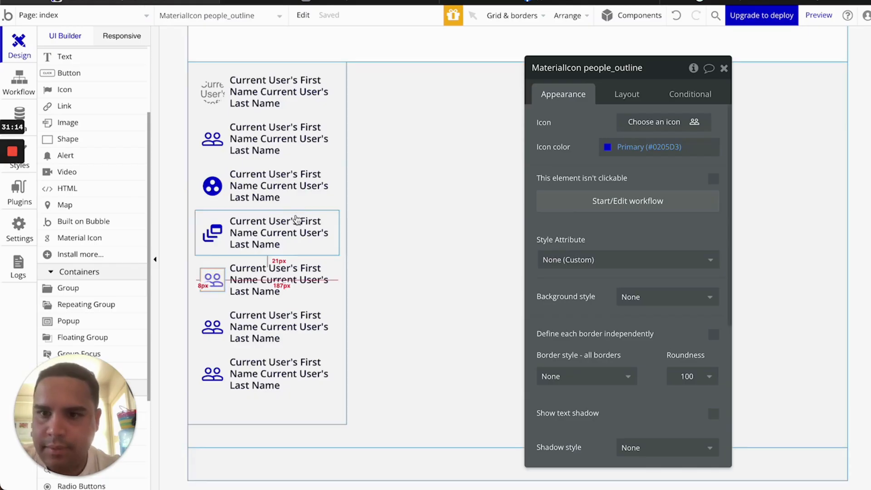
Give row five a store icon and row six an ondemand_video icon
{"action": "left_click", "coordinate": [678, 123]}
{"action": "type", "text": "storef"}
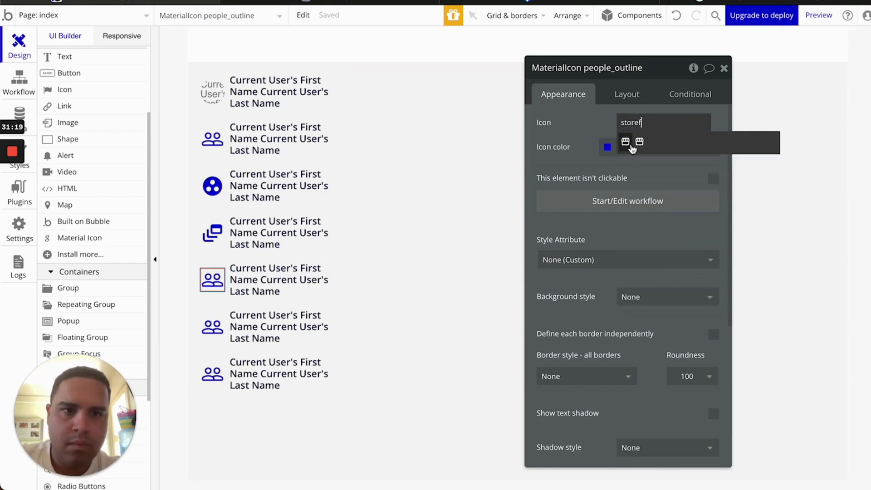
{"action": "left_click", "coordinate": [637, 142]}
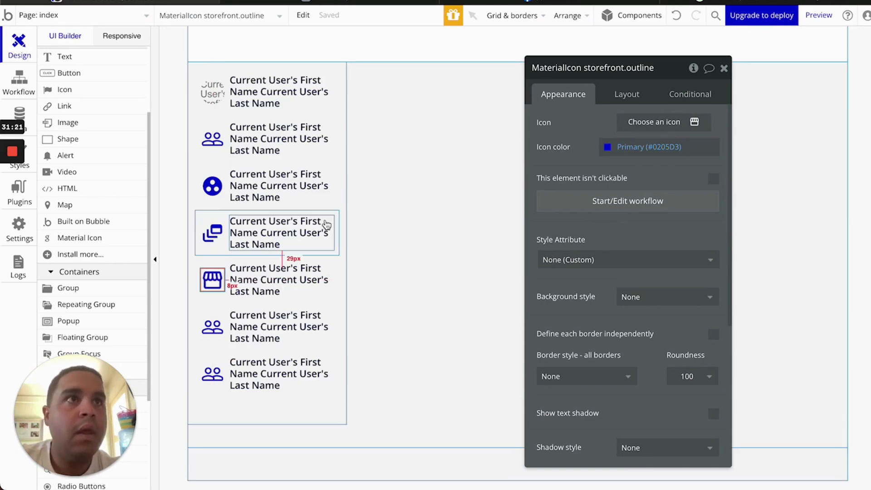
{"action": "left_click", "coordinate": [211, 327]}
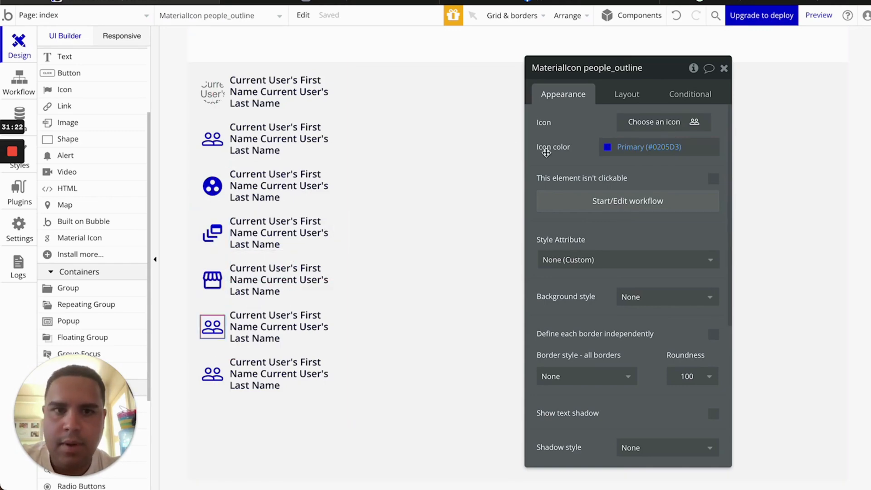
{"action": "left_click", "coordinate": [643, 126]}
{"action": "type", "text": "video"}
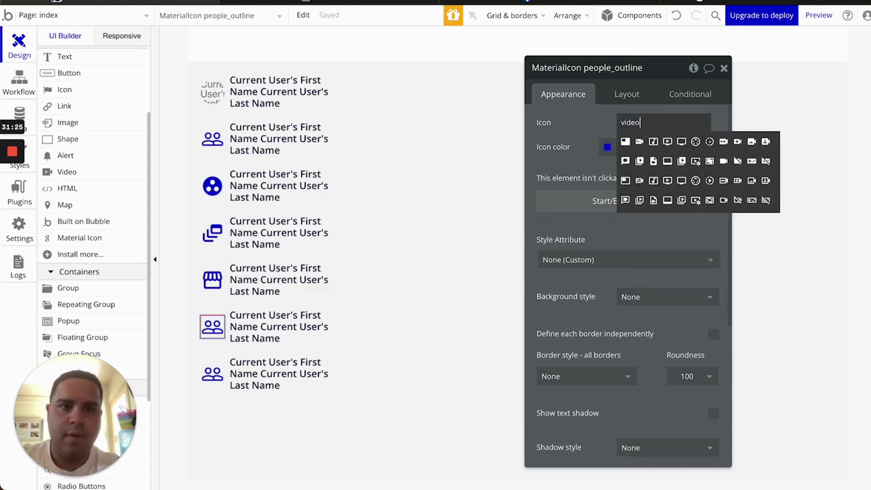
{"action": "left_click", "coordinate": [668, 142]}
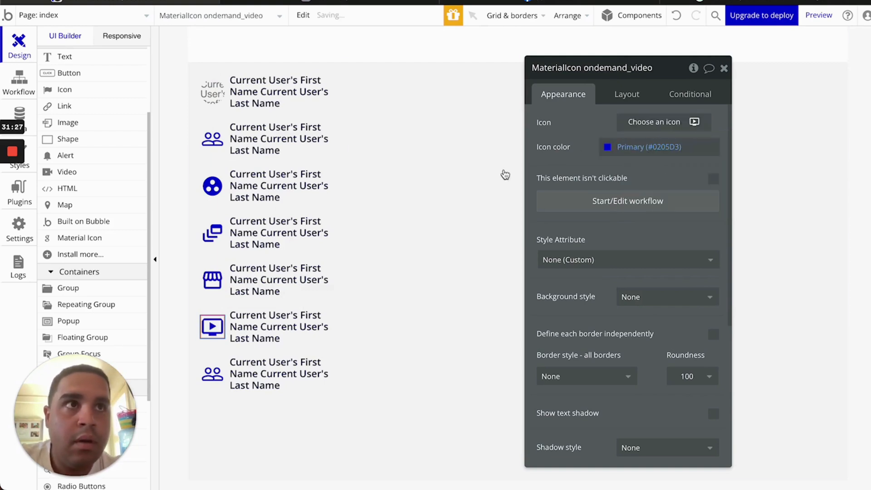
Delete row seven's icon, inspect Group D and row two's elements, then open the preview
{"action": "left_click", "coordinate": [212, 378]}
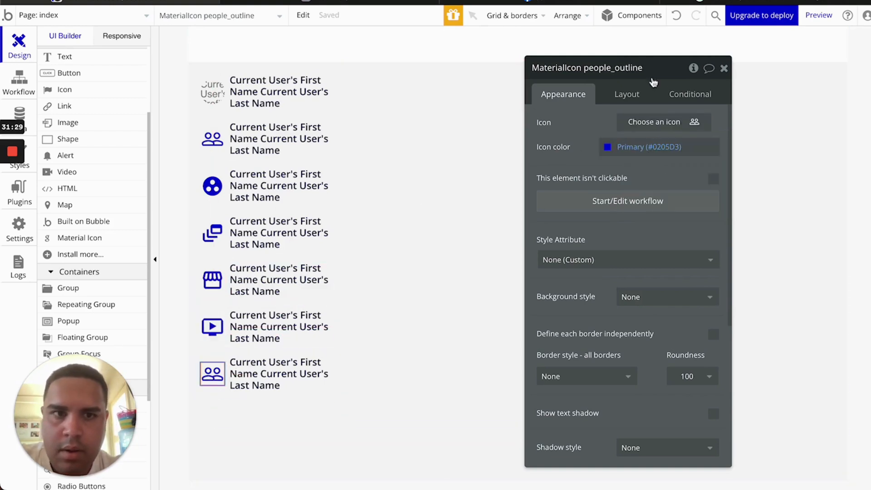
{"action": "key", "text": "Delete"}
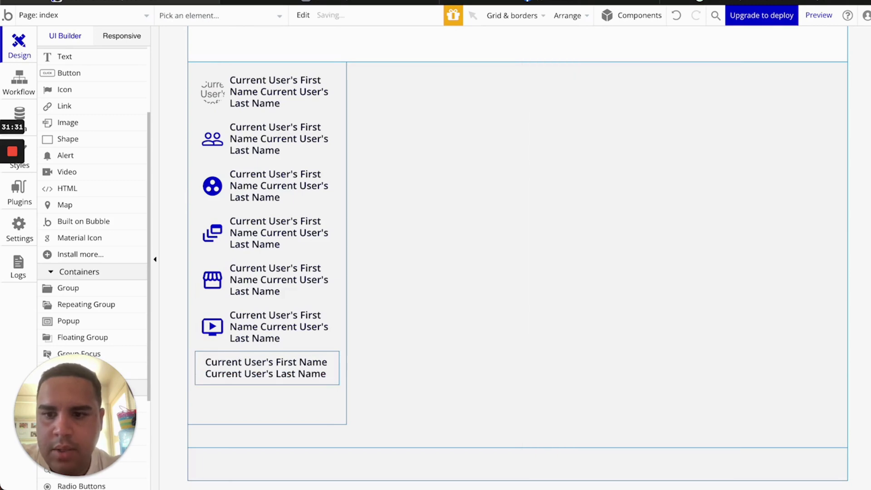
{"action": "double_click", "coordinate": [476, 214]}
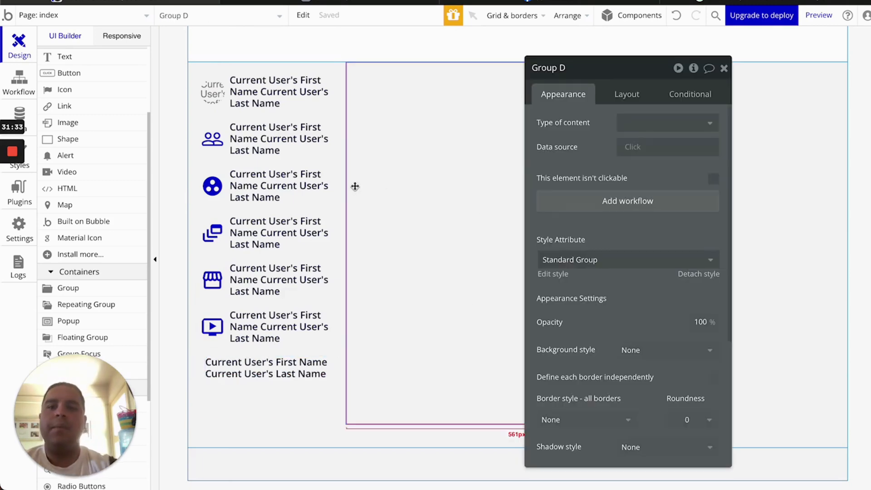
{"action": "left_click", "coordinate": [210, 144]}
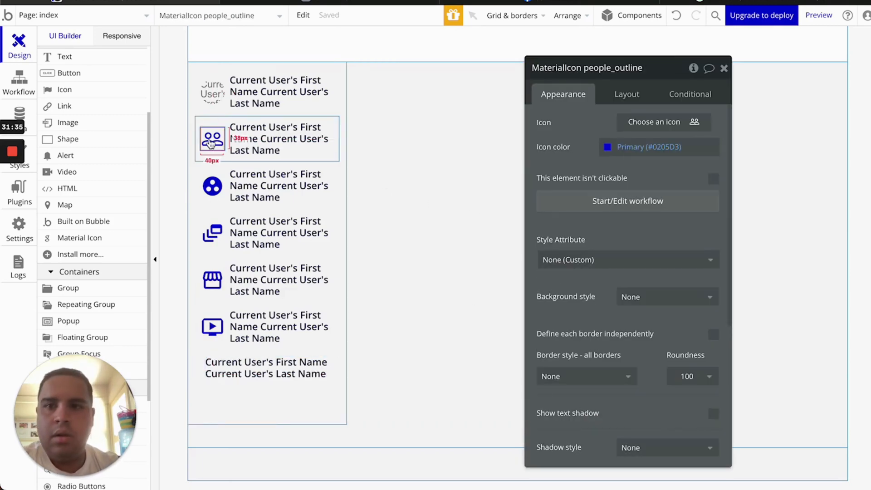
{"action": "left_click", "coordinate": [260, 136]}
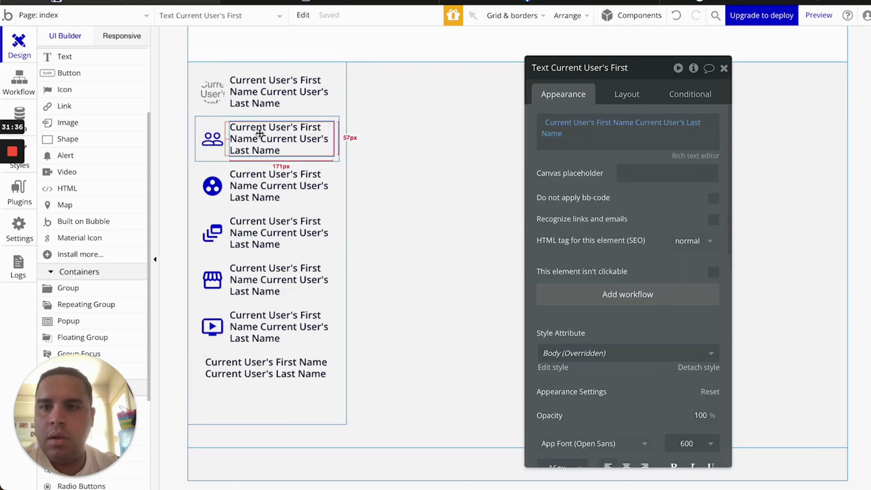
{"action": "left_click", "coordinate": [455, 151]}
{"action": "left_click", "coordinate": [404, 2]}
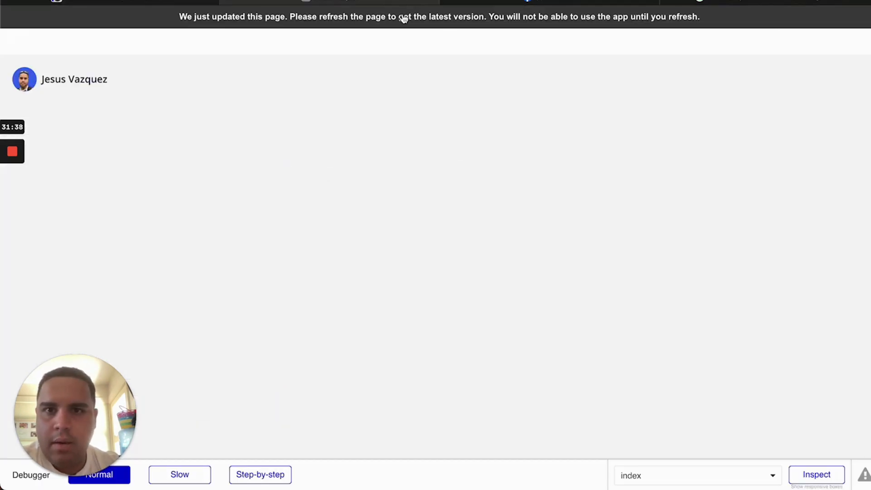
Reload the preview to check the new sidebar icons, then return to the editor
{"action": "key", "text": "super+r"}
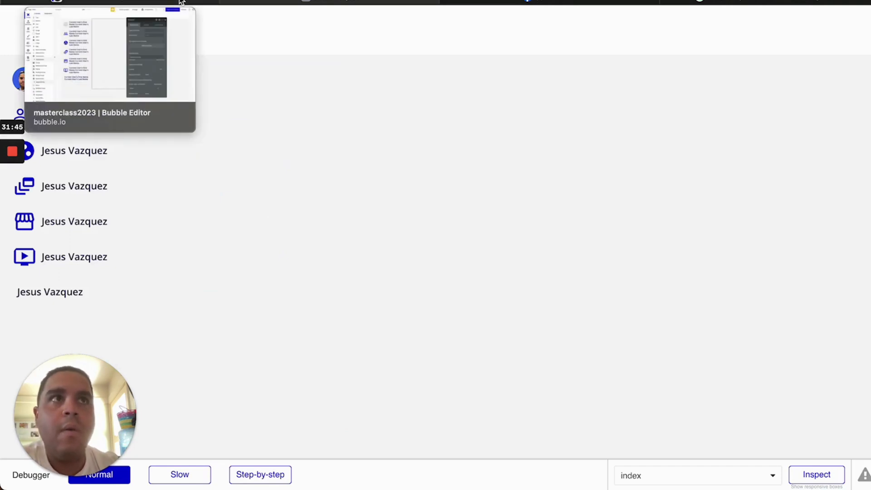
{"action": "left_click", "coordinate": [180, 3]}
{"action": "left_click", "coordinate": [262, 143]}
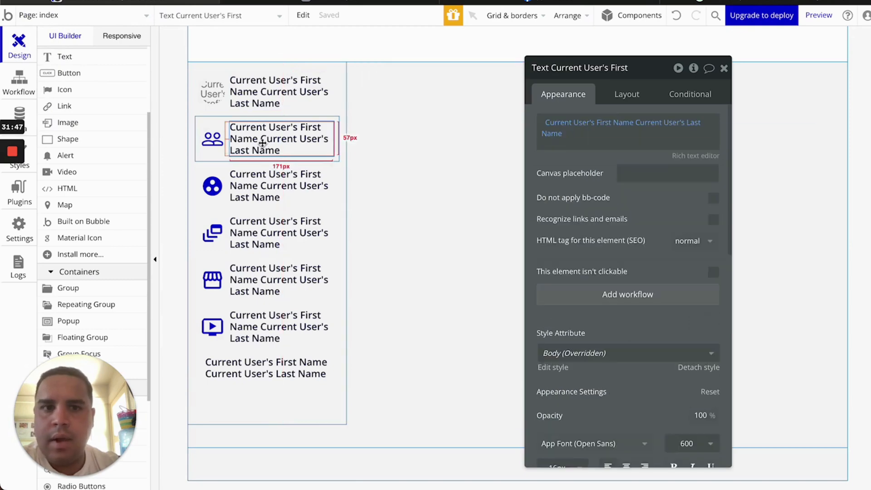
Replace the second row's first- and last-name expressions with the text Friends
{"action": "left_click", "coordinate": [544, 136]}
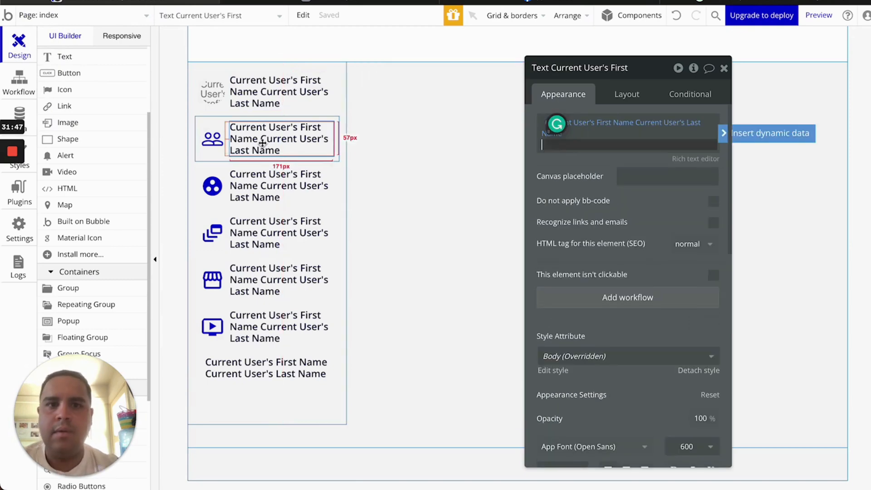
{"action": "right_click", "coordinate": [629, 130]}
{"action": "left_click", "coordinate": [725, 128]}
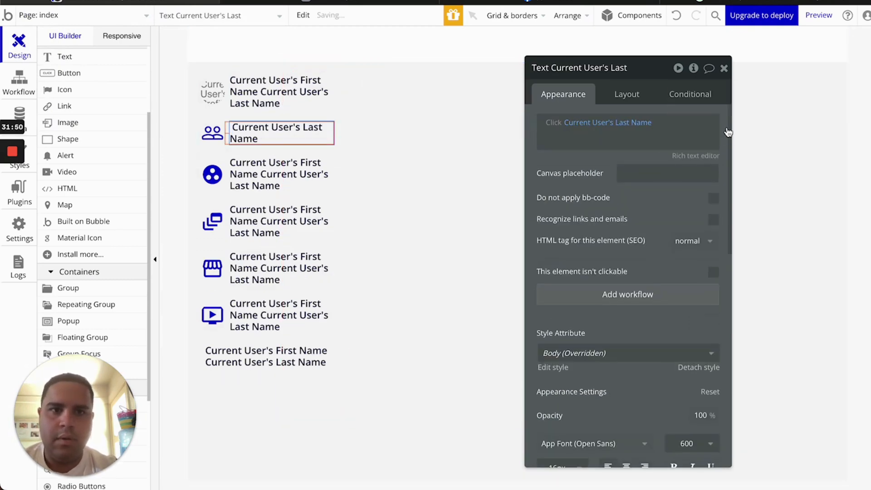
{"action": "right_click", "coordinate": [610, 127]}
{"action": "left_click", "coordinate": [699, 124]}
{"action": "left_click", "coordinate": [667, 136]}
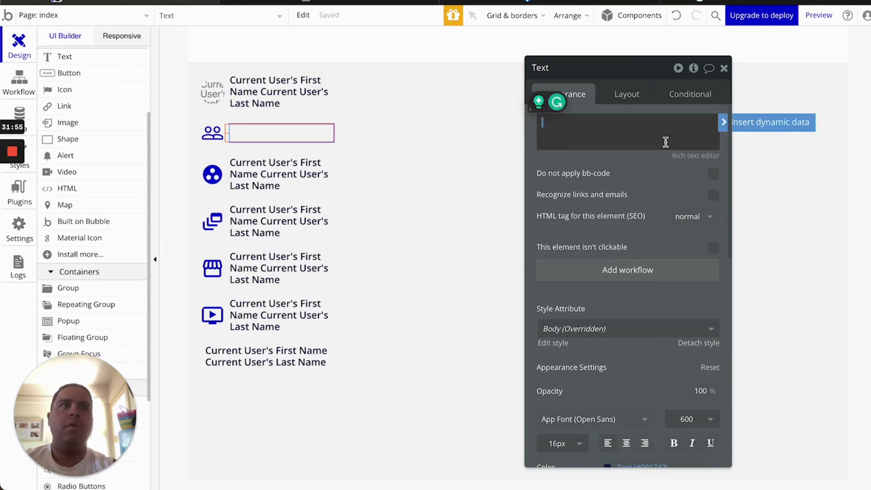
{"action": "type", "text": "Friends"}
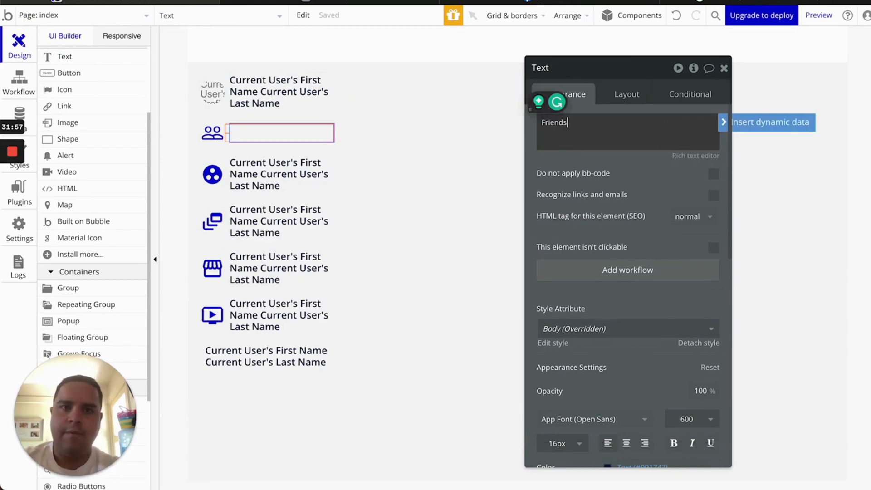
Delete the name texts from the third through last icon rows
{"action": "left_click", "coordinate": [282, 177]}
{"action": "key", "text": "Delete"}
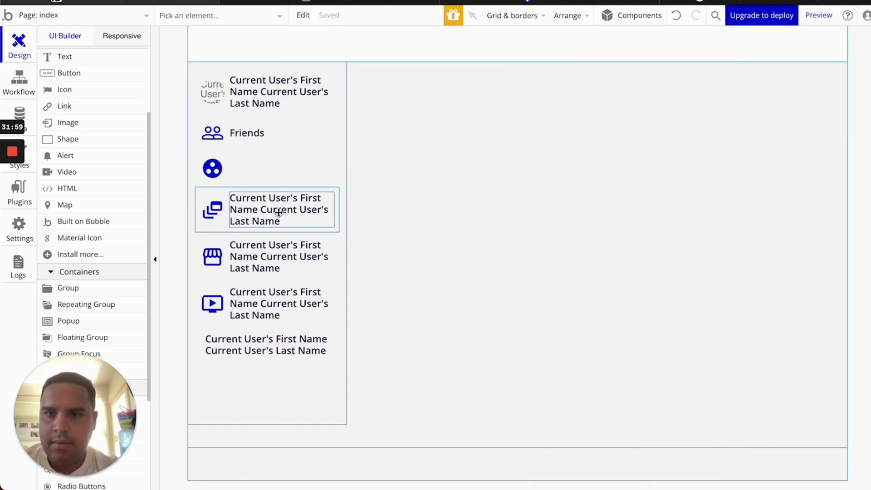
{"action": "key", "text": "Delete"}
{"action": "left_click", "coordinate": [278, 247]}
{"action": "key", "text": "Delete"}
{"action": "left_click", "coordinate": [281, 283]}
{"action": "key", "text": "Delete"}
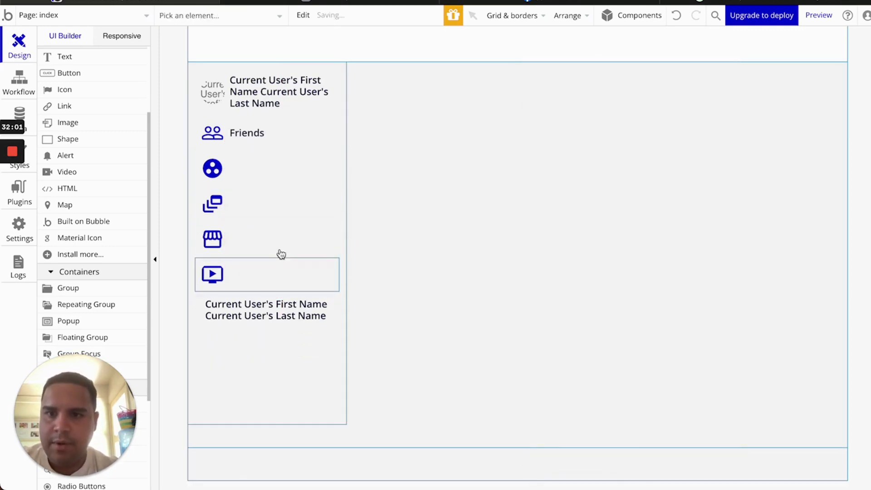
Paste a copy of the Friends text into each of the four remaining rows
{"action": "left_click", "coordinate": [266, 134]}
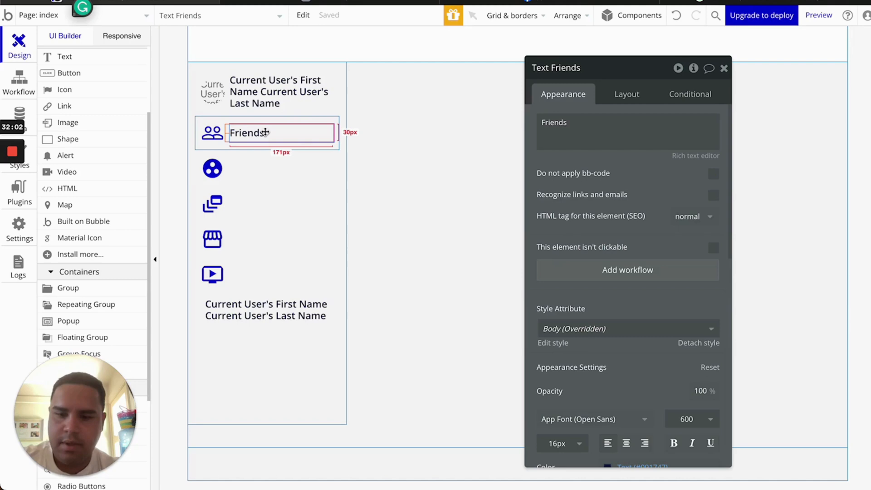
{"action": "left_click", "coordinate": [268, 175]}
{"action": "key", "text": "ctrl+v"}
{"action": "left_click", "coordinate": [268, 210]}
{"action": "key", "text": "ctrl+v"}
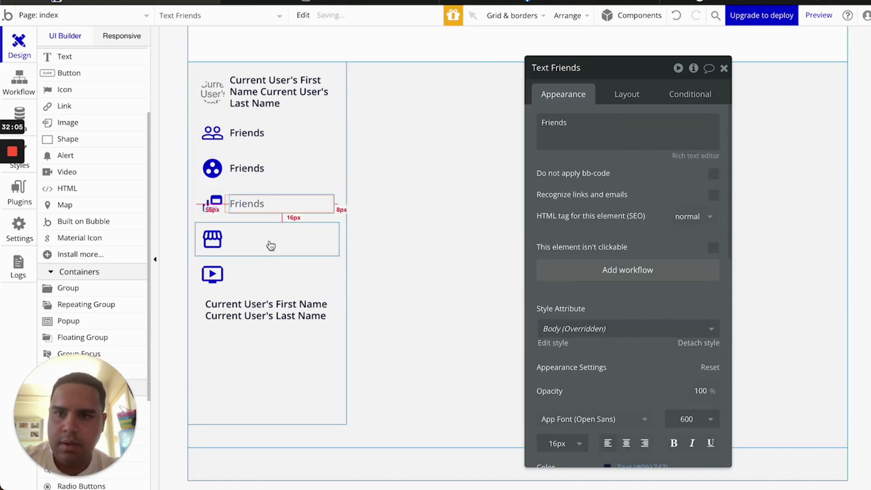
{"action": "left_click", "coordinate": [270, 245]}
{"action": "key", "text": "ctrl+v"}
{"action": "left_click", "coordinate": [271, 282]}
{"action": "key", "text": "ctrl+v"}
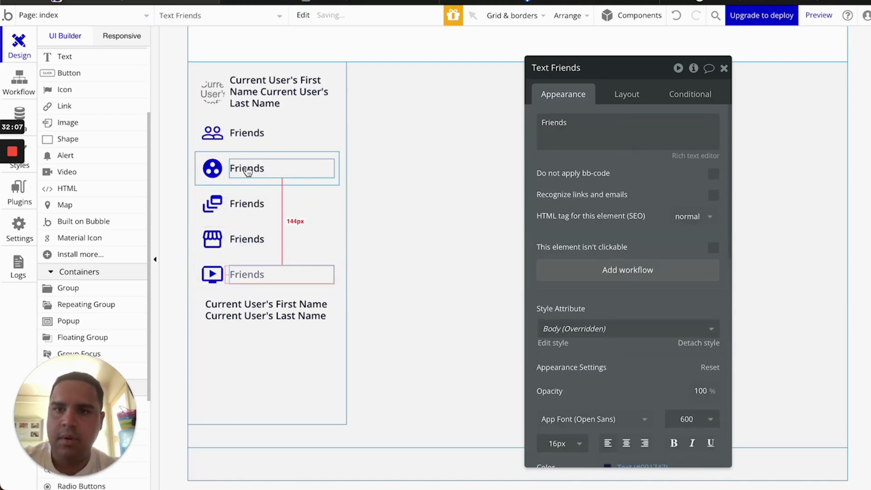
Relabel the pasted texts Groups, Feeds, Marketplace and Watch
{"action": "double_click", "coordinate": [247, 170]}
{"action": "type", "text": "G"}
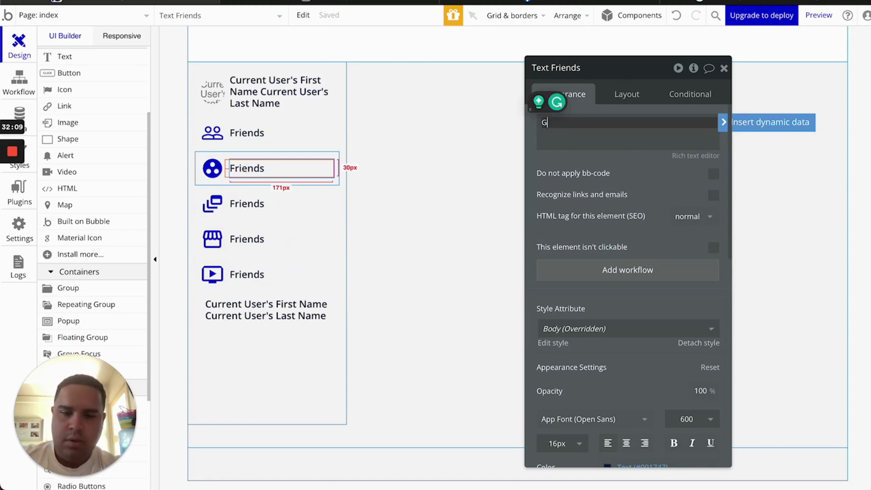
{"action": "type", "text": "roups"}
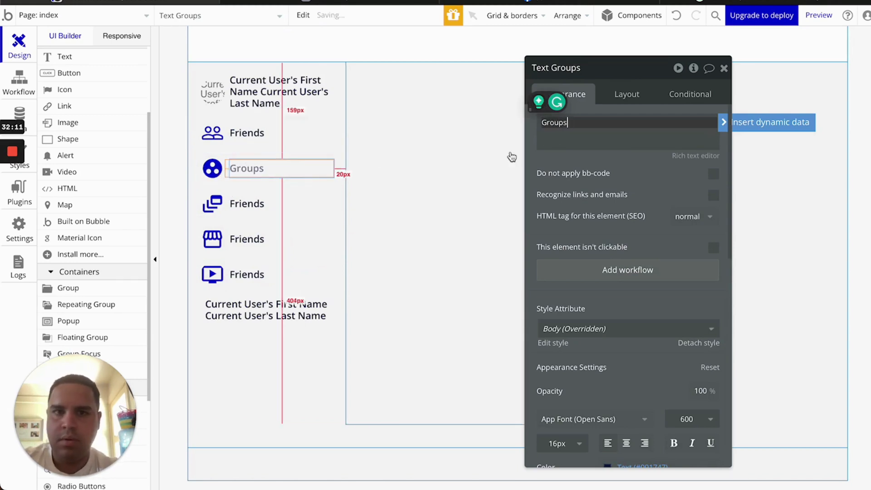
{"action": "left_click", "coordinate": [243, 200]}
{"action": "left_click", "coordinate": [645, 128]}
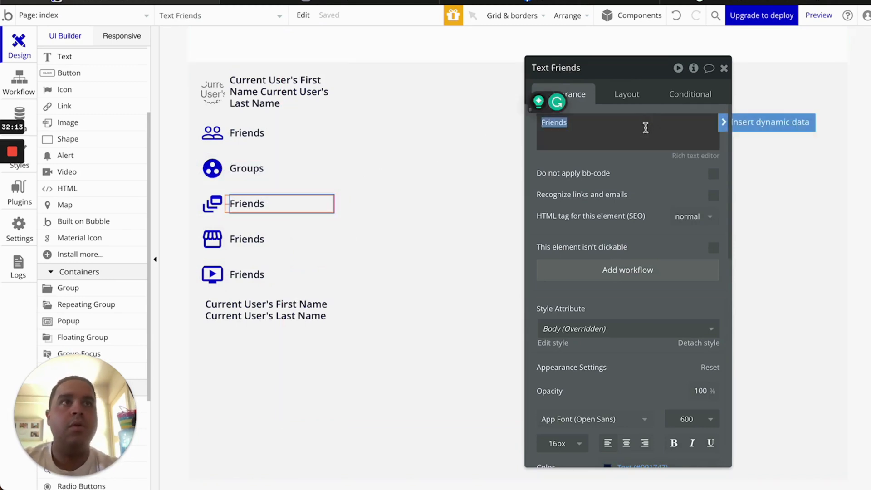
{"action": "type", "text": "F"}
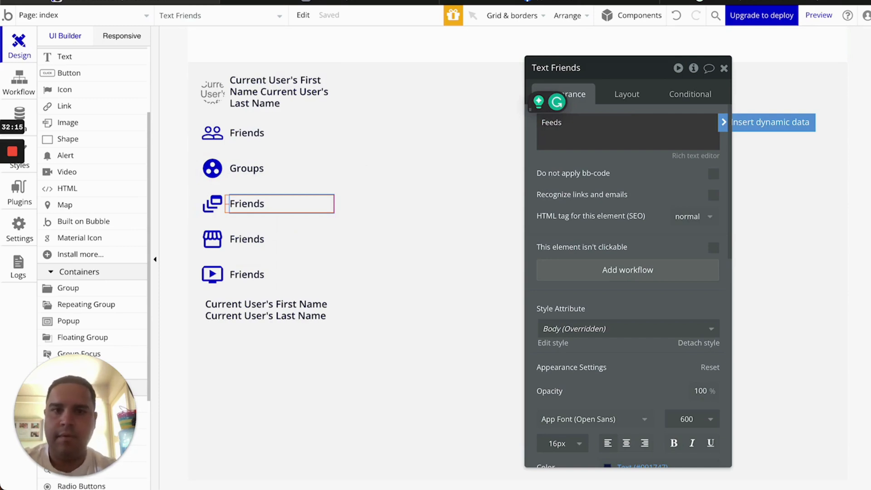
{"action": "left_click", "coordinate": [262, 238]}
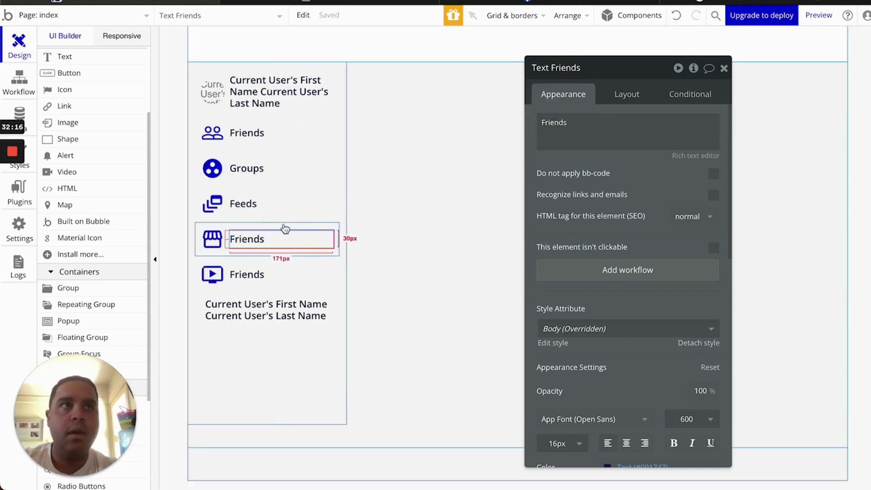
{"action": "left_click", "coordinate": [606, 136]}
{"action": "type", "text": "Mark"}
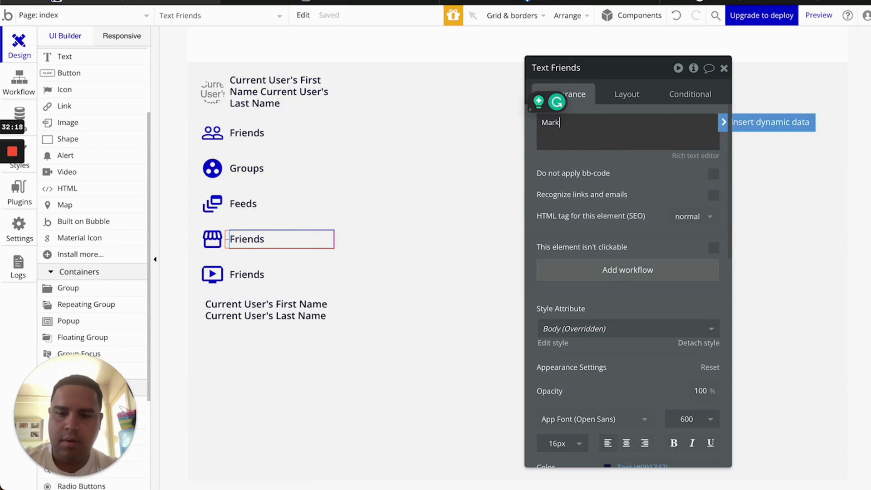
{"action": "type", "text": "etplace"}
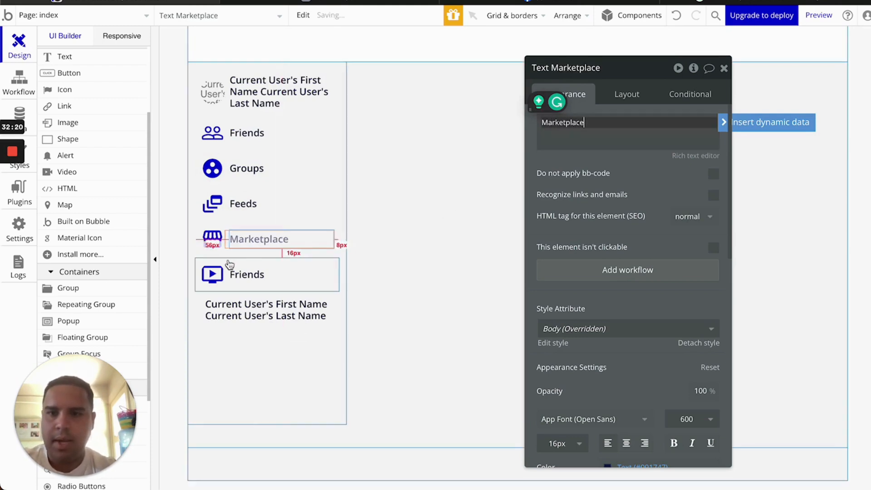
{"action": "left_click", "coordinate": [259, 274]}
{"action": "left_click", "coordinate": [628, 128]}
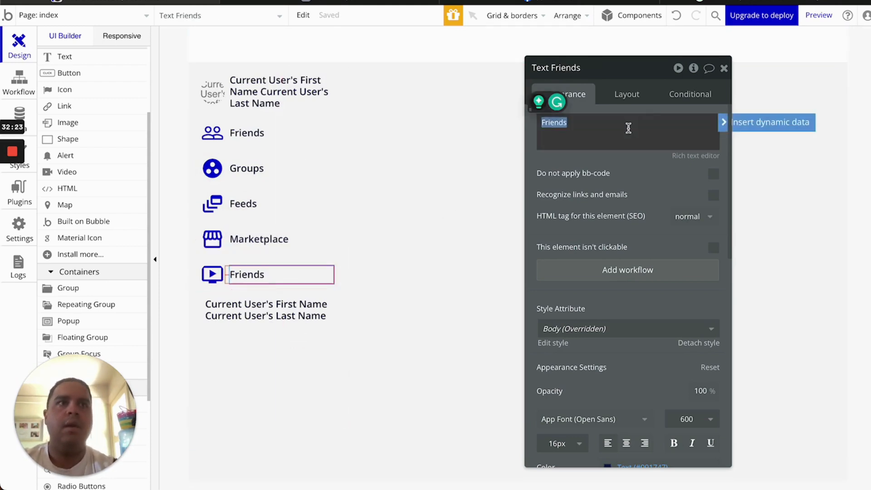
{"action": "type", "text": "Watch"}
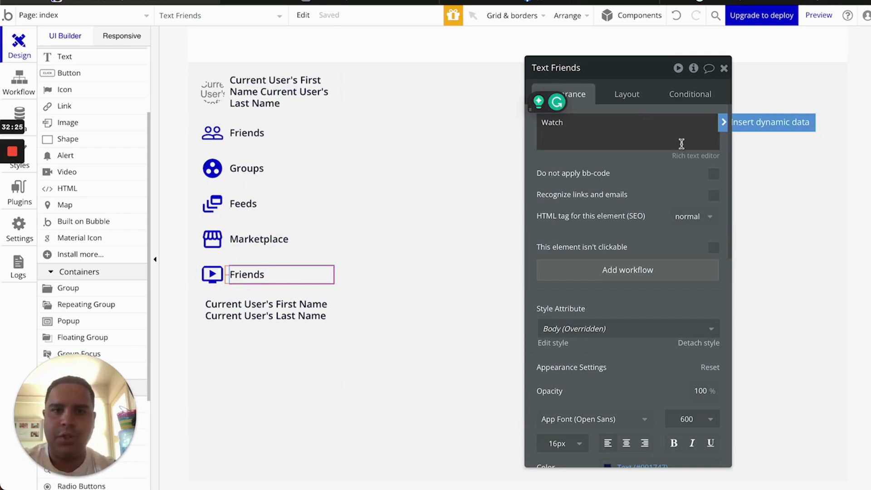
{"action": "left_click", "coordinate": [724, 68]}
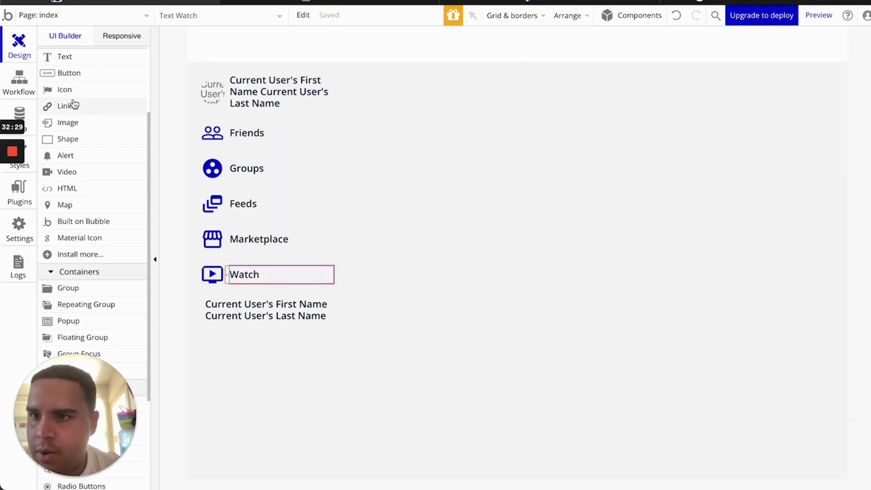
Draw a thin divider bar under the name text, 90% wide and centred horizontally
{"action": "scroll", "coordinate": [72, 104], "scroll_direction": "up", "scroll_amount": 2}
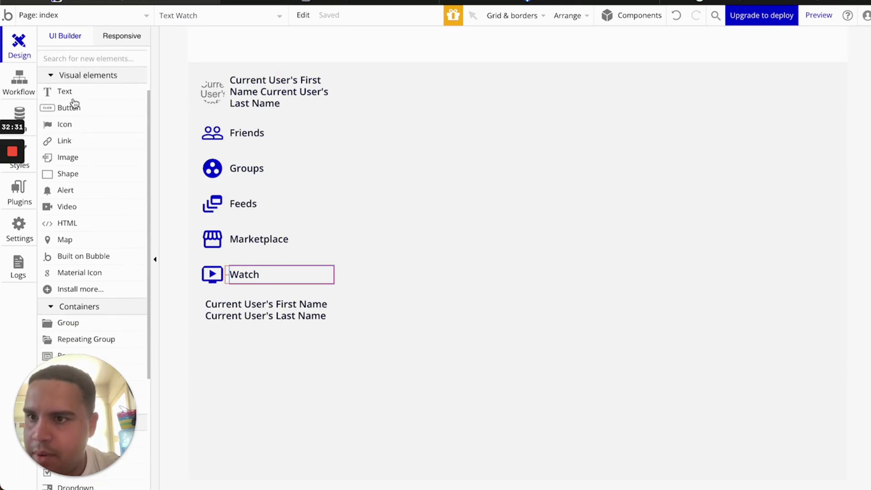
{"action": "left_click", "coordinate": [77, 179]}
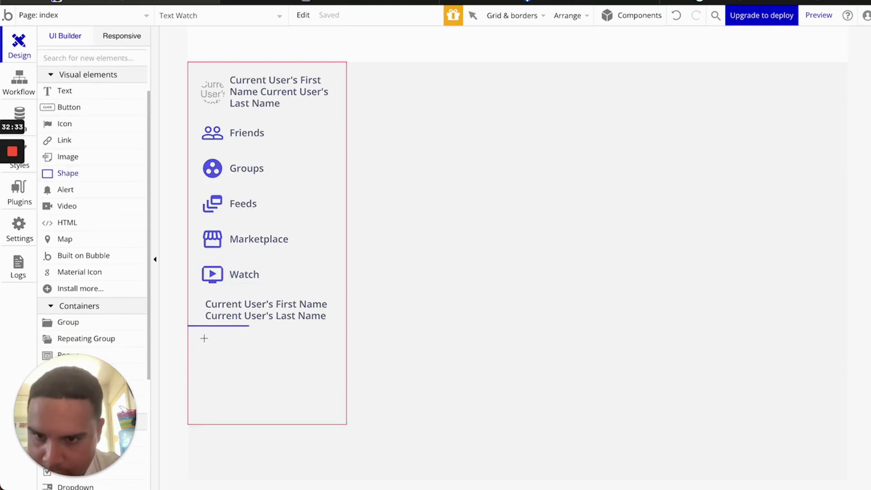
{"action": "left_click_drag", "start_coordinate": [209, 334], "coordinate": [338, 335]}
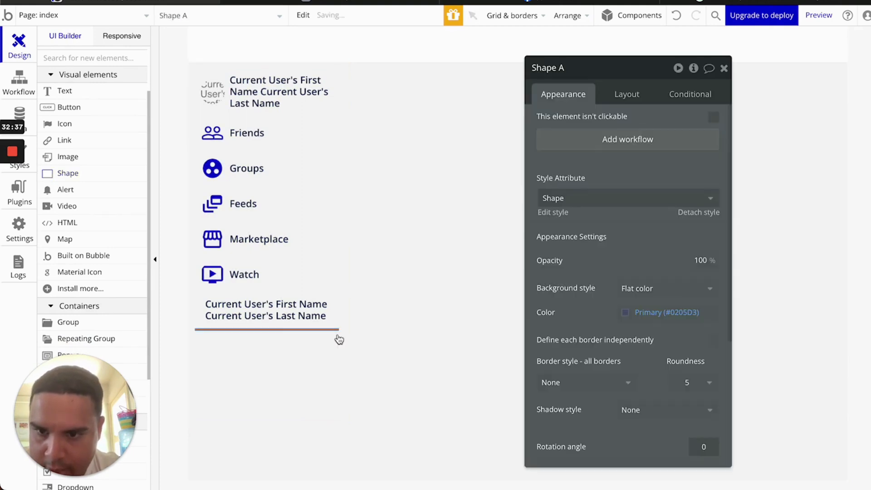
{"action": "left_click", "coordinate": [627, 93]}
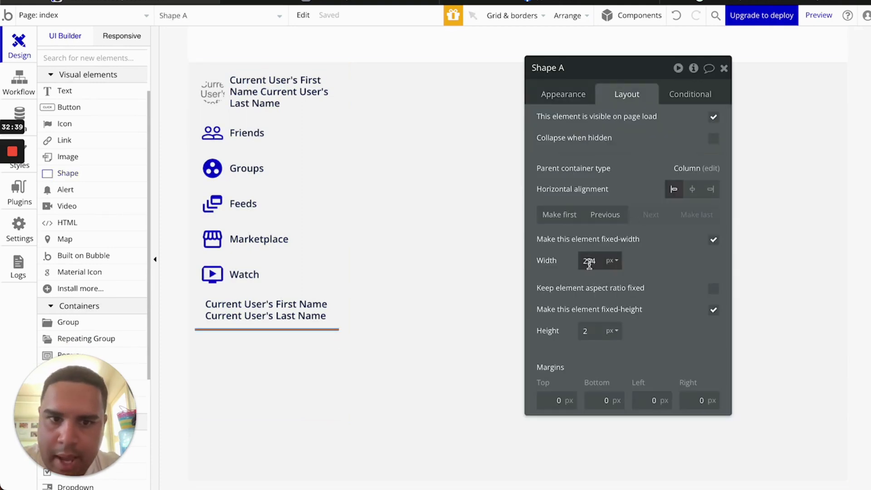
{"action": "type", "text": "90"}
{"action": "left_click", "coordinate": [611, 261]}
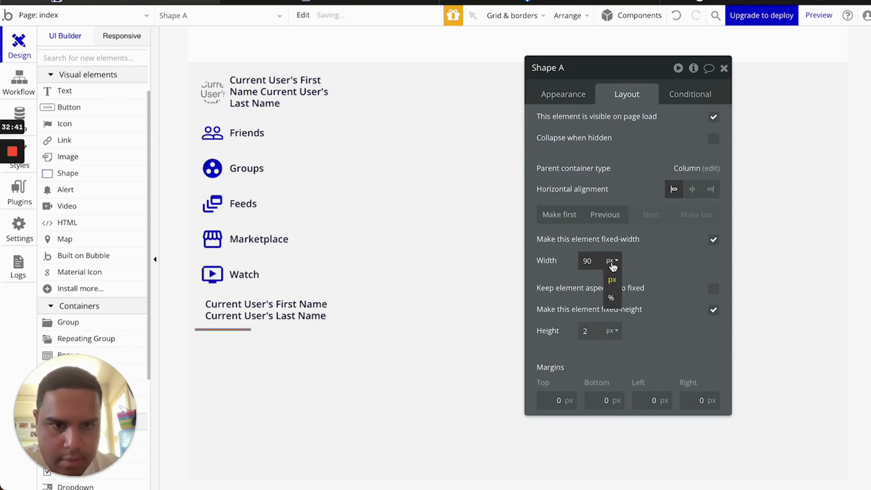
{"action": "left_click", "coordinate": [612, 300]}
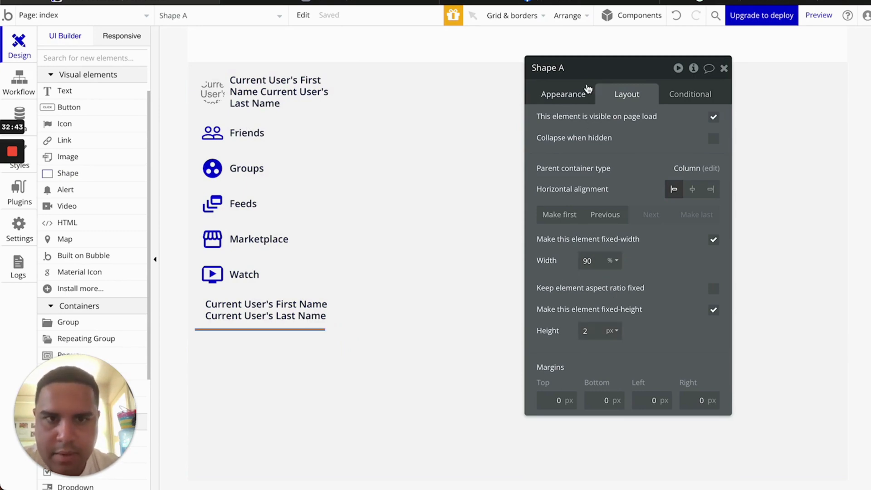
{"action": "left_click", "coordinate": [691, 189]}
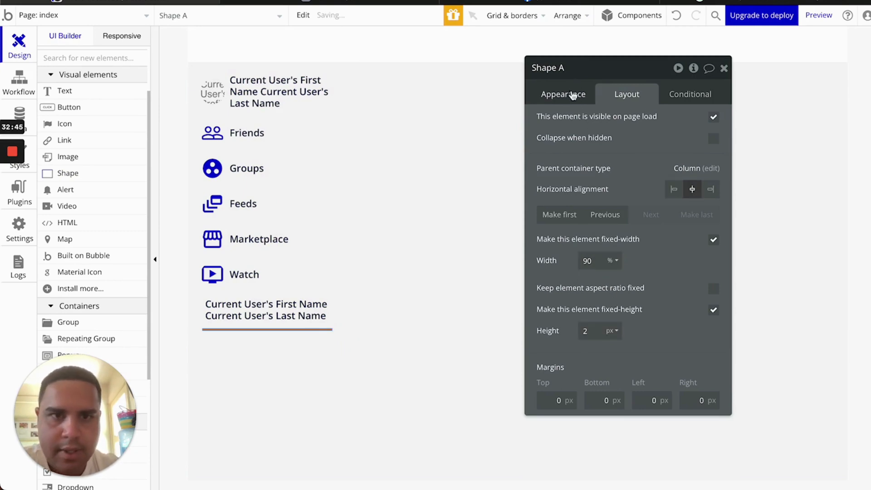
Give the divider 4 px top and bottom margins
{"action": "left_click", "coordinate": [549, 401]}
{"action": "type", "text": "2"}
{"action": "key", "text": "BackSpace"}
{"action": "type", "text": "4"}
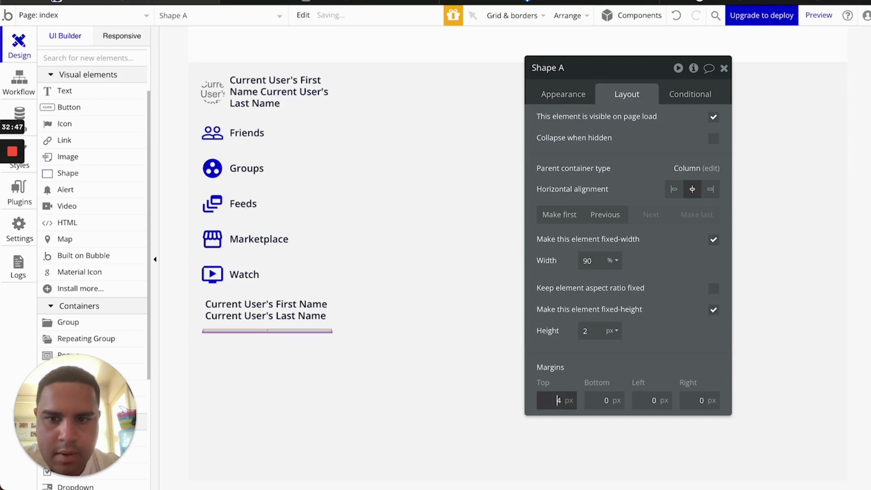
{"action": "left_click", "coordinate": [601, 400]}
{"action": "key", "text": "BackSpace"}
{"action": "type", "text": "3"}
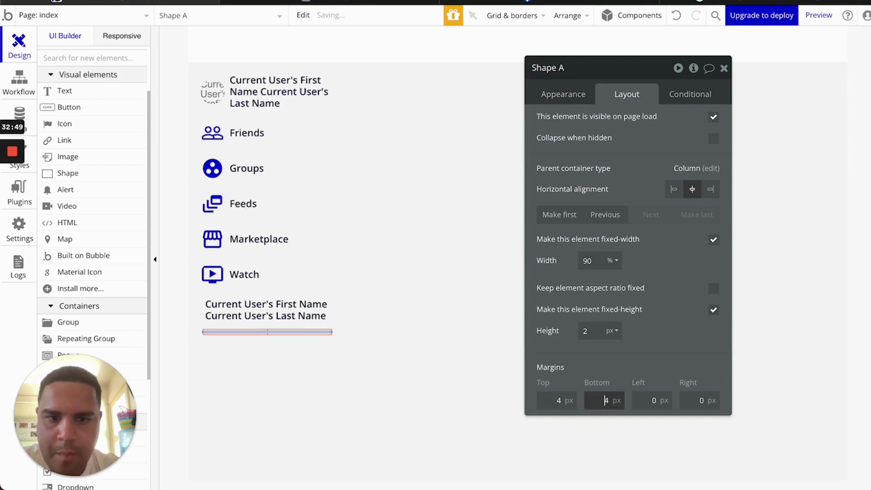
{"action": "left_click", "coordinate": [724, 68]}
{"action": "left_click", "coordinate": [283, 368]}
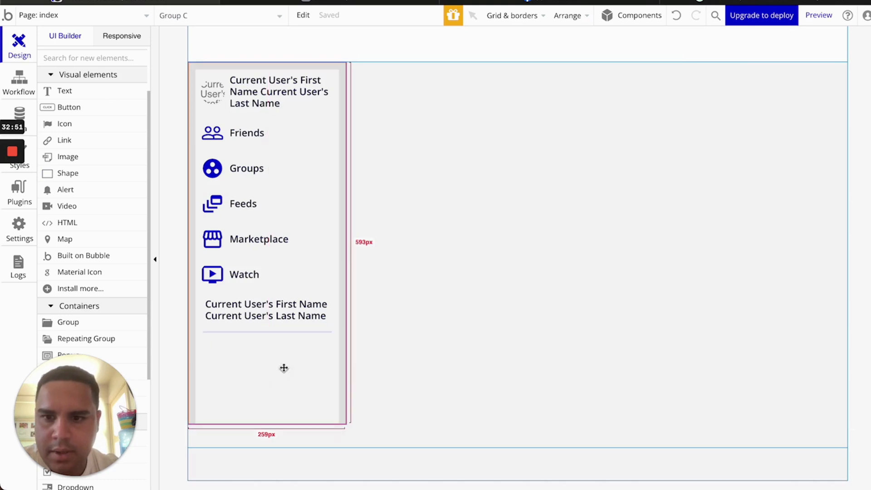
{"action": "left_click", "coordinate": [289, 332]}
{"action": "double_click", "coordinate": [289, 332]}
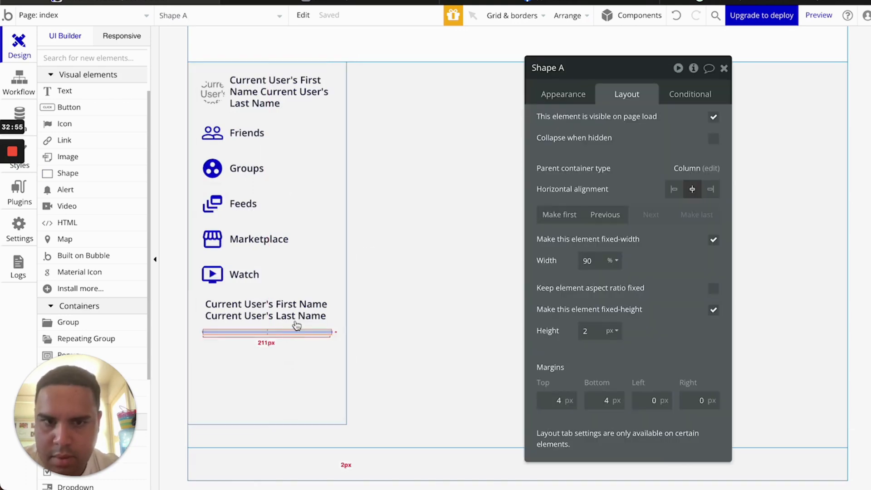
{"action": "left_click", "coordinate": [553, 94]}
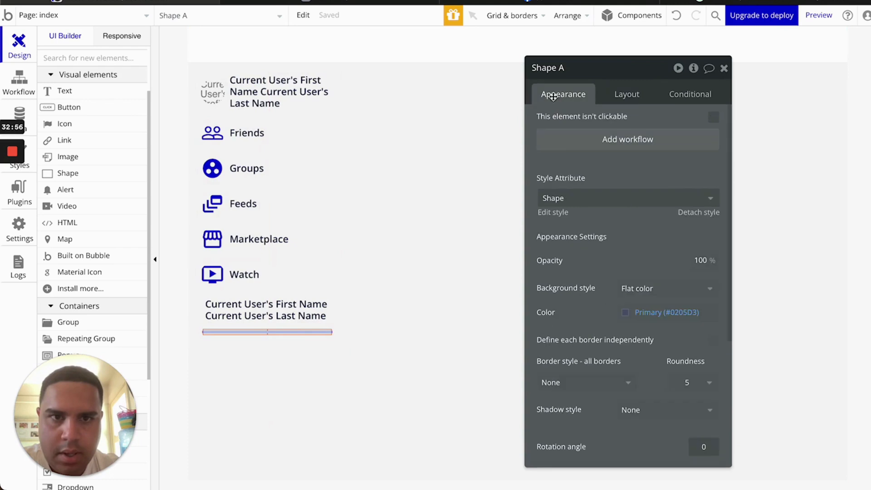
Set the divider's colour to hex F5F5F5
{"action": "left_click", "coordinate": [650, 311]}
{"action": "double_click", "coordinate": [651, 311]}
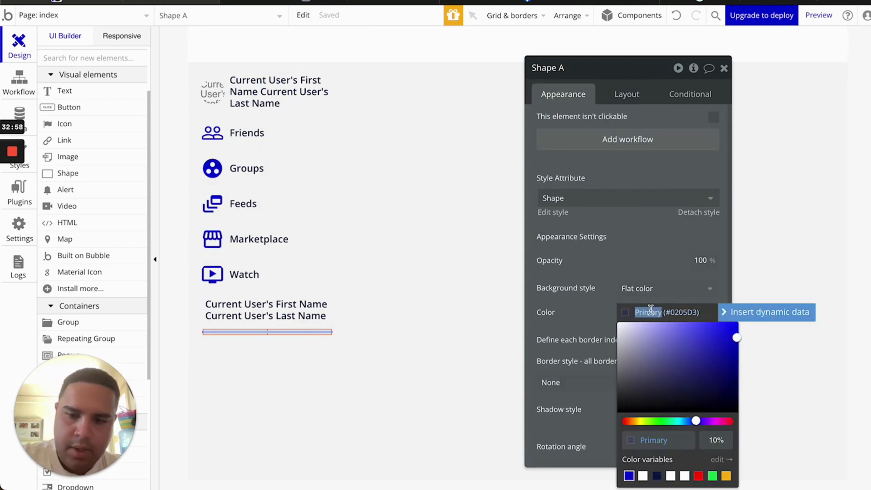
{"action": "type", "text": "5"}
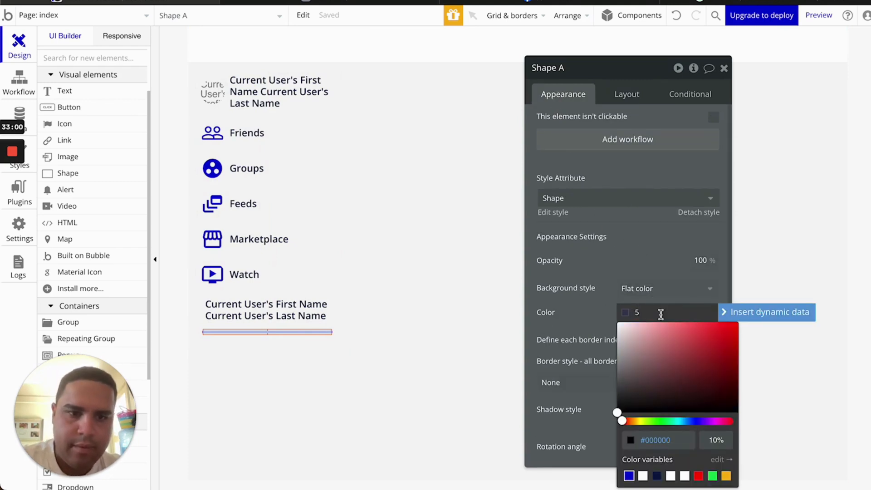
{"action": "double_click", "coordinate": [656, 436]}
{"action": "type", "text": "F"}
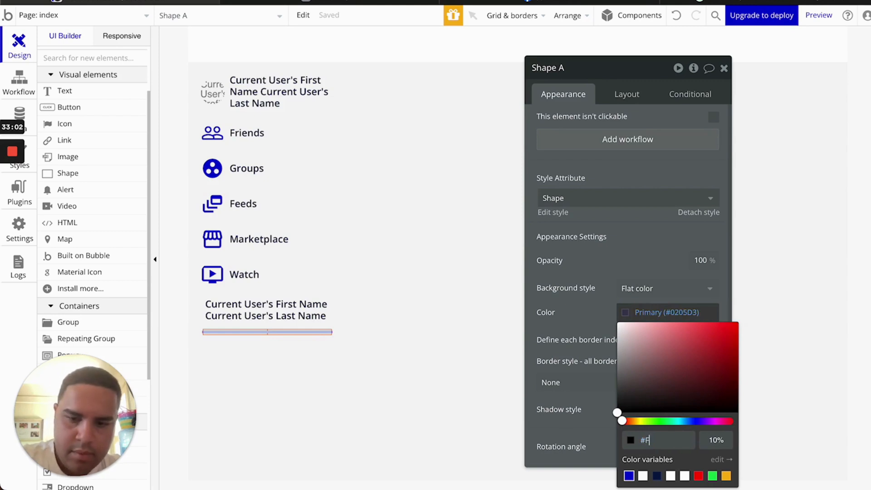
{"action": "type", "text": "5f5f5"}
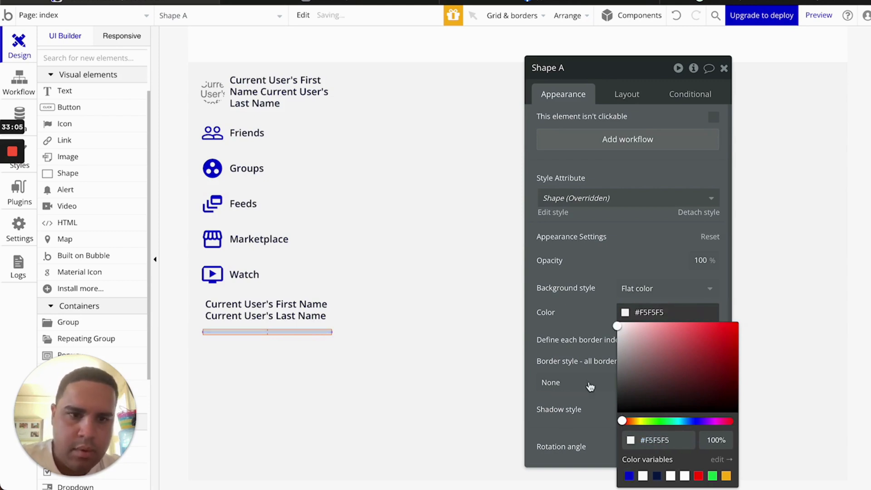
{"action": "left_click", "coordinate": [274, 381]}
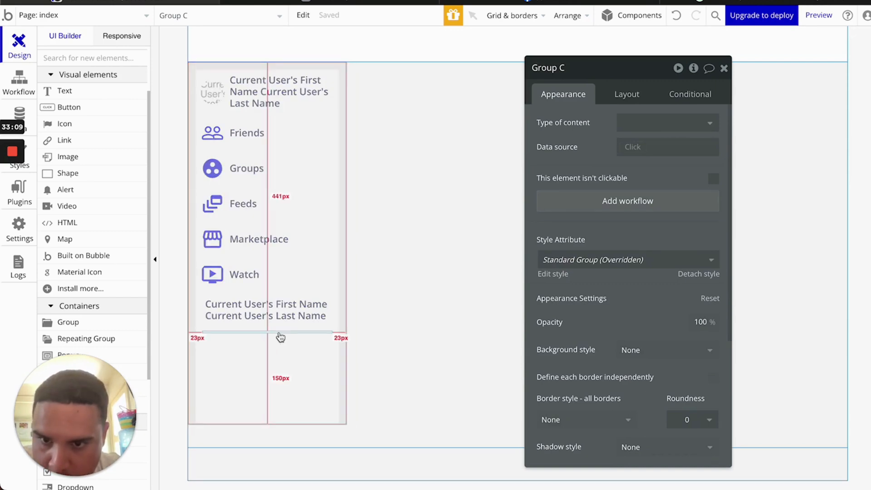
Switch the divider to a darker grey, #BEB8B8, and preview the line
{"action": "left_click", "coordinate": [279, 333]}
{"action": "left_click", "coordinate": [651, 312]}
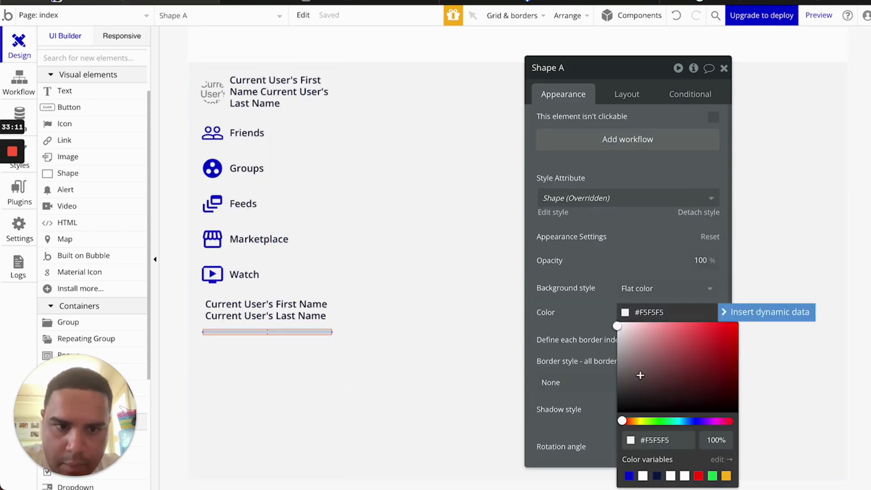
{"action": "left_click", "coordinate": [621, 345]}
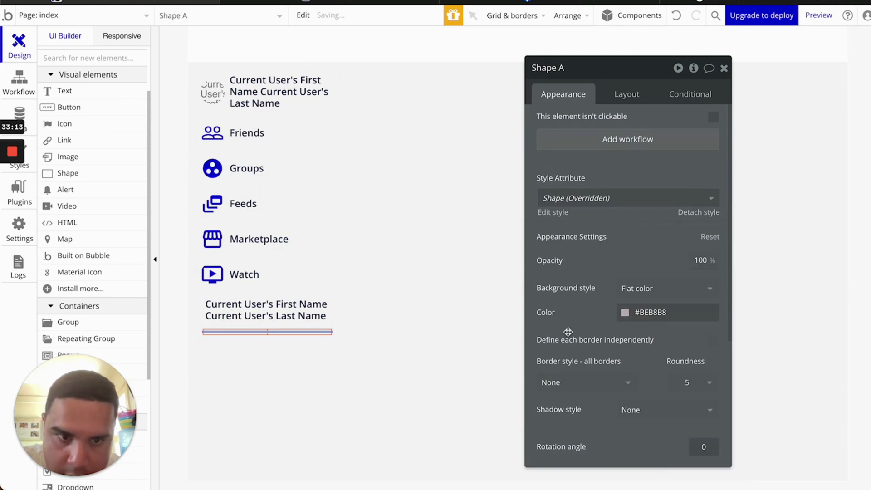
{"action": "left_click", "coordinate": [317, 370]}
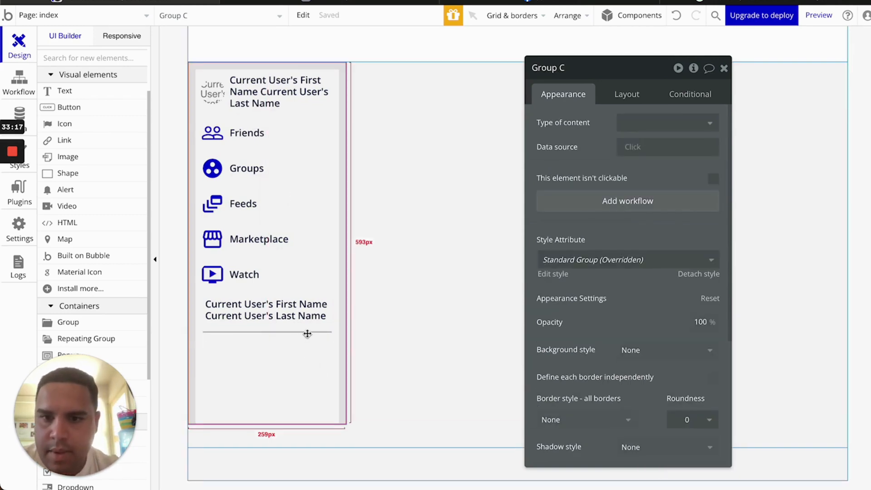
{"action": "left_click", "coordinate": [308, 333]}
{"action": "left_click", "coordinate": [626, 94]}
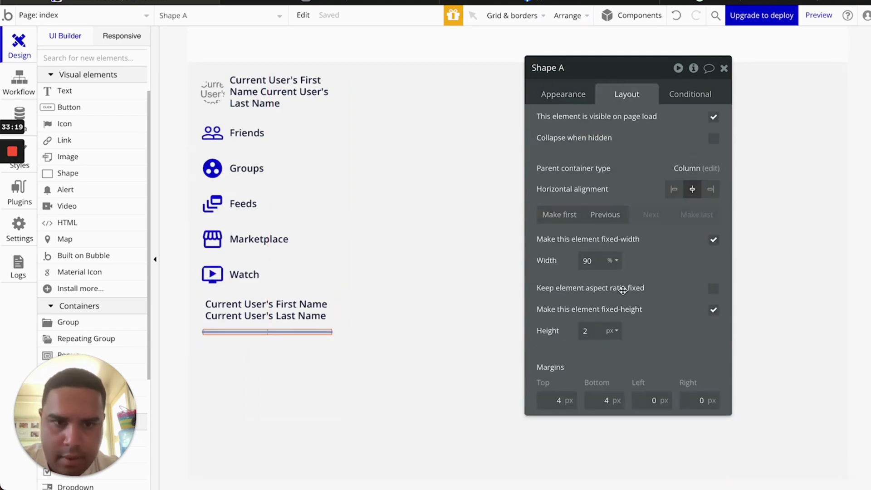
{"action": "left_click", "coordinate": [269, 368]}
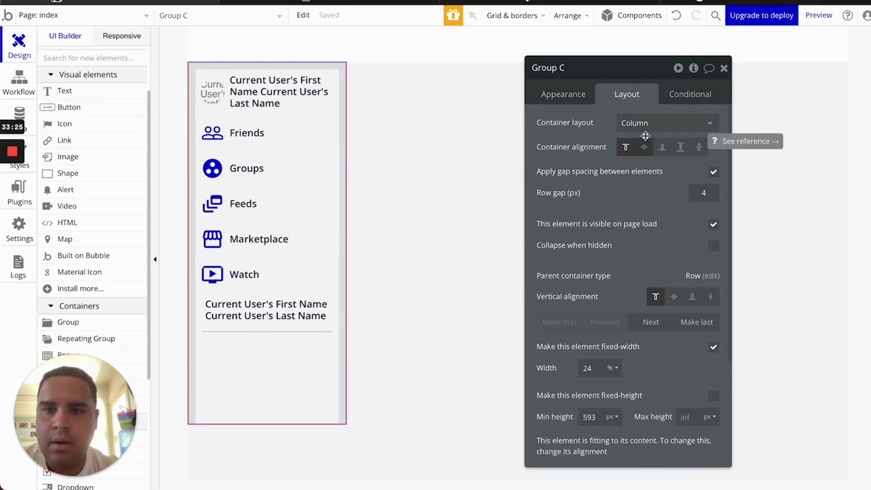
Rename the Friends and Groups row groups to Menu Item #2 Group and Menu Item #3 Group
{"action": "left_click", "coordinate": [249, 156]}
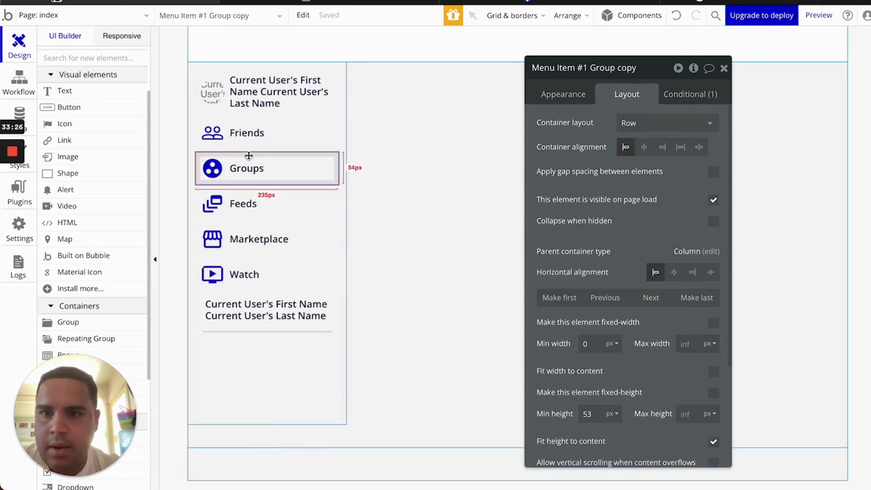
{"action": "left_click", "coordinate": [253, 125]}
{"action": "left_click", "coordinate": [634, 69]}
{"action": "key", "text": "BackSpace"}
{"action": "key", "text": "BackSpace"}
{"action": "key", "text": "BackSpace"}
{"action": "key", "text": "BackSpace"}
{"action": "key", "text": "BackSpace"}
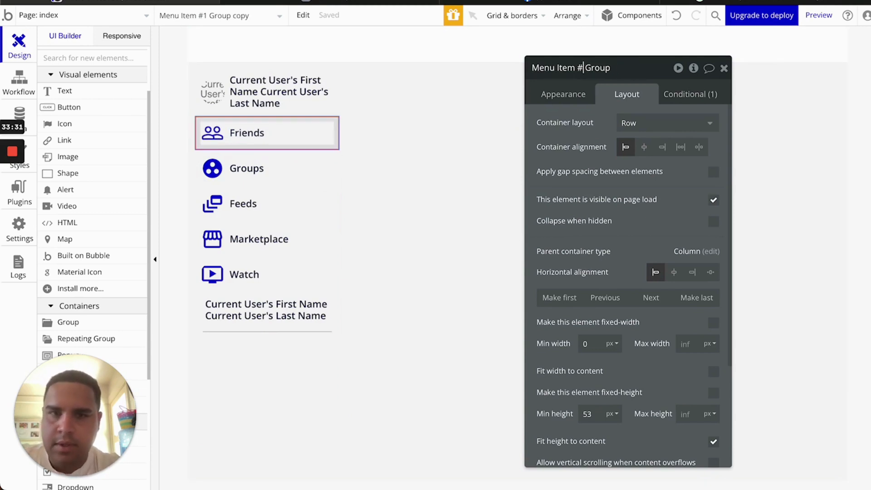
{"action": "type", "text": "2"}
{"action": "left_click", "coordinate": [313, 179]}
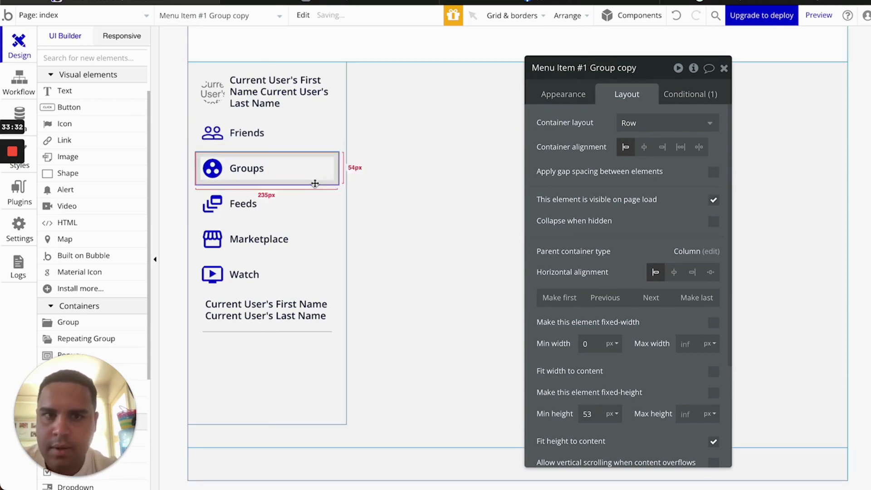
{"action": "double_click", "coordinate": [635, 71]}
{"action": "key", "text": "BackSpace"}
{"action": "key", "text": "BackSpace"}
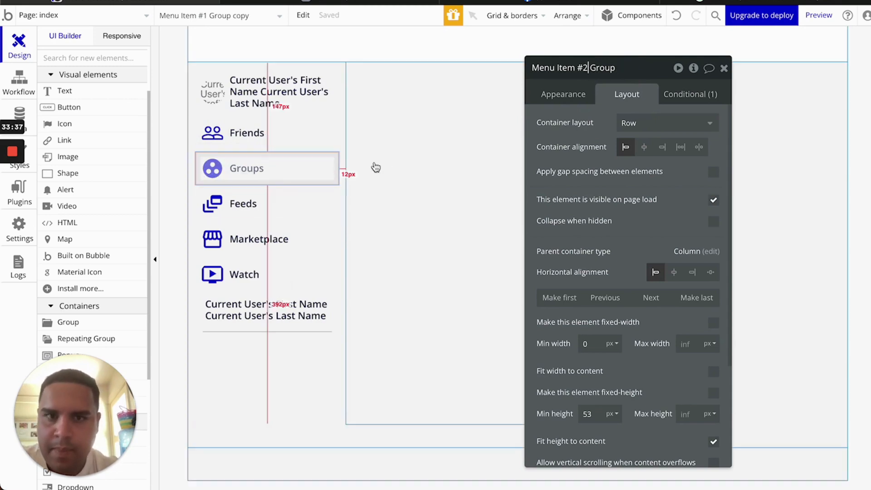
{"action": "key", "text": "BackSpace"}
{"action": "type", "text": "3"}
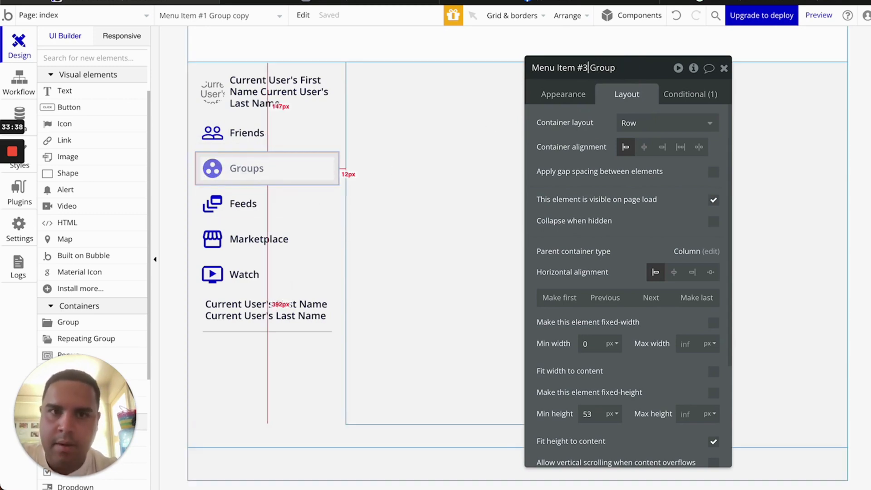
Rename the Marketplace and Watch row groups to Menu Item #5 Group and Menu Item #6 Group
{"action": "left_click", "coordinate": [247, 218]}
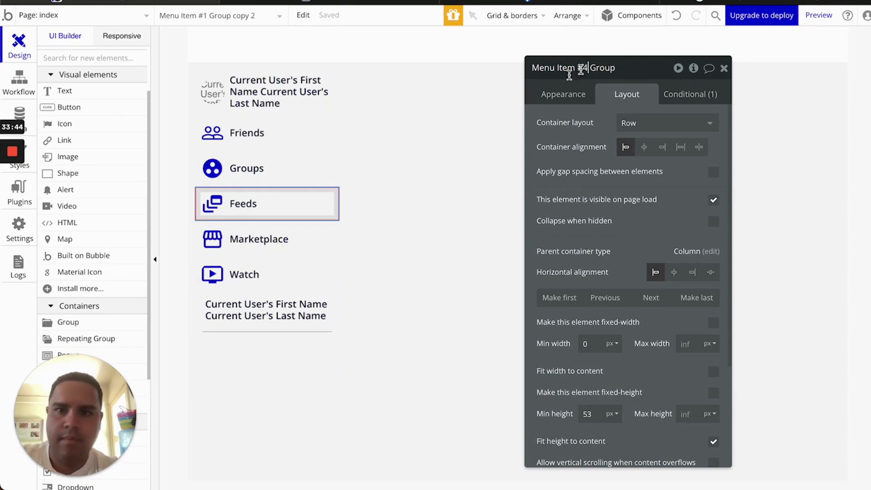
{"action": "left_click", "coordinate": [307, 227]}
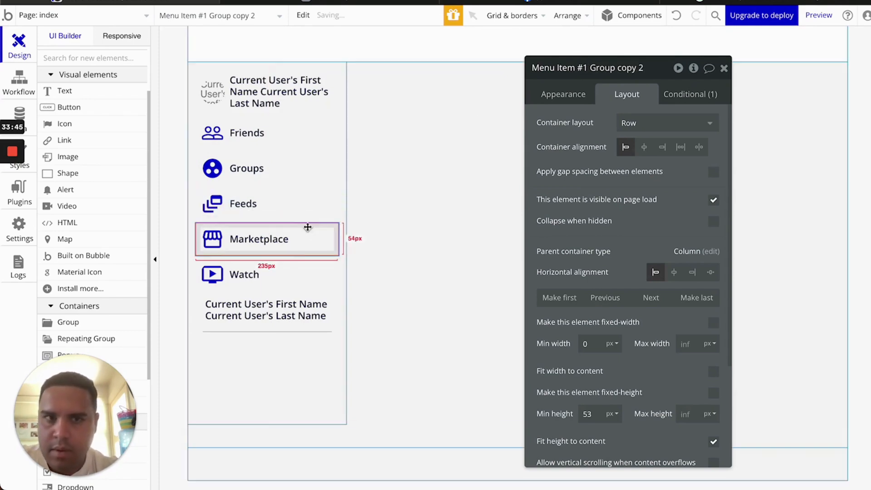
{"action": "double_click", "coordinate": [628, 68]}
{"action": "key", "text": "BackSpace"}
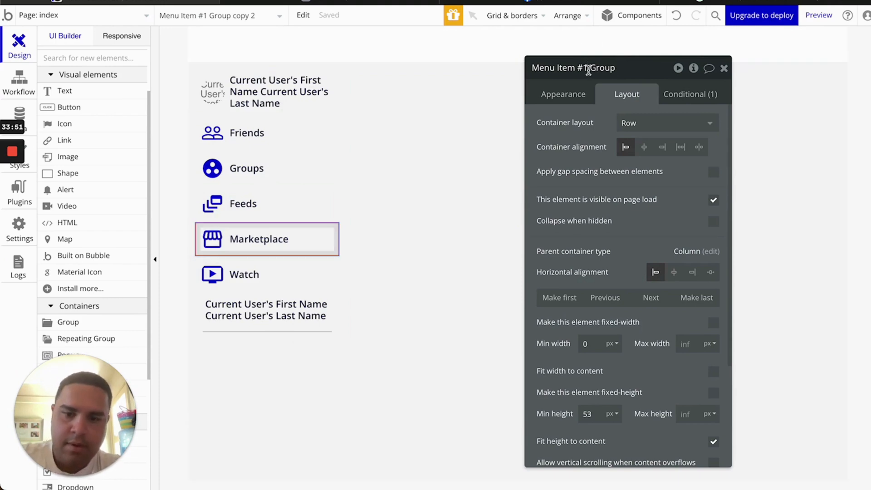
{"action": "left_click", "coordinate": [241, 270]}
{"action": "left_click", "coordinate": [647, 73]}
{"action": "key", "text": "BackSpace"}
{"action": "key", "text": "BackSpace"}
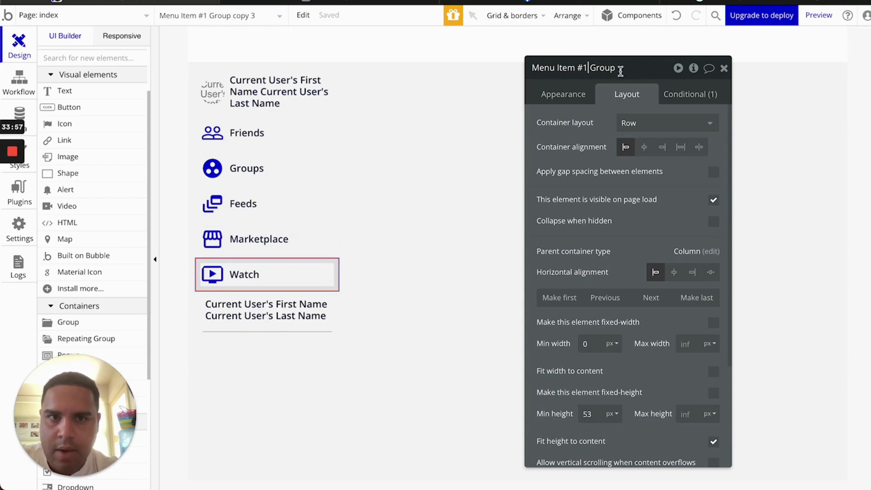
{"action": "left_click", "coordinate": [602, 111]}
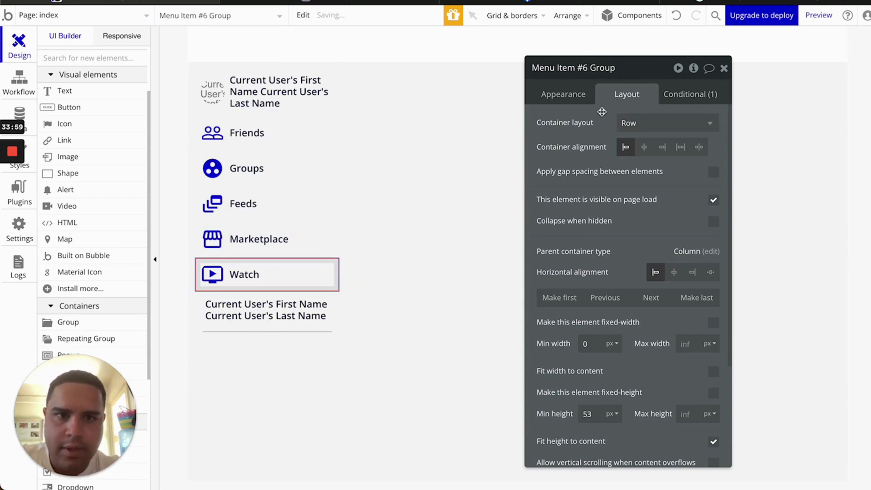
{"action": "left_click", "coordinate": [258, 326]}
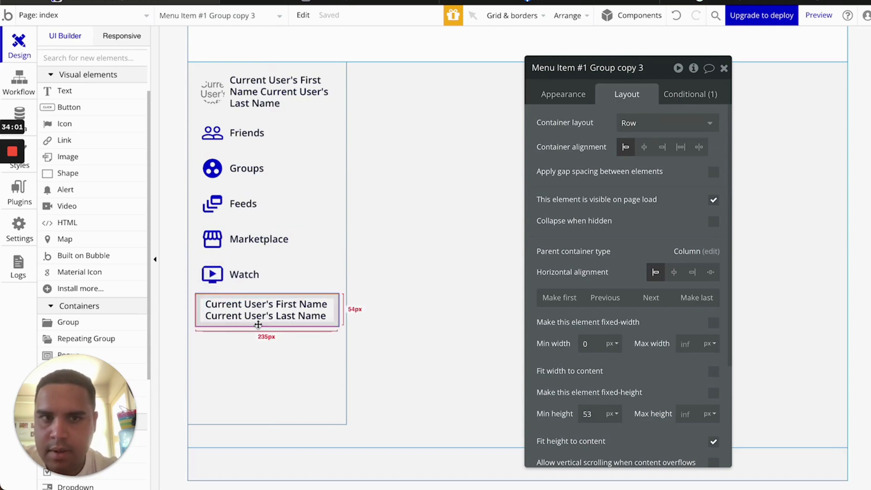
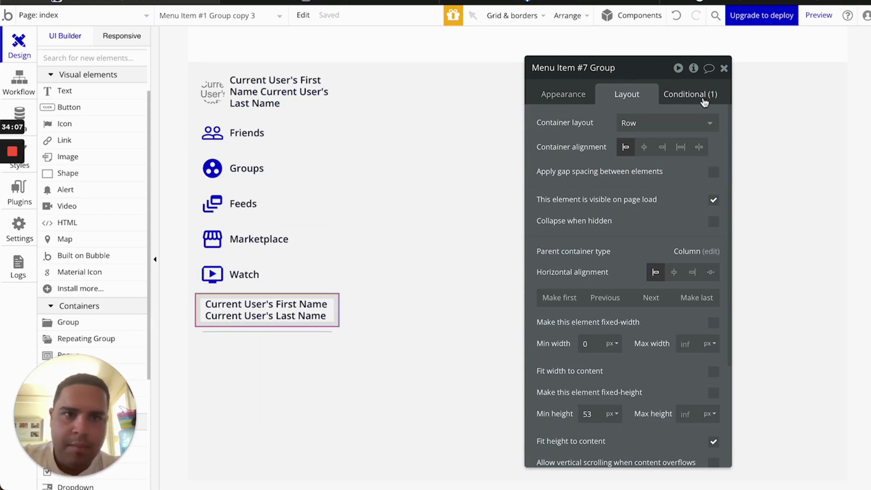
Check the hover background conditions on the Watch, Marketplace, Feeds, Groups and Friends row groups, then view the preview
{"action": "left_click", "coordinate": [690, 94]}
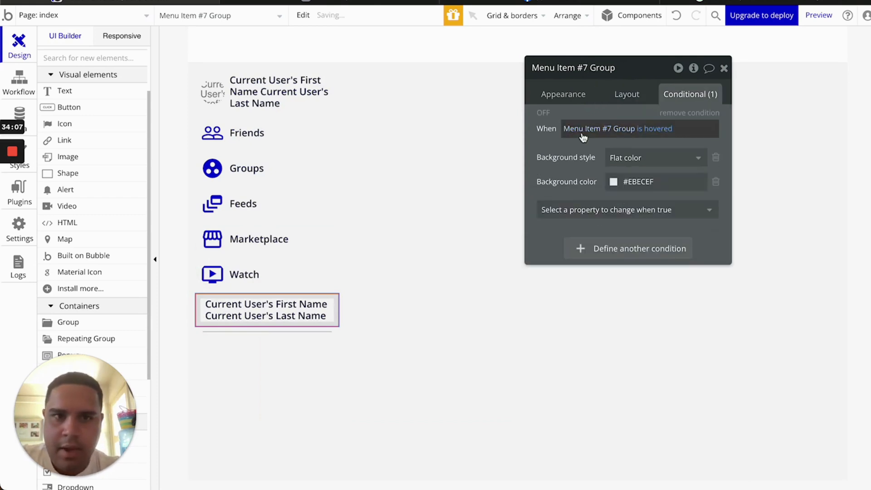
{"action": "left_click", "coordinate": [264, 290]}
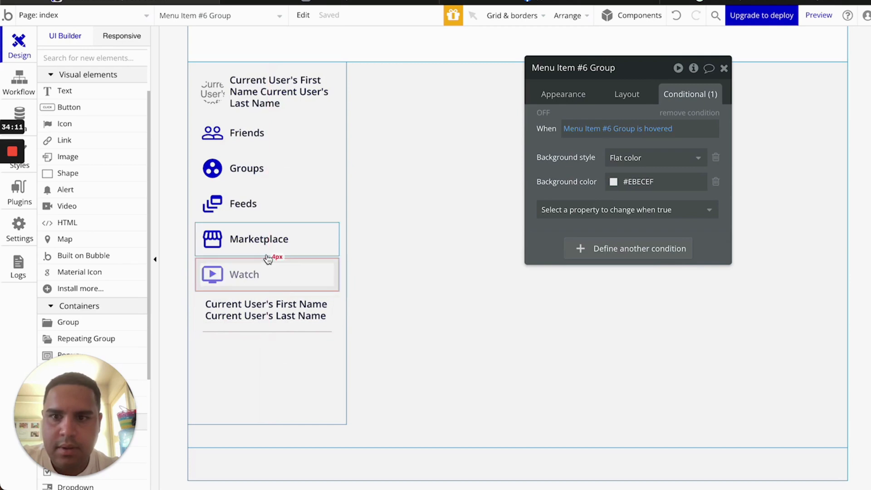
{"action": "left_click", "coordinate": [266, 236]}
{"action": "left_click", "coordinate": [267, 215]}
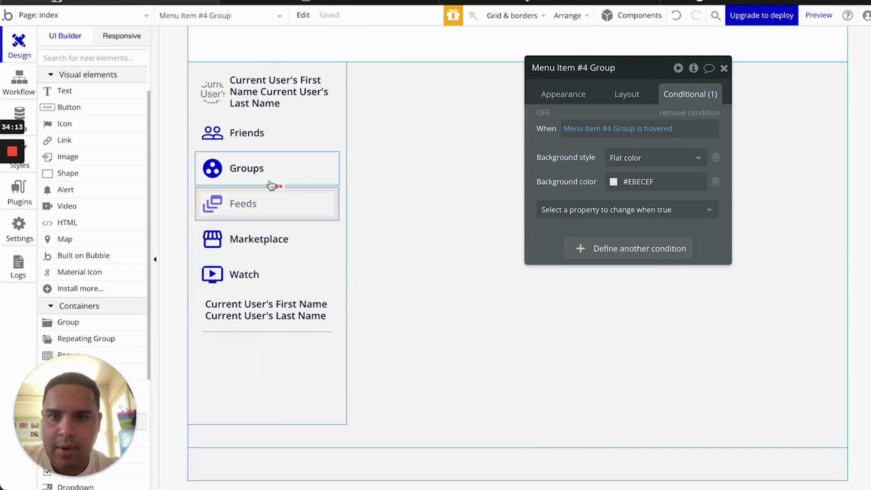
{"action": "left_click", "coordinate": [272, 162]}
{"action": "left_click", "coordinate": [272, 148]}
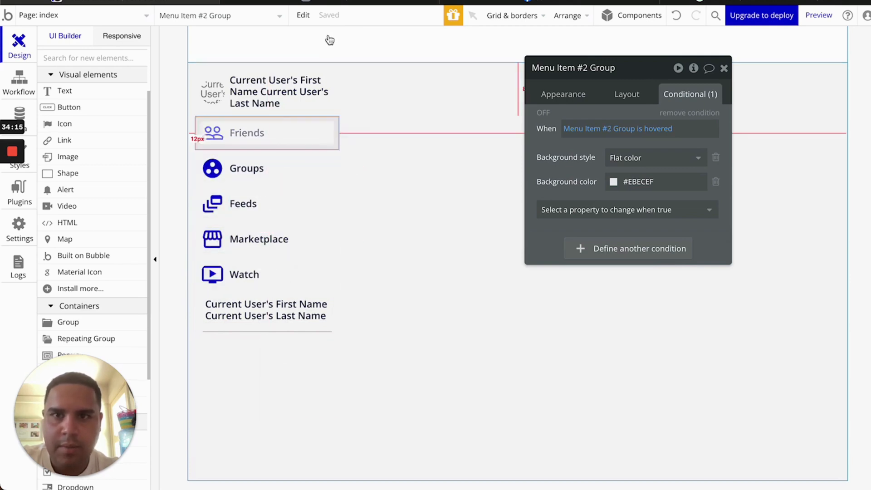
{"action": "left_click", "coordinate": [337, 3]}
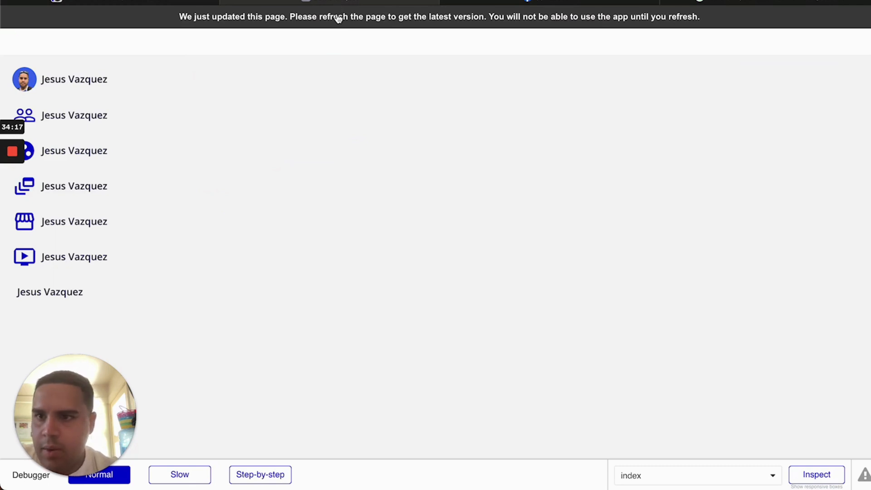
Reload the preview to confirm the Friends, Groups, Feeds, Marketplace and Watch labels, then return to the editor
{"action": "left_click", "coordinate": [338, 18]}
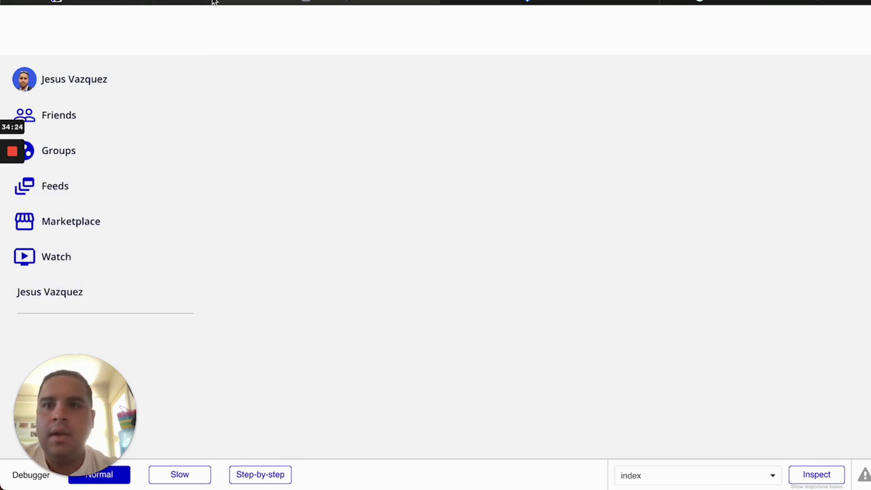
{"action": "left_click", "coordinate": [178, 2]}
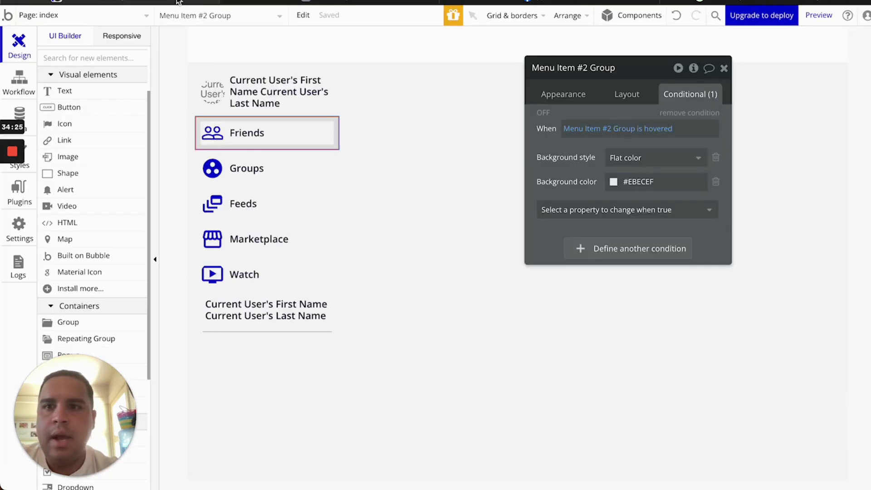
Draw a new group below Watch with a horizontally and vertically centred Row layout, fixed at 35×35 px
{"action": "left_click", "coordinate": [98, 322]}
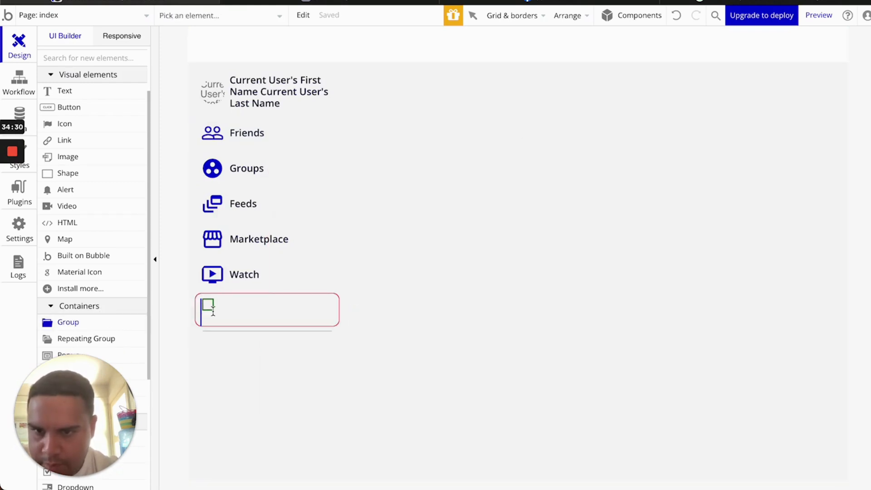
{"action": "left_click_drag", "start_coordinate": [202, 298], "coordinate": [224, 319]}
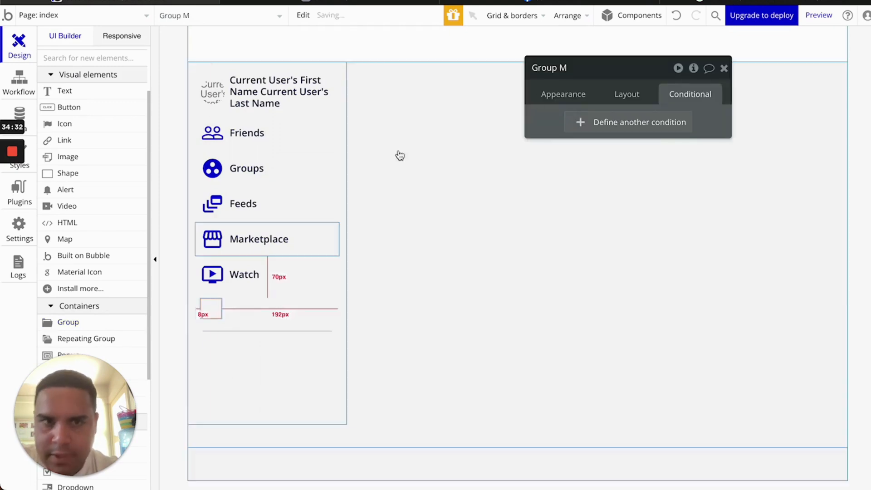
{"action": "left_click", "coordinate": [618, 94]}
{"action": "left_click", "coordinate": [673, 122]}
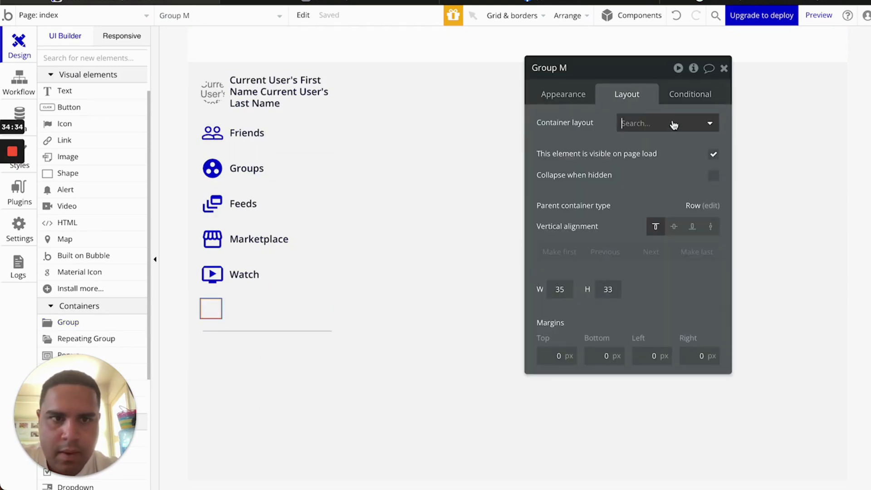
{"action": "left_click", "coordinate": [646, 197]}
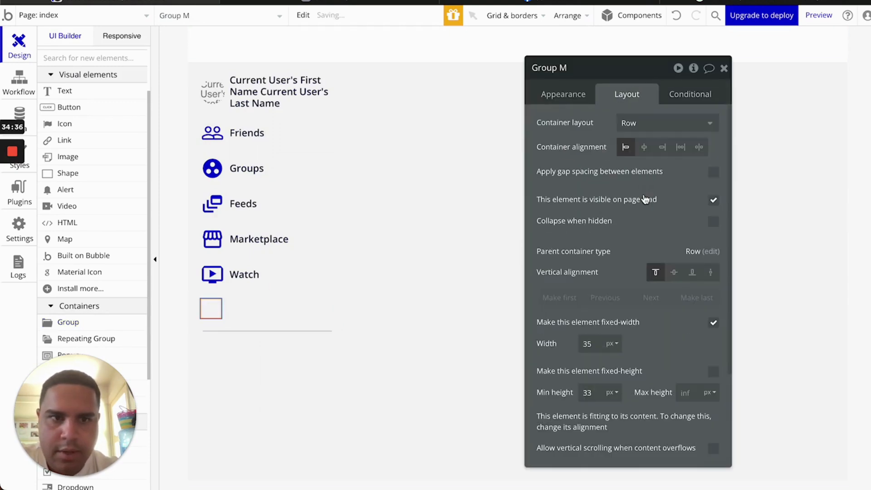
{"action": "left_click", "coordinate": [643, 146]}
{"action": "left_click", "coordinate": [674, 272]}
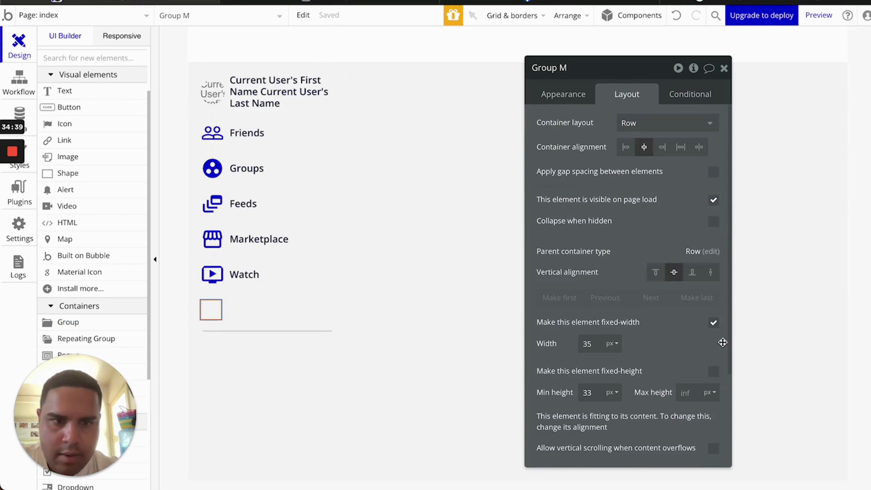
{"action": "left_click", "coordinate": [713, 372]}
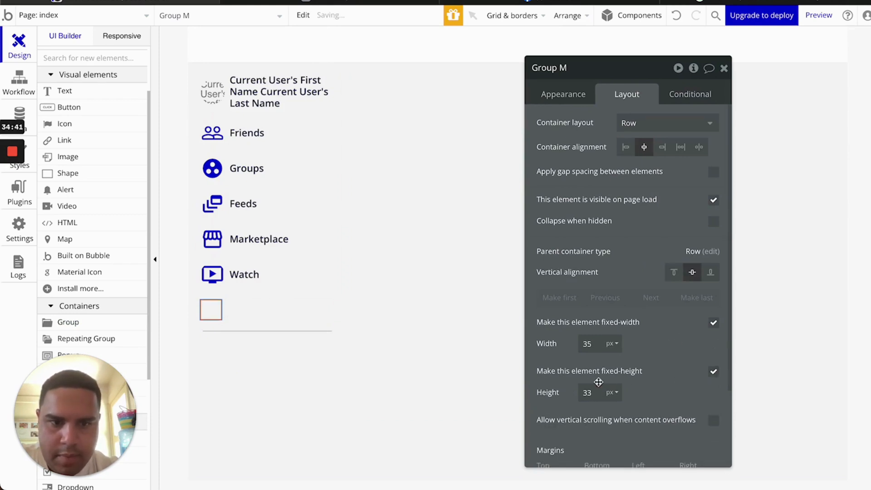
{"action": "left_click", "coordinate": [585, 393]}
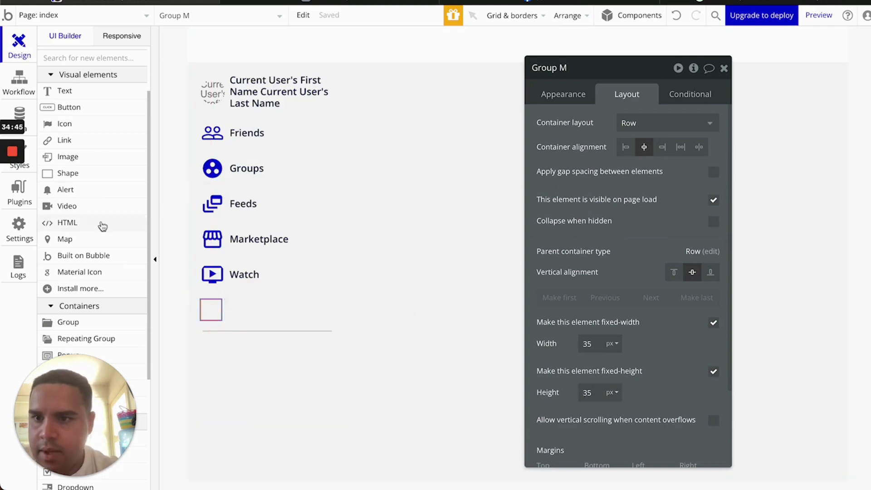
{"action": "left_click", "coordinate": [210, 283]}
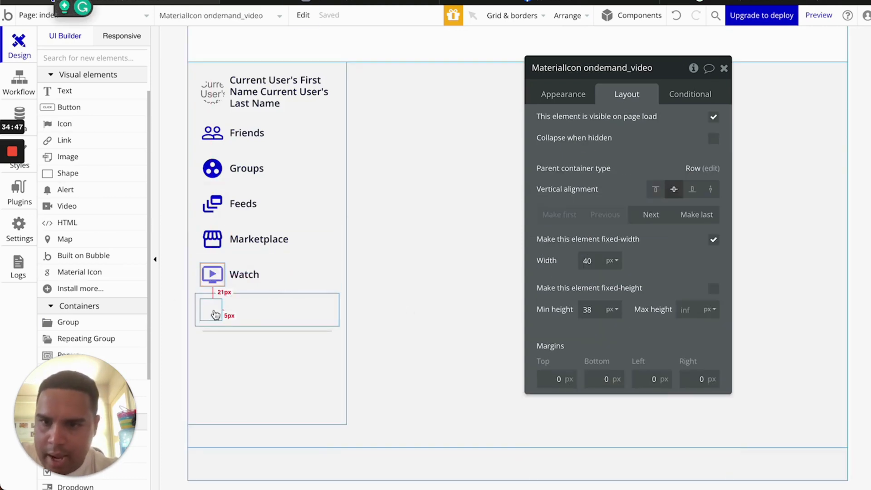
Paste a copy of the Watch video icon into the new group and size it 30×30 px with fixed height
{"action": "left_click", "coordinate": [214, 312]}
{"action": "key", "text": "super+v"}
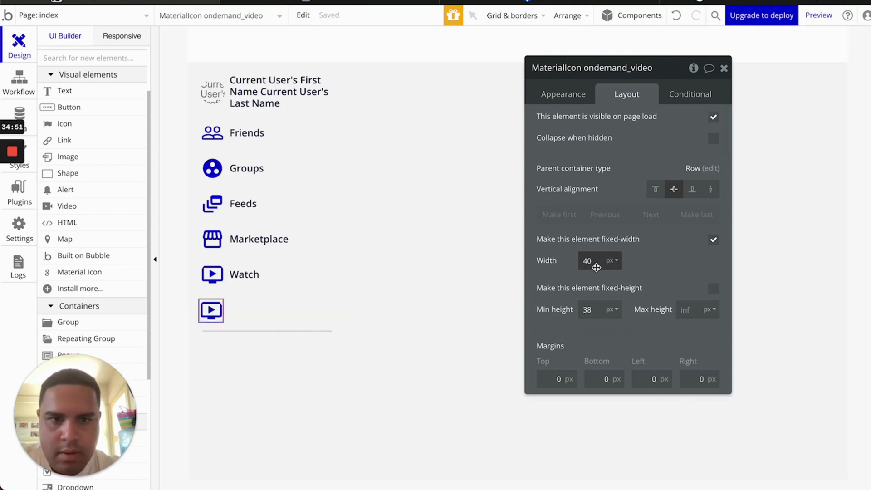
{"action": "key", "text": "BackSpace"}
{"action": "key", "text": "BackSpace"}
{"action": "type", "text": "30"}
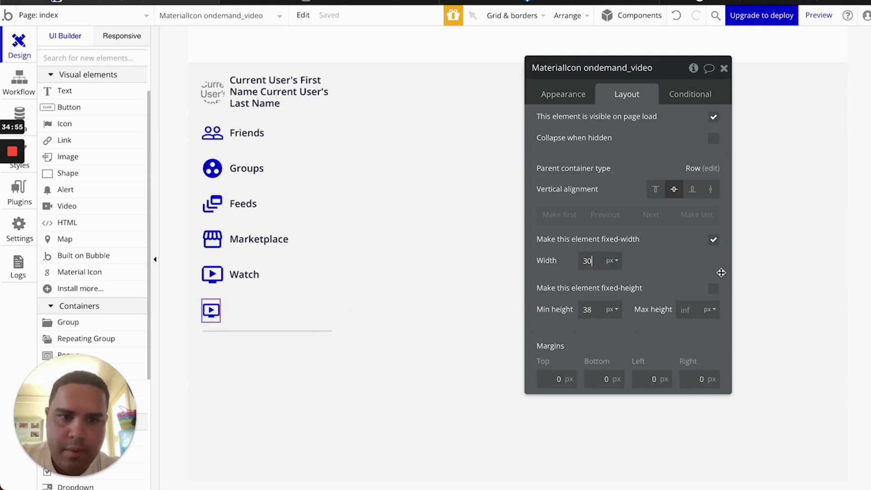
{"action": "left_click", "coordinate": [713, 289]}
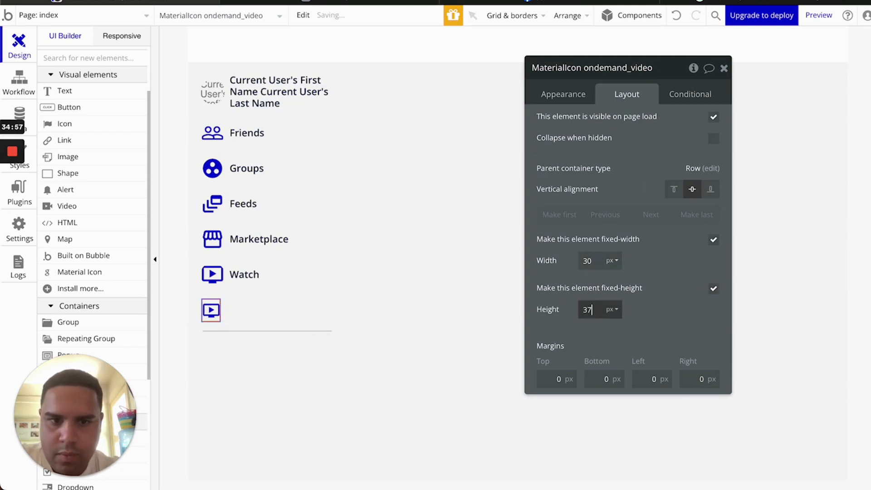
{"action": "key", "text": "Down"}
{"action": "key", "text": "Down"}
{"action": "key", "text": "Down"}
{"action": "key", "text": "Down"}
{"action": "key", "text": "Down"}
{"action": "key", "text": "Down"}
{"action": "key", "text": "Down"}
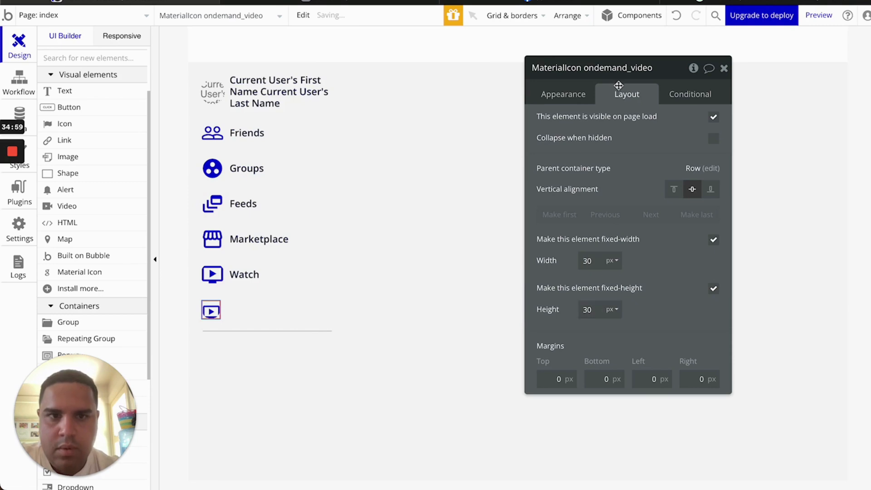
Browse the icon chooser for a new icon, then go to the Material Symbols site's search
{"action": "left_click", "coordinate": [567, 97]}
{"action": "left_click", "coordinate": [650, 123]}
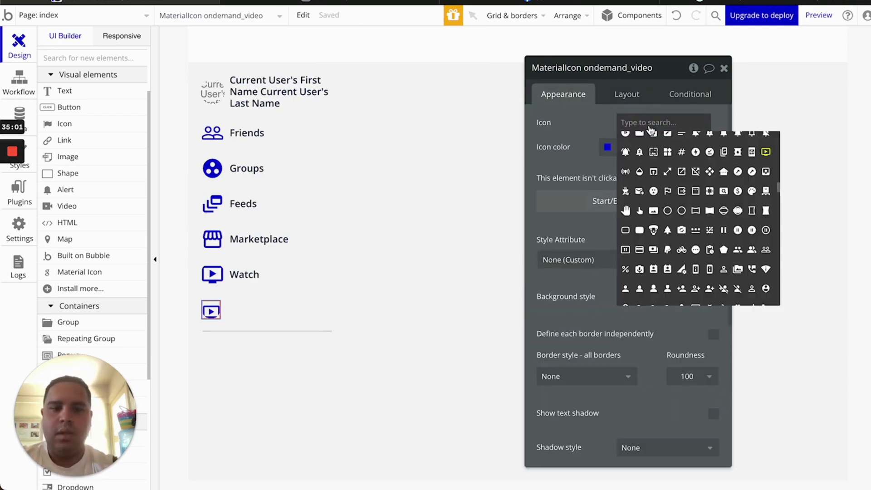
{"action": "type", "text": "open"}
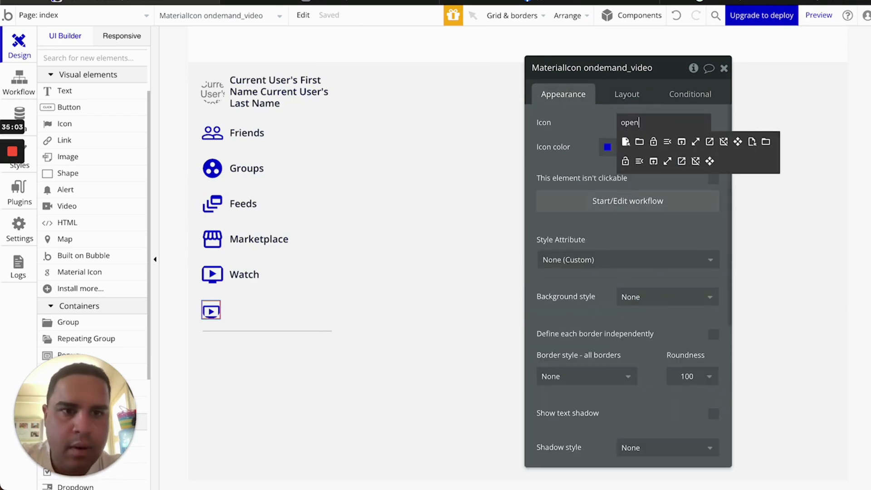
{"action": "key", "text": "BackSpace"}
{"action": "key", "text": "BackSpace"}
{"action": "key", "text": "BackSpace"}
{"action": "key", "text": "BackSpace"}
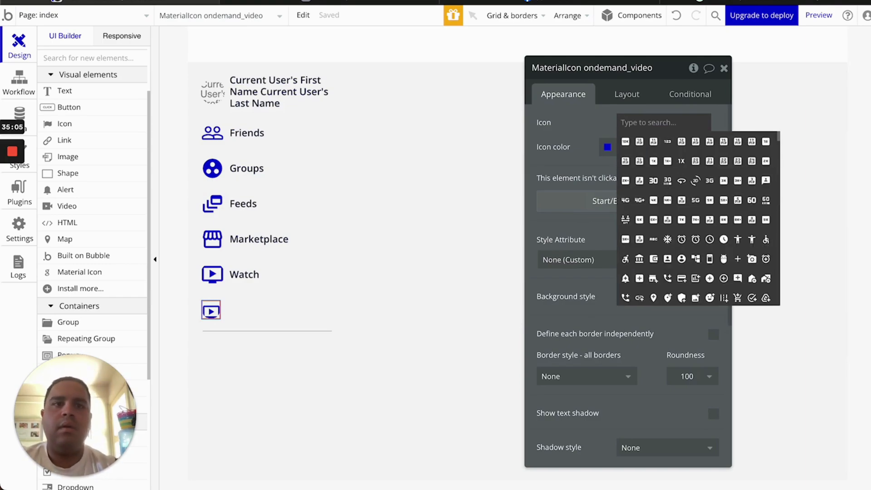
{"action": "left_click", "coordinate": [726, 2]}
{"action": "double_click", "coordinate": [327, 12]}
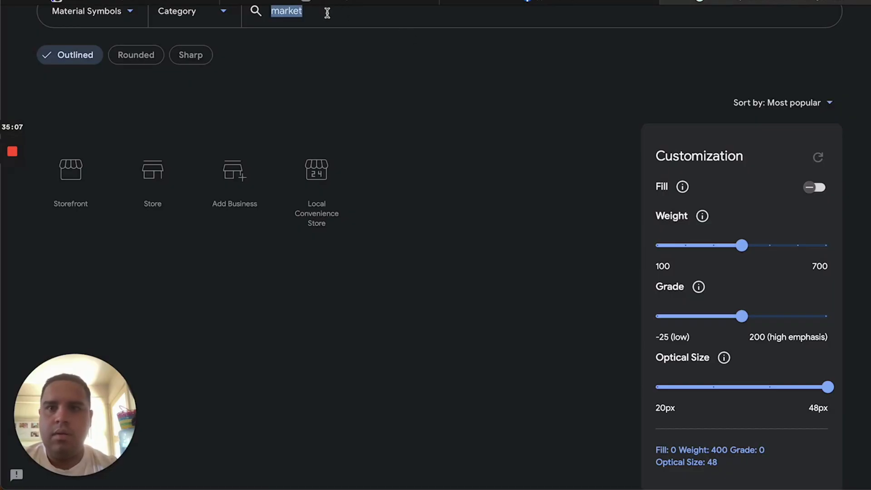
Search Material Symbols for 'open' and scroll through the results
{"action": "type", "text": "open"}
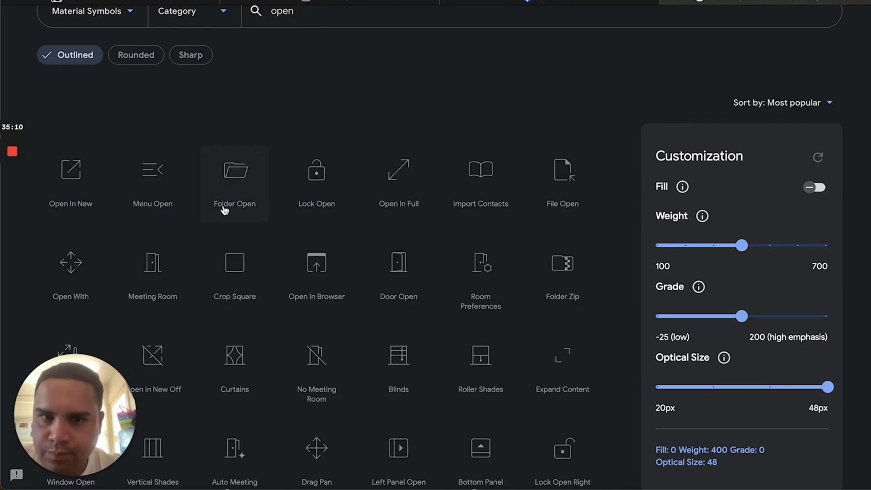
{"action": "scroll", "coordinate": [224, 209], "scroll_direction": "down", "scroll_amount": 3}
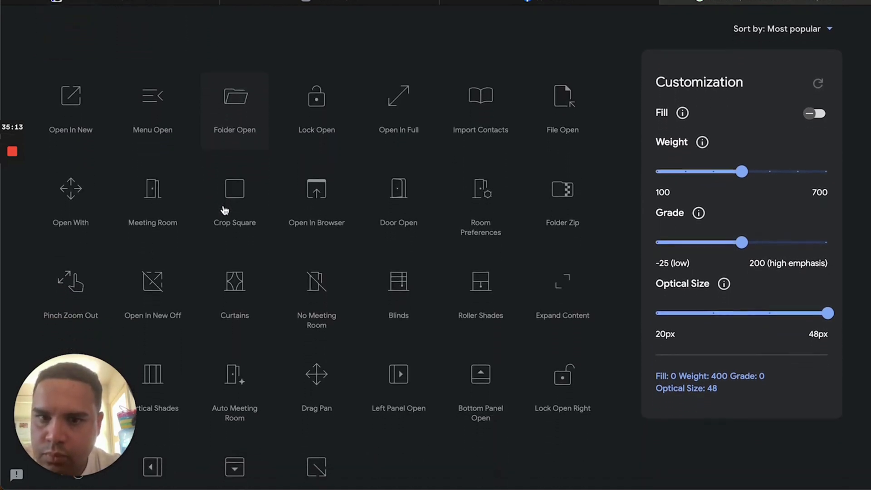
{"action": "scroll", "coordinate": [224, 210], "scroll_direction": "down", "scroll_amount": 6}
{"action": "scroll", "coordinate": [224, 209], "scroll_direction": "up", "scroll_amount": 10}
Search Material Symbols for 'arrow', browse the arrow icons, and return to the Bubble editor
{"action": "key", "text": "BackSpace"}
{"action": "key", "text": "BackSpace"}
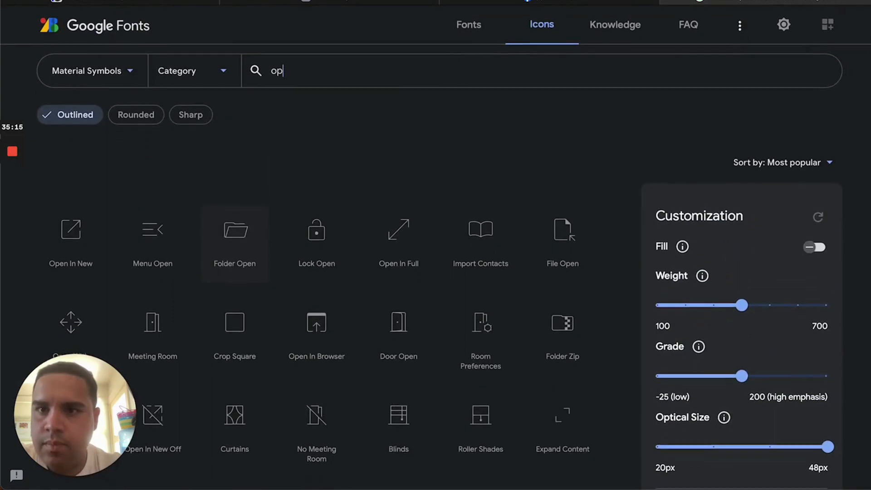
{"action": "key", "text": "BackSpace"}
{"action": "key", "text": "BackSpace"}
{"action": "type", "text": "arrow"}
{"action": "key", "text": "Return"}
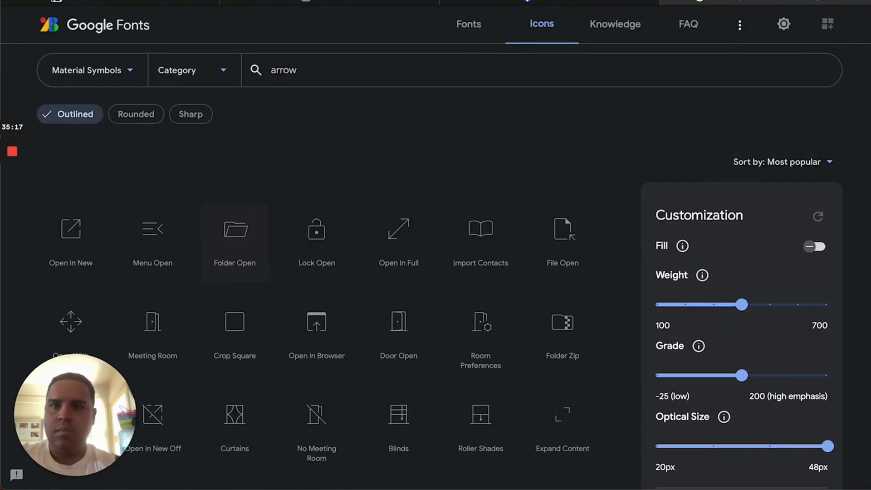
{"action": "scroll", "coordinate": [214, 335], "scroll_direction": "down", "scroll_amount": 2}
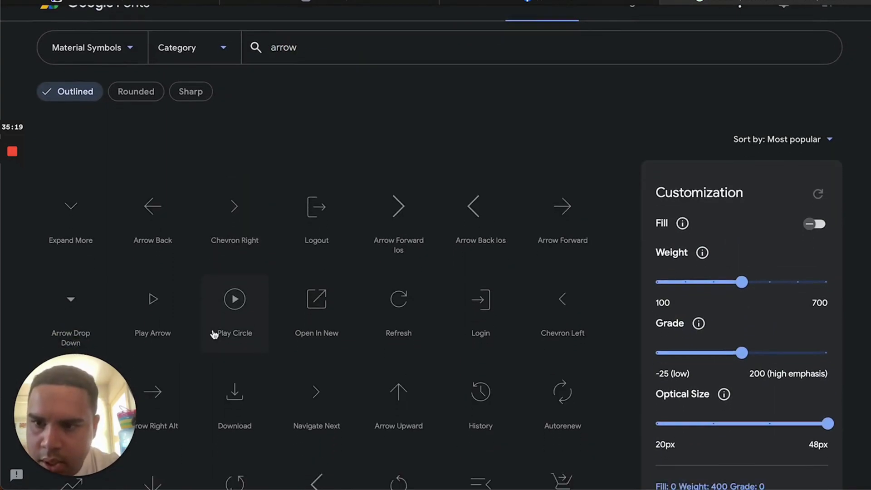
{"action": "scroll", "coordinate": [111, 280], "scroll_direction": "down", "scroll_amount": 1}
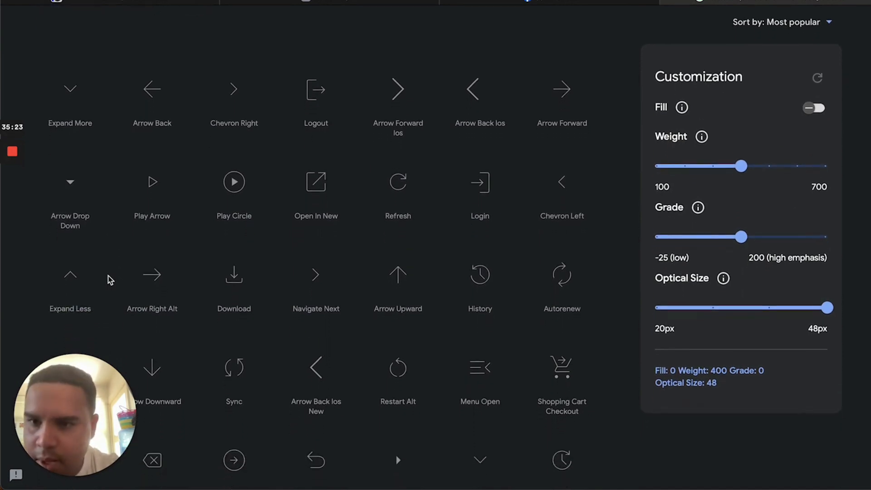
{"action": "scroll", "coordinate": [110, 280], "scroll_direction": "down", "scroll_amount": 1}
{"action": "scroll", "coordinate": [110, 280], "scroll_direction": "down", "scroll_amount": 1}
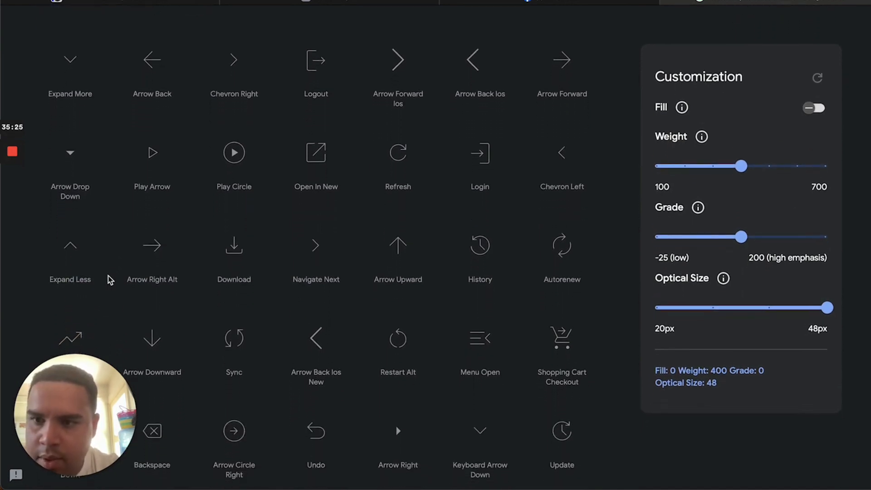
{"action": "scroll", "coordinate": [110, 280], "scroll_direction": "up", "scroll_amount": 1}
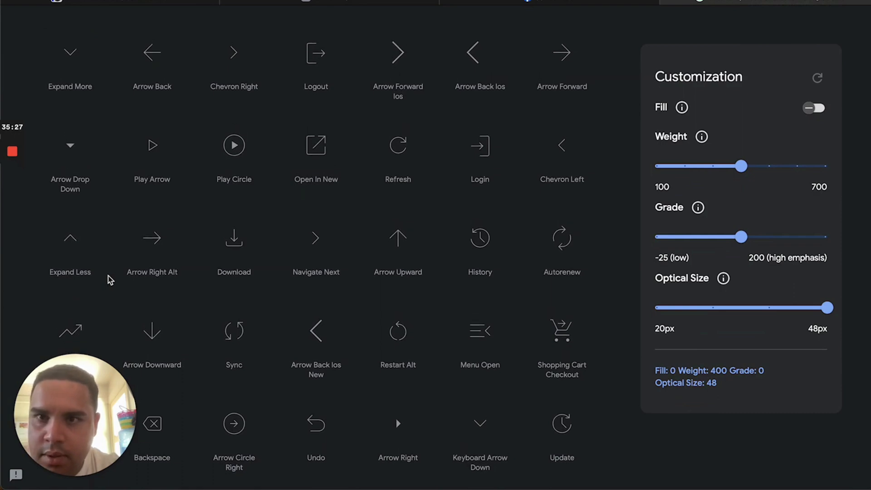
{"action": "left_click", "coordinate": [136, 2]}
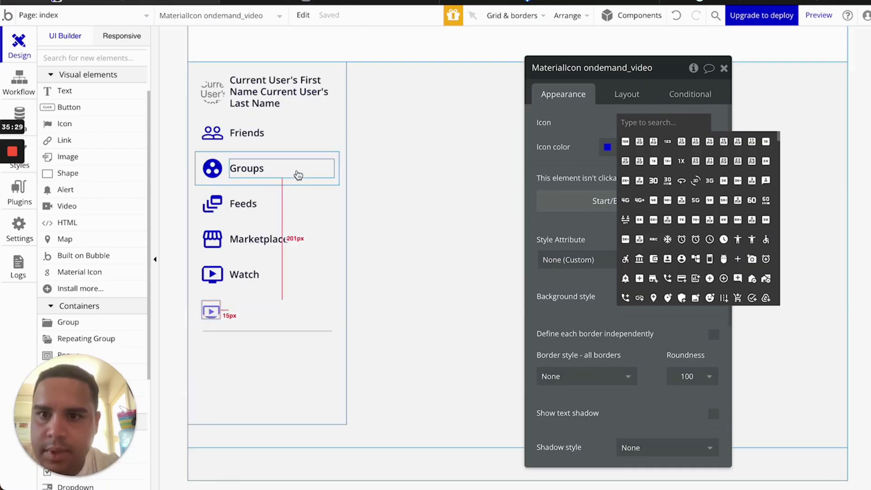
Set the new row's icon to expand_more by searching 'expa'
{"action": "left_click", "coordinate": [685, 119]}
{"action": "type", "text": "expa"}
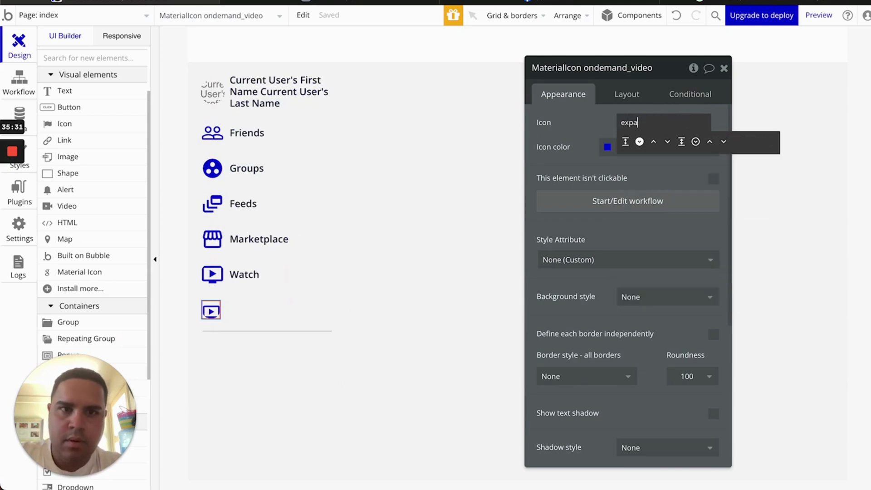
{"action": "left_click", "coordinate": [667, 141]}
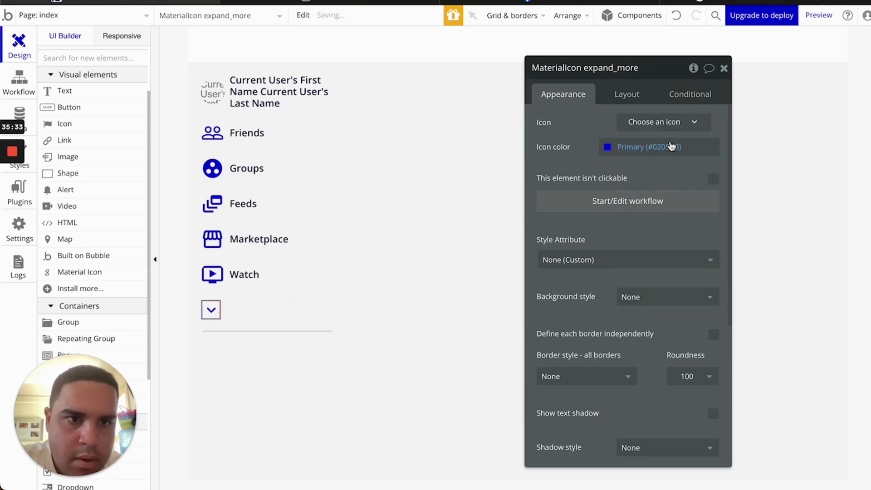
Copy the Watch text label into the new row and change it to 'See more'
{"action": "left_click", "coordinate": [276, 313]}
{"action": "left_click", "coordinate": [268, 274]}
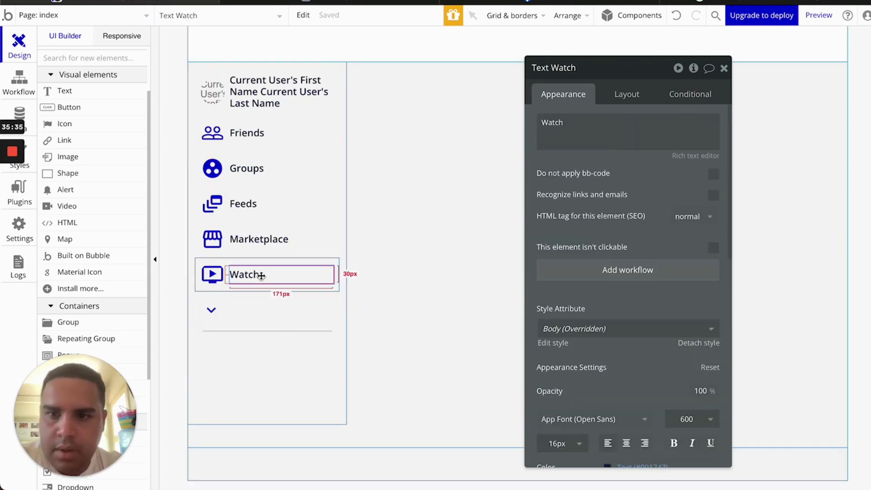
{"action": "key", "text": "ctrl+c"}
{"action": "left_click", "coordinate": [261, 313]}
{"action": "key", "text": "ctrl+v"}
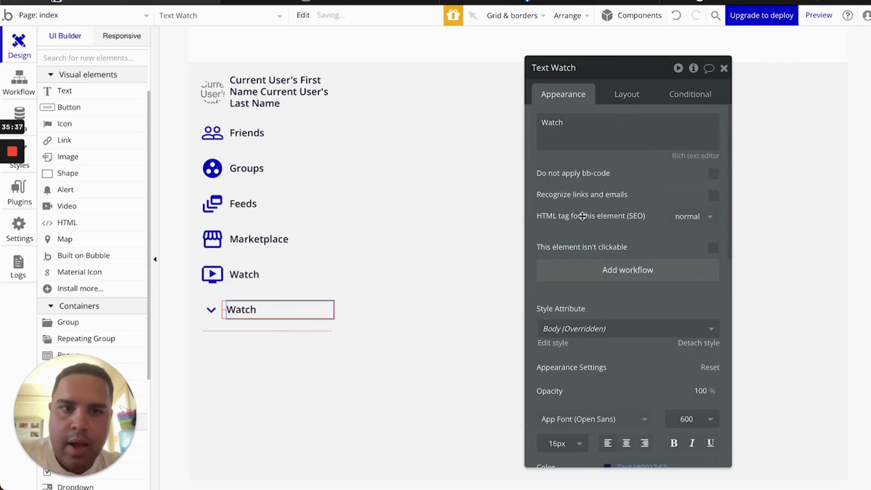
{"action": "triple_click", "coordinate": [613, 124]}
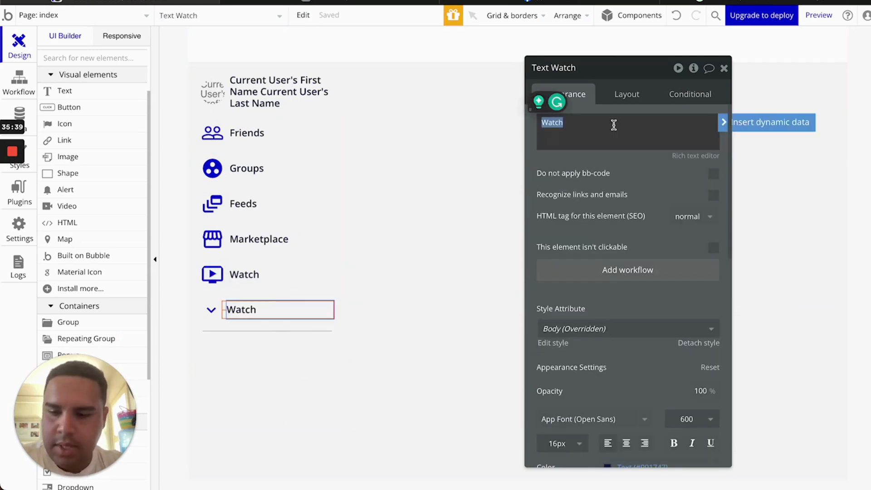
{"action": "type", "text": "See more"}
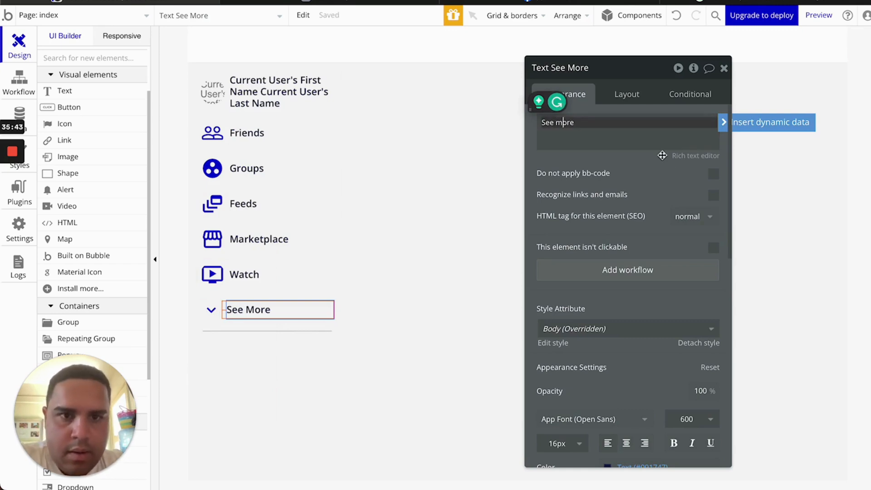
{"action": "left_click", "coordinate": [723, 69]}
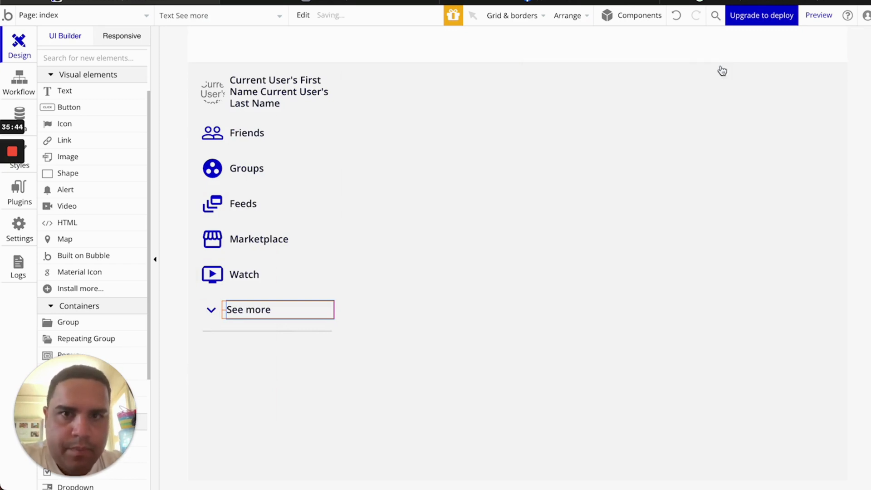
Preview and reload the app to confirm the See more row, then return to the editor
{"action": "left_click", "coordinate": [423, 2]}
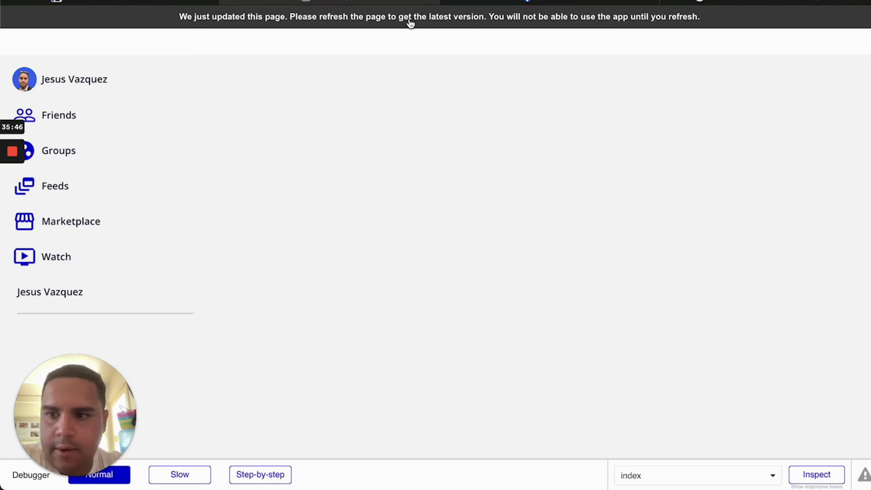
{"action": "left_click", "coordinate": [411, 24]}
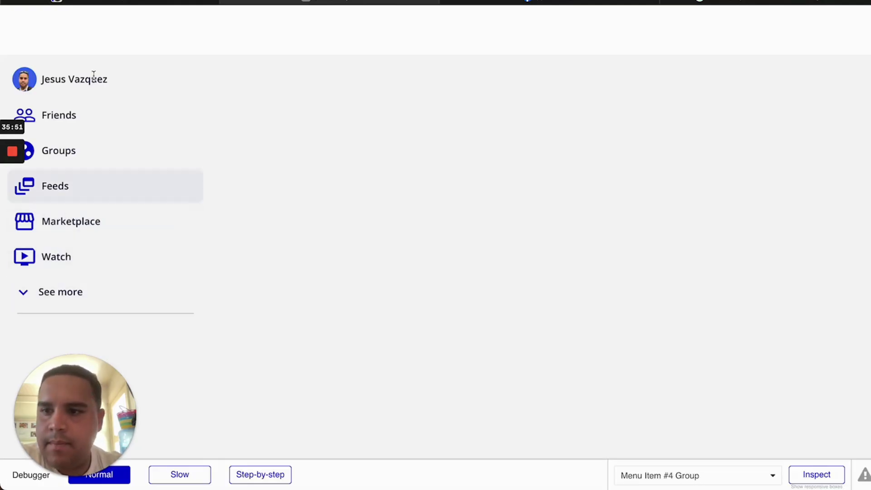
{"action": "left_click", "coordinate": [177, 3]}
{"action": "double_click", "coordinate": [215, 136]}
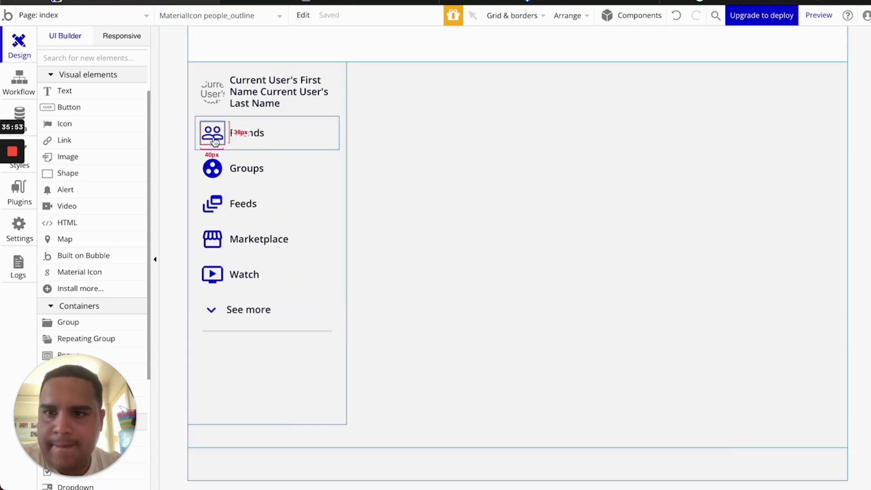
Fix the Friends and Groups icons at 30×30 px with fixed height
{"action": "left_click", "coordinate": [627, 94]}
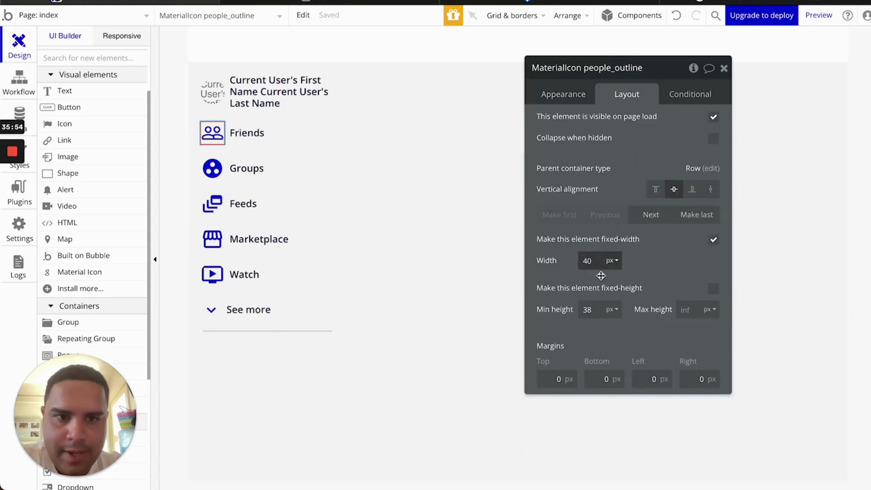
{"action": "left_click", "coordinate": [714, 289]}
{"action": "key", "text": "Down"}
{"action": "key", "text": "Down"}
{"action": "key", "text": "Down"}
{"action": "key", "text": "Down"}
{"action": "key", "text": "Down"}
{"action": "key", "text": "Down"}
{"action": "key", "text": "Down"}
{"action": "key", "text": "Down"}
{"action": "key", "text": "Down"}
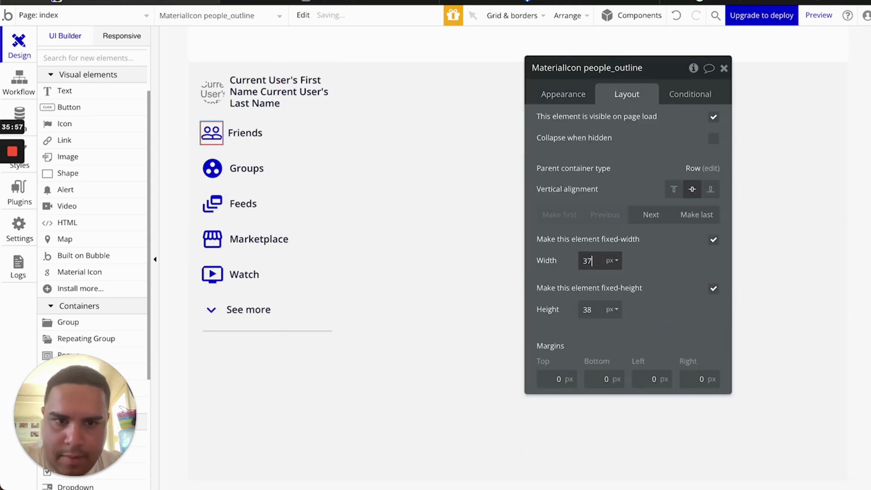
{"action": "key", "text": "Down"}
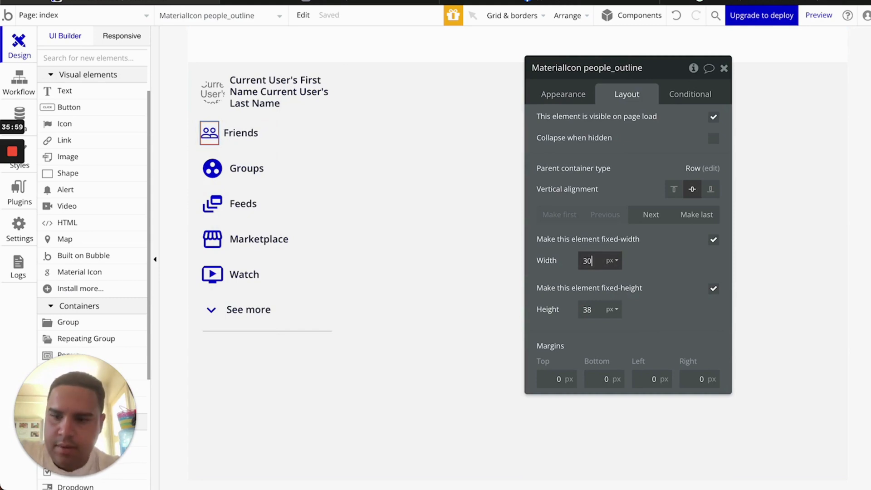
{"action": "key", "text": "Tab"}
{"action": "key", "text": "Down"}
{"action": "key", "text": "Down"}
{"action": "key", "text": "Down"}
{"action": "key", "text": "Down"}
{"action": "key", "text": "Down"}
{"action": "key", "text": "Down"}
{"action": "key", "text": "Down"}
{"action": "key", "text": "Down"}
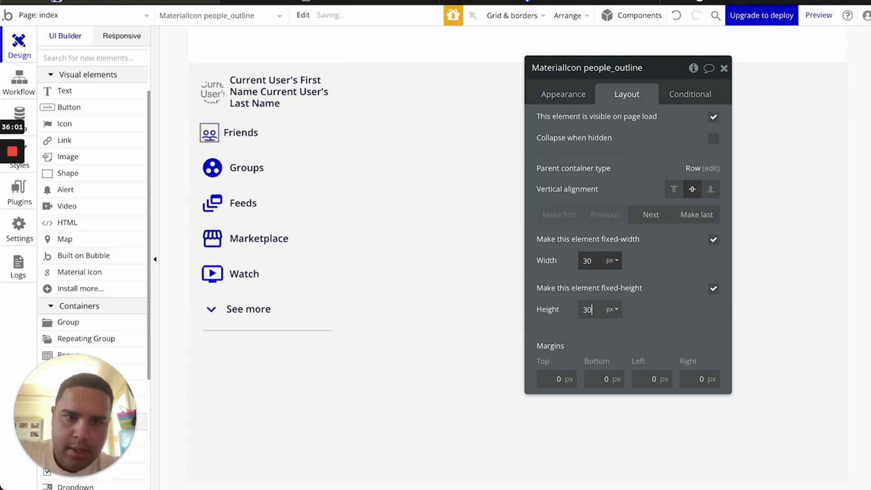
{"action": "left_click", "coordinate": [212, 168]}
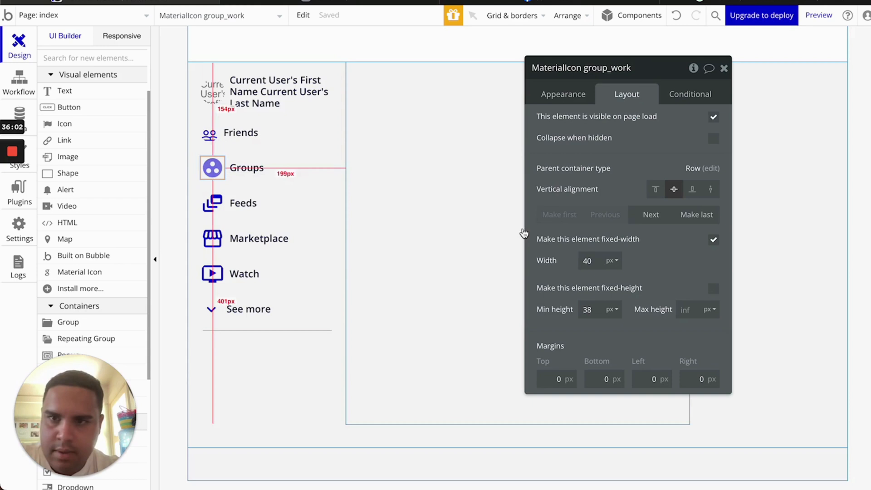
{"action": "left_click", "coordinate": [596, 261]}
{"action": "key", "text": "Down"}
{"action": "key", "text": "Down"}
{"action": "key", "text": "Down"}
{"action": "key", "text": "Down"}
{"action": "key", "text": "Down"}
{"action": "key", "text": "Down"}
{"action": "key", "text": "Down"}
{"action": "key", "text": "Down"}
{"action": "key", "text": "Down"}
{"action": "key", "text": "Down"}
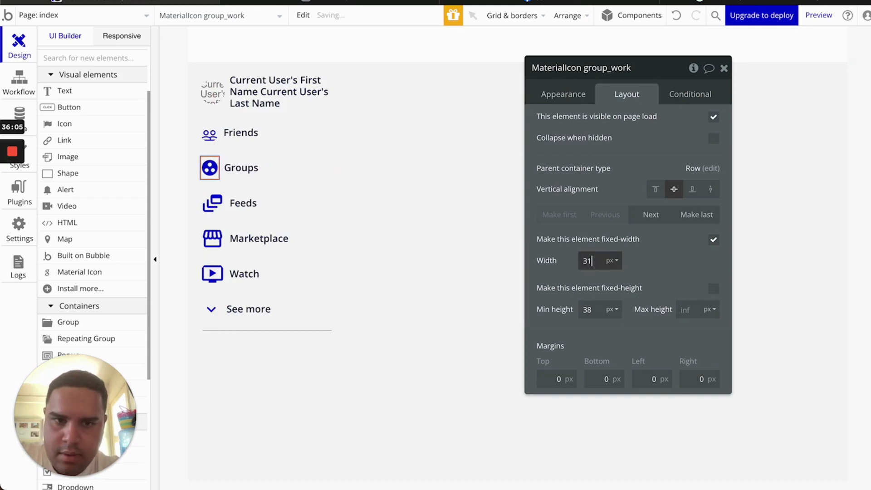
{"action": "type", "text": "30"}
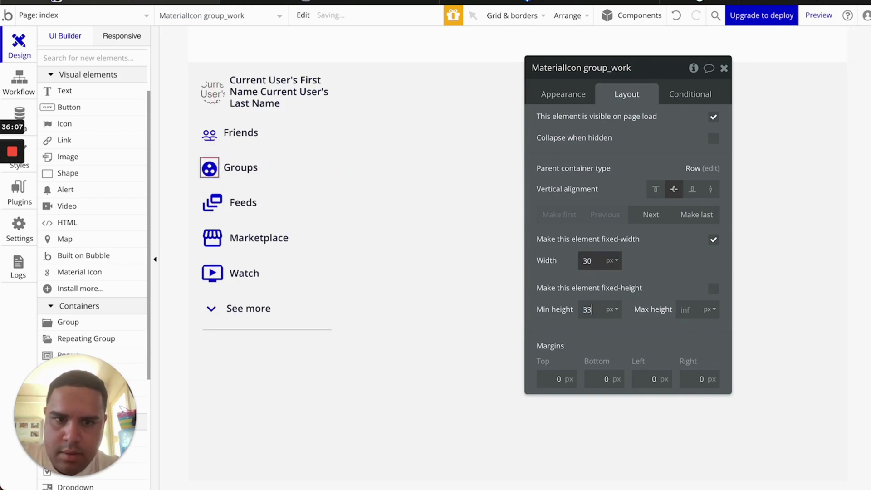
{"action": "left_click", "coordinate": [713, 288]}
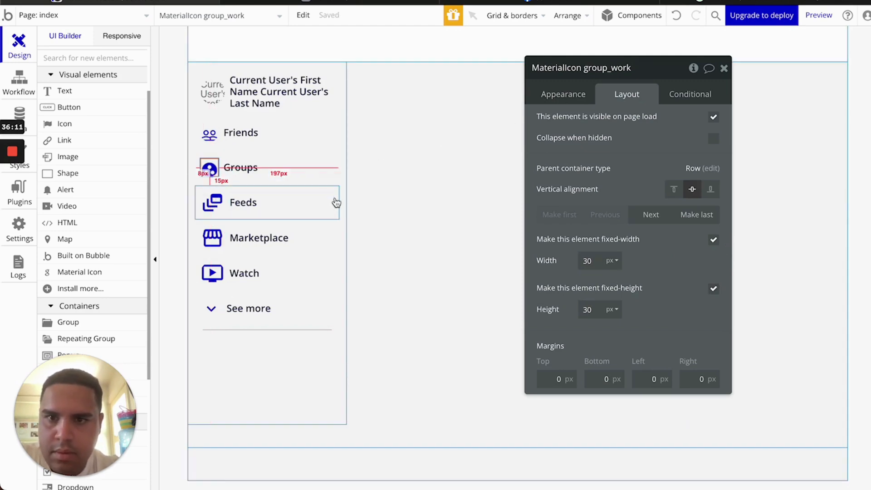
Set corner roundness to 0 on the Friends, Groups, Feeds, Marketplace and Watch icons
{"action": "left_click", "coordinate": [344, 197]}
{"action": "left_click", "coordinate": [210, 135]}
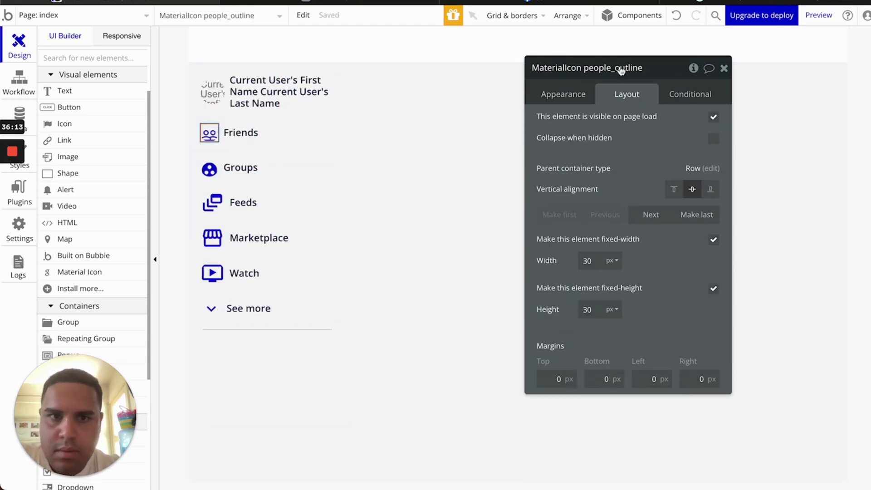
{"action": "left_click", "coordinate": [579, 96]}
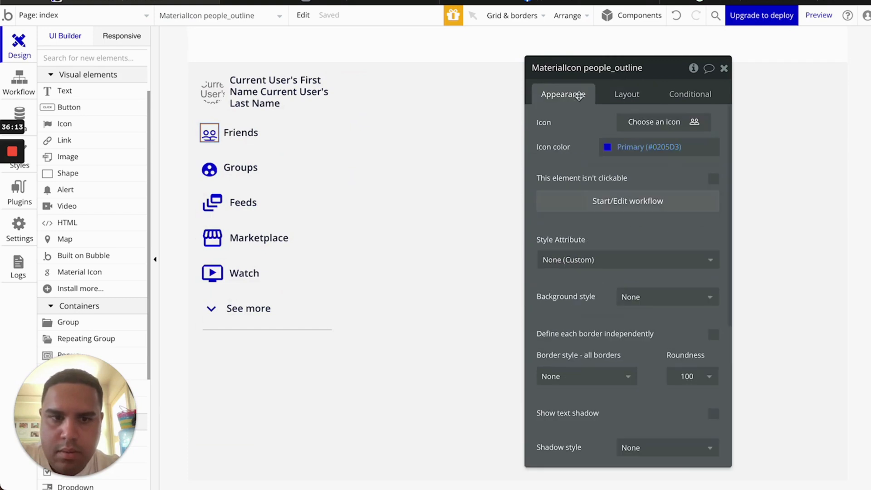
{"action": "left_click", "coordinate": [709, 378]}
{"action": "left_click", "coordinate": [688, 396]}
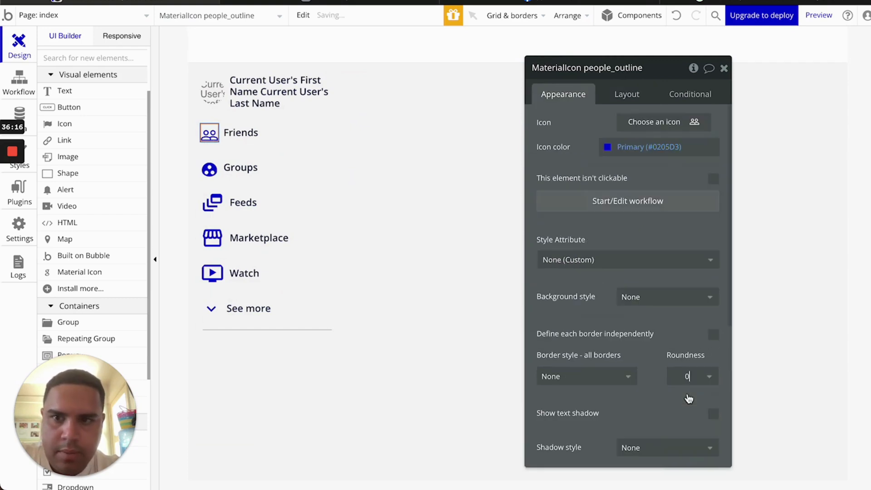
{"action": "left_click", "coordinate": [209, 169]}
{"action": "left_click", "coordinate": [709, 383]}
{"action": "left_click", "coordinate": [689, 396]}
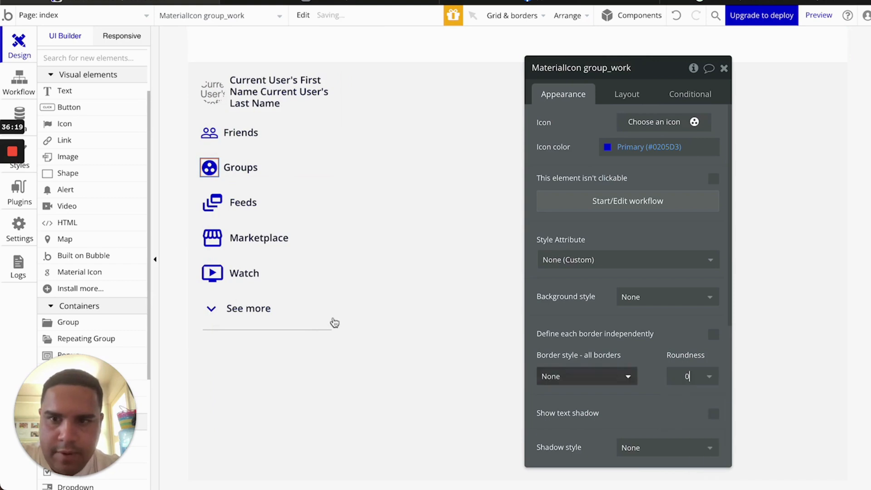
{"action": "left_click", "coordinate": [211, 205]}
{"action": "left_click", "coordinate": [685, 376]}
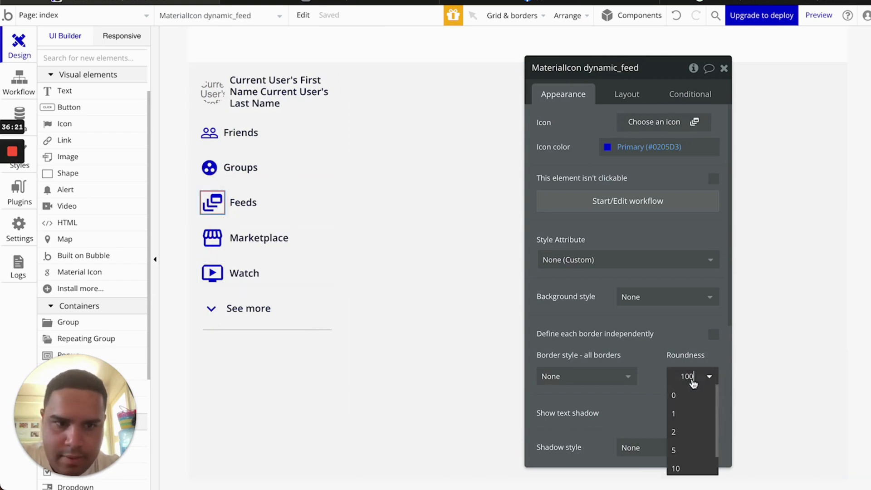
{"action": "left_click", "coordinate": [680, 395]}
{"action": "left_click", "coordinate": [212, 237]}
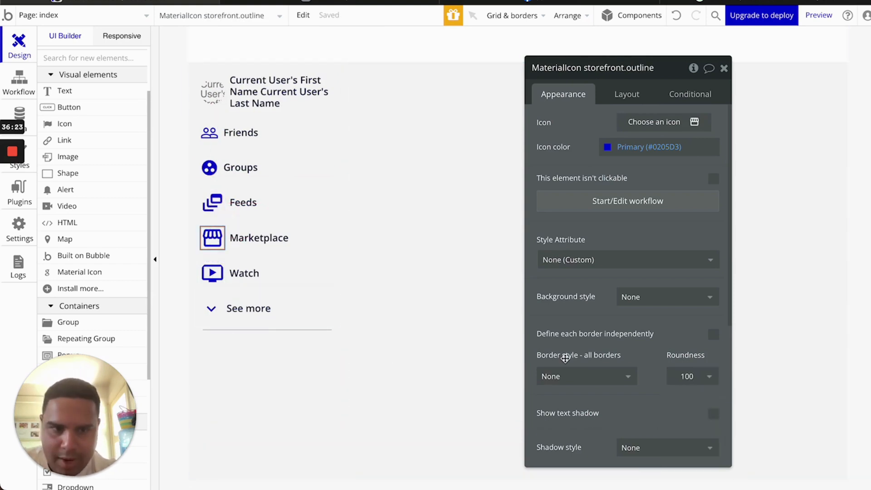
{"action": "left_click", "coordinate": [685, 376]}
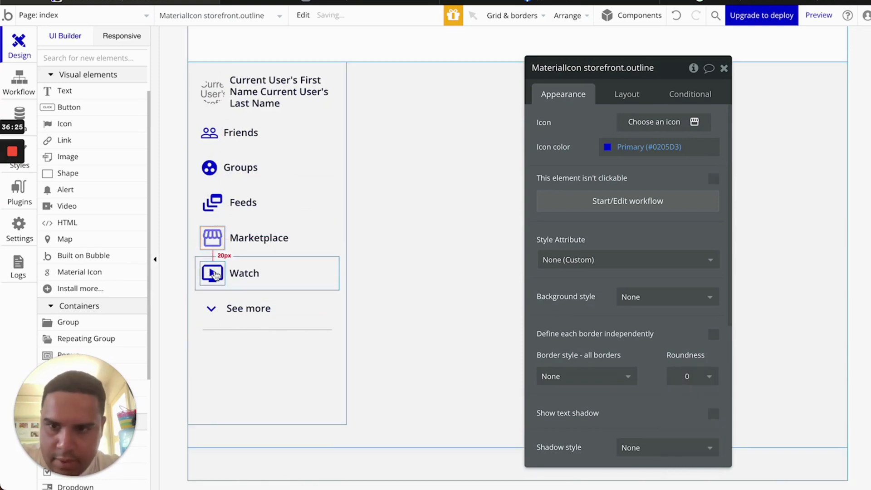
{"action": "left_click", "coordinate": [213, 273]}
{"action": "left_click", "coordinate": [698, 378]}
{"action": "left_click", "coordinate": [680, 396]}
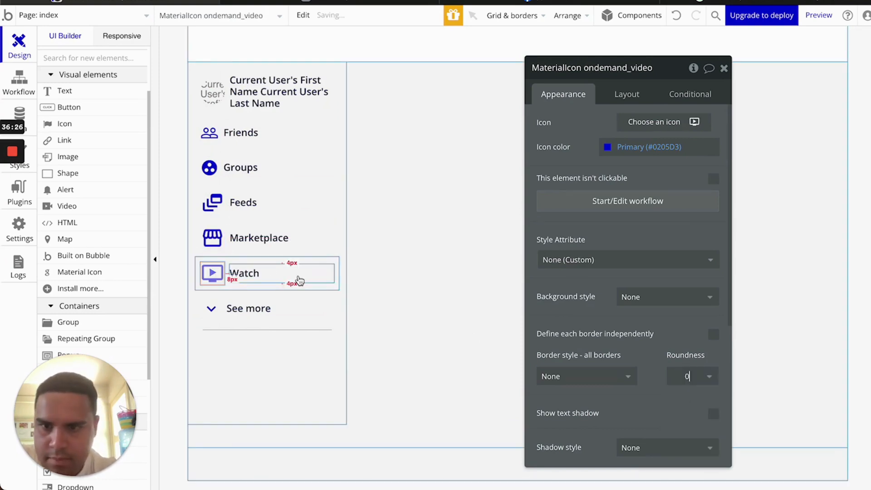
Fix the Watch and Marketplace icons at 30×30 px with fixed height
{"action": "left_click", "coordinate": [631, 97]}
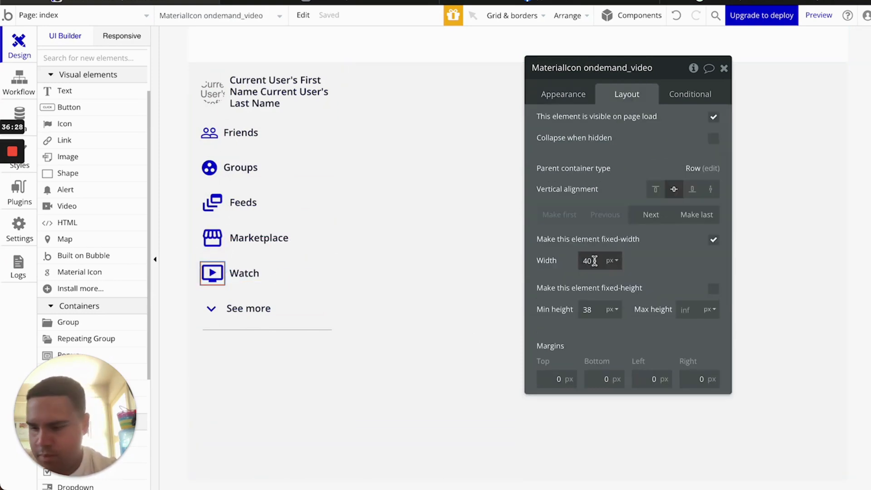
{"action": "key", "text": "Down"}
{"action": "key", "text": "Down"}
{"action": "key", "text": "Down"}
{"action": "key", "text": "Down"}
{"action": "key", "text": "Down"}
{"action": "key", "text": "Down"}
{"action": "key", "text": "Down"}
{"action": "key", "text": "Down"}
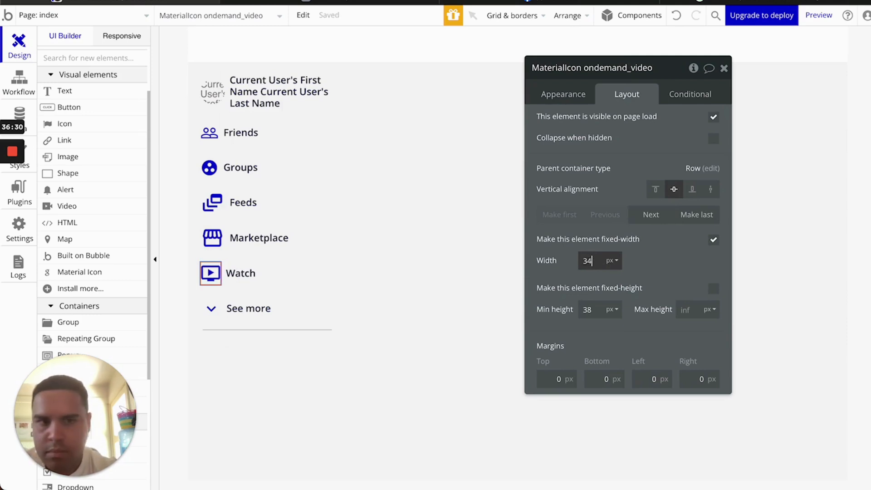
{"action": "key", "text": "Down"}
{"action": "key", "text": "Down"}
{"action": "left_click", "coordinate": [713, 288]}
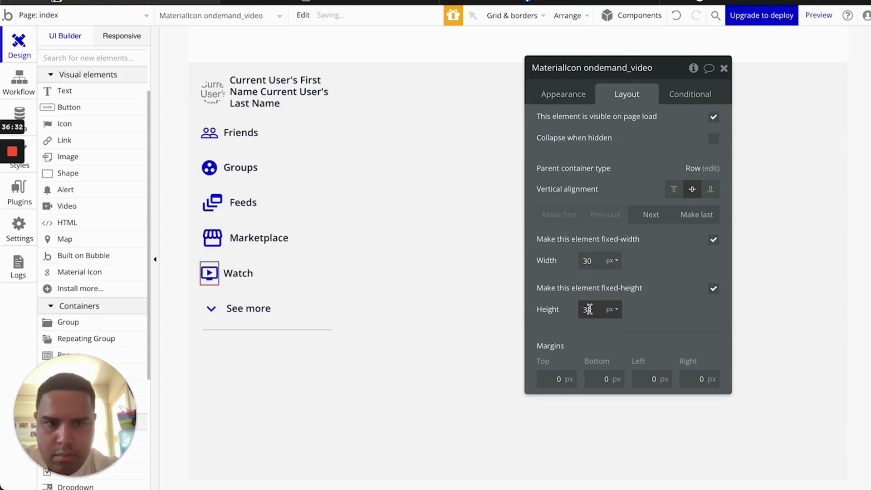
{"action": "key", "text": "Down"}
{"action": "key", "text": "Down"}
{"action": "key", "text": "Down"}
{"action": "key", "text": "Down"}
{"action": "key", "text": "Down"}
{"action": "key", "text": "Down"}
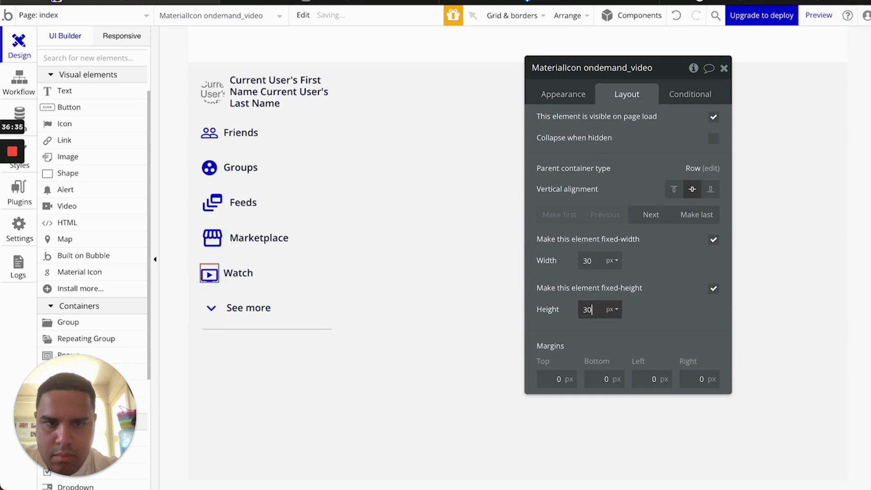
{"action": "left_click", "coordinate": [212, 238]}
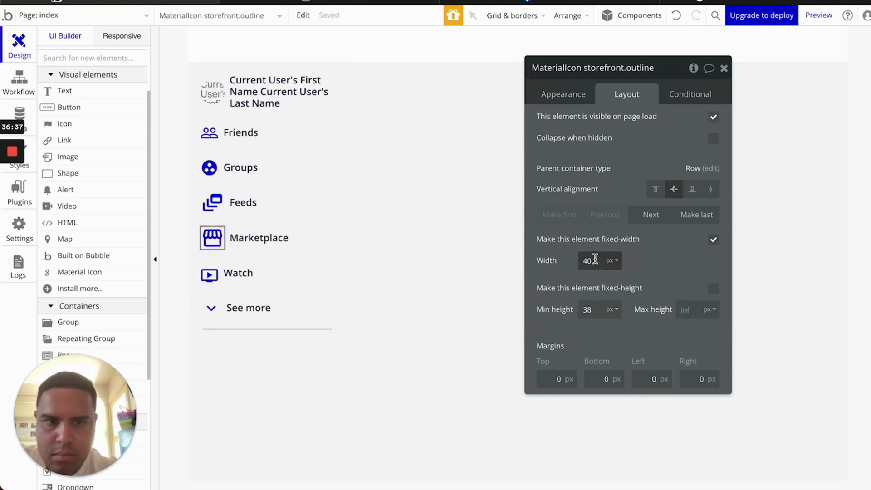
{"action": "left_click", "coordinate": [714, 289]}
{"action": "left_click", "coordinate": [592, 259]}
{"action": "key", "text": "Down"}
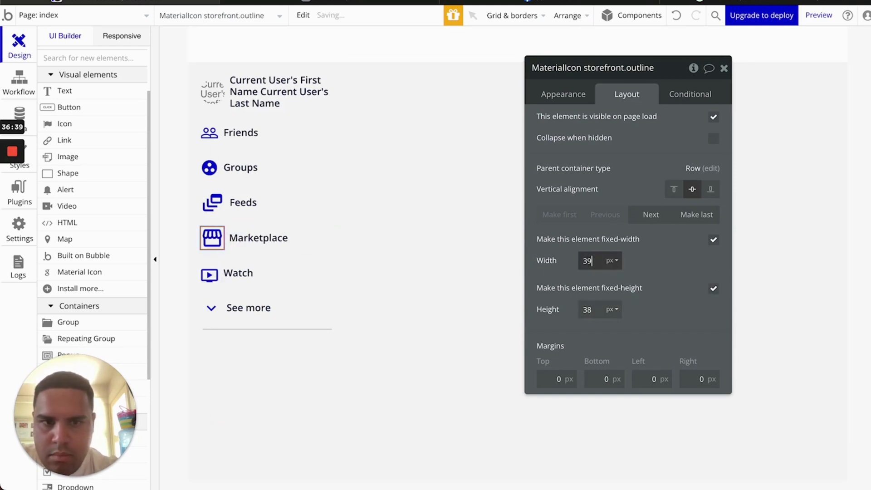
{"action": "key", "text": "Down"}
{"action": "key", "text": "Down"}
{"action": "key", "text": "Down"}
{"action": "key", "text": "Down"}
{"action": "key", "text": "Down"}
{"action": "key", "text": "Down"}
{"action": "key", "text": "Down"}
{"action": "key", "text": "Down"}
{"action": "key", "text": "Down"}
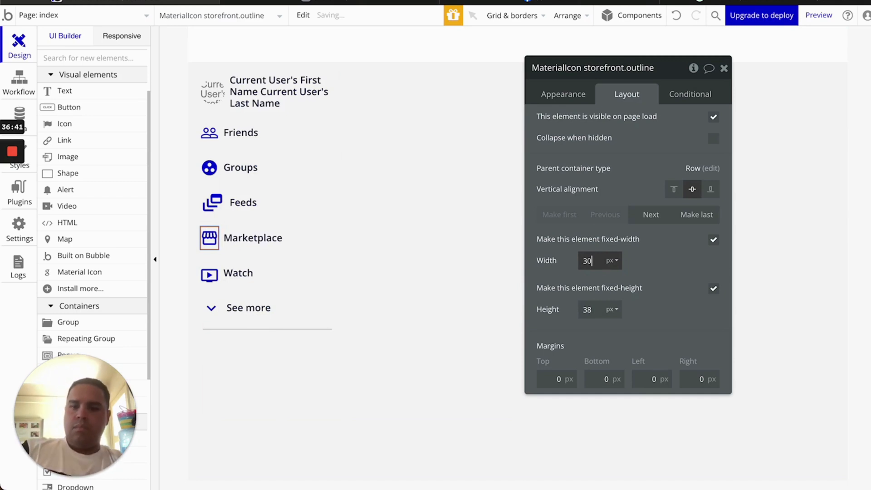
{"action": "key", "text": "Tab"}
{"action": "key", "text": "Down"}
{"action": "key", "text": "Down"}
{"action": "key", "text": "Down"}
{"action": "key", "text": "Down"}
{"action": "key", "text": "Down"}
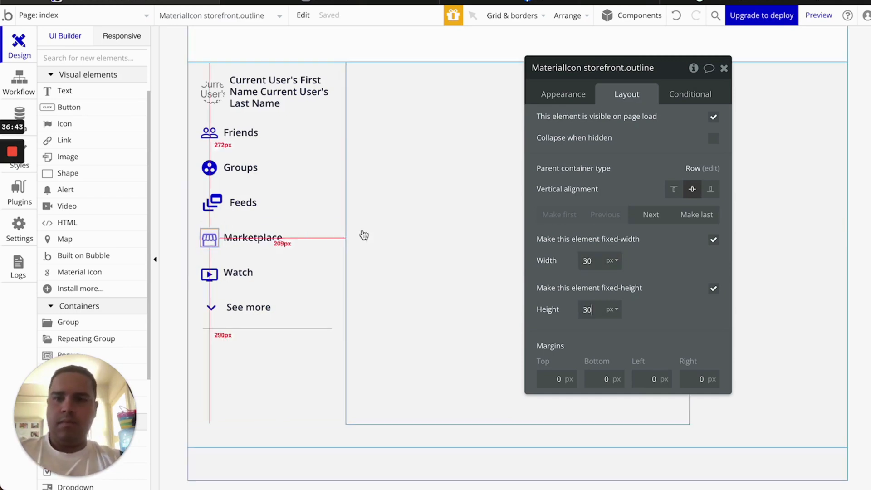
Set the Feeds icon to 30×30 px and make it fixed-height
{"action": "left_click", "coordinate": [212, 202]}
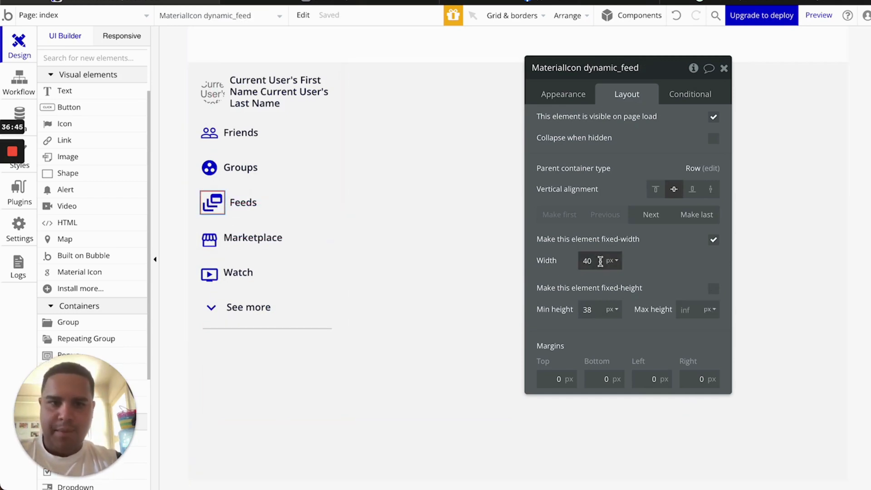
{"action": "key", "text": "BackSpace"}
{"action": "key", "text": "BackSpace"}
{"action": "type", "text": "30"}
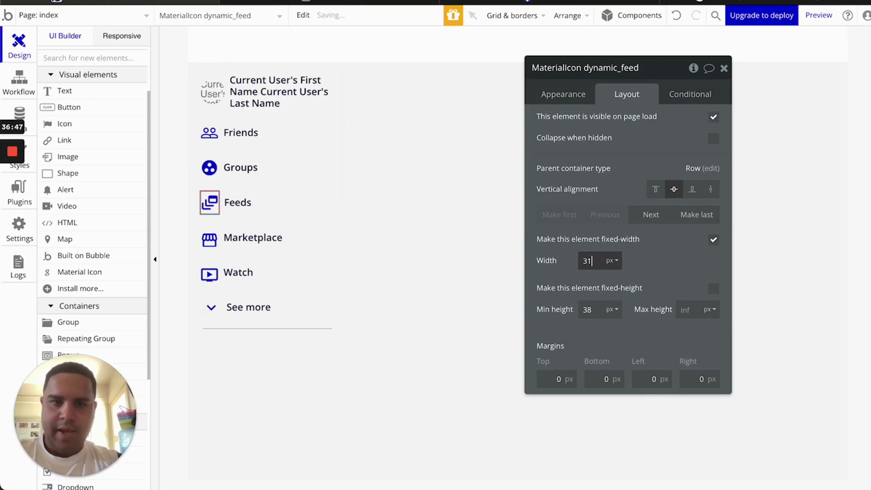
{"action": "key", "text": "Tab"}
{"action": "type", "text": "30"}
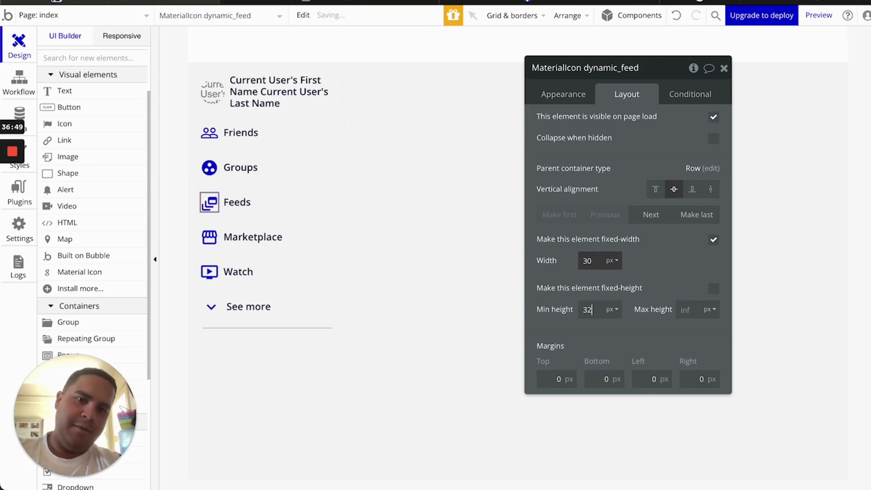
{"action": "left_click", "coordinate": [713, 289]}
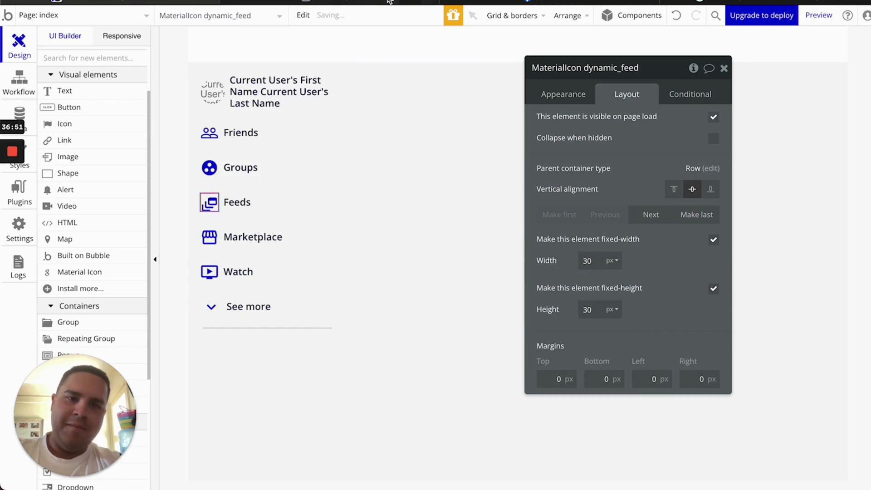
{"action": "left_click", "coordinate": [353, 5]}
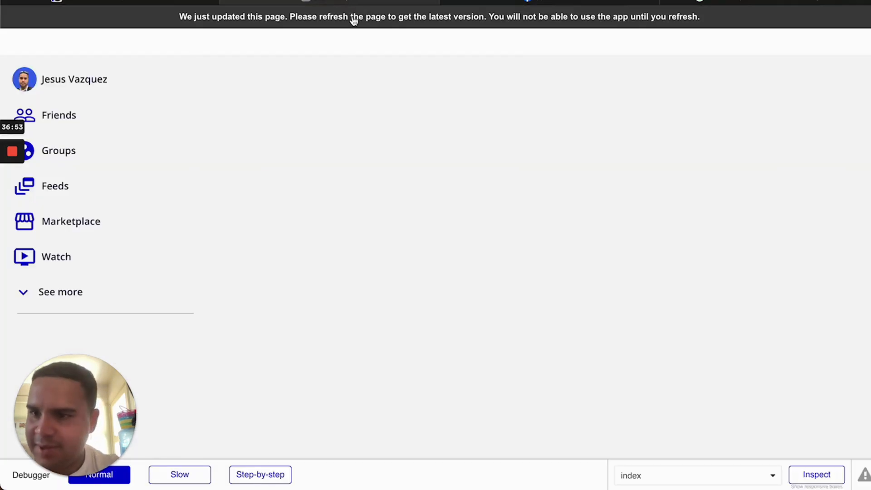
Reload the preview to check the evenly sized sidebar icons, then return to the index page editor
{"action": "left_click", "coordinate": [353, 21]}
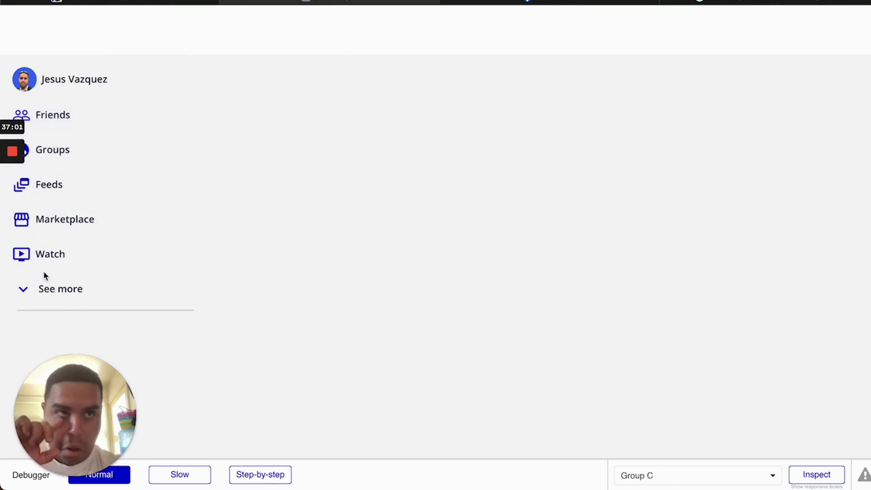
{"action": "left_click", "coordinate": [146, 2]}
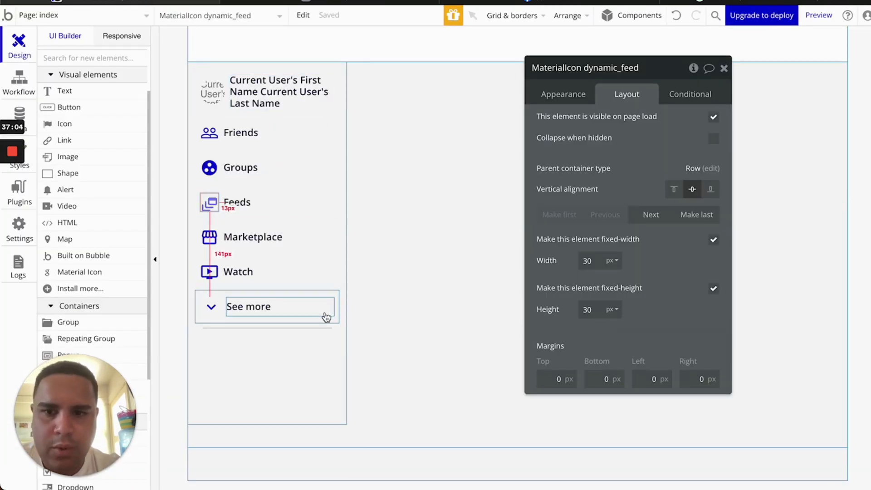
Give the left column, Group C, 24 px of top padding
{"action": "left_click", "coordinate": [724, 68]}
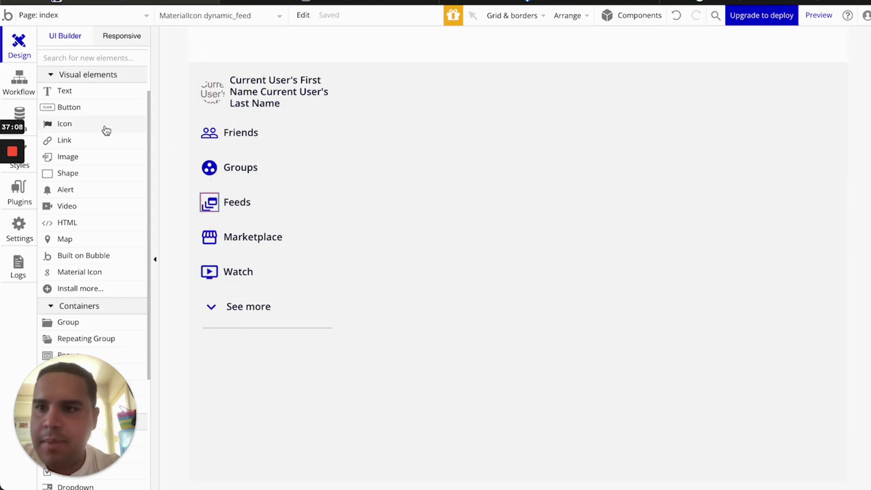
{"action": "left_click", "coordinate": [85, 96]}
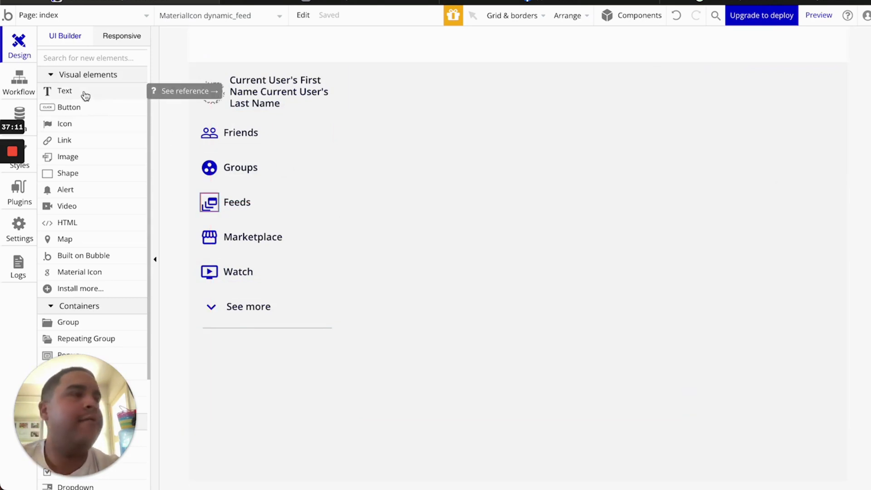
{"action": "left_click", "coordinate": [299, 386]}
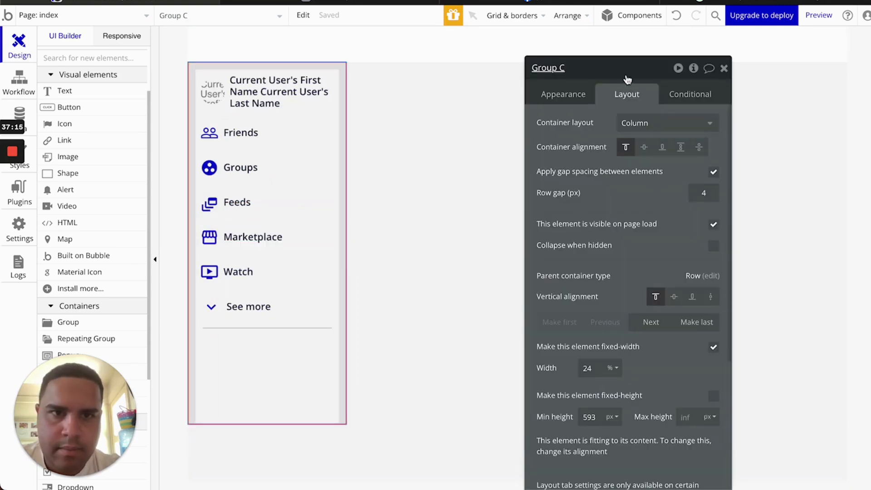
{"action": "left_click_drag", "start_coordinate": [626, 68], "coordinate": [605, 20]}
{"action": "scroll", "coordinate": [578, 337], "scroll_direction": "down", "scroll_amount": 3}
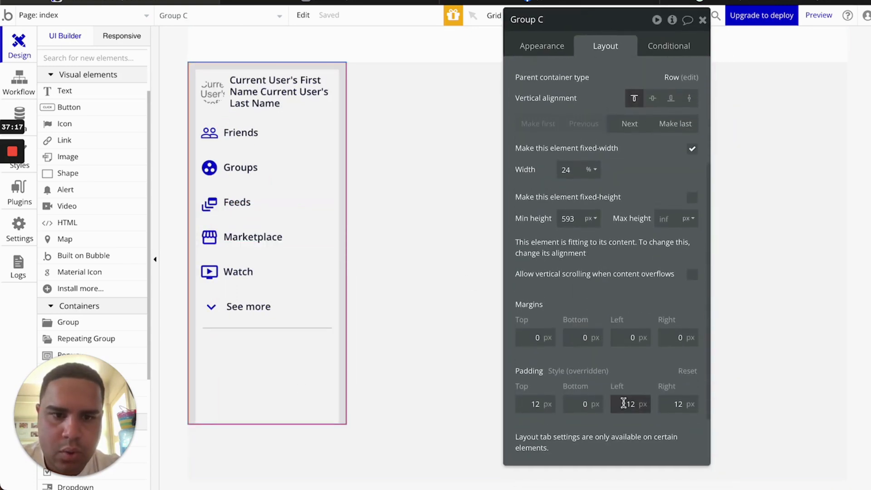
{"action": "left_click", "coordinate": [535, 404]}
{"action": "key", "text": "Up"}
{"action": "key", "text": "Up"}
{"action": "key", "text": "Up"}
{"action": "key", "text": "Up"}
{"action": "key", "text": "Up"}
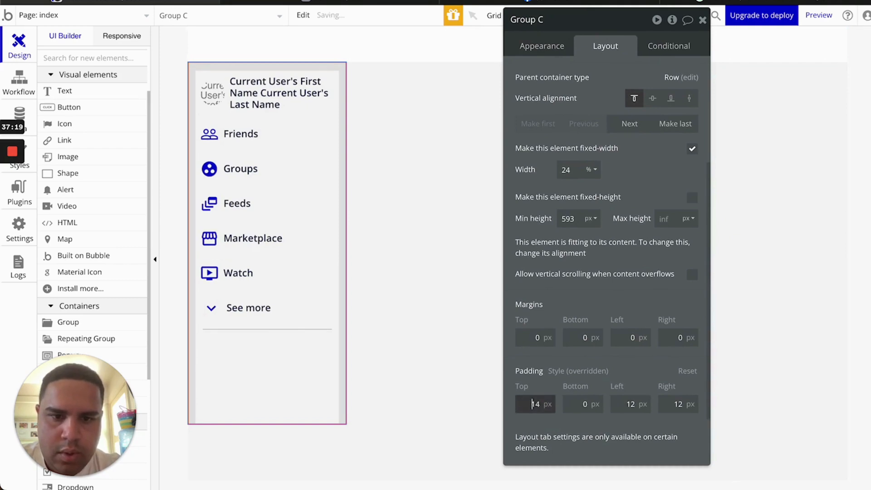
{"action": "key", "text": "Up"}
{"action": "key", "text": "Up"}
{"action": "key", "text": "Up"}
{"action": "key", "text": "Up"}
{"action": "key", "text": "Up"}
{"action": "key", "text": "Up"}
{"action": "key", "text": "Up"}
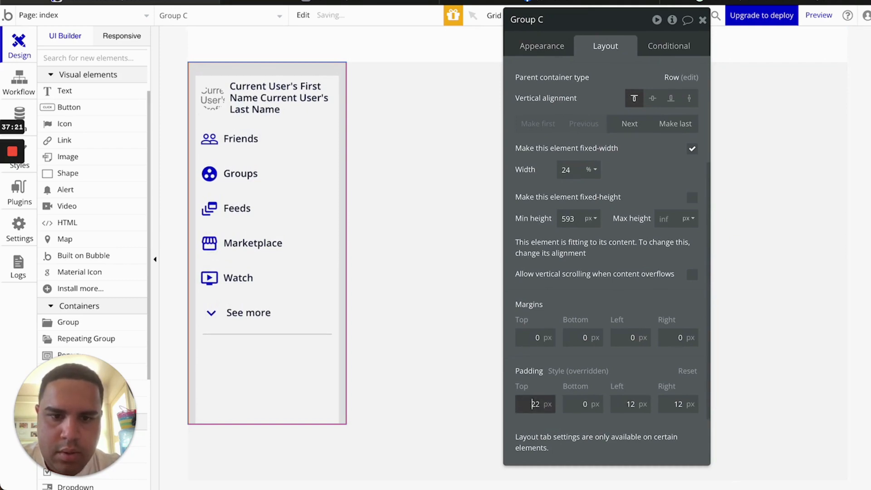
{"action": "left_click", "coordinate": [702, 20]}
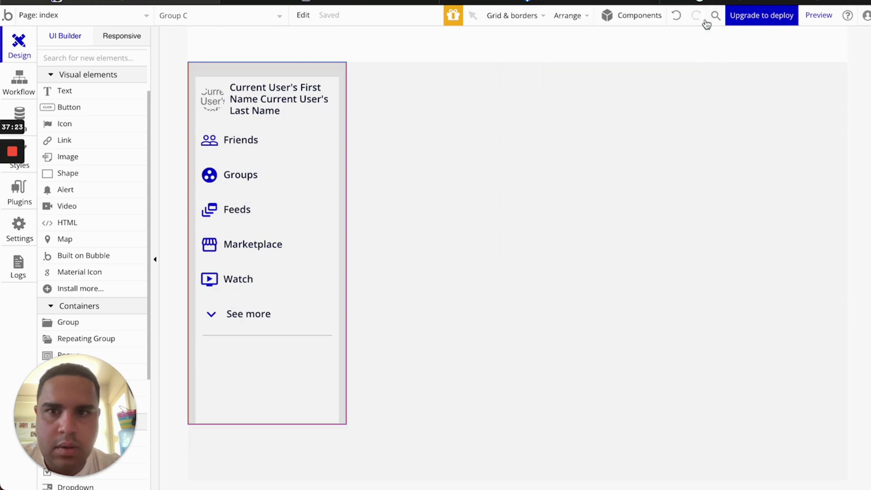
Set 24 px top padding on Group E and Group D
{"action": "double_click", "coordinate": [733, 140]}
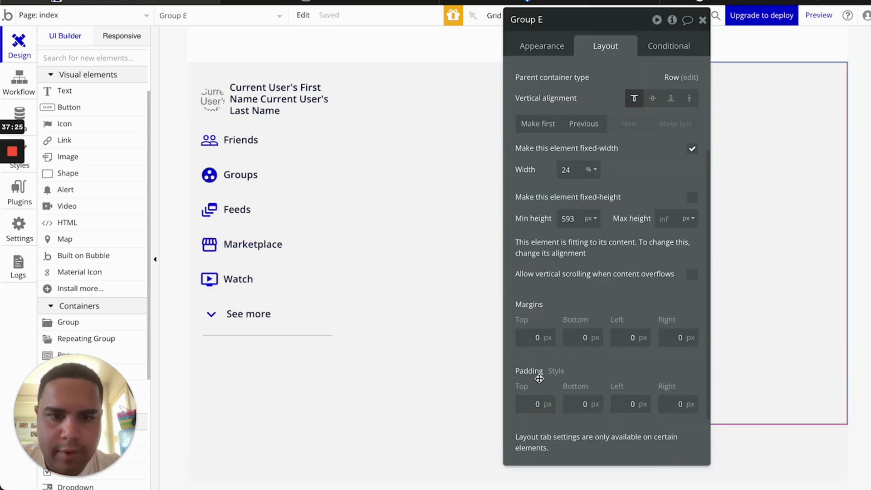
{"action": "left_click", "coordinate": [528, 399]}
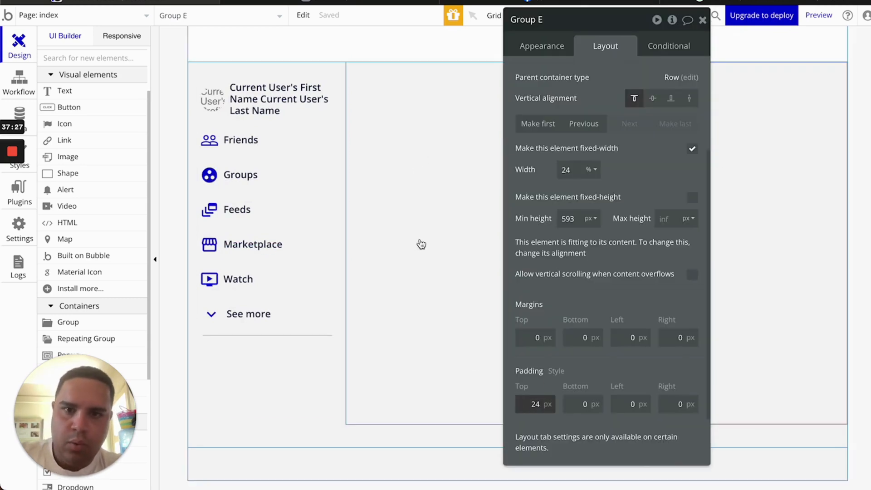
{"action": "left_click", "coordinate": [417, 244]}
{"action": "scroll", "coordinate": [527, 383], "scroll_direction": "down", "scroll_amount": 1}
{"action": "left_click", "coordinate": [528, 401]}
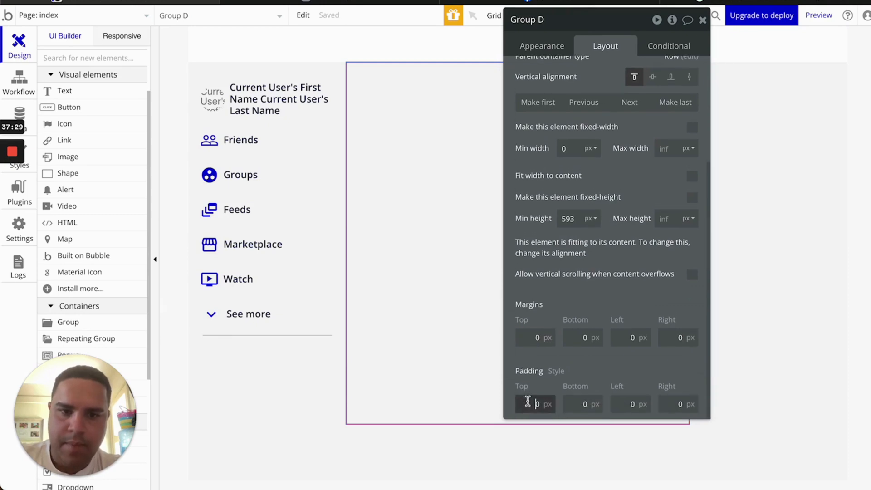
{"action": "type", "text": "24"}
{"action": "left_click", "coordinate": [573, 360]}
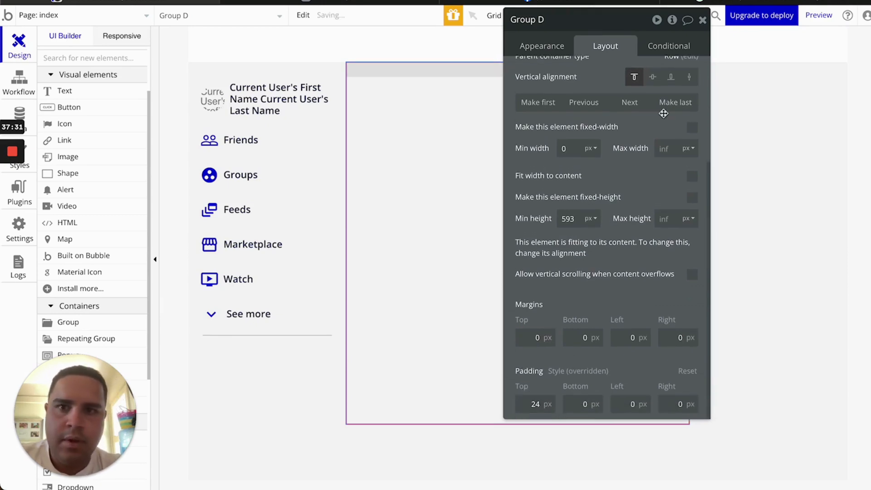
{"action": "left_click", "coordinate": [702, 20]}
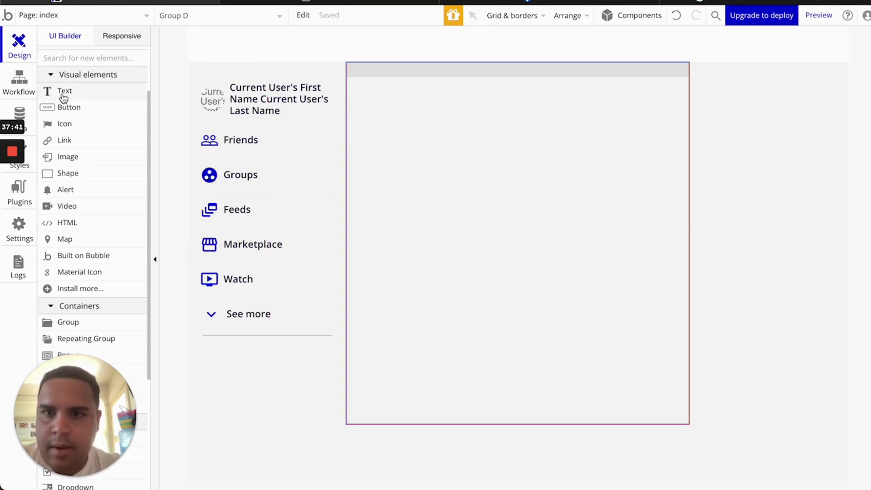
Paste a copy of the Groups text into Group E and change it to 'Sponsored'
{"action": "left_click_drag", "start_coordinate": [64, 98], "coordinate": [309, 175]}
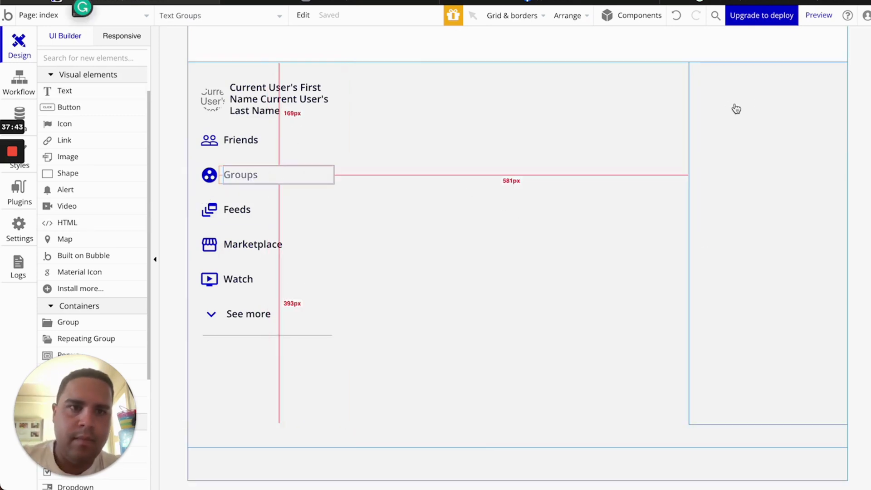
{"action": "left_click", "coordinate": [754, 99]}
{"action": "key", "text": "super+v"}
{"action": "double_click", "coordinate": [726, 86]}
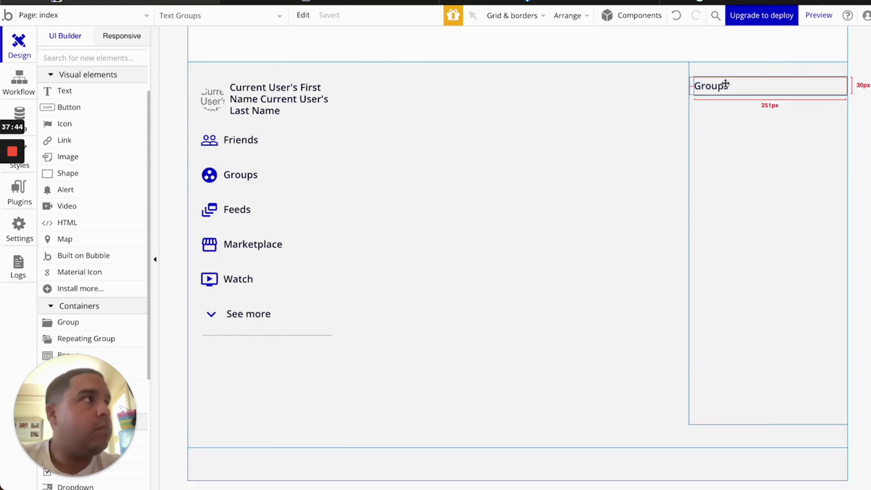
{"action": "type", "text": "Sponsored"}
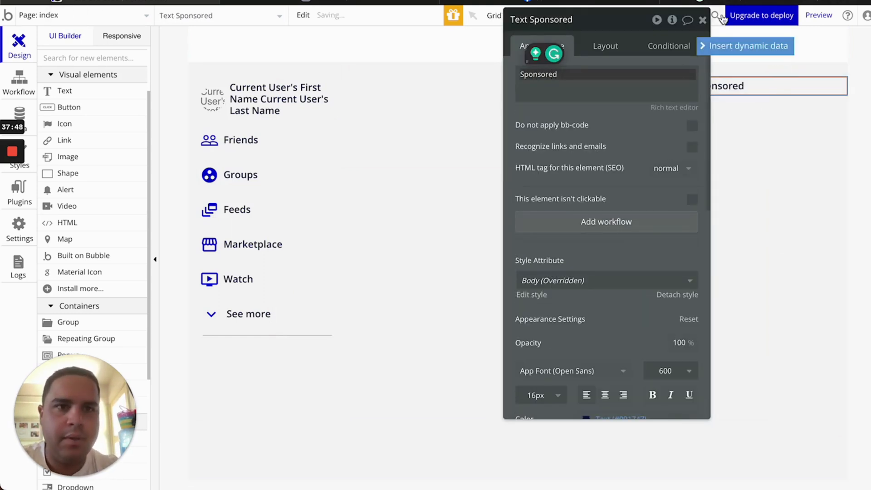
{"action": "left_click", "coordinate": [702, 19]}
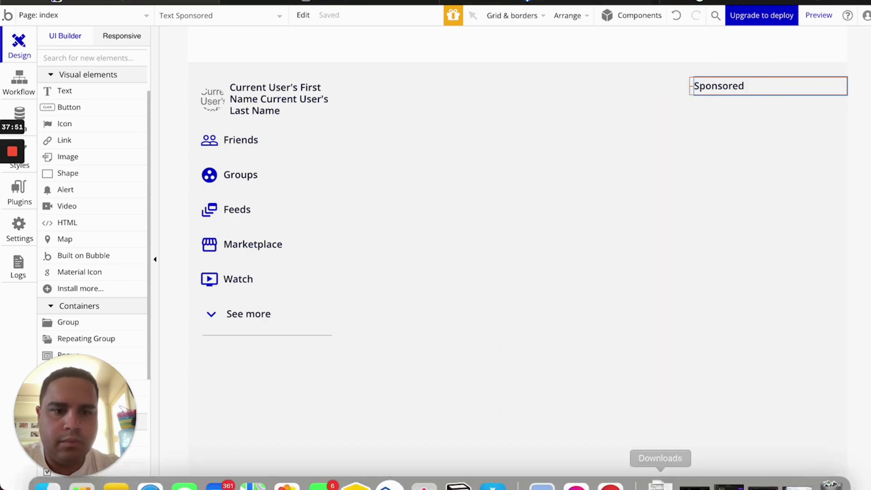
Open the browser's element inspector on Facebook's Sponsored heading
{"action": "left_click", "coordinate": [797, 474]}
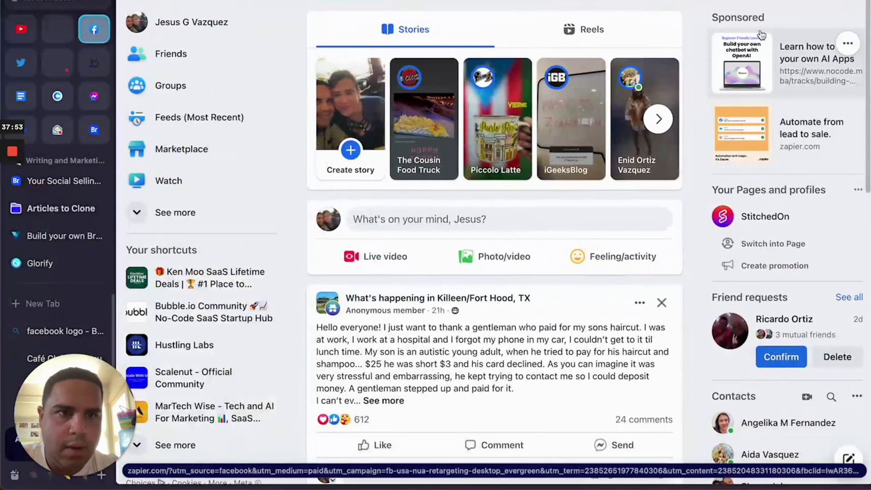
{"action": "double_click", "coordinate": [737, 18]}
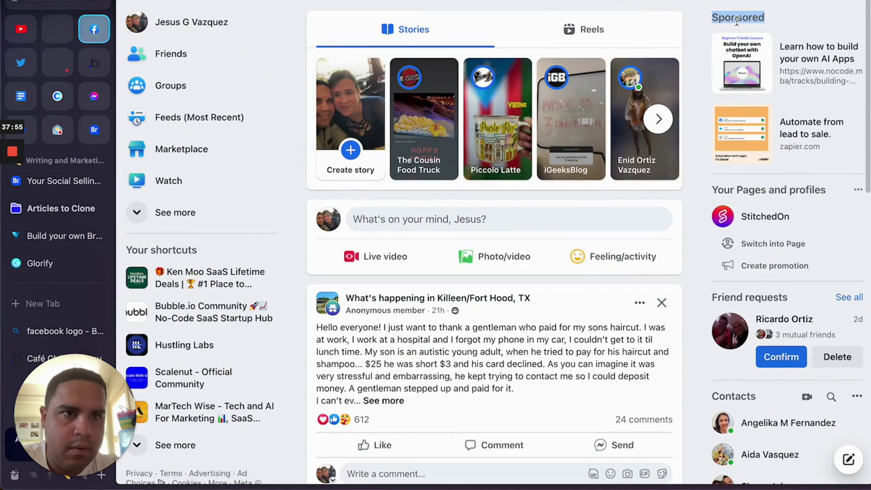
{"action": "right_click", "coordinate": [736, 19]}
{"action": "mouse_move", "coordinate": [702, 122]}
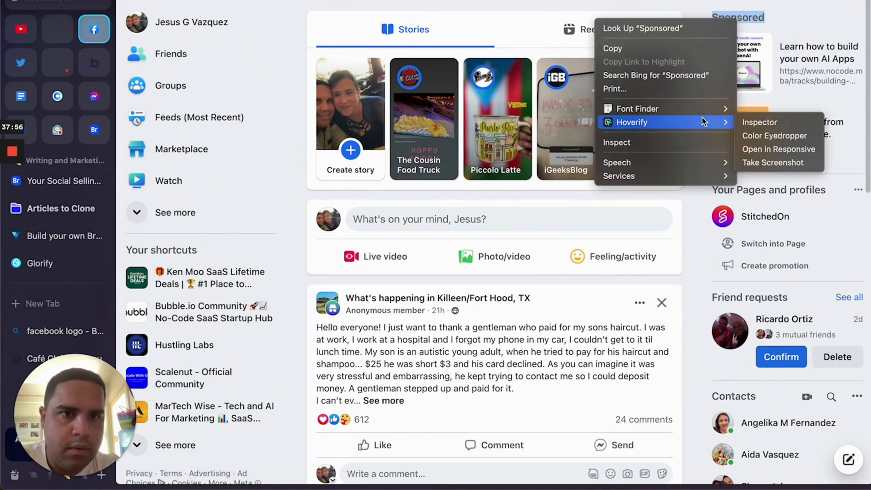
{"action": "left_click", "coordinate": [760, 122]}
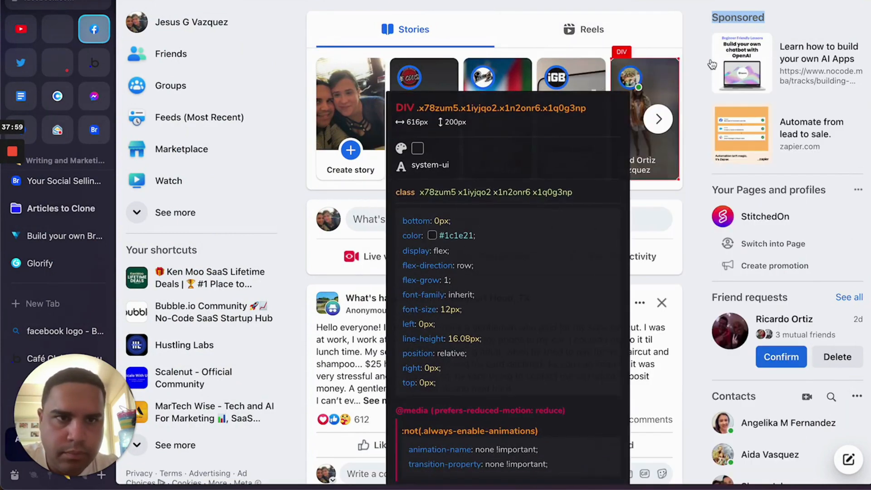
{"action": "left_click", "coordinate": [741, 18]}
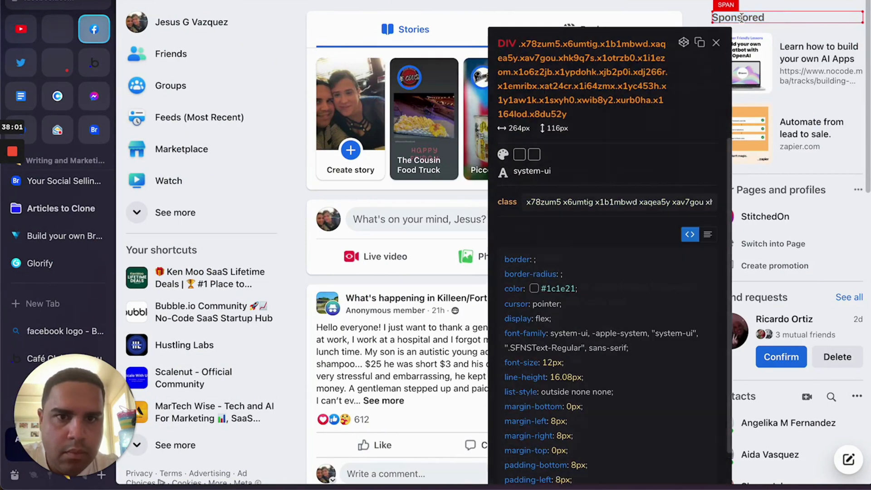
Sample the Sponsored label's grey text colour #64676B with the eyedropper and copy it
{"action": "right_click", "coordinate": [741, 17]}
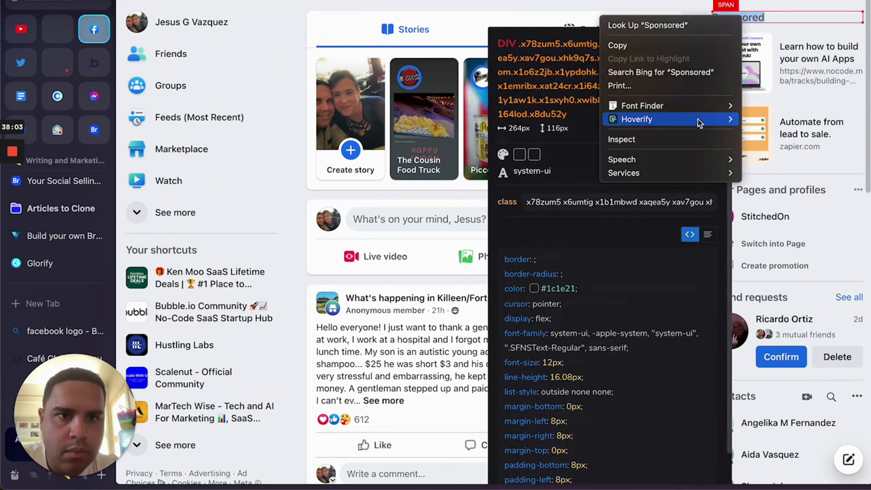
{"action": "mouse_move", "coordinate": [731, 121]}
{"action": "left_click", "coordinate": [779, 132]}
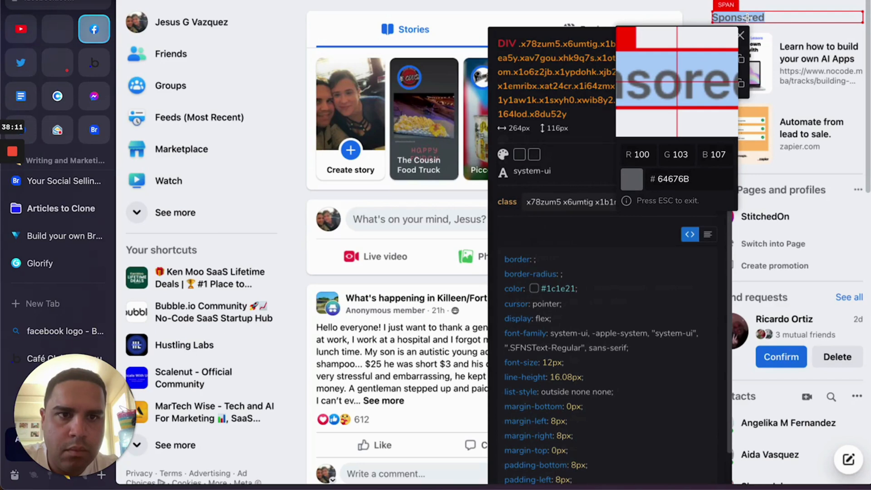
{"action": "left_click", "coordinate": [746, 17]}
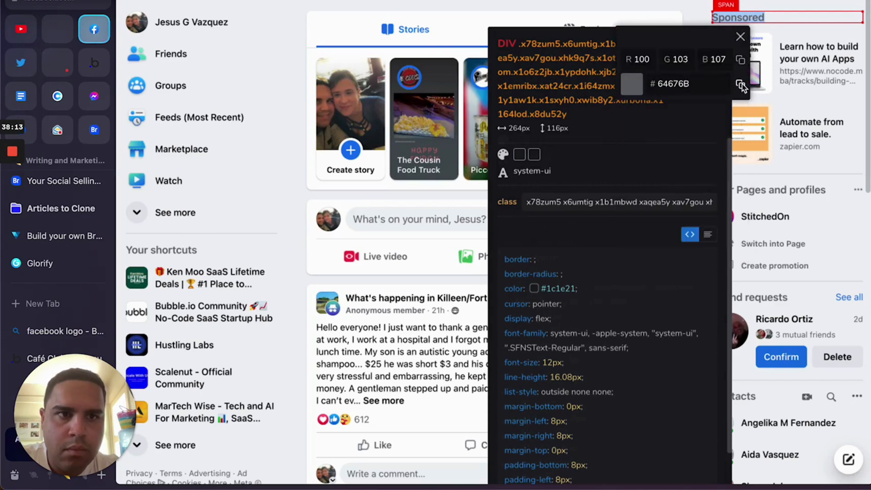
{"action": "left_click", "coordinate": [742, 85]}
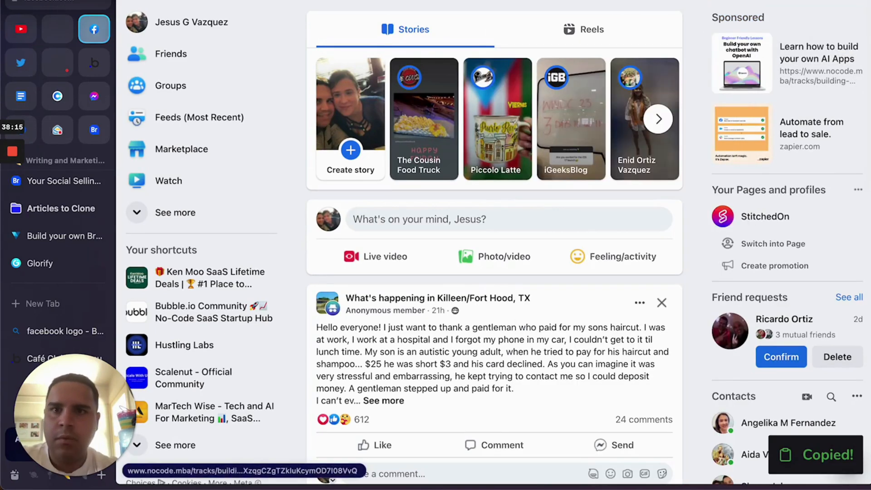
Set the Sponsored text's colour in Bubble to the pasted grey #64676b
{"action": "key", "text": "super+m"}
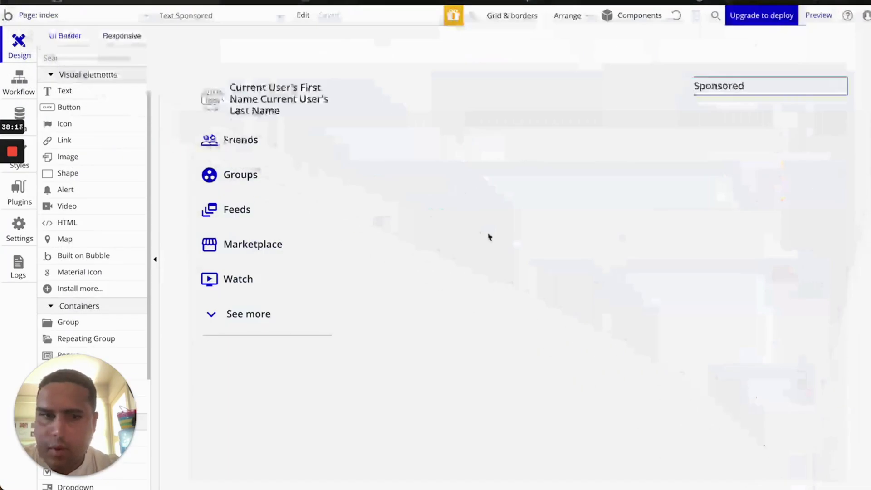
{"action": "double_click", "coordinate": [731, 85]}
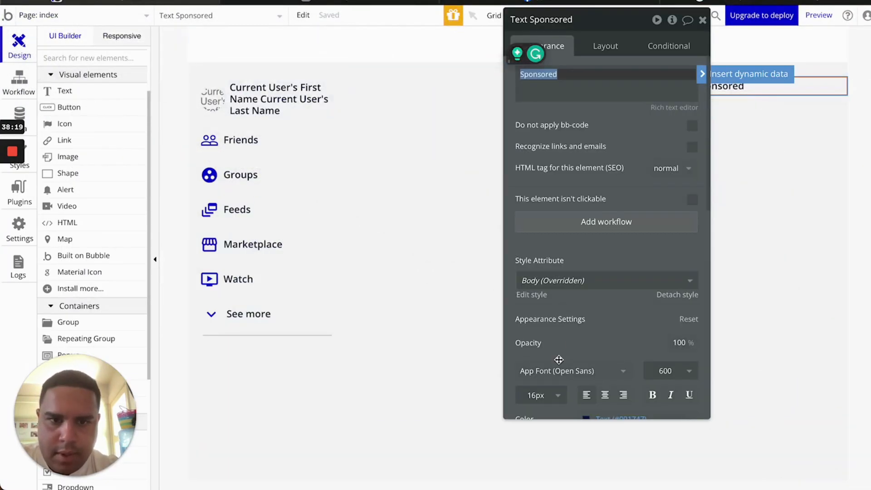
{"action": "scroll", "coordinate": [590, 318], "scroll_direction": "down", "scroll_amount": 5}
{"action": "left_click", "coordinate": [618, 293]}
{"action": "key", "text": "ctrl+a"}
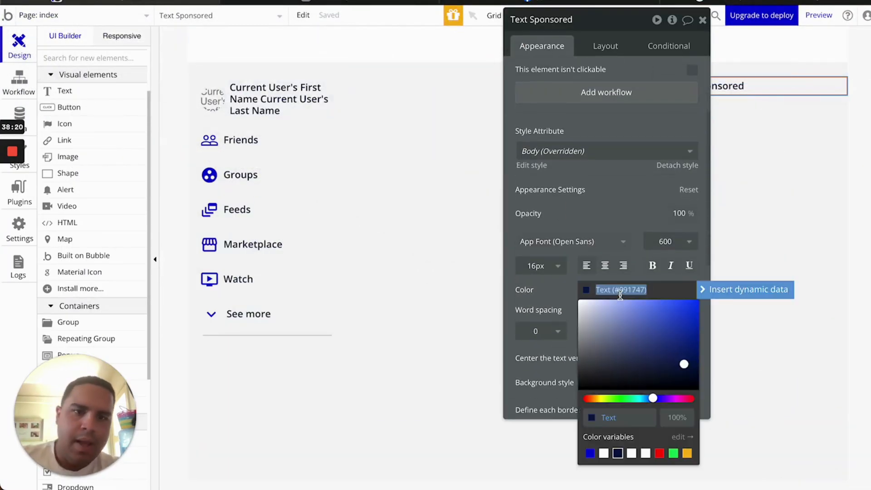
{"action": "key", "text": "ctrl+v"}
{"action": "left_click", "coordinate": [560, 295]}
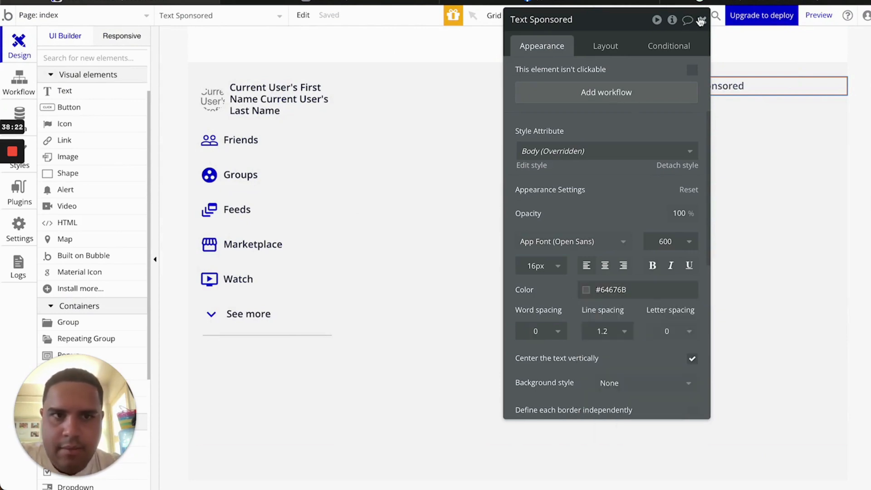
{"action": "left_click", "coordinate": [702, 19]}
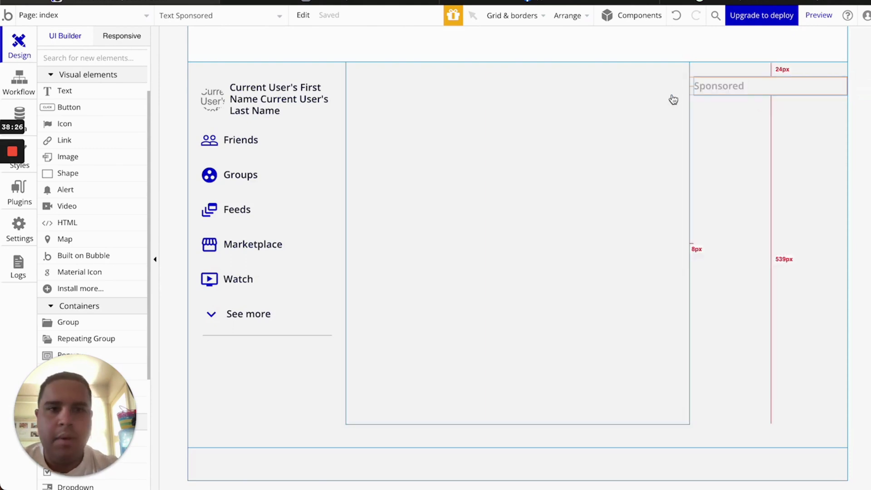
Draw a 4-row, 1-column repeating group below the Sponsored label, then view the preview
{"action": "scroll", "coordinate": [90, 299], "scroll_direction": "down", "scroll_amount": 4}
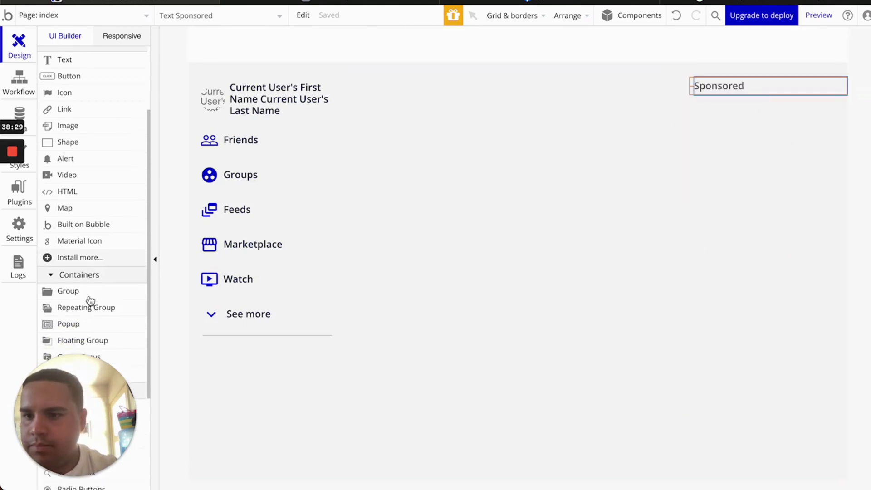
{"action": "left_click", "coordinate": [96, 257]}
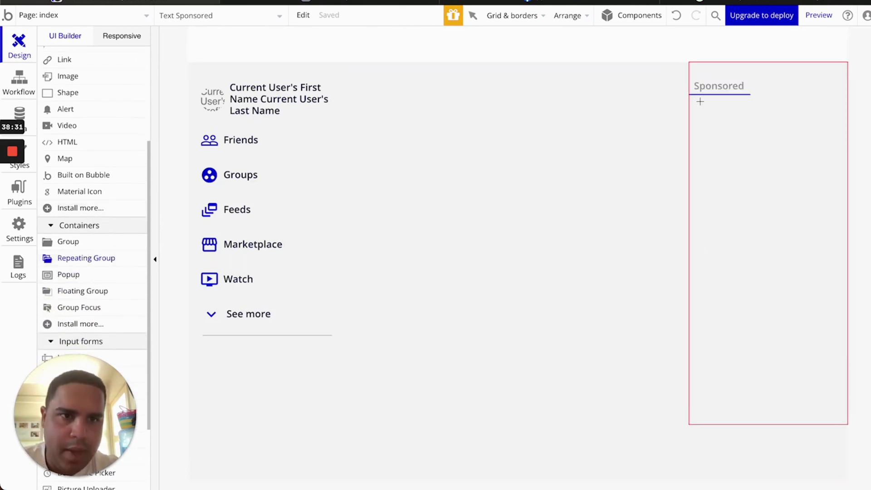
{"action": "mouse_move", "coordinate": [760, 125]}
{"action": "left_mouse_down"}
{"action": "mouse_move", "coordinate": [840, 212]}
{"action": "mouse_move", "coordinate": [840, 232]}
{"action": "left_mouse_up"}
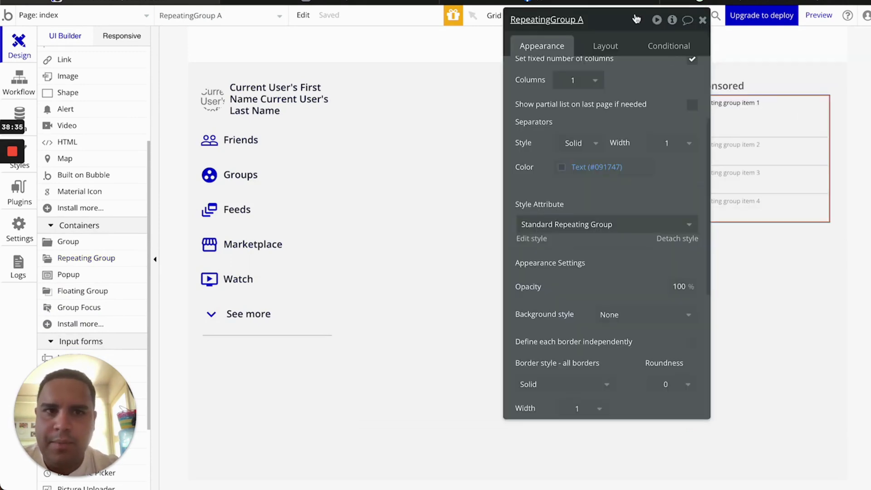
{"action": "left_click_drag", "start_coordinate": [636, 30], "coordinate": [481, 38]}
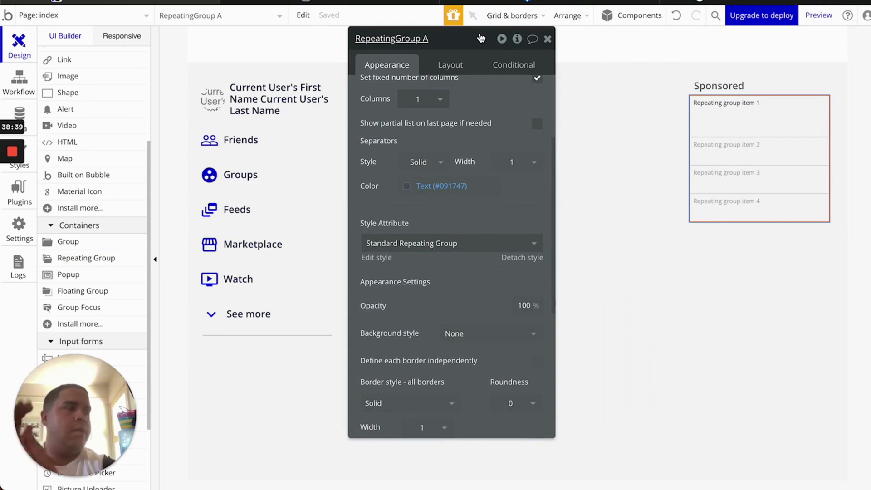
{"action": "scroll", "coordinate": [498, 99], "scroll_direction": "up", "scroll_amount": 3}
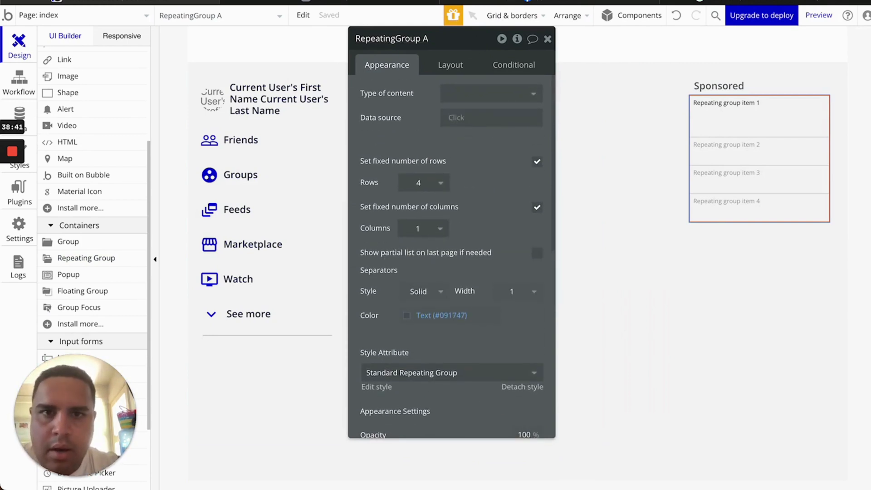
{"action": "left_click", "coordinate": [392, 2]}
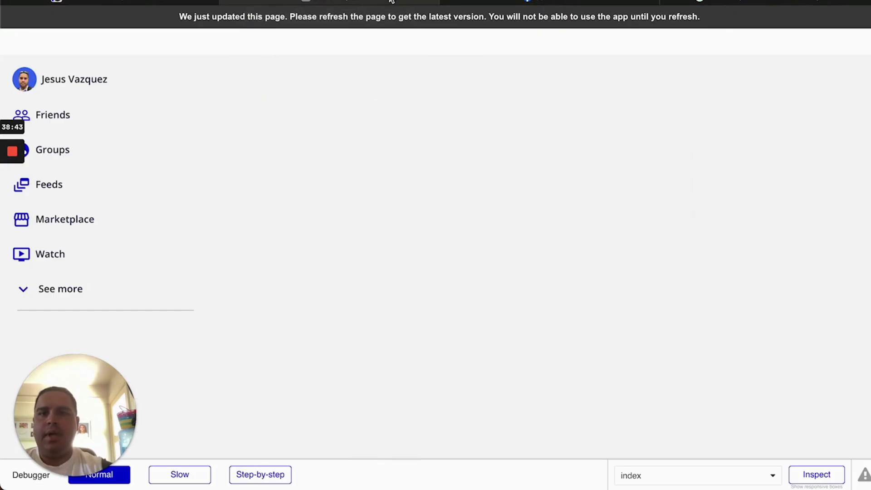
Review the two Sponsored ad cards at the top of Facebook's right sidebar
{"action": "left_click", "coordinate": [564, 2]}
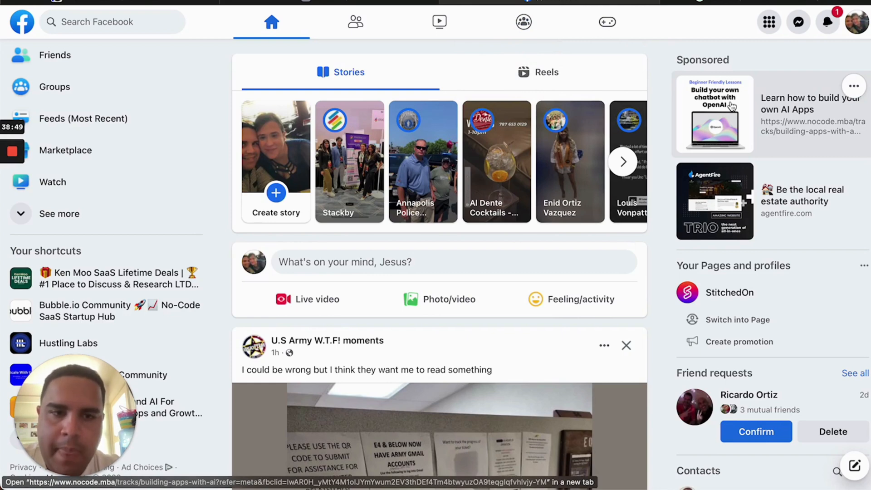
{"action": "scroll", "coordinate": [740, 196], "scroll_direction": "down", "scroll_amount": 2}
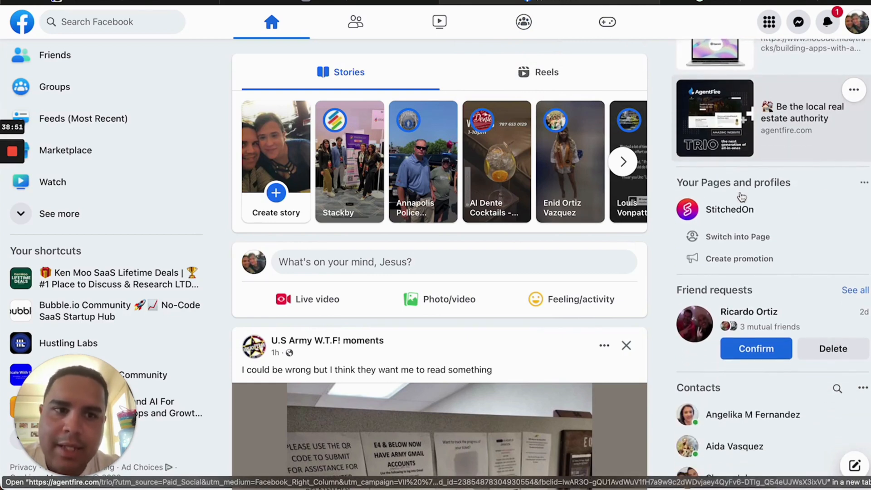
{"action": "scroll", "coordinate": [741, 197], "scroll_direction": "up", "scroll_amount": 3}
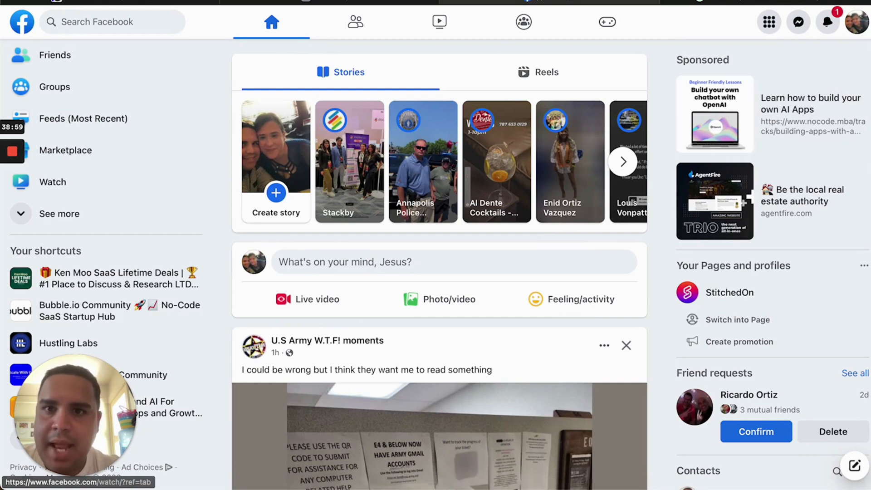
Reduce RepeatingGroup A from 4 rows to 2, matching Facebook's two ad cards
{"action": "left_click", "coordinate": [168, 1]}
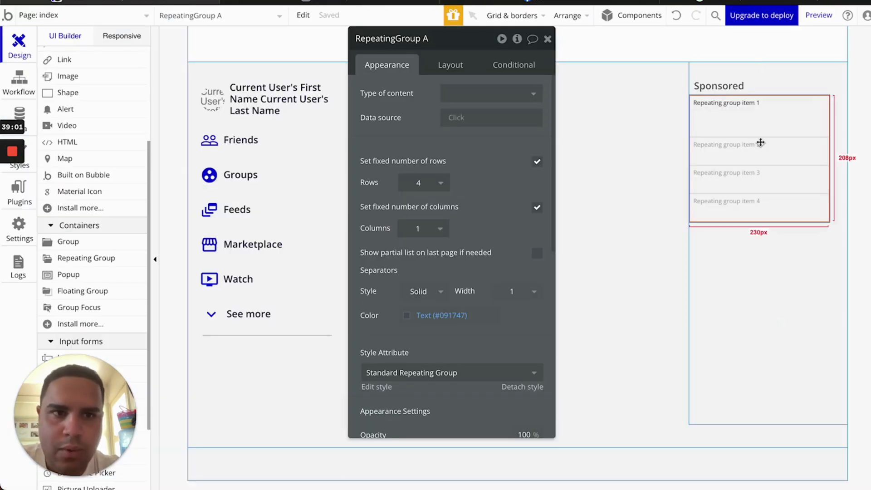
{"action": "left_click", "coordinate": [447, 182]}
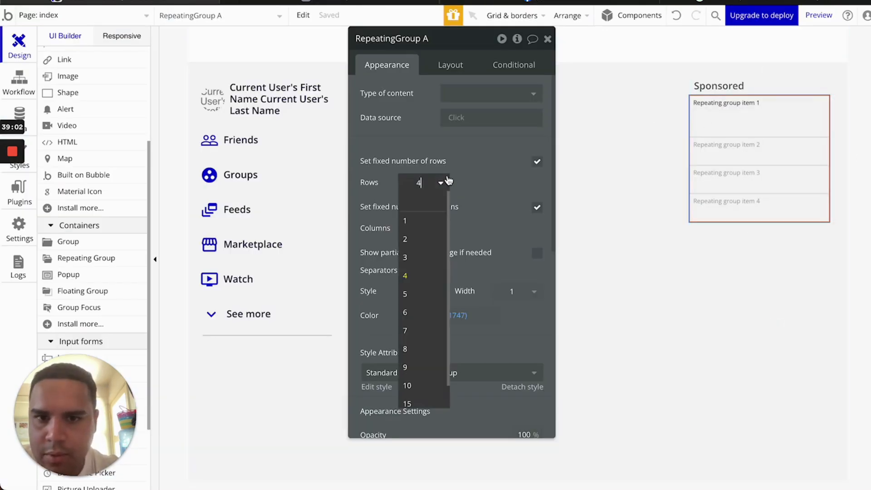
{"action": "left_click", "coordinate": [408, 244]}
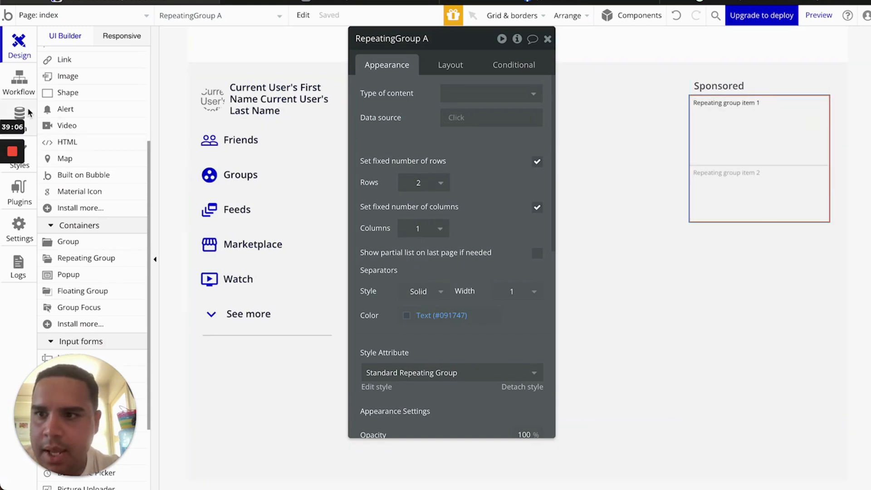
{"action": "left_click", "coordinate": [19, 112]}
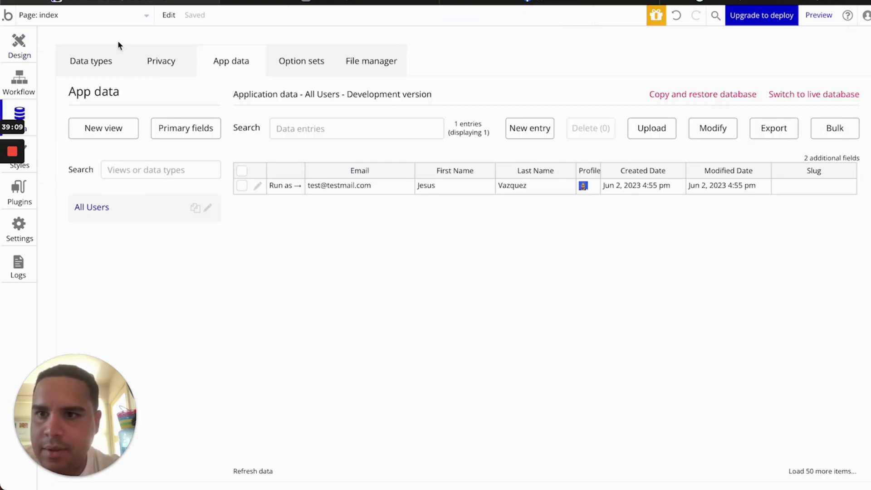
Create a new Ads data type with an Image field of type image
{"action": "left_click", "coordinate": [108, 65]}
{"action": "left_click", "coordinate": [193, 198]}
{"action": "type", "text": "Ads"}
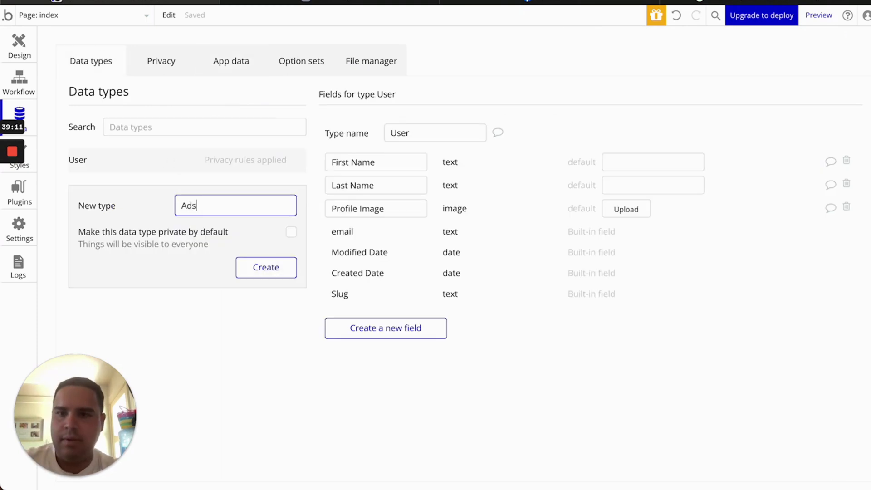
{"action": "key", "text": "Return"}
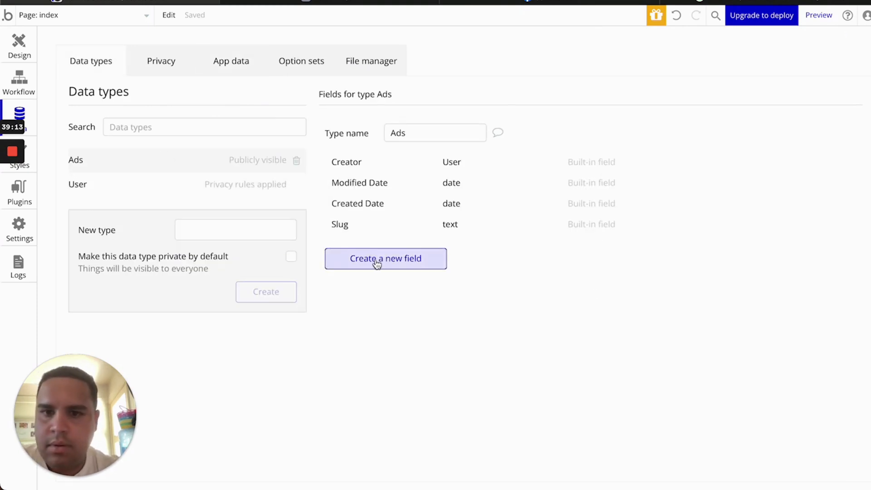
{"action": "left_click", "coordinate": [358, 260]}
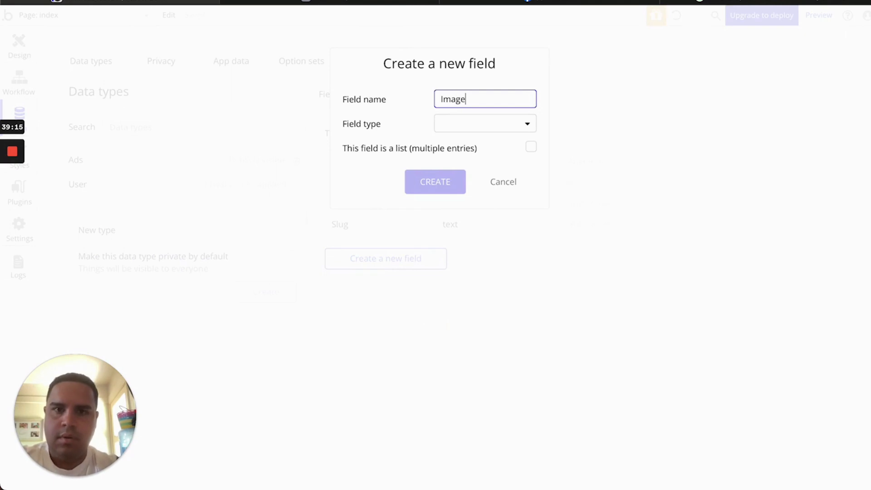
{"action": "left_click", "coordinate": [460, 133]}
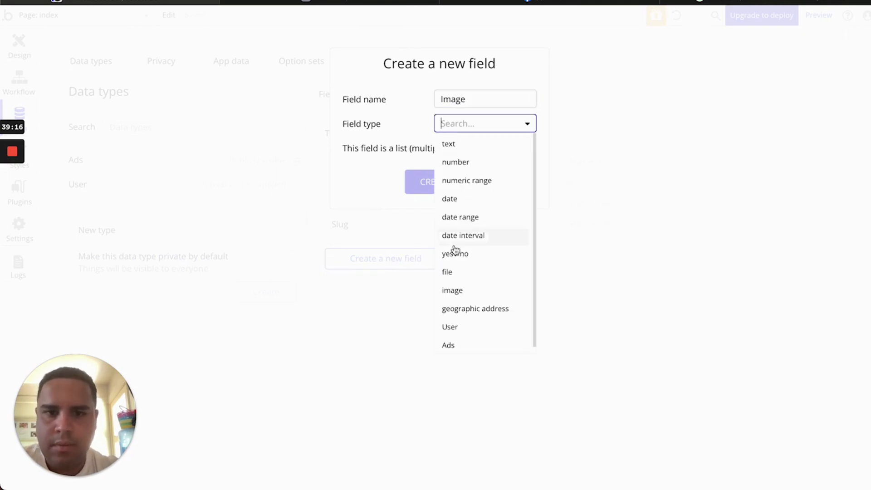
{"action": "left_click", "coordinate": [462, 291]}
{"action": "left_click", "coordinate": [442, 187]}
Add Title and Description text fields to the Ads data type
{"action": "left_click", "coordinate": [405, 287]}
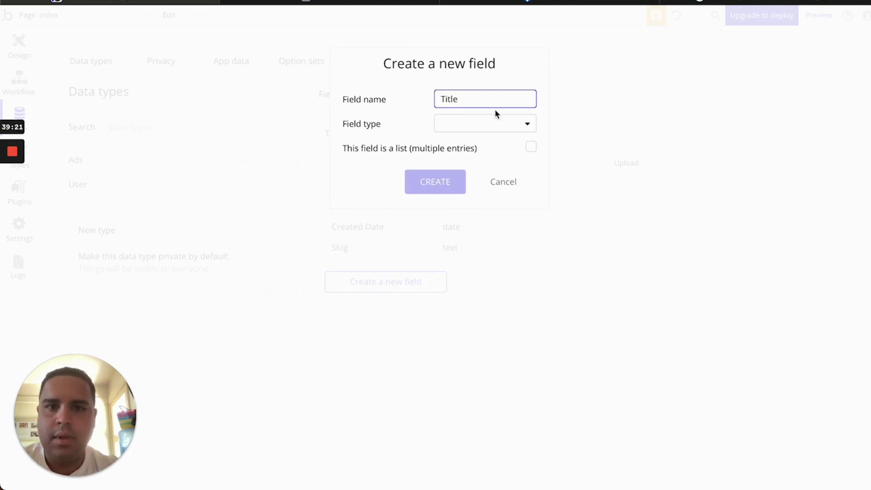
{"action": "type", "text": "Title"}
{"action": "left_click", "coordinate": [495, 125]}
{"action": "left_click", "coordinate": [478, 143]}
{"action": "left_click", "coordinate": [436, 184]}
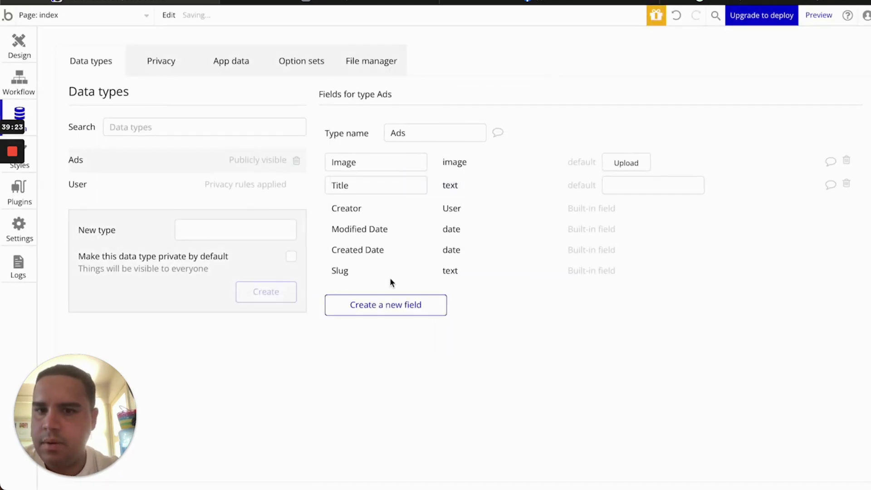
{"action": "left_click", "coordinate": [389, 303]}
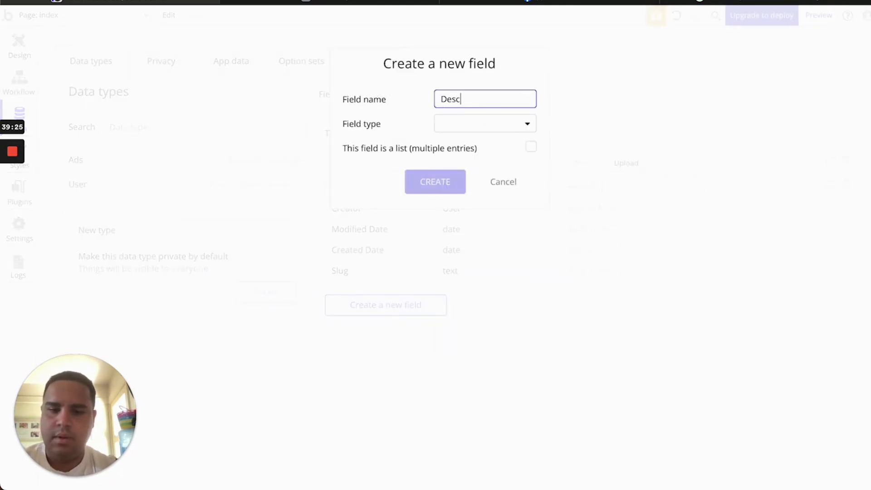
{"action": "left_click", "coordinate": [473, 129]}
{"action": "left_click", "coordinate": [449, 142]}
{"action": "left_click", "coordinate": [437, 182]}
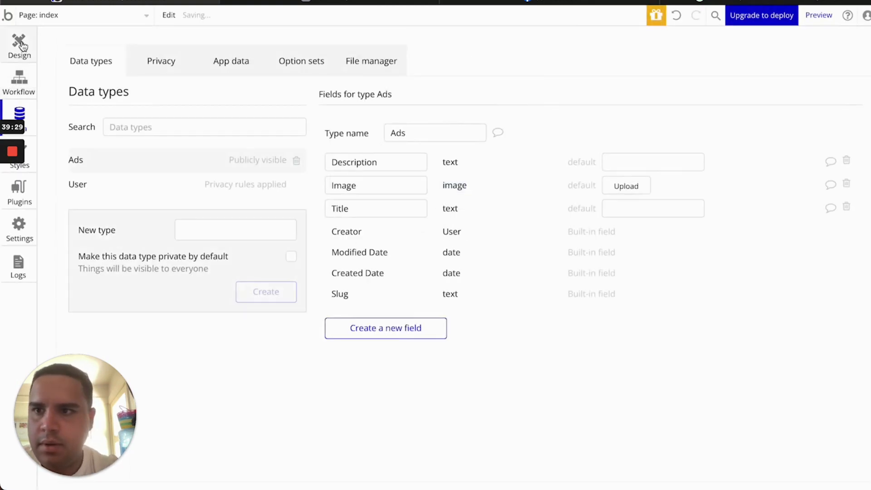
{"action": "left_click", "coordinate": [20, 45]}
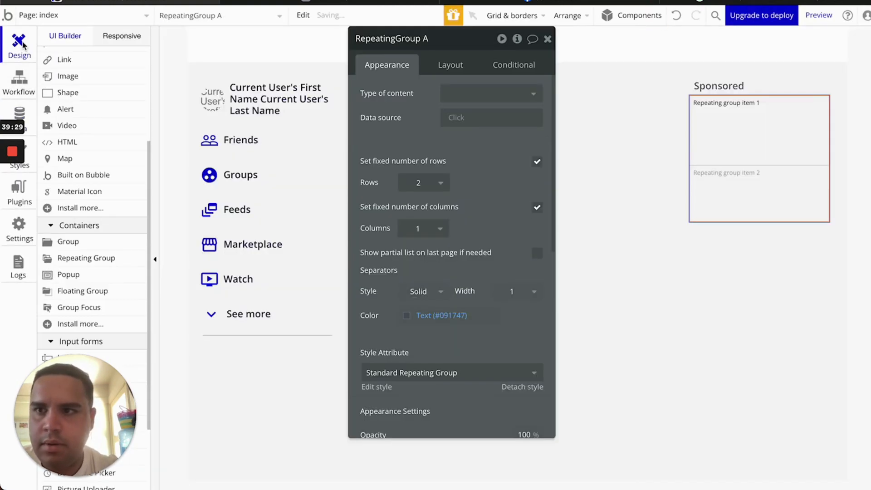
Make the repeating group list type Ads, with data source 'Do a search for' Ads
{"action": "left_click", "coordinate": [458, 102]}
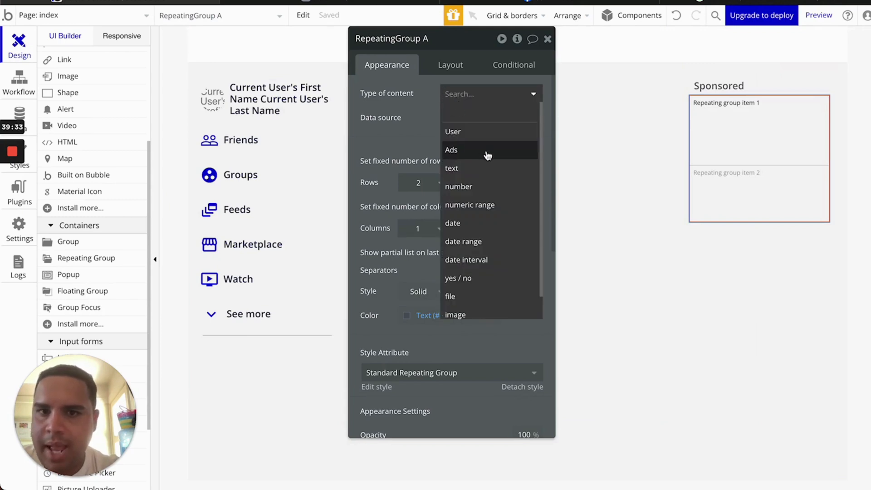
{"action": "left_click", "coordinate": [487, 156]}
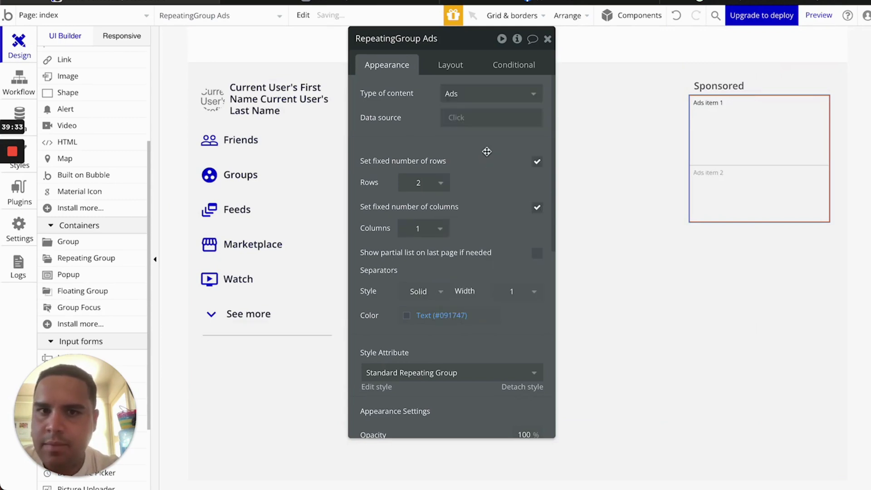
{"action": "left_click", "coordinate": [456, 119]}
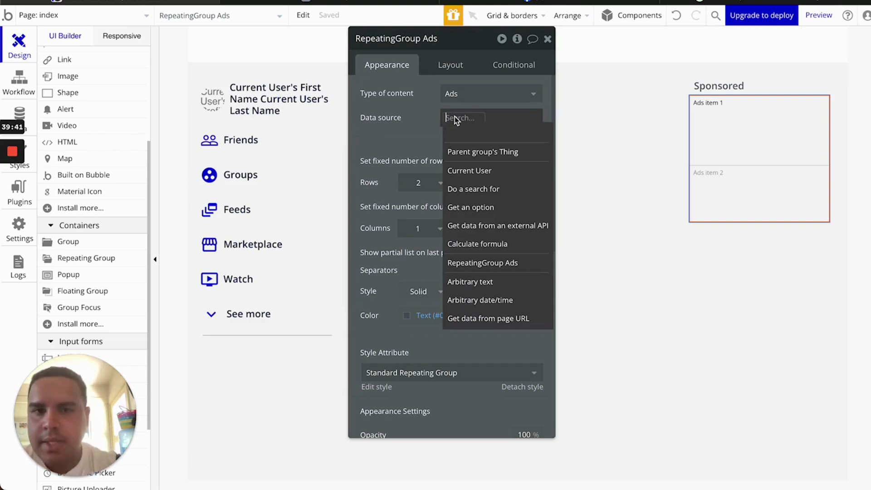
{"action": "left_click", "coordinate": [468, 189]}
{"action": "left_click", "coordinate": [288, 67]}
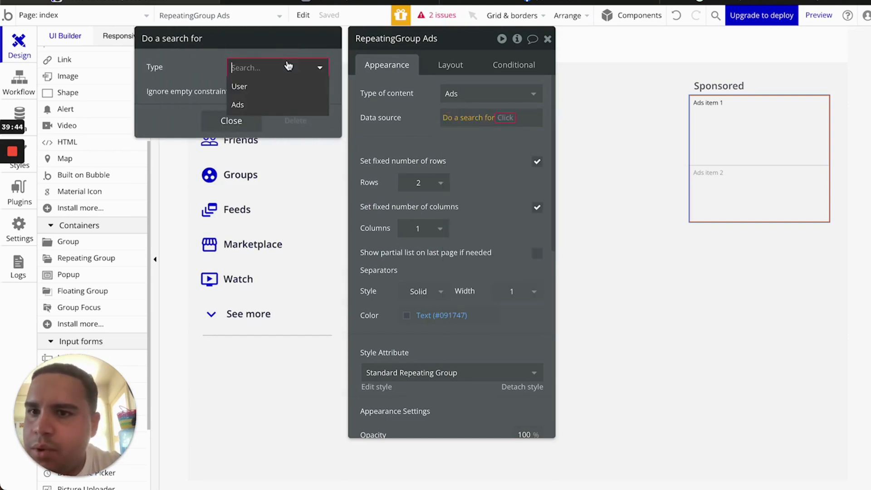
{"action": "left_click", "coordinate": [233, 106]}
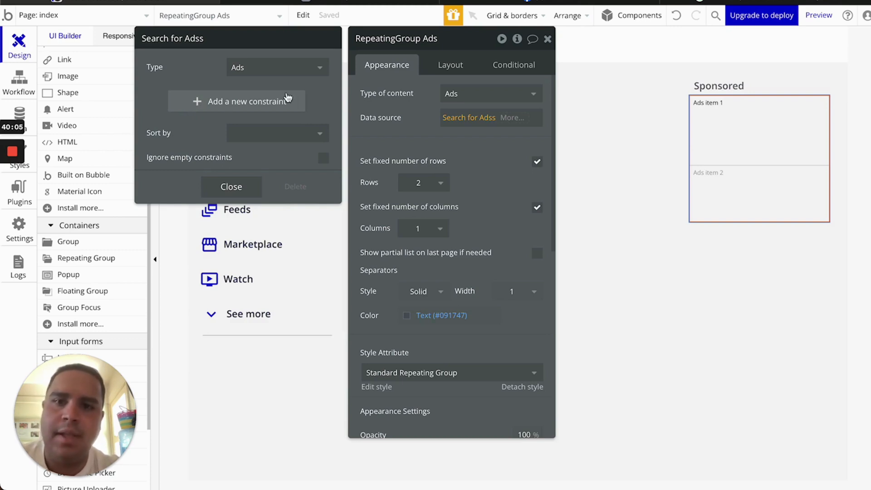
{"action": "left_click", "coordinate": [403, 111]}
{"action": "left_click", "coordinate": [474, 117]}
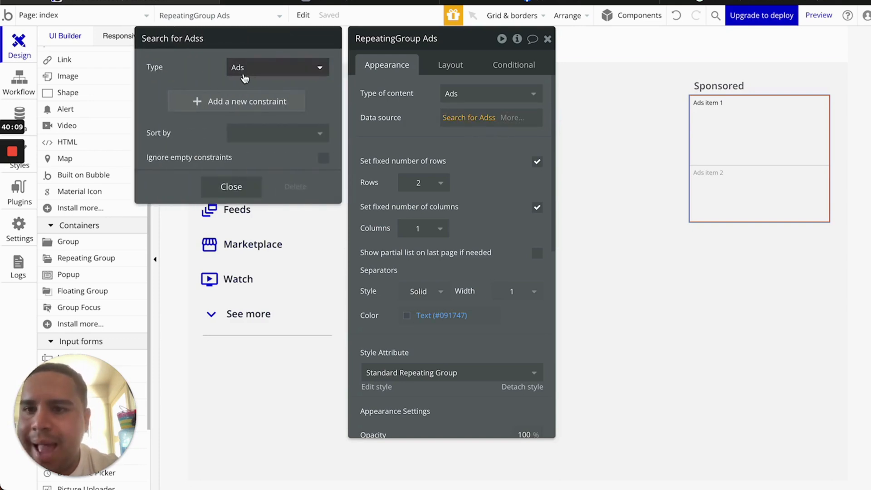
{"action": "left_click", "coordinate": [402, 129]}
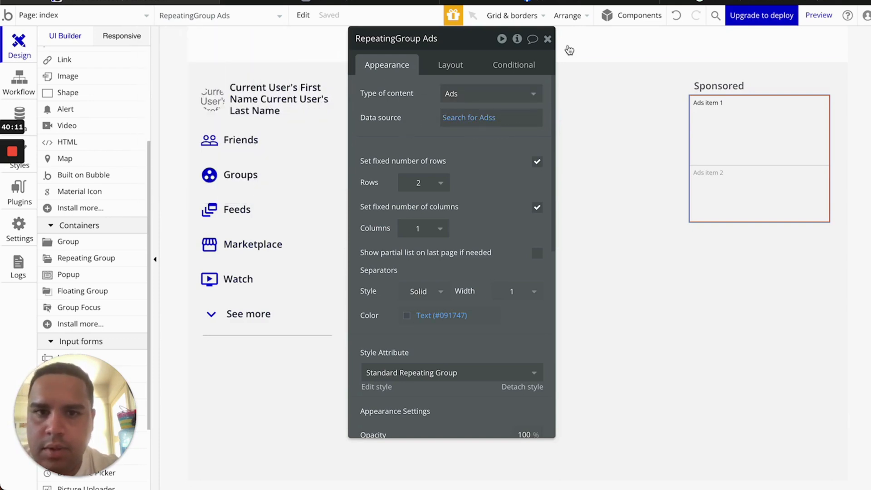
{"action": "left_click", "coordinate": [547, 39]}
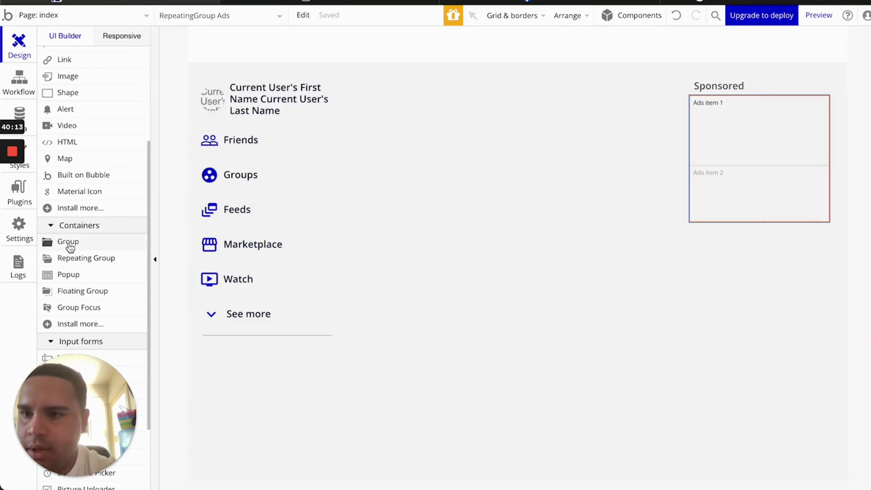
Draw an image in the first Ads cell, set the group's cell layout to Row, centre the image vertically
{"action": "scroll", "coordinate": [70, 245], "scroll_direction": "up", "scroll_amount": 5}
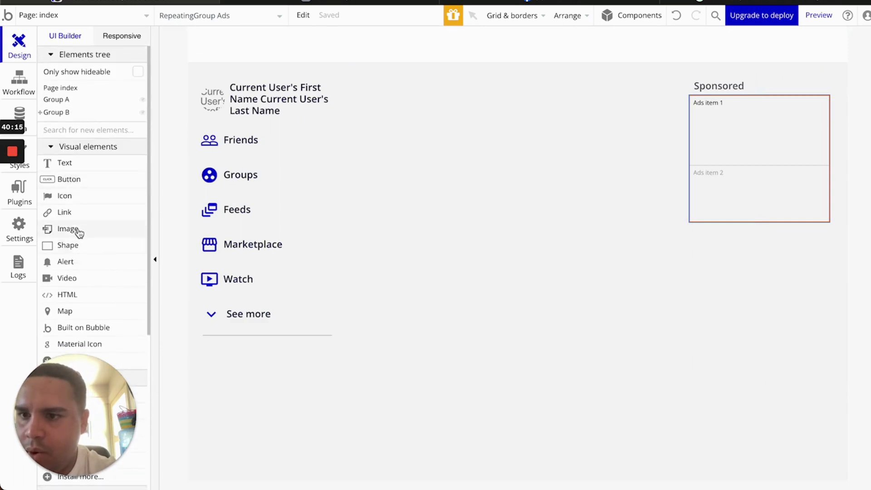
{"action": "left_click", "coordinate": [77, 229]}
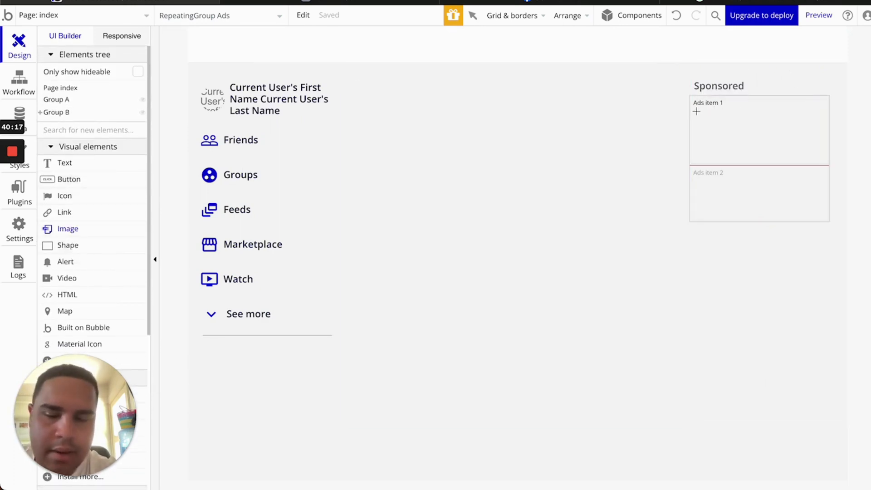
{"action": "left_click_drag", "start_coordinate": [719, 127], "coordinate": [748, 157]}
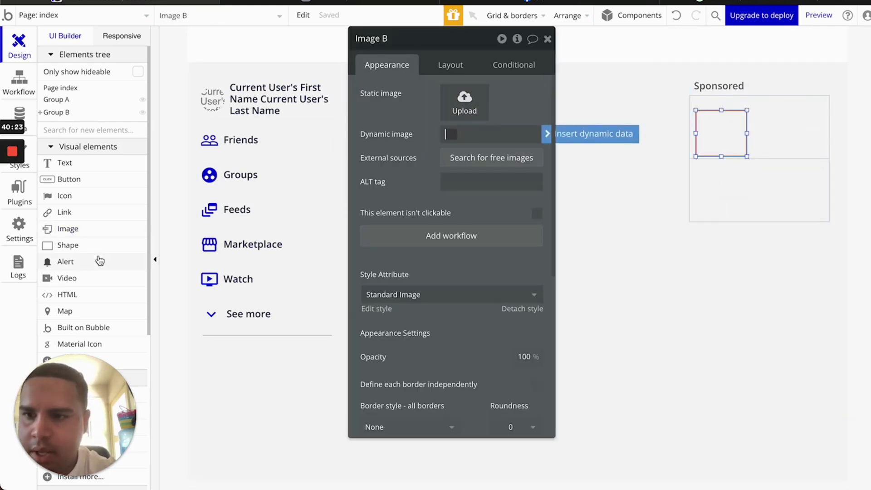
{"action": "scroll", "coordinate": [100, 261], "scroll_direction": "down", "scroll_amount": 3}
{"action": "scroll", "coordinate": [100, 261], "scroll_direction": "down", "scroll_amount": 2}
{"action": "left_click", "coordinate": [799, 135]}
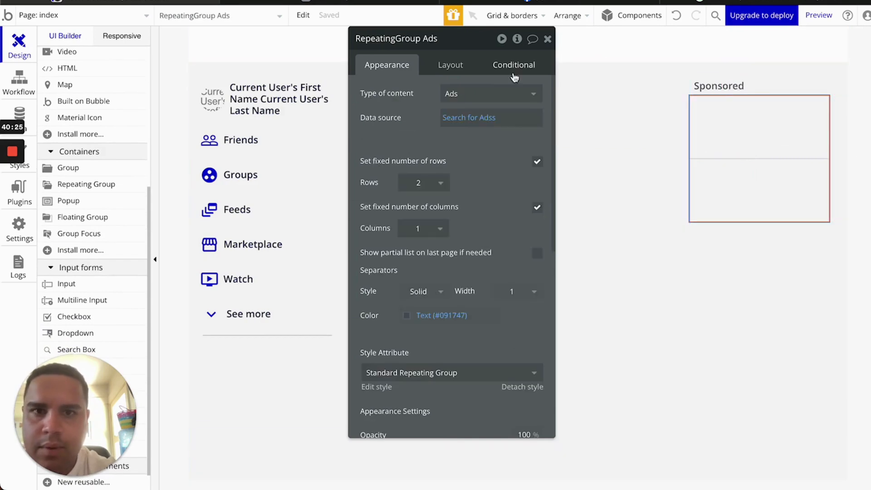
{"action": "left_click", "coordinate": [453, 61]}
{"action": "left_click", "coordinate": [465, 96]}
{"action": "left_click", "coordinate": [467, 168]}
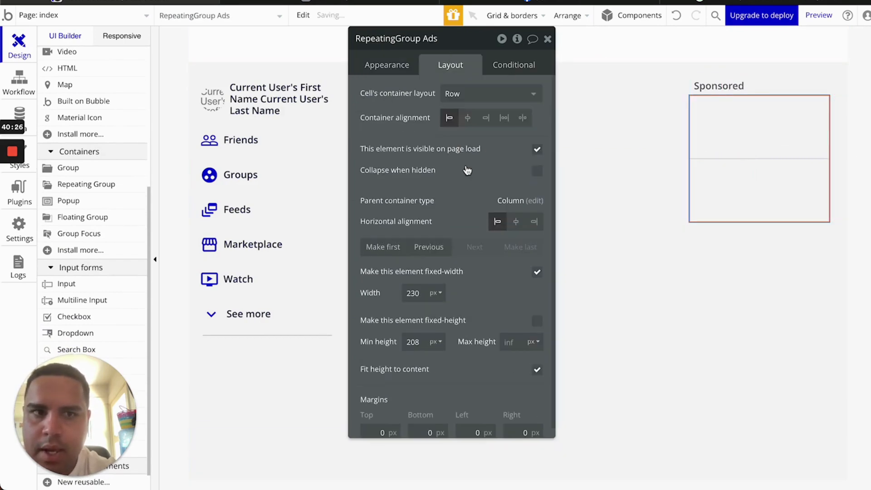
{"action": "left_click", "coordinate": [707, 121]}
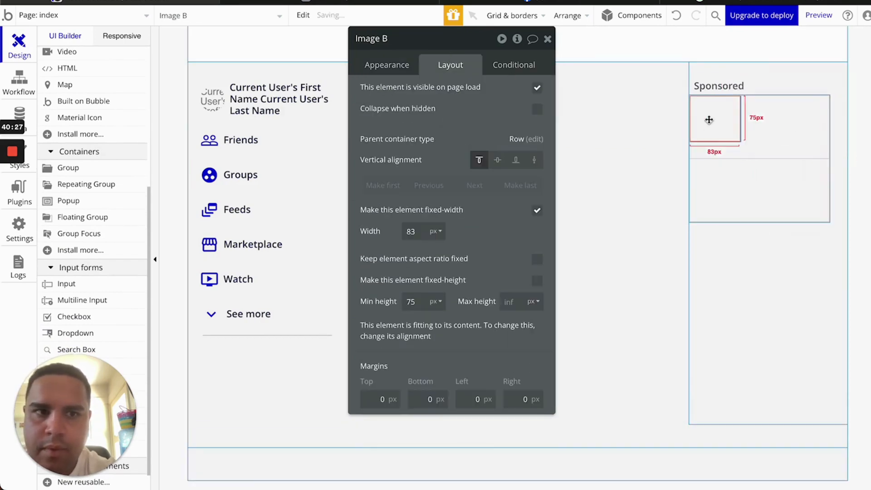
{"action": "left_click", "coordinate": [498, 160]}
Replace the image with a new group container drawn inside the first Ads cell
{"action": "left_click", "coordinate": [789, 130]}
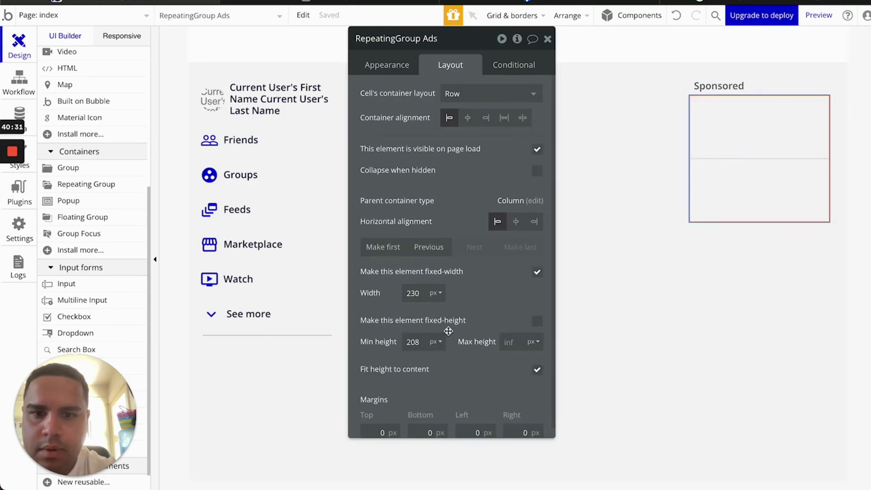
{"action": "scroll", "coordinate": [448, 331], "scroll_direction": "down", "scroll_amount": 1}
{"action": "left_click", "coordinate": [709, 134]}
{"action": "key", "text": "Delete"}
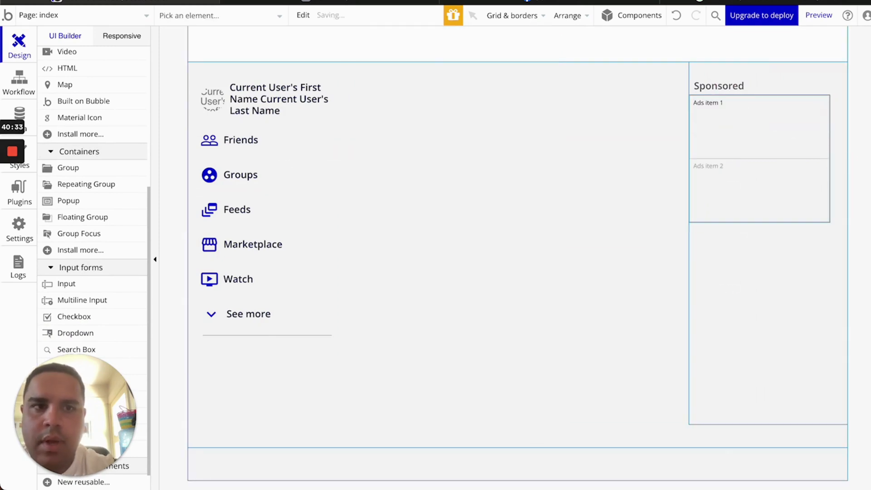
{"action": "left_click", "coordinate": [68, 167]}
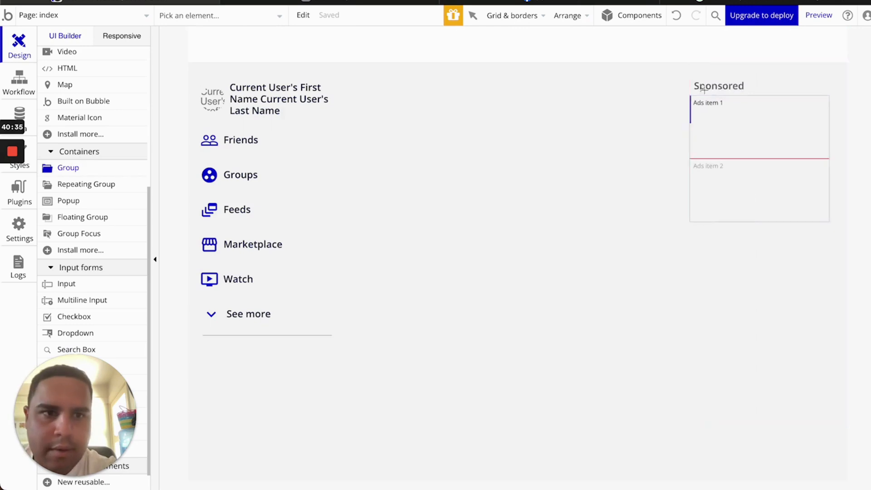
{"action": "mouse_move", "coordinate": [699, 106]}
{"action": "left_mouse_down"}
{"action": "mouse_move", "coordinate": [785, 128]}
{"action": "mouse_move", "coordinate": [823, 158]}
{"action": "left_mouse_up"}
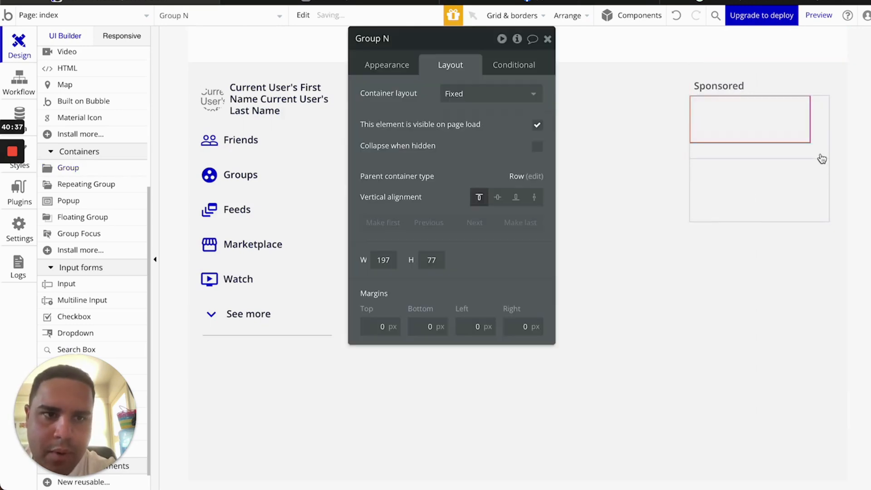
Give the cell's group a Row layout, non-fixed width, 90px minimum height, centred vertically
{"action": "left_click", "coordinate": [463, 93]}
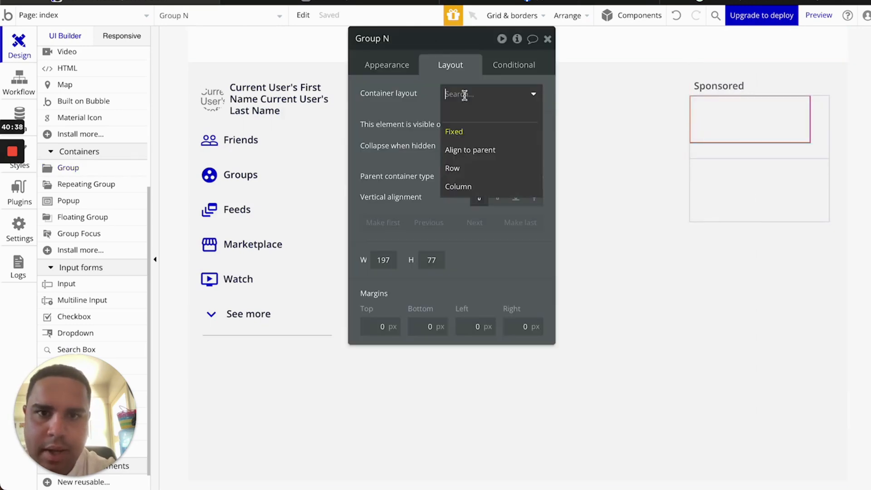
{"action": "left_click", "coordinate": [466, 174]}
{"action": "left_click", "coordinate": [537, 293]}
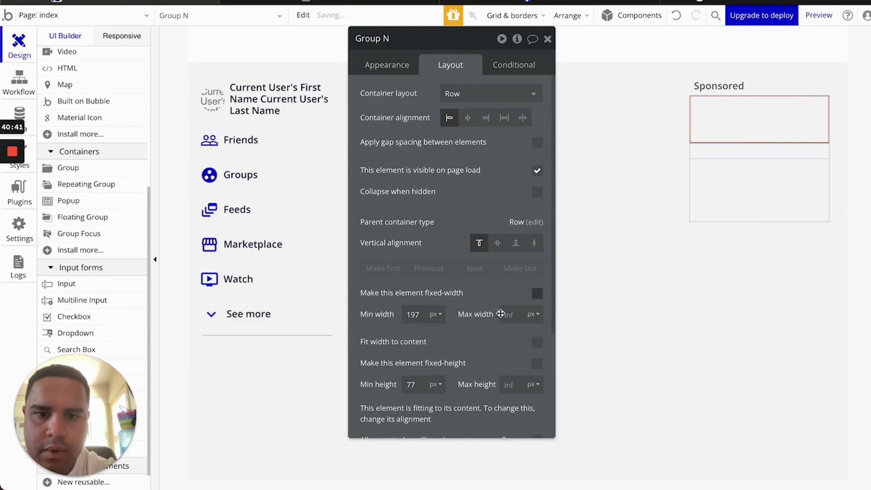
{"action": "key", "text": "Up"}
{"action": "key", "text": "Up"}
{"action": "key", "text": "Up"}
{"action": "key", "text": "Up"}
{"action": "key", "text": "Up"}
{"action": "key", "text": "Up"}
{"action": "key", "text": "Up"}
{"action": "key", "text": "Up"}
{"action": "key", "text": "Up"}
{"action": "key", "text": "Up"}
{"action": "key", "text": "Up"}
{"action": "key", "text": "Up"}
{"action": "key", "text": "Up"}
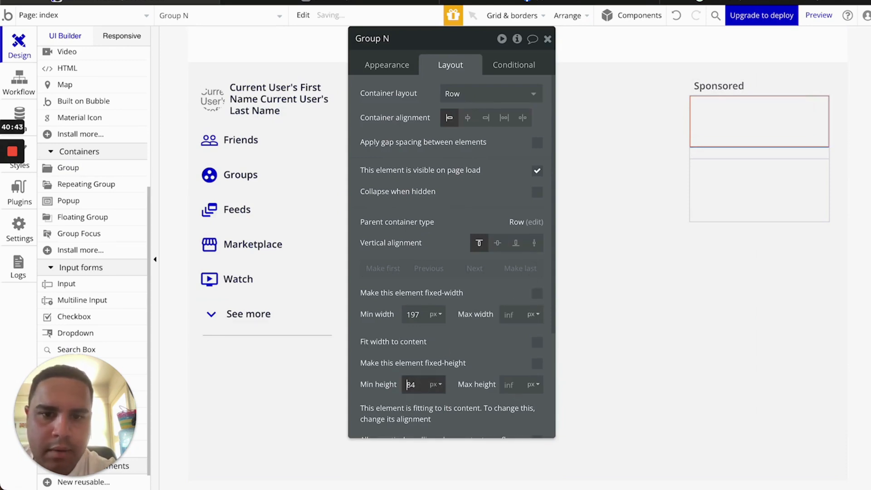
{"action": "key", "text": "Down"}
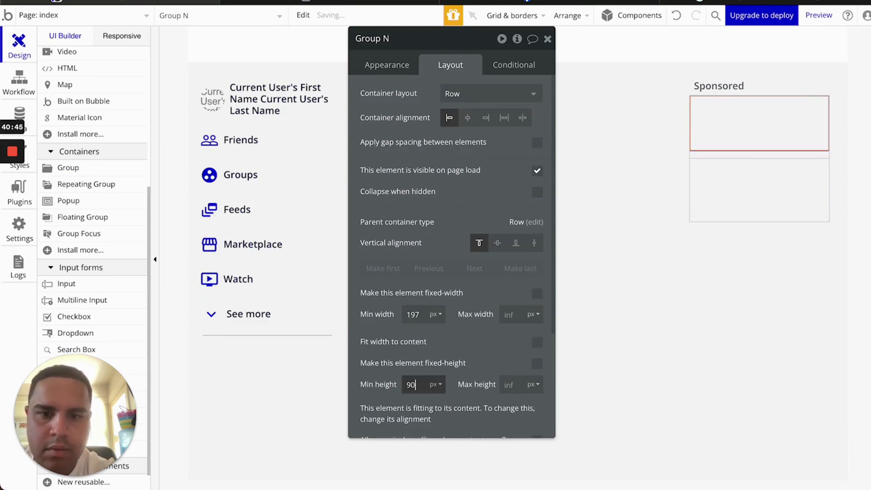
{"action": "left_click", "coordinate": [498, 245]}
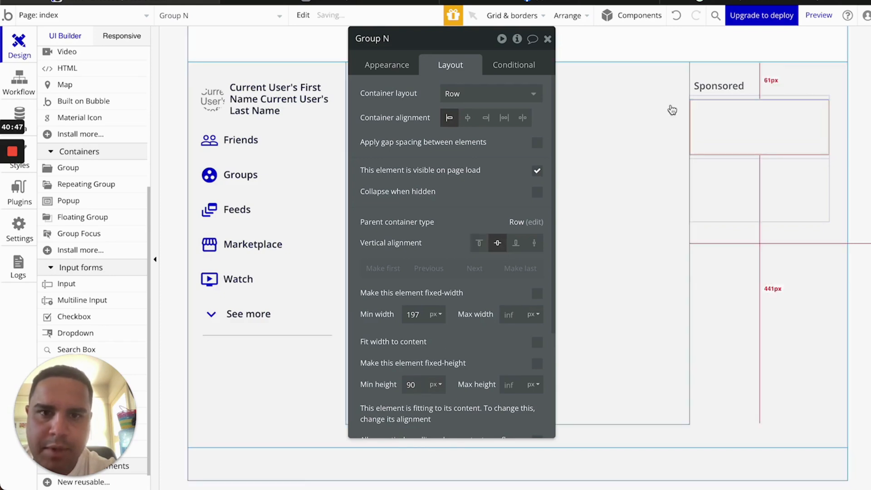
Draw an image inside the group and set the group to type Ads from Current cell's Ads
{"action": "scroll", "coordinate": [90, 104], "scroll_direction": "up", "scroll_amount": 5}
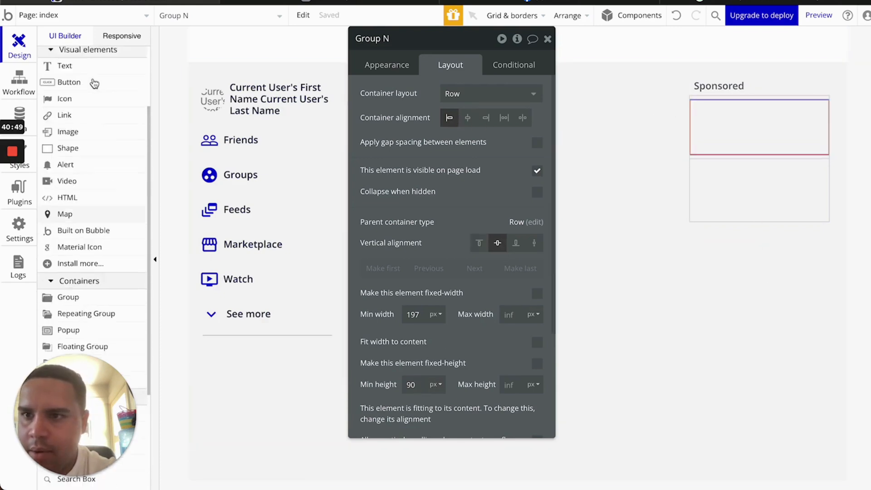
{"action": "left_click", "coordinate": [68, 229]}
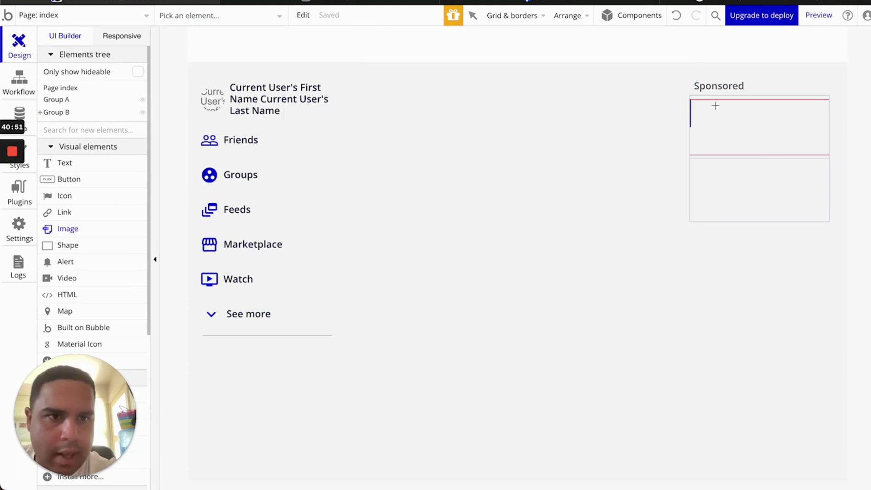
{"action": "left_click_drag", "start_coordinate": [702, 104], "coordinate": [760, 155]}
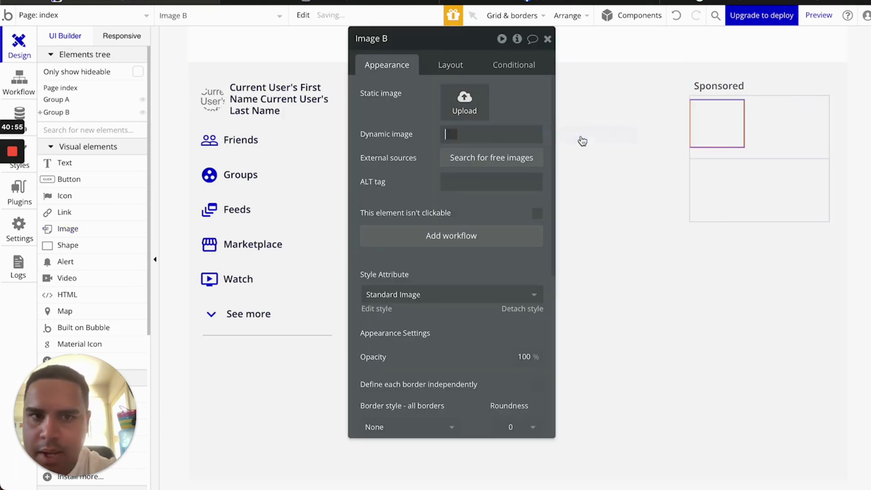
{"action": "left_click", "coordinate": [764, 136]}
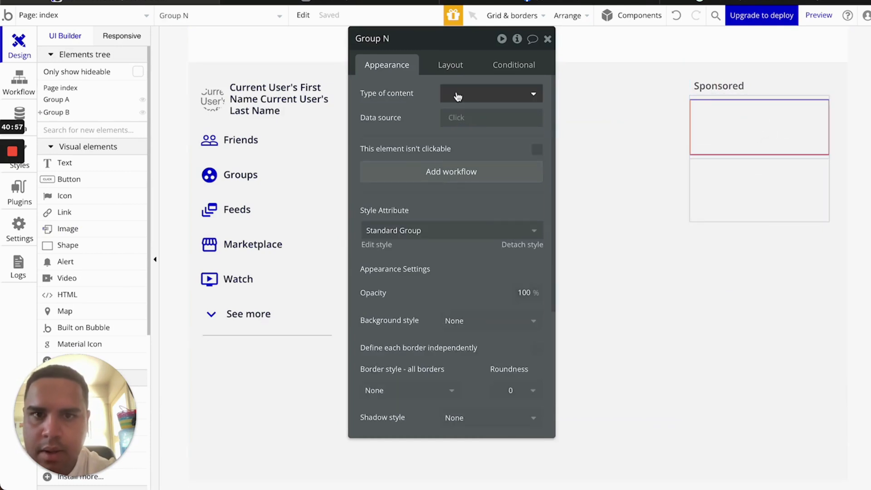
{"action": "left_click", "coordinate": [473, 93]}
{"action": "left_click", "coordinate": [457, 148]}
{"action": "left_click", "coordinate": [459, 117]}
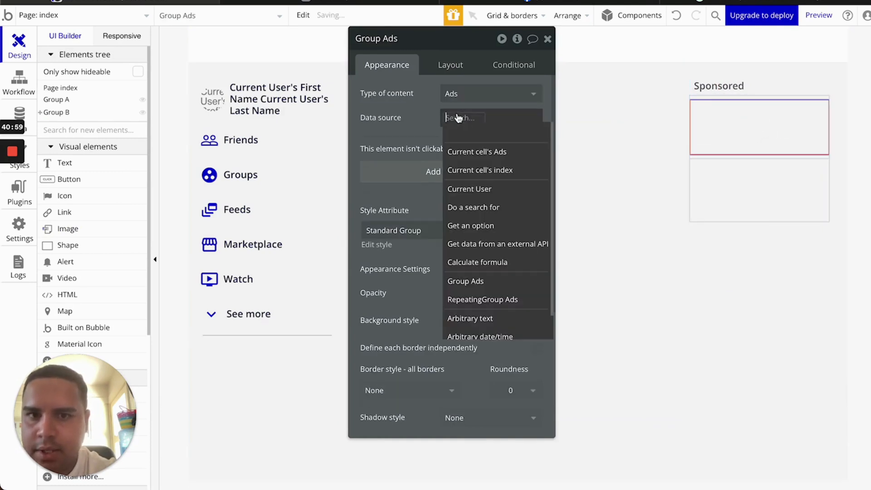
{"action": "left_click", "coordinate": [484, 154]}
Set the image's dynamic source to Parent group's Ads's Image, keeping Rescale rendering
{"action": "left_click", "coordinate": [735, 135]}
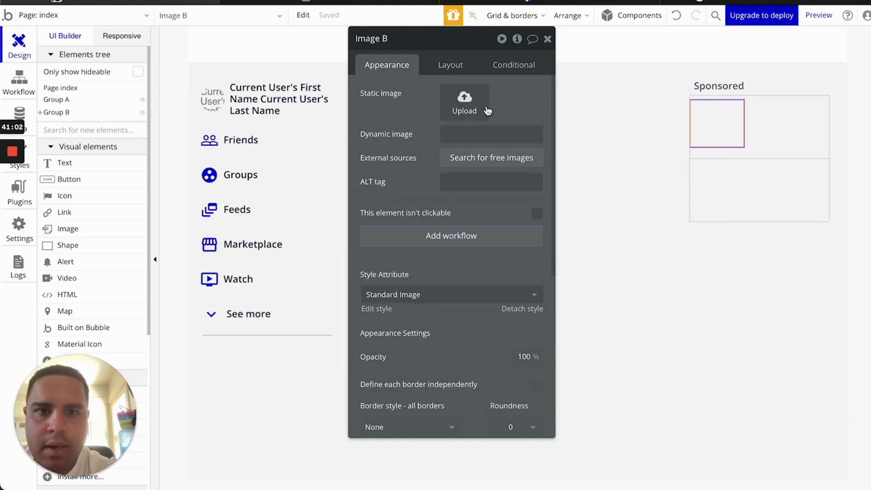
{"action": "left_click", "coordinate": [484, 134]}
{"action": "left_click", "coordinate": [598, 135]}
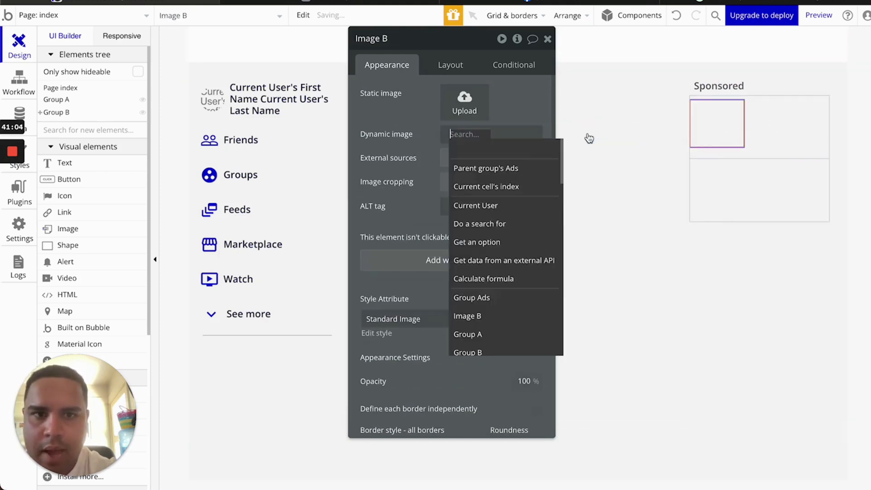
{"action": "left_click", "coordinate": [496, 169]}
{"action": "left_click", "coordinate": [496, 177]}
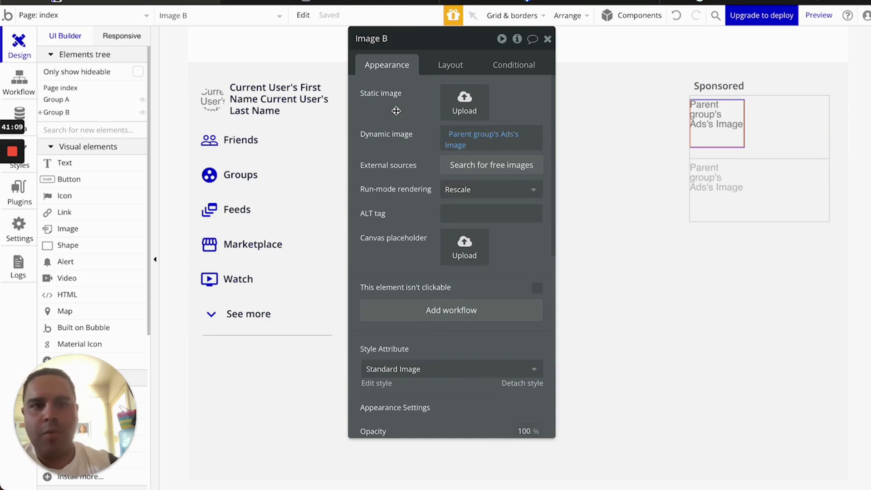
{"action": "left_click", "coordinate": [459, 189]}
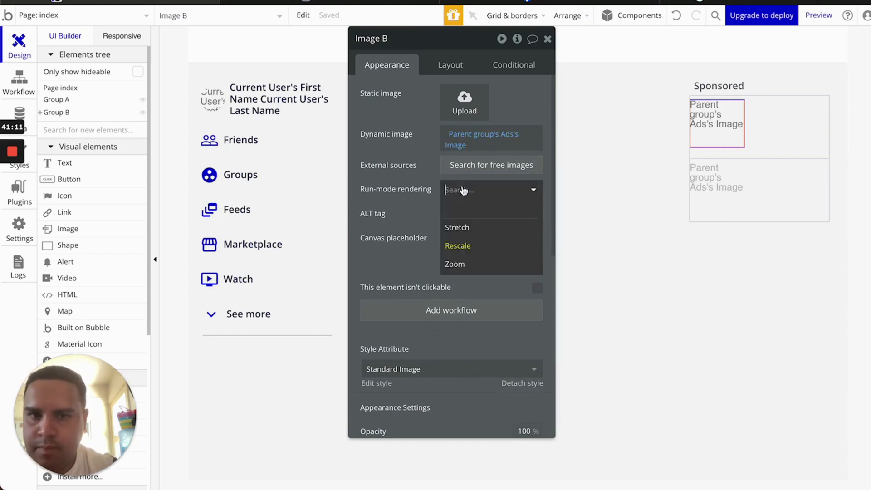
{"action": "left_click", "coordinate": [459, 189]}
{"action": "scroll", "coordinate": [82, 236], "scroll_direction": "down", "scroll_amount": 5}
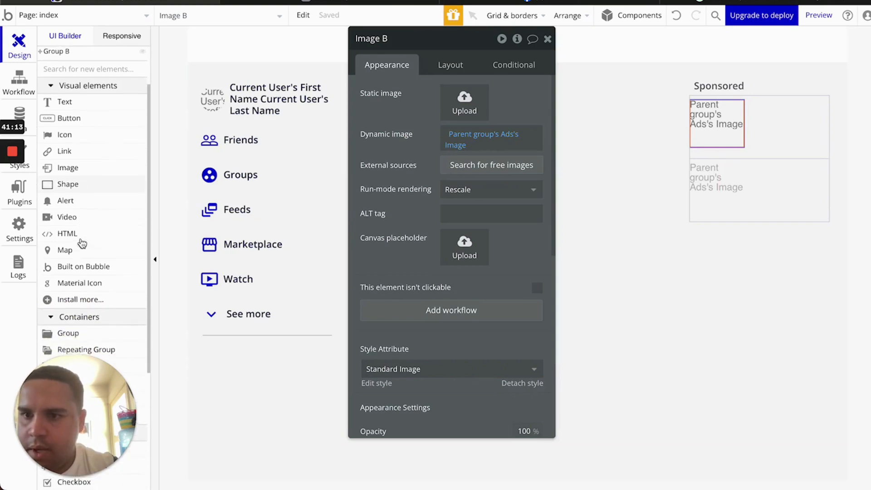
{"action": "left_click", "coordinate": [97, 146]}
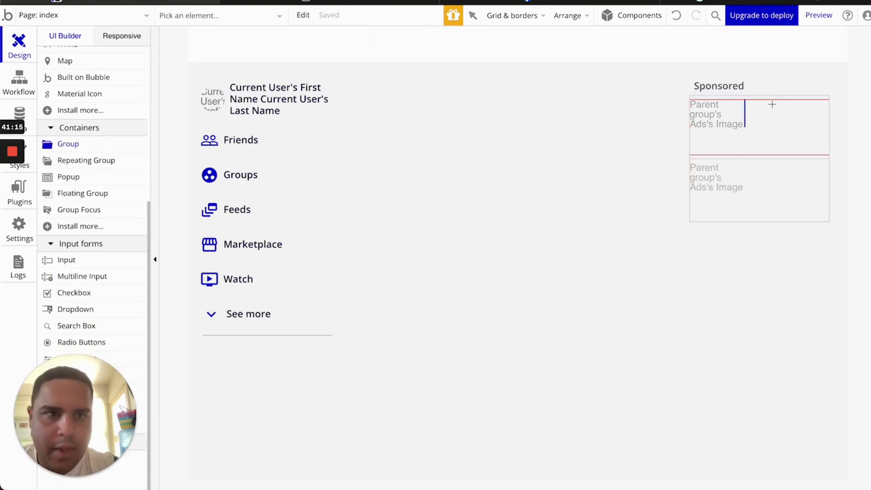
Draw a second group beside the image and compare with Facebook's sponsored ad
{"action": "left_click_drag", "start_coordinate": [768, 103], "coordinate": [825, 153]}
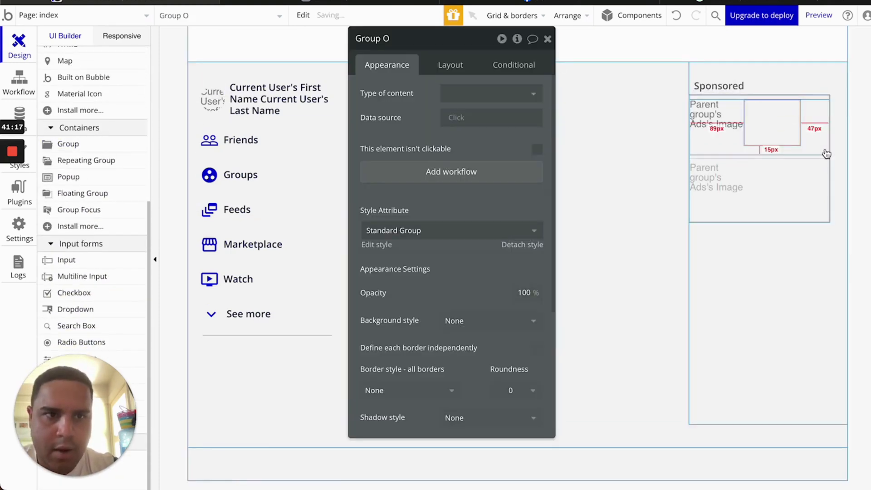
{"action": "left_click", "coordinate": [575, 1]}
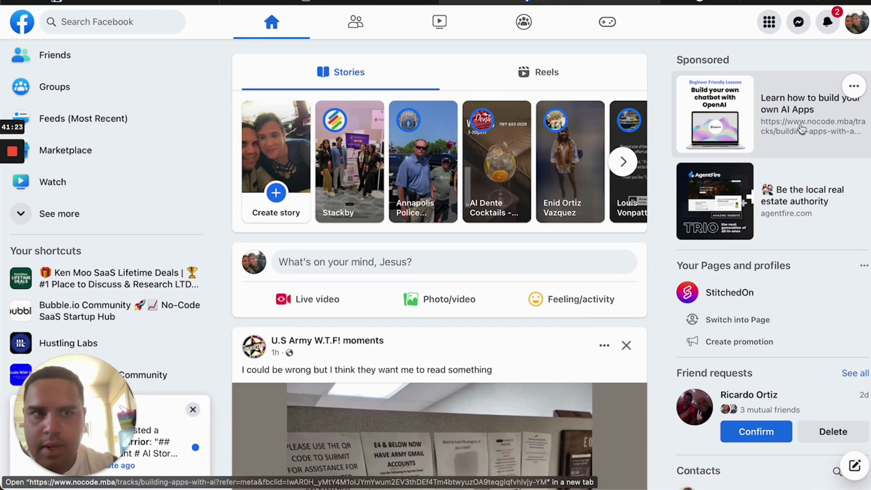
{"action": "left_click", "coordinate": [338, 2]}
{"action": "left_click", "coordinate": [123, 2]}
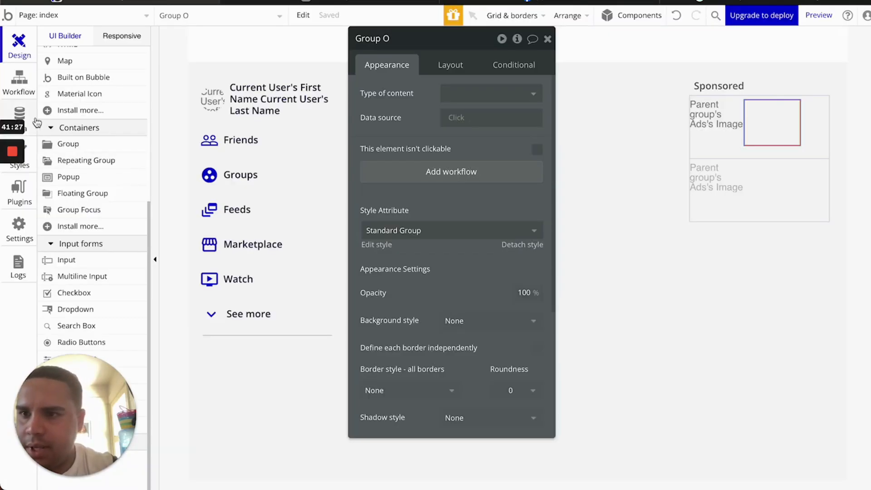
Rename the Ads data type's Description field to Link
{"action": "left_click", "coordinate": [20, 115]}
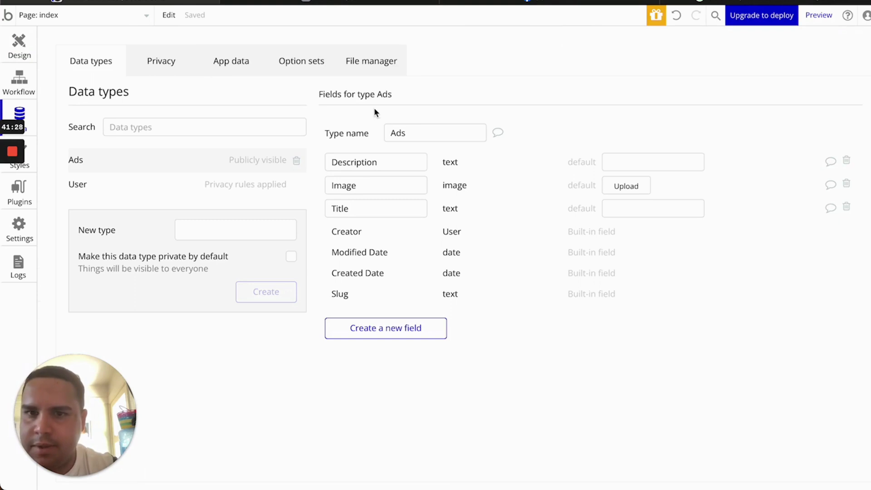
{"action": "double_click", "coordinate": [368, 163]}
{"action": "type", "text": "Link"}
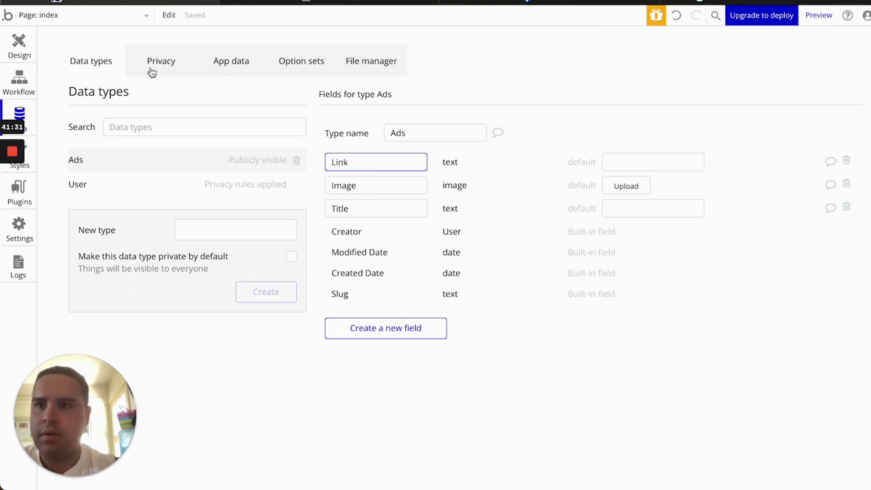
{"action": "left_click", "coordinate": [19, 45]}
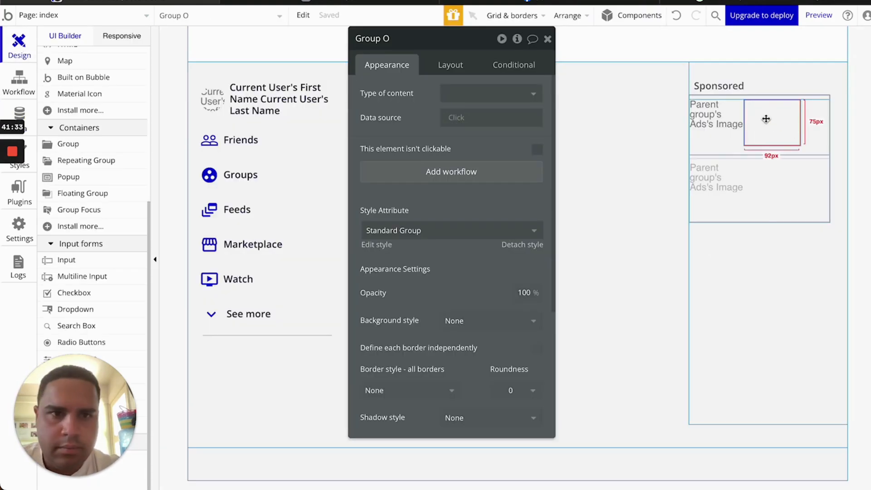
Give the right-hand group a Column layout, non-fixed width and 90px minimum height
{"action": "left_click", "coordinate": [445, 65]}
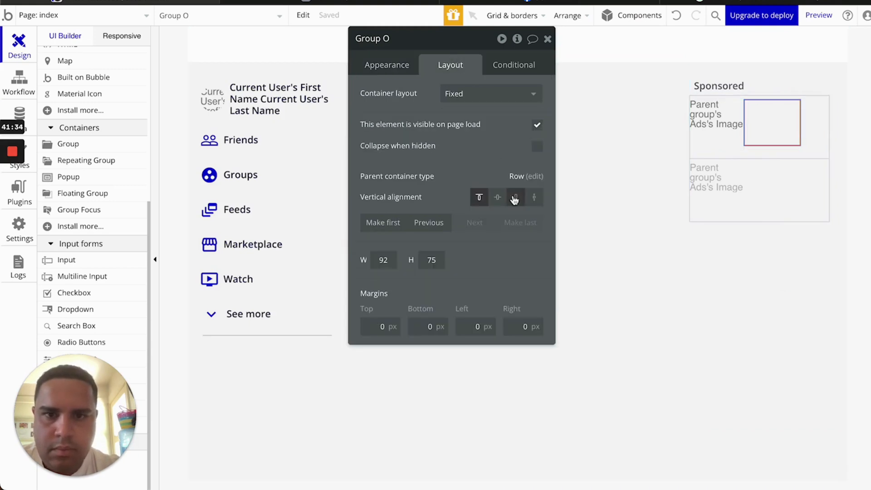
{"action": "left_click", "coordinate": [512, 95]}
{"action": "left_click", "coordinate": [462, 185]}
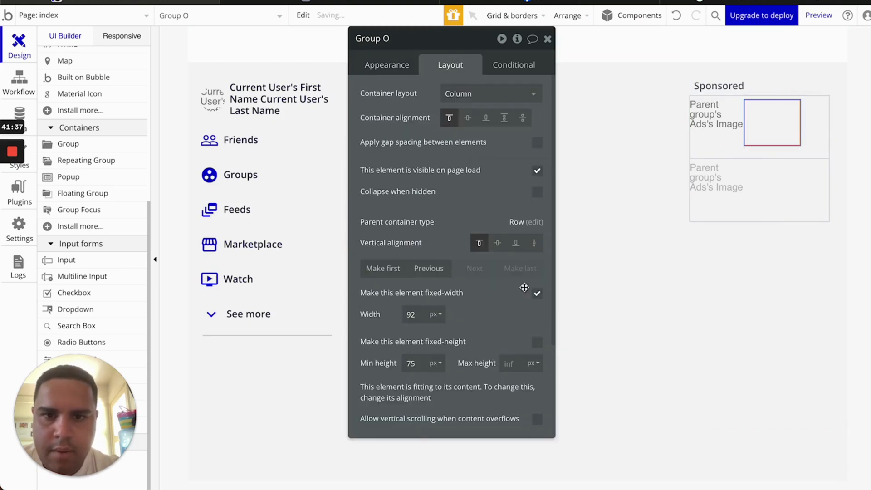
{"action": "left_click", "coordinate": [537, 293]}
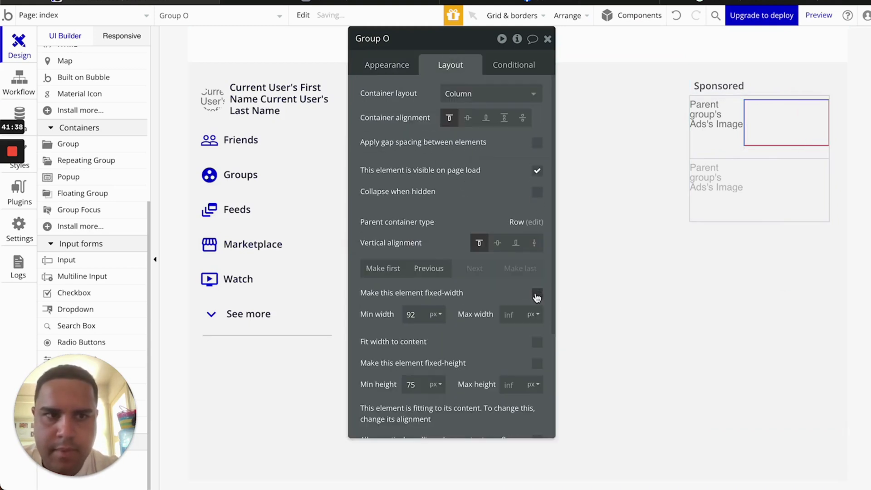
{"action": "double_click", "coordinate": [419, 381]}
{"action": "type", "text": "83"}
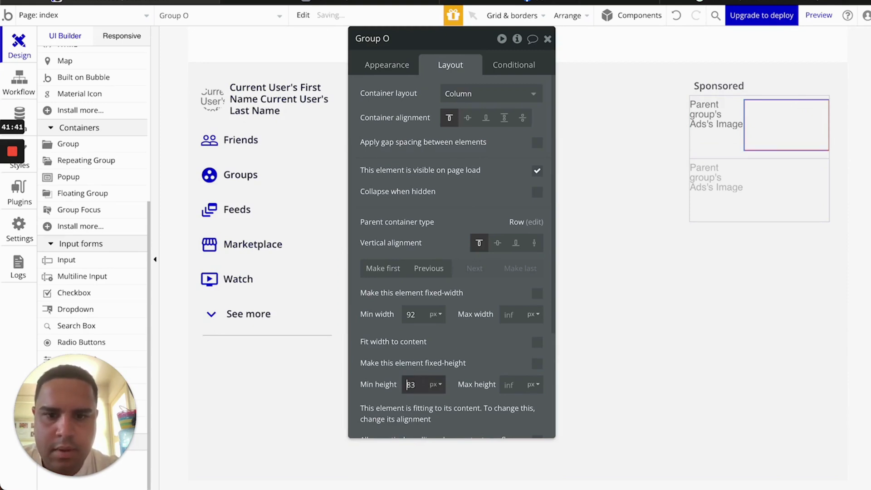
{"action": "key", "text": "Up"}
{"action": "key", "text": "Up"}
{"action": "key", "text": "Up"}
{"action": "key", "text": "Up"}
{"action": "key", "text": "Up"}
{"action": "key", "text": "Up"}
{"action": "key", "text": "Up"}
{"action": "key", "text": "Return"}
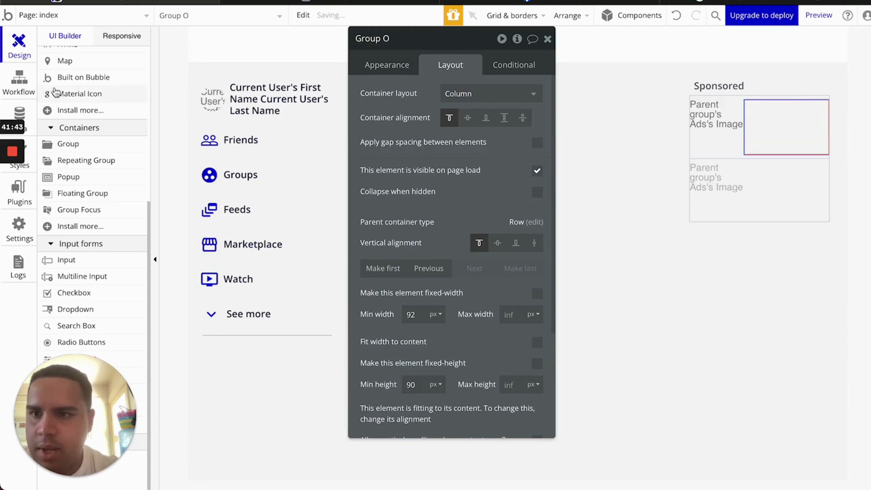
Draw a text inside the group and set the group to type Ads from Parent group's Ads
{"action": "scroll", "coordinate": [104, 136], "scroll_direction": "up", "scroll_amount": 6}
{"action": "left_click", "coordinate": [68, 164]}
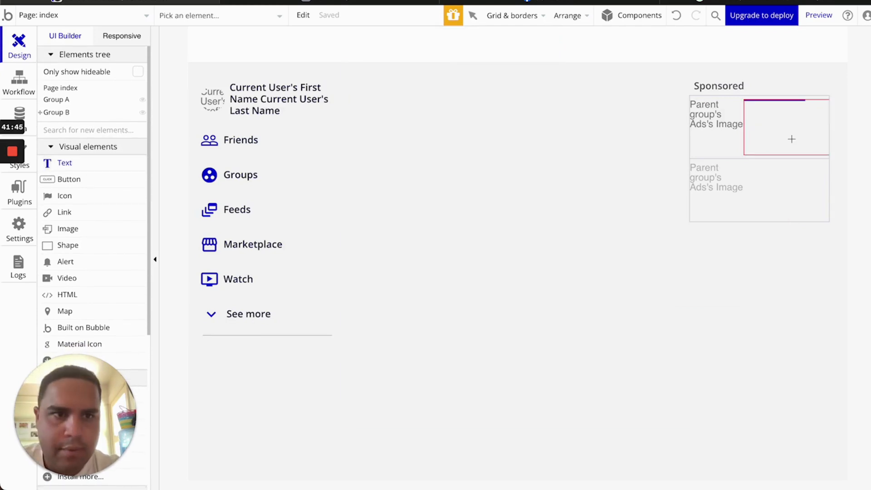
{"action": "mouse_move", "coordinate": [745, 105]}
{"action": "left_mouse_down"}
{"action": "mouse_move", "coordinate": [799, 110]}
{"action": "mouse_move", "coordinate": [826, 126]}
{"action": "left_mouse_up"}
{"action": "left_click", "coordinate": [476, 93]}
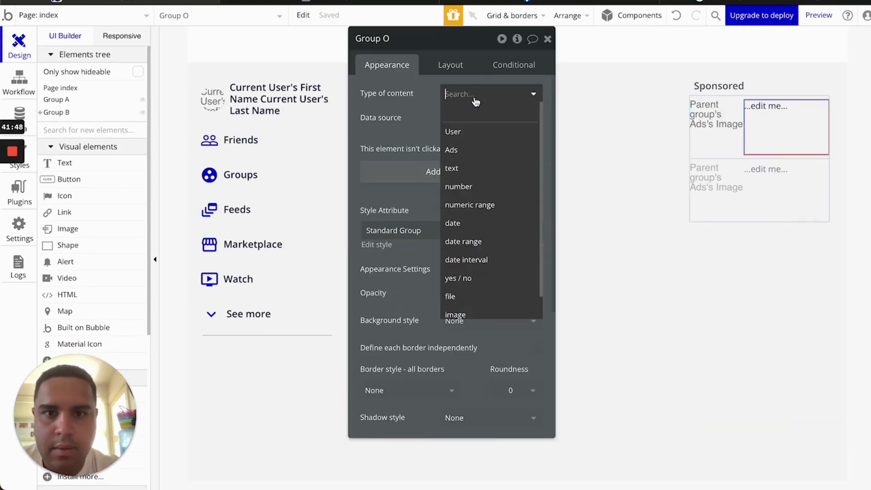
{"action": "left_click", "coordinate": [470, 152]}
{"action": "left_click", "coordinate": [468, 122]}
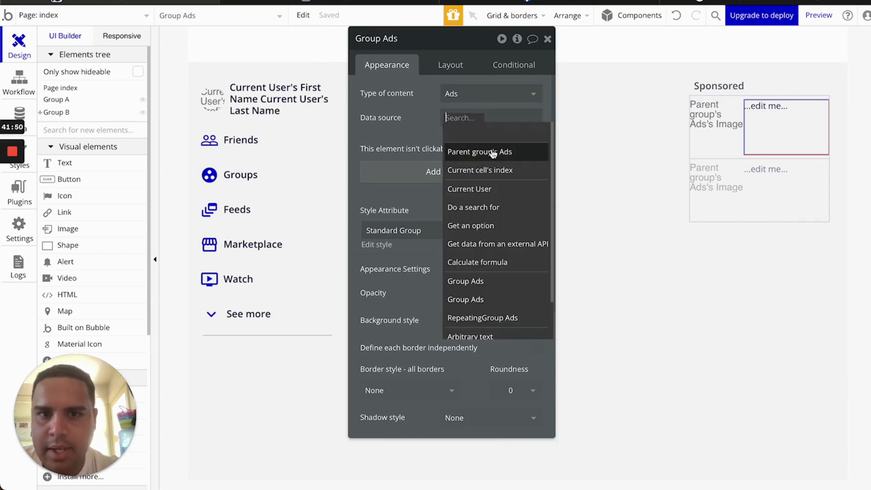
{"action": "left_click", "coordinate": [496, 152]}
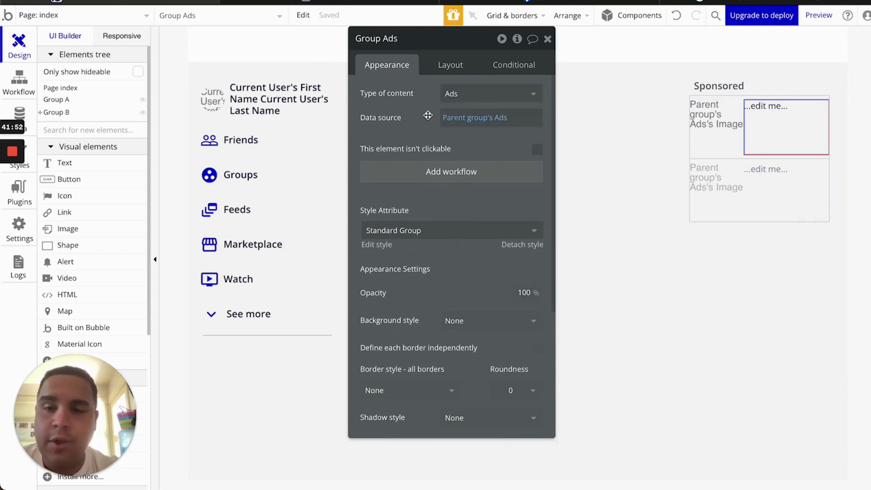
Make the text non-fixed width, showing Parent group's Ads's Title in bold
{"action": "left_click", "coordinate": [768, 116]}
{"action": "left_click", "coordinate": [450, 64]}
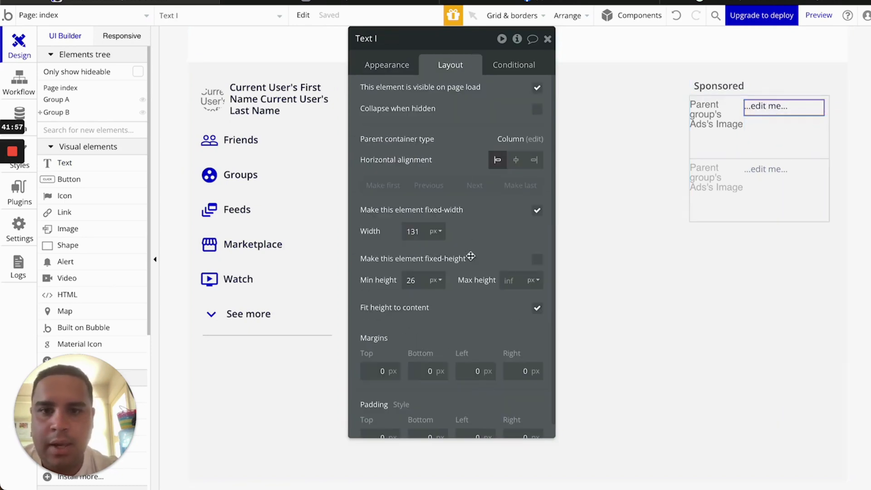
{"action": "left_click", "coordinate": [537, 212]}
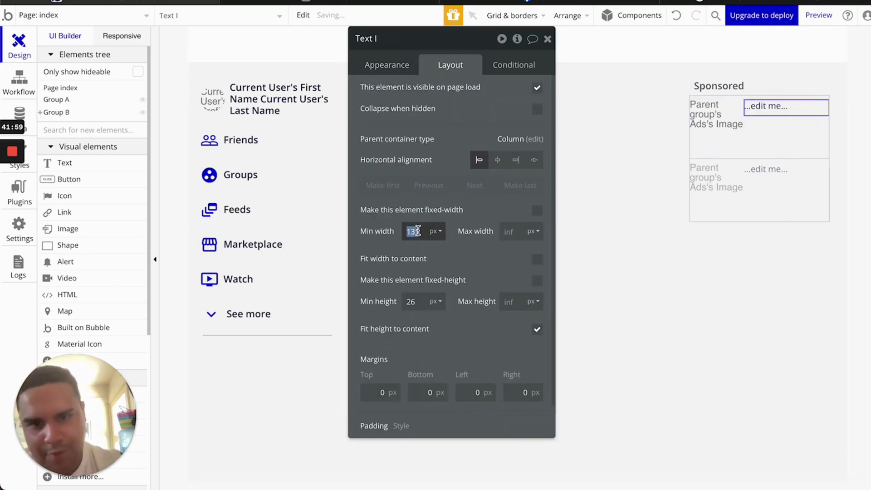
{"action": "left_click", "coordinate": [391, 66]}
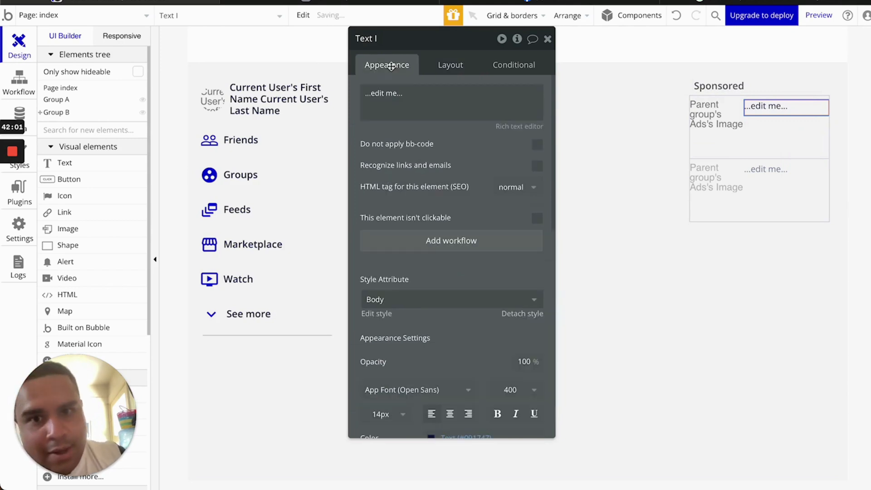
{"action": "triple_click", "coordinate": [405, 94]}
{"action": "left_click", "coordinate": [586, 94]}
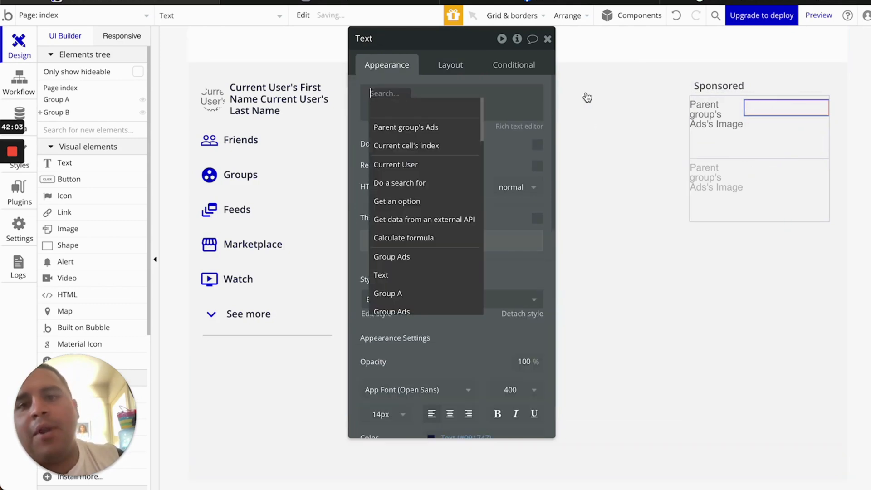
{"action": "left_click", "coordinate": [399, 132]}
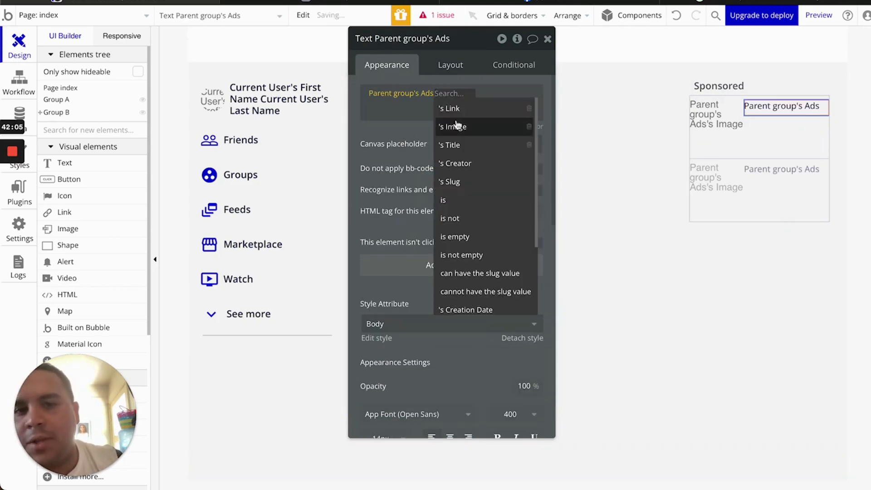
{"action": "left_click", "coordinate": [455, 144]}
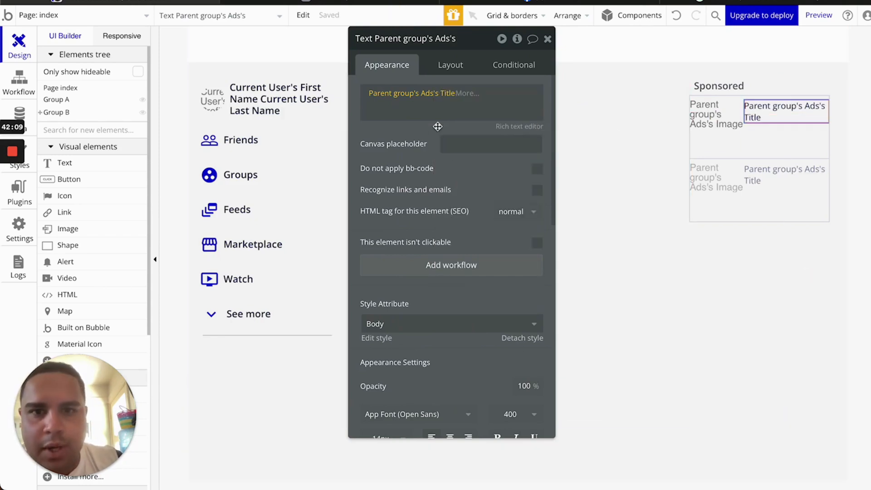
{"action": "scroll", "coordinate": [473, 361], "scroll_direction": "down", "scroll_amount": 2}
{"action": "left_click", "coordinate": [498, 406]}
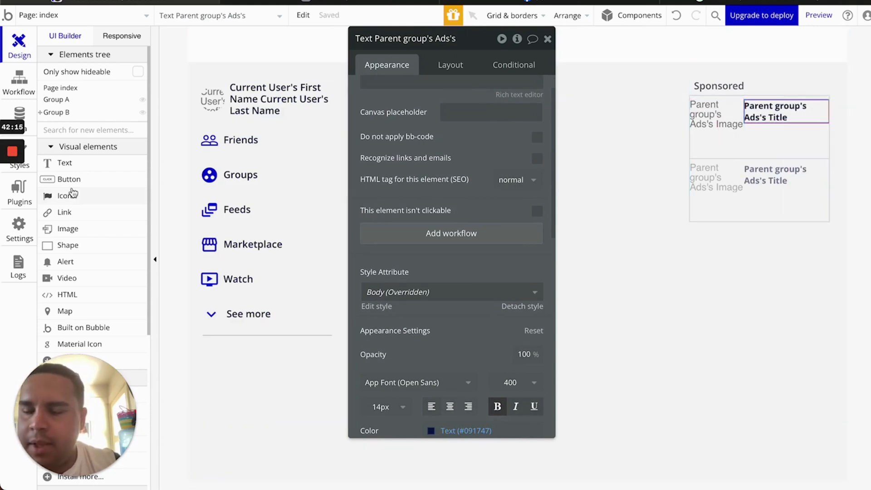
{"action": "left_click", "coordinate": [68, 163]}
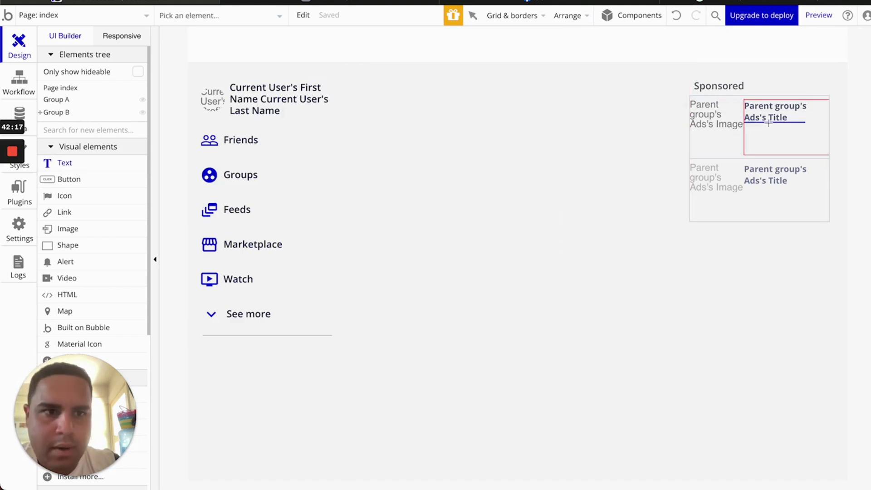
Draw a link below the ad title whose text is Parent group's Ads's Link
{"action": "left_click", "coordinate": [65, 212]}
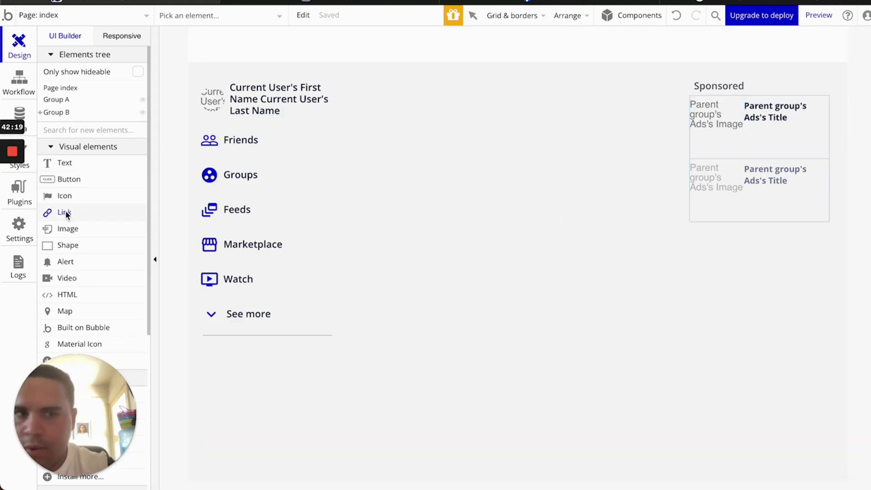
{"action": "left_click_drag", "start_coordinate": [747, 124], "coordinate": [826, 140]}
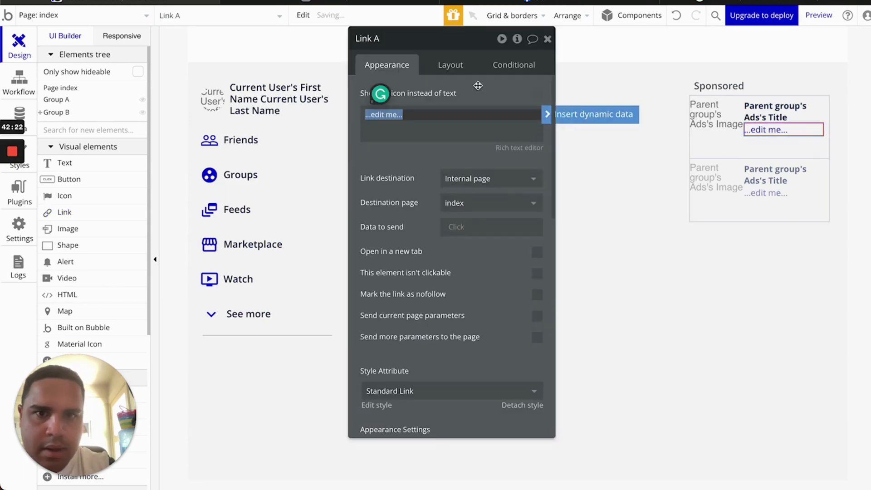
{"action": "left_click", "coordinate": [593, 114]}
{"action": "left_click", "coordinate": [422, 146]}
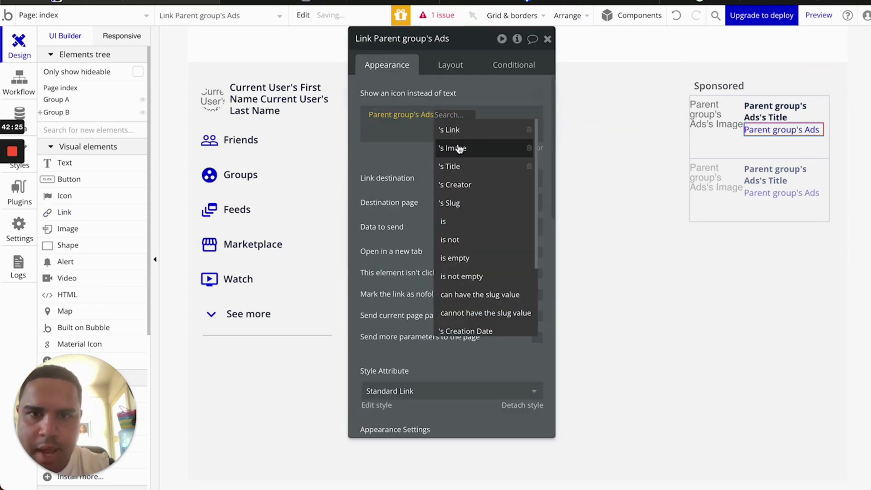
{"action": "left_click", "coordinate": [451, 130]}
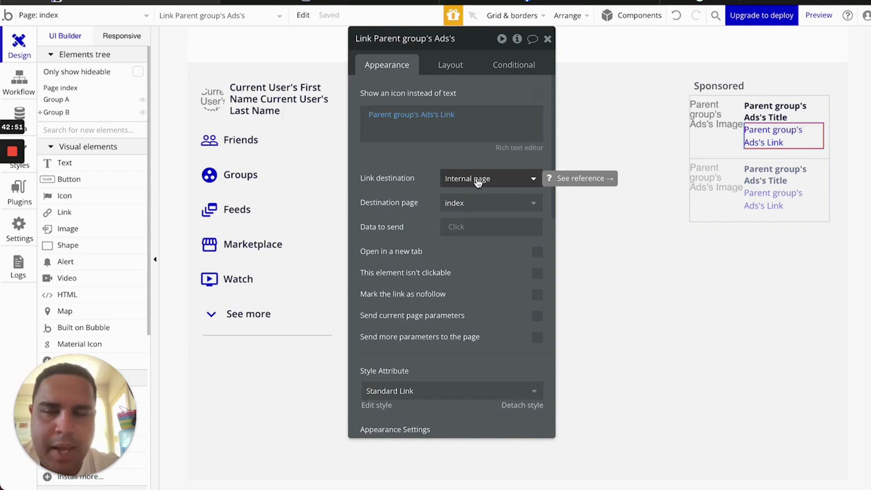
Point the link to an External URL set to Parent group's Ads's Link
{"action": "left_click", "coordinate": [477, 181]}
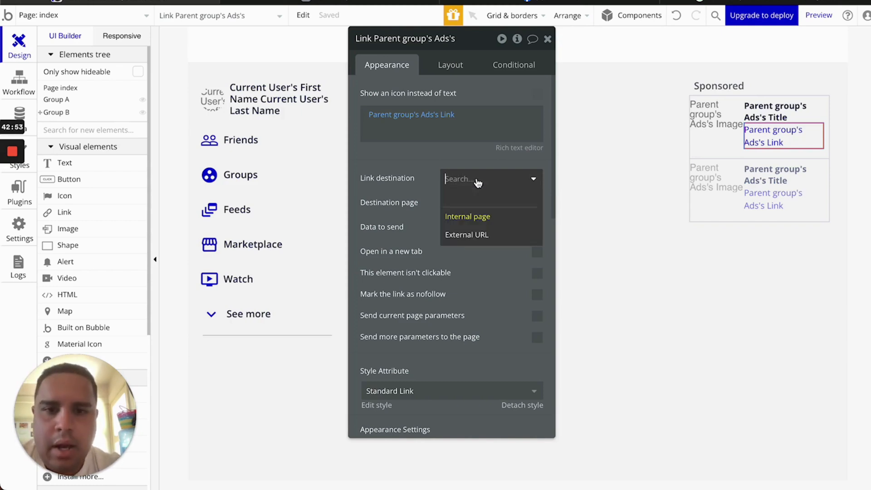
{"action": "left_click", "coordinate": [472, 236]}
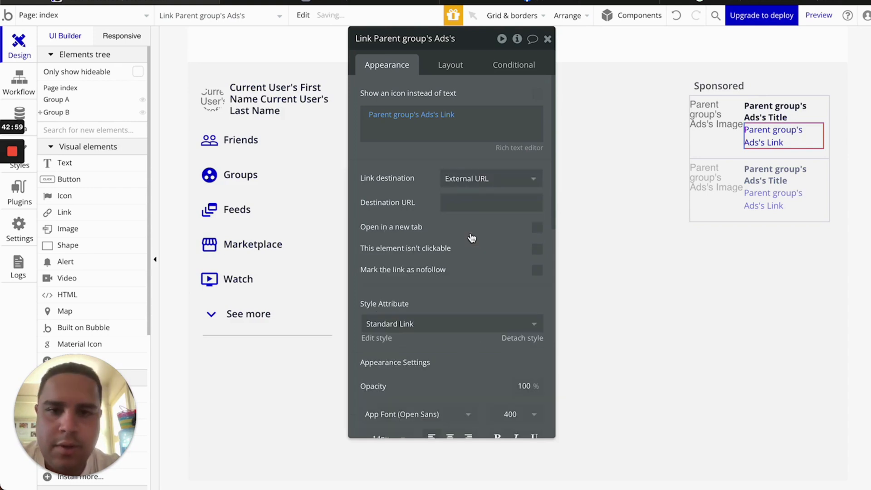
{"action": "left_click", "coordinate": [466, 203]}
{"action": "left_click", "coordinate": [595, 210]}
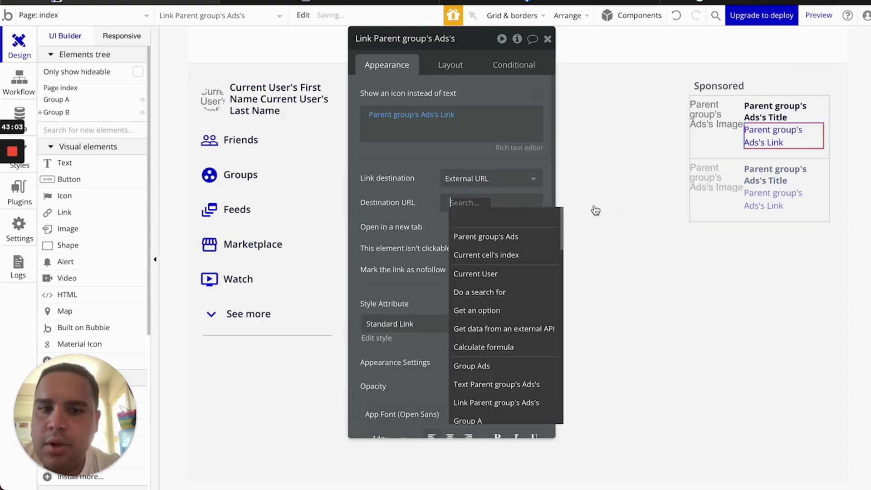
{"action": "left_click", "coordinate": [498, 236]}
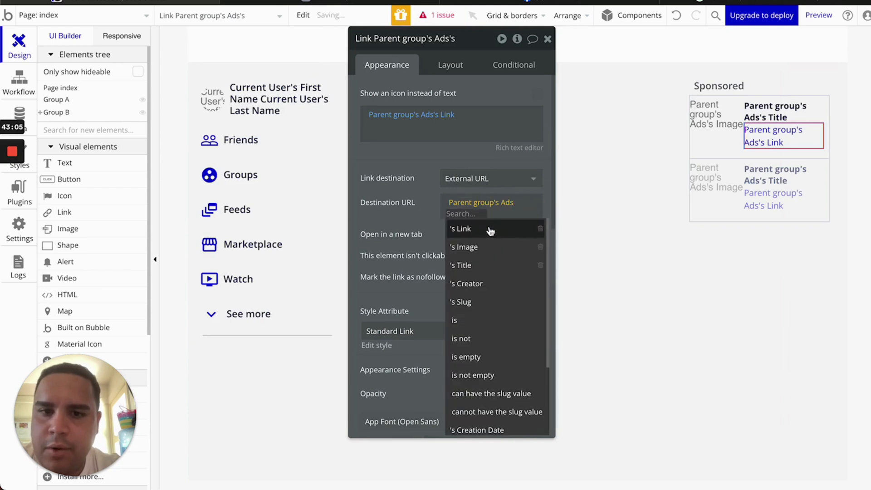
{"action": "left_click", "coordinate": [491, 229]}
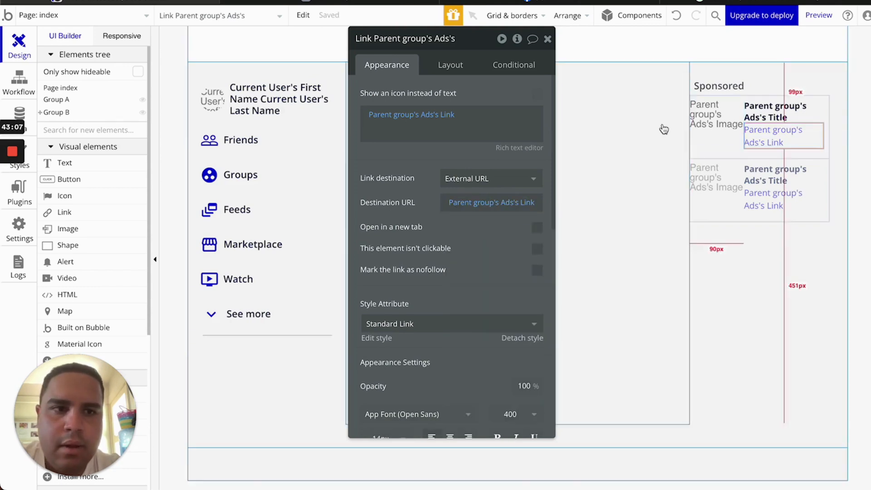
{"action": "left_click", "coordinate": [459, 69]}
Make the ad link flexible-width and set a 4px gap between title and link
{"action": "left_click", "coordinate": [538, 210]}
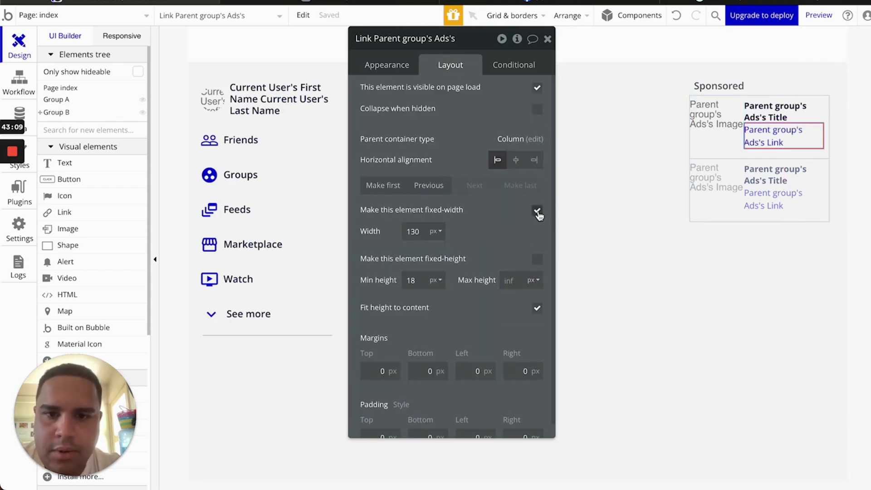
{"action": "key", "text": "BackSpace"}
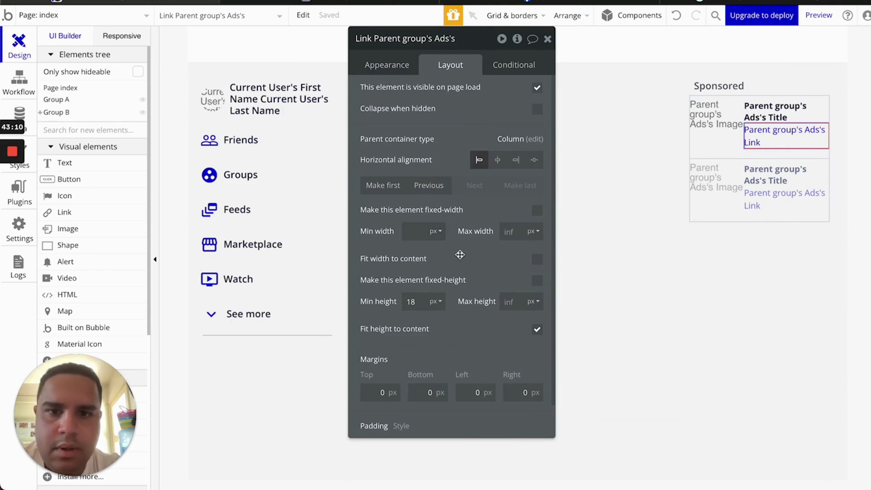
{"action": "left_click", "coordinate": [789, 155]}
{"action": "left_click", "coordinate": [537, 143]}
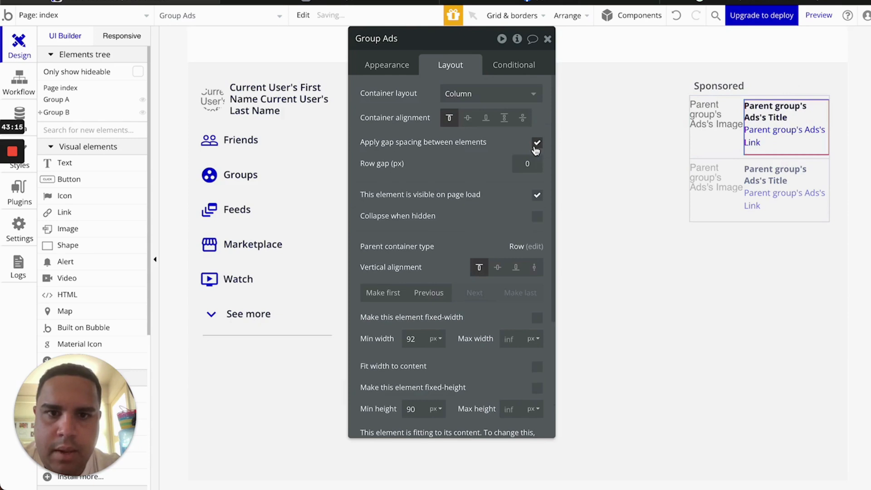
{"action": "left_click", "coordinate": [527, 164]}
{"action": "type", "text": "4"}
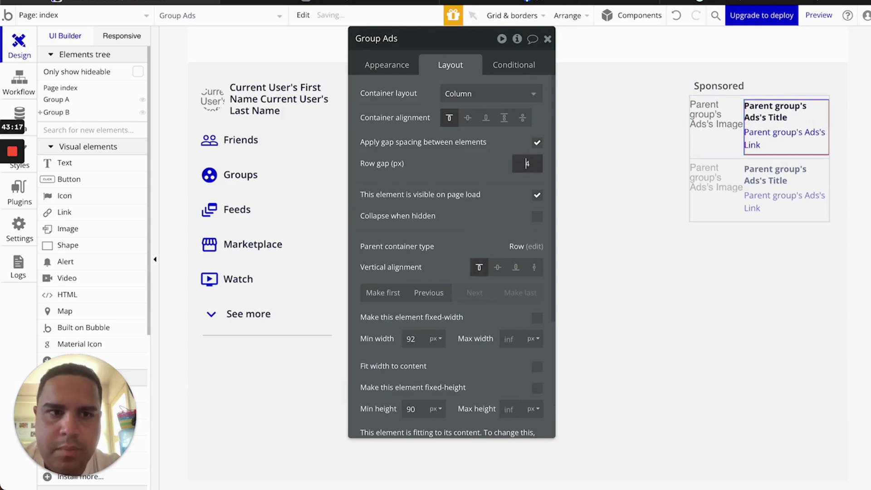
Give Group Ads a 4px gap between the ad image and its text
{"action": "left_click", "coordinate": [730, 149]}
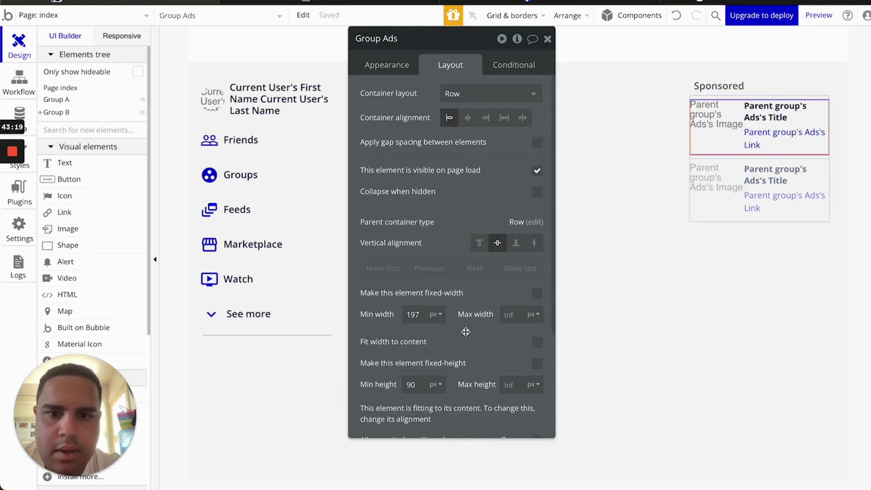
{"action": "left_click", "coordinate": [536, 143]}
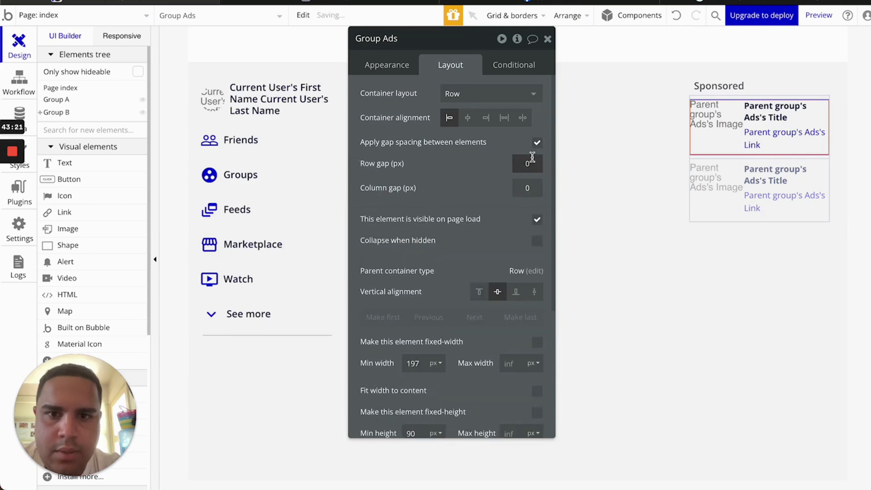
{"action": "double_click", "coordinate": [531, 189]}
{"action": "type", "text": "4"}
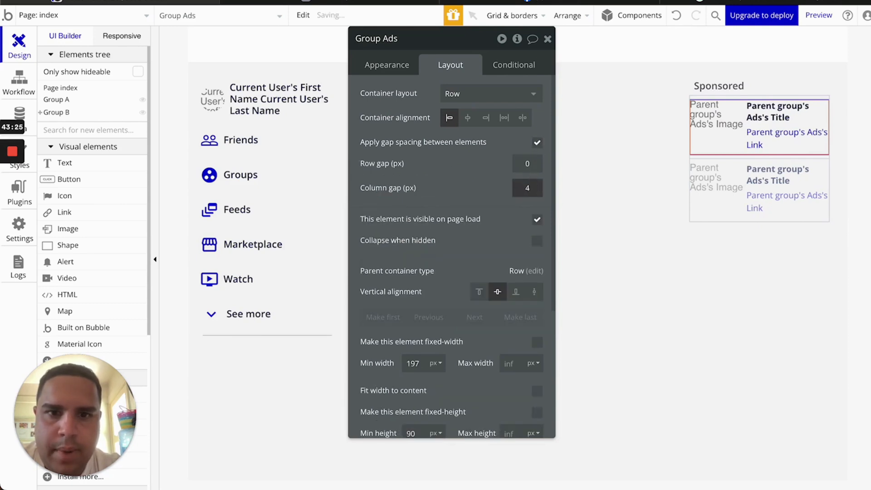
Make Image B a 90px square with aspect ratio kept, checking Facebook's layout
{"action": "left_click", "coordinate": [714, 128]}
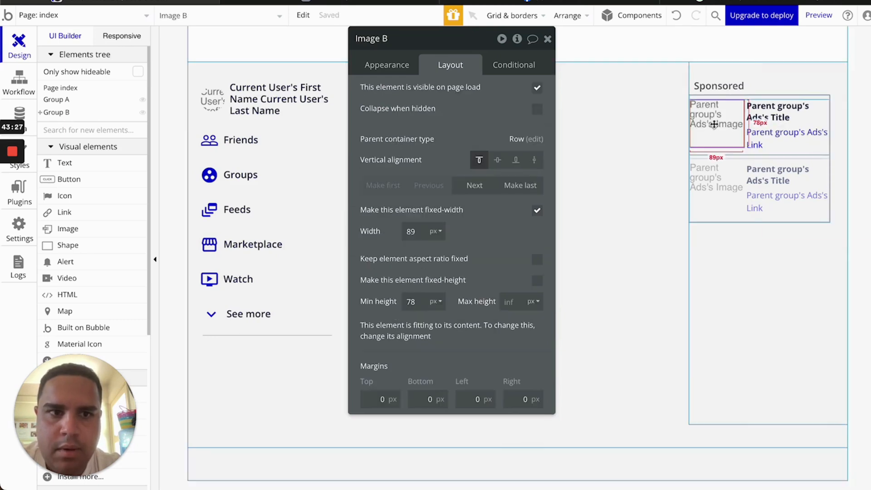
{"action": "left_click", "coordinate": [536, 259]}
{"action": "double_click", "coordinate": [410, 231]}
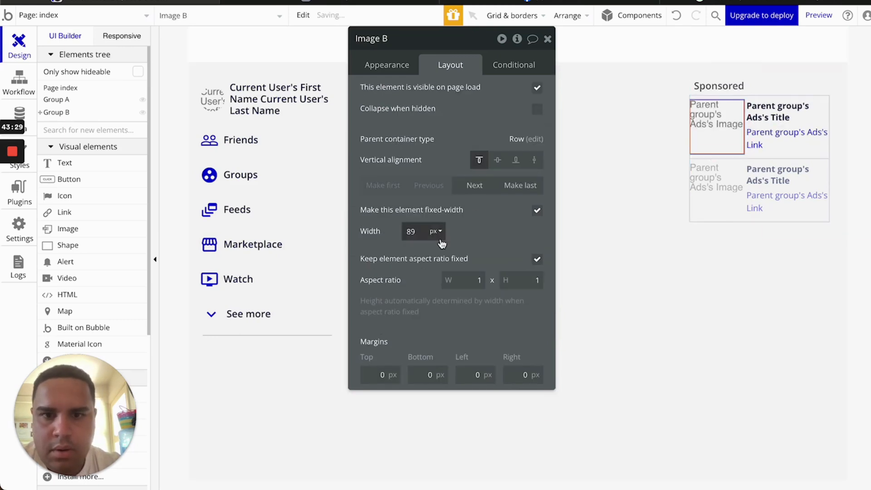
{"action": "type", "text": "90"}
{"action": "mouse_move", "coordinate": [15, 170]}
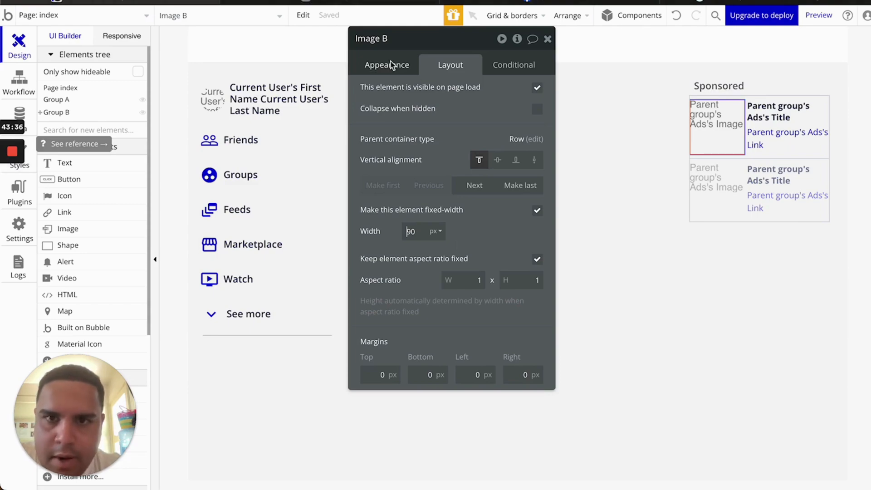
{"action": "left_click", "coordinate": [561, 3]}
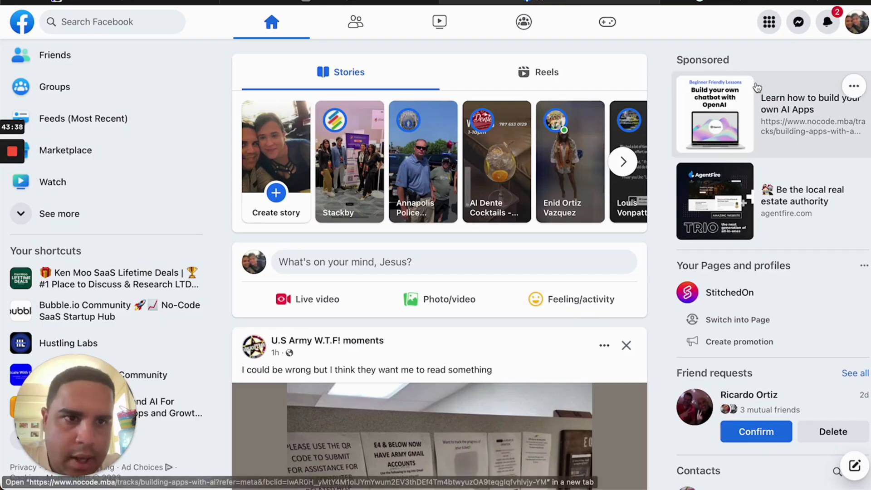
{"action": "left_click", "coordinate": [146, 2]}
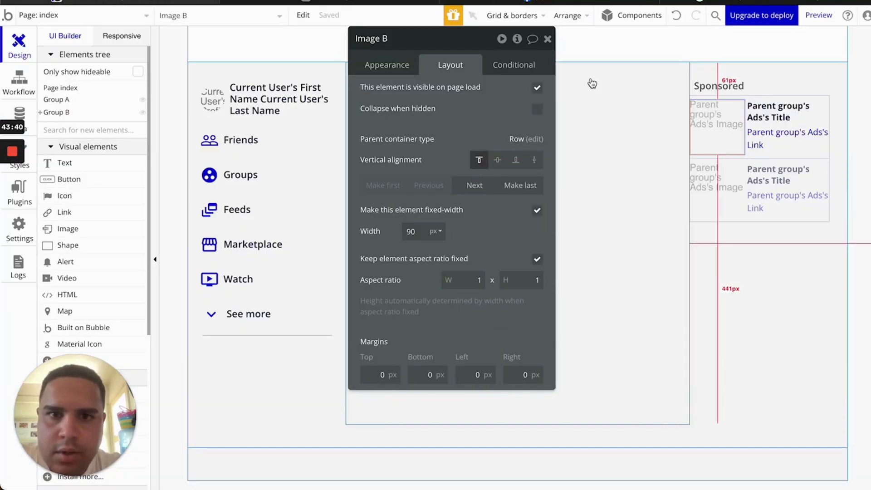
Round the ad image's corners to 10
{"action": "left_click", "coordinate": [375, 66]}
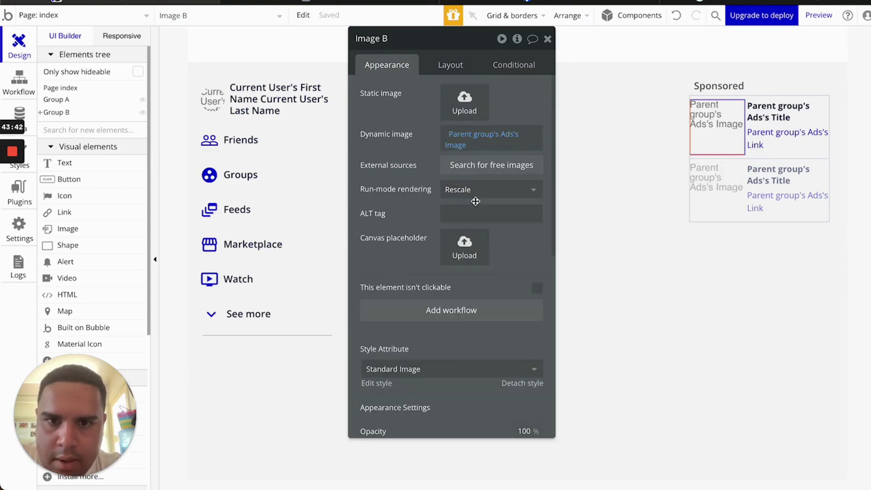
{"action": "scroll", "coordinate": [504, 323], "scroll_direction": "down", "scroll_amount": 4}
{"action": "left_click", "coordinate": [526, 329]}
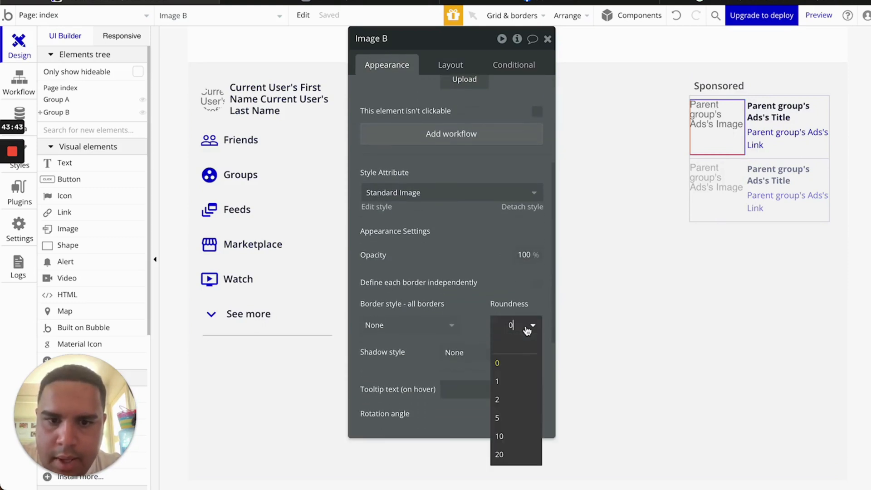
{"action": "left_click", "coordinate": [500, 437]}
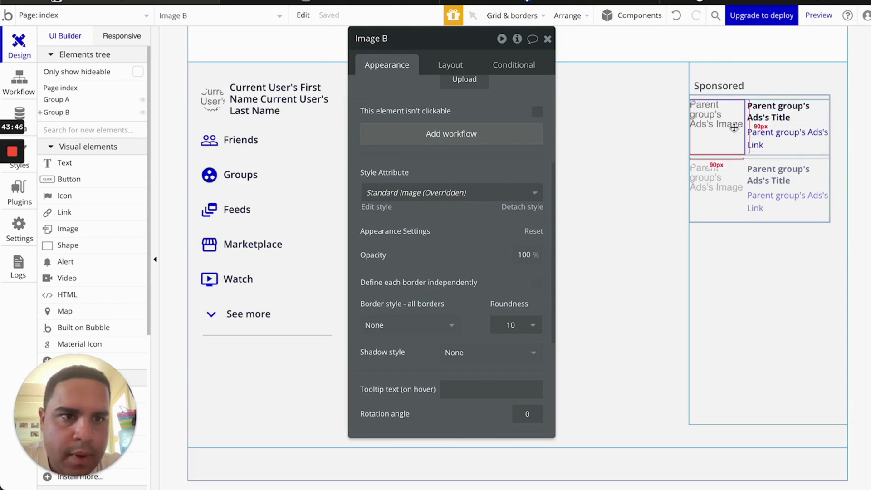
Set Group Ads' minimum width to 0
{"action": "left_click", "coordinate": [729, 157]}
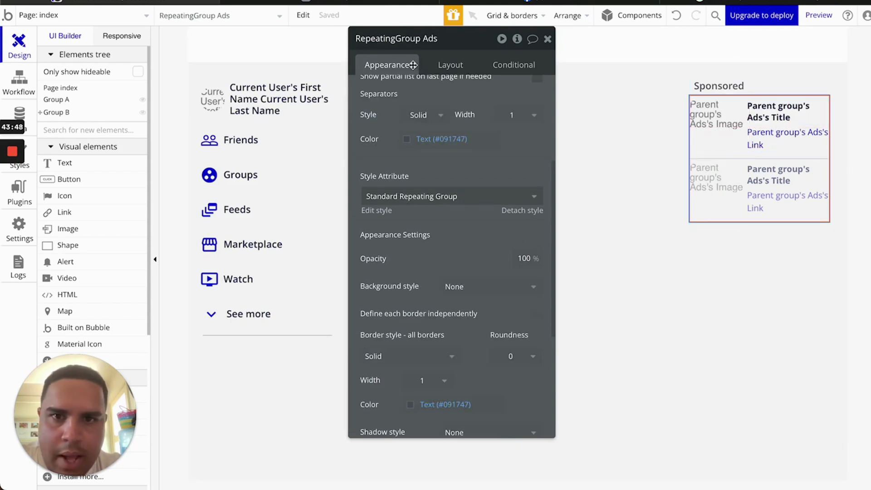
{"action": "left_click", "coordinate": [455, 69]}
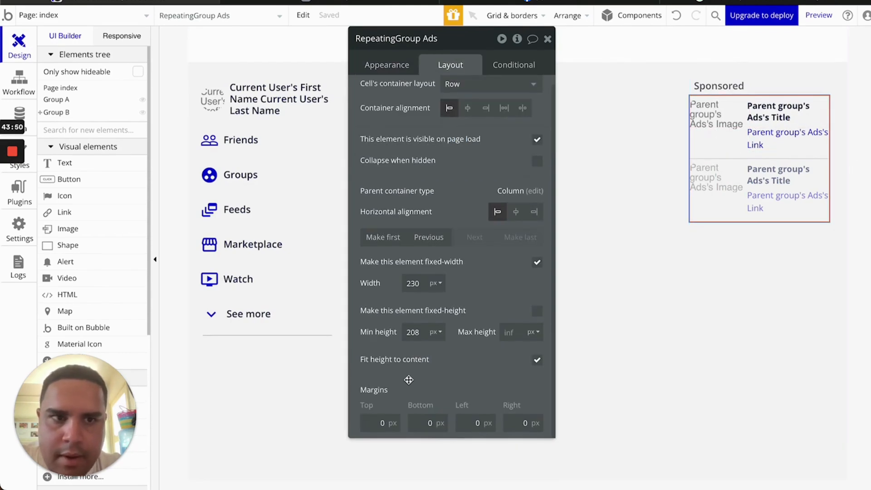
{"action": "left_click", "coordinate": [745, 149]}
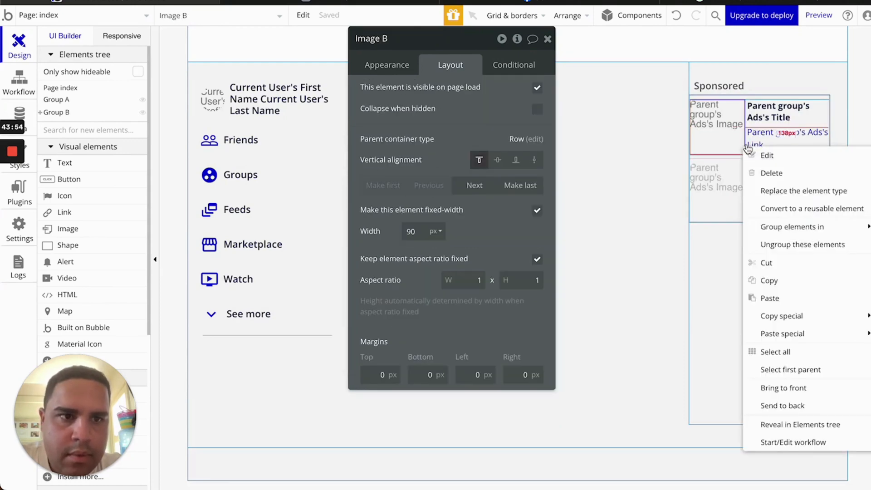
{"action": "left_click", "coordinate": [746, 145]}
{"action": "scroll", "coordinate": [424, 174], "scroll_direction": "down", "scroll_amount": 5}
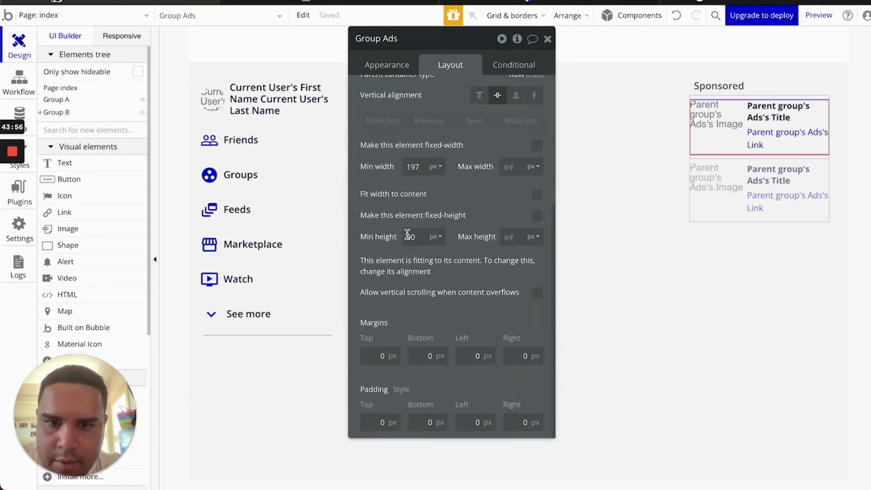
{"action": "double_click", "coordinate": [415, 167]}
{"action": "type", "text": "0"}
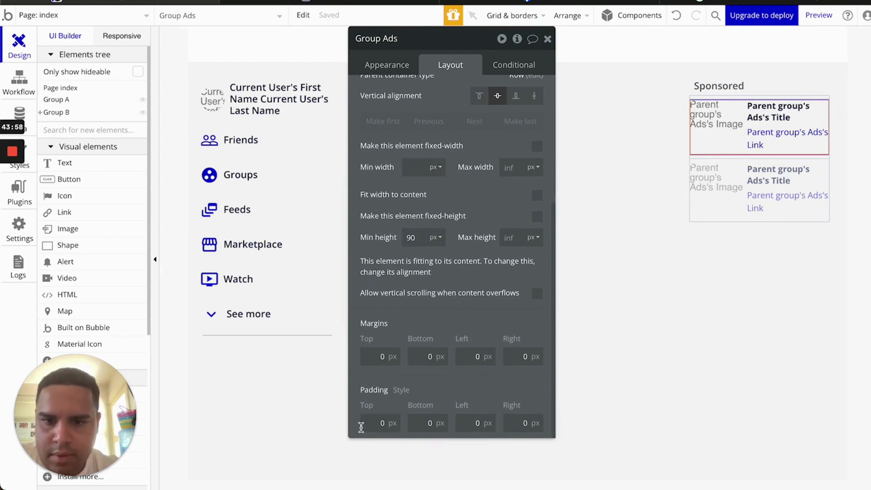
Give Group Ads 8px top, bottom and left padding, then close its settings
{"action": "left_click", "coordinate": [368, 424]}
{"action": "type", "text": "5"}
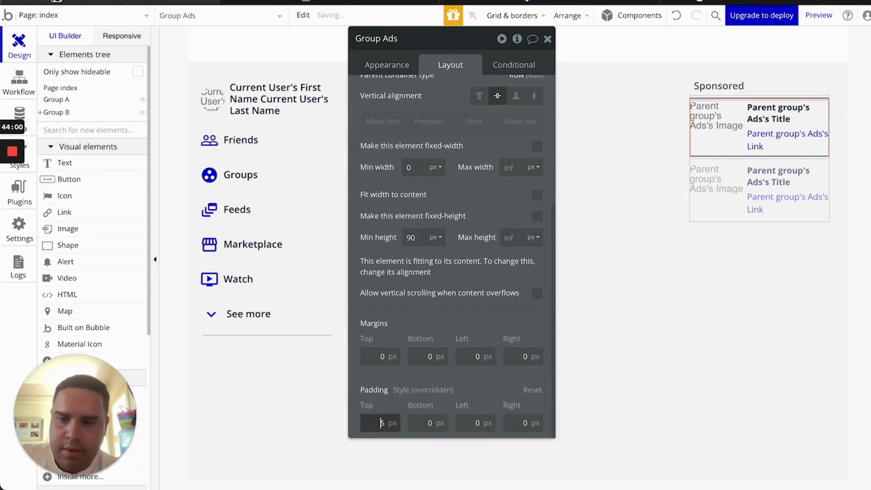
{"action": "key", "text": "BackSpace"}
{"action": "type", "text": "8"}
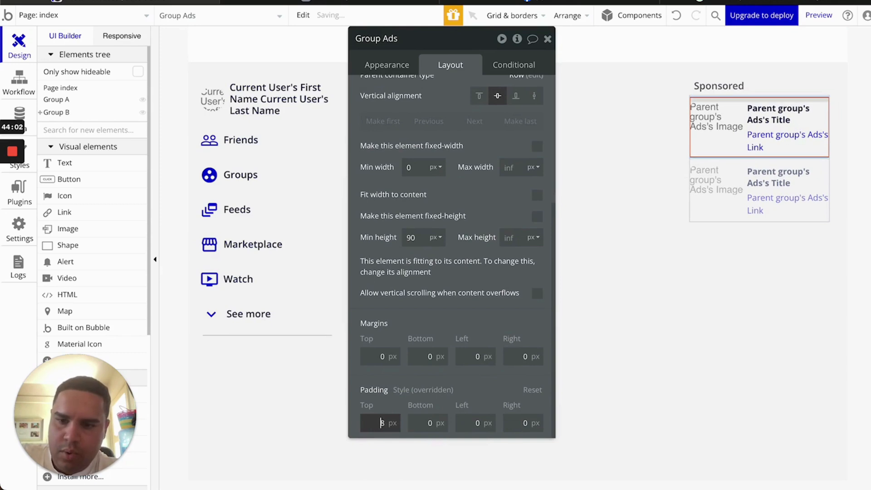
{"action": "key", "text": "Tab"}
{"action": "type", "text": "8"}
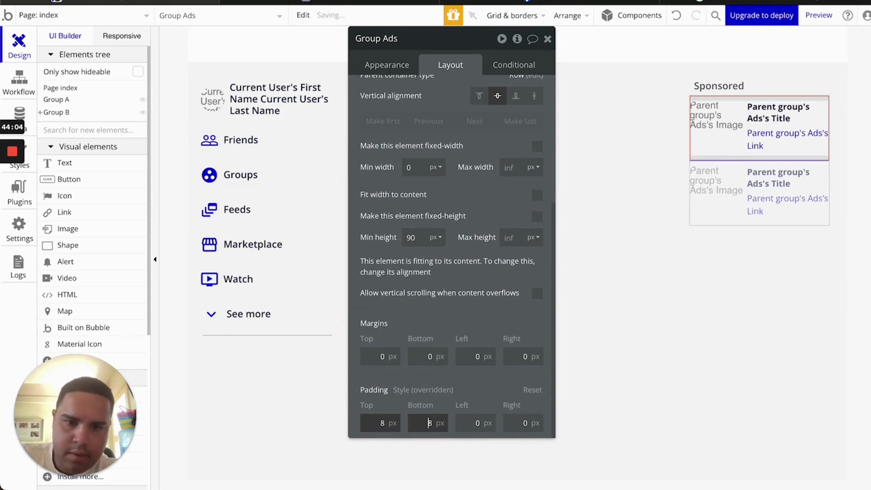
{"action": "key", "text": "Tab"}
{"action": "type", "text": "8"}
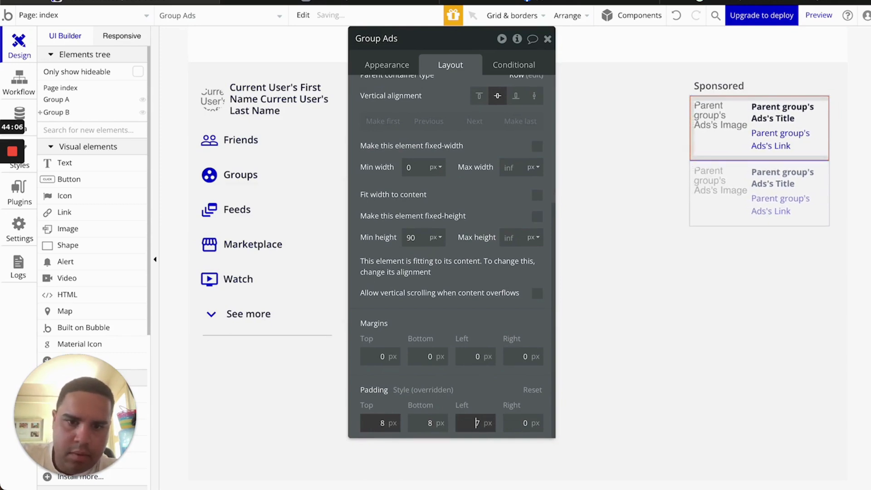
{"action": "key", "text": "Tab"}
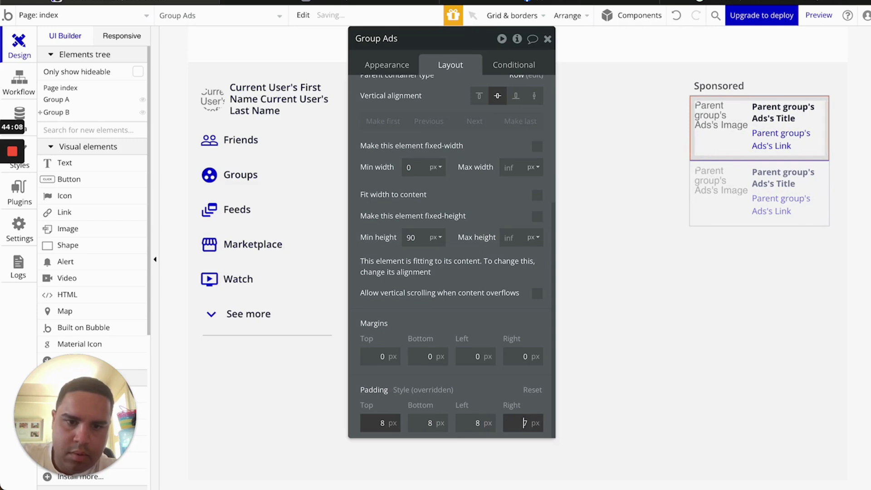
{"action": "left_click", "coordinate": [548, 38]}
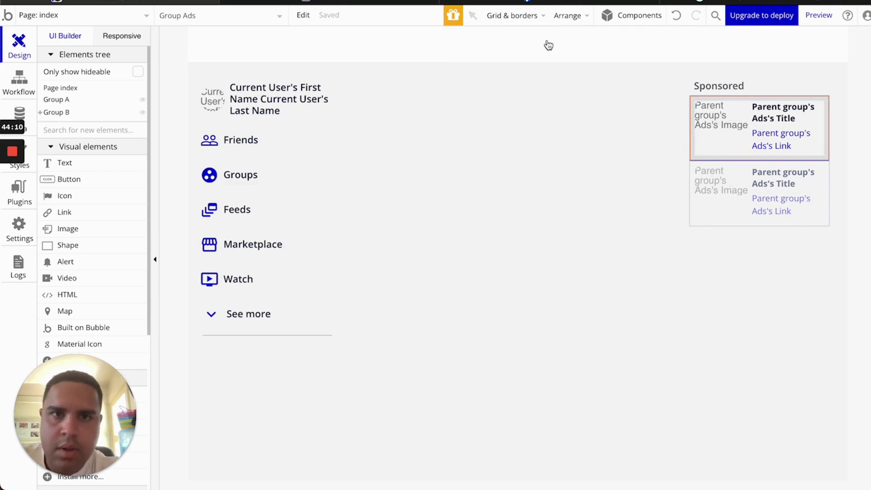
Save Facebook's first sponsored ad image to Downloads and return to Bubble
{"action": "key", "text": "ctrl+Tab"}
{"action": "right_click", "coordinate": [725, 116]}
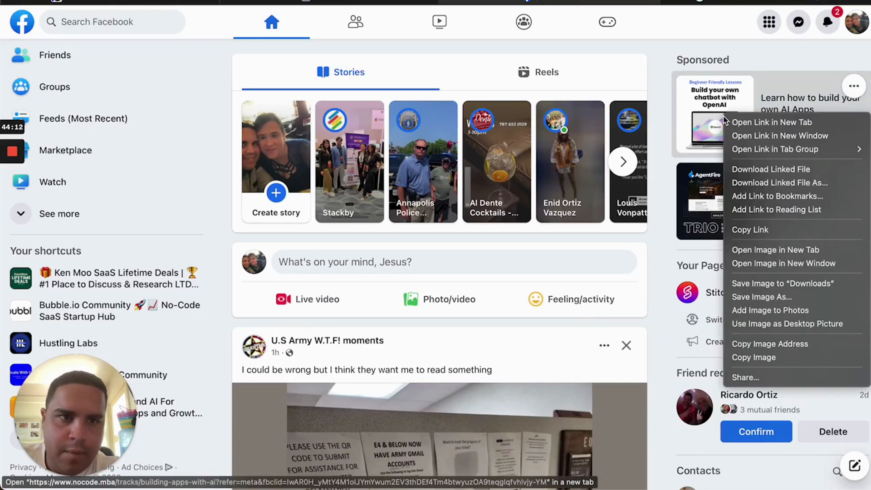
{"action": "key", "text": "Escape"}
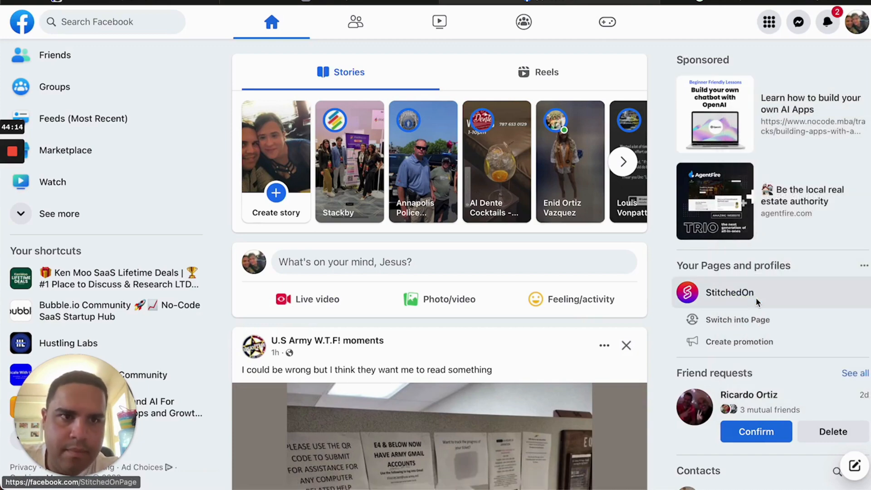
{"action": "key", "text": "Return"}
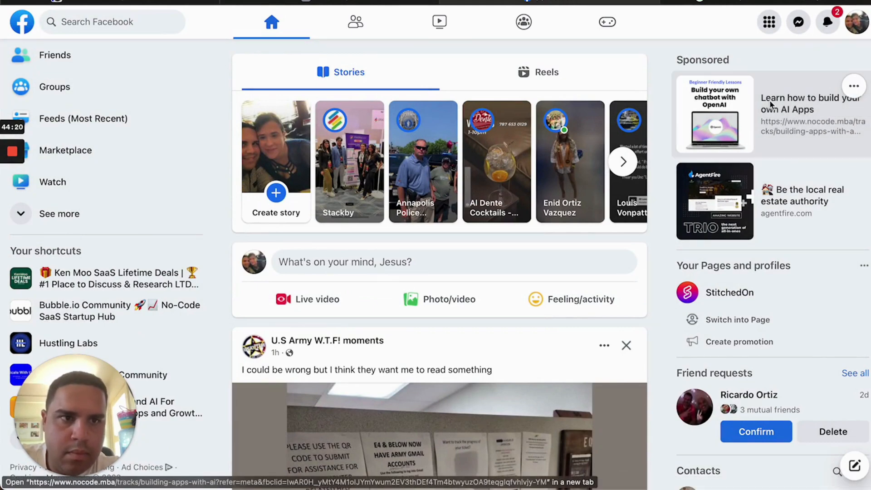
{"action": "left_click", "coordinate": [86, 4]}
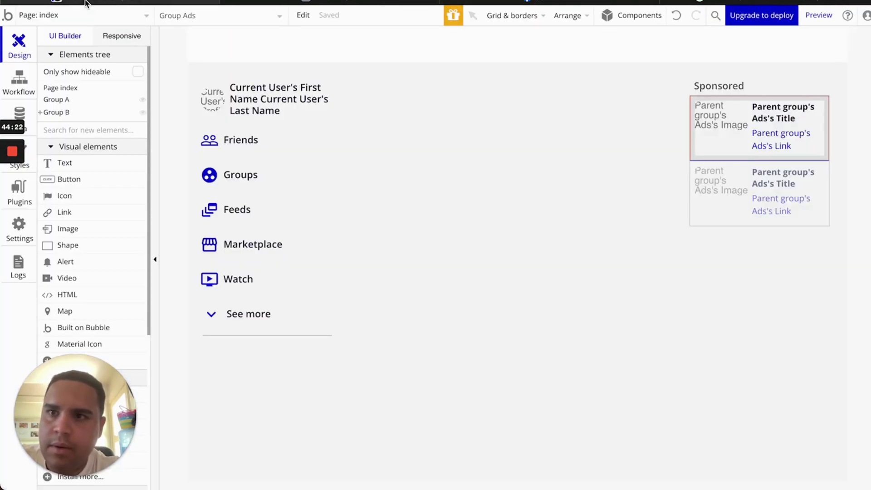
Start a new Ads entry in App data and upload the course promo image
{"action": "left_click", "coordinate": [19, 112]}
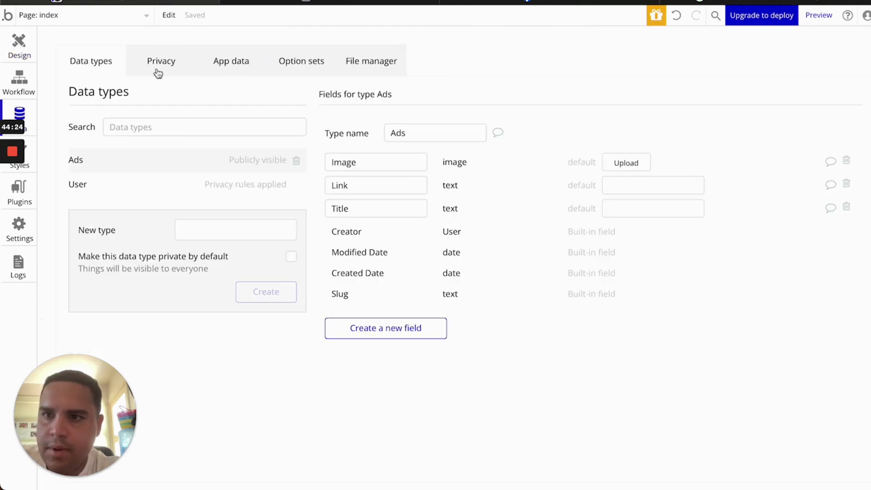
{"action": "left_click", "coordinate": [216, 57]}
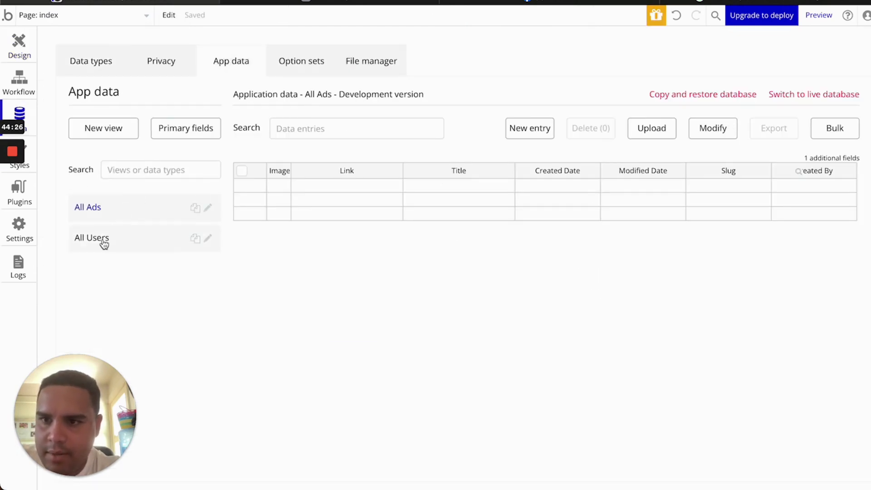
{"action": "left_click", "coordinate": [529, 132]}
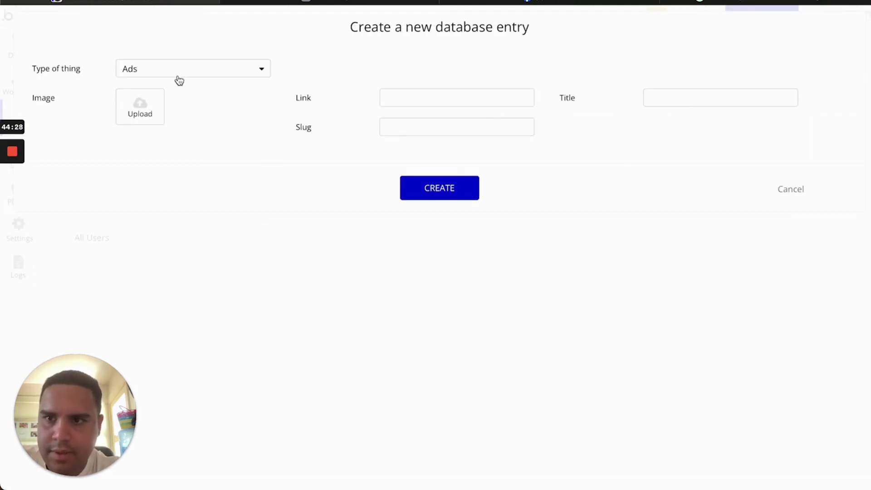
{"action": "left_click", "coordinate": [123, 112]}
{"action": "left_click", "coordinate": [200, 112]}
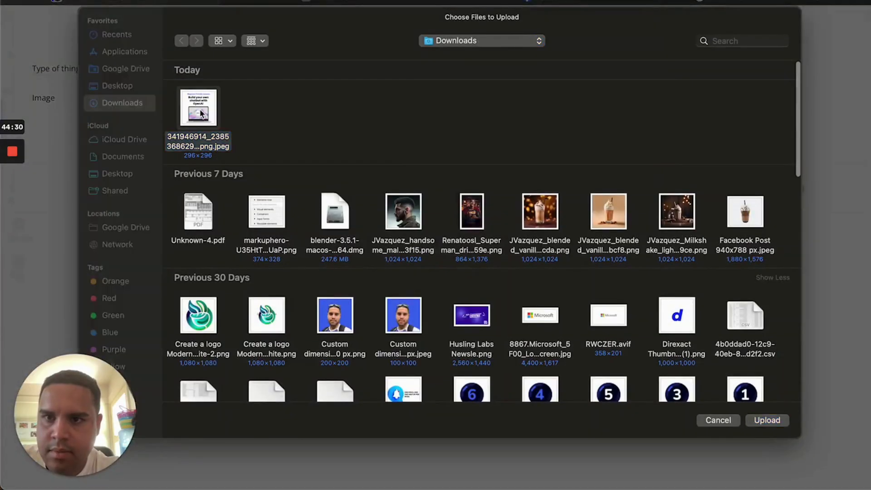
{"action": "double_click", "coordinate": [201, 111]}
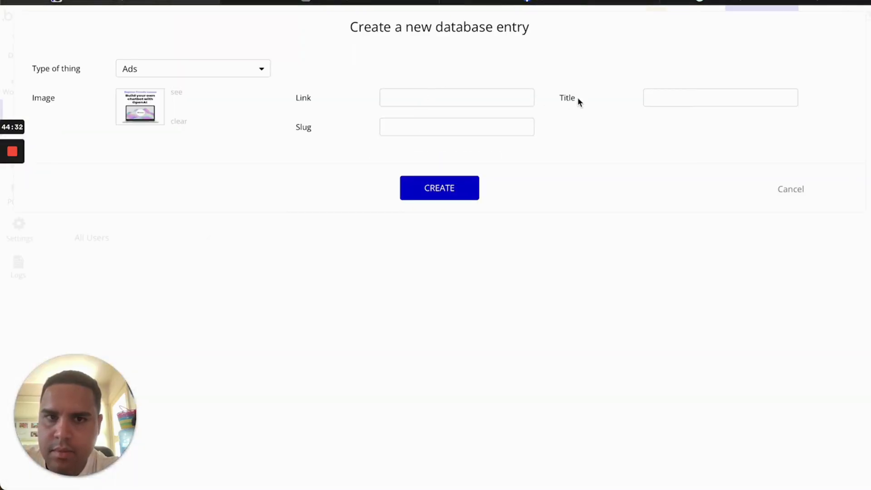
{"action": "left_click", "coordinate": [670, 94]}
{"action": "type", "text": "Learn to build your own AI Apps"}
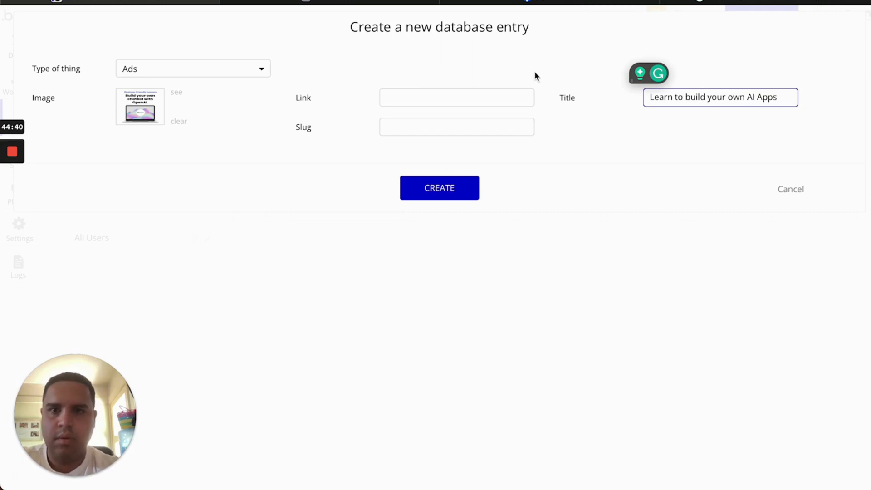
{"action": "left_click", "coordinate": [505, 101]}
{"action": "type", "text": "https"}
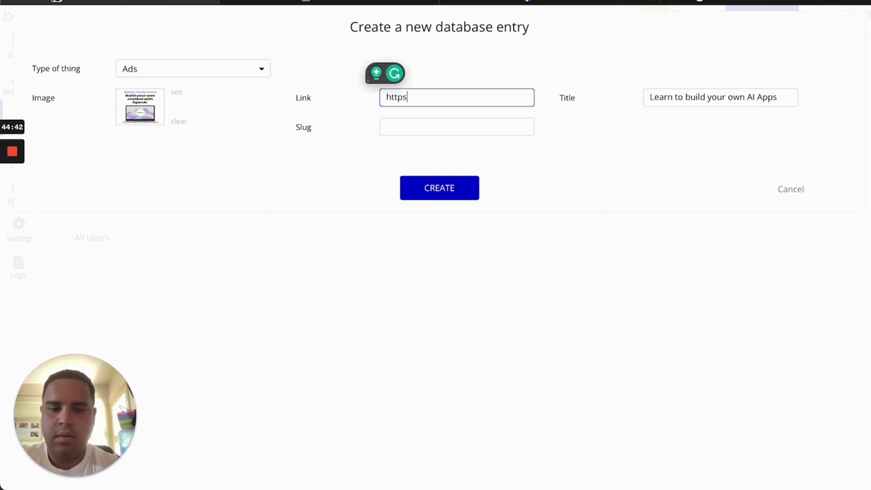
{"action": "type", "text": "://societallabs.com"}
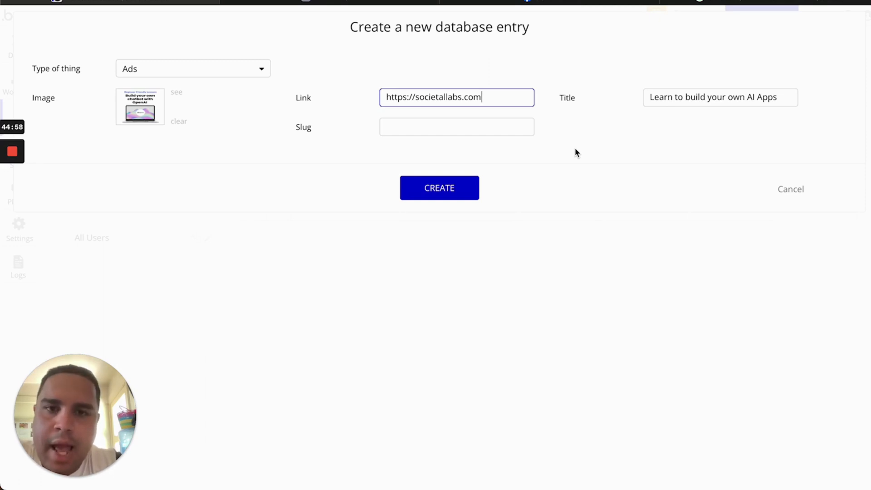
{"action": "left_click", "coordinate": [430, 191]}
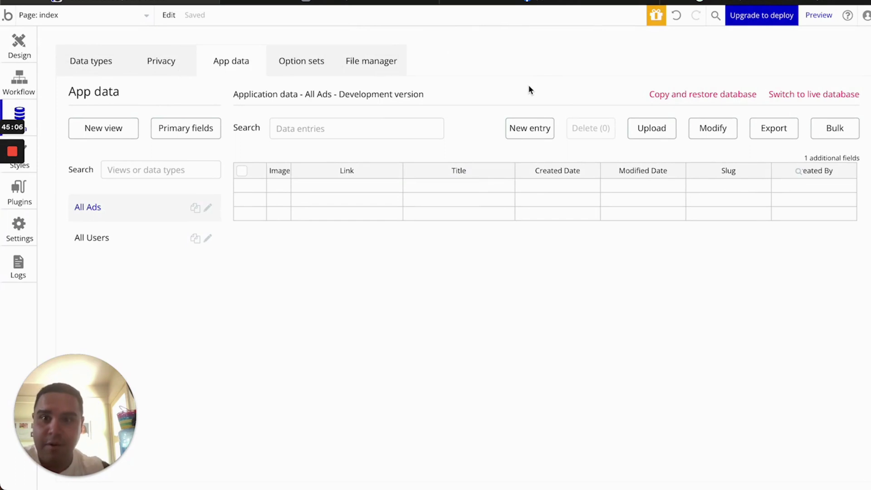
Reload the app preview to see the new AI Apps ad
{"action": "left_click", "coordinate": [19, 43]}
{"action": "left_click", "coordinate": [365, 1]}
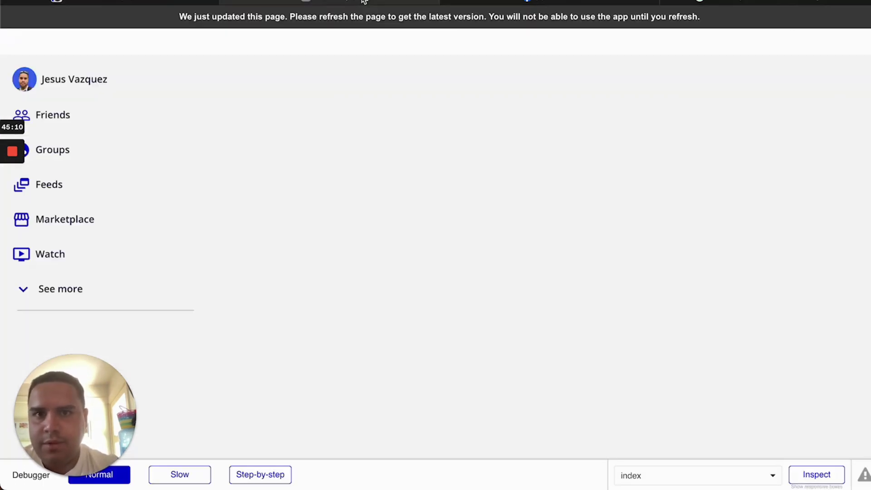
{"action": "left_click", "coordinate": [358, 22]}
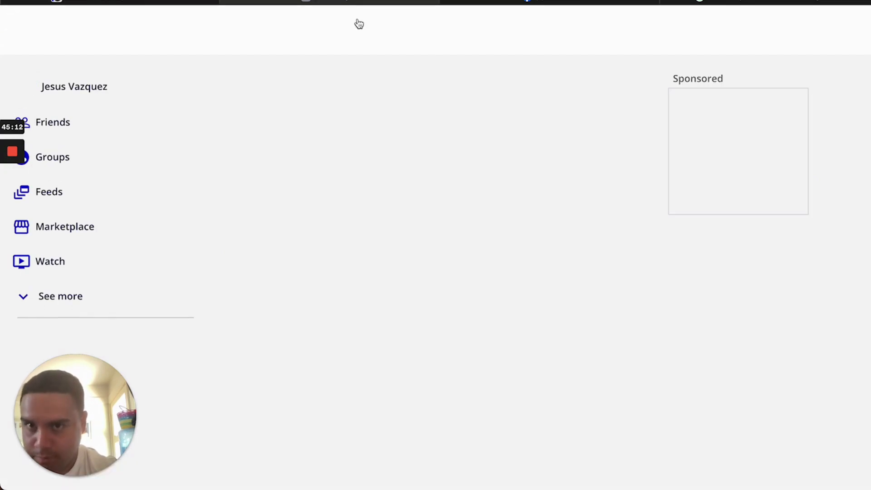
{"action": "left_click", "coordinate": [175, 1]}
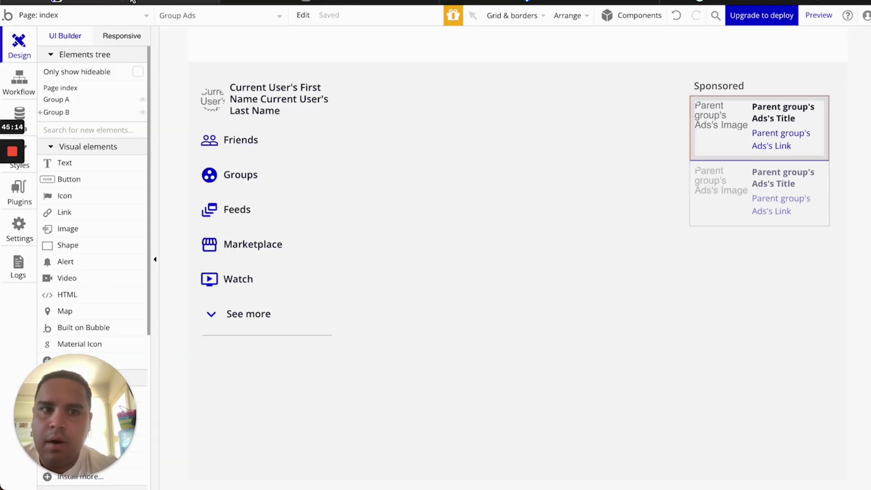
Set the Ads repeating group's Separators style and Border style to None
{"action": "double_click", "coordinate": [734, 214]}
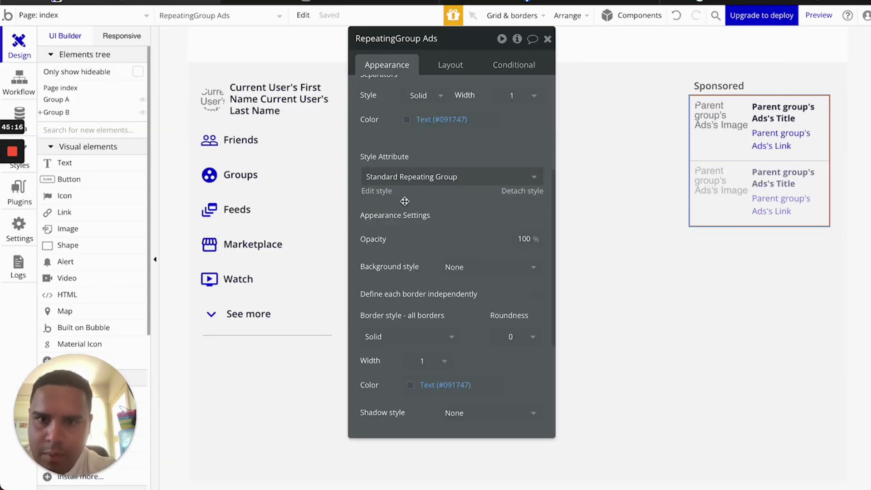
{"action": "scroll", "coordinate": [405, 201], "scroll_direction": "up", "scroll_amount": 3}
{"action": "left_click", "coordinate": [428, 156]}
{"action": "left_click", "coordinate": [415, 193]}
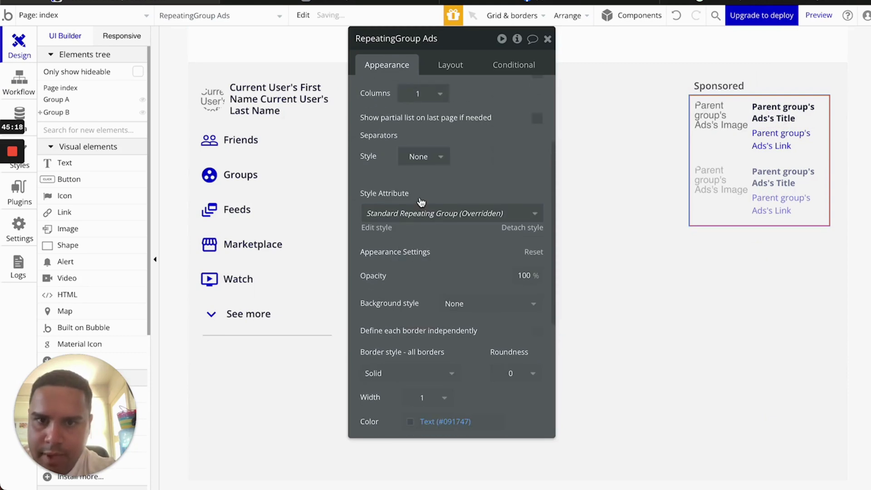
{"action": "scroll", "coordinate": [430, 399], "scroll_direction": "down", "scroll_amount": 2}
{"action": "scroll", "coordinate": [430, 399], "scroll_direction": "down", "scroll_amount": 2}
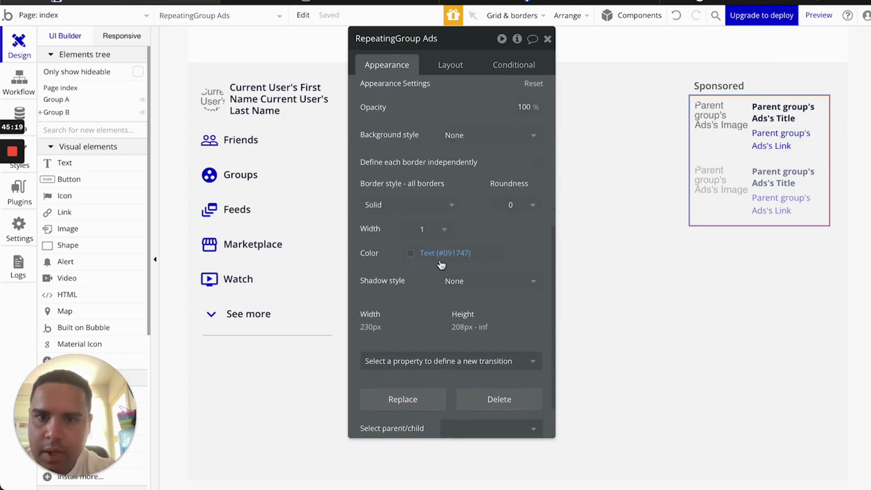
{"action": "left_click", "coordinate": [428, 212]}
{"action": "left_click", "coordinate": [397, 244]}
Refresh the preview to check the borderless ad list
{"action": "left_click", "coordinate": [377, 4]}
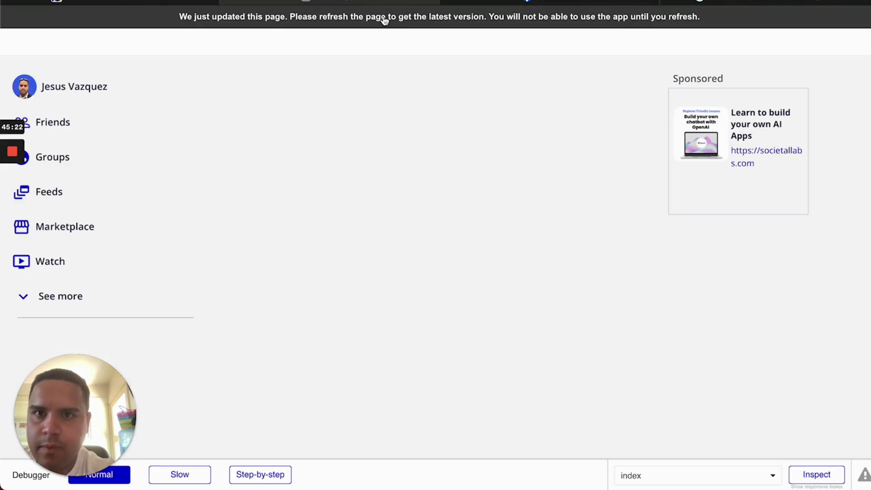
{"action": "left_click", "coordinate": [386, 20]}
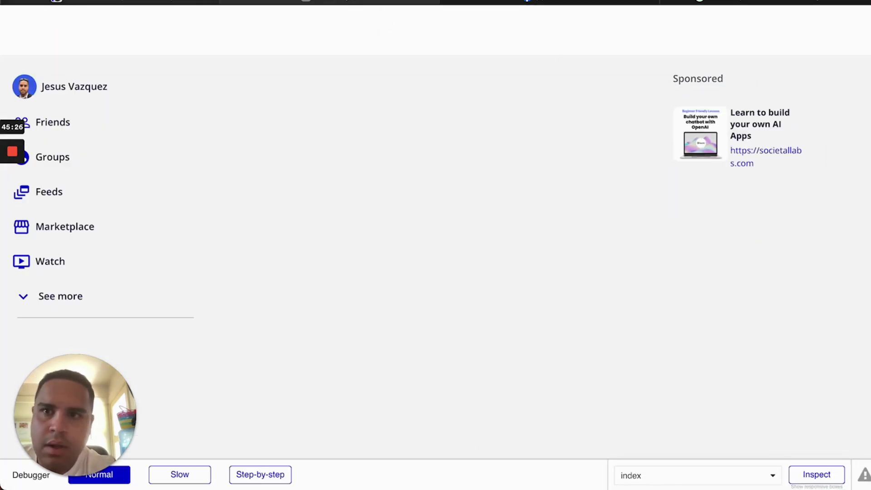
{"action": "left_click", "coordinate": [177, 2]}
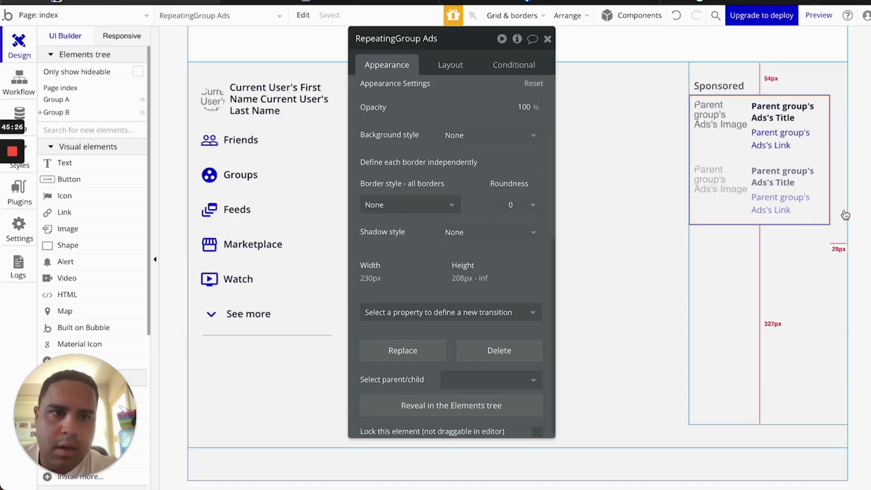
{"action": "left_click", "coordinate": [747, 158]}
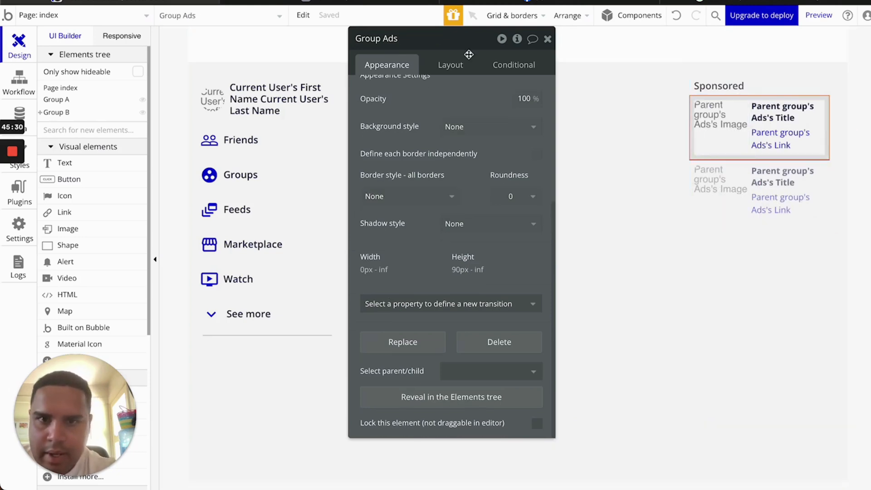
Compare the ad group's spacing in the preview against Facebook's sponsored ads
{"action": "left_click", "coordinate": [444, 65]}
{"action": "scroll", "coordinate": [521, 147], "scroll_direction": "up", "scroll_amount": 5}
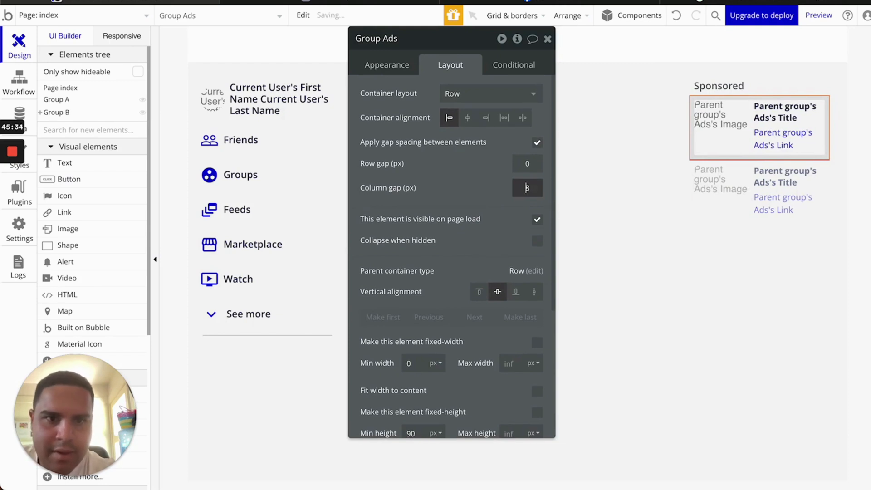
{"action": "left_click", "coordinate": [366, 2]}
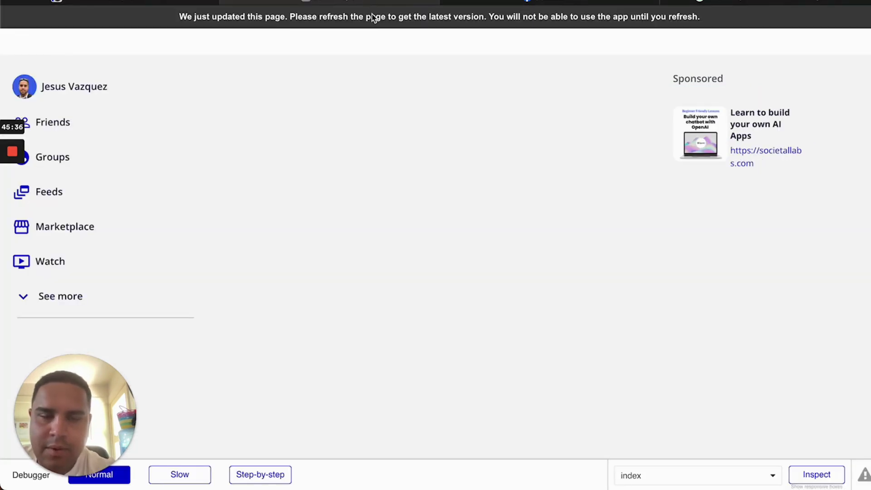
{"action": "left_click", "coordinate": [372, 14]}
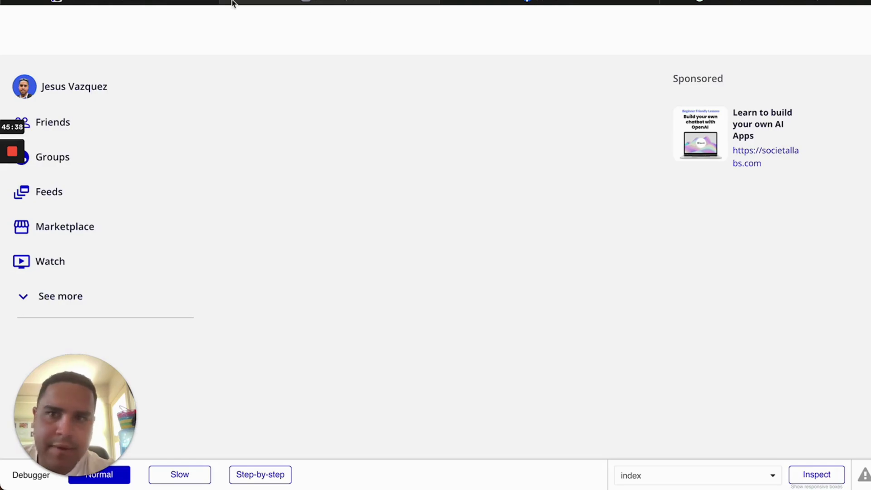
{"action": "left_click", "coordinate": [596, 1]}
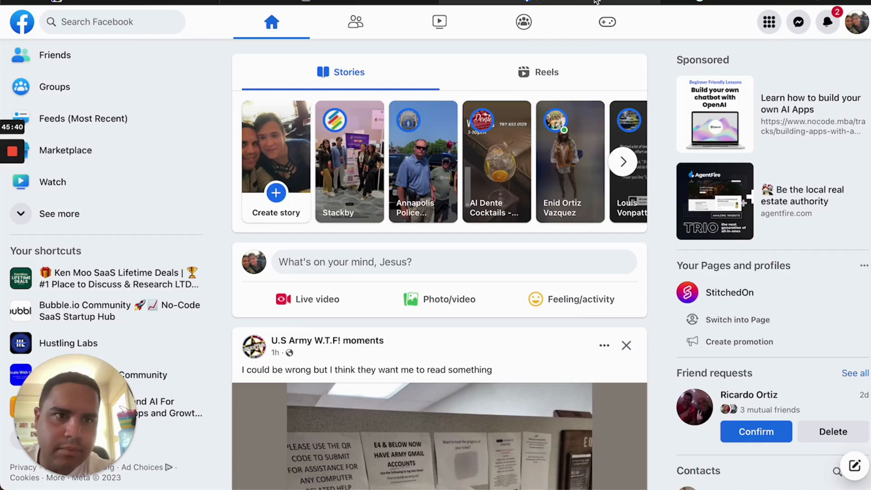
{"action": "left_click", "coordinate": [332, 2]}
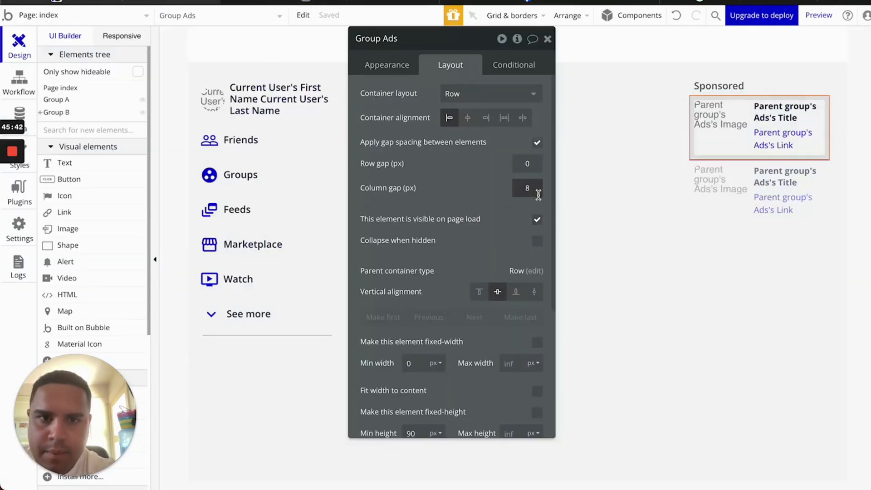
Set the image-to-text gap to 12 and make RepeatingGroup Ads flexible-width with min width 0
{"action": "key", "text": "BackSpace"}
{"action": "type", "text": "12"}
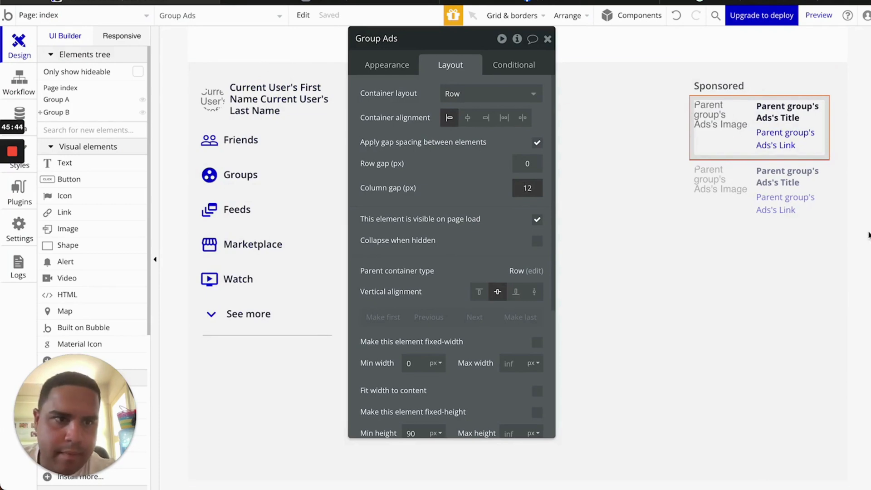
{"action": "left_click", "coordinate": [813, 210]}
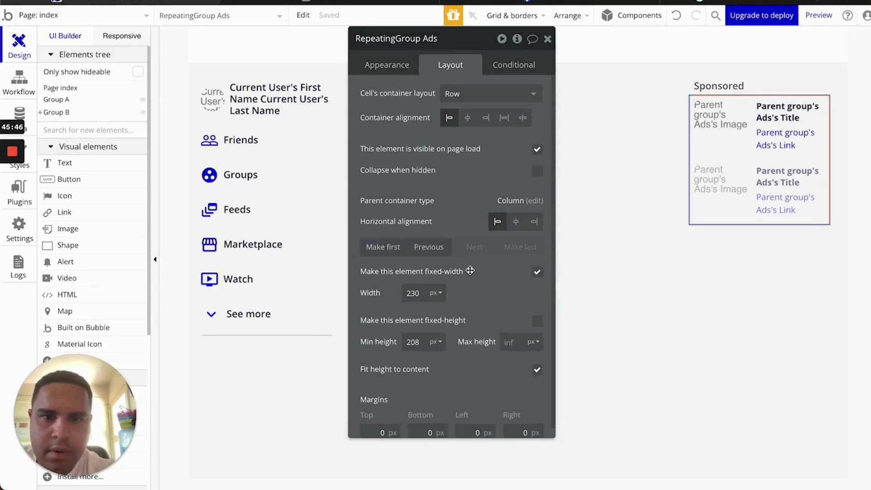
{"action": "left_click", "coordinate": [537, 272]}
{"action": "double_click", "coordinate": [421, 293]}
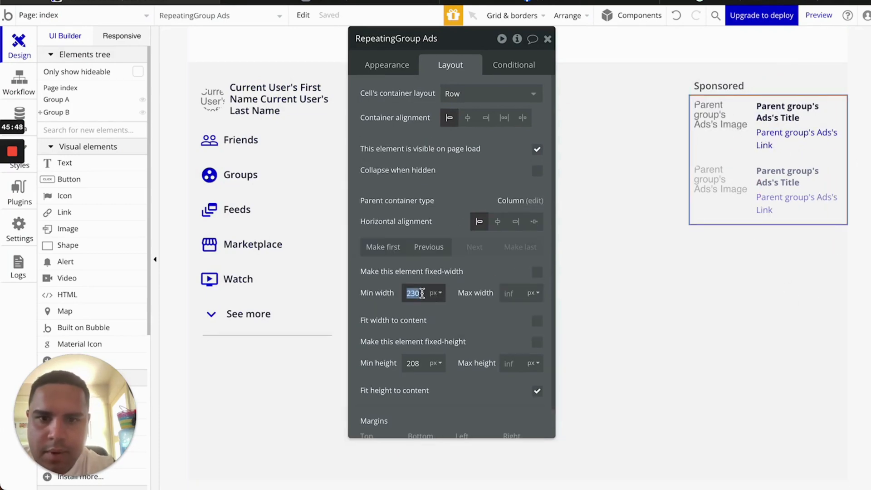
{"action": "type", "text": "0"}
Reload the preview and compare the wider ad with Facebook's
{"action": "left_click", "coordinate": [370, 4]}
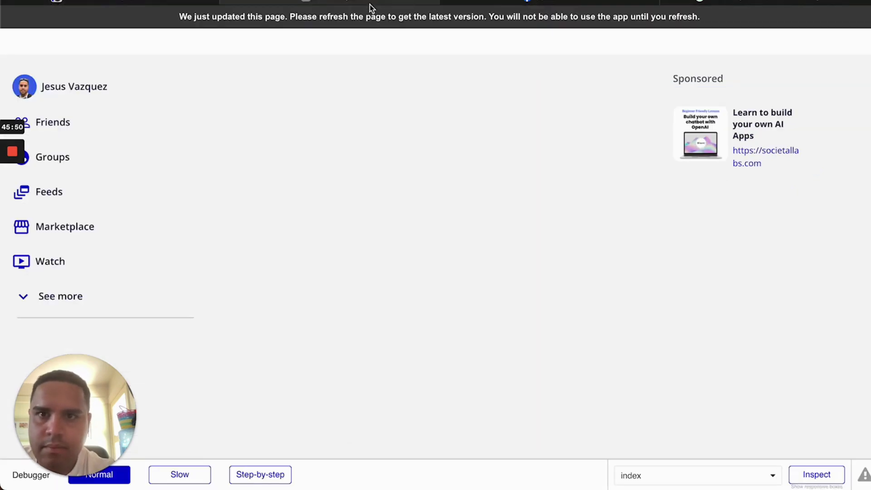
{"action": "key", "text": "super+r"}
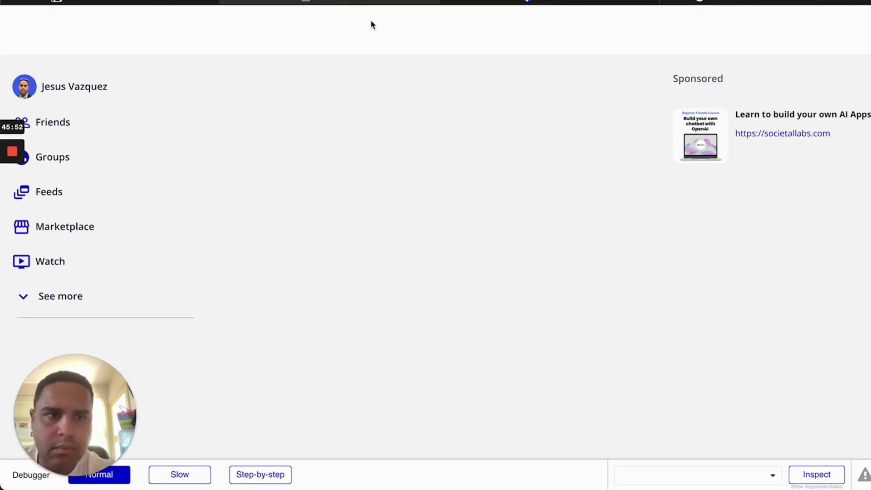
{"action": "left_click", "coordinate": [578, 3]}
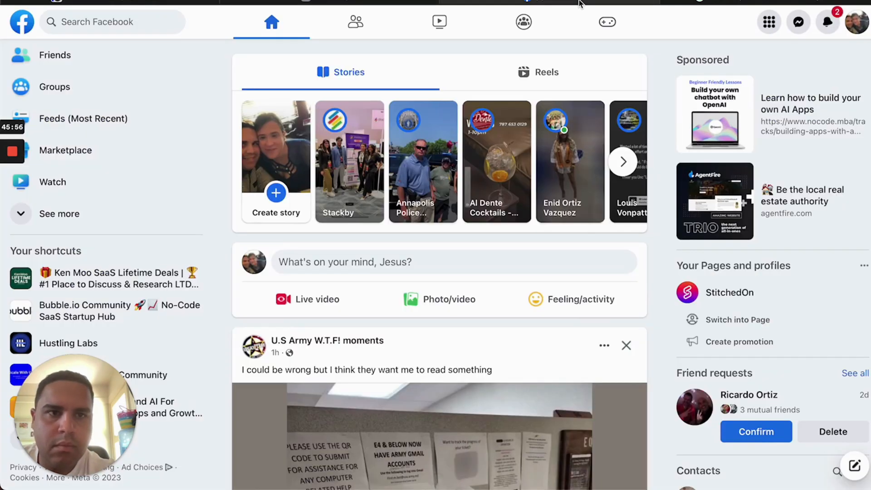
{"action": "left_click", "coordinate": [252, 1]}
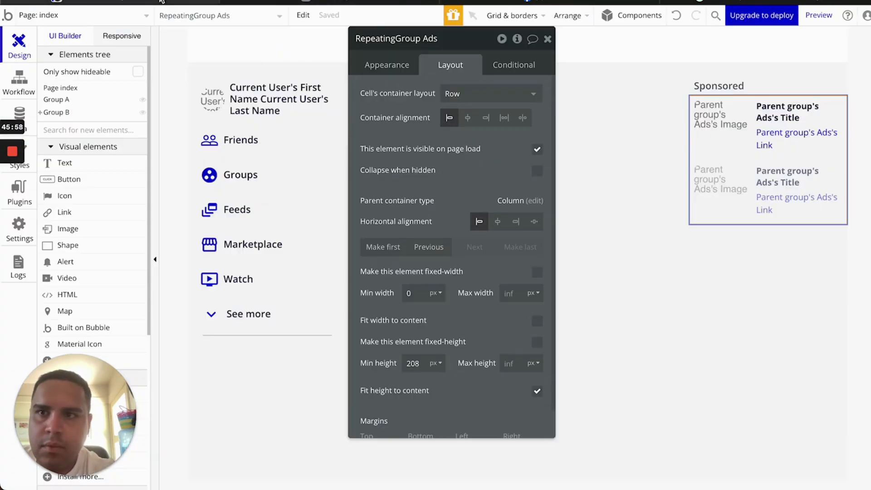
Center the title and link vertically in their group and check the preview
{"action": "left_click", "coordinate": [775, 158]}
{"action": "left_click", "coordinate": [467, 118]}
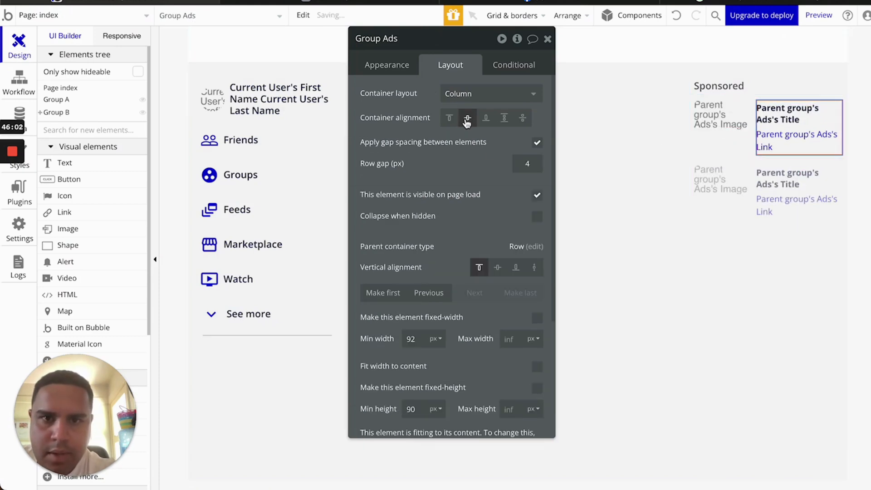
{"action": "left_click", "coordinate": [373, 2]}
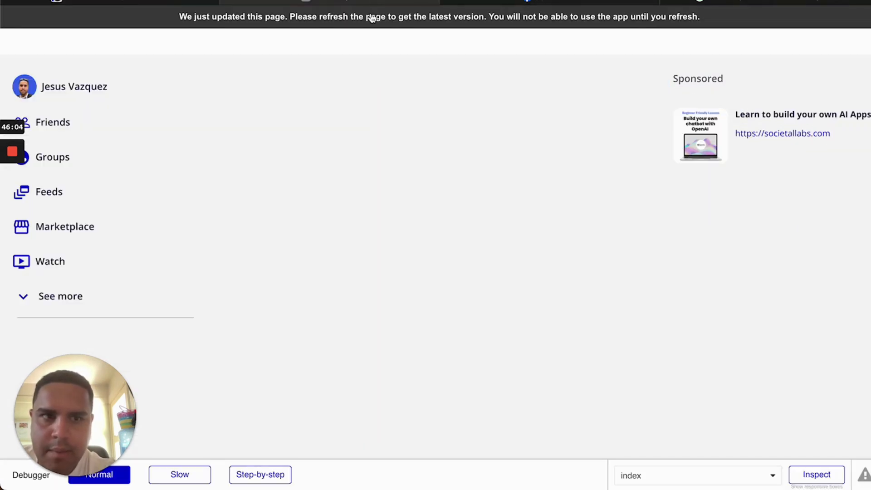
{"action": "key", "text": "super+r"}
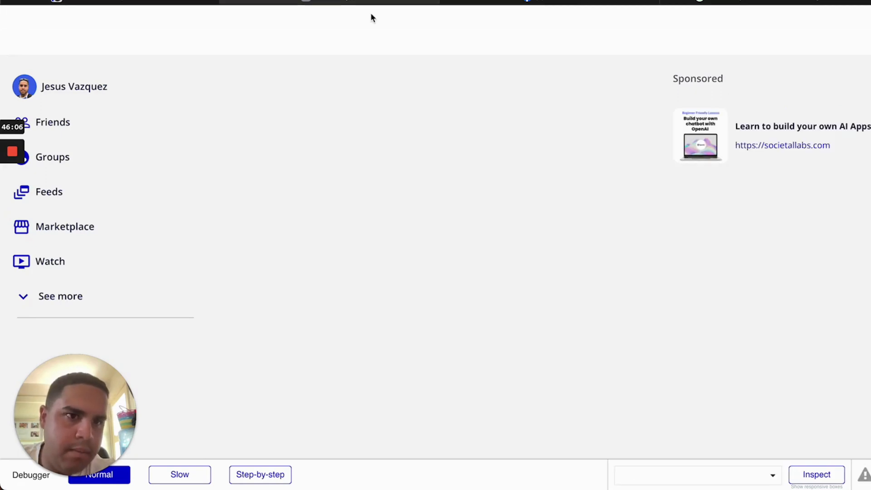
{"action": "left_click", "coordinate": [165, 4]}
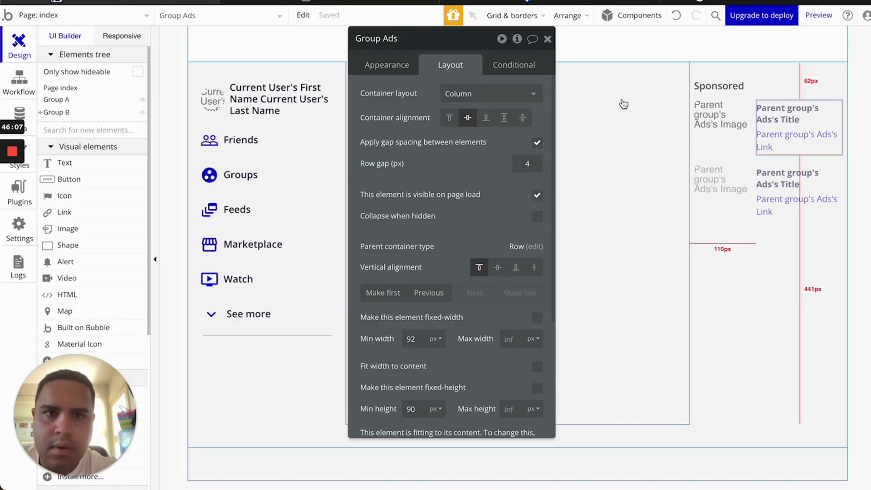
Set min height 14 on the ad title and 17 on the link, comparing with Facebook
{"action": "left_click", "coordinate": [779, 115]}
{"action": "left_click", "coordinate": [420, 303]}
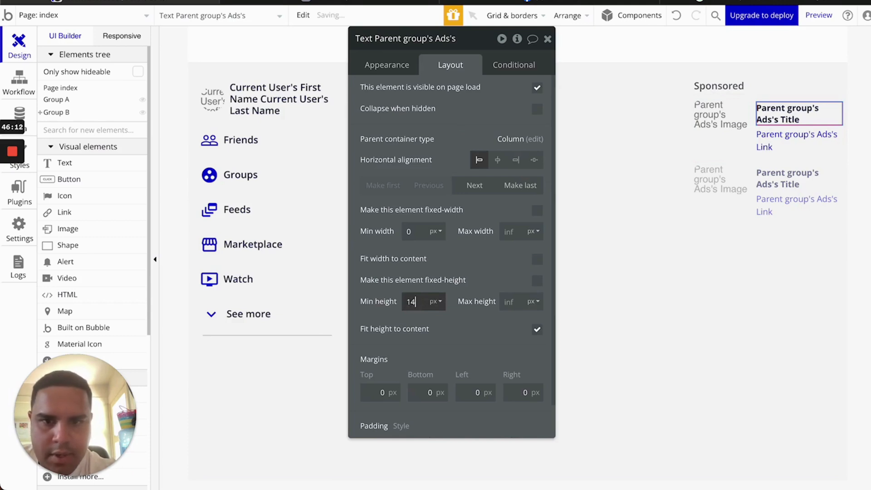
{"action": "type", "text": "14"}
{"action": "left_click", "coordinate": [792, 143]}
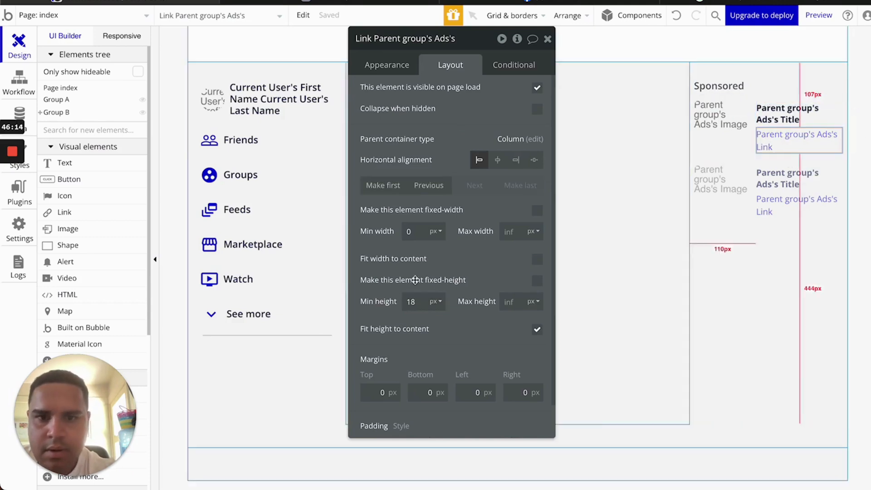
{"action": "double_click", "coordinate": [411, 301]}
{"action": "type", "text": "17"}
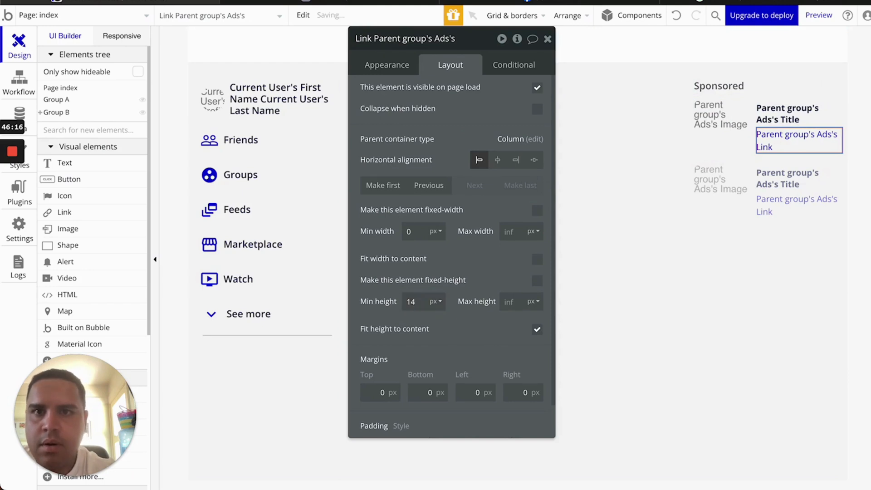
{"action": "left_click", "coordinate": [375, 2]}
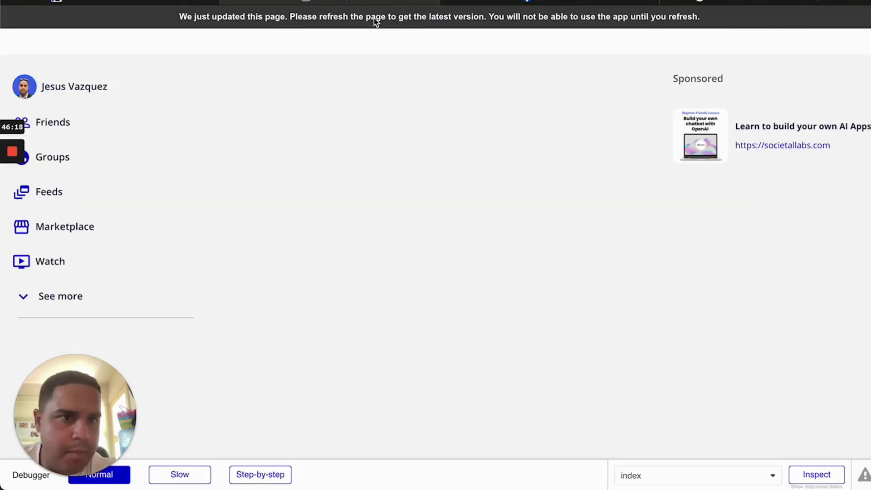
{"action": "key", "text": "super+r"}
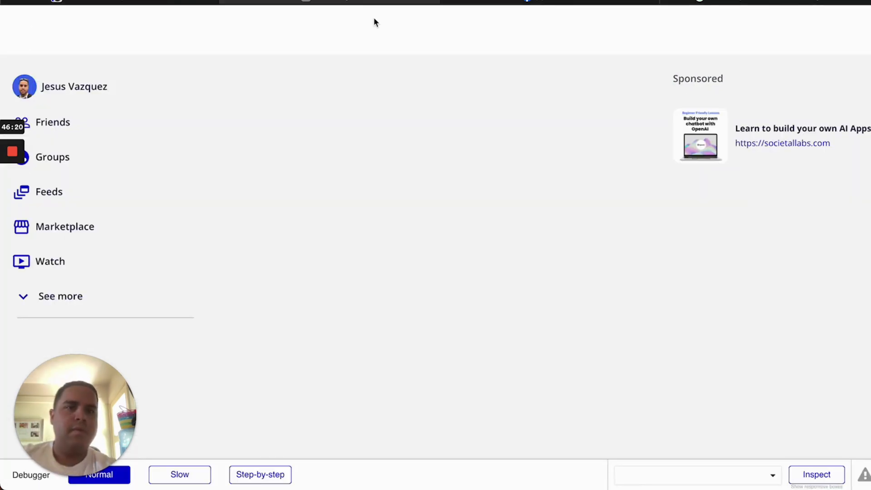
{"action": "left_click", "coordinate": [593, 2]}
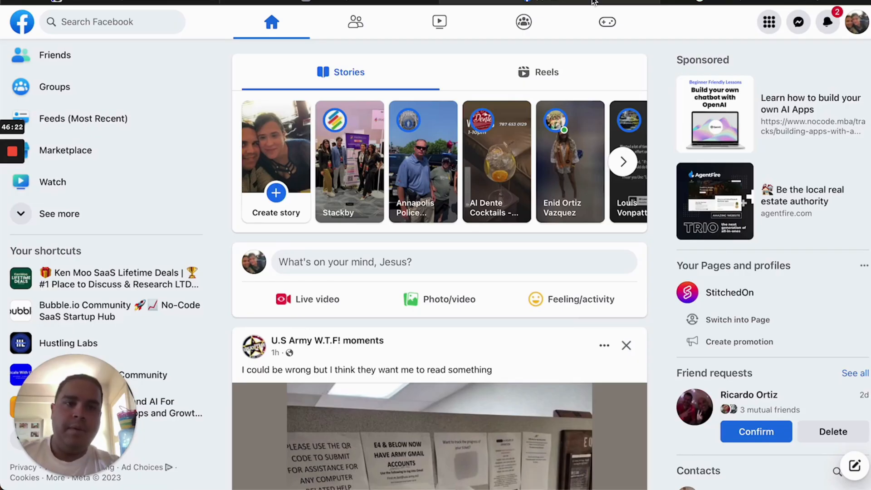
{"action": "left_click", "coordinate": [113, 3]}
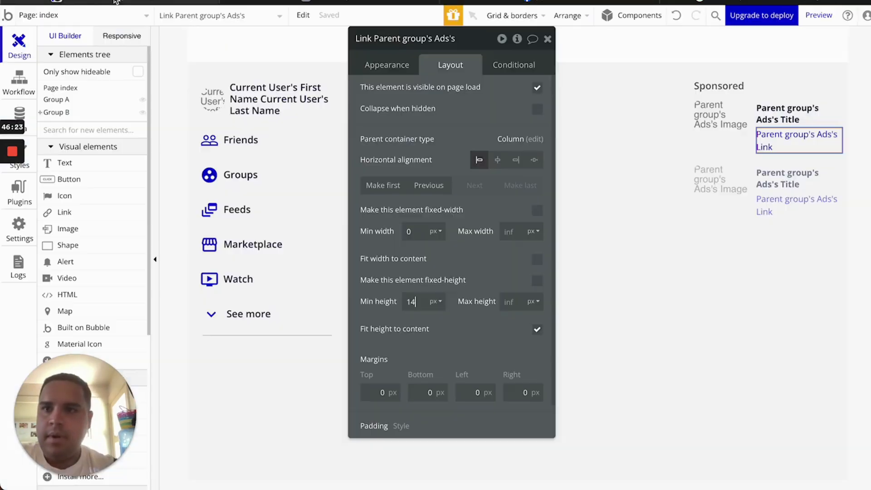
Set the ad title's font size to 16 and preview it
{"action": "left_click", "coordinate": [783, 117]}
{"action": "left_click", "coordinate": [389, 69]}
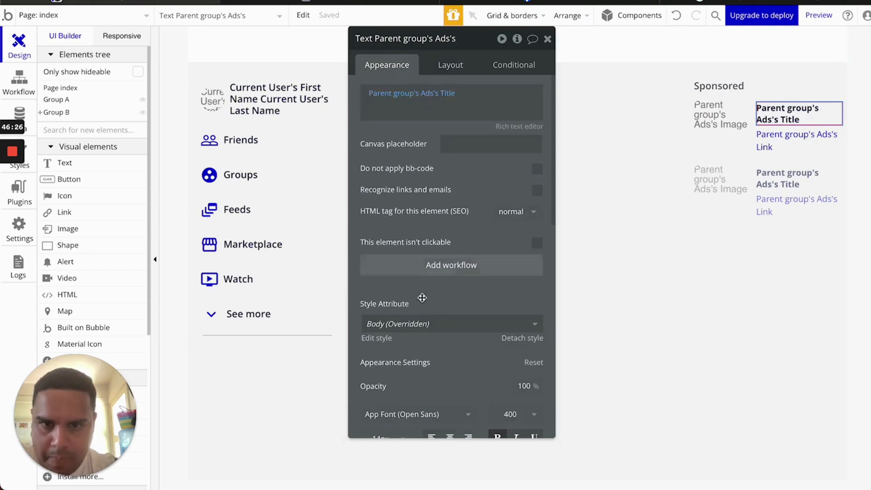
{"action": "scroll", "coordinate": [378, 381], "scroll_direction": "down", "scroll_amount": 2}
{"action": "left_click", "coordinate": [379, 357]}
{"action": "type", "text": "16"}
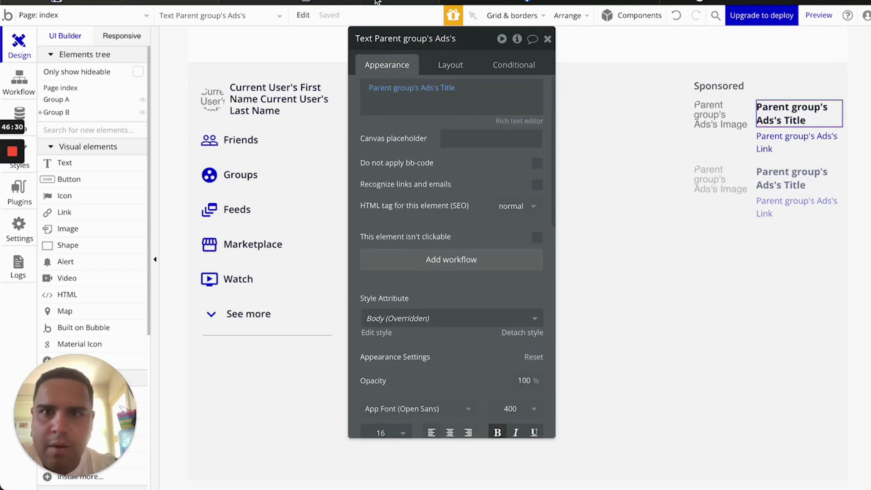
{"action": "left_click", "coordinate": [395, 3]}
{"action": "key", "text": "super+r"}
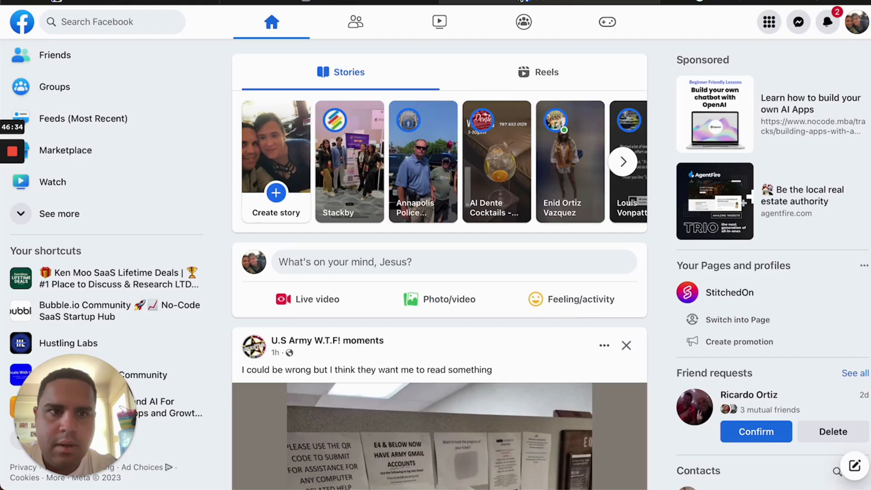
{"action": "left_click", "coordinate": [172, 2]}
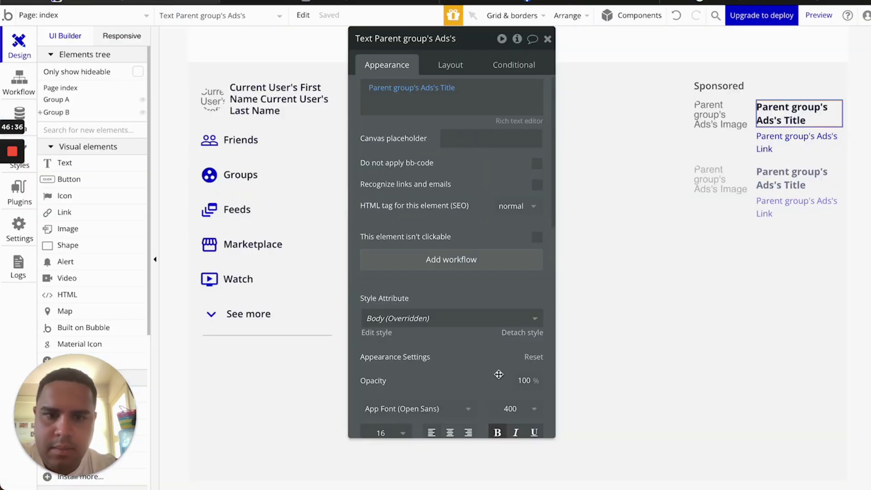
Turn off bold and set the title's font weight to 600, comparing the preview with Facebook
{"action": "scroll", "coordinate": [499, 379], "scroll_direction": "down", "scroll_amount": 1}
{"action": "left_click", "coordinate": [498, 395]}
{"action": "left_click", "coordinate": [512, 372]}
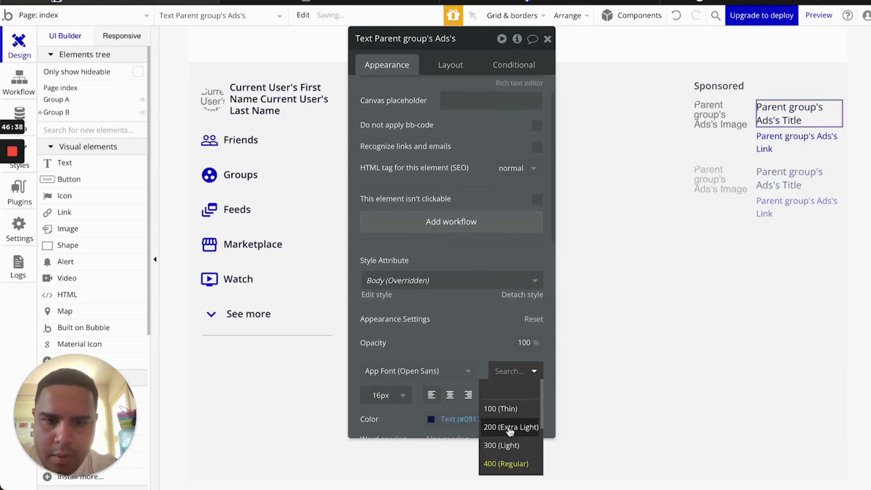
{"action": "scroll", "coordinate": [510, 430], "scroll_direction": "down", "scroll_amount": 1}
{"action": "left_click", "coordinate": [510, 411]}
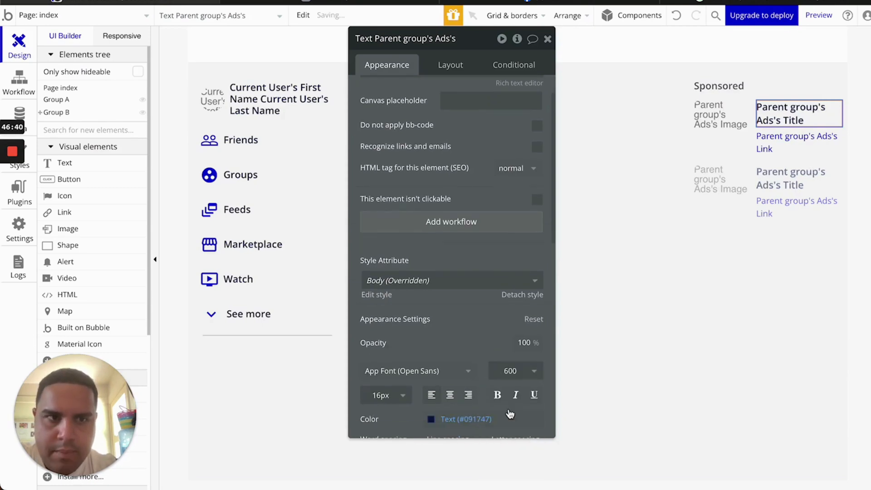
{"action": "left_click", "coordinate": [382, 2]}
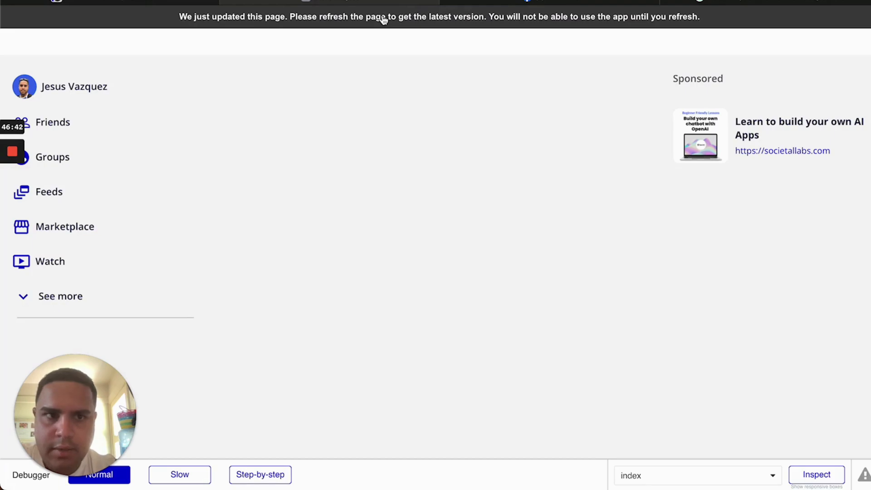
{"action": "left_click", "coordinate": [382, 19]}
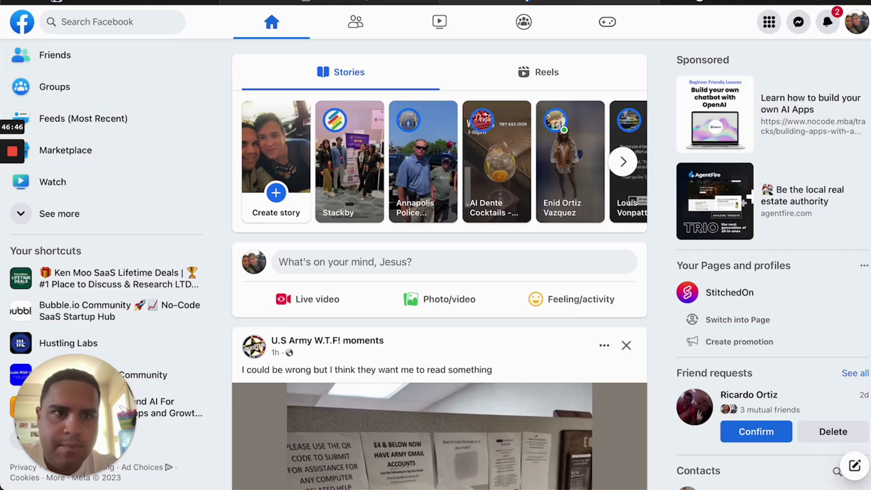
{"action": "left_click", "coordinate": [390, 2]}
{"action": "left_click", "coordinate": [546, 2]}
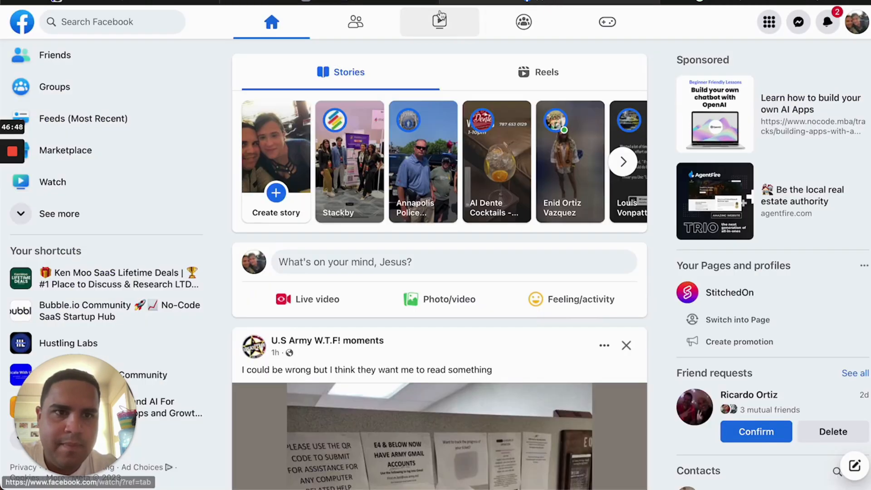
{"action": "left_click", "coordinate": [402, 2]}
{"action": "left_click", "coordinate": [138, 2]}
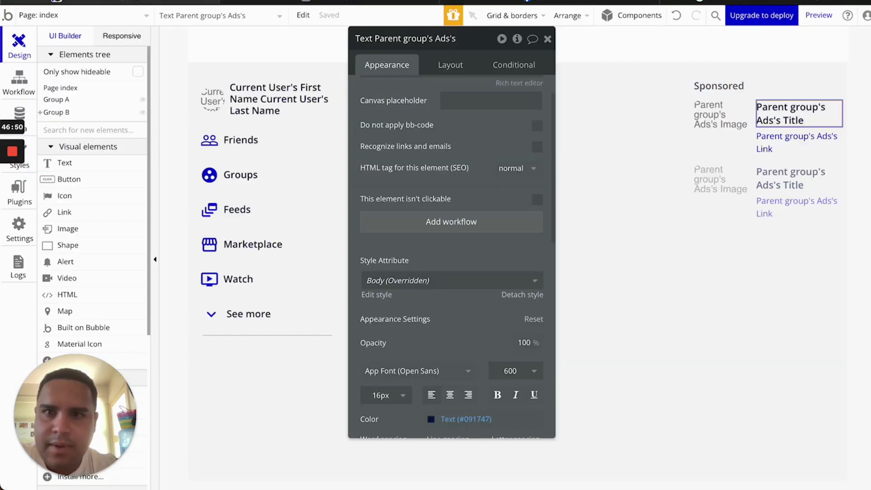
{"action": "left_click", "coordinate": [717, 115]}
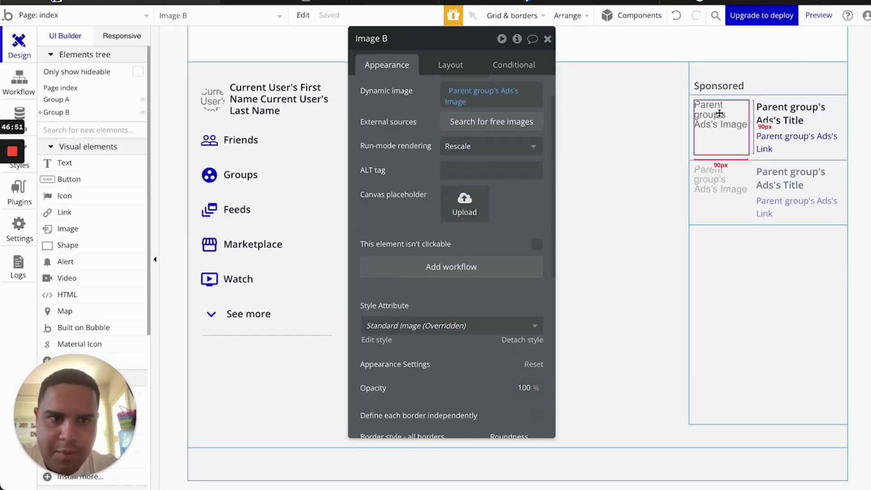
Set the ad image width to 100 px and its run-mode rendering to Zoom
{"action": "left_click", "coordinate": [454, 67]}
{"action": "key", "text": "BackSpace"}
{"action": "key", "text": "BackSpace"}
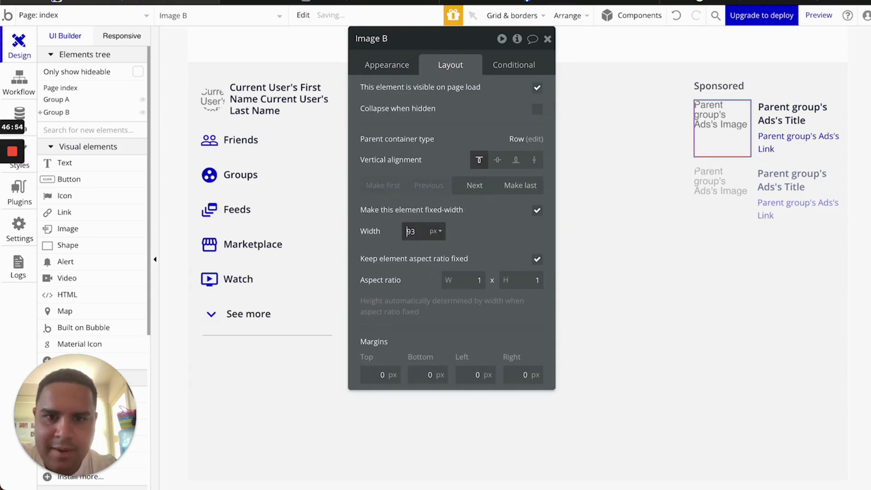
{"action": "type", "text": "100"}
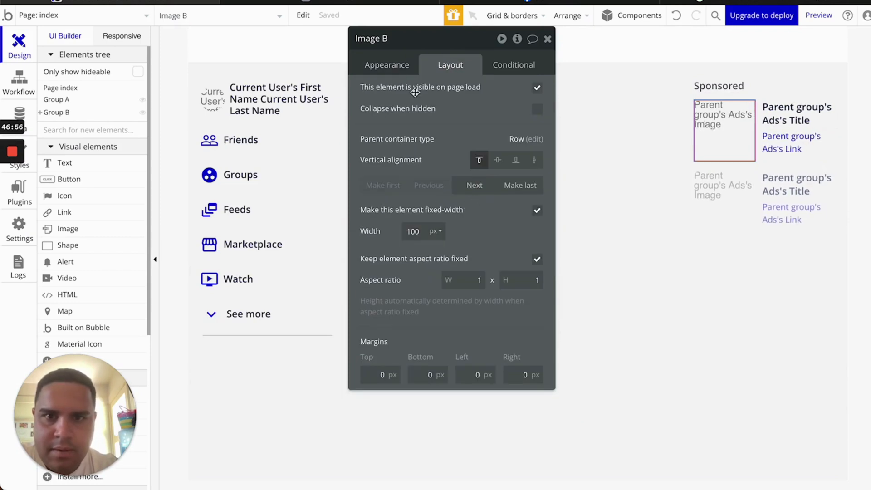
{"action": "left_click", "coordinate": [399, 65]}
{"action": "left_click", "coordinate": [468, 189]}
{"action": "left_click", "coordinate": [467, 262]}
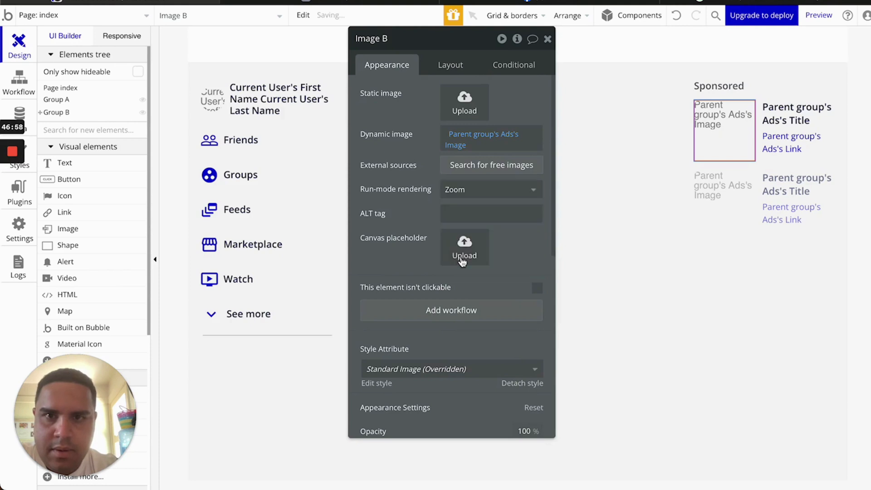
Reload the app preview and compare the ad image against the real Facebook ad
{"action": "left_click", "coordinate": [401, 2]}
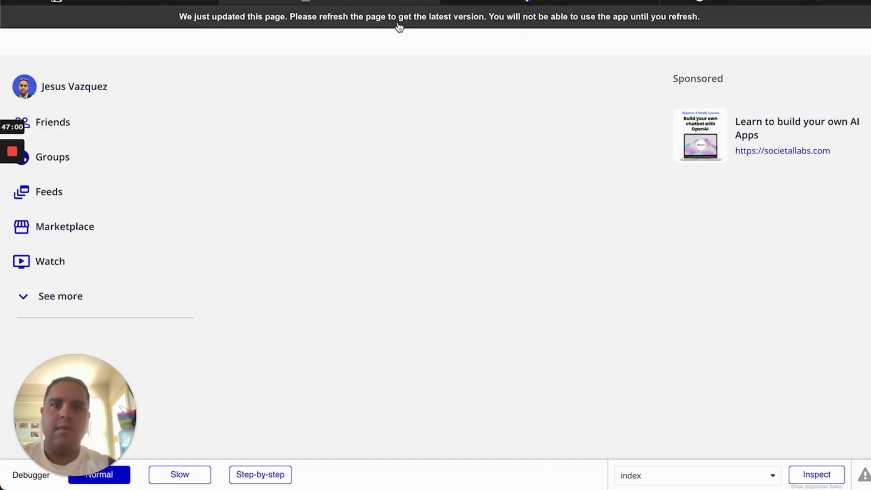
{"action": "left_click", "coordinate": [399, 27]}
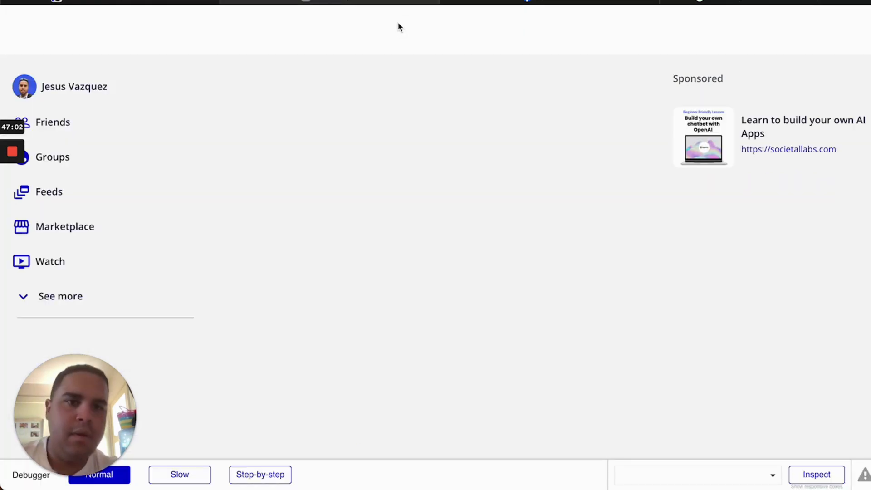
{"action": "left_click", "coordinate": [508, 2]}
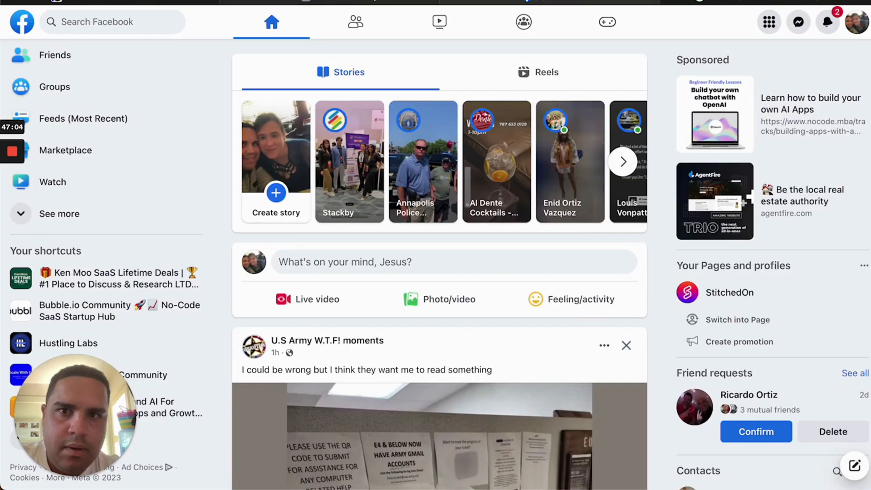
{"action": "left_click", "coordinate": [289, 1]}
{"action": "left_click", "coordinate": [187, 2]}
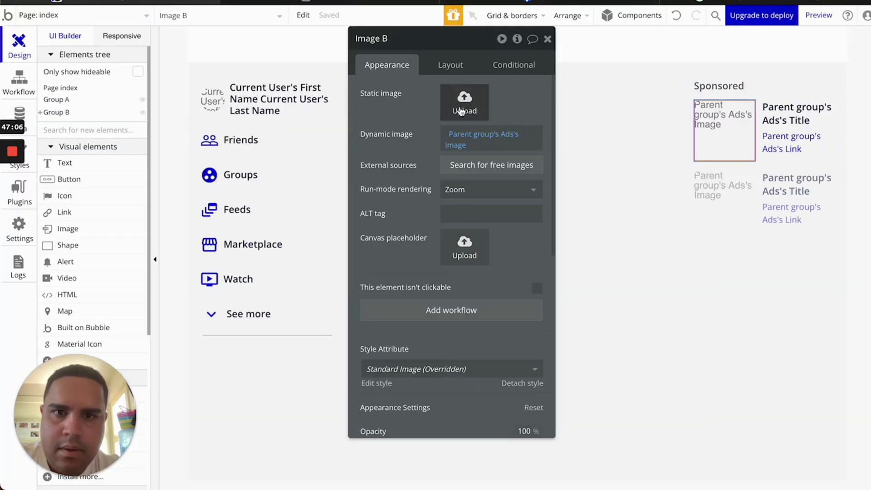
Widen the ad image to 118 px and check the reloaded preview against Facebook's ad
{"action": "left_click", "coordinate": [457, 73]}
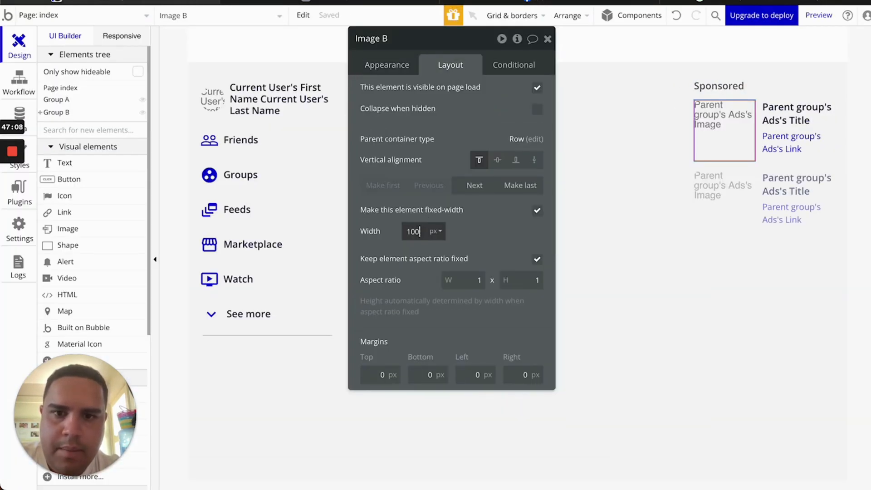
{"action": "key", "text": "Up"}
{"action": "key", "text": "Up"}
{"action": "key", "text": "Up"}
{"action": "key", "text": "Up"}
{"action": "key", "text": "Up"}
{"action": "key", "text": "Up"}
{"action": "key", "text": "Up"}
{"action": "key", "text": "Up"}
{"action": "key", "text": "Up"}
{"action": "key", "text": "Up"}
{"action": "key", "text": "Up"}
{"action": "key", "text": "Up"}
{"action": "key", "text": "Up"}
{"action": "key", "text": "Up"}
{"action": "key", "text": "Up"}
{"action": "key", "text": "Up"}
{"action": "key", "text": "Up"}
{"action": "key", "text": "Up"}
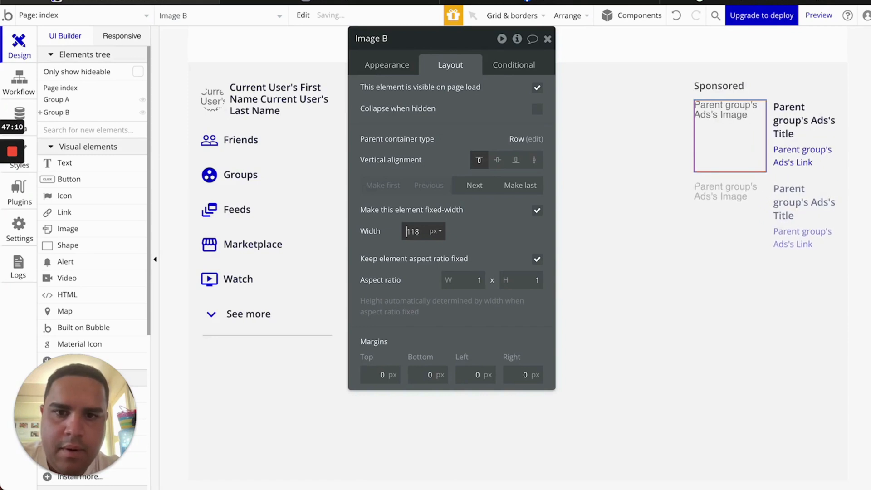
{"action": "left_click", "coordinate": [388, 3]}
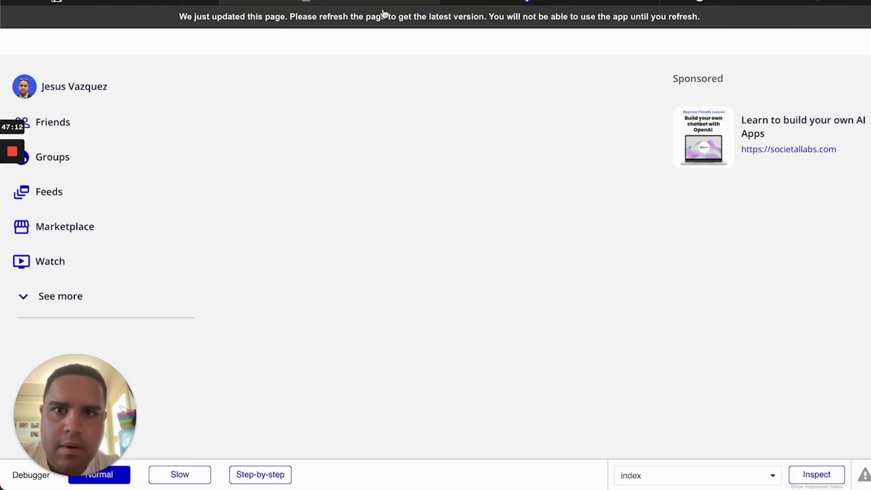
{"action": "left_click", "coordinate": [382, 15]}
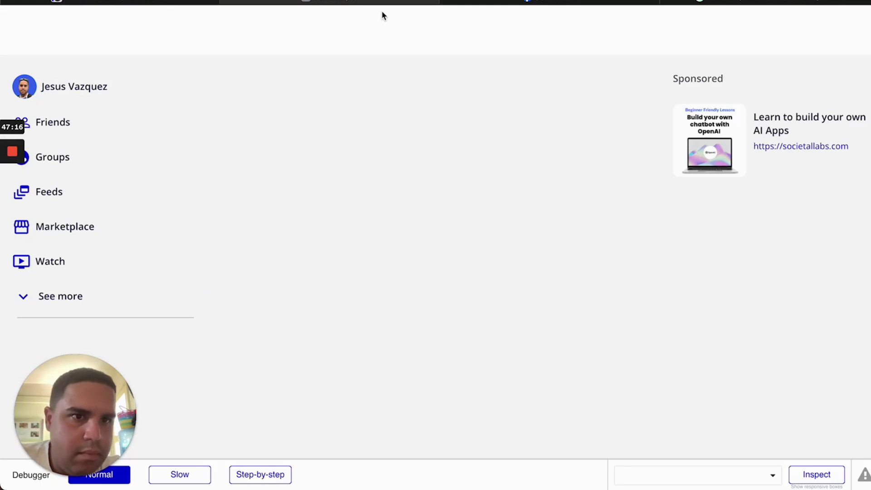
{"action": "left_click", "coordinate": [510, 3]}
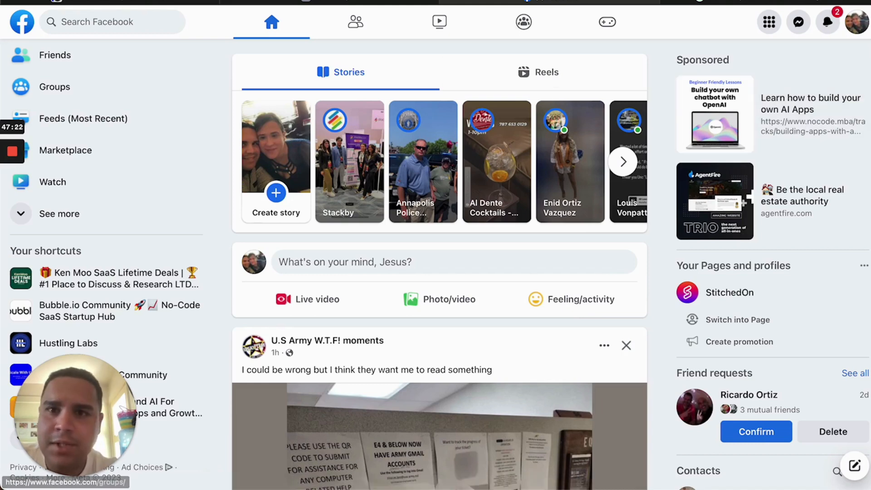
{"action": "left_click", "coordinate": [386, 2]}
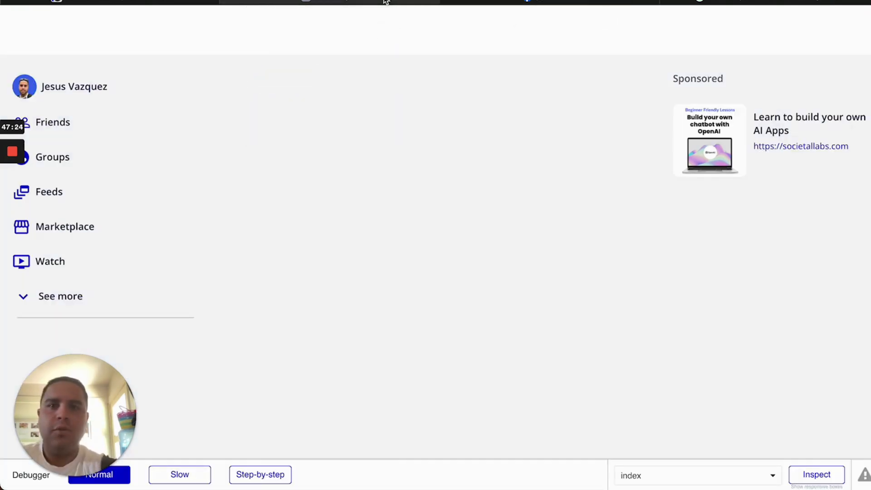
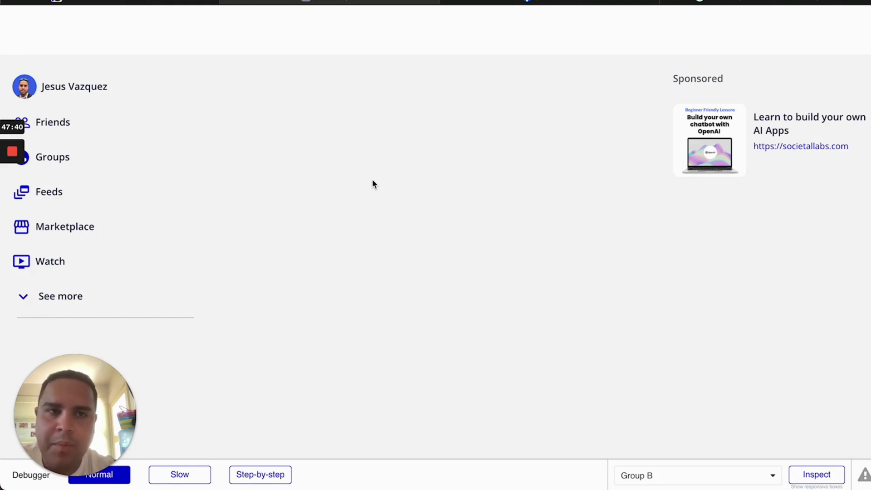
Compare the index page with the Hustling Labs Facebook group and the live preview, closing Image B's properties
{"action": "left_click", "coordinate": [570, 4]}
{"action": "left_click", "coordinate": [42, 343]}
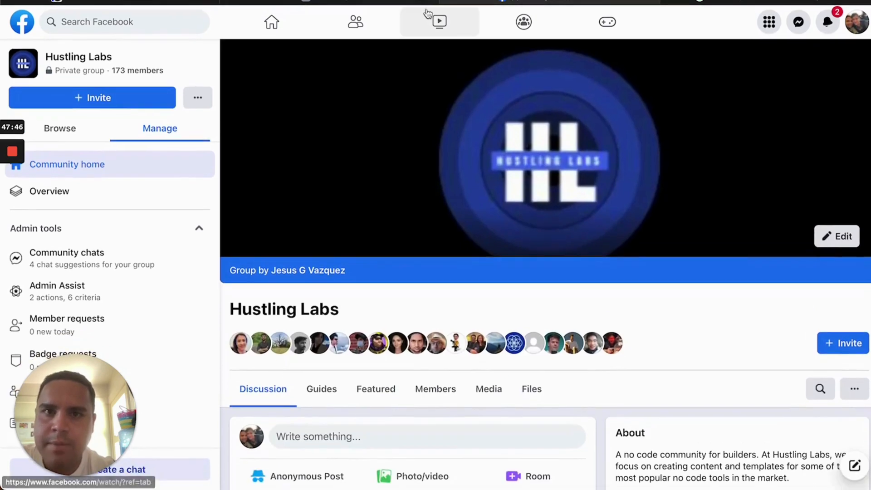
{"action": "mouse_move", "coordinate": [319, 2]}
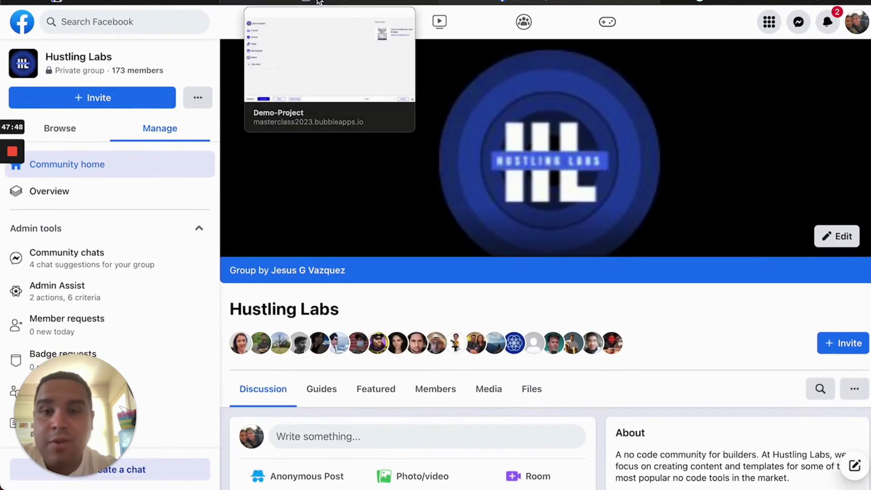
{"action": "left_click", "coordinate": [287, 1]}
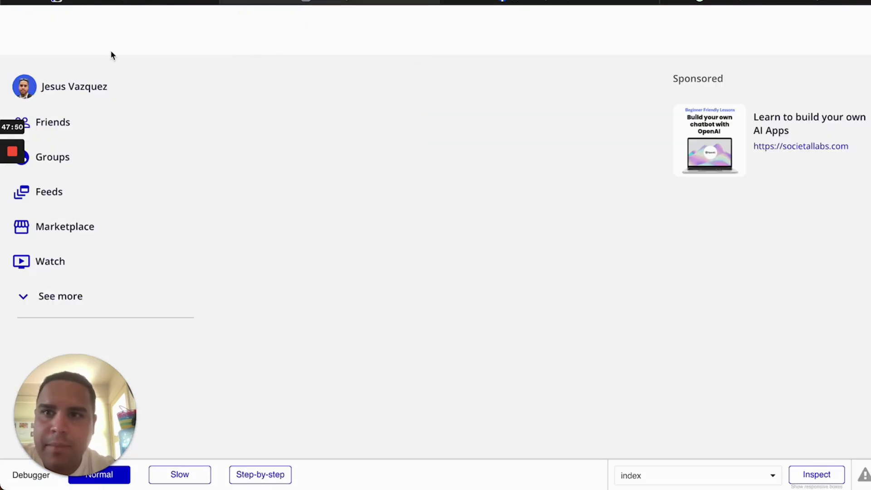
{"action": "left_click", "coordinate": [146, 3]}
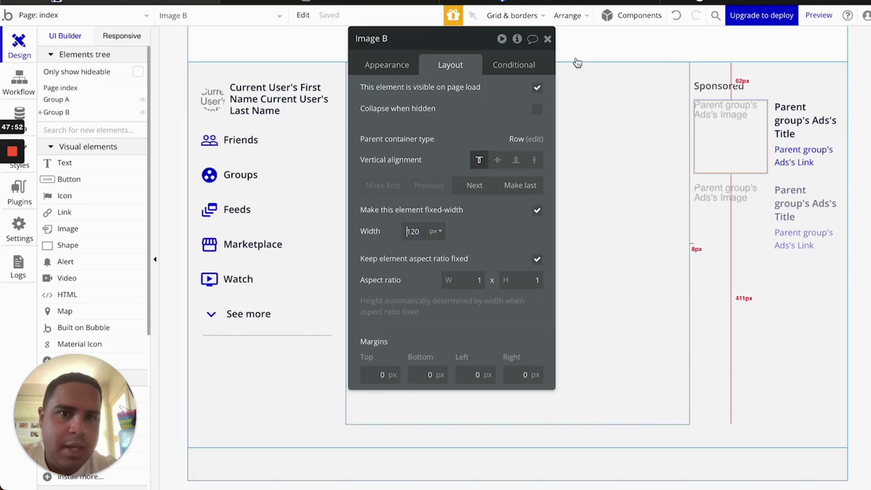
{"action": "left_click", "coordinate": [550, 37]}
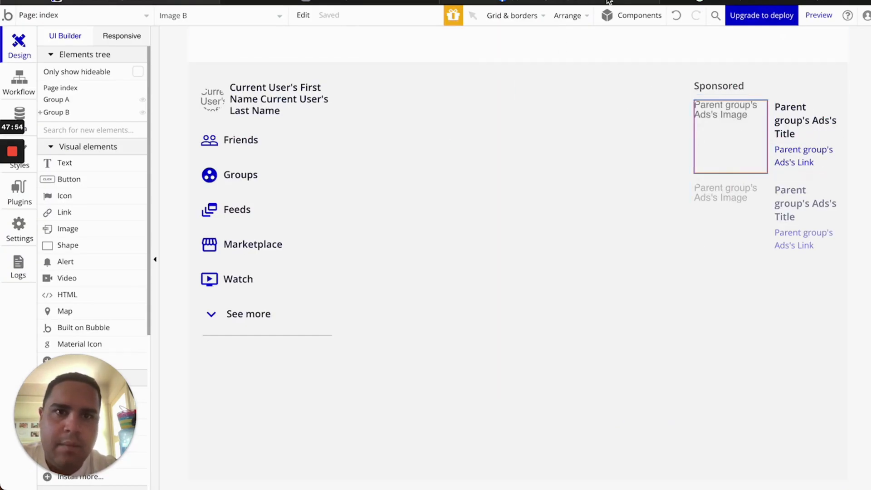
{"action": "left_click", "coordinate": [586, 1]}
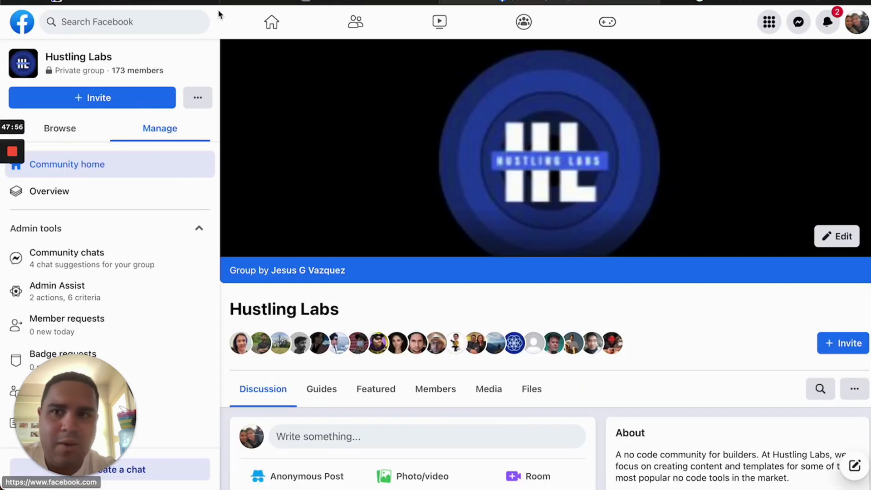
{"action": "left_click", "coordinate": [152, 1]}
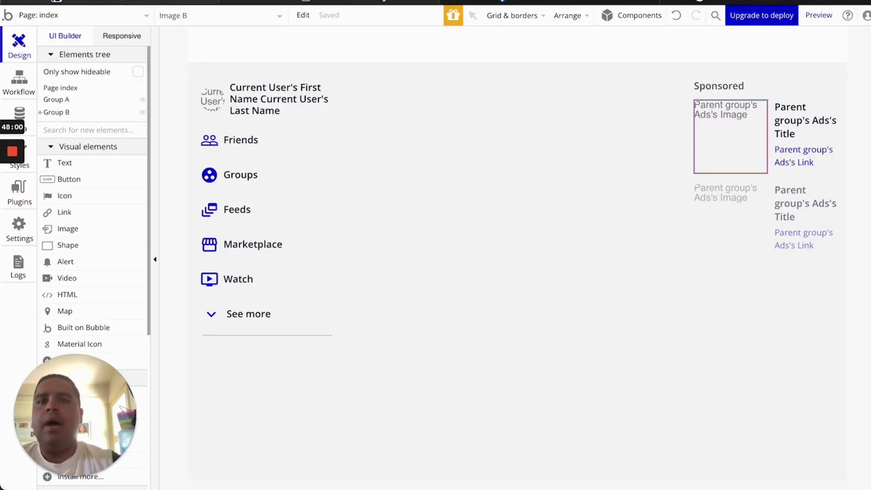
{"action": "left_click", "coordinate": [382, 3]}
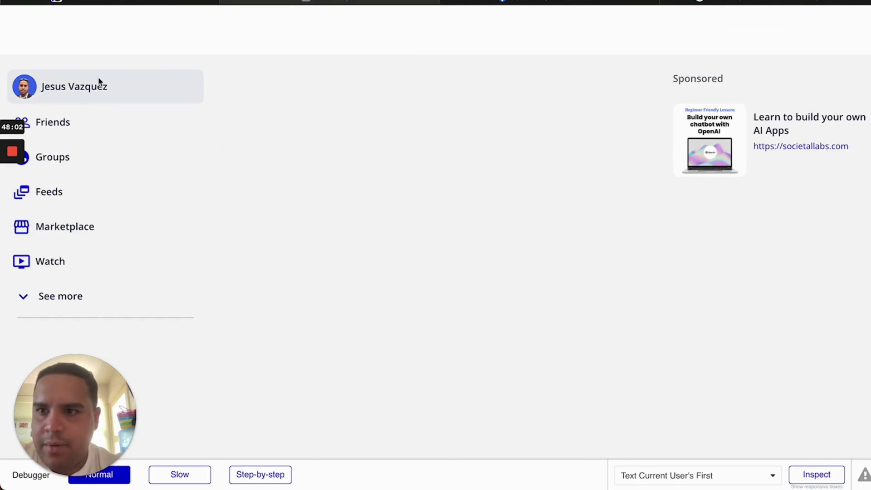
{"action": "left_click", "coordinate": [146, 3]}
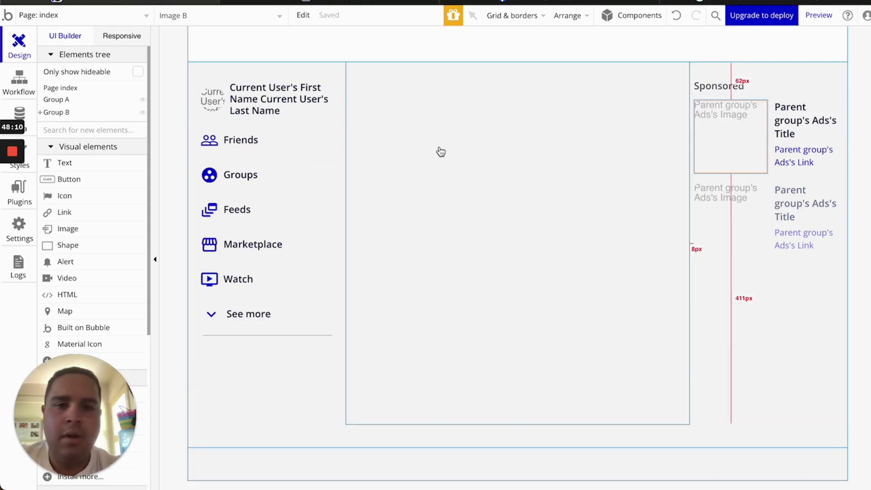
Add a 'When Group Ads is hovered' condition to the Group Ads card
{"action": "double_click", "coordinate": [773, 103]}
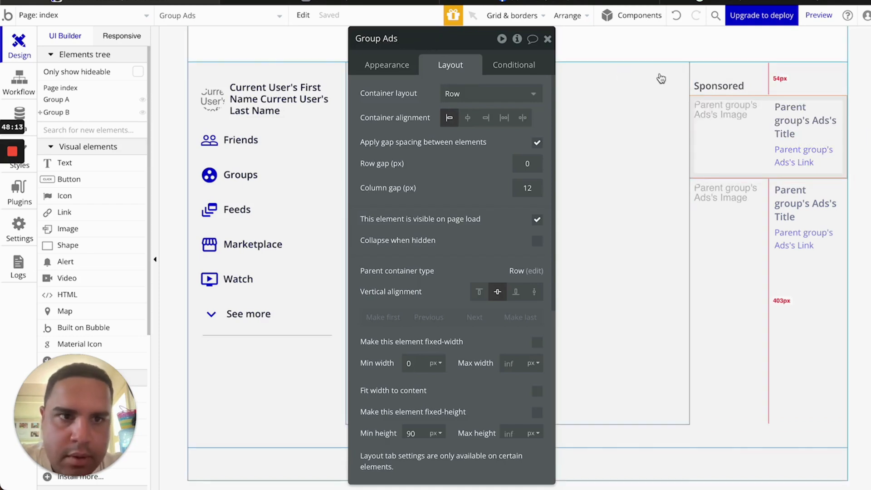
{"action": "left_click", "coordinate": [512, 69]}
{"action": "left_click", "coordinate": [416, 94]}
{"action": "left_click", "coordinate": [398, 100]}
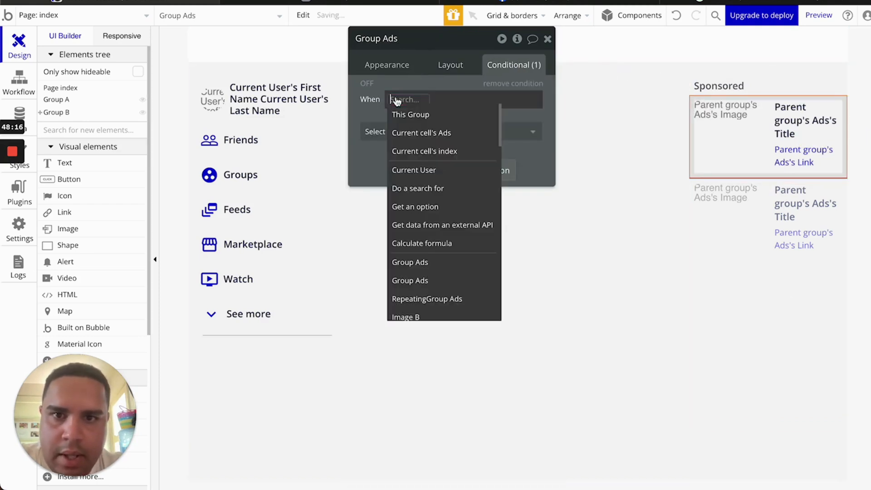
{"action": "type", "text": "group"}
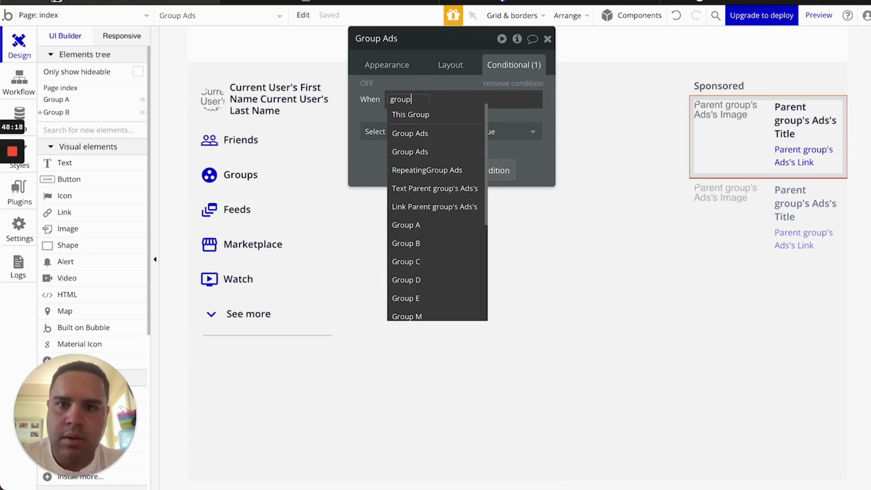
{"action": "left_click", "coordinate": [409, 133]}
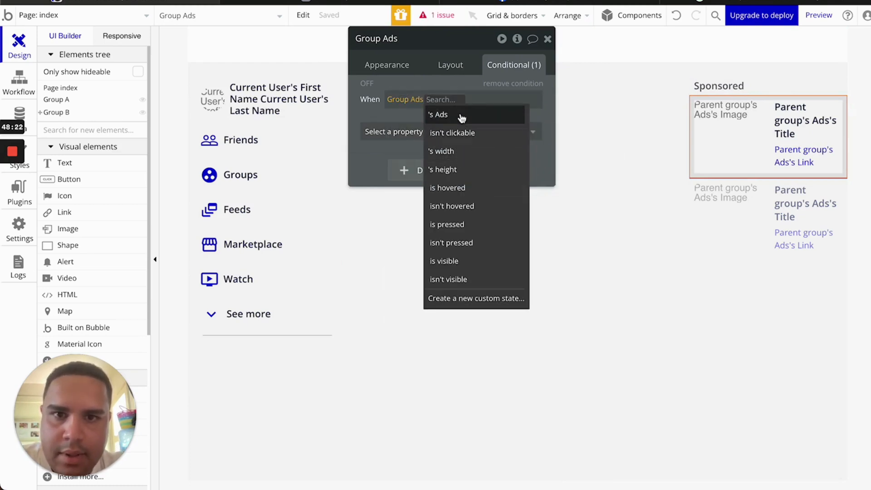
{"action": "left_click", "coordinate": [449, 188]}
Make the hover condition change the Background style to Flat color and the Background color
{"action": "left_click", "coordinate": [426, 140]}
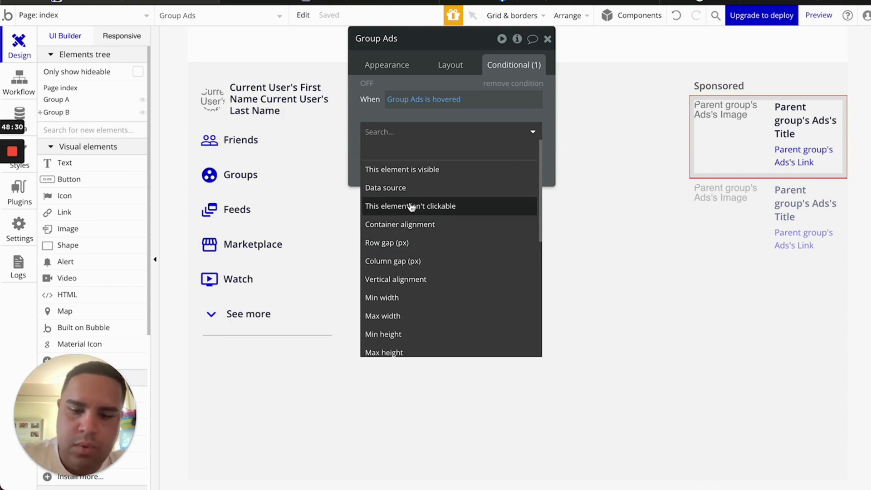
{"action": "type", "text": "sty"}
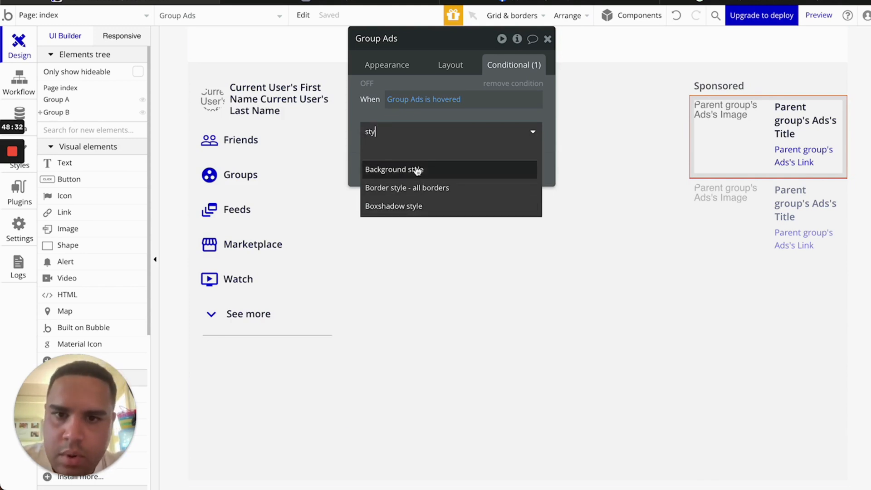
{"action": "left_click", "coordinate": [417, 170]}
{"action": "left_click", "coordinate": [428, 158]}
{"action": "type", "text": "co"}
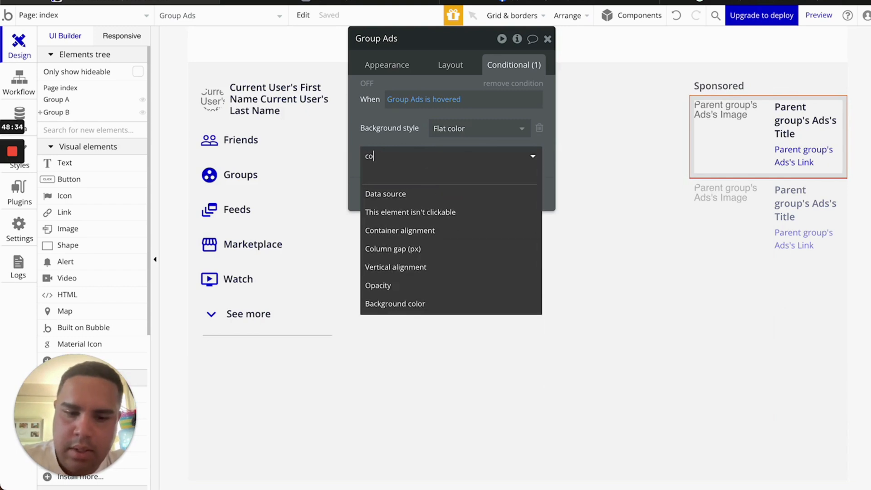
{"action": "type", "text": "lor"}
{"action": "left_click", "coordinate": [426, 195]}
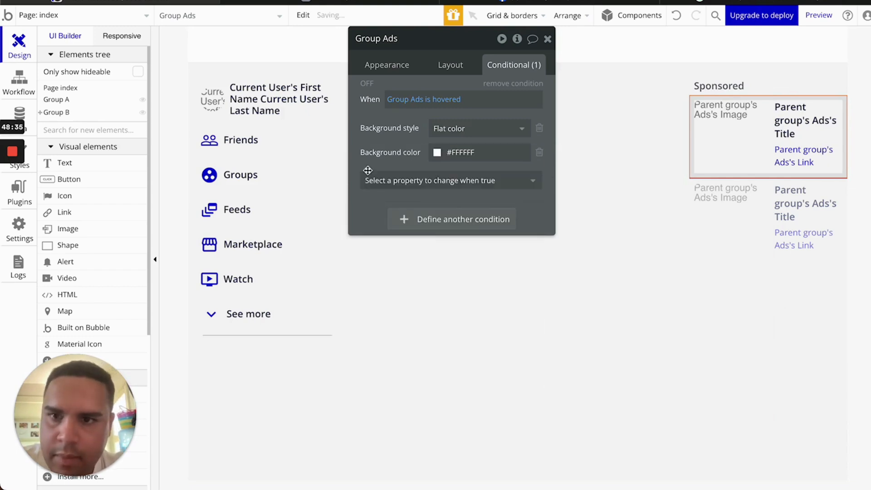
Copy the Friends item's #EBECEF hover colour and paste it as Group Ads' hover background
{"action": "left_click", "coordinate": [297, 149]}
{"action": "left_click", "coordinate": [464, 153]}
{"action": "key", "text": "ctrl+c"}
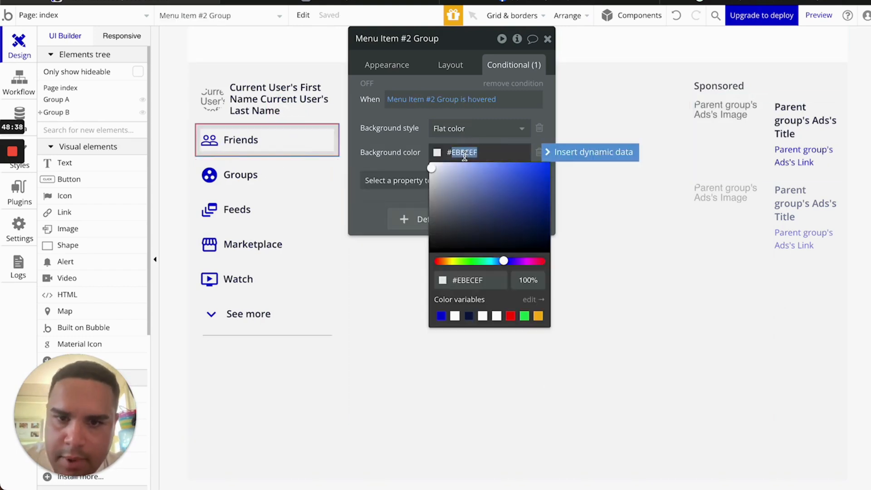
{"action": "left_click", "coordinate": [752, 174]}
{"action": "left_click", "coordinate": [752, 174]}
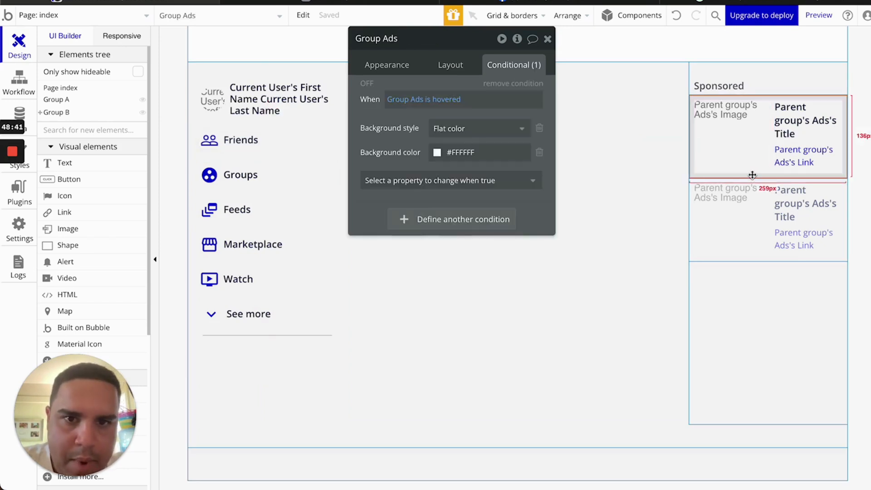
{"action": "left_click", "coordinate": [465, 153]}
{"action": "key", "text": "ctrl+v"}
{"action": "left_click", "coordinate": [401, 143]}
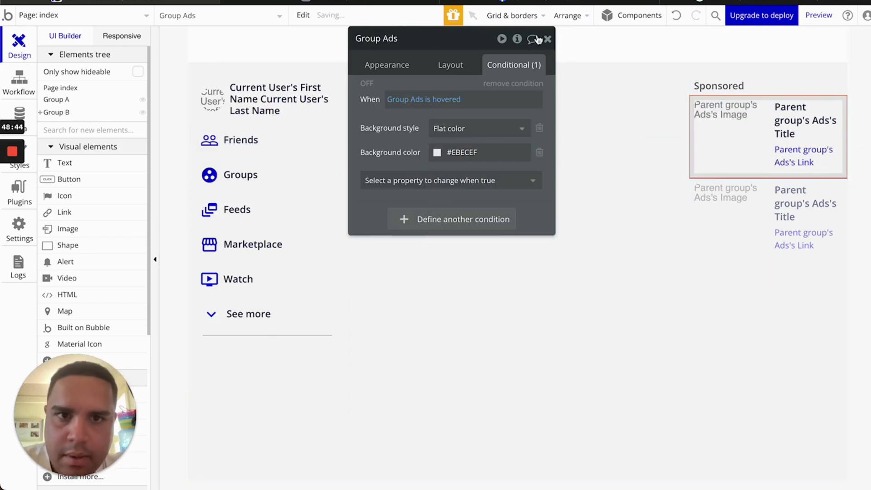
{"action": "left_click", "coordinate": [547, 38]}
Refresh the live preview to load the new hover effect
{"action": "left_click", "coordinate": [391, 2]}
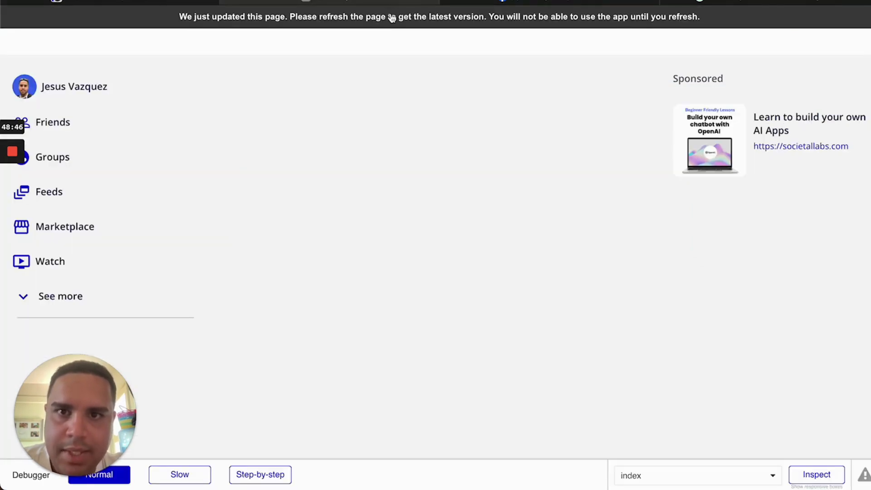
{"action": "left_click", "coordinate": [391, 18]}
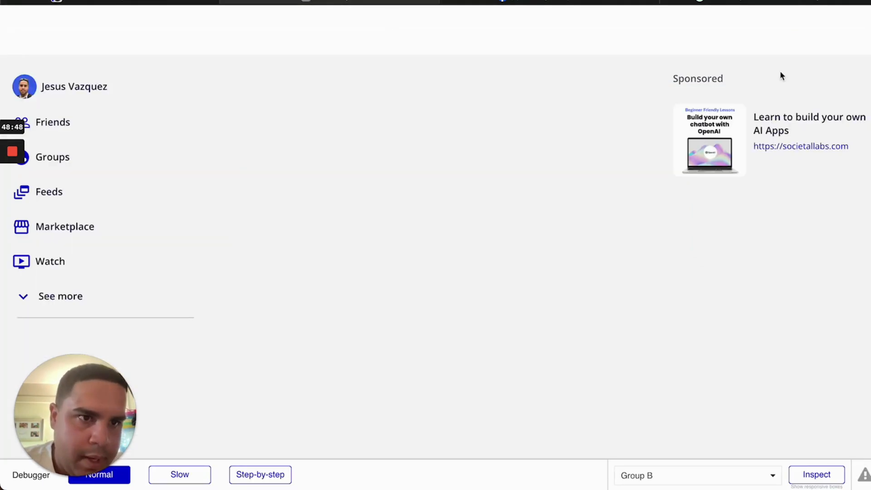
{"action": "left_click", "coordinate": [257, 4]}
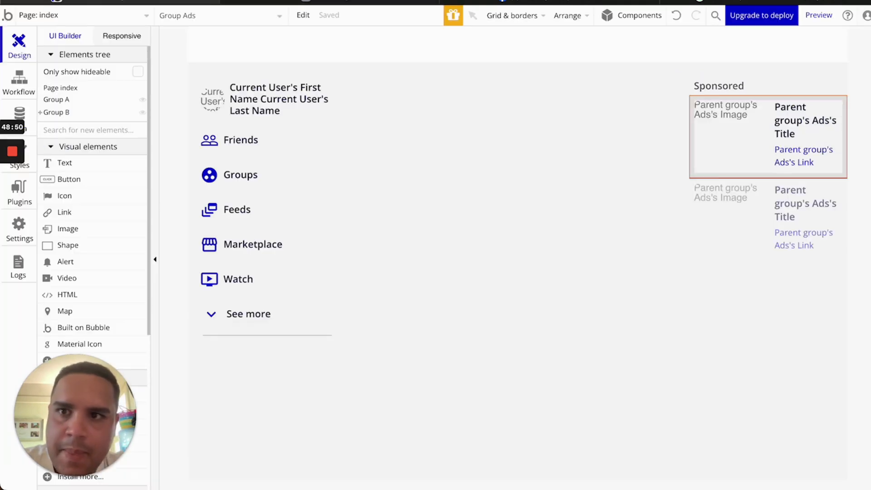
Set the Group Ads corner roundness to 10 and refresh the preview to check it
{"action": "double_click", "coordinate": [748, 174]}
{"action": "left_click", "coordinate": [398, 64]}
{"action": "scroll", "coordinate": [484, 247], "scroll_direction": "down", "scroll_amount": 3}
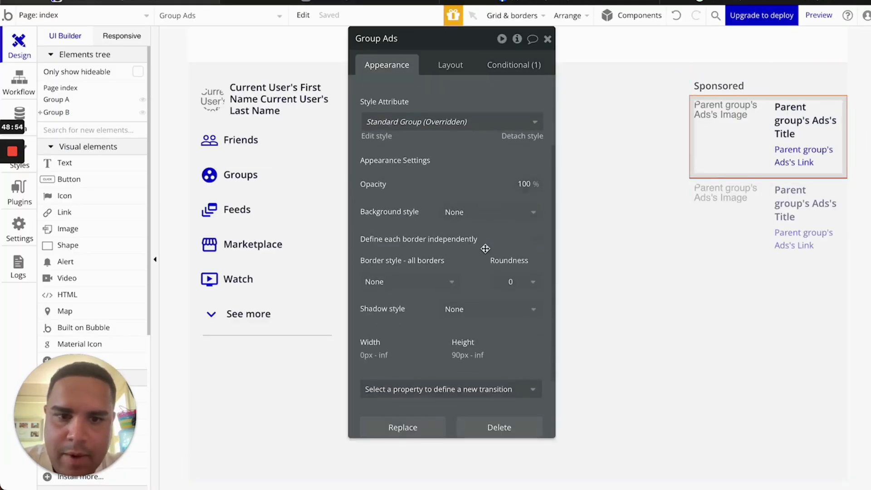
{"action": "scroll", "coordinate": [485, 248], "scroll_direction": "down", "scroll_amount": 1}
{"action": "left_click", "coordinate": [533, 227]}
{"action": "left_click", "coordinate": [502, 334]}
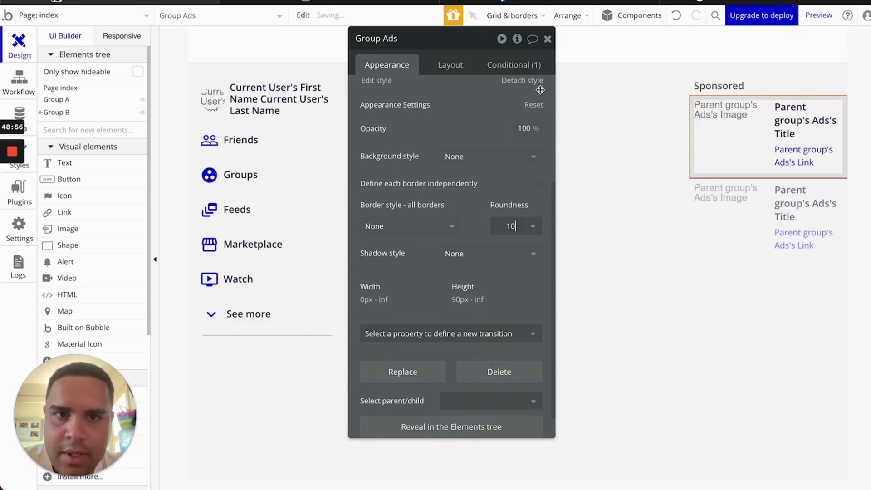
{"action": "left_click", "coordinate": [548, 39]}
{"action": "left_click", "coordinate": [362, 4]}
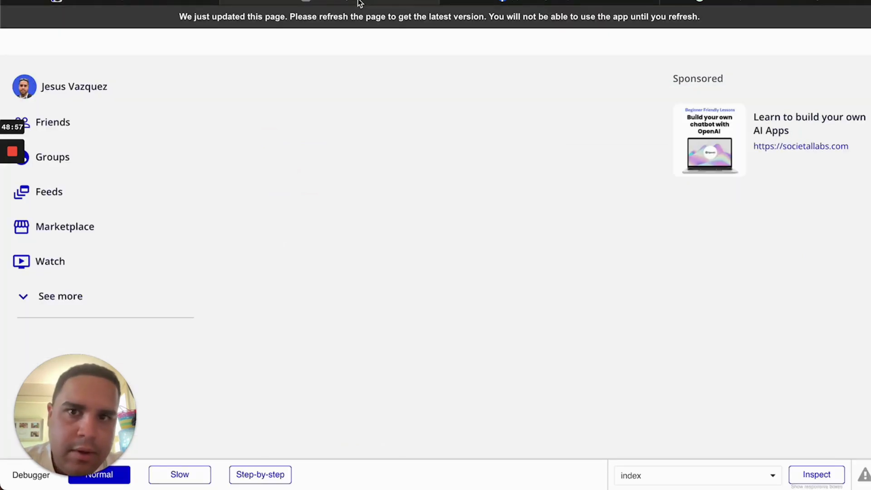
{"action": "left_click", "coordinate": [375, 28]}
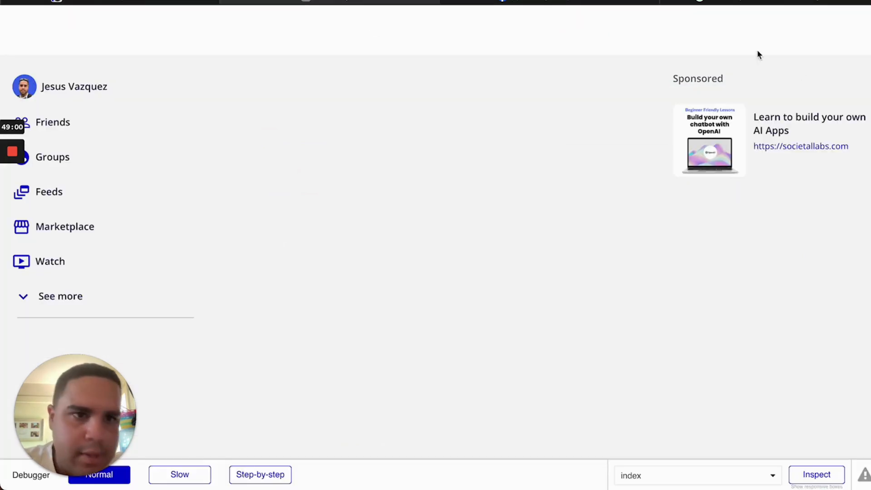
Follow the sponsored ad's societallabs.com link, scroll through the landing page, and return to the preview
{"action": "left_click", "coordinate": [788, 154]}
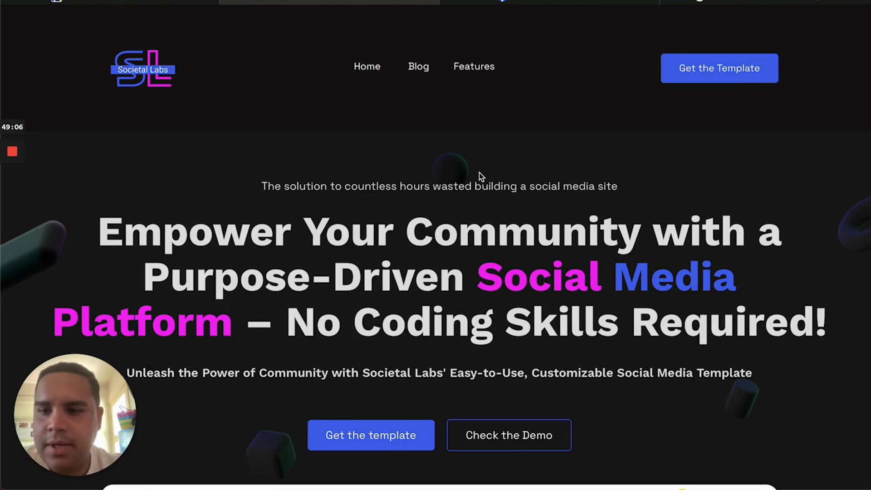
{"action": "scroll", "coordinate": [434, 231], "scroll_direction": "down", "scroll_amount": 9}
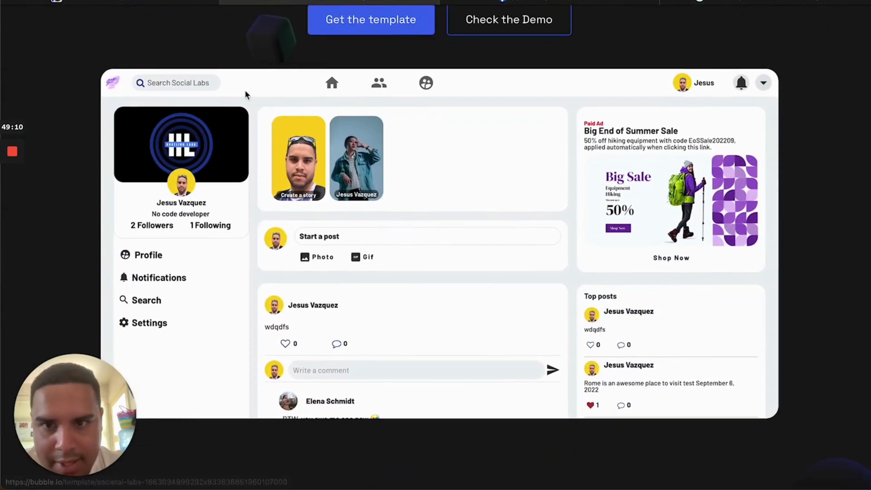
{"action": "scroll", "coordinate": [678, 295], "scroll_direction": "down", "scroll_amount": 20}
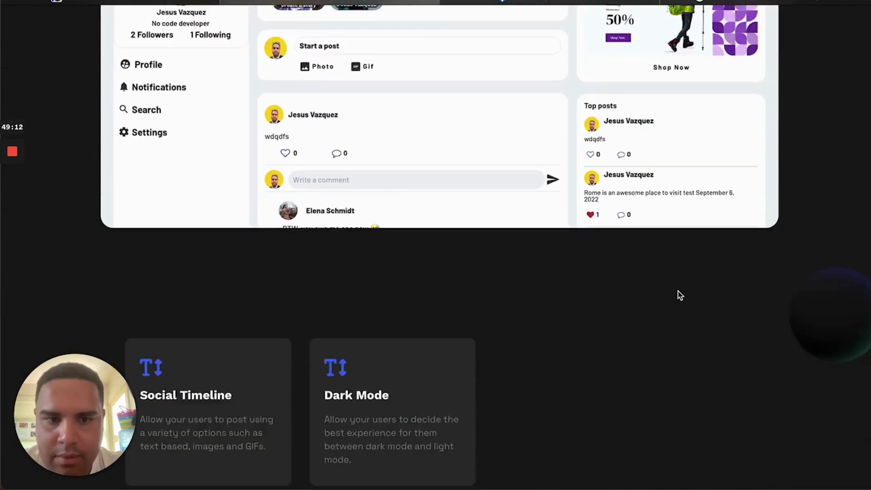
{"action": "scroll", "coordinate": [680, 295], "scroll_direction": "down", "scroll_amount": 8}
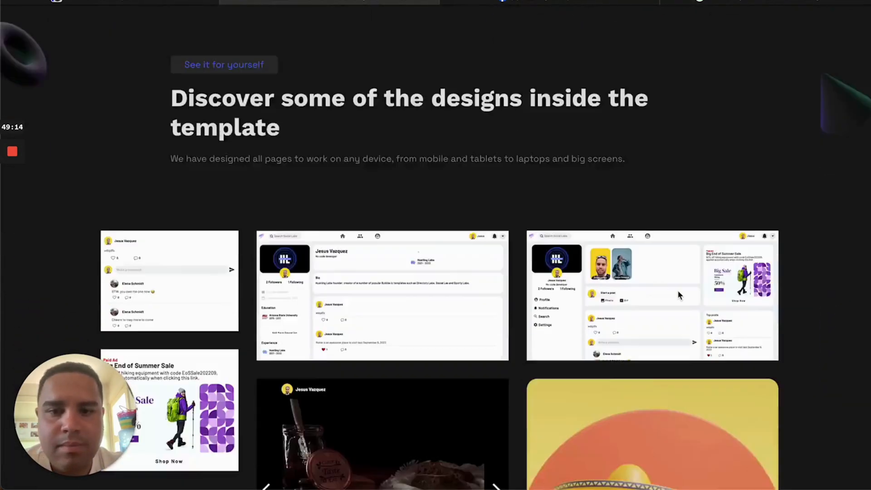
{"action": "scroll", "coordinate": [679, 295], "scroll_direction": "up", "scroll_amount": 10}
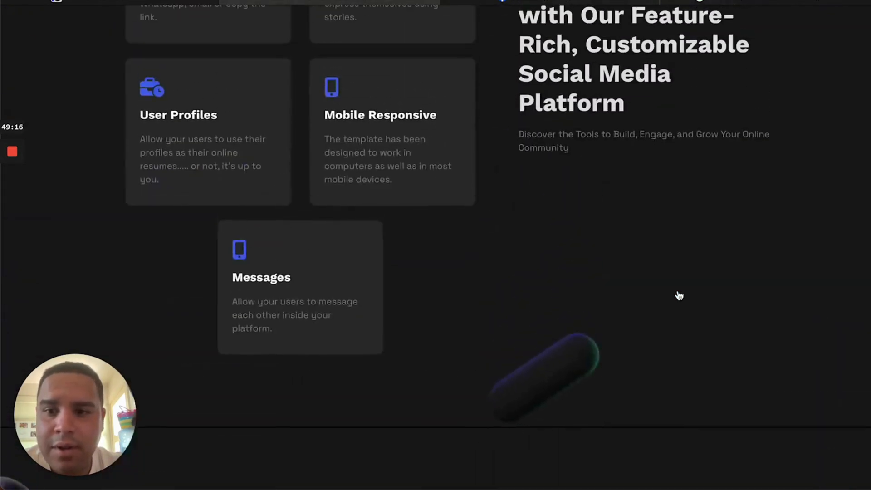
{"action": "scroll", "coordinate": [680, 295], "scroll_direction": "up", "scroll_amount": 4}
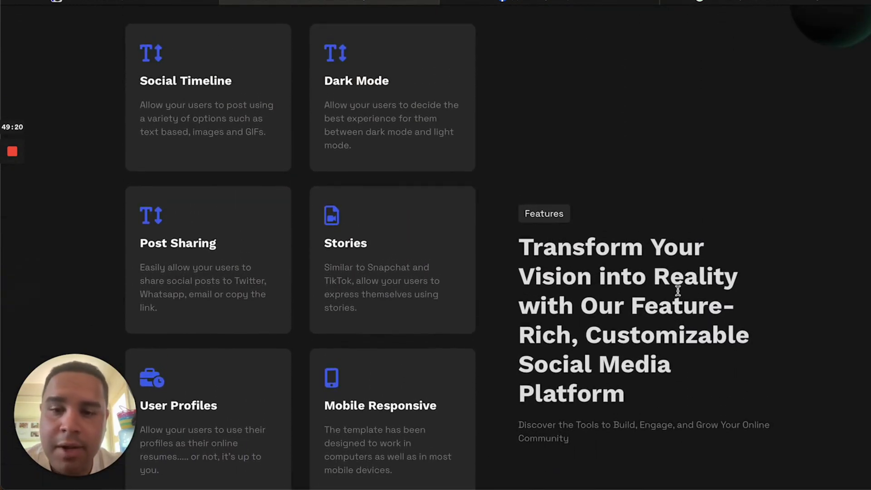
{"action": "scroll", "coordinate": [678, 290], "scroll_direction": "up", "scroll_amount": 10}
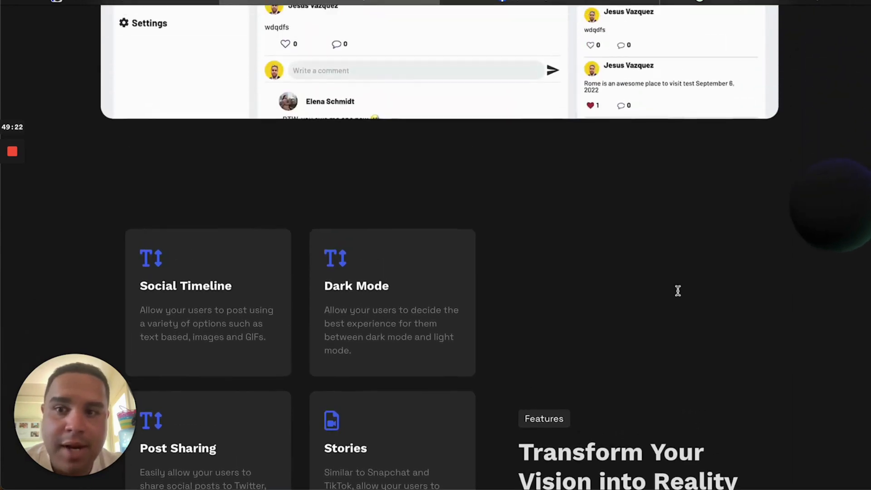
{"action": "scroll", "coordinate": [401, 307], "scroll_direction": "up", "scroll_amount": 10}
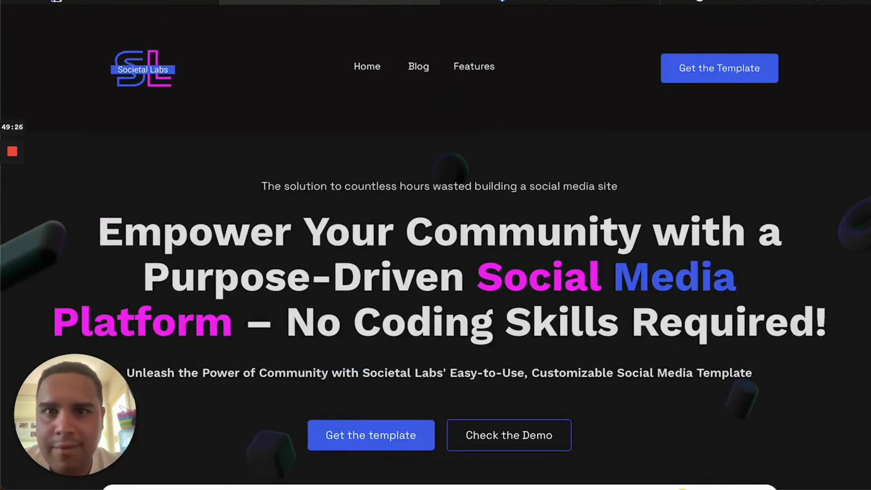
{"action": "key", "text": "super+Left"}
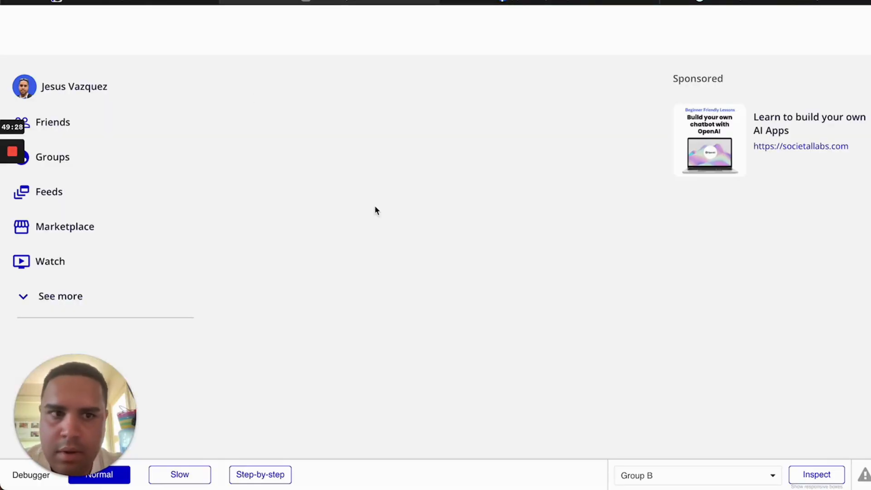
Select the Ads repeating group, then copy the 'Your Pages and profiles' heading from Facebook's home feed
{"action": "left_click", "coordinate": [190, 2]}
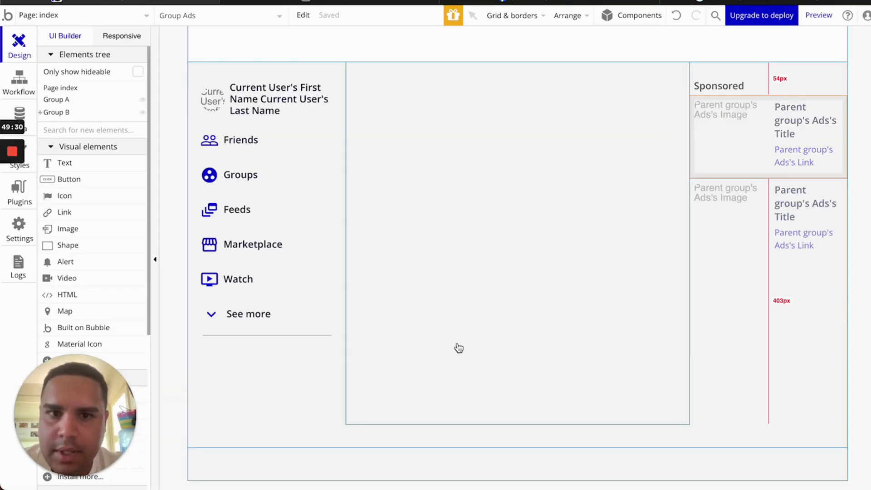
{"action": "left_click", "coordinate": [797, 225]}
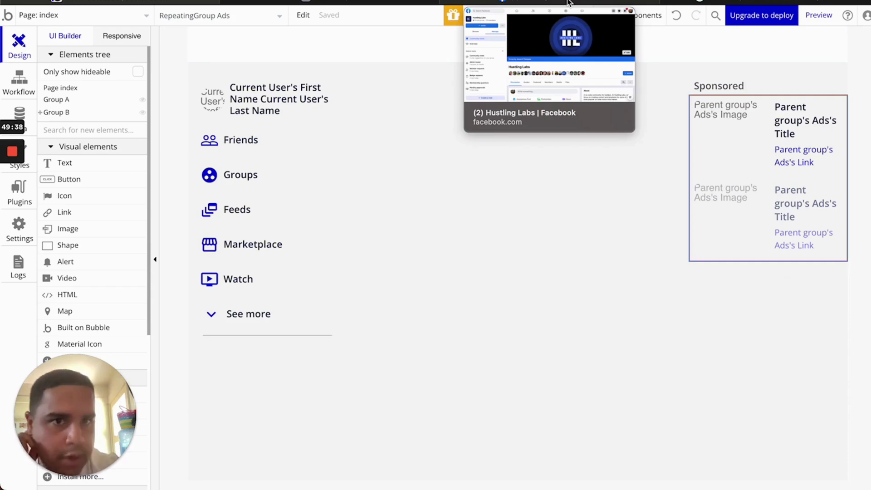
{"action": "left_click", "coordinate": [569, 2]}
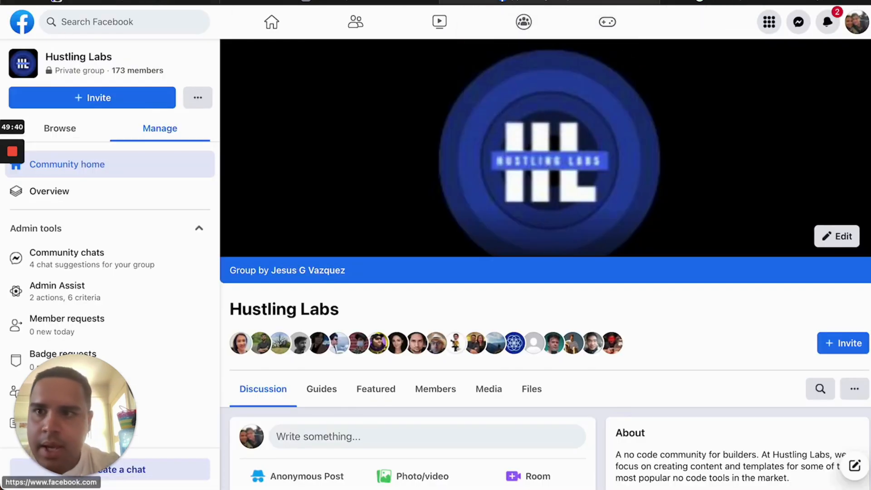
{"action": "key", "text": "super+bracketleft"}
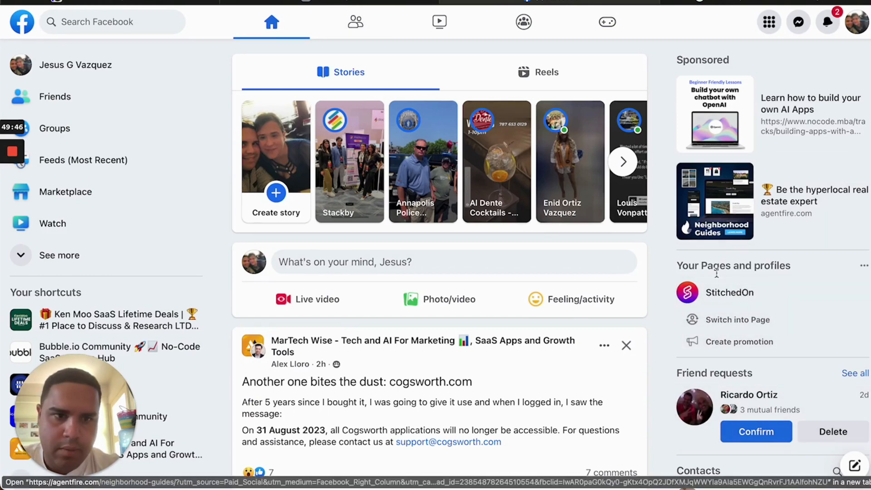
{"action": "triple_click", "coordinate": [787, 267]}
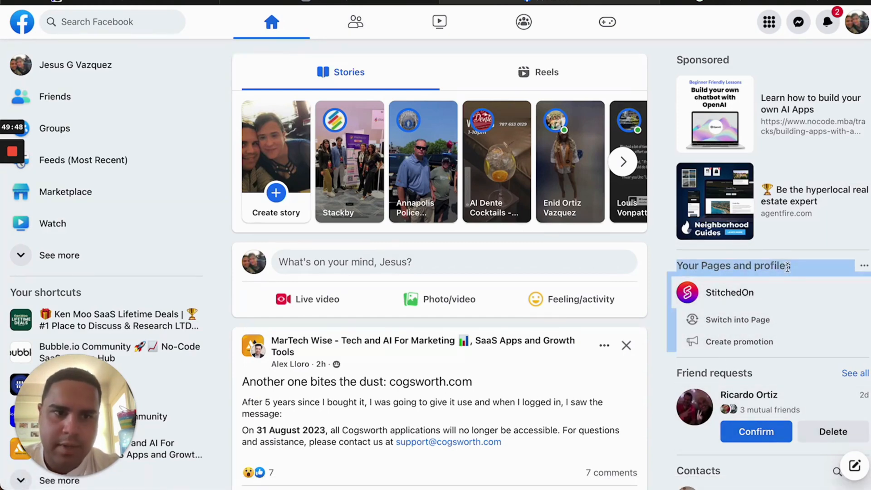
{"action": "left_click_drag", "start_coordinate": [794, 271], "coordinate": [674, 265]}
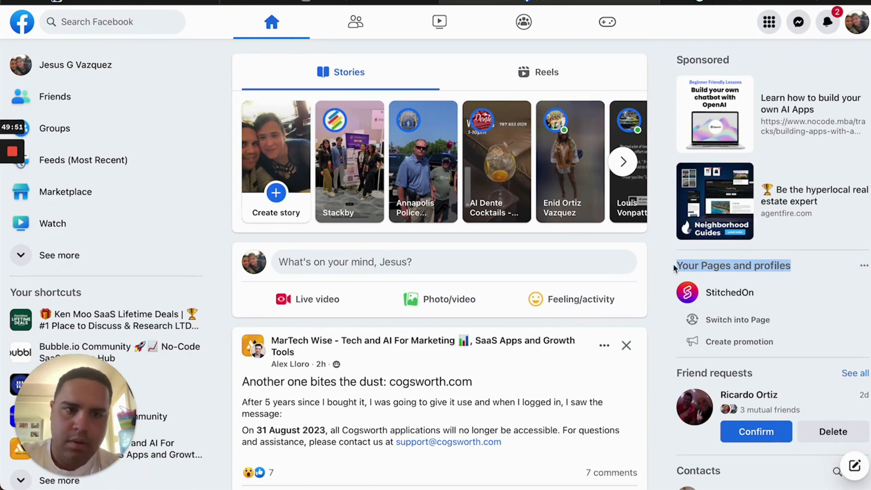
{"action": "left_click", "coordinate": [197, 2]}
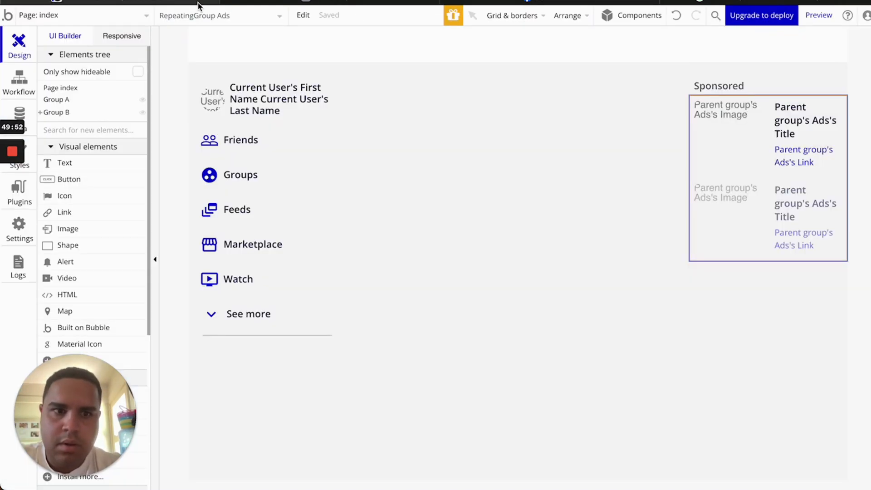
Group the Sponsored heading and the ads list into a column container
{"action": "left_click", "coordinate": [755, 86]}
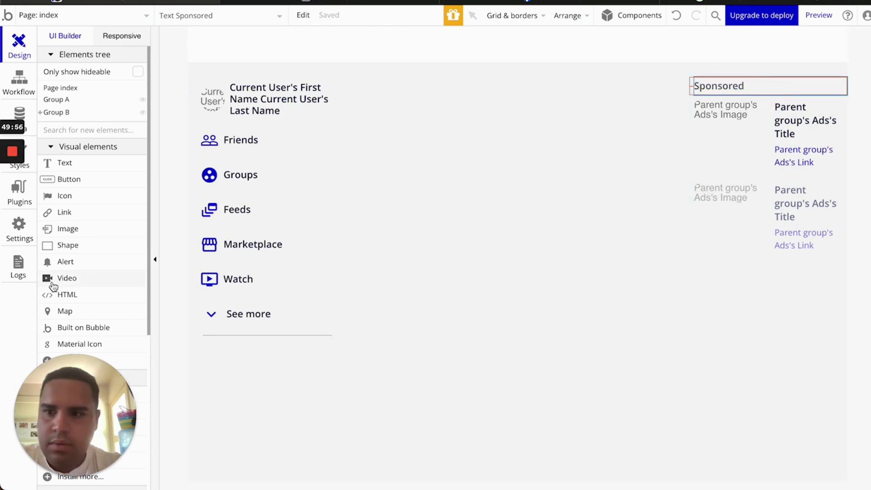
{"action": "mouse_move", "coordinate": [12, 210]}
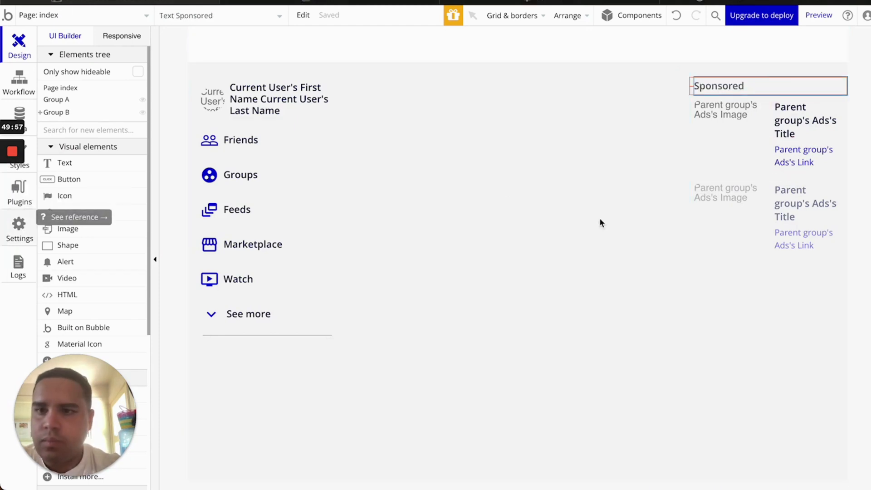
{"action": "left_click", "coordinate": [795, 198]}
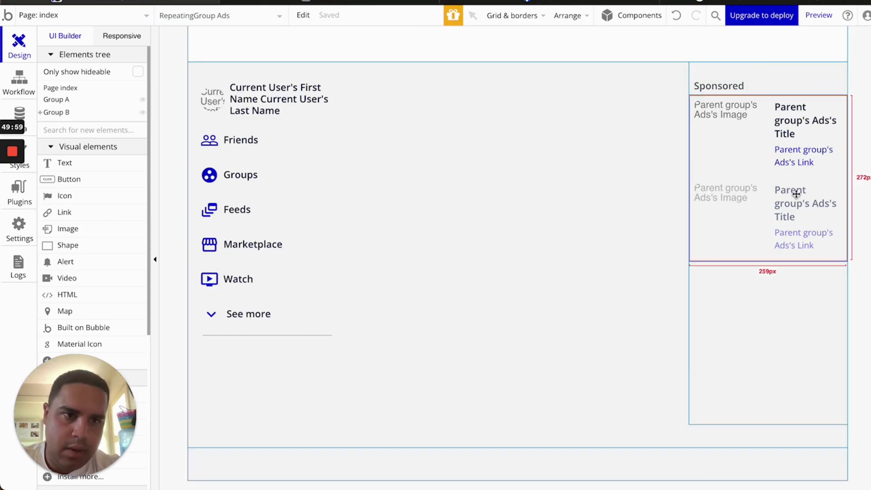
{"action": "right_click", "coordinate": [749, 85]}
{"action": "mouse_move", "coordinate": [809, 148]}
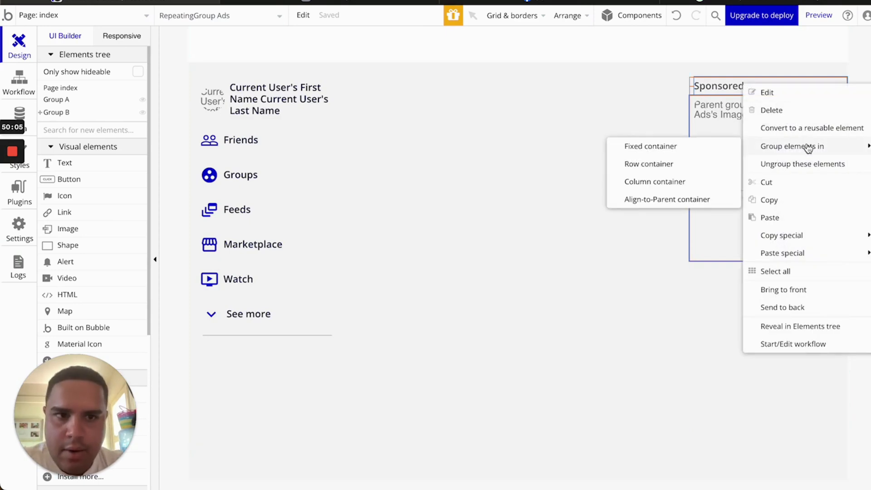
{"action": "left_click", "coordinate": [668, 182]}
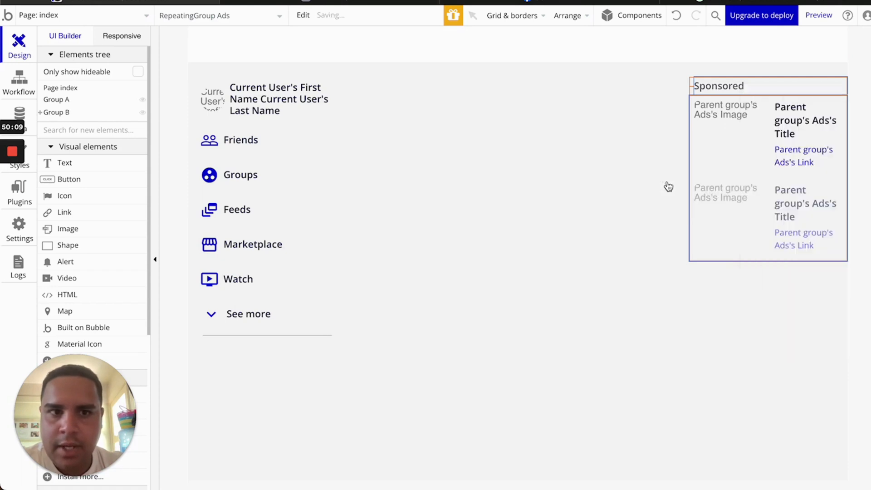
Rename the new container 'Sponsored Container Group' and copy it
{"action": "double_click", "coordinate": [692, 84]}
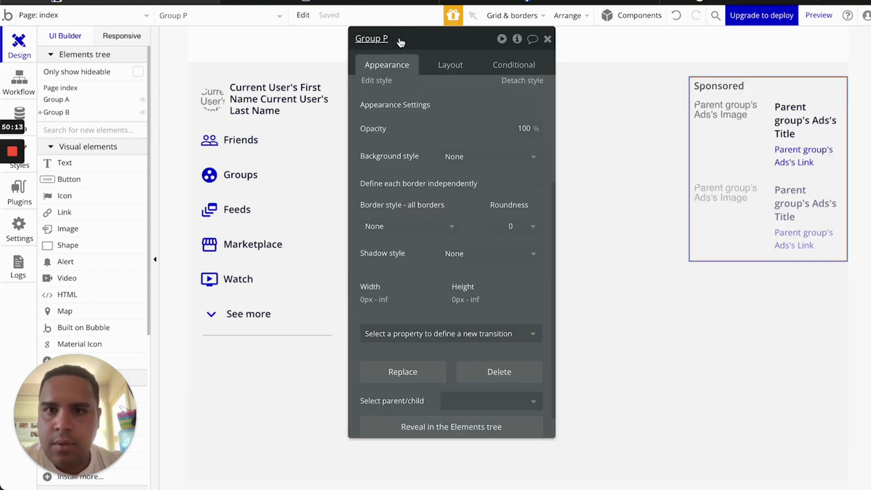
{"action": "left_click", "coordinate": [400, 42]}
{"action": "key", "text": "BackSpace"}
{"action": "key", "text": "BackSpace"}
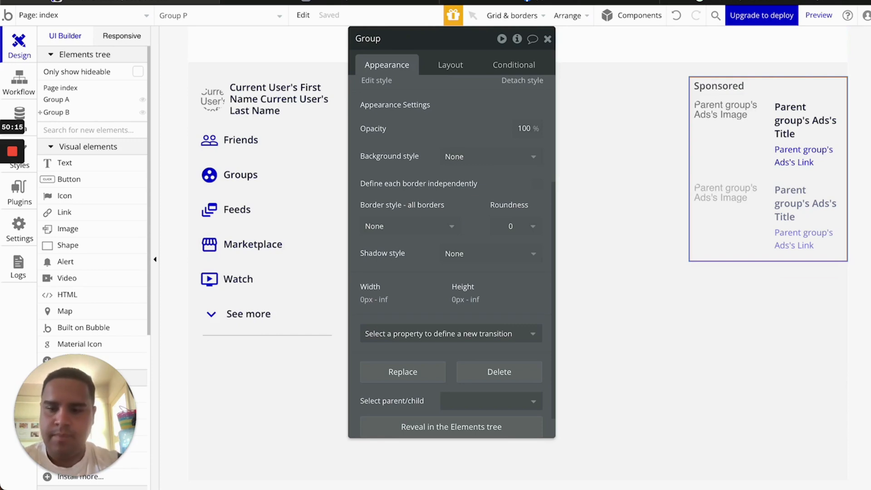
{"action": "type", "text": "Sponsor"}
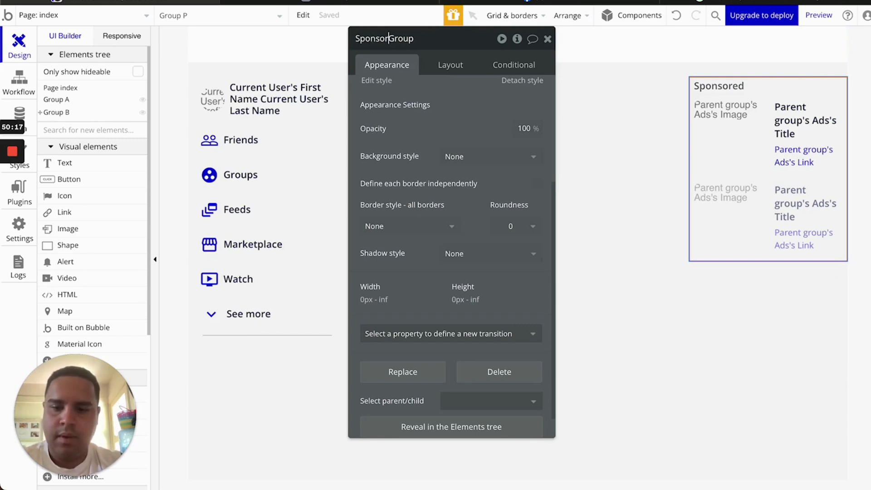
{"action": "type", "text": "ed Con"}
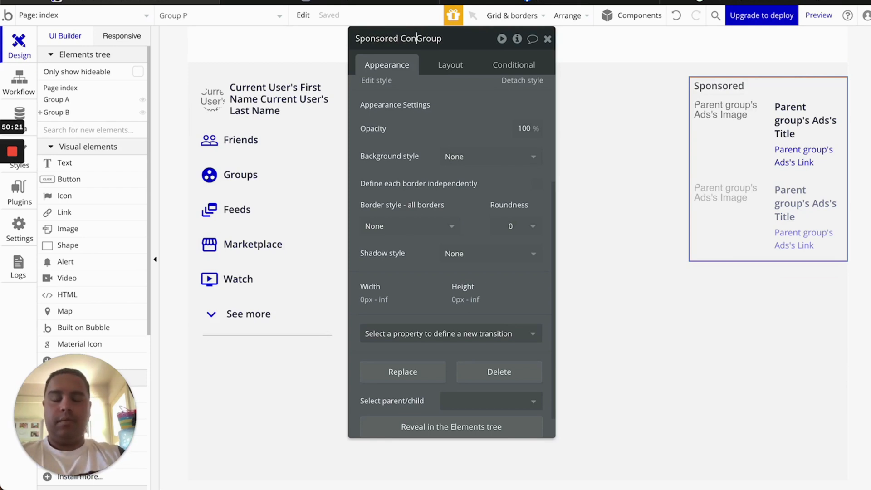
{"action": "type", "text": "tainer"}
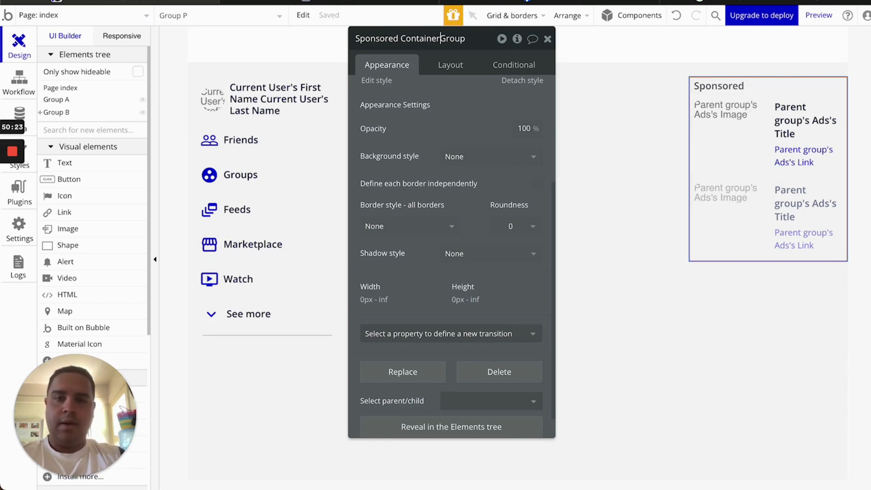
{"action": "left_click", "coordinate": [690, 83]}
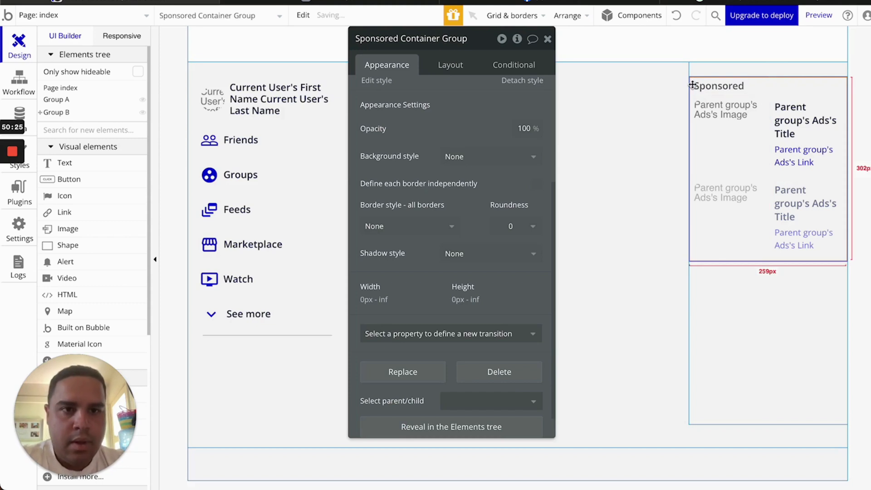
{"action": "key", "text": "super+c"}
Paste a copy of the Sponsored container below it and change its heading to 'Your Pages and profiles'
{"action": "left_click", "coordinate": [735, 311]}
{"action": "key", "text": "super+v"}
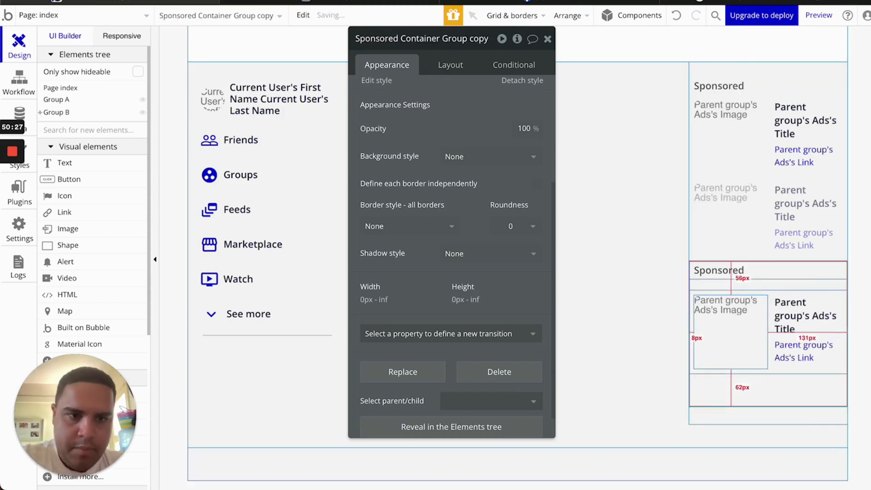
{"action": "left_click", "coordinate": [716, 275]}
{"action": "scroll", "coordinate": [420, 96], "scroll_direction": "up", "scroll_amount": 8}
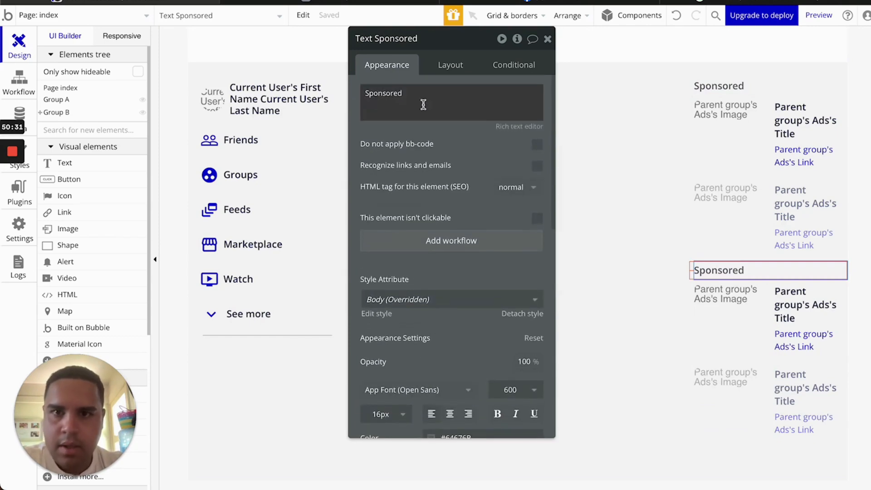
{"action": "left_click", "coordinate": [423, 104]}
{"action": "key", "text": "super+a"}
{"action": "key", "text": "super+v"}
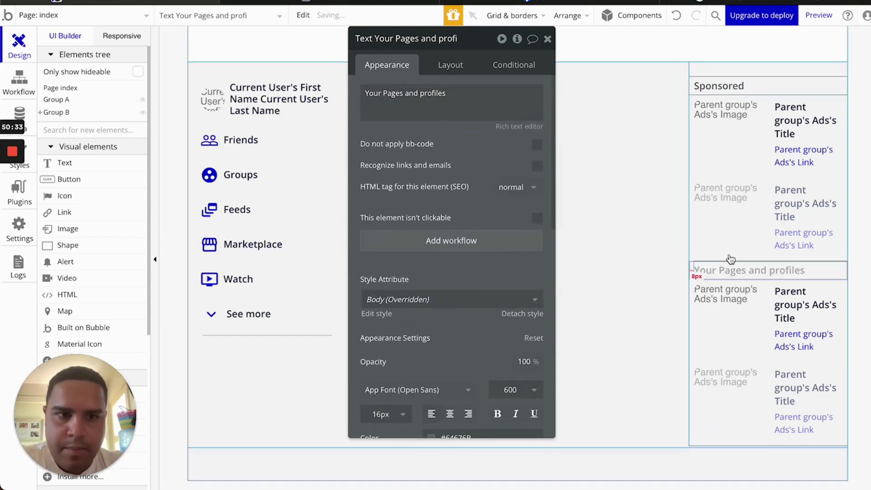
Rename the copied container to 'Pages and Profiles Container Group' and close its settings
{"action": "left_click", "coordinate": [693, 271]}
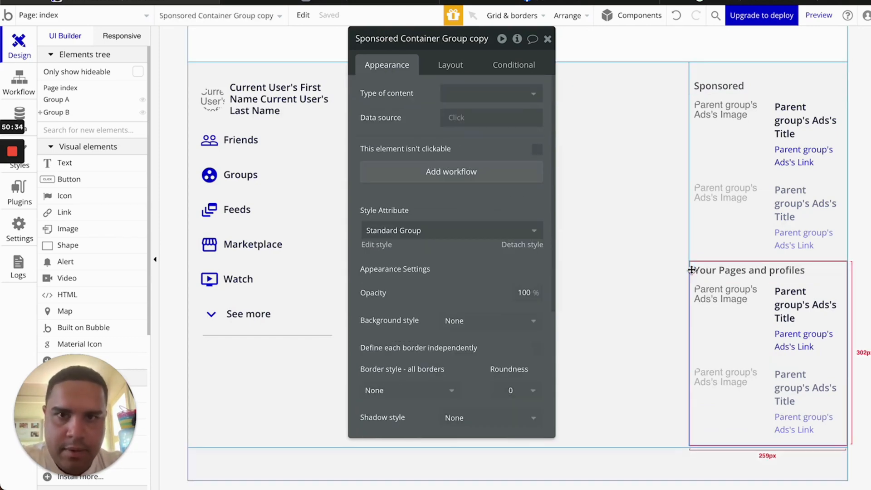
{"action": "double_click", "coordinate": [482, 38]}
{"action": "key", "text": "BackSpace"}
{"action": "double_click", "coordinate": [359, 38]}
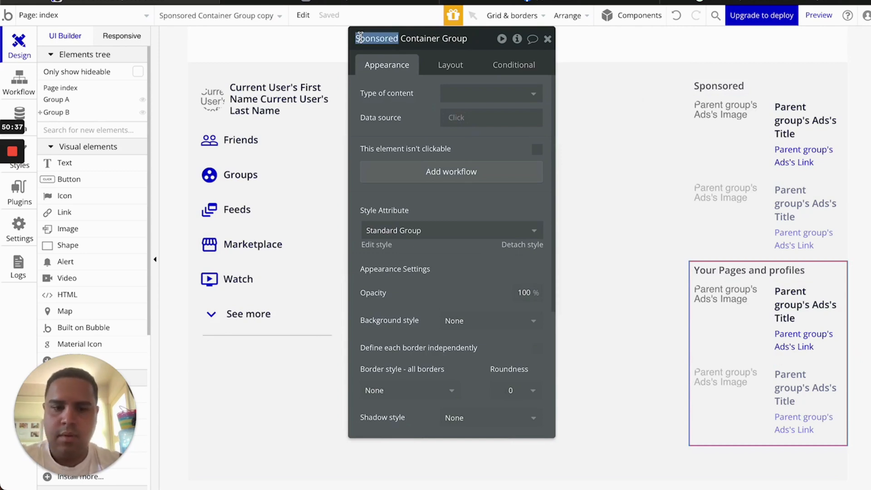
{"action": "type", "text": "Pages and Profiles"}
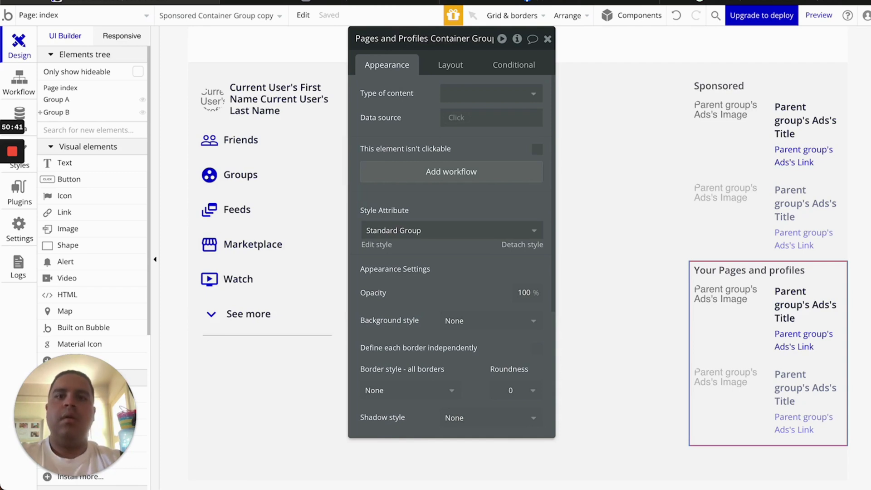
{"action": "left_click", "coordinate": [402, 92]}
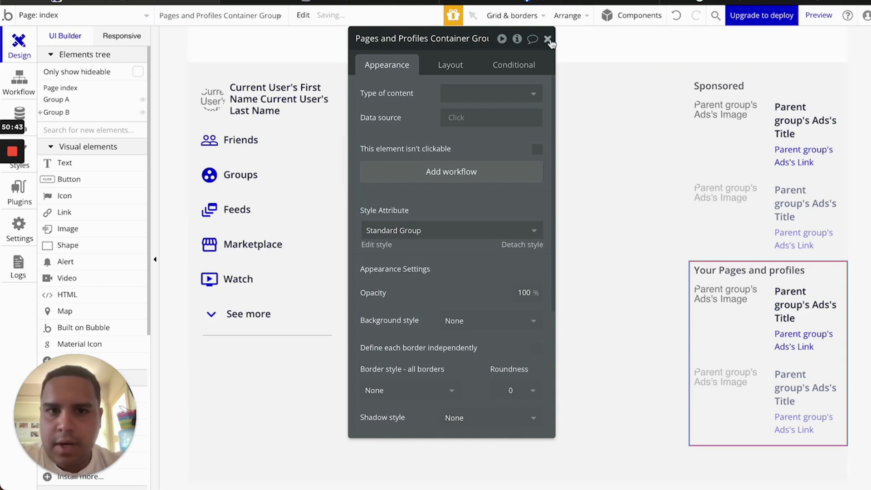
{"action": "left_click", "coordinate": [548, 38]}
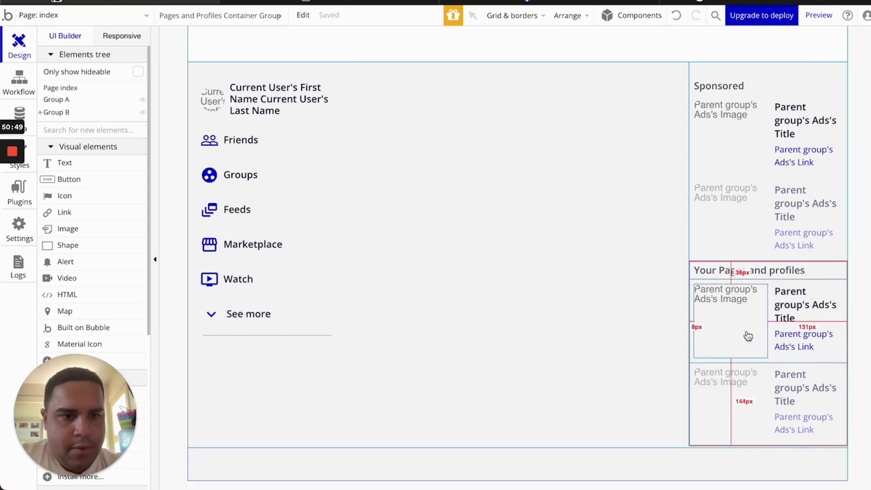
Create the Facebook Pages data type with an Admin field of type User
{"action": "left_click", "coordinate": [20, 114]}
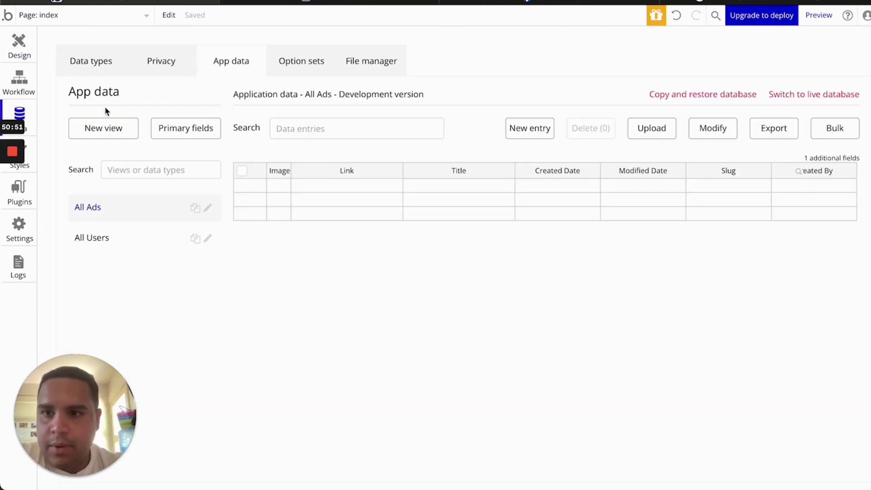
{"action": "left_click", "coordinate": [89, 61]}
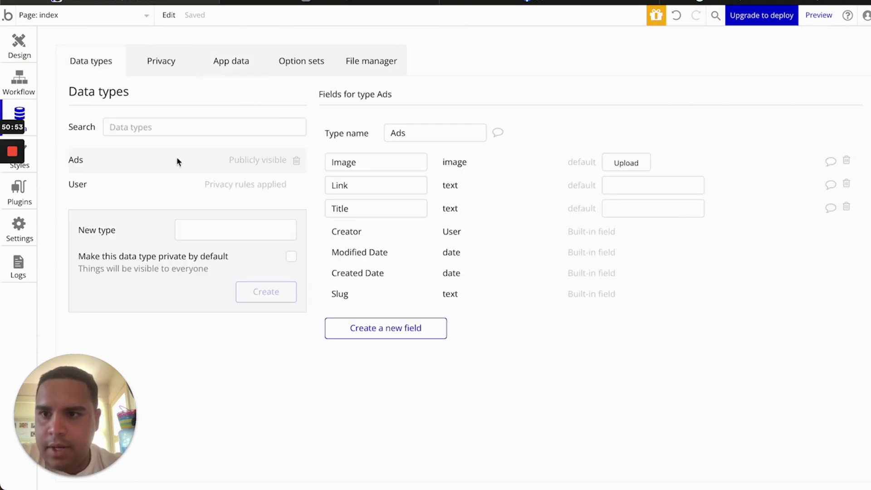
{"action": "left_click", "coordinate": [208, 238]}
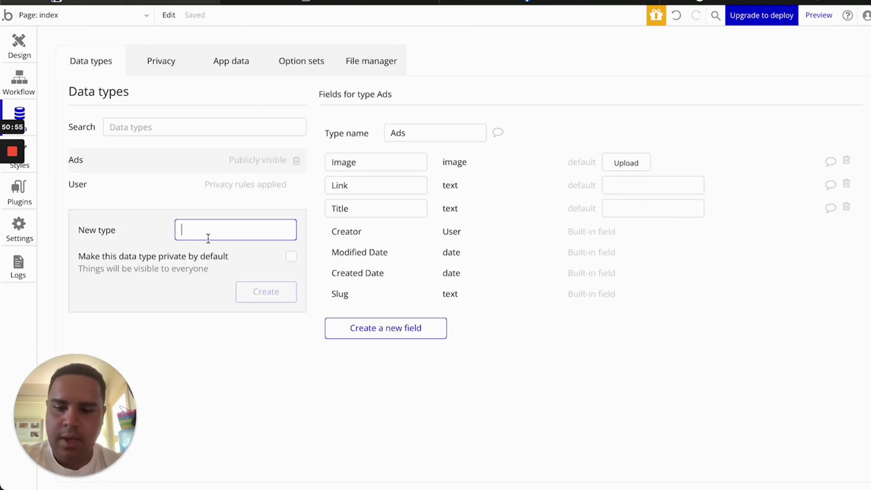
{"action": "type", "text": "Facebook Pages"}
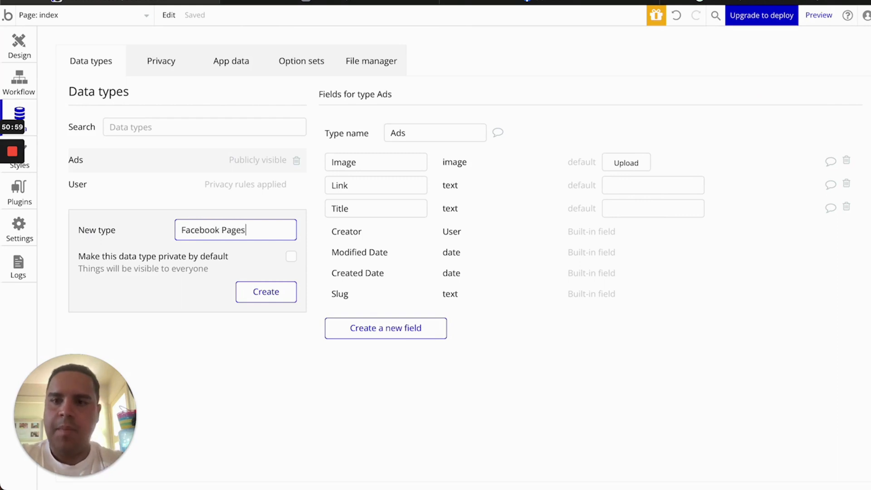
{"action": "key", "text": "Return"}
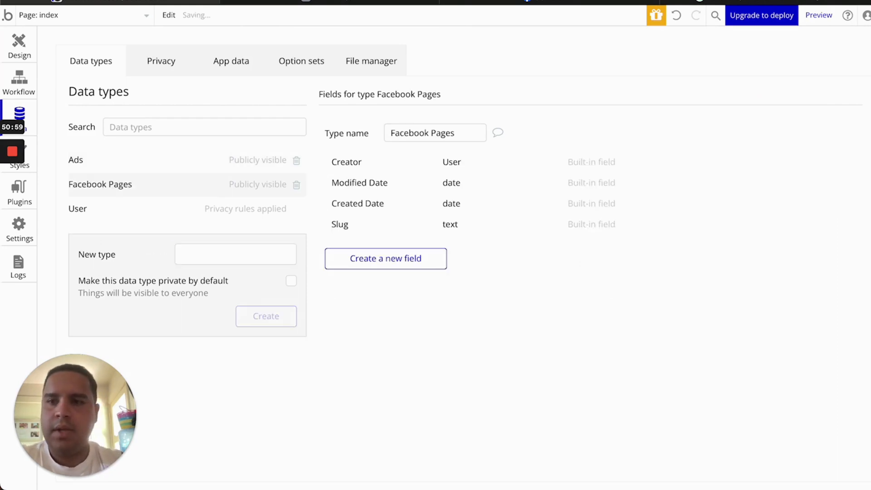
{"action": "left_click", "coordinate": [391, 263]}
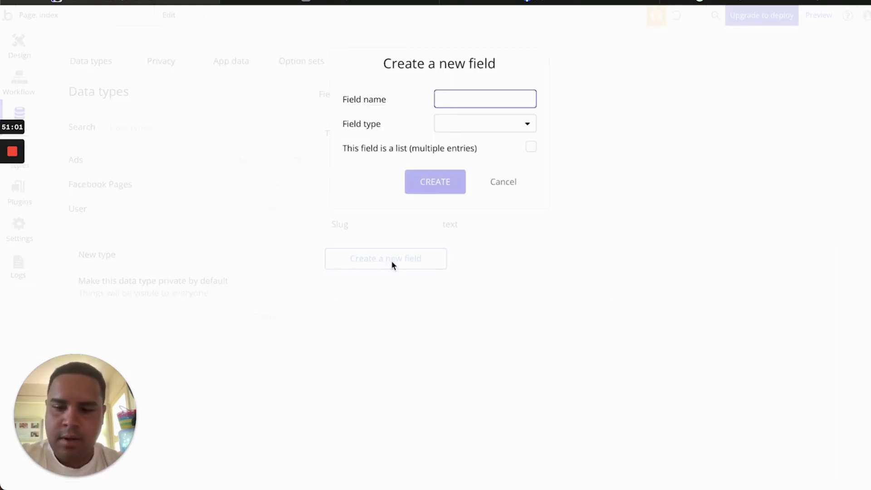
{"action": "type", "text": "Admin"}
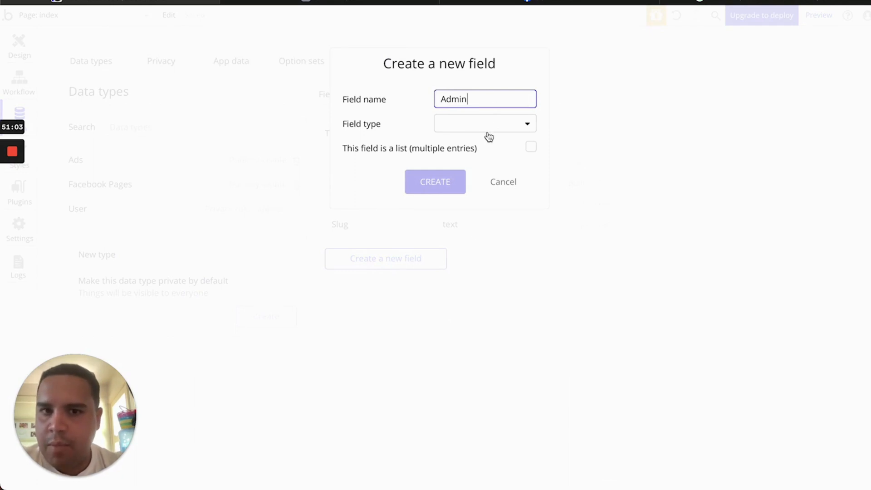
{"action": "left_click", "coordinate": [489, 133]}
{"action": "left_click", "coordinate": [461, 328]}
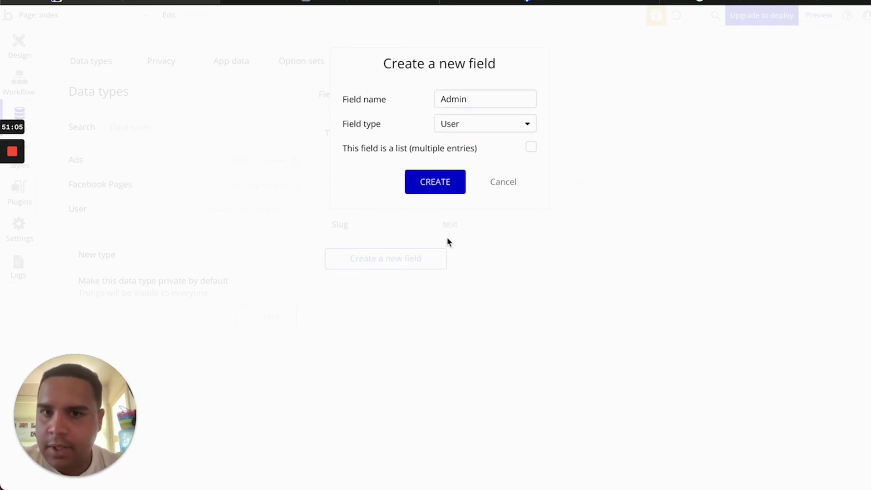
{"action": "left_click", "coordinate": [442, 196]}
Add a Page Name text field to Facebook Pages
{"action": "left_click", "coordinate": [404, 284]}
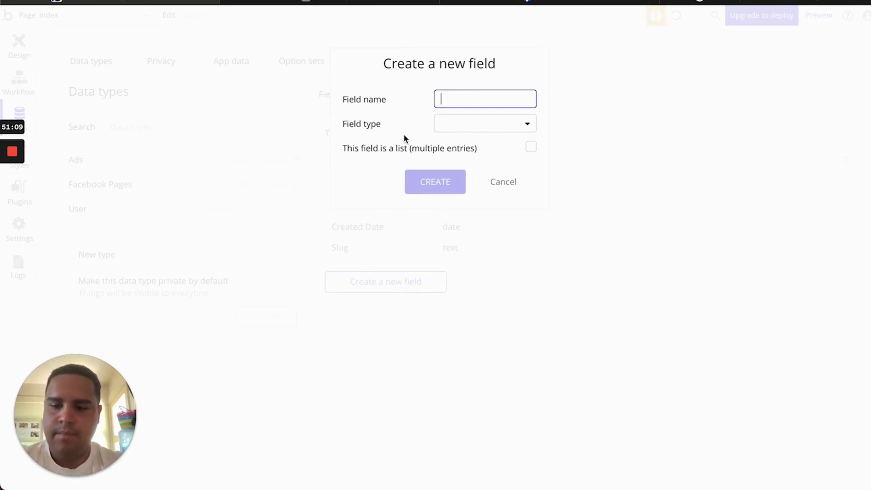
{"action": "type", "text": "Page name"}
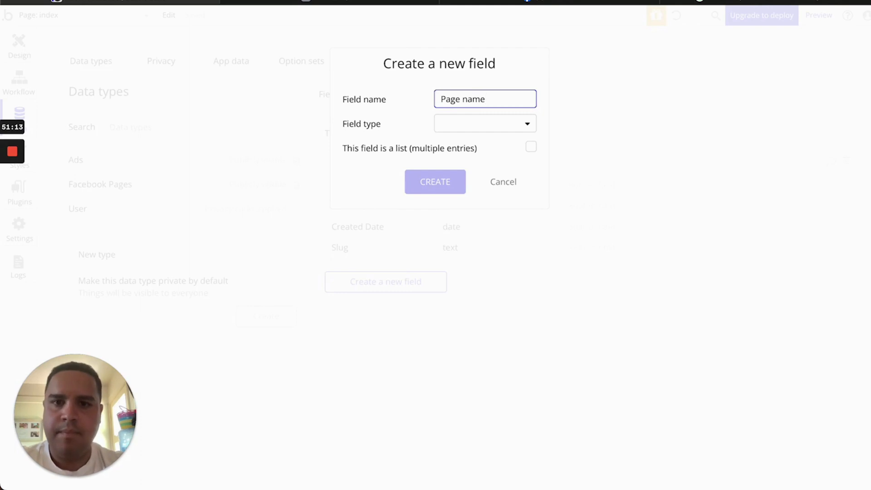
{"action": "key", "text": "BackSpace"}
{"action": "type", "text": "N"}
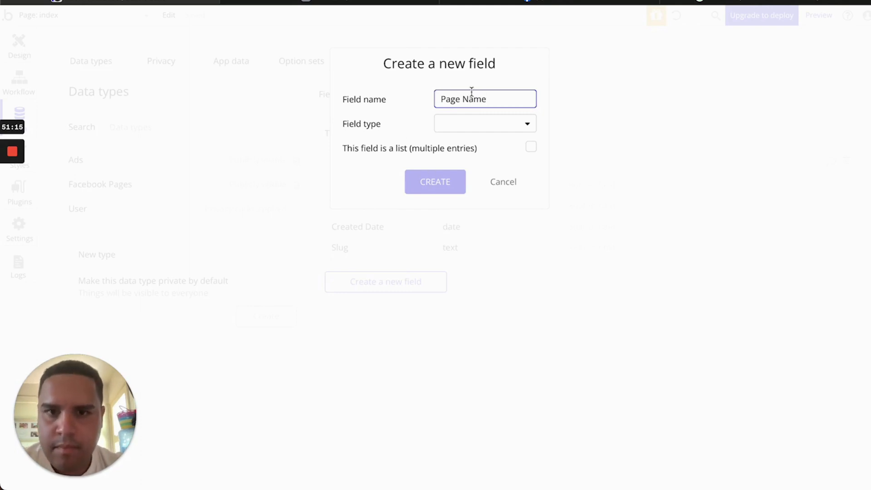
{"action": "left_click", "coordinate": [486, 128]}
{"action": "left_click", "coordinate": [475, 147]}
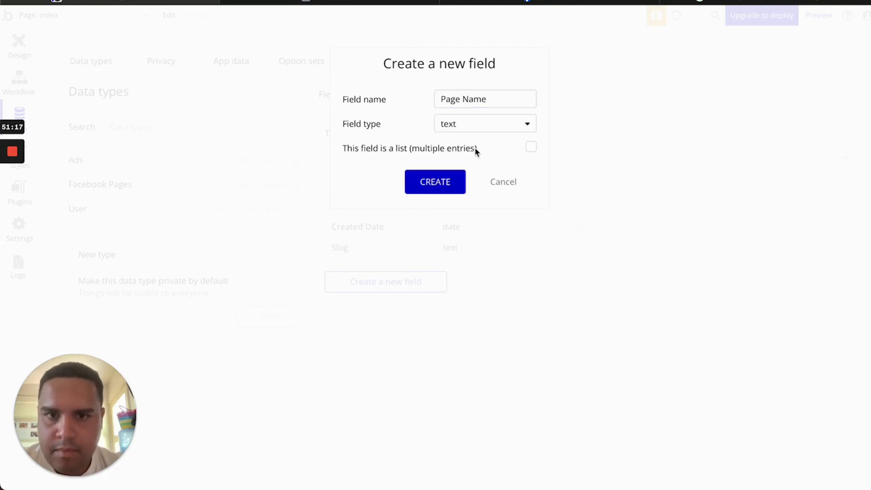
{"action": "left_click", "coordinate": [419, 186]}
Add a Page Description text field and a Page Icon image field
{"action": "left_click", "coordinate": [380, 310]}
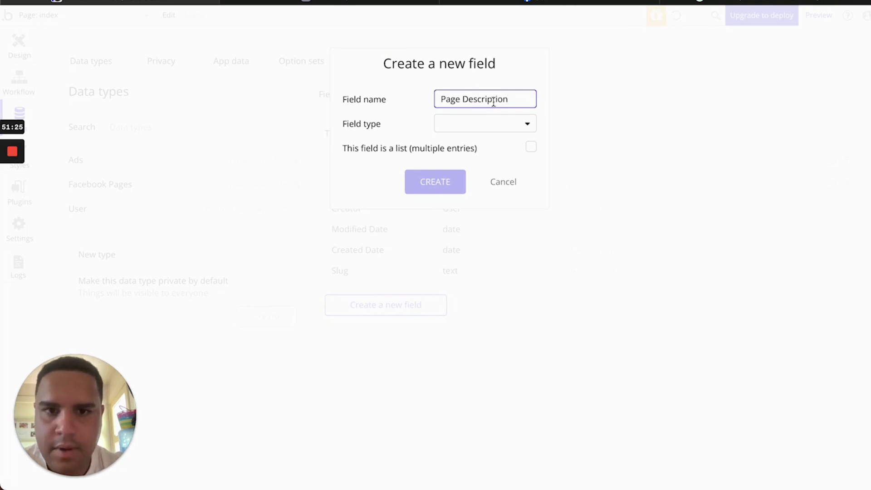
{"action": "left_click", "coordinate": [492, 126]}
{"action": "left_click", "coordinate": [489, 143]}
{"action": "left_click", "coordinate": [435, 185]}
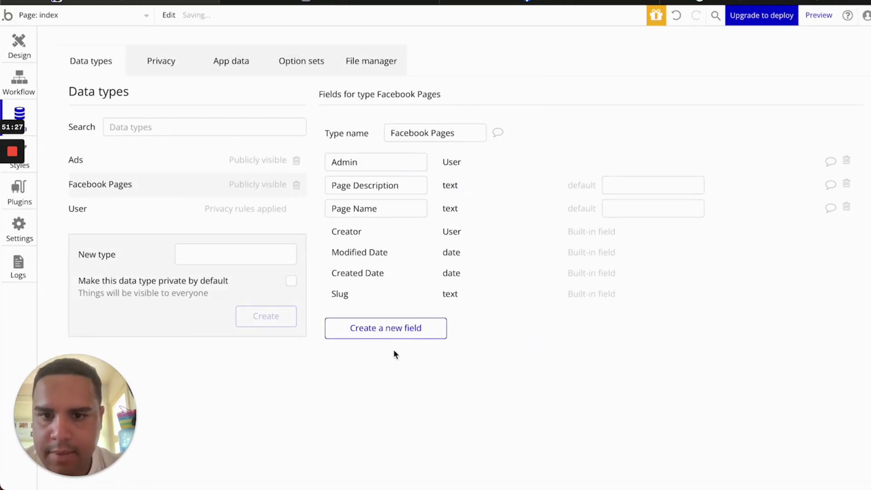
{"action": "left_click", "coordinate": [395, 330]}
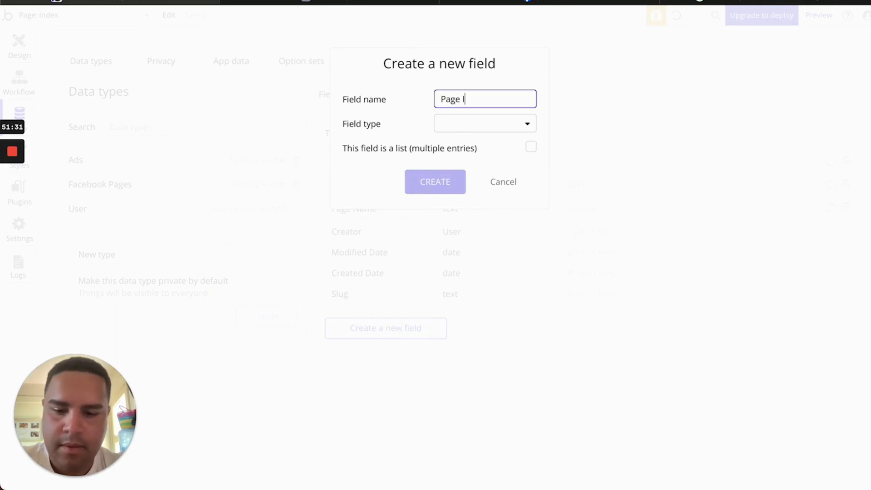
{"action": "type", "text": "Page Icon"}
{"action": "left_click", "coordinate": [476, 131]}
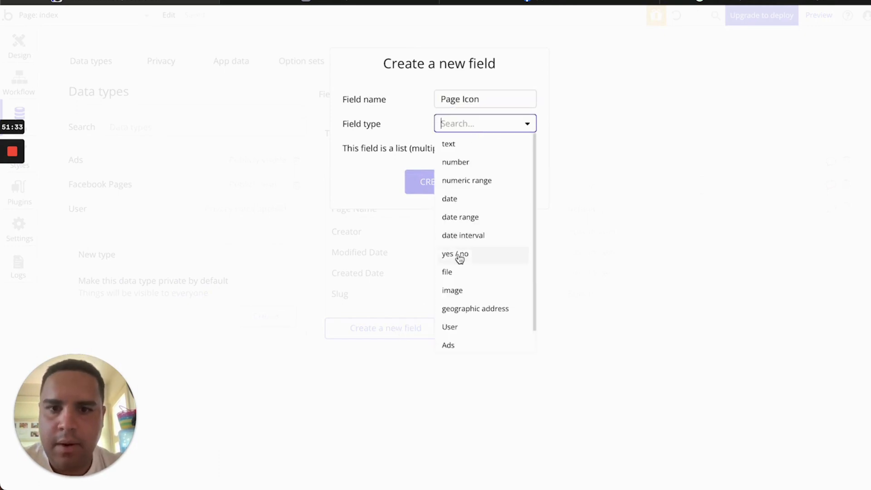
{"action": "left_click", "coordinate": [460, 293]}
{"action": "left_click", "coordinate": [442, 183]}
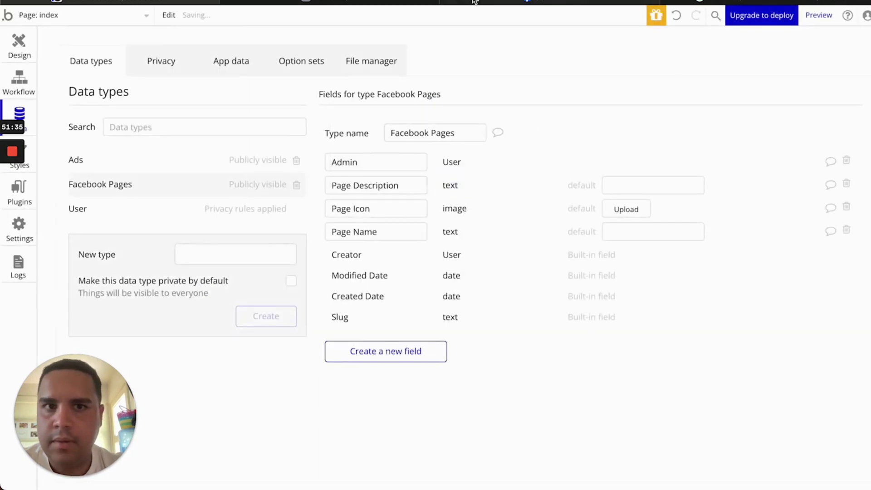
Return to the index page design and select the Your Pages and profiles repeating group
{"action": "left_click", "coordinate": [17, 46]}
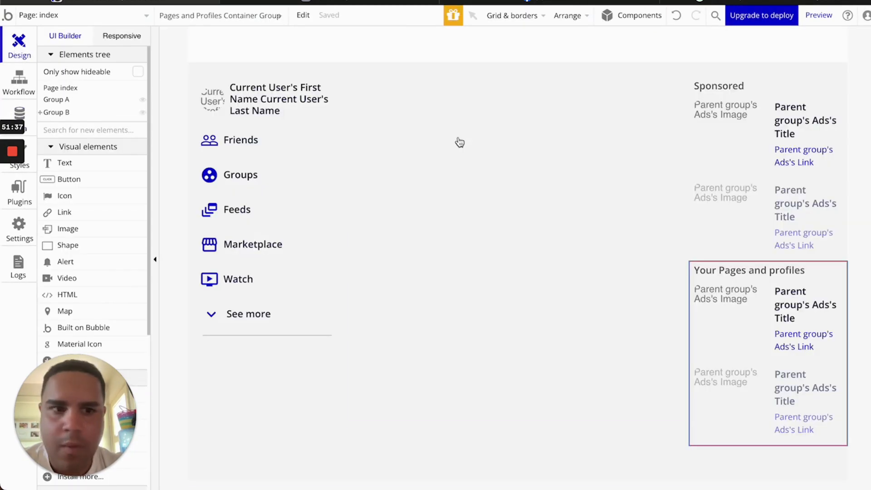
{"action": "double_click", "coordinate": [722, 311]}
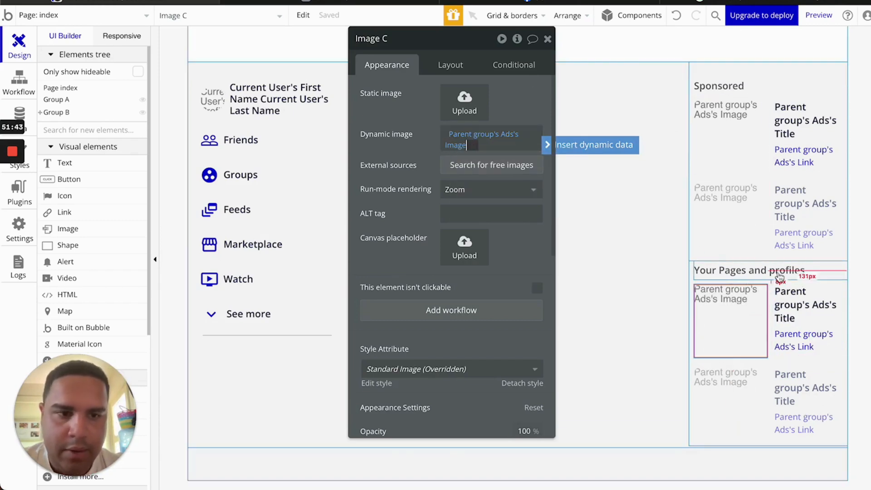
{"action": "left_click", "coordinate": [801, 403]}
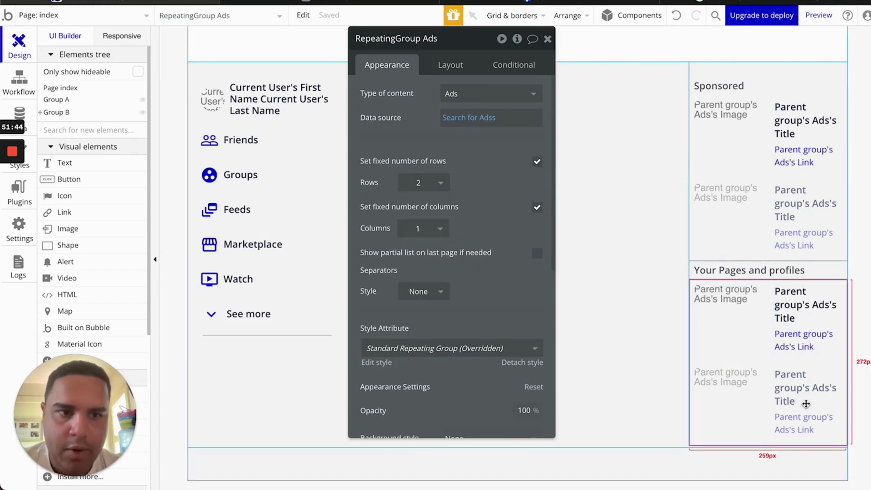
Set the repeating group's content type and data source search to Facebook Pages
{"action": "left_click", "coordinate": [459, 93]}
{"action": "left_click", "coordinate": [460, 166]}
{"action": "left_click", "coordinate": [468, 124]}
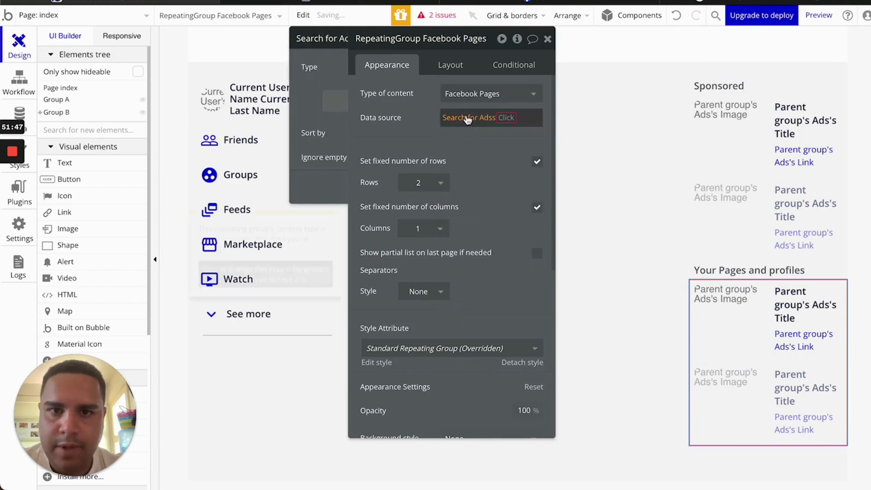
{"action": "left_click", "coordinate": [275, 68]}
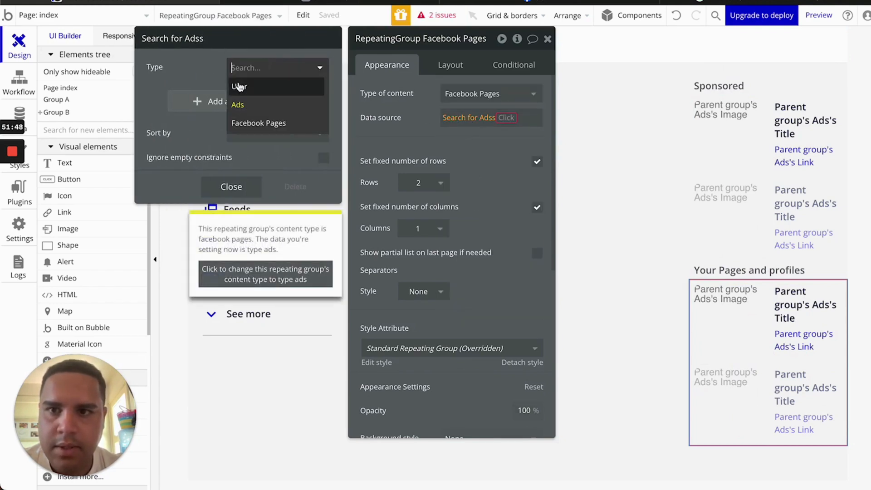
{"action": "left_click", "coordinate": [245, 123]}
Constrain the search to Admin = Current User and close the search and property editors
{"action": "left_click", "coordinate": [212, 101]}
{"action": "left_click", "coordinate": [157, 96]}
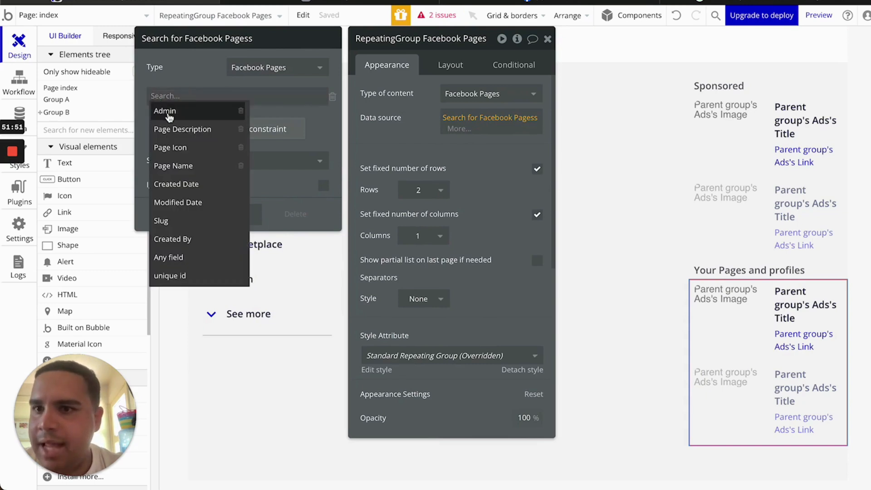
{"action": "left_click", "coordinate": [169, 109]}
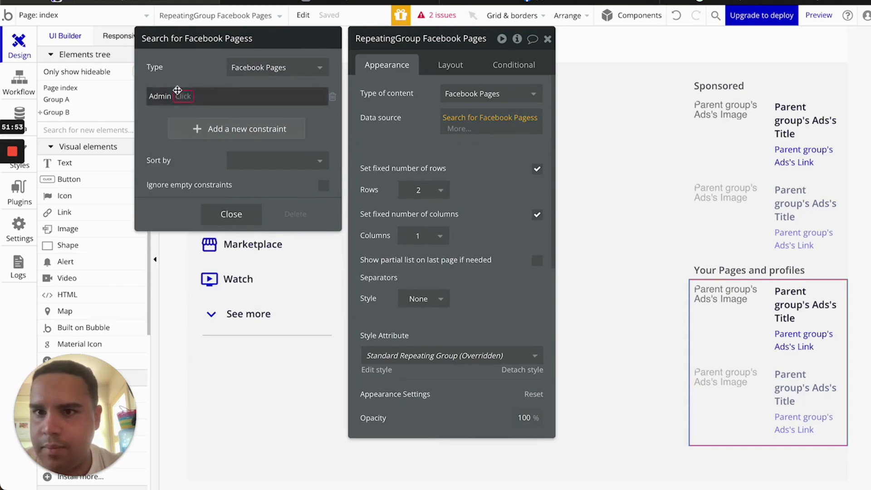
{"action": "left_click", "coordinate": [332, 96]}
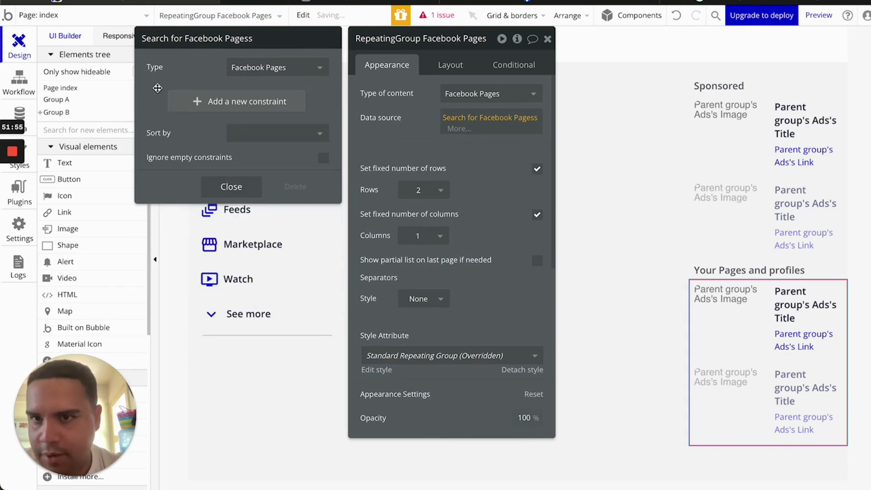
{"action": "left_click", "coordinate": [207, 104]}
{"action": "left_click", "coordinate": [160, 96]}
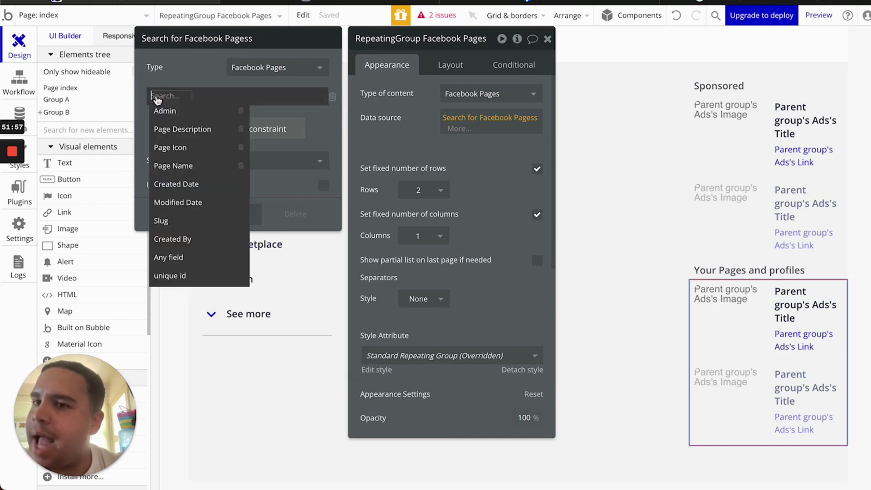
{"action": "left_click", "coordinate": [175, 119]}
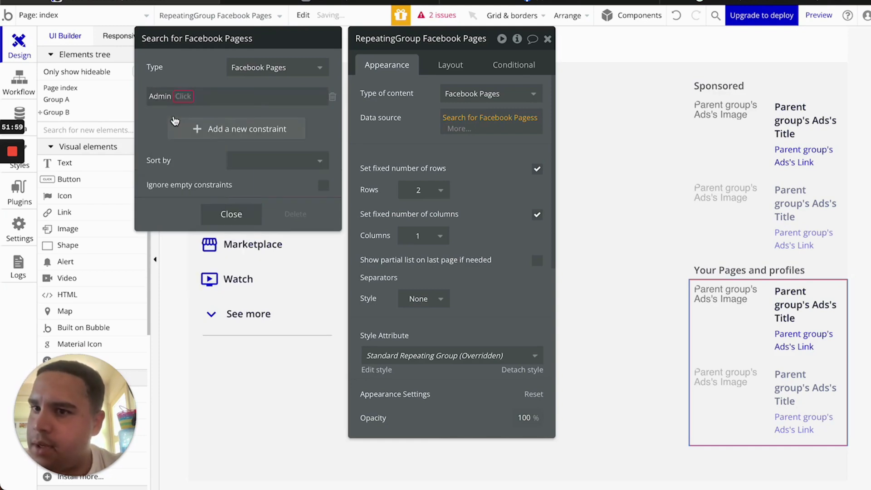
{"action": "left_click", "coordinate": [185, 96]}
{"action": "left_click", "coordinate": [191, 112]}
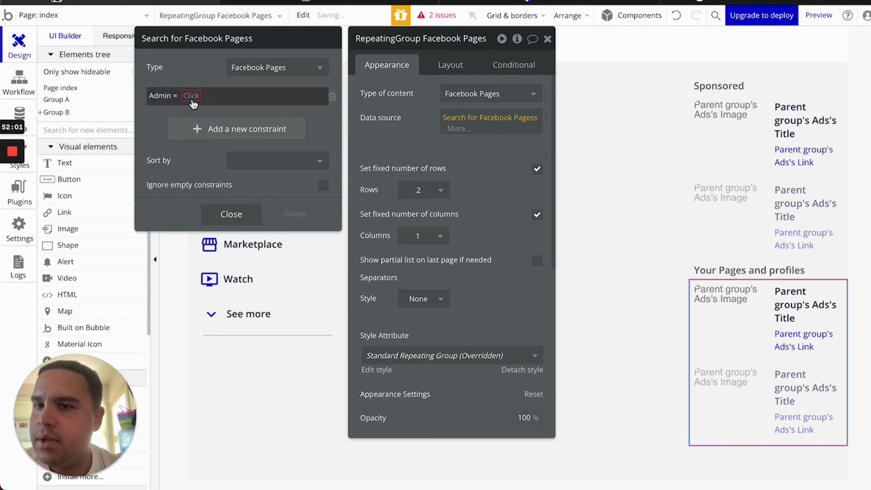
{"action": "left_click", "coordinate": [192, 97]}
{"action": "left_click", "coordinate": [208, 130]}
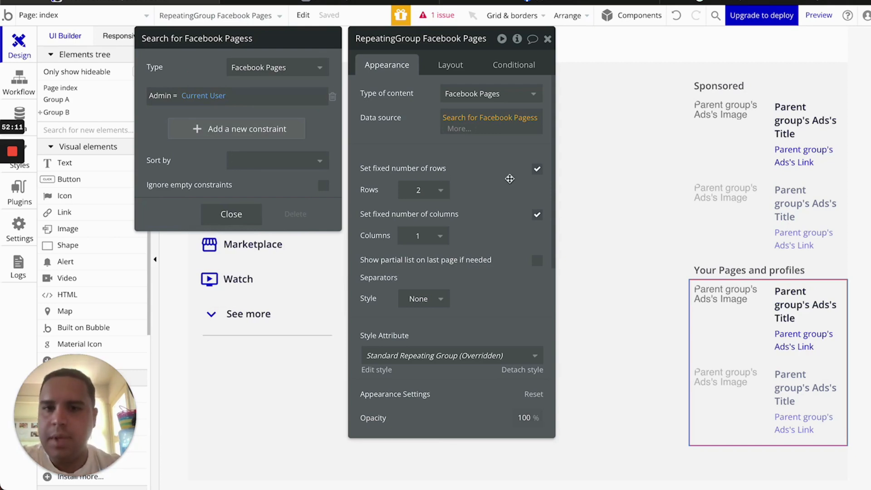
{"action": "left_click", "coordinate": [470, 153]}
{"action": "left_click", "coordinate": [548, 40]}
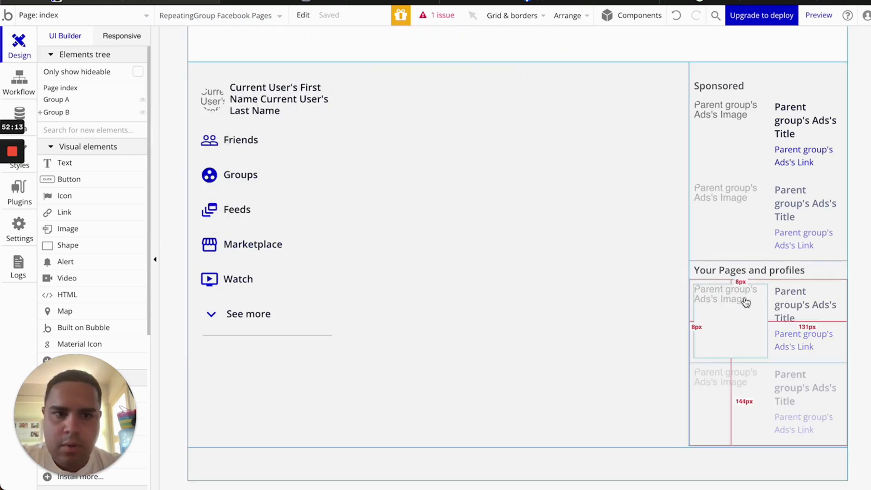
Give the Your Pages and profiles cell image a roundness of 100
{"action": "double_click", "coordinate": [732, 312]}
{"action": "scroll", "coordinate": [463, 368], "scroll_direction": "down", "scroll_amount": 5}
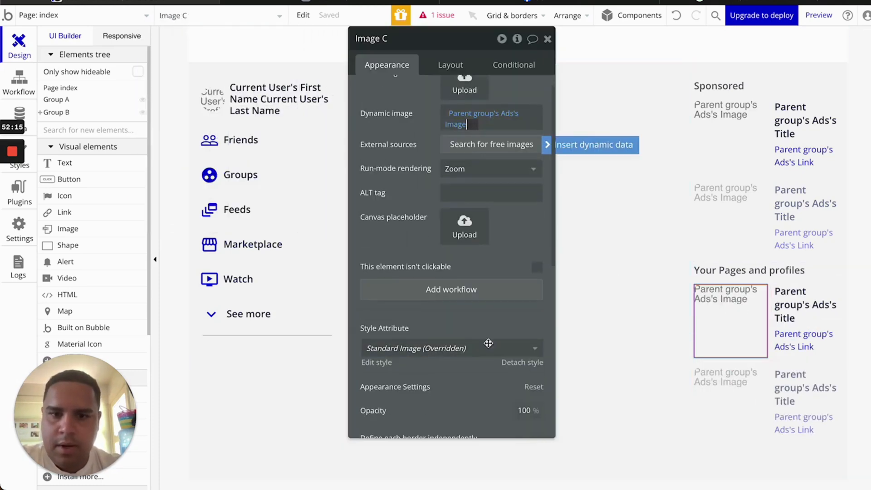
{"action": "double_click", "coordinate": [511, 330]}
{"action": "type", "text": "100"}
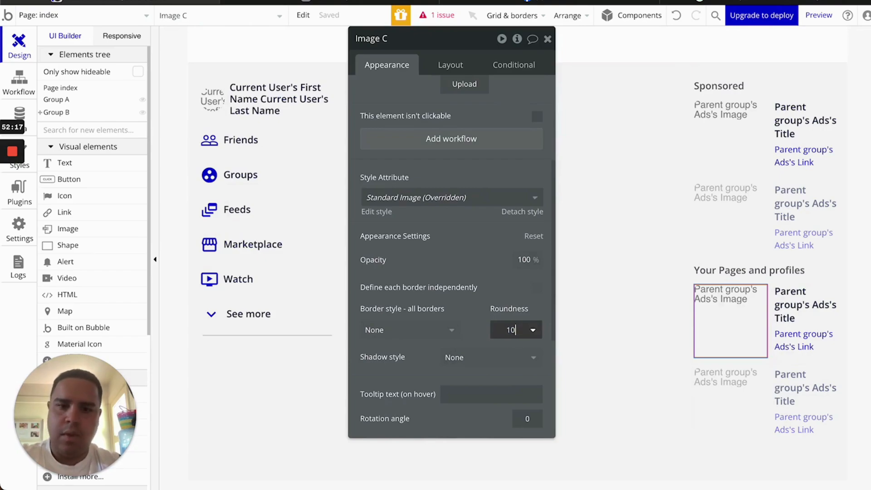
{"action": "left_click", "coordinate": [558, 1]}
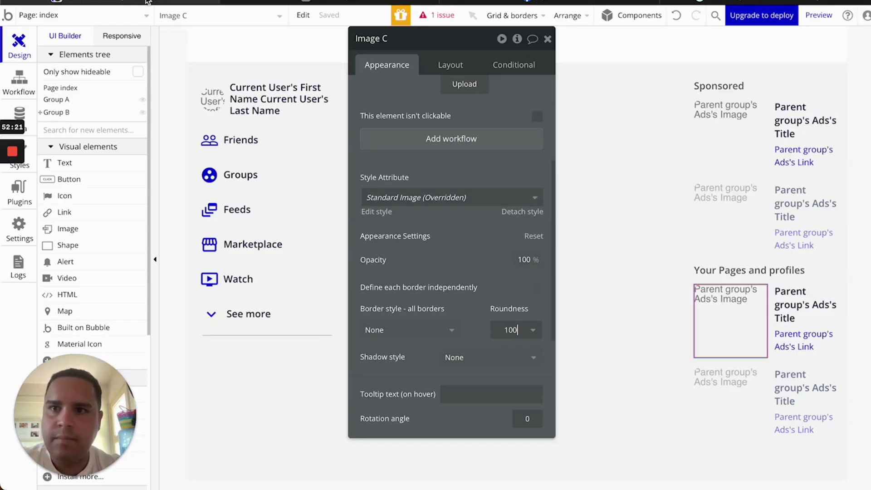
{"action": "left_click", "coordinate": [148, 2]}
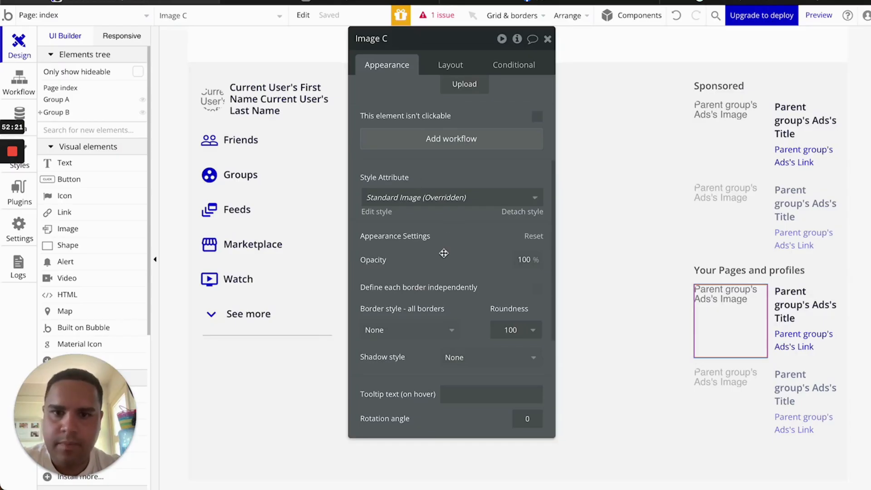
Shrink the cell image's width from 119 to 48 px
{"action": "left_click", "coordinate": [440, 67]}
{"action": "left_click", "coordinate": [414, 231]}
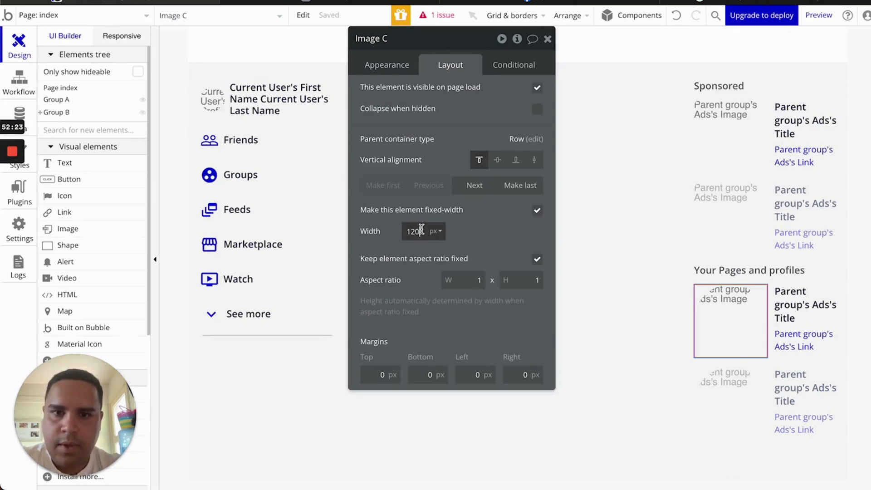
{"action": "key", "text": "Down"}
{"action": "key", "text": "Down"}
{"action": "key", "text": "Down"}
{"action": "key", "text": "Down"}
{"action": "key", "text": "Down"}
{"action": "key", "text": "Down"}
{"action": "key", "text": "Down"}
{"action": "key", "text": "Down"}
{"action": "key", "text": "Down"}
{"action": "key", "text": "Down"}
{"action": "key", "text": "Down"}
{"action": "key", "text": "Down"}
{"action": "key", "text": "Down"}
{"action": "key", "text": "Down"}
{"action": "key", "text": "Down"}
{"action": "key", "text": "Down"}
{"action": "key", "text": "Down"}
{"action": "key", "text": "Down"}
{"action": "key", "text": "Down"}
{"action": "key", "text": "Down"}
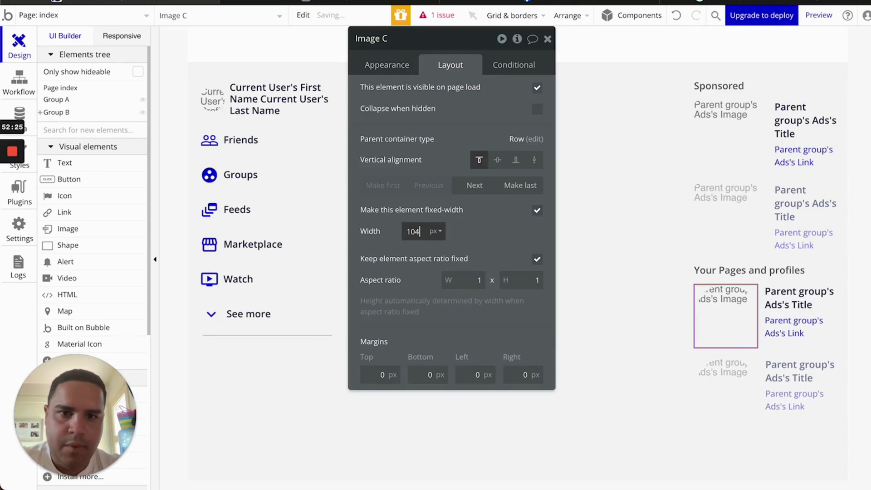
{"action": "key", "text": "Down"}
{"action": "key", "text": "Down"}
{"action": "key", "text": "Down"}
{"action": "key", "text": "Down"}
{"action": "key", "text": "Down"}
{"action": "key", "text": "Down"}
{"action": "key", "text": "Down"}
{"action": "key", "text": "Down"}
{"action": "key", "text": "Down"}
{"action": "key", "text": "Down"}
{"action": "key", "text": "Down"}
{"action": "key", "text": "Down"}
{"action": "key", "text": "Down"}
{"action": "key", "text": "Down"}
{"action": "key", "text": "Down"}
{"action": "key", "text": "Down"}
{"action": "key", "text": "Down"}
{"action": "key", "text": "Down"}
{"action": "key", "text": "Down"}
{"action": "key", "text": "Down"}
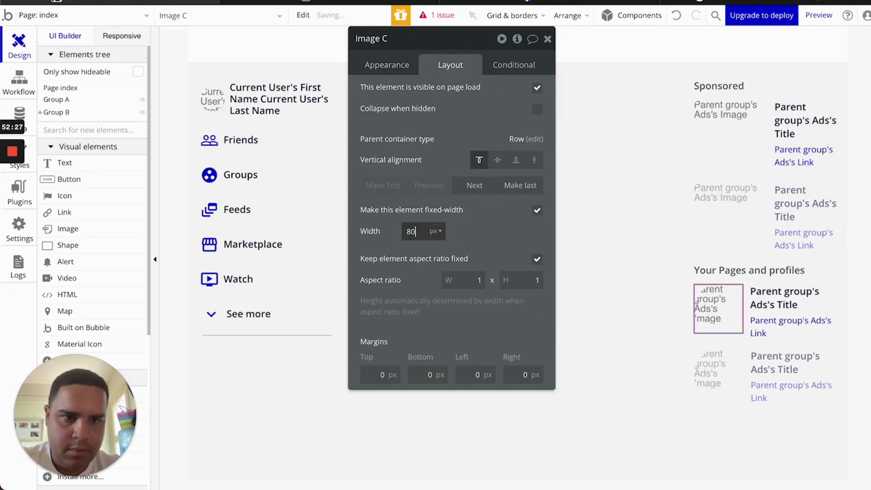
{"action": "key", "text": "Down"}
{"action": "key", "text": "Down"}
{"action": "key", "text": "Down"}
{"action": "key", "text": "Down"}
{"action": "key", "text": "Down"}
{"action": "key", "text": "Down"}
{"action": "key", "text": "Down"}
{"action": "key", "text": "Down"}
{"action": "key", "text": "Down"}
{"action": "key", "text": "Down"}
{"action": "key", "text": "Down"}
{"action": "key", "text": "Down"}
{"action": "key", "text": "Down"}
{"action": "key", "text": "Down"}
{"action": "key", "text": "Down"}
{"action": "key", "text": "Down"}
{"action": "key", "text": "Down"}
{"action": "key", "text": "Down"}
{"action": "key", "text": "Down"}
{"action": "key", "text": "Down"}
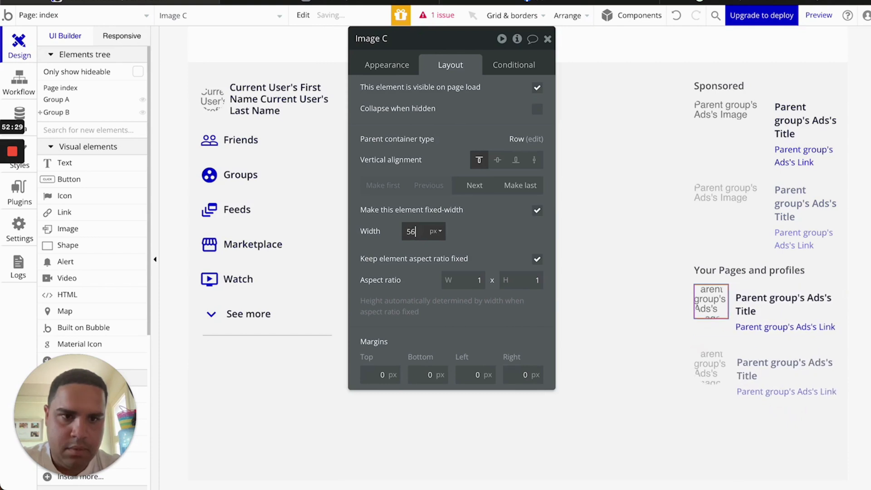
{"action": "key", "text": "Down"}
{"action": "key", "text": "Down"}
{"action": "key", "text": "Down"}
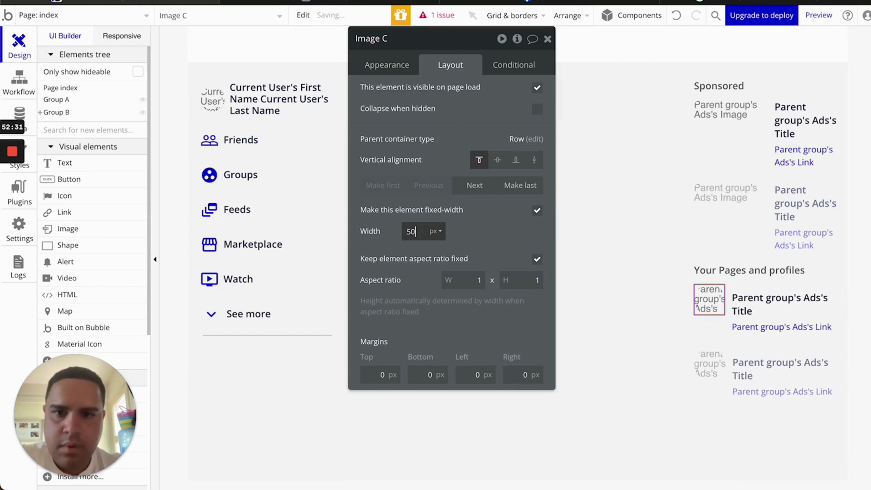
{"action": "left_click", "coordinate": [752, 290]}
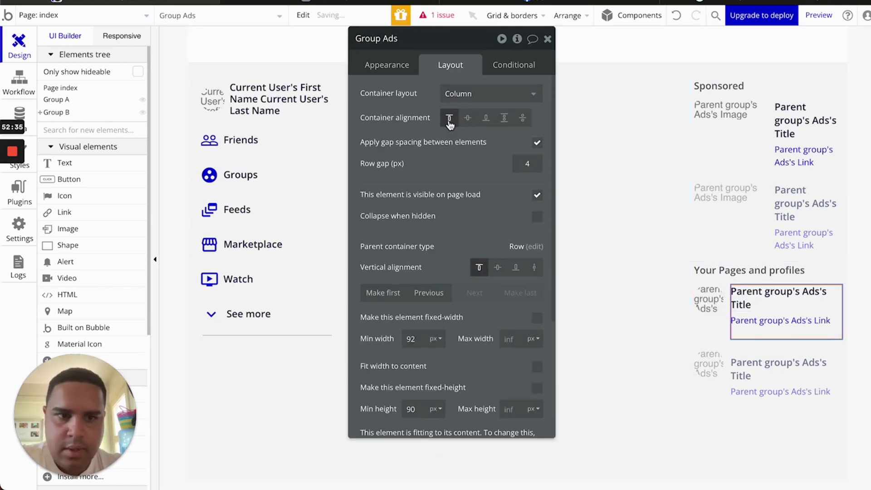
Make the cell's content group type Facebook Pages, with Current cell as its data source
{"action": "double_click", "coordinate": [740, 302]}
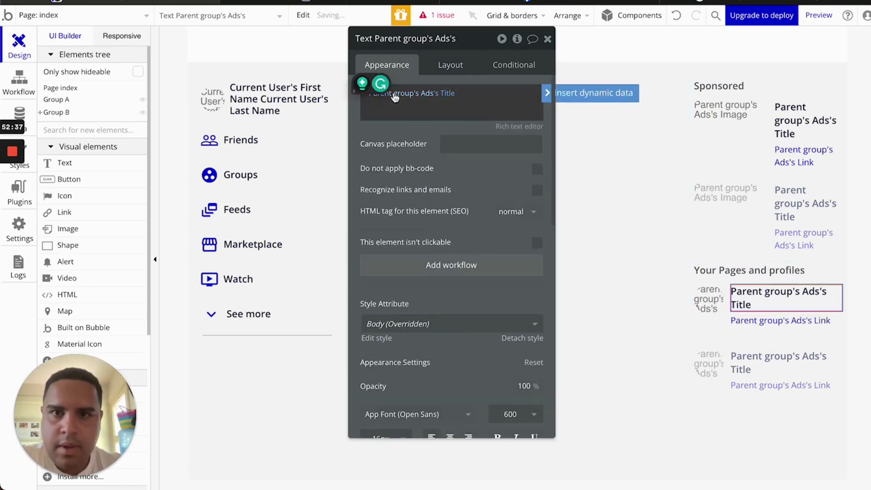
{"action": "left_click", "coordinate": [748, 338]}
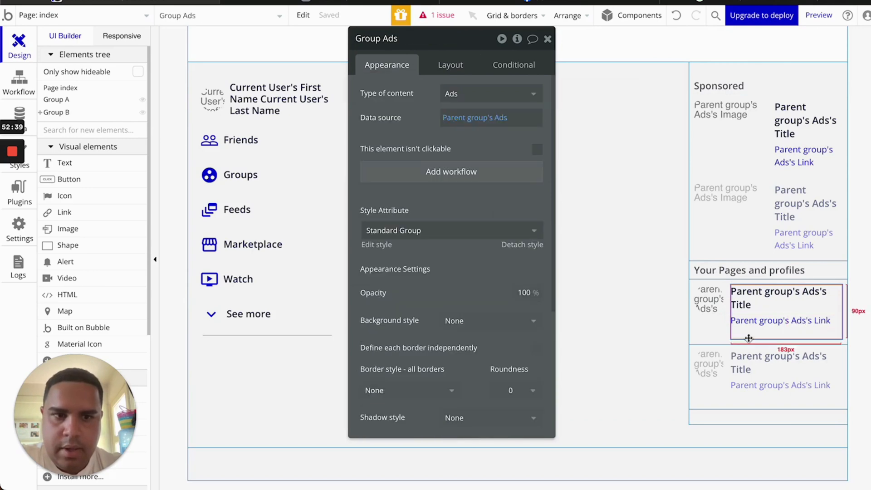
{"action": "left_click", "coordinate": [470, 93]}
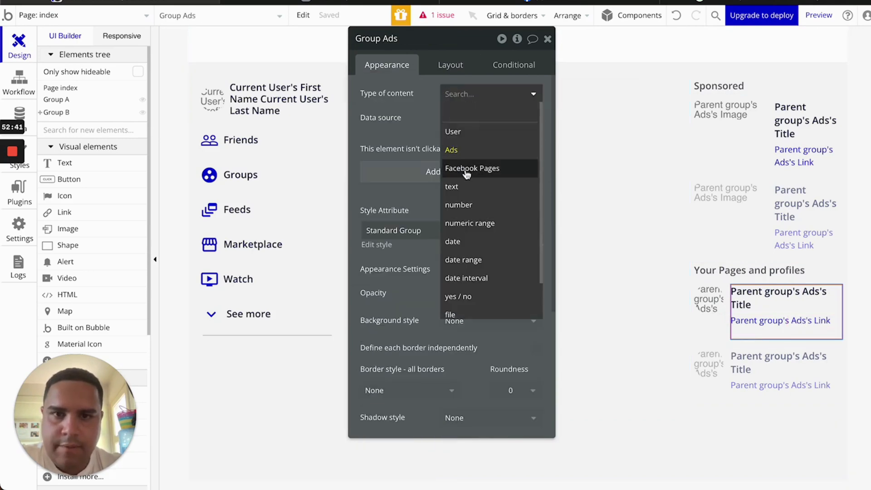
{"action": "left_click", "coordinate": [466, 170]}
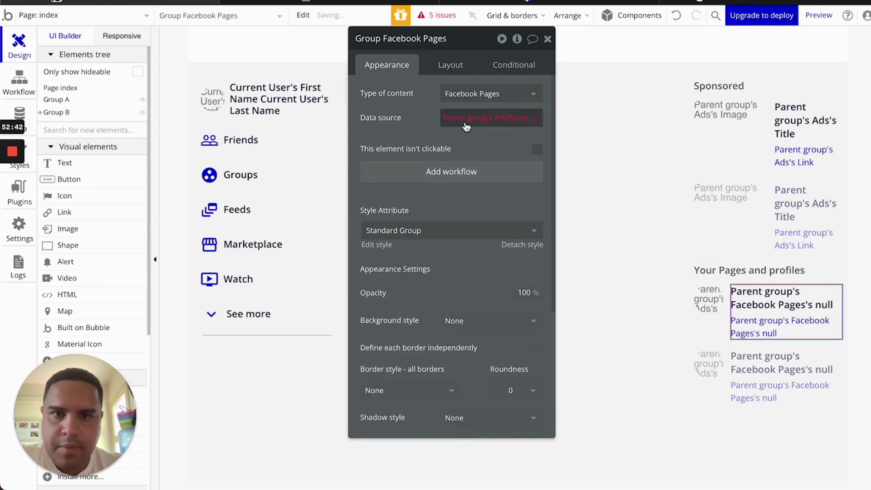
{"action": "left_click", "coordinate": [709, 327]}
{"action": "left_click", "coordinate": [472, 93]}
{"action": "left_click", "coordinate": [480, 170]}
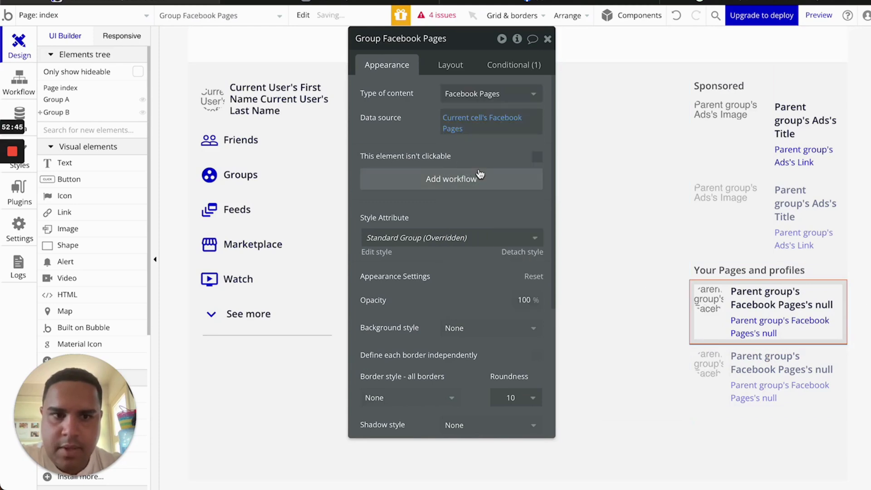
Show the page's Page Name as the cell title and delete the link text below it
{"action": "left_click", "coordinate": [771, 304]}
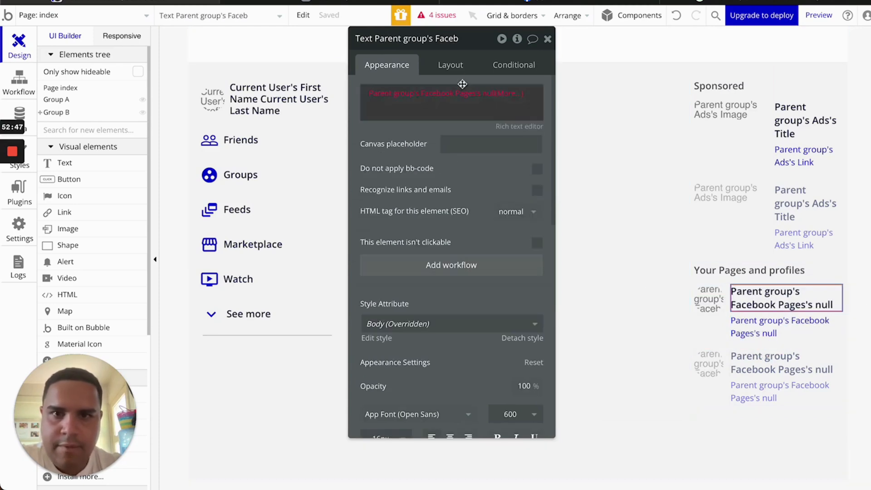
{"action": "left_click", "coordinate": [490, 98]}
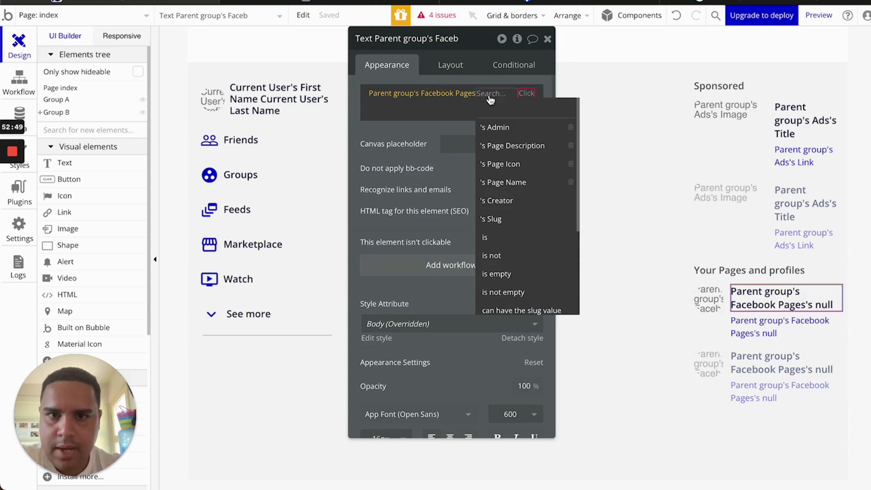
{"action": "left_click", "coordinate": [519, 183]}
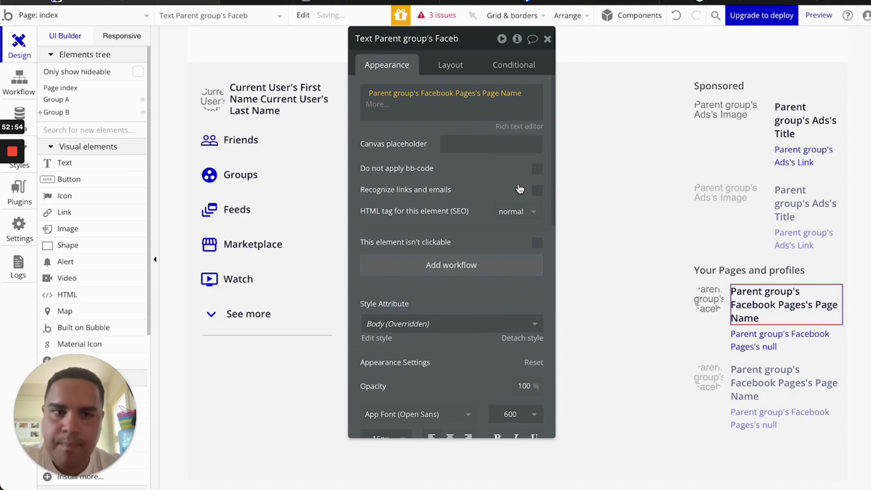
{"action": "left_click", "coordinate": [781, 340]}
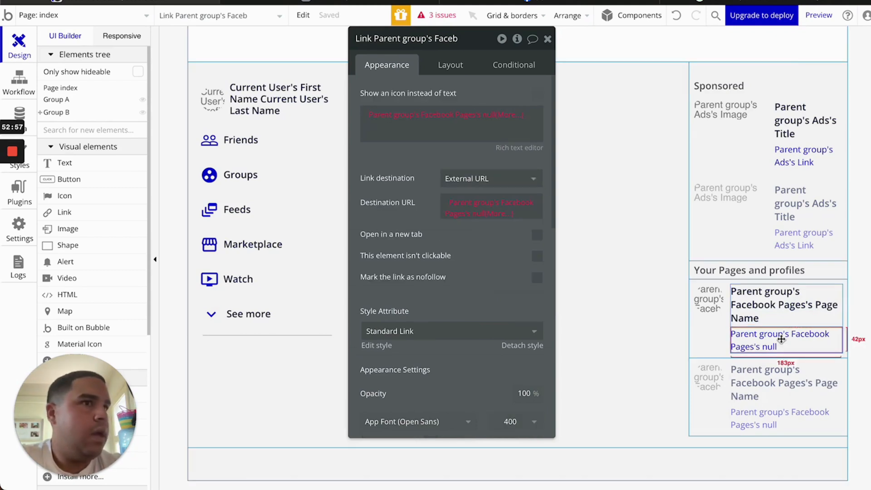
{"action": "key", "text": "Delete"}
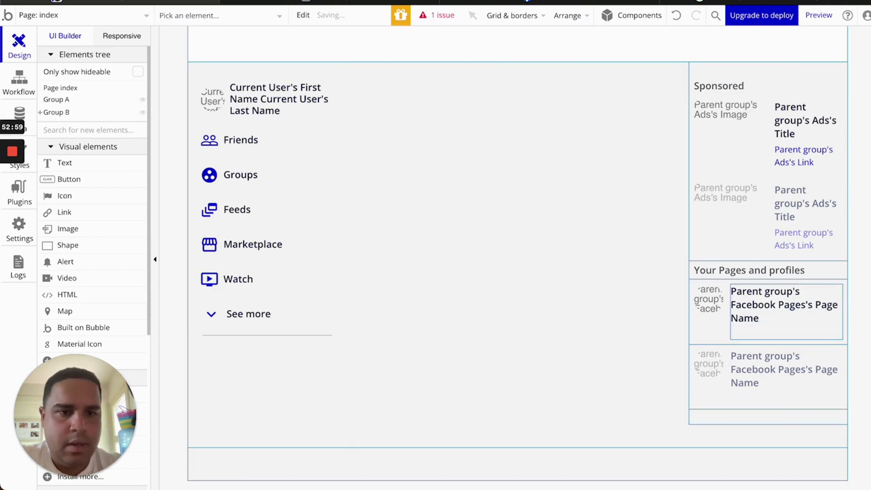
{"action": "left_click", "coordinate": [767, 311]}
{"action": "key", "text": "Delete"}
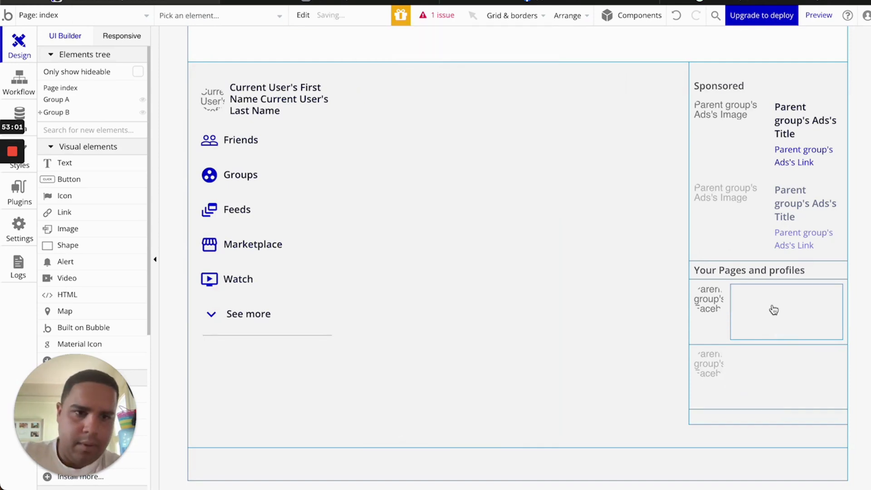
{"action": "left_click", "coordinate": [784, 298]}
{"action": "key", "text": "ctrl+z"}
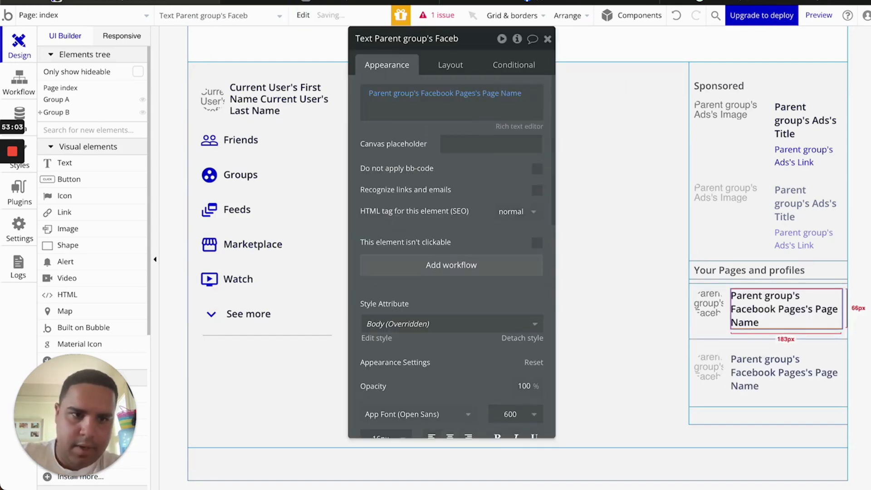
Centre the Page Name text vertically beside the cell image
{"action": "left_click", "coordinate": [714, 331]}
{"action": "left_click", "coordinate": [450, 65]}
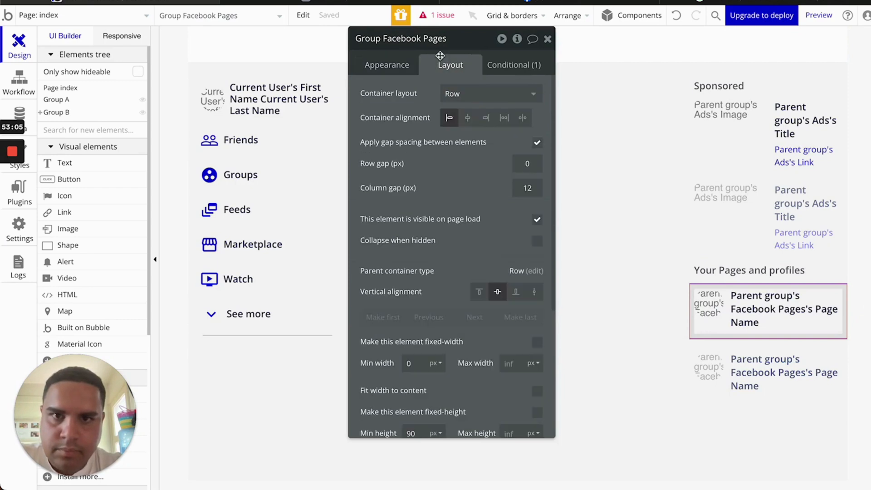
{"action": "left_click", "coordinate": [717, 308]}
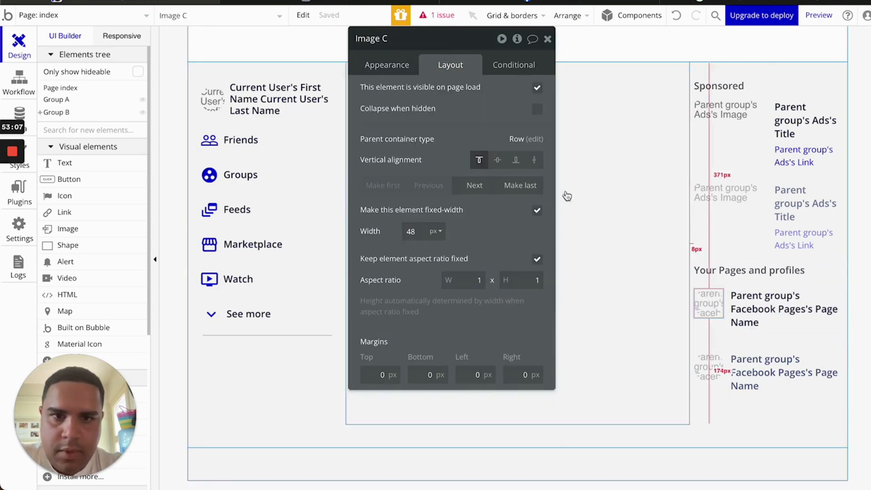
{"action": "left_click", "coordinate": [786, 311]}
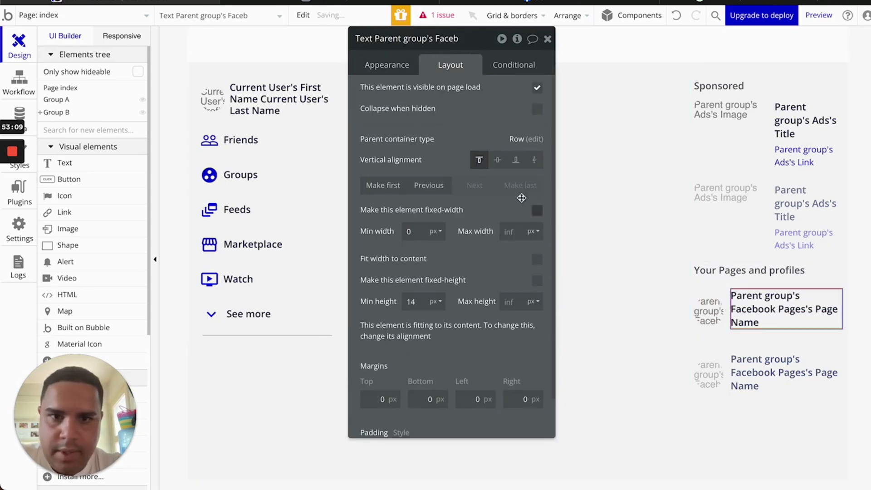
{"action": "left_click", "coordinate": [499, 163]}
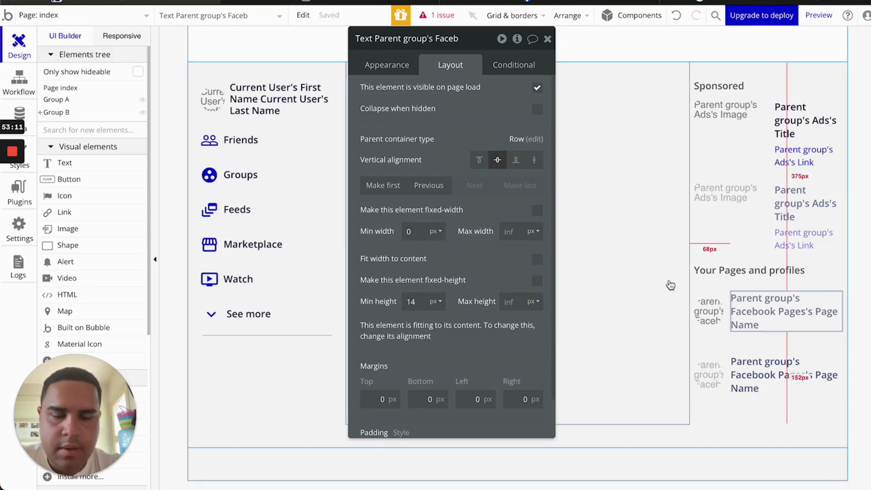
{"action": "left_click", "coordinate": [20, 110]}
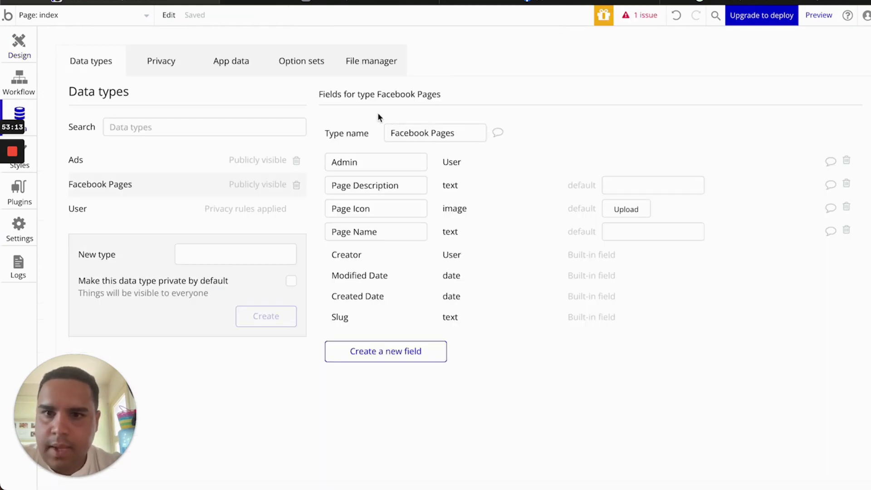
Open the App data view and dismiss a new entry form without saving
{"action": "left_click", "coordinate": [328, 61]}
{"action": "left_click", "coordinate": [217, 66]}
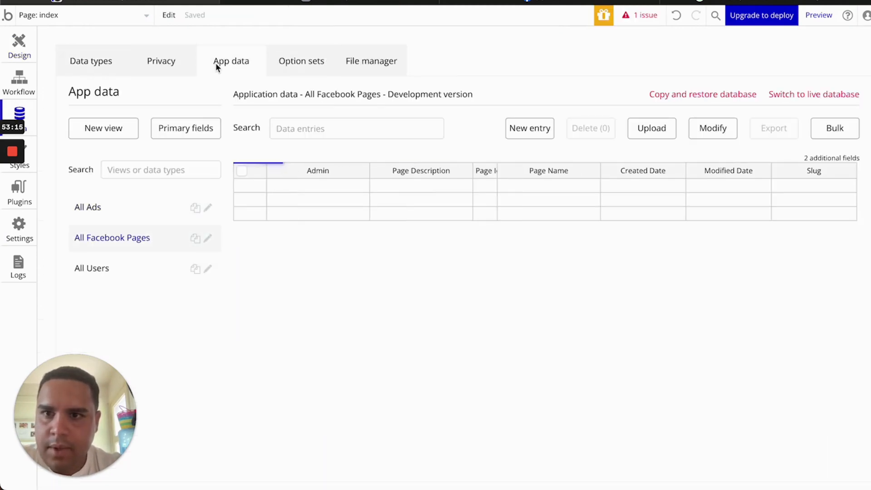
{"action": "left_click", "coordinate": [530, 129]}
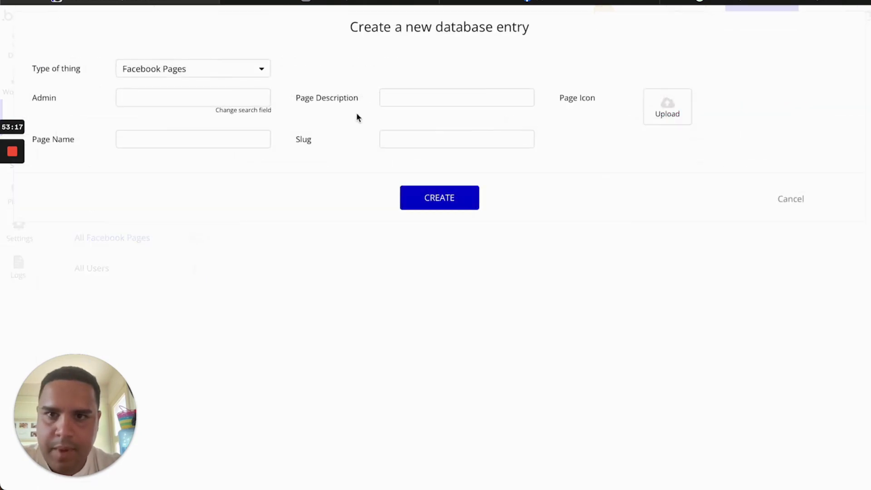
{"action": "left_click", "coordinate": [801, 202]}
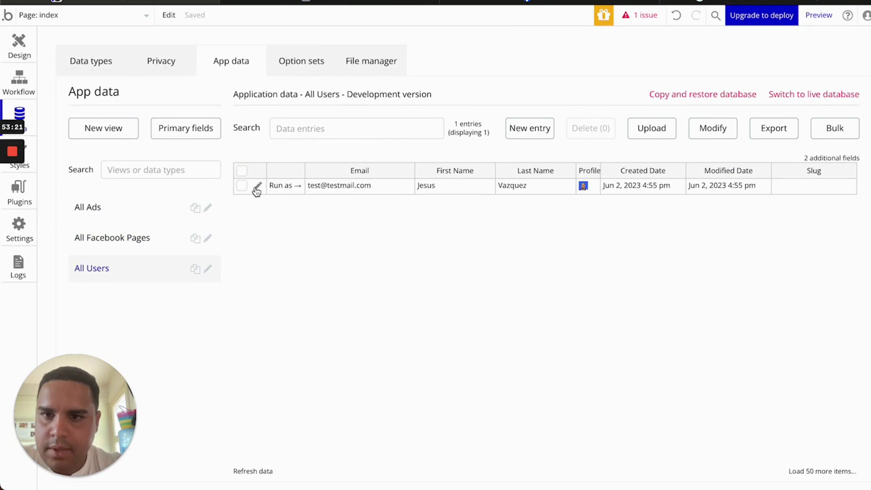
Copy the test user's unique id from its record, then show All Facebook Pages
{"action": "left_click", "coordinate": [257, 187]}
{"action": "left_click", "coordinate": [452, 167]}
{"action": "double_click", "coordinate": [452, 171]}
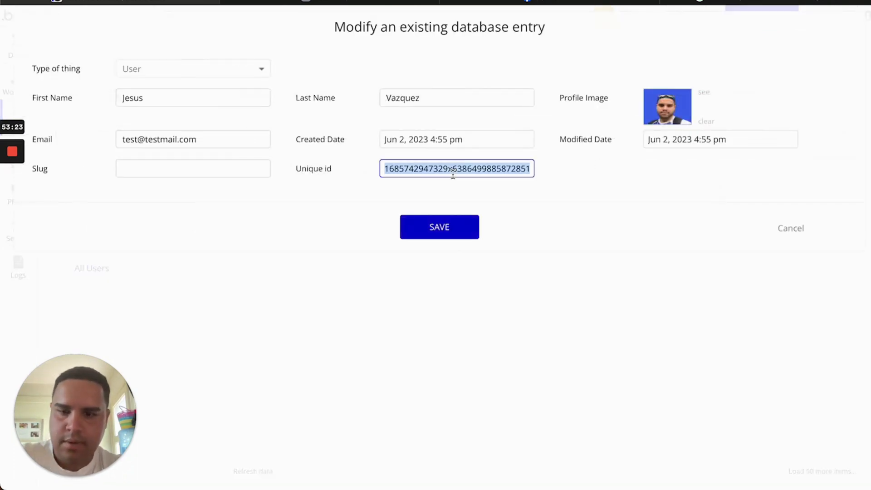
{"action": "left_click", "coordinate": [800, 231]}
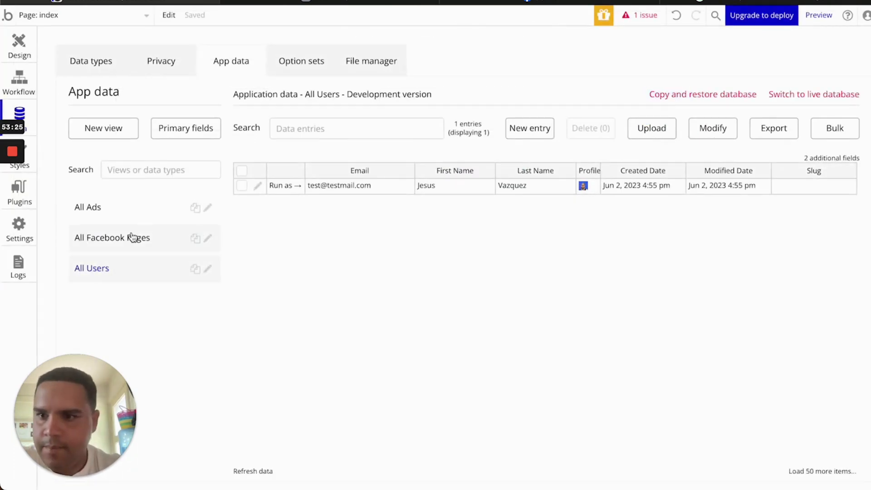
{"action": "left_click", "coordinate": [111, 237]}
Start a new Facebook Pages entry and set its Admin to the test user
{"action": "left_click", "coordinate": [525, 127]}
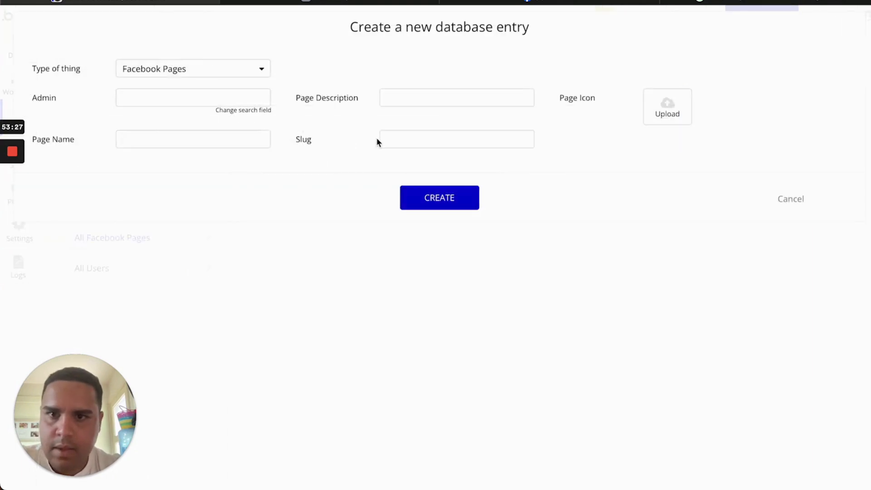
{"action": "left_click", "coordinate": [177, 103]}
{"action": "key", "text": "ctrl+v"}
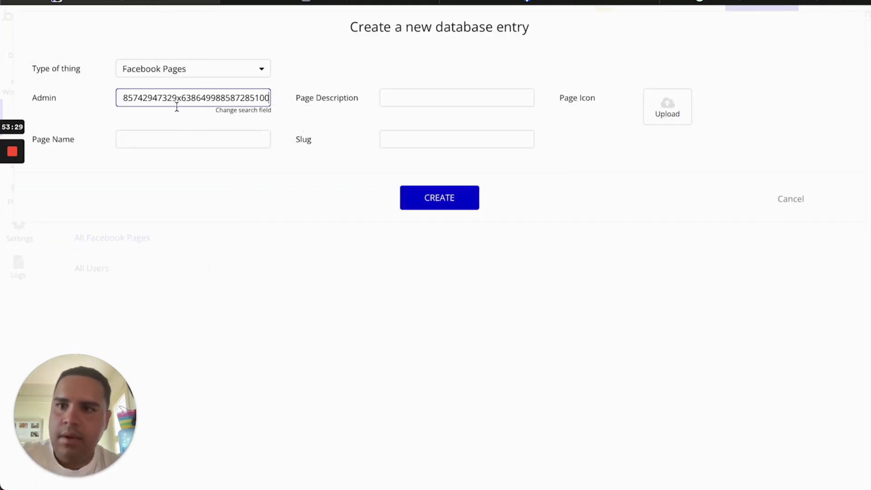
{"action": "left_click", "coordinate": [228, 116]}
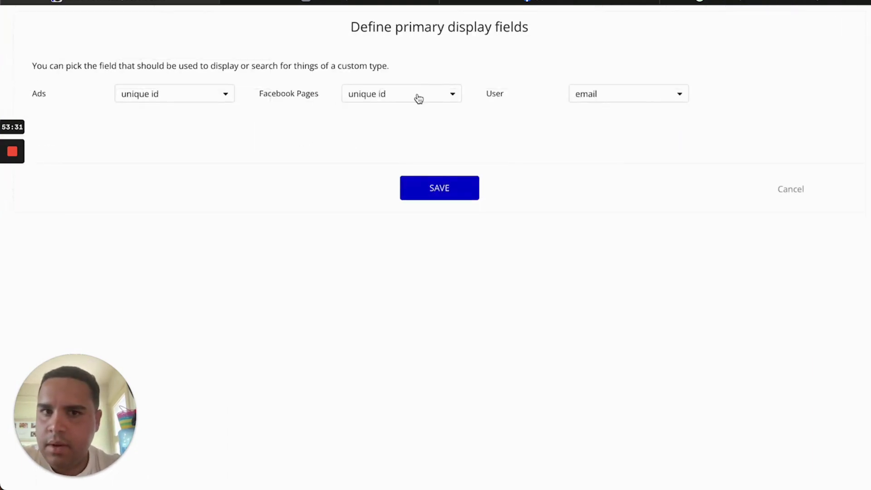
{"action": "left_click", "coordinate": [796, 193]}
{"action": "left_click", "coordinate": [228, 97]}
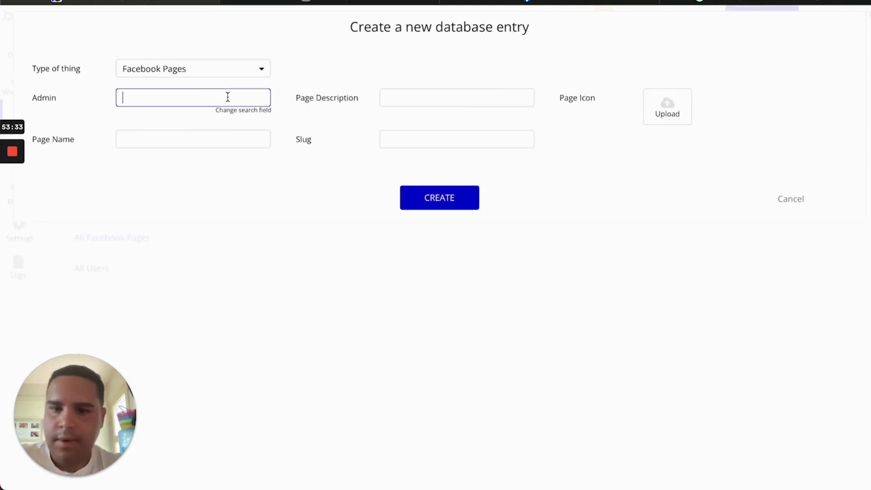
{"action": "type", "text": "test"}
{"action": "left_click", "coordinate": [224, 123]}
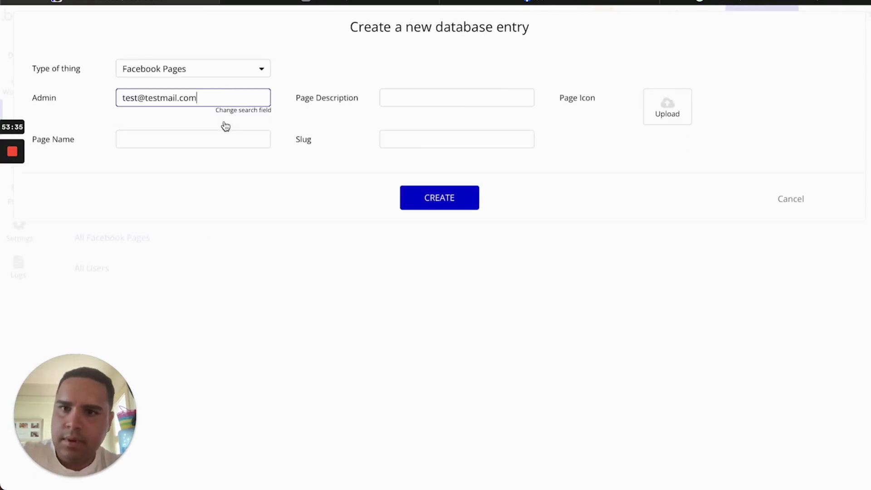
Upload the logo as Page Icon, name the page 'Cafe Cherie', and create the entry
{"action": "left_click", "coordinate": [671, 109]}
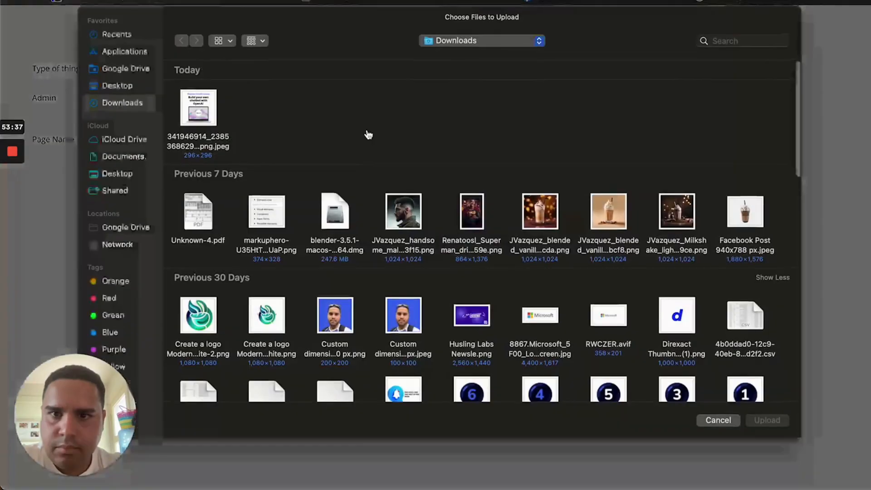
{"action": "double_click", "coordinate": [190, 326]}
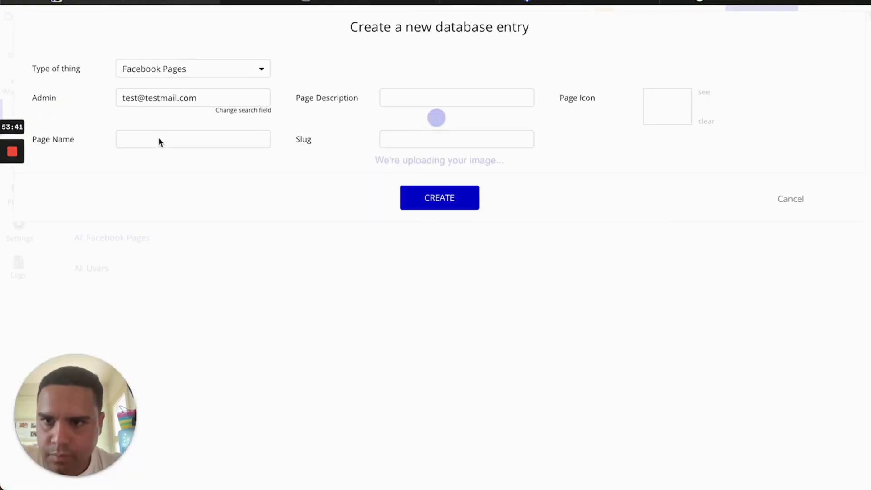
{"action": "left_click", "coordinate": [156, 142]}
{"action": "type", "text": "Cafe Cherie"}
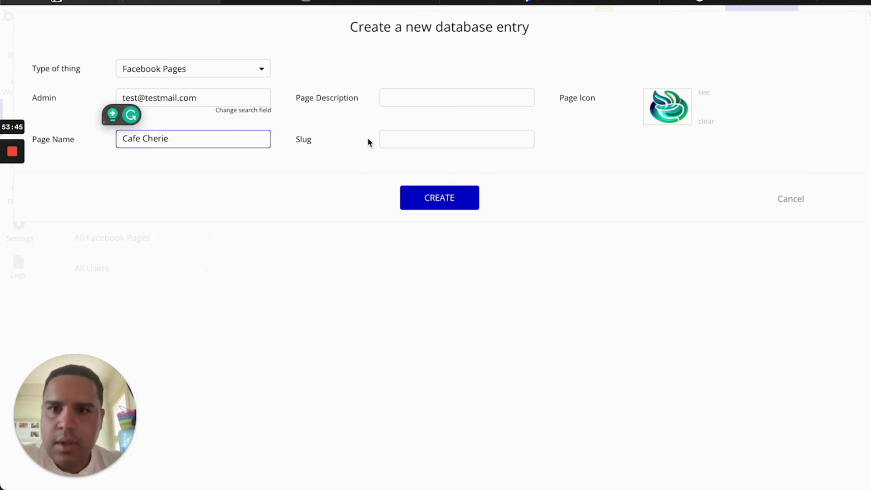
{"action": "left_click", "coordinate": [368, 138]}
{"action": "left_click", "coordinate": [431, 206]}
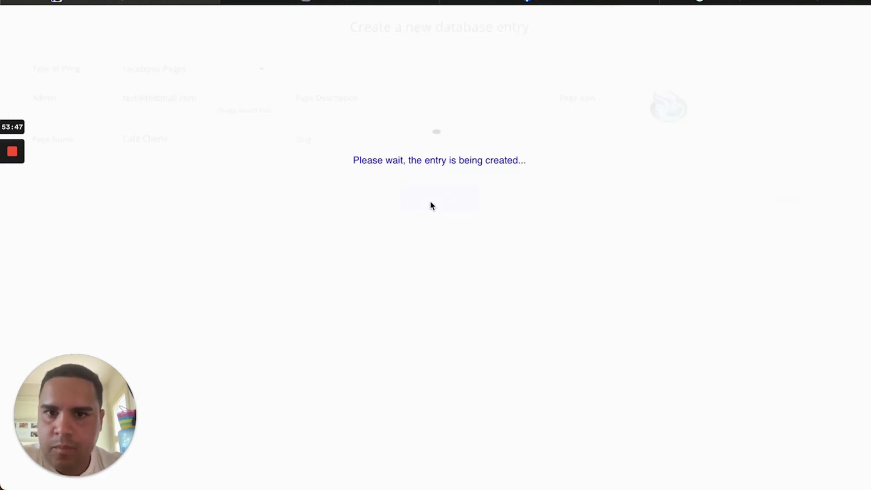
Reload the app preview to show the new Cafe Cherie entry
{"action": "left_click", "coordinate": [343, 2]}
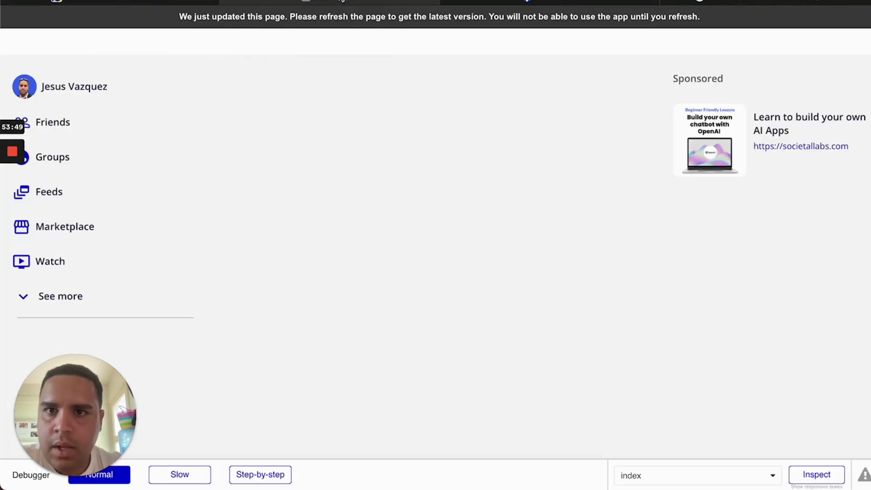
{"action": "key", "text": "ctrl+r"}
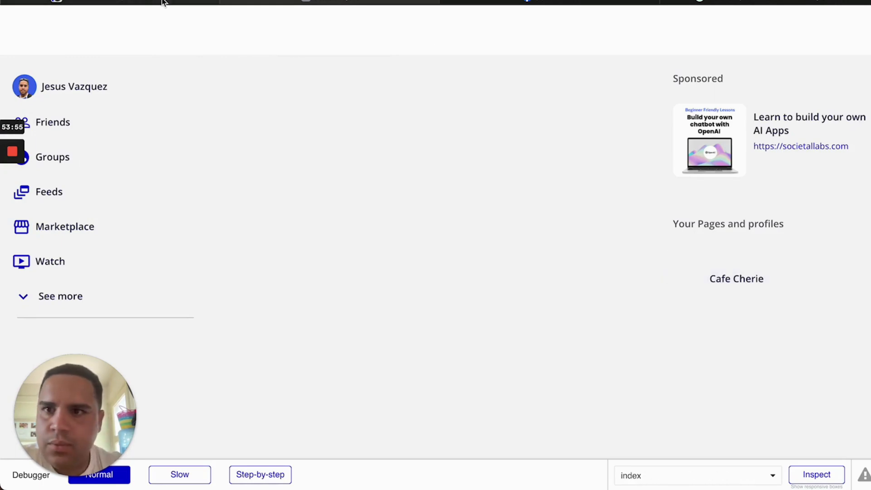
{"action": "left_click", "coordinate": [175, 4]}
Set the cell image's dynamic image to the parent group's Facebook Pages Page Icon, then reload the preview
{"action": "left_click", "coordinate": [17, 48]}
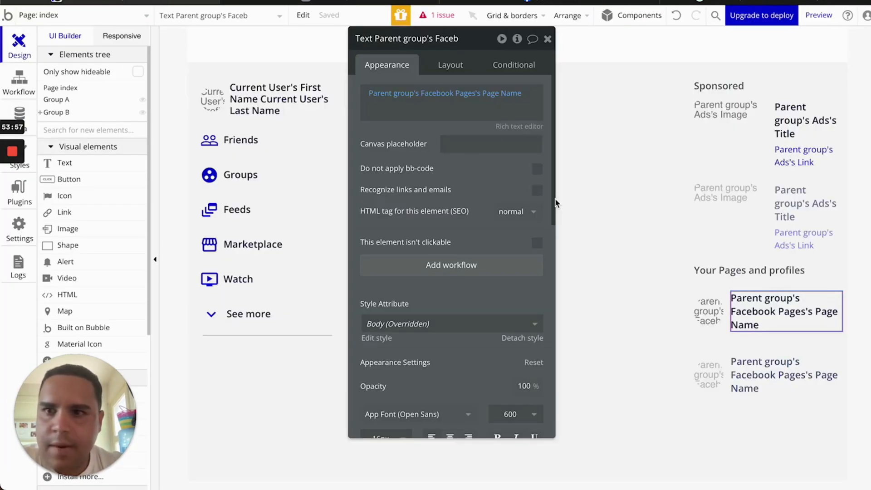
{"action": "left_click", "coordinate": [708, 311]}
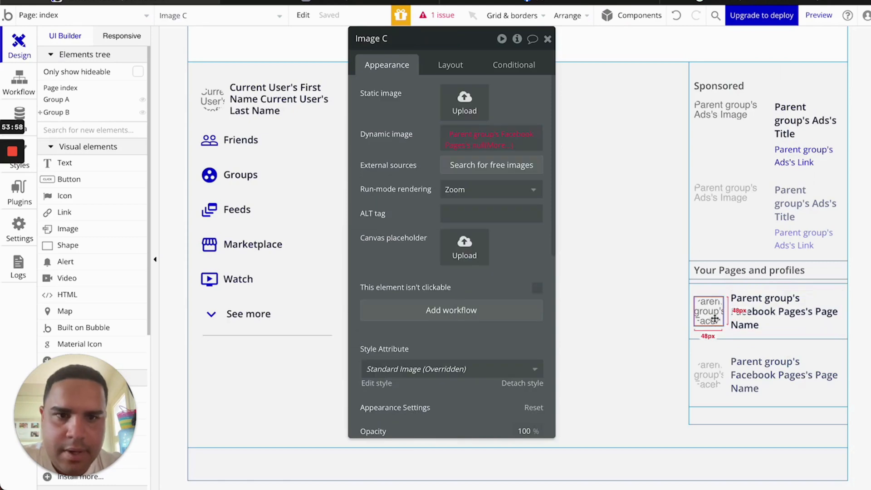
{"action": "left_click", "coordinate": [492, 145]}
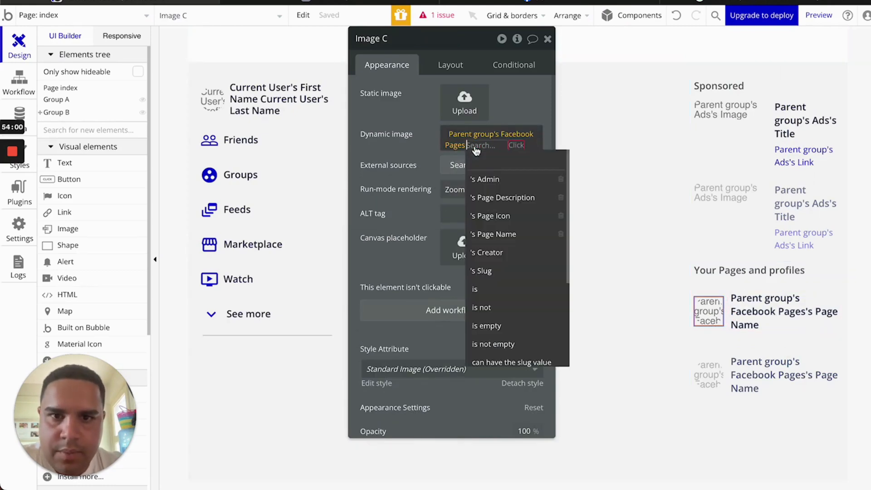
{"action": "left_click", "coordinate": [498, 217]}
{"action": "left_click", "coordinate": [331, 4]}
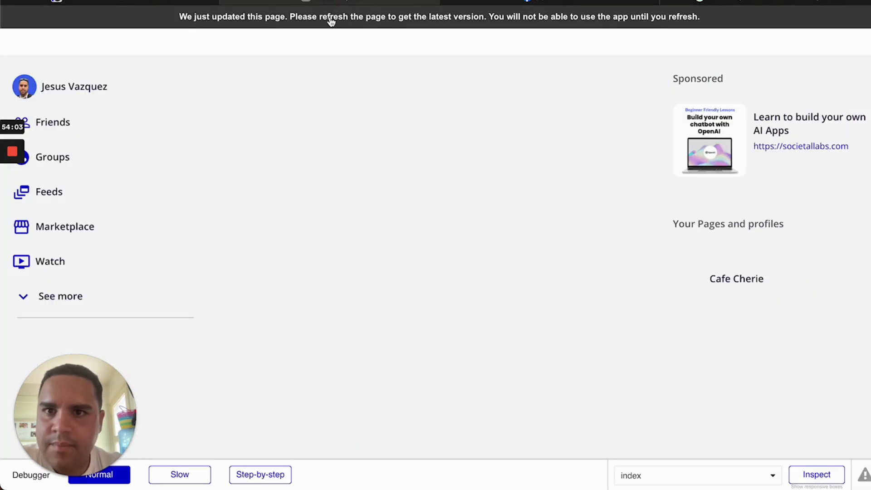
{"action": "key", "text": "super+r"}
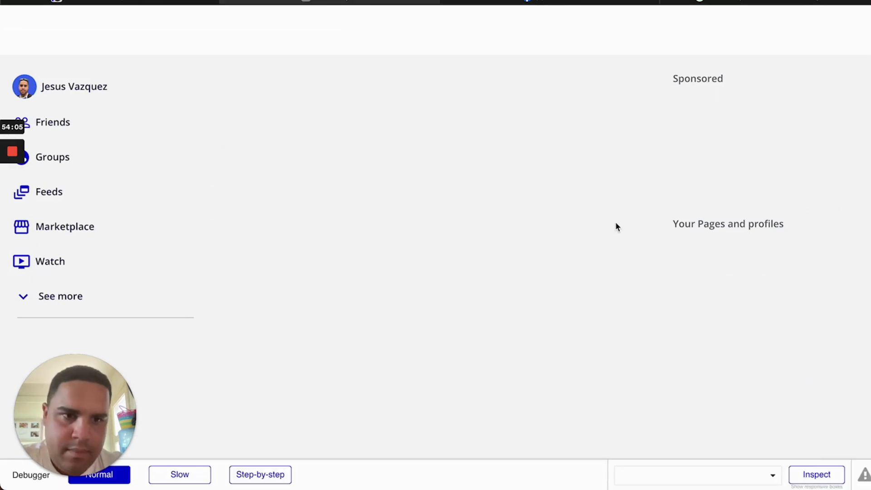
{"action": "left_click", "coordinate": [151, 5]}
Set the Facebook Pages row group's column gap to 8 and reload the preview
{"action": "left_click", "coordinate": [758, 320]}
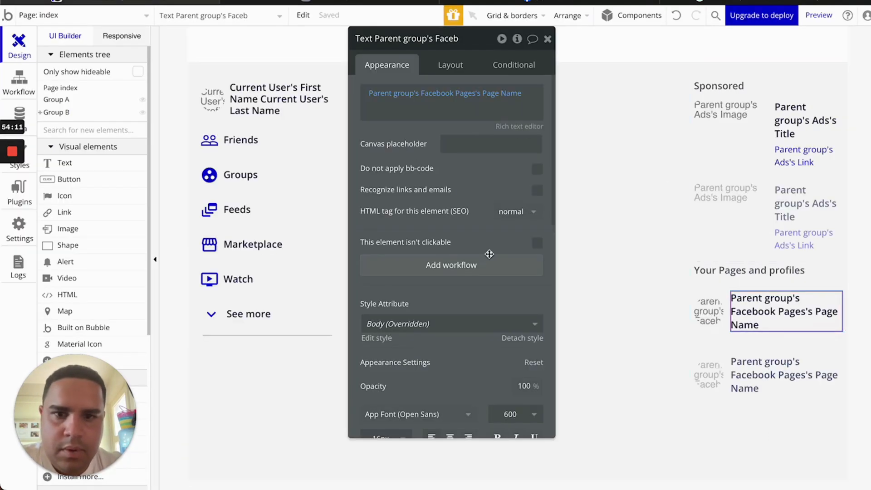
{"action": "left_click", "coordinate": [450, 66]}
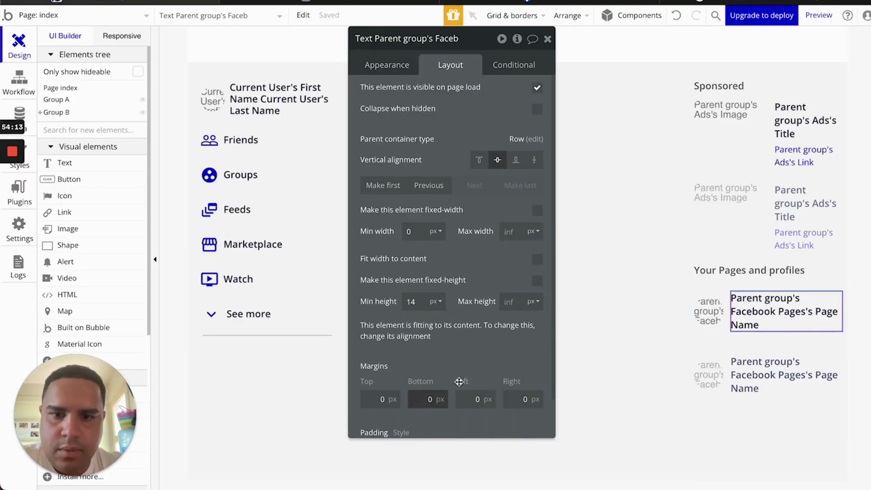
{"action": "scroll", "coordinate": [492, 364], "scroll_direction": "down", "scroll_amount": 2}
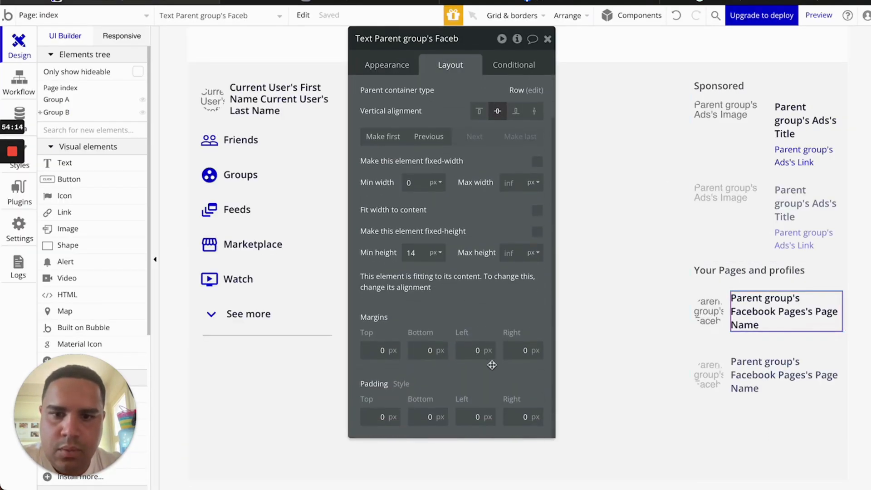
{"action": "left_click", "coordinate": [728, 317]}
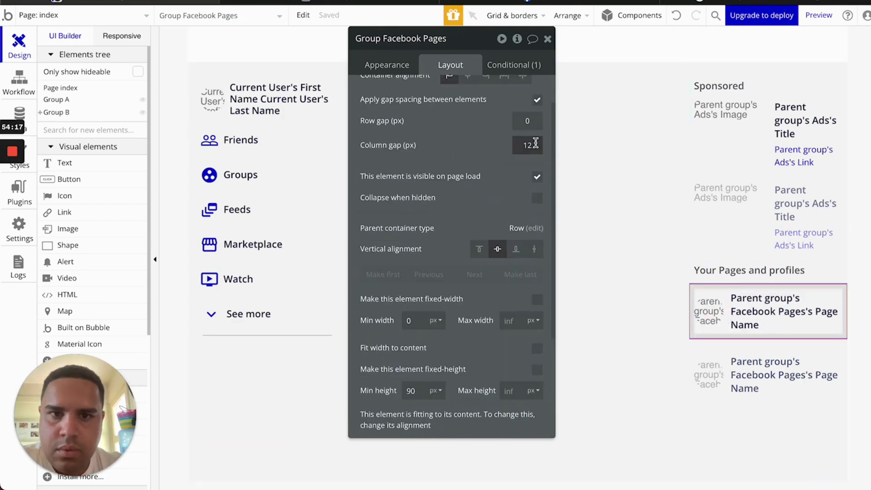
{"action": "key", "text": "BackSpace"}
{"action": "key", "text": "BackSpace"}
{"action": "type", "text": "8"}
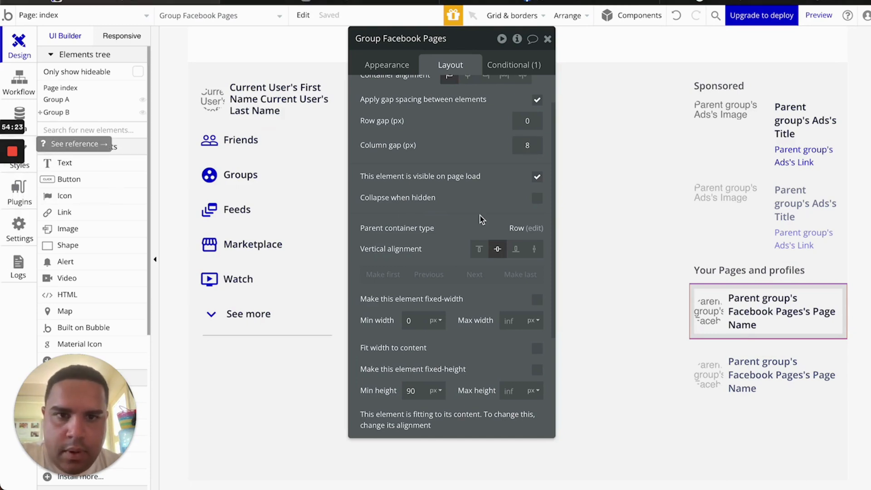
{"action": "left_click", "coordinate": [548, 39]}
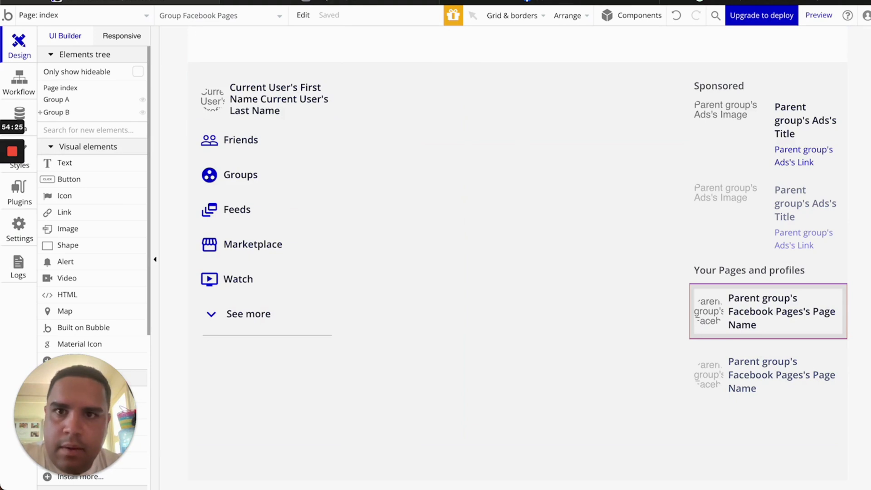
{"action": "left_click", "coordinate": [325, 16]}
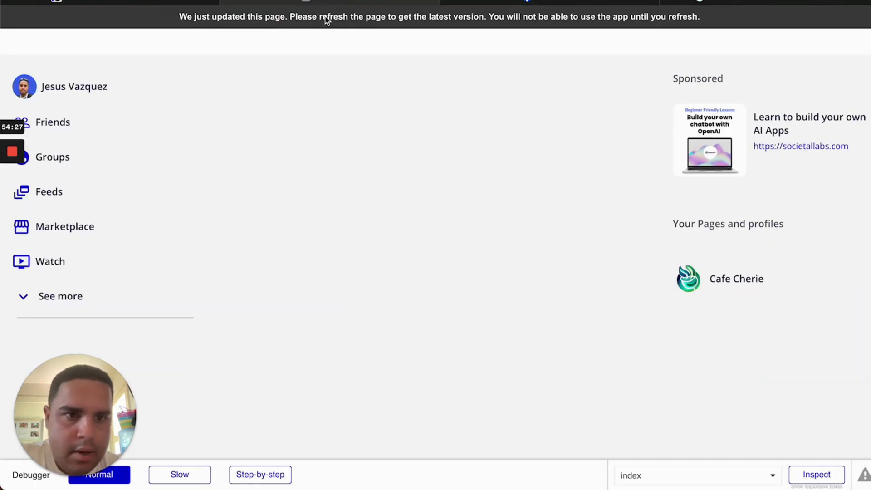
{"action": "left_click", "coordinate": [325, 16]}
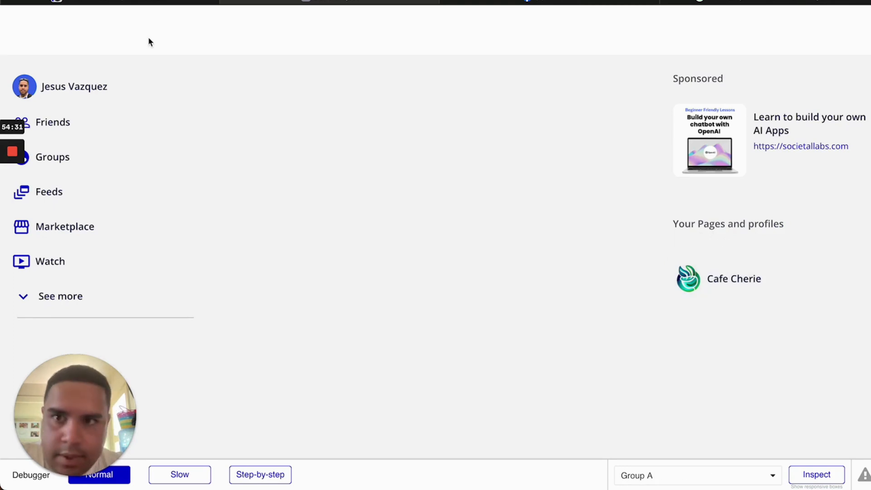
{"action": "left_click", "coordinate": [150, 2]}
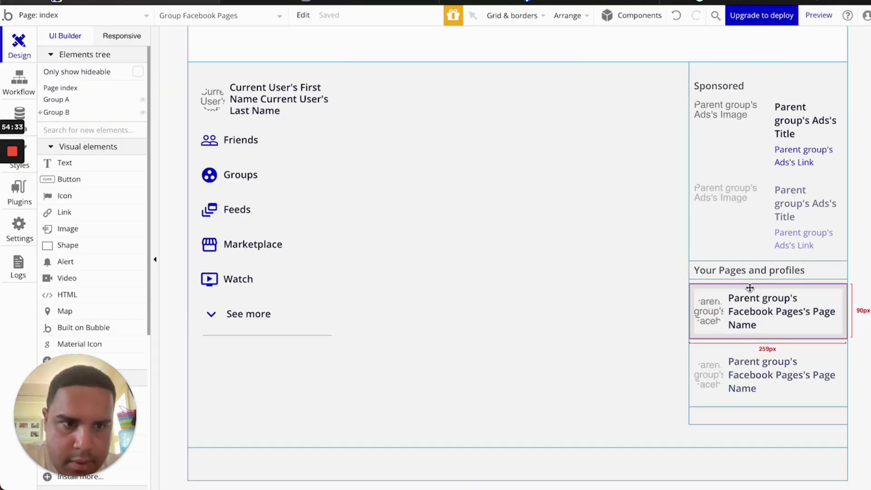
Change the Facebook Pages group's minimum height to 60 px and reload the preview
{"action": "double_click", "coordinate": [749, 286]}
{"action": "double_click", "coordinate": [411, 391]}
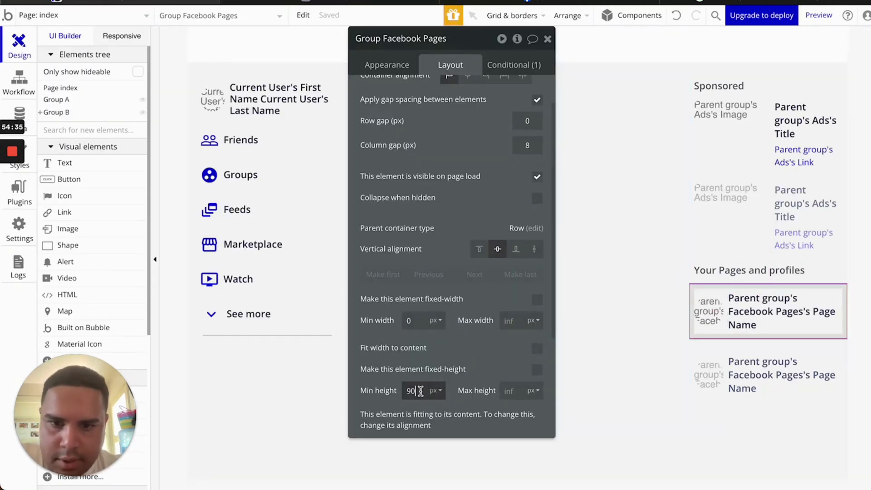
{"action": "type", "text": "79"}
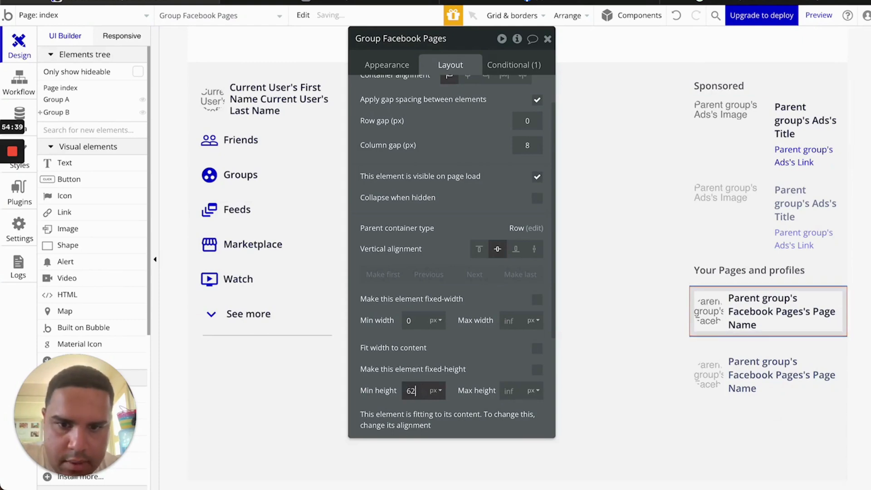
{"action": "left_click", "coordinate": [468, 374]}
{"action": "left_click", "coordinate": [368, 0]}
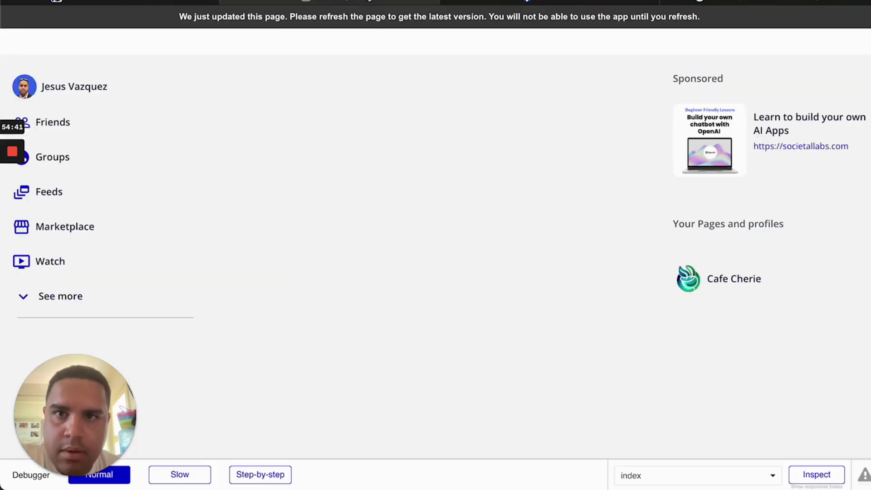
{"action": "key", "text": "super+r"}
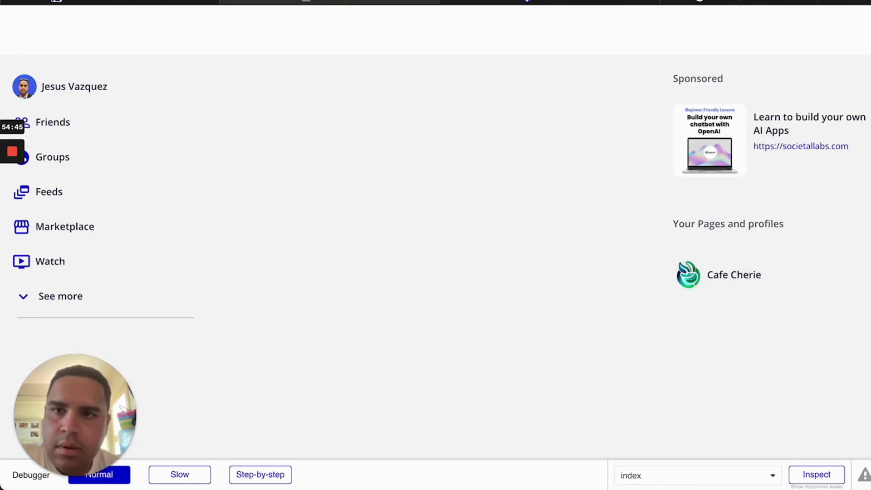
{"action": "left_click", "coordinate": [181, 1]}
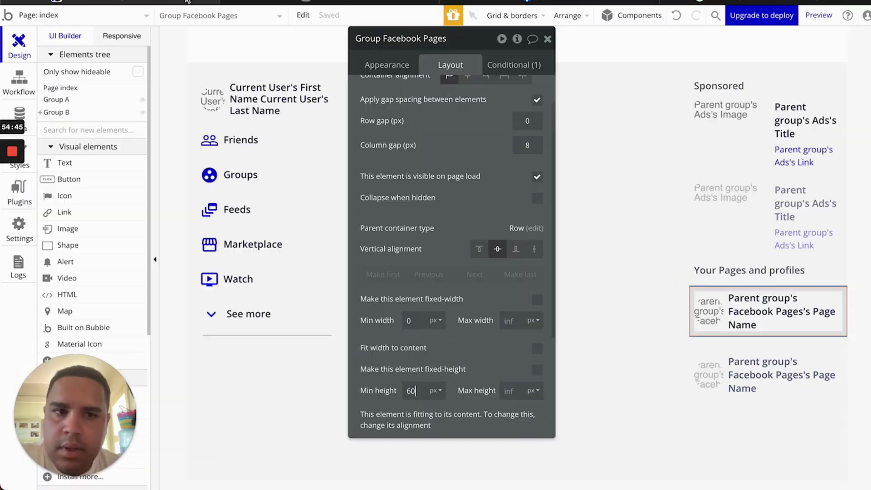
Lower RepeatingGroup Facebook Pages' minimum height from 208 to 140 px and reload the preview
{"action": "left_click", "coordinate": [791, 358]}
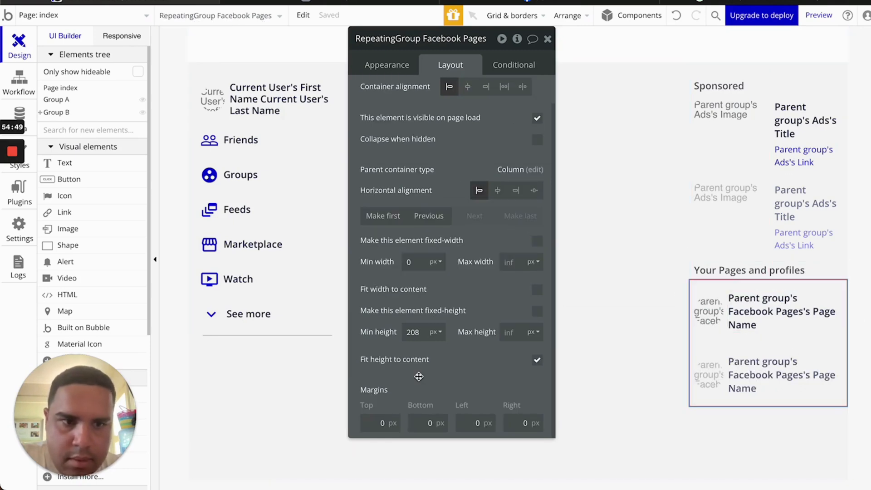
{"action": "left_click", "coordinate": [422, 333]}
{"action": "key", "text": "Down"}
{"action": "key", "text": "Down"}
{"action": "key", "text": "Down"}
{"action": "key", "text": "Down"}
{"action": "key", "text": "Down"}
{"action": "key", "text": "Down"}
{"action": "key", "text": "Down"}
{"action": "key", "text": "Down"}
{"action": "key", "text": "Down"}
{"action": "key", "text": "Down"}
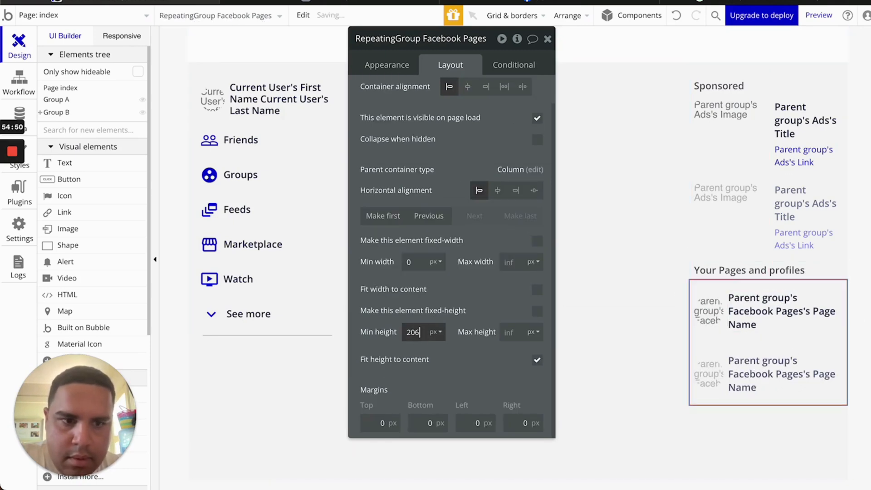
{"action": "key", "text": "Down"}
{"action": "key", "text": "Down"}
{"action": "key", "text": "Down"}
{"action": "key", "text": "Down"}
{"action": "key", "text": "Down"}
{"action": "key", "text": "Down"}
{"action": "key", "text": "Down"}
{"action": "key", "text": "Down"}
{"action": "key", "text": "Down"}
{"action": "key", "text": "Down"}
{"action": "key", "text": "Down"}
{"action": "key", "text": "Down"}
{"action": "key", "text": "Down"}
{"action": "key", "text": "Down"}
{"action": "key", "text": "Down"}
{"action": "key", "text": "Down"}
{"action": "key", "text": "Down"}
{"action": "key", "text": "Down"}
{"action": "key", "text": "Down"}
{"action": "key", "text": "Down"}
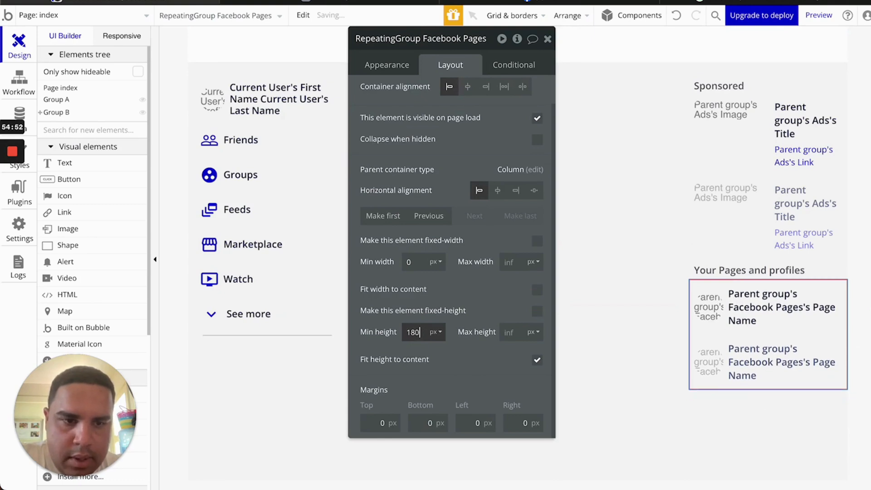
{"action": "key", "text": "Down"}
{"action": "key", "text": "Down"}
{"action": "key", "text": "Down"}
{"action": "key", "text": "Down"}
{"action": "key", "text": "Down"}
{"action": "key", "text": "Down"}
{"action": "key", "text": "Down"}
{"action": "key", "text": "Down"}
{"action": "key", "text": "Down"}
{"action": "key", "text": "Down"}
{"action": "key", "text": "Down"}
{"action": "key", "text": "Down"}
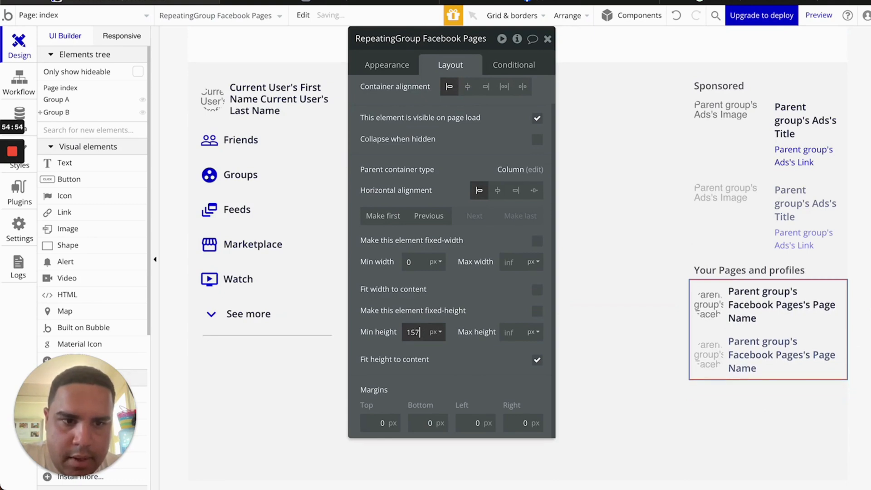
{"action": "key", "text": "Down"}
{"action": "key", "text": "Down"}
{"action": "key", "text": "Down"}
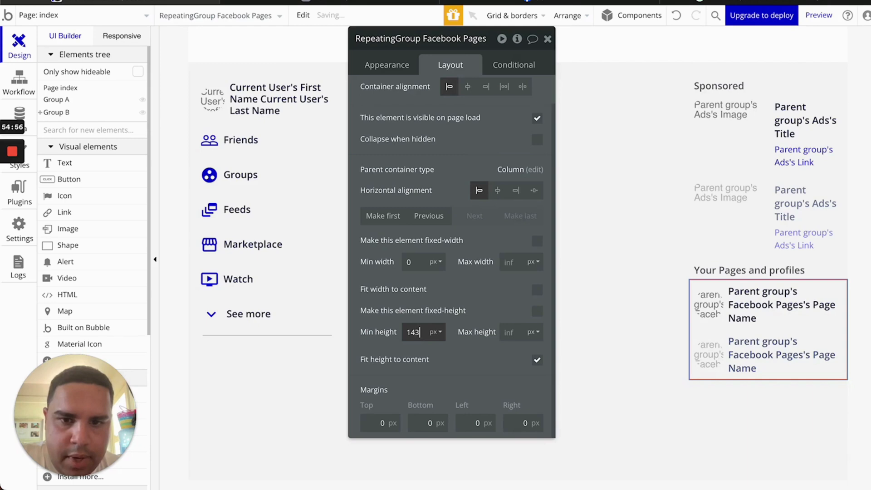
{"action": "key", "text": "Up"}
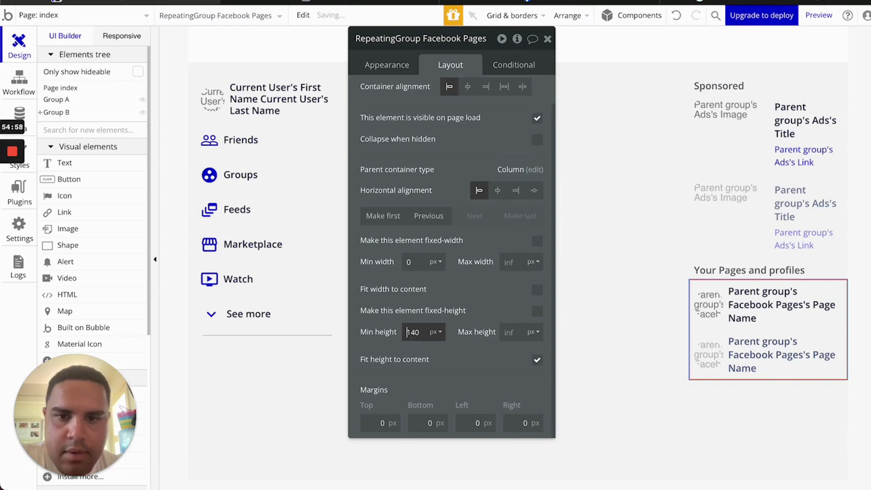
{"action": "left_click", "coordinate": [359, 2]}
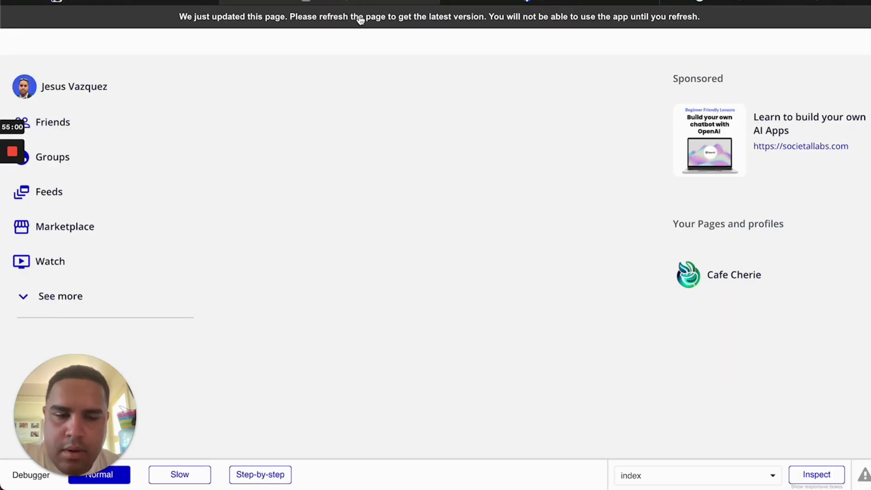
{"action": "left_click", "coordinate": [359, 18]}
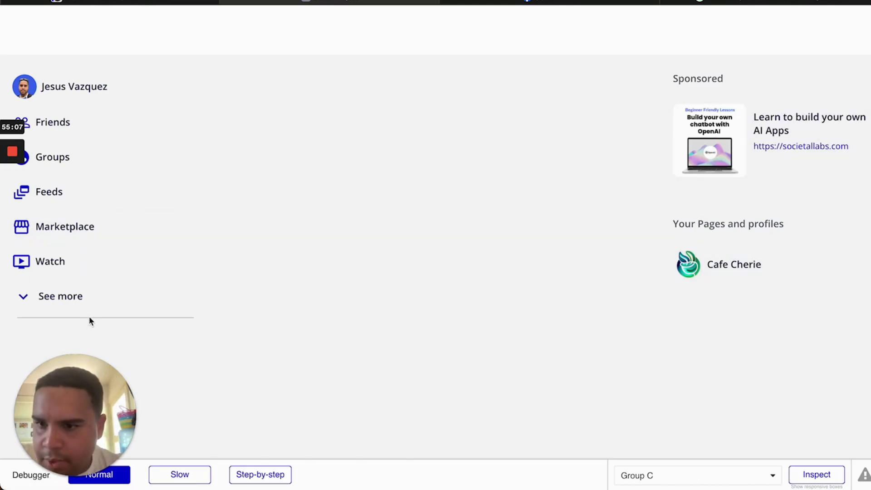
{"action": "left_click", "coordinate": [164, 5]}
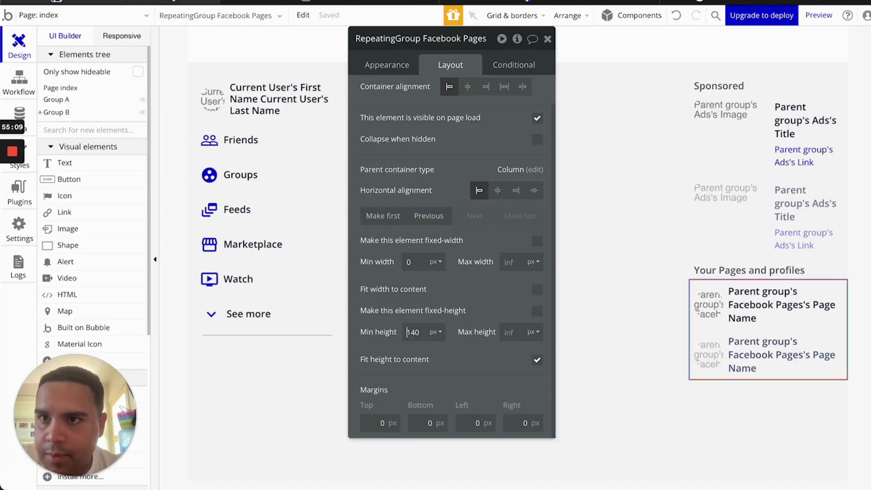
Paste two copies of the See more divider into the right sidebar, one above Your Pages and profiles
{"action": "left_click", "coordinate": [243, 336]}
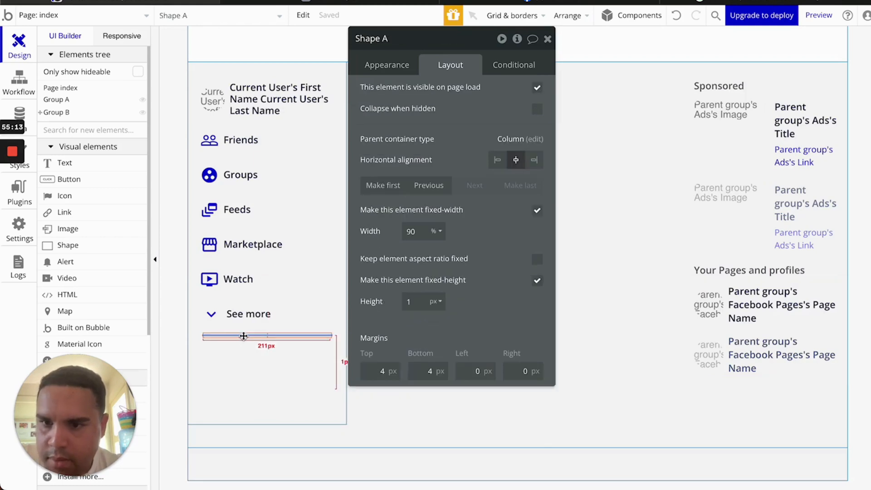
{"action": "left_click", "coordinate": [715, 397]}
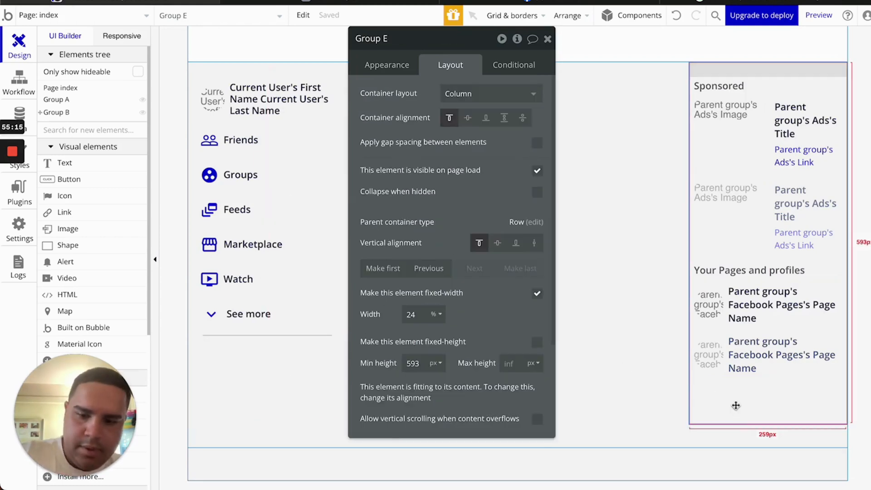
{"action": "key", "text": "ctrl+v"}
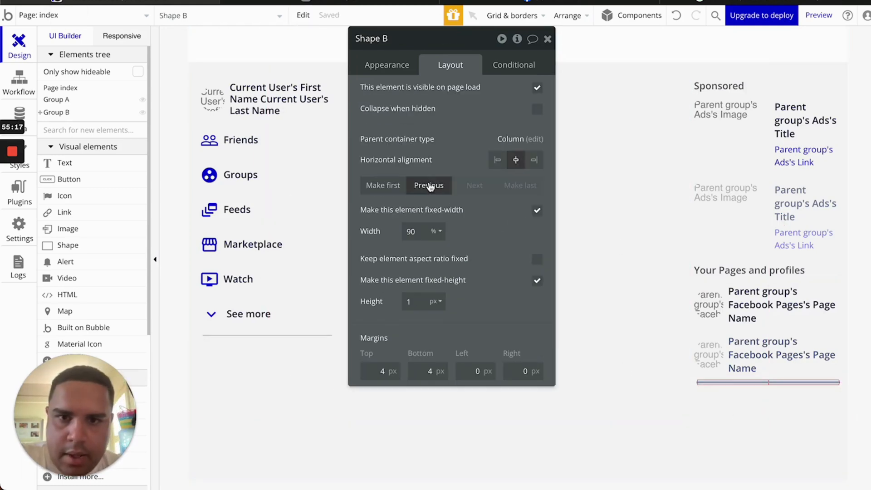
{"action": "left_click", "coordinate": [754, 404]}
{"action": "key", "text": "ctrl+v"}
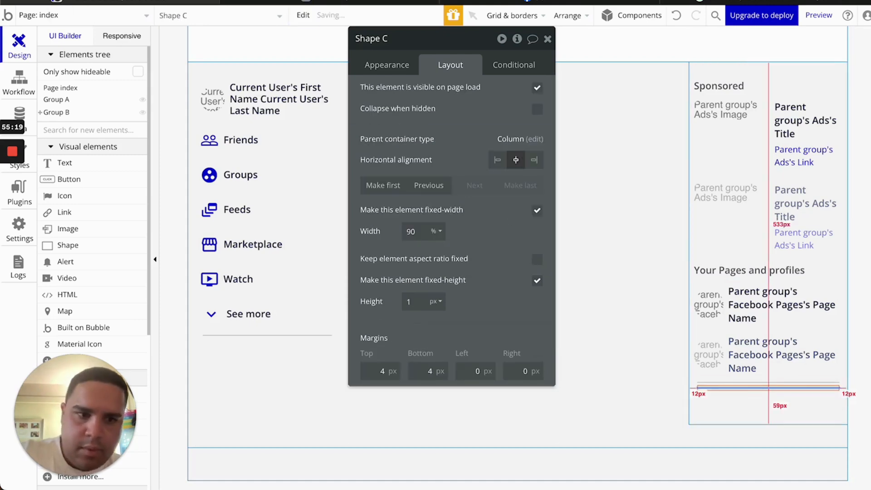
{"action": "left_click", "coordinate": [429, 186]}
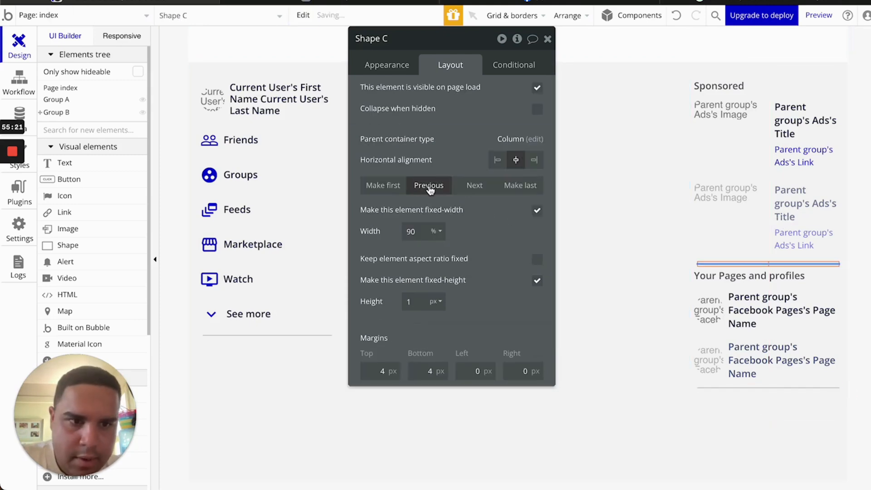
Give the upper divider 8 px top and bottom margins and reload the preview
{"action": "double_click", "coordinate": [381, 371]}
{"action": "type", "text": "5"}
{"action": "key", "text": "BackSpace"}
{"action": "type", "text": "8"}
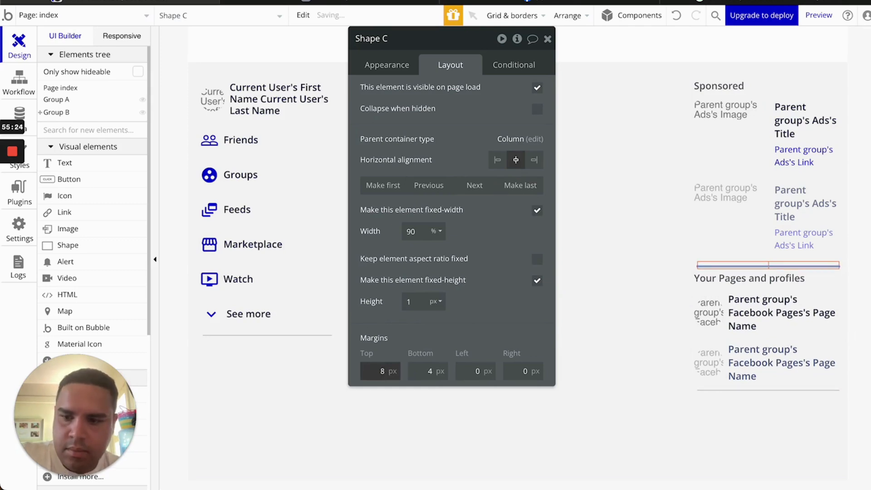
{"action": "key", "text": "Tab"}
{"action": "type", "text": "8"}
{"action": "left_click", "coordinate": [329, 1]}
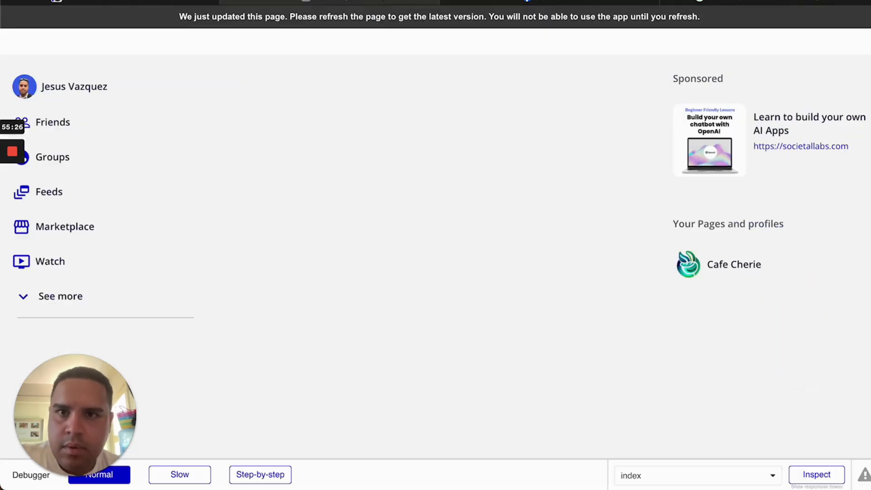
{"action": "left_click", "coordinate": [380, 18]}
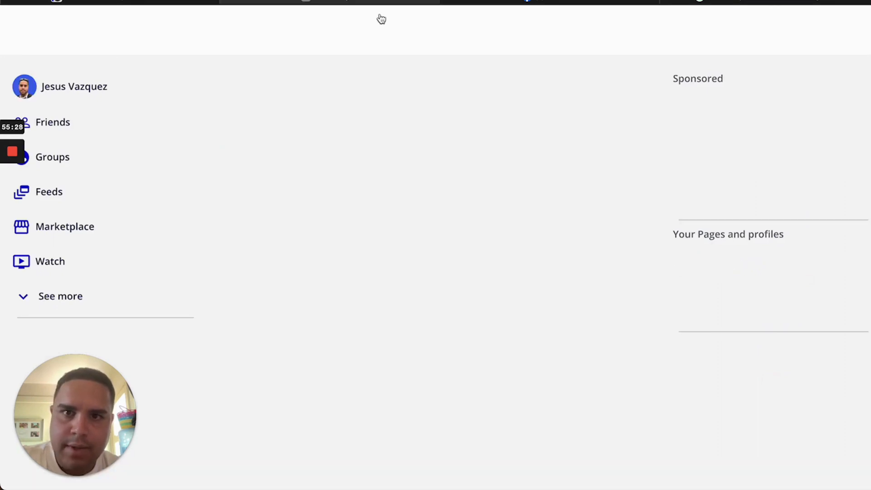
{"action": "left_click", "coordinate": [180, 3]}
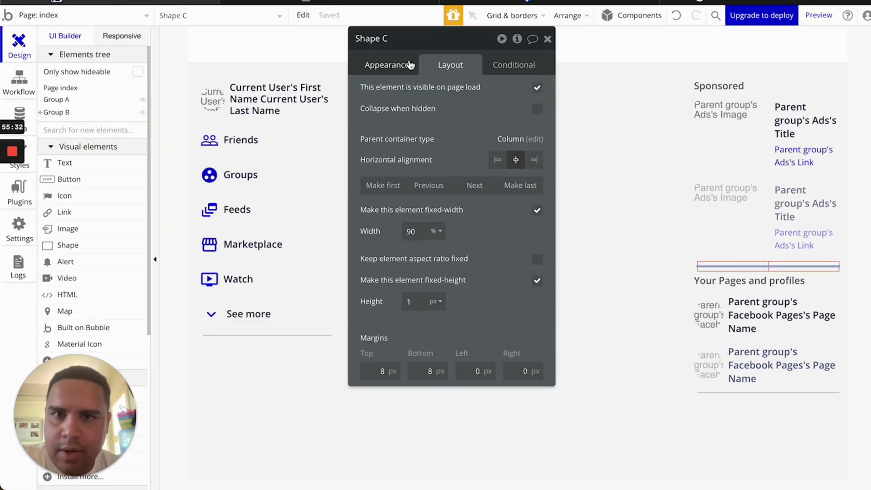
Set the sidebar dividers' colour opacity to 40%
{"action": "left_click", "coordinate": [391, 66]}
{"action": "scroll", "coordinate": [473, 273], "scroll_direction": "down", "scroll_amount": 5}
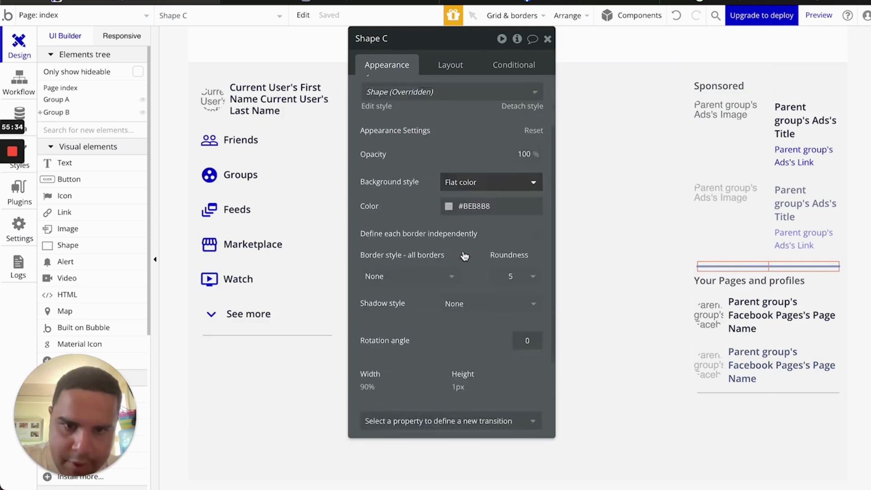
{"action": "left_click", "coordinate": [473, 88]}
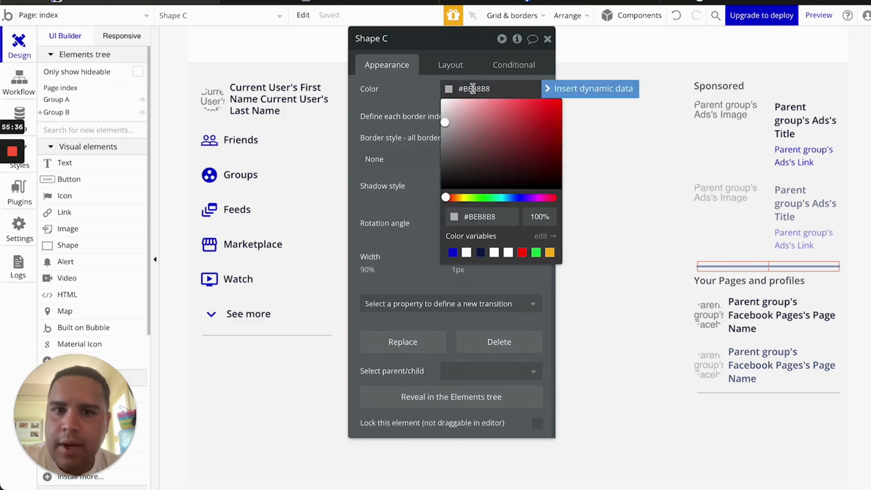
{"action": "left_click", "coordinate": [539, 216]}
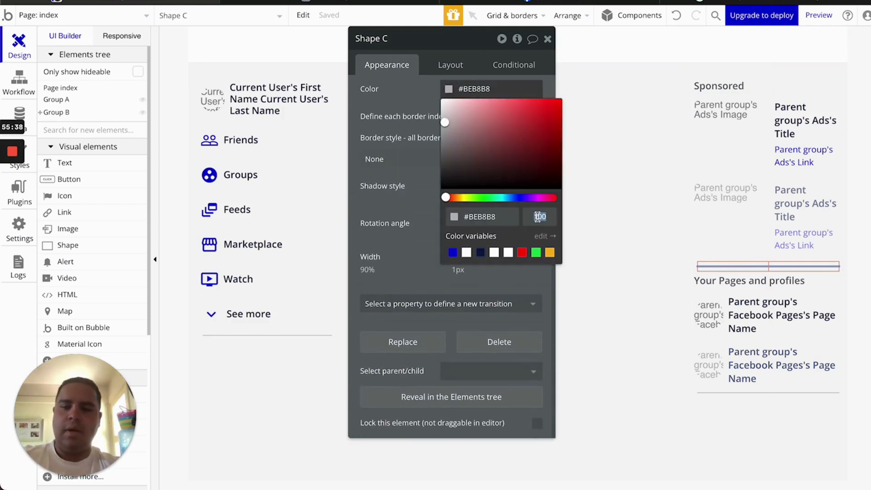
{"action": "type", "text": "40"}
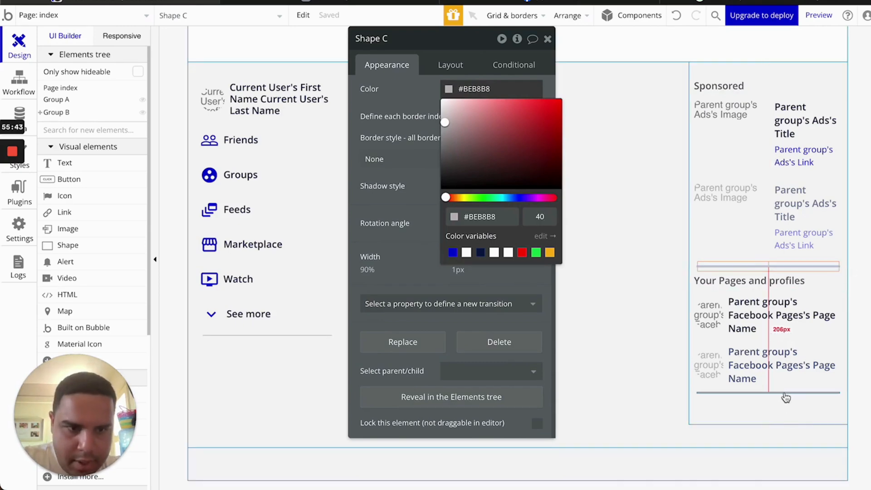
{"action": "left_click", "coordinate": [785, 395]}
{"action": "left_click", "coordinate": [488, 89]}
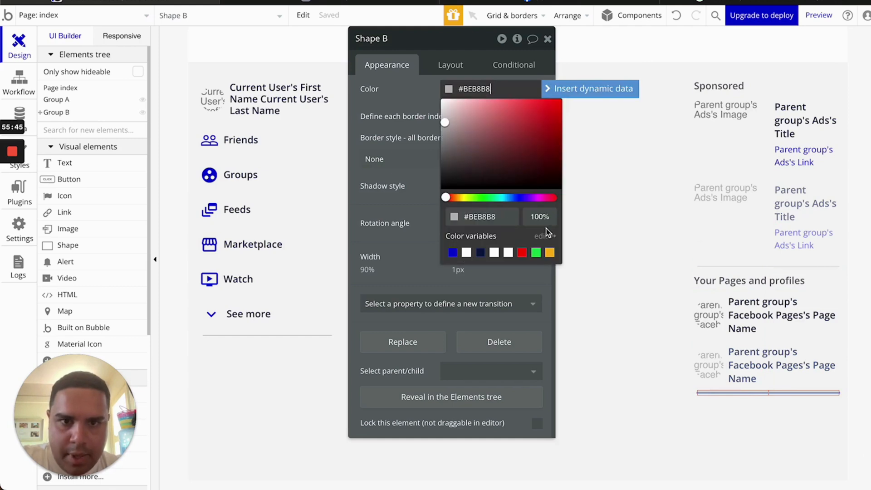
{"action": "left_click", "coordinate": [536, 216]}
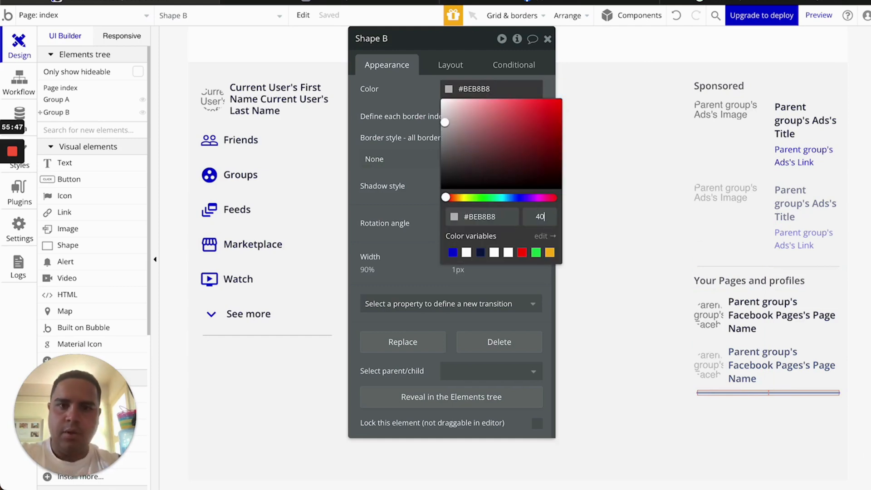
{"action": "key", "text": "Return"}
{"action": "left_click", "coordinate": [413, 209]}
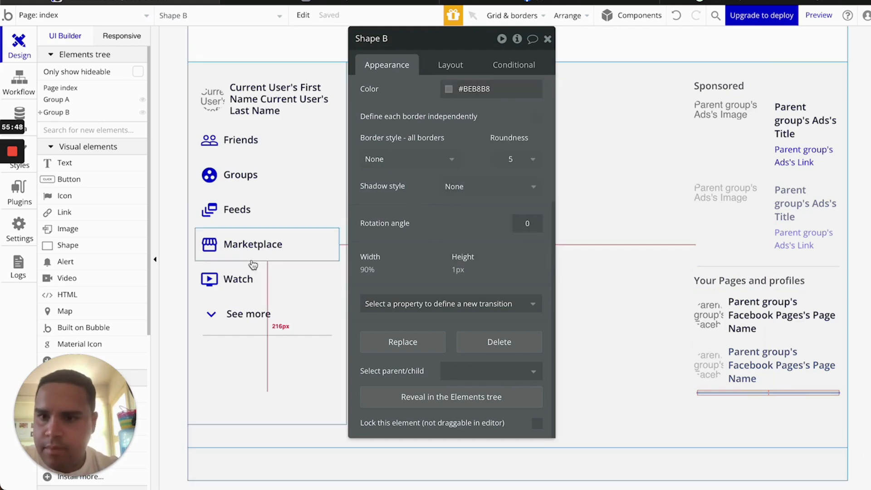
Fade the left menu's divider to 40% opacity and reload the preview
{"action": "left_click", "coordinate": [257, 338]}
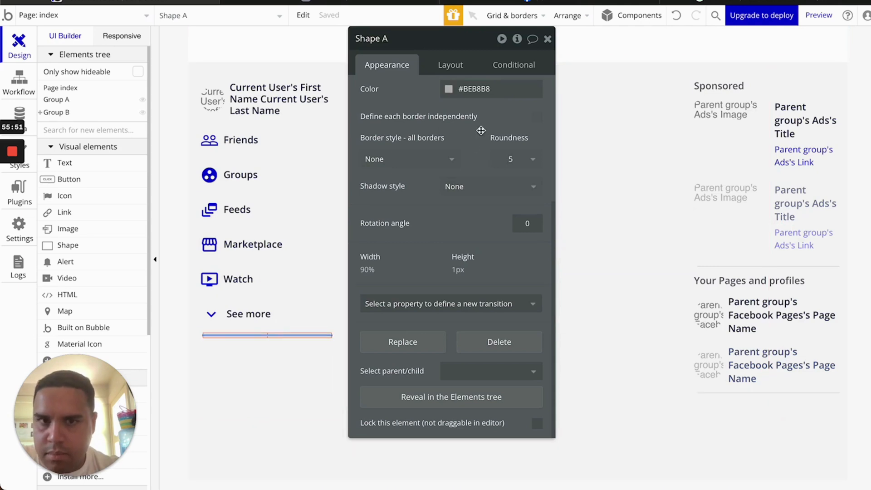
{"action": "left_click", "coordinate": [481, 89]}
{"action": "left_click", "coordinate": [537, 215]}
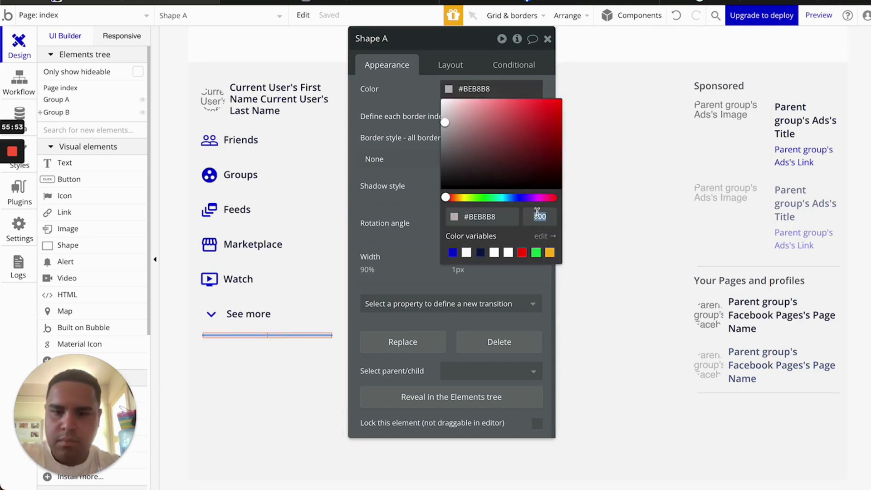
{"action": "key", "text": "Return"}
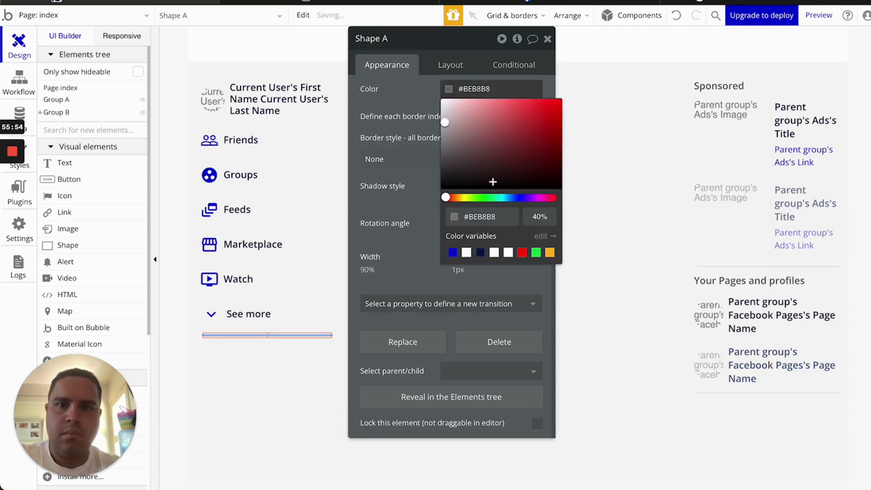
{"action": "left_click", "coordinate": [408, 101]}
{"action": "left_click", "coordinate": [547, 38]}
{"action": "left_click", "coordinate": [381, 2]}
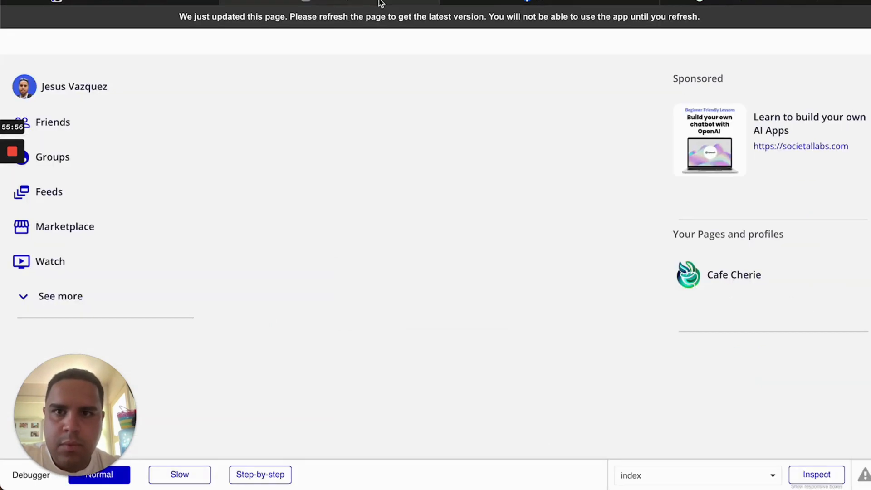
{"action": "left_click", "coordinate": [378, 23]}
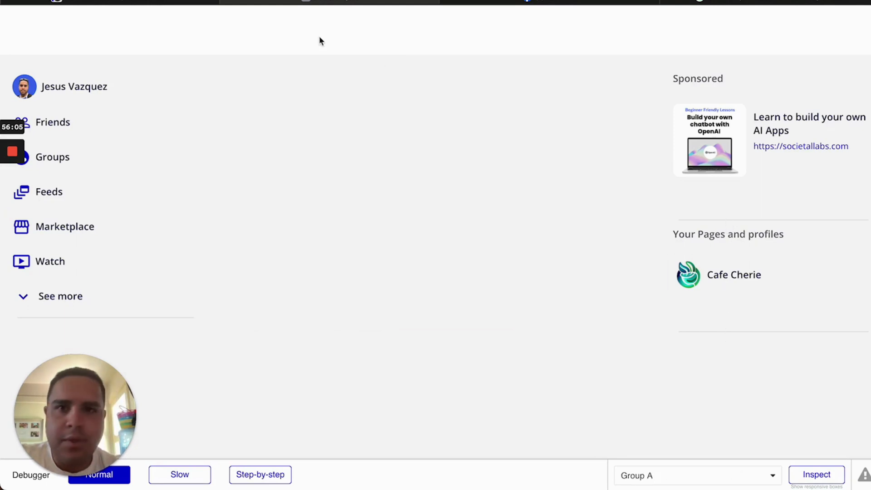
{"action": "left_click", "coordinate": [191, 2]}
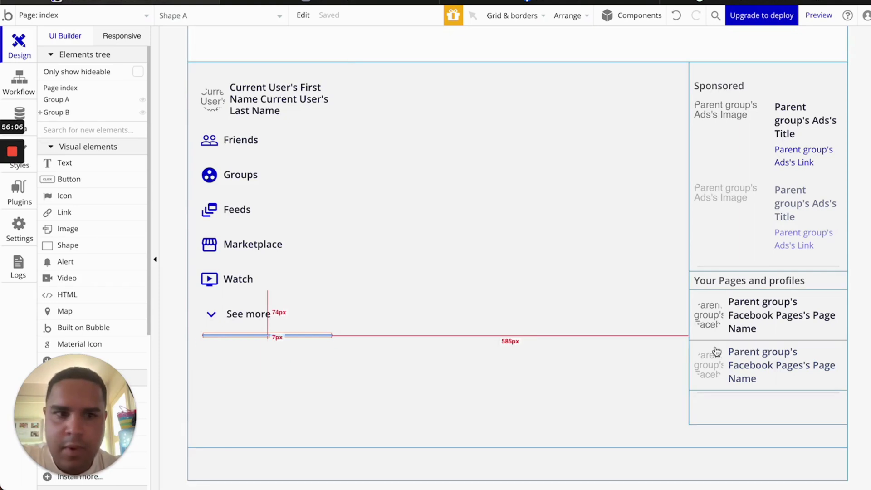
Turn off fixed width on both sidebar dividers, Shape C and Shape B, and reload the preview
{"action": "double_click", "coordinate": [768, 267]}
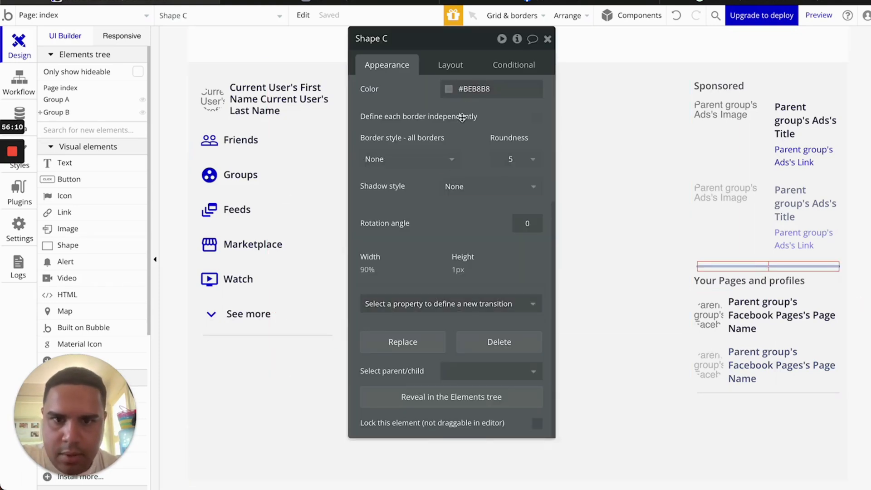
{"action": "left_click", "coordinate": [454, 67]}
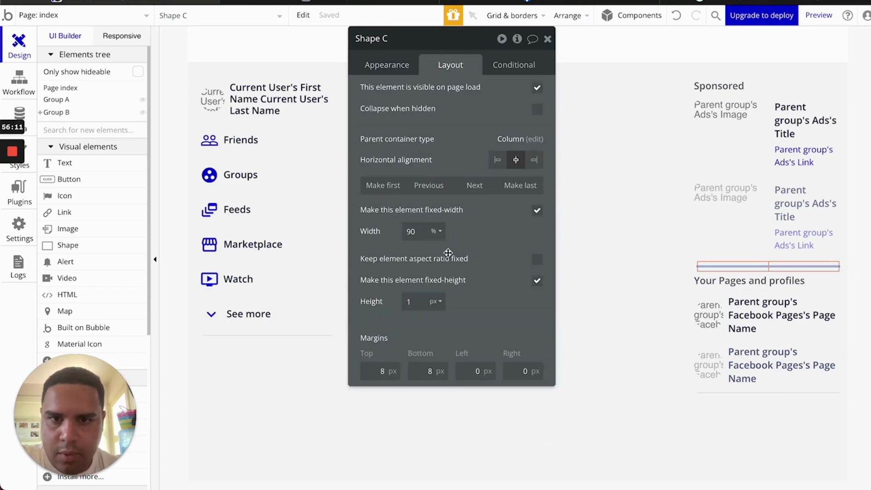
{"action": "left_click", "coordinate": [537, 210]}
{"action": "left_click", "coordinate": [771, 398]}
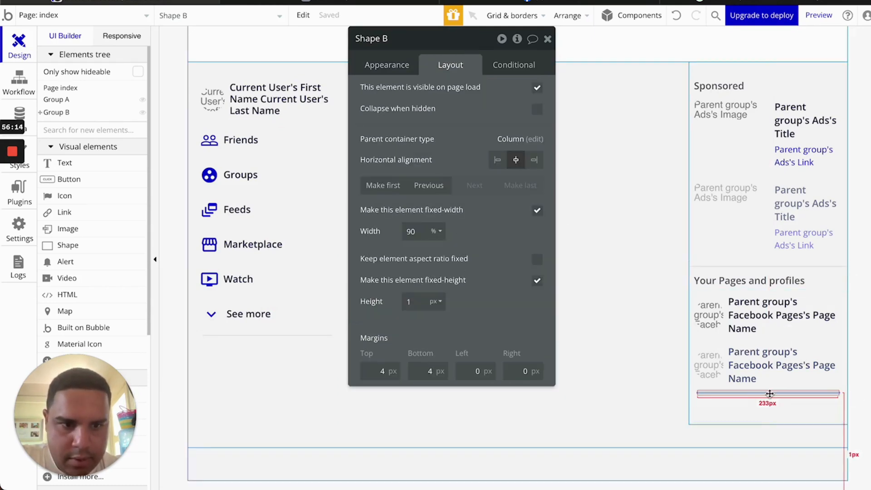
{"action": "left_click", "coordinate": [537, 210]}
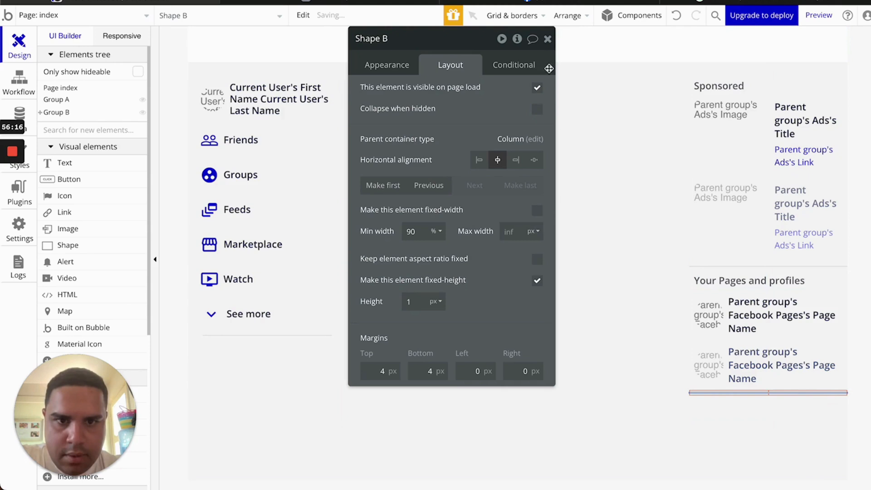
{"action": "left_click", "coordinate": [548, 40]}
{"action": "left_click", "coordinate": [383, 2]}
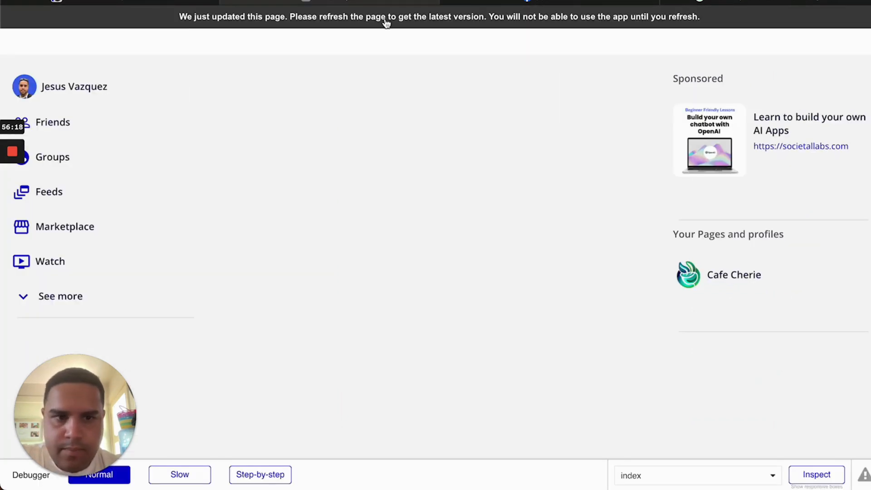
{"action": "key", "text": "super+r"}
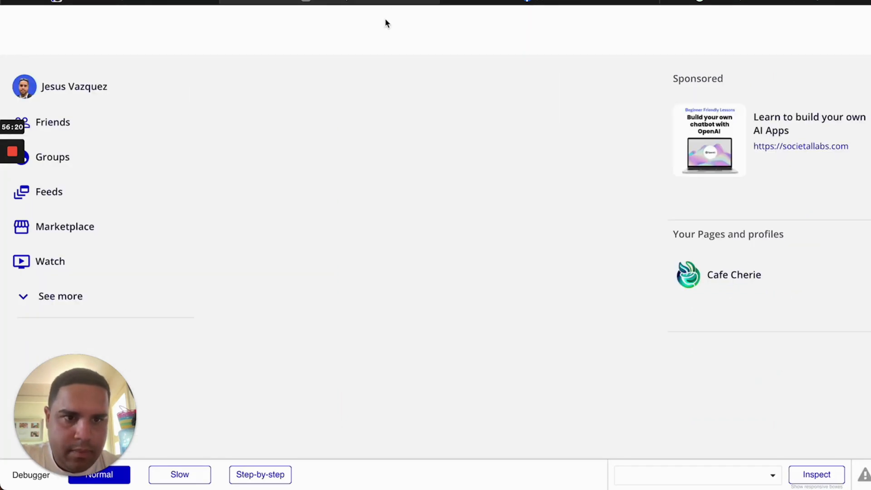
Compare Facebook's real home feed and sidebar with the clone preview, checking the Bubble editor in between
{"action": "left_click", "coordinate": [549, 4]}
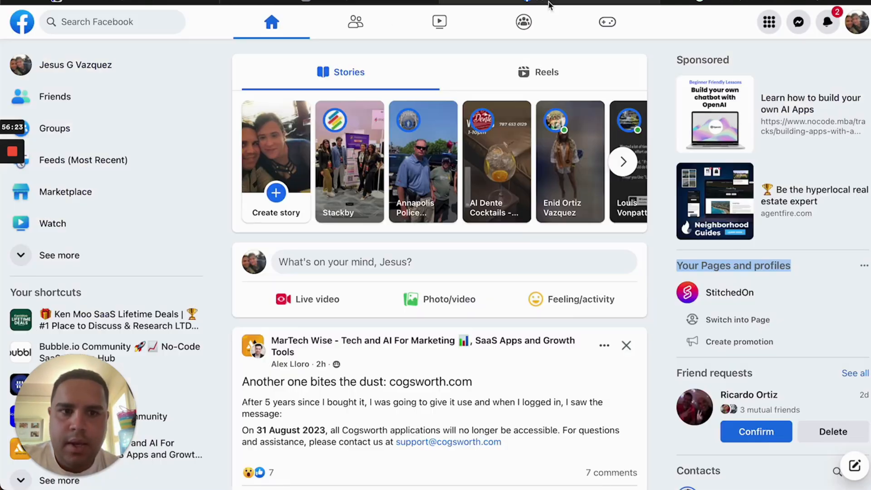
{"action": "left_click", "coordinate": [663, 285]}
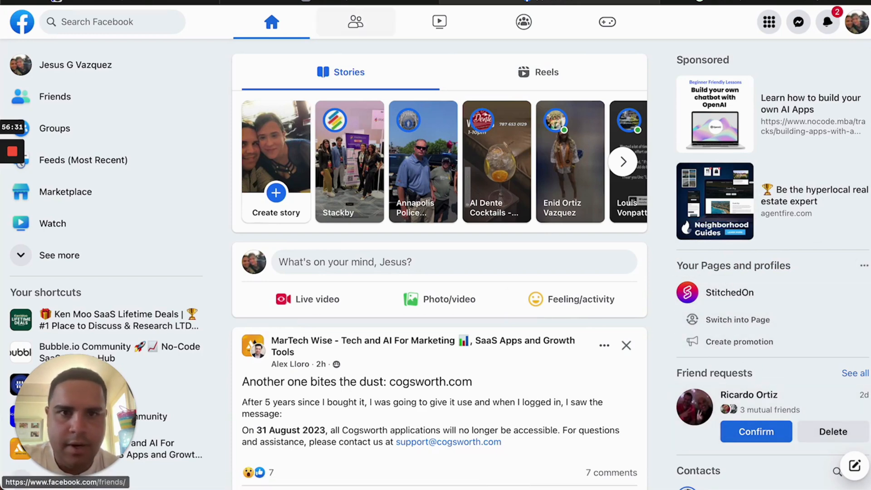
{"action": "left_click", "coordinate": [262, 3]}
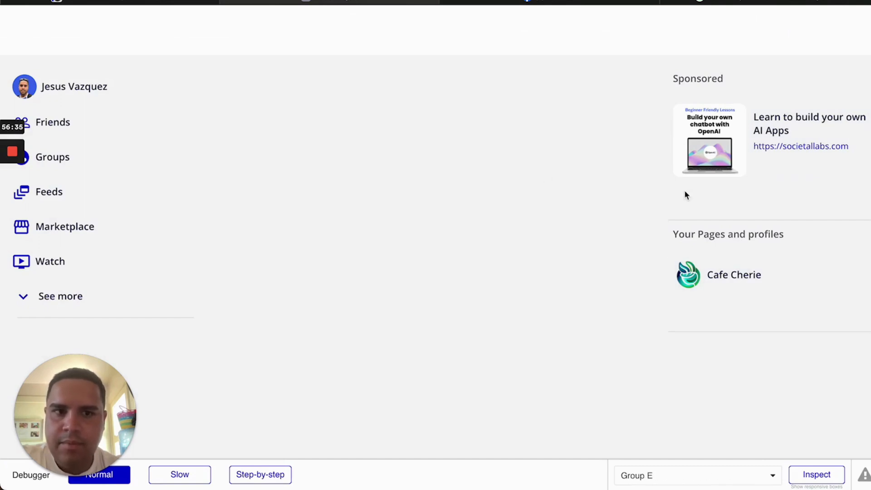
{"action": "left_click", "coordinate": [516, 3]}
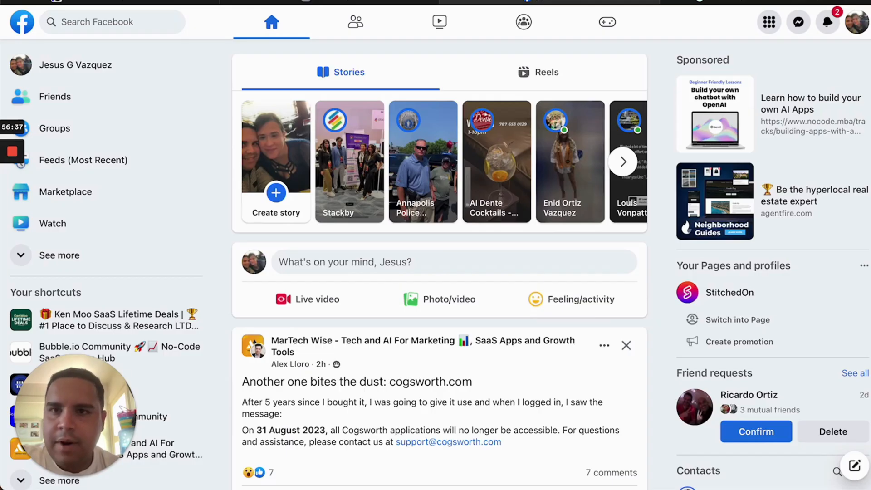
{"action": "left_click", "coordinate": [325, 2]}
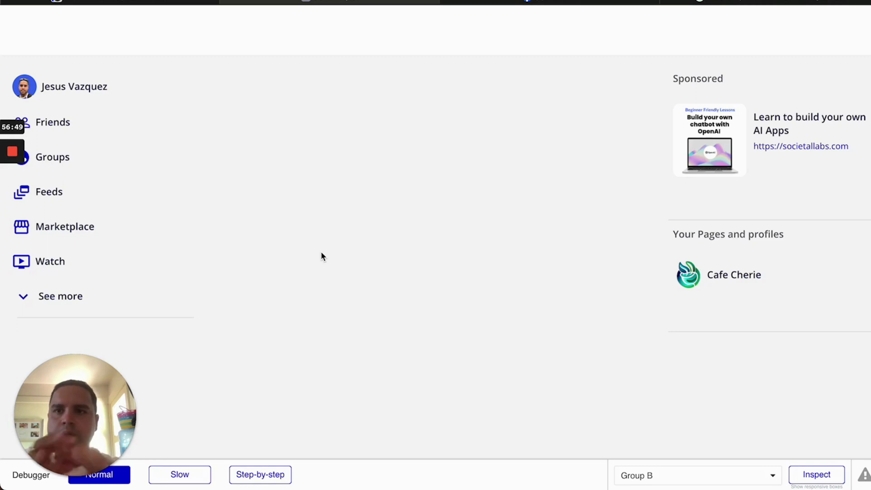
{"action": "left_click", "coordinate": [148, 3]}
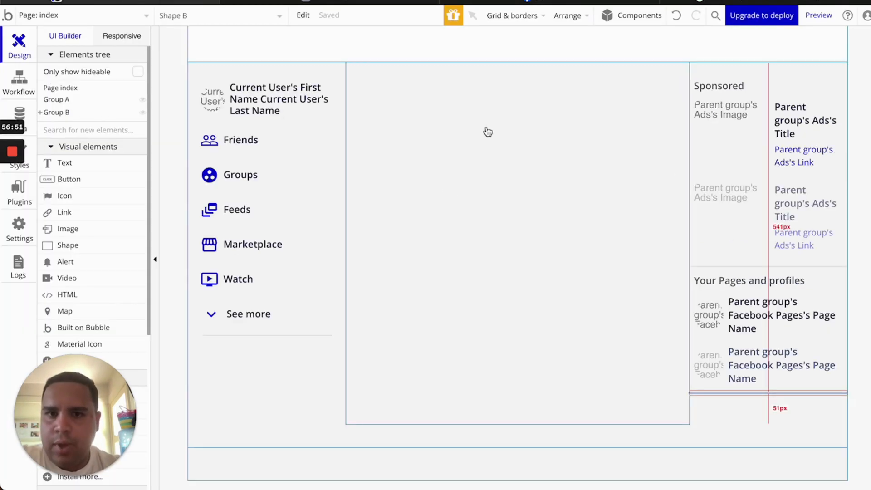
{"action": "left_click", "coordinate": [548, 2]}
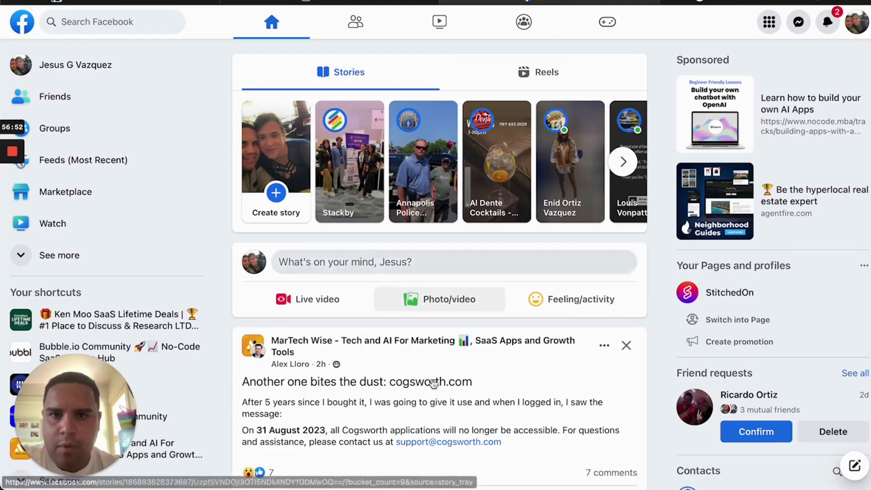
{"action": "scroll", "coordinate": [431, 407], "scroll_direction": "down", "scroll_amount": 8}
{"action": "scroll", "coordinate": [430, 407], "scroll_direction": "up", "scroll_amount": 10}
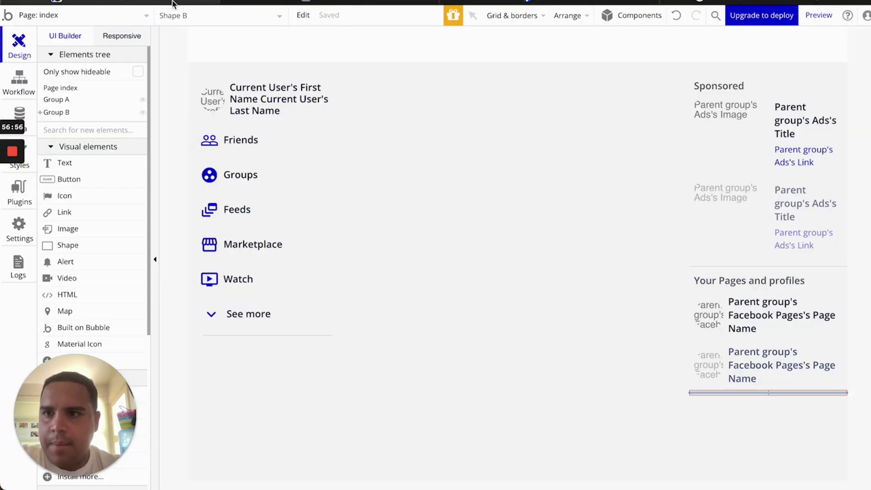
{"action": "left_click", "coordinate": [27, 2]}
{"action": "left_click", "coordinate": [18, 82]}
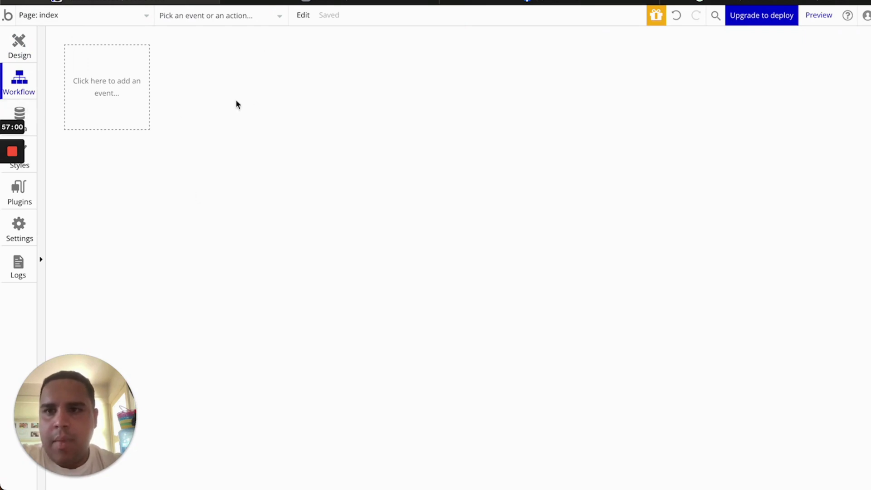
{"action": "left_click", "coordinate": [10, 36]}
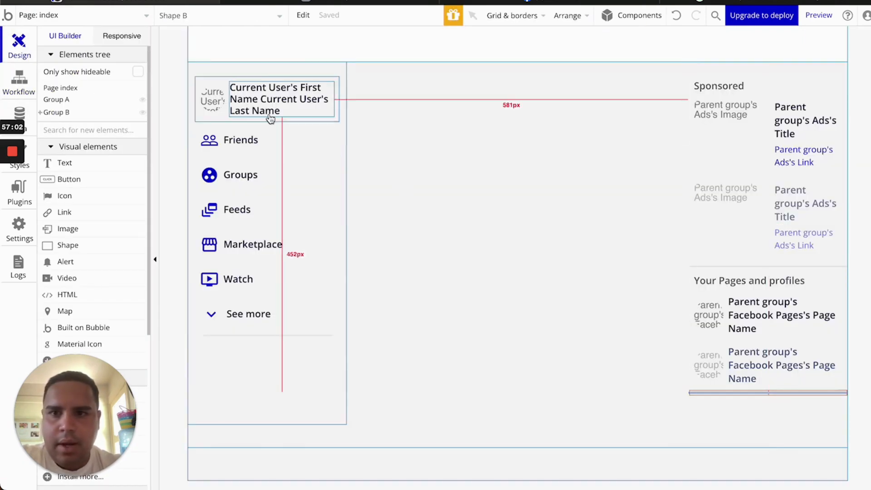
{"action": "left_click", "coordinate": [176, 128]}
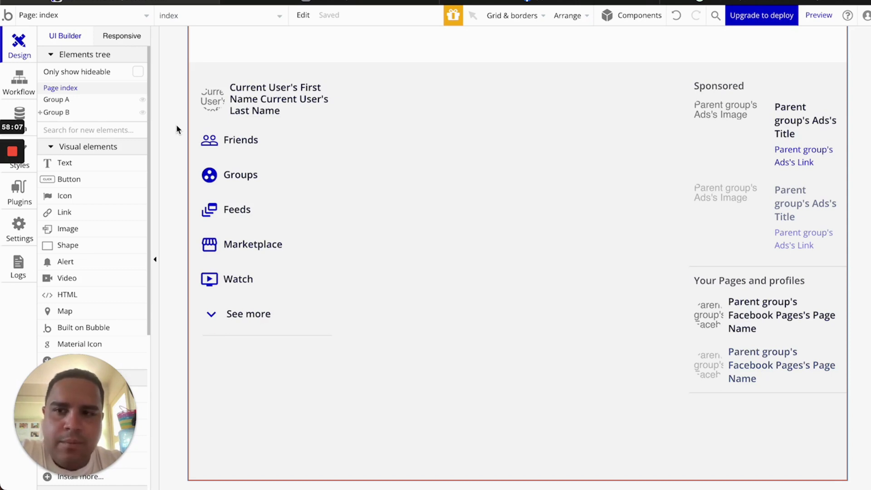
{"action": "mouse_move", "coordinate": [10, 201]}
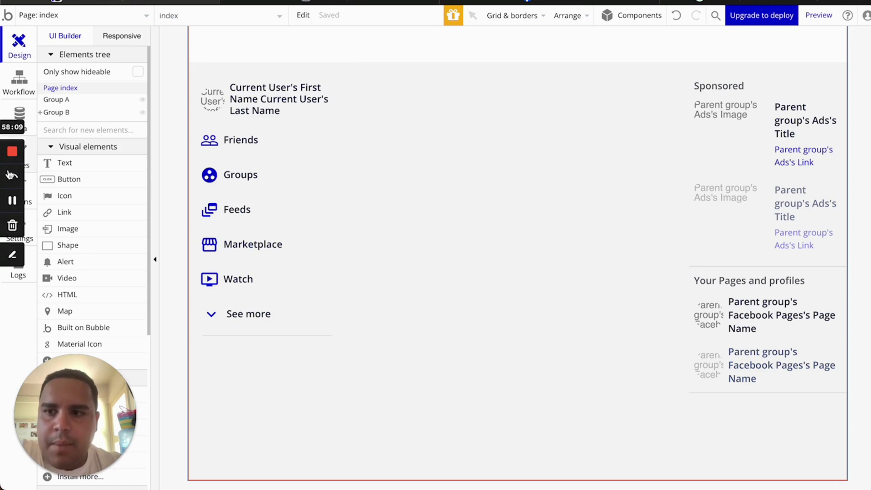